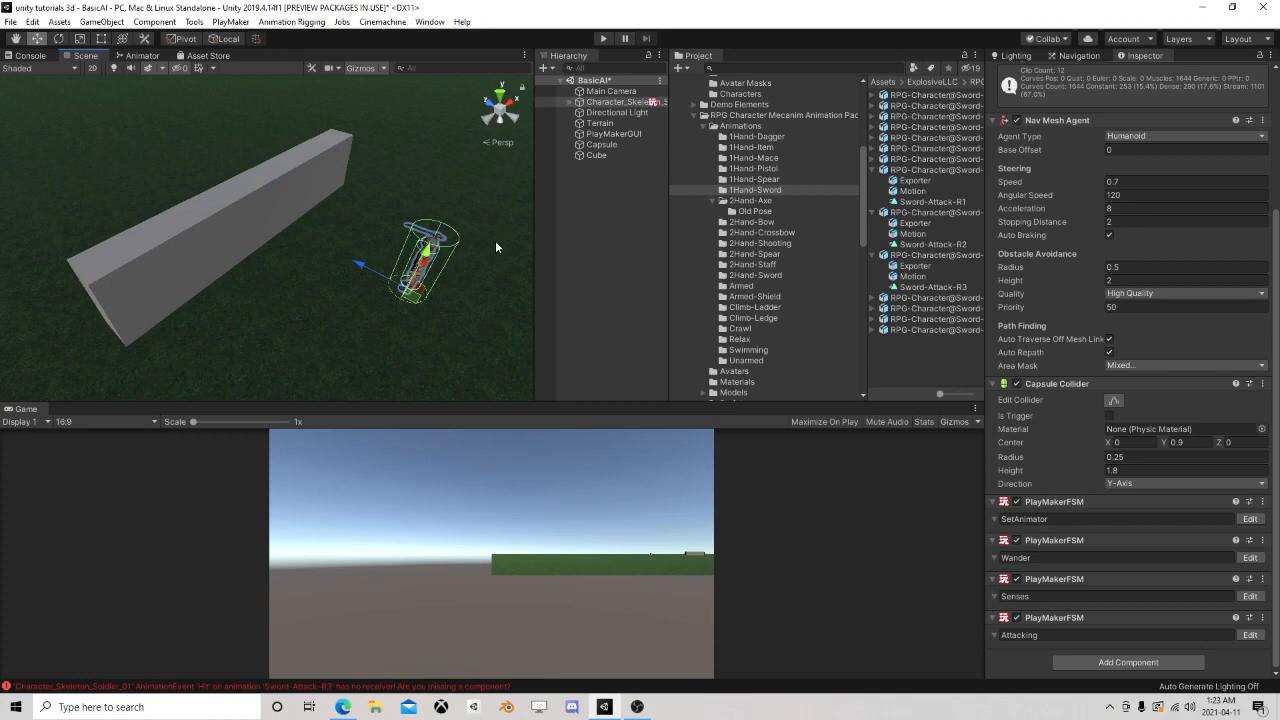
- Add a PlayMaker FSM component to the Capsule and name it Health
{"action": "scroll", "coordinate": [277, 222], "scroll_direction": "down", "scroll_amount": 3}
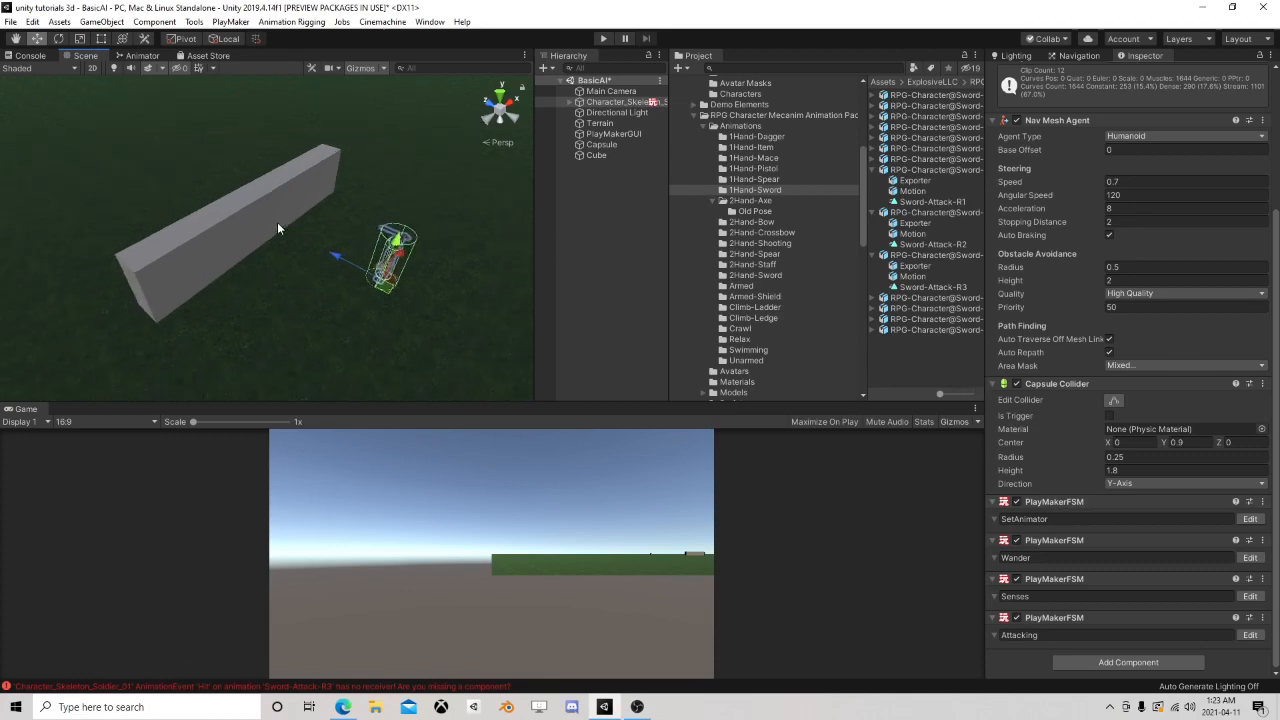
{"action": "left_click", "coordinate": [587, 149]}
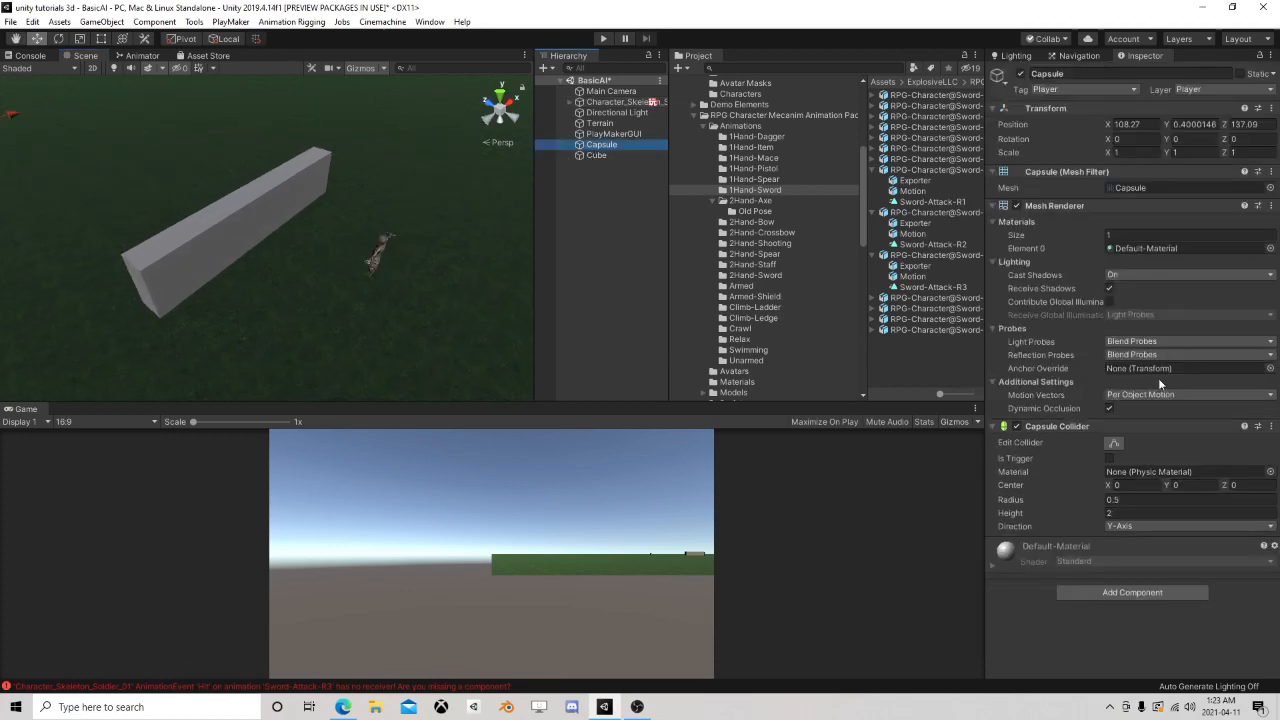
{"action": "left_click", "coordinate": [1083, 593]}
{"action": "type", "text": "fs"}
{"action": "left_click", "coordinate": [1104, 540]}
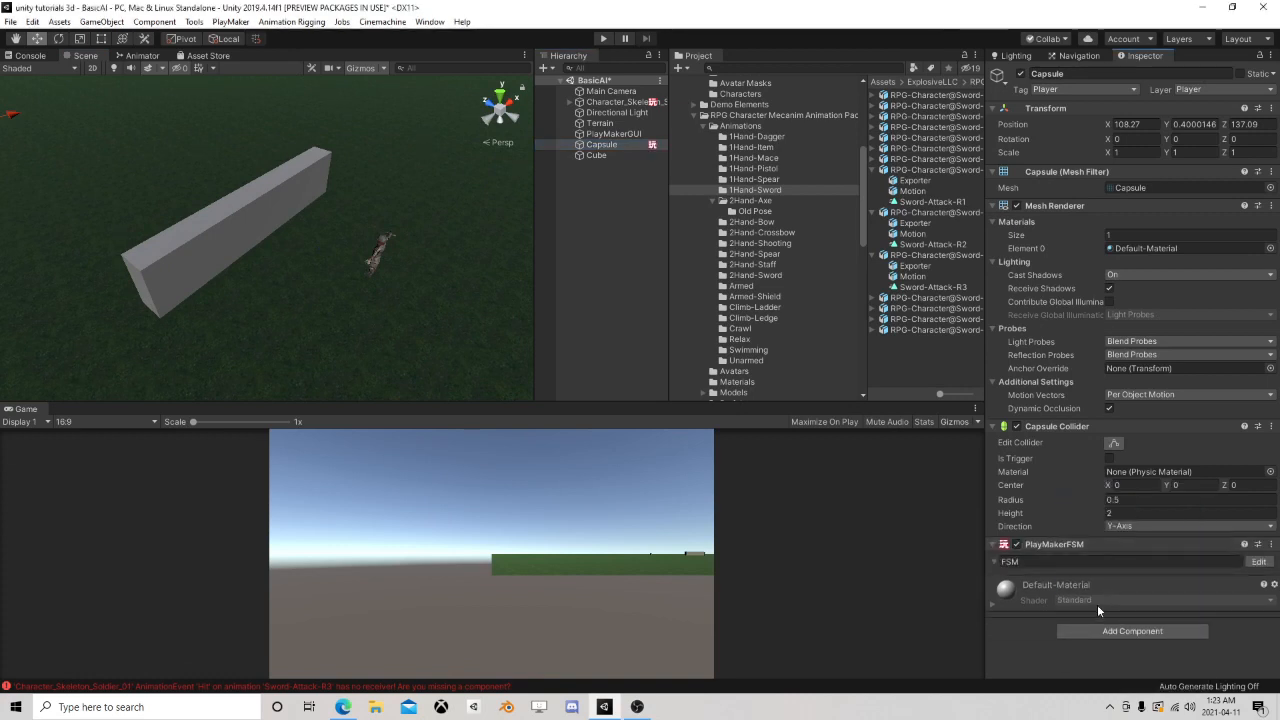
{"action": "left_click", "coordinate": [1052, 563]}
{"action": "type", "text": "Health"}
- Create an Int variable named Health in the Capsule's Health FSM
{"action": "left_click", "coordinate": [1259, 561]}
{"action": "left_click", "coordinate": [1061, 175]}
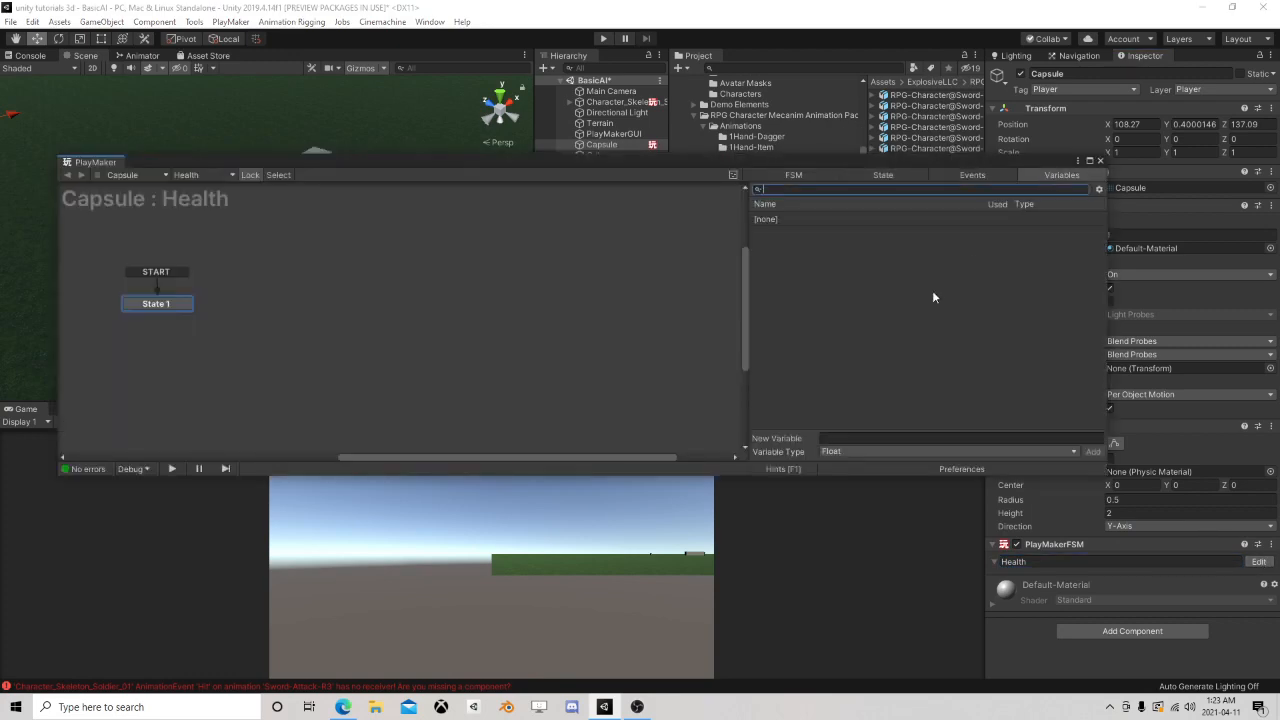
{"action": "left_click", "coordinate": [842, 451]}
{"action": "left_click", "coordinate": [860, 212]}
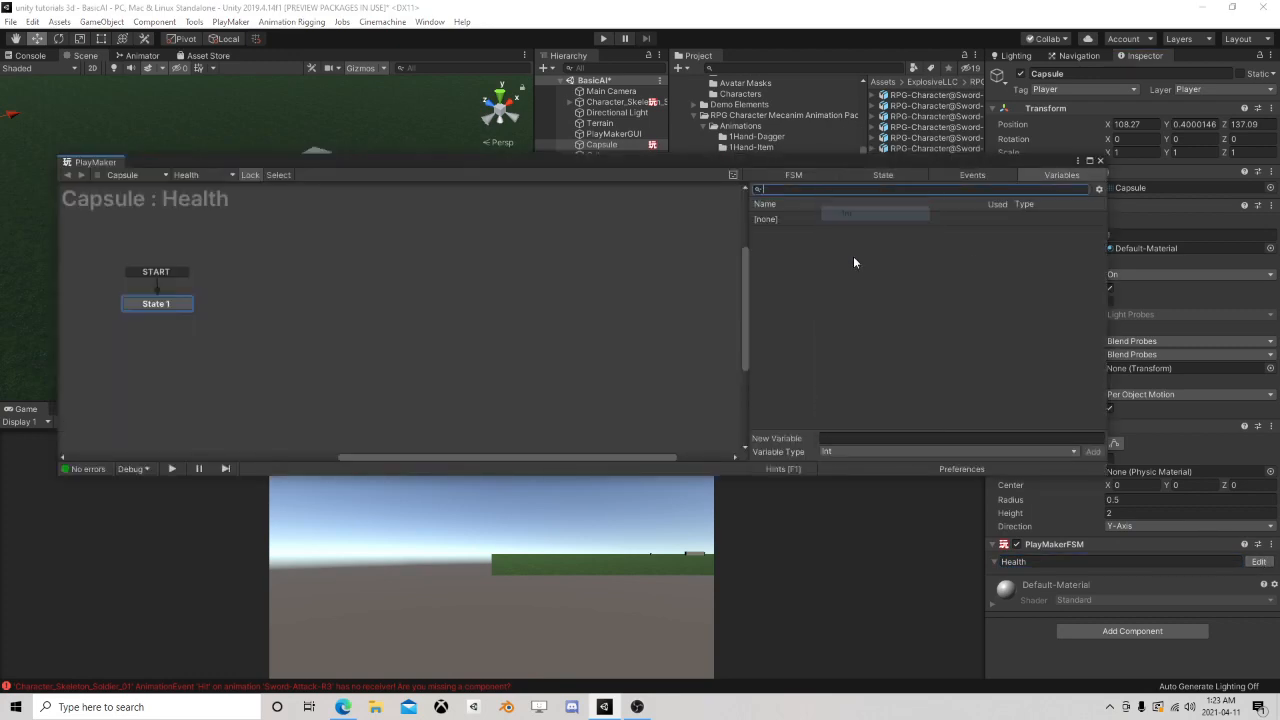
{"action": "left_click", "coordinate": [845, 437]}
{"action": "type", "text": "Health"}
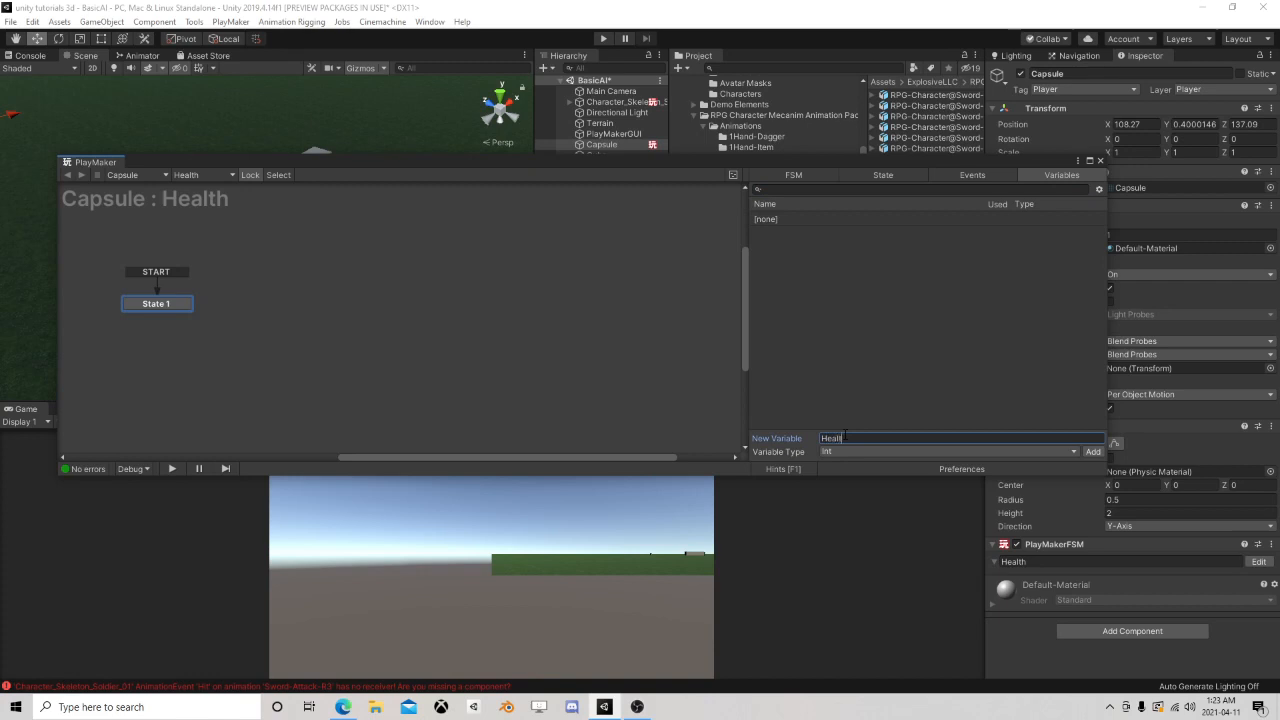
{"action": "key", "text": "Return"}
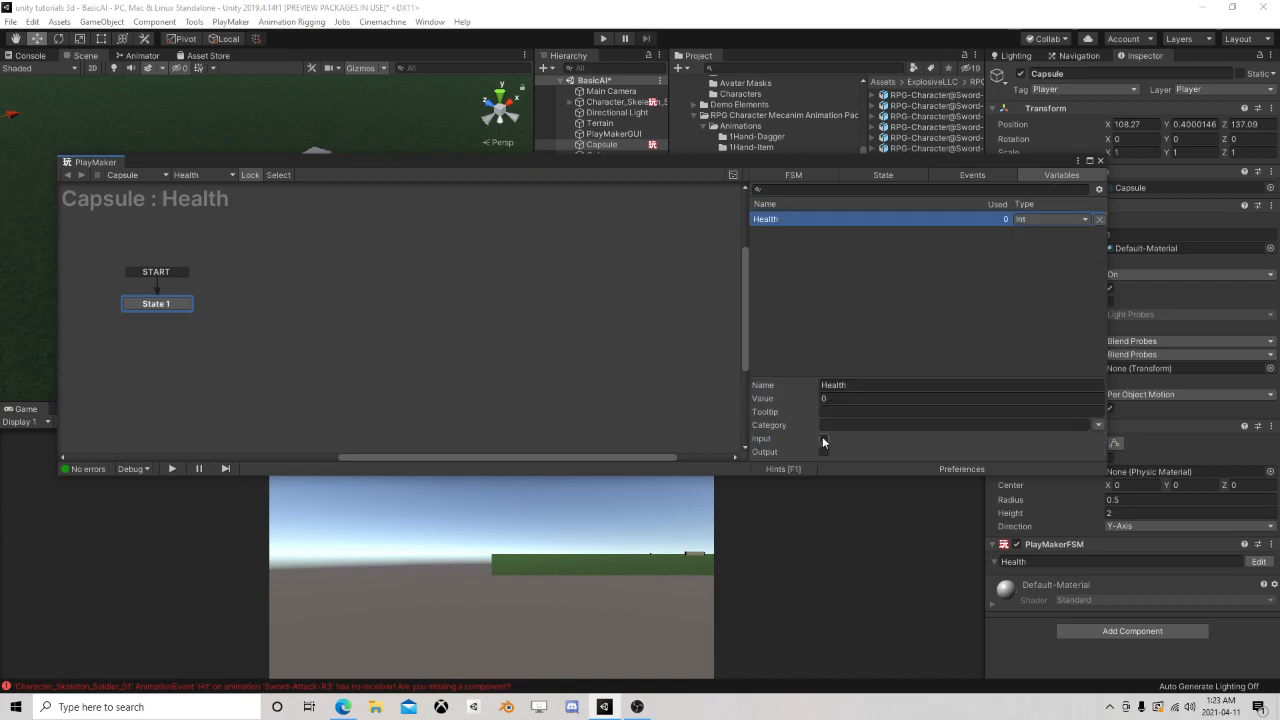
- Expose the Capsule's Health variable as an input with a value of 50, and close the FSM editor
{"action": "left_click", "coordinate": [823, 438]}
{"action": "left_click", "coordinate": [832, 398]}
{"action": "type", "text": "50"}
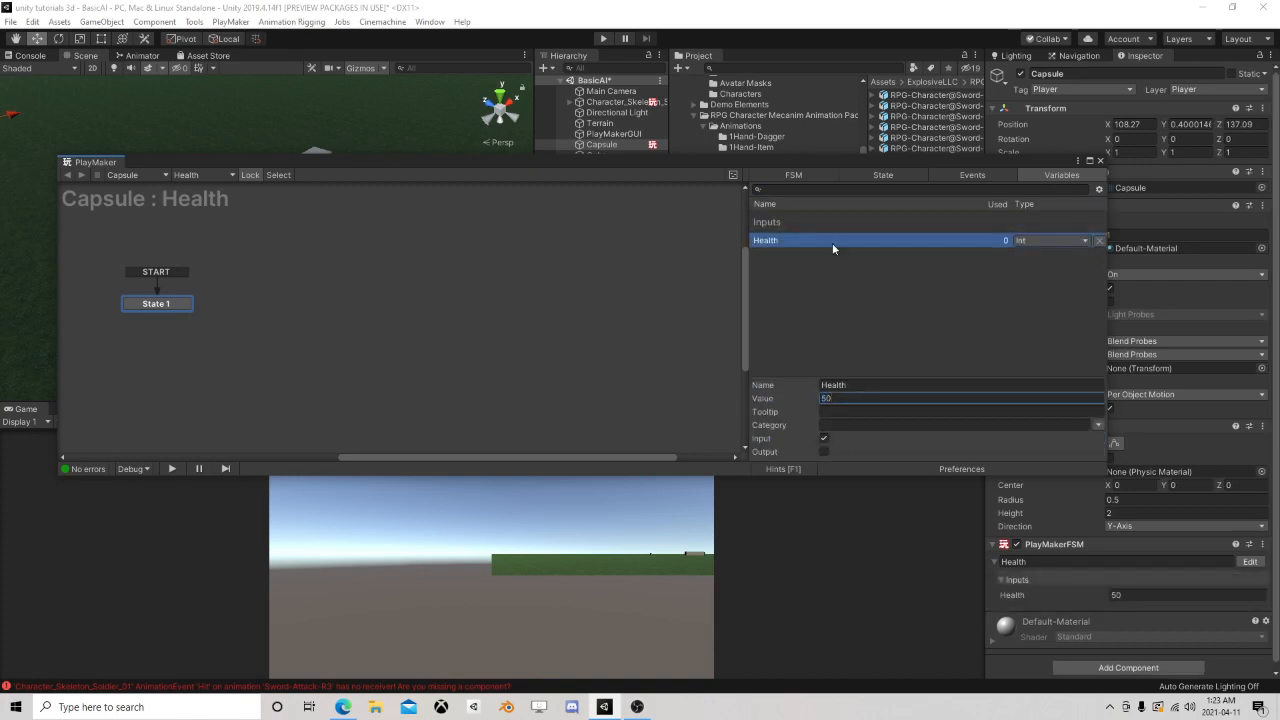
{"action": "left_click", "coordinate": [1100, 161]}
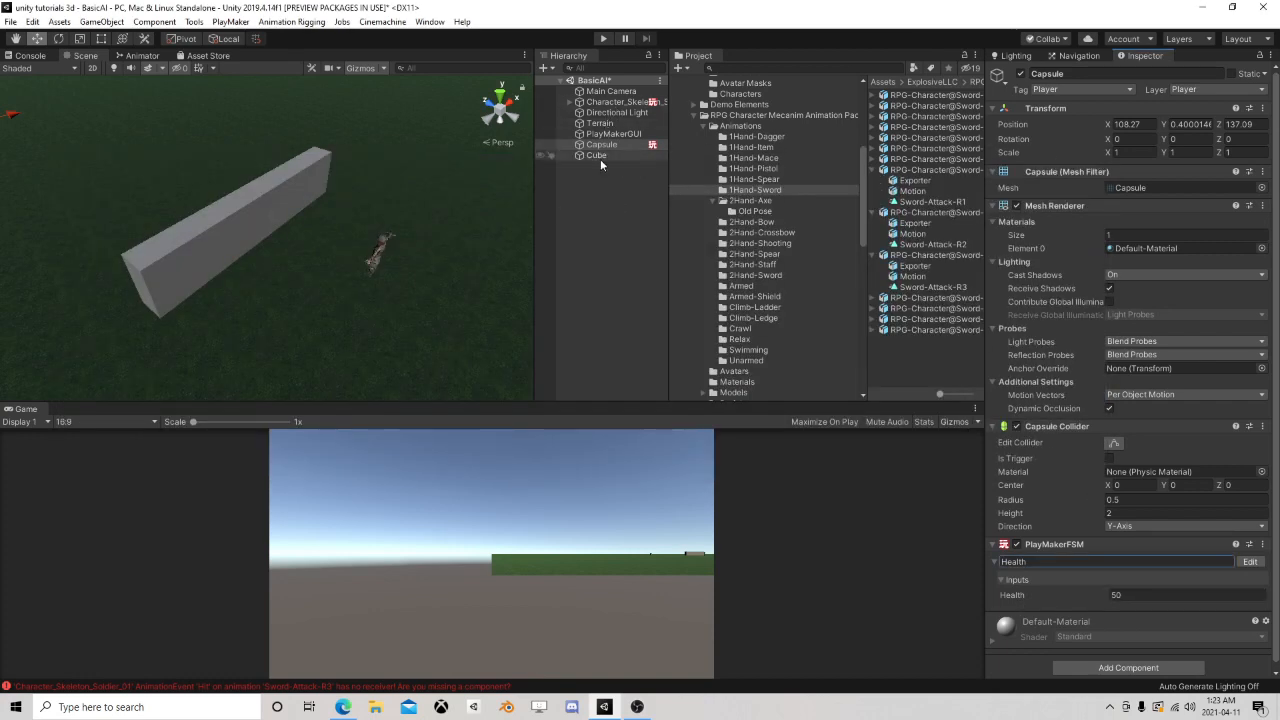
- Add a PlayMaker FSM component to the skeleton soldier character and name it Health
{"action": "left_click", "coordinate": [615, 102]}
{"action": "scroll", "coordinate": [1019, 497], "scroll_direction": "down", "scroll_amount": 5}
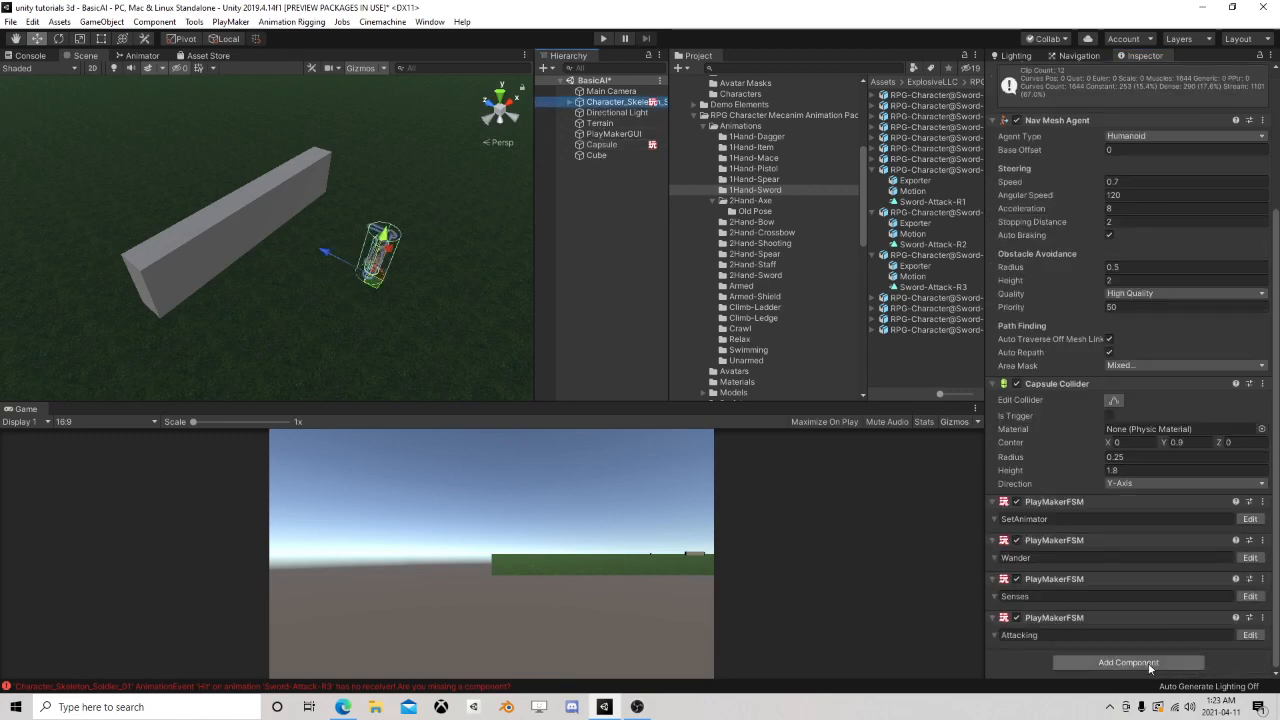
{"action": "scroll", "coordinate": [1056, 650], "scroll_direction": "down", "scroll_amount": 1}
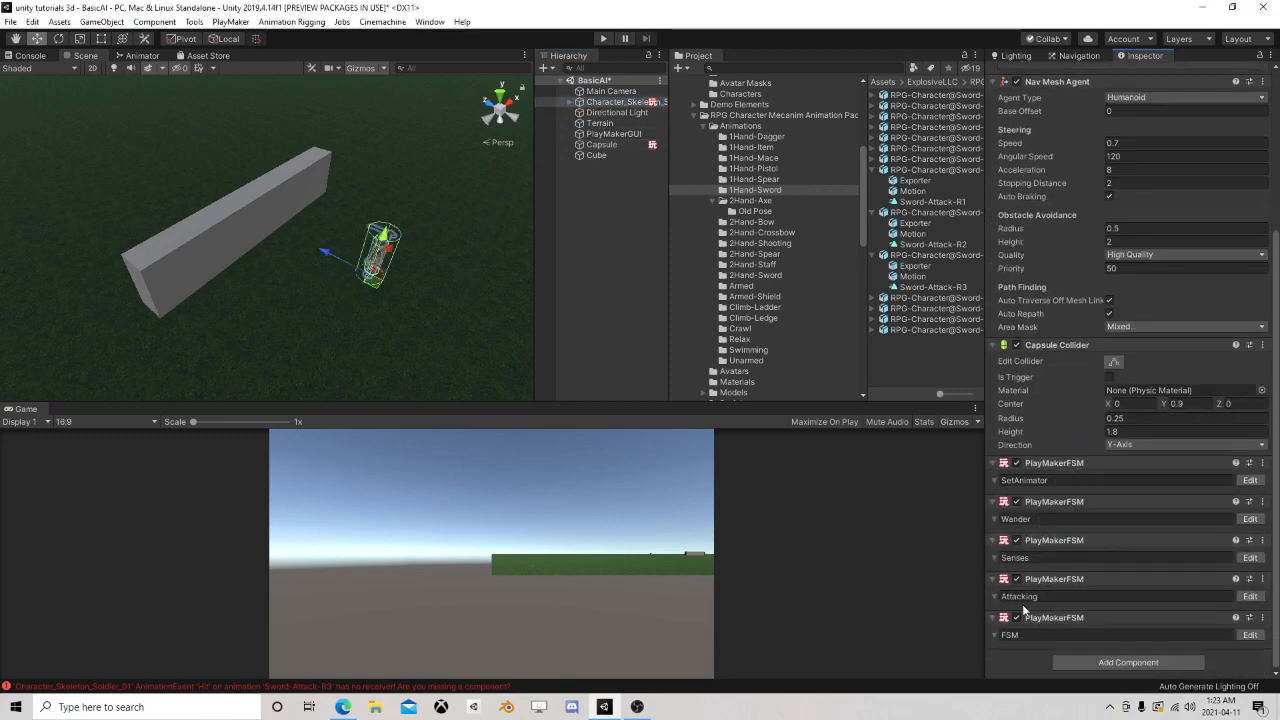
{"action": "left_click", "coordinate": [1032, 635]}
{"action": "type", "text": "Hea"}
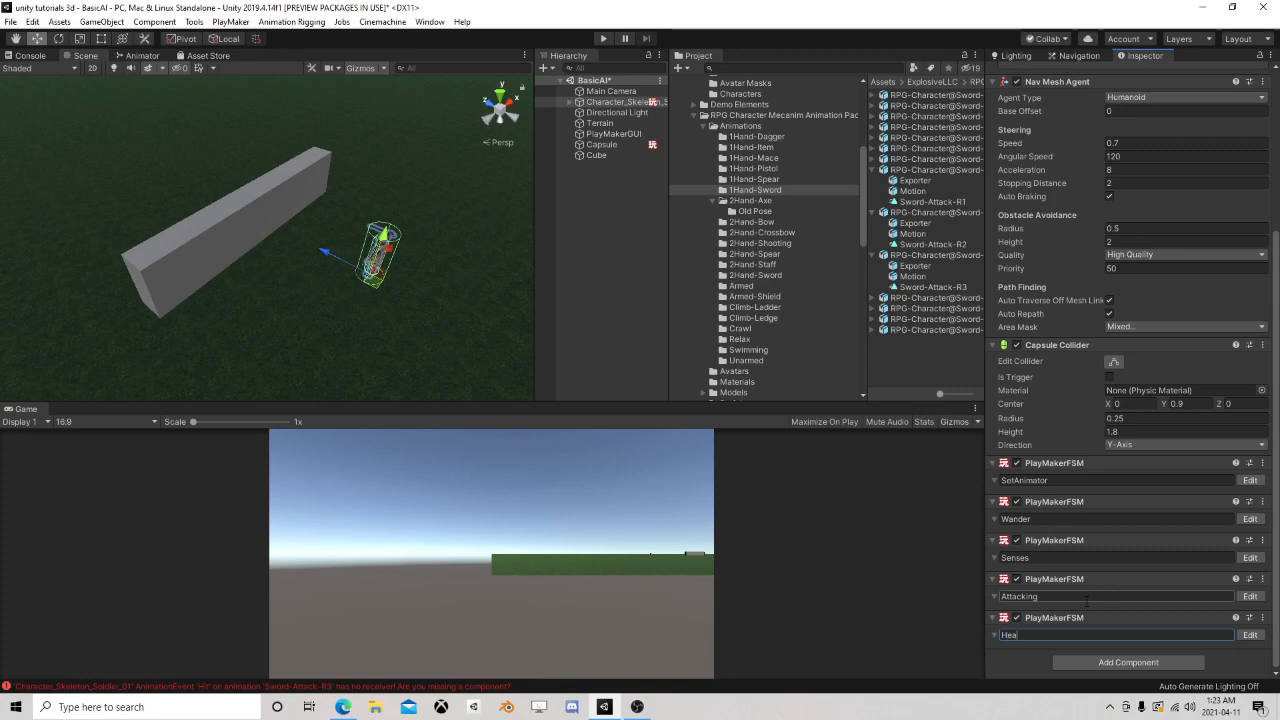
{"action": "type", "text": "lth"}
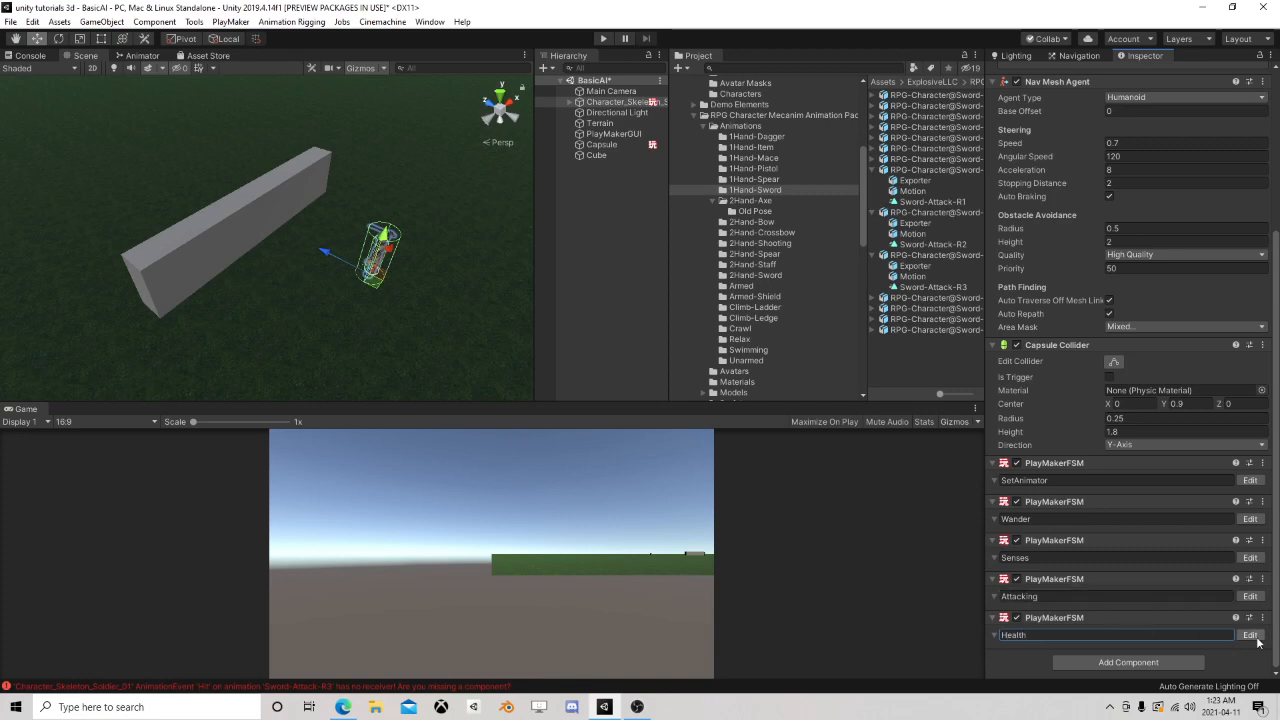
- Create an Int variable named Health in the skeleton soldier's Health FSM
{"action": "left_click", "coordinate": [1250, 635]}
{"action": "left_click", "coordinate": [846, 451]}
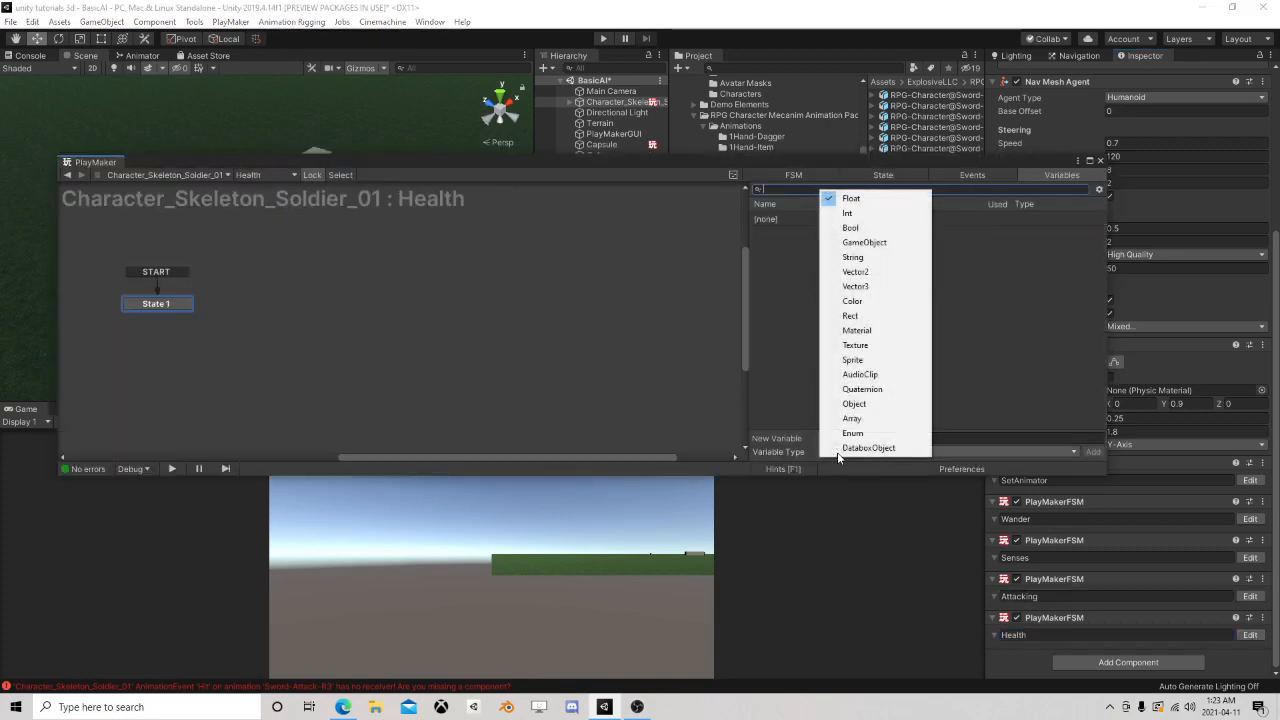
{"action": "left_click", "coordinate": [868, 447]}
{"action": "left_click", "coordinate": [845, 452]}
{"action": "left_click", "coordinate": [845, 214]}
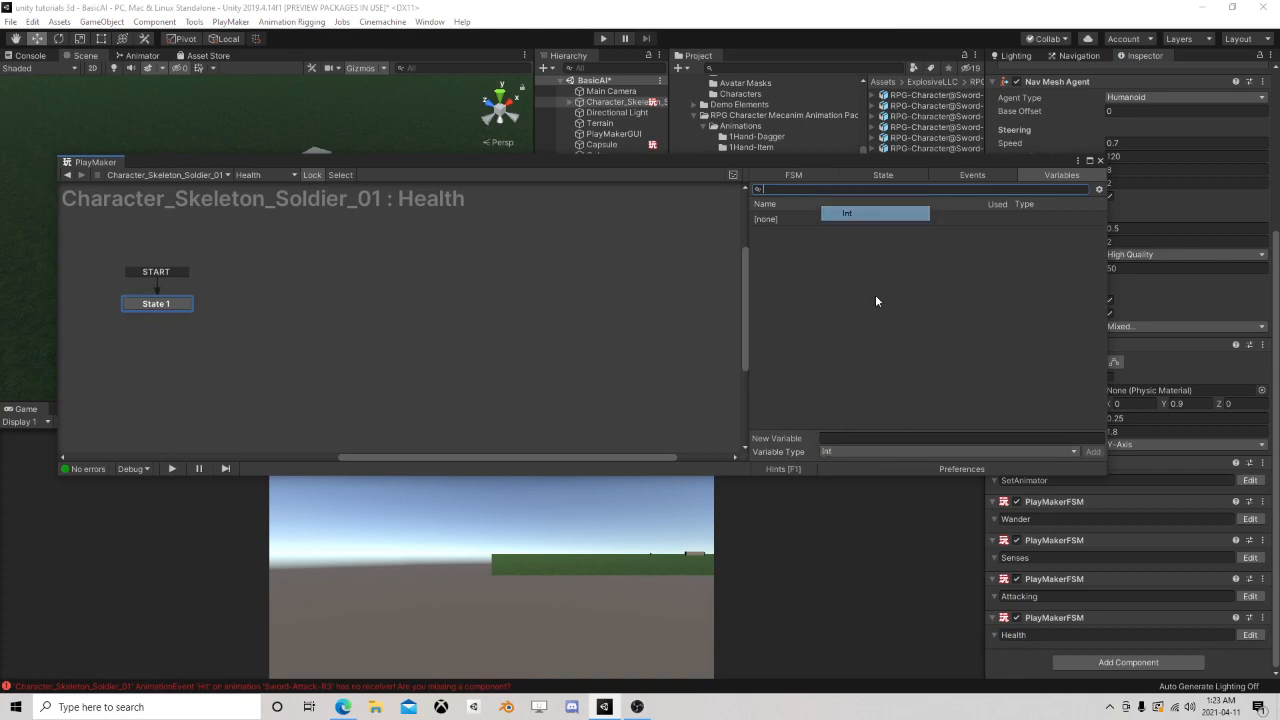
{"action": "left_click", "coordinate": [839, 440]}
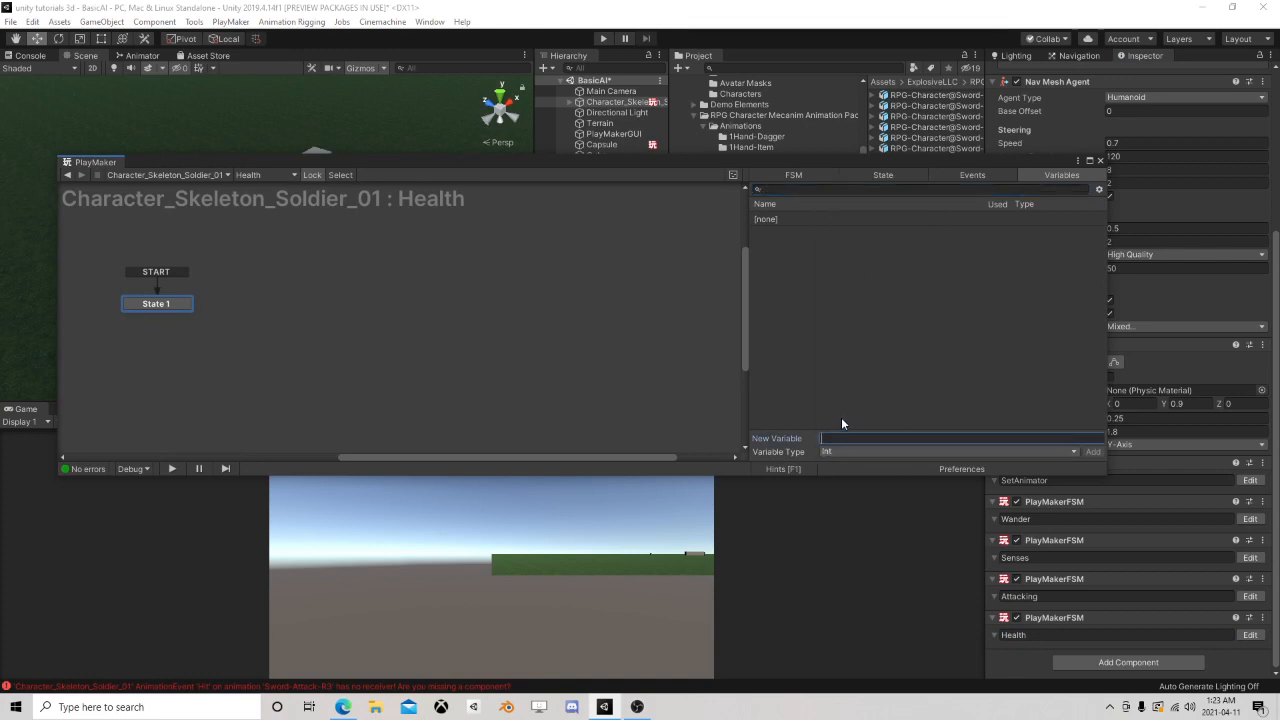
{"action": "type", "text": "Health"}
{"action": "key", "text": "Return"}
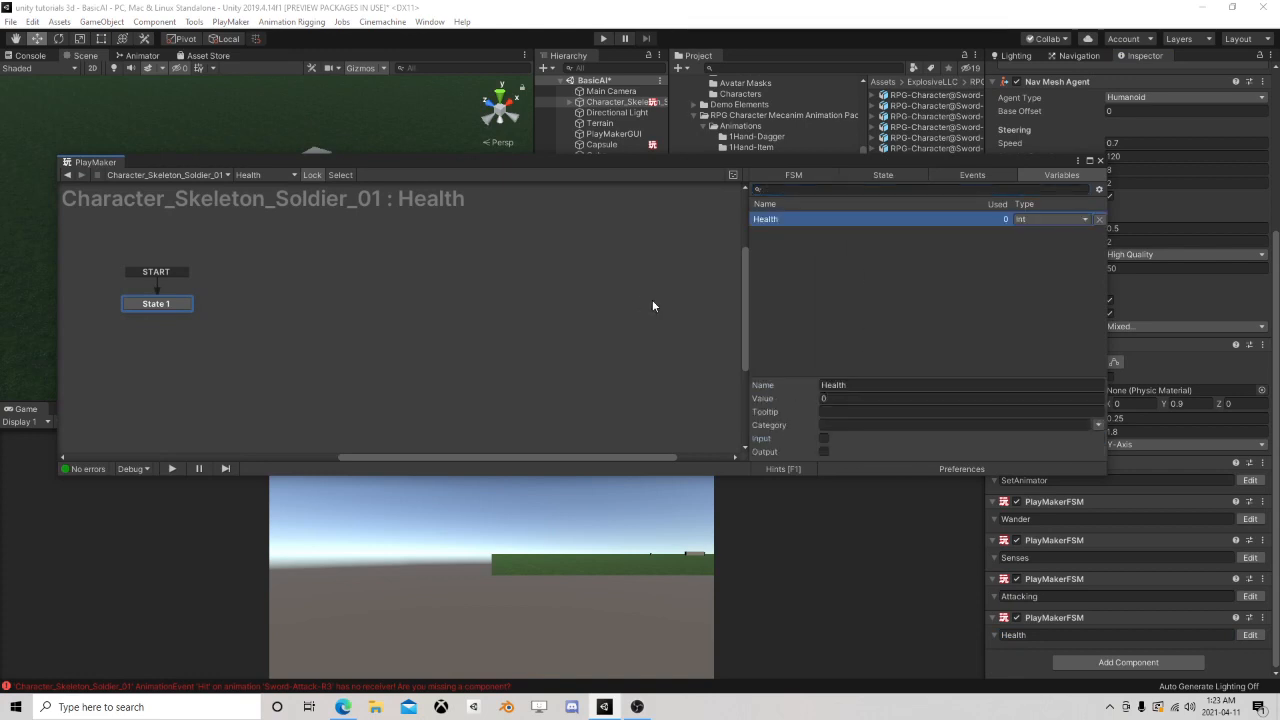
- Set the skeleton soldier's Health variable to 50 and close the FSM editor
{"action": "left_click", "coordinate": [864, 399]}
{"action": "type", "text": "50"}
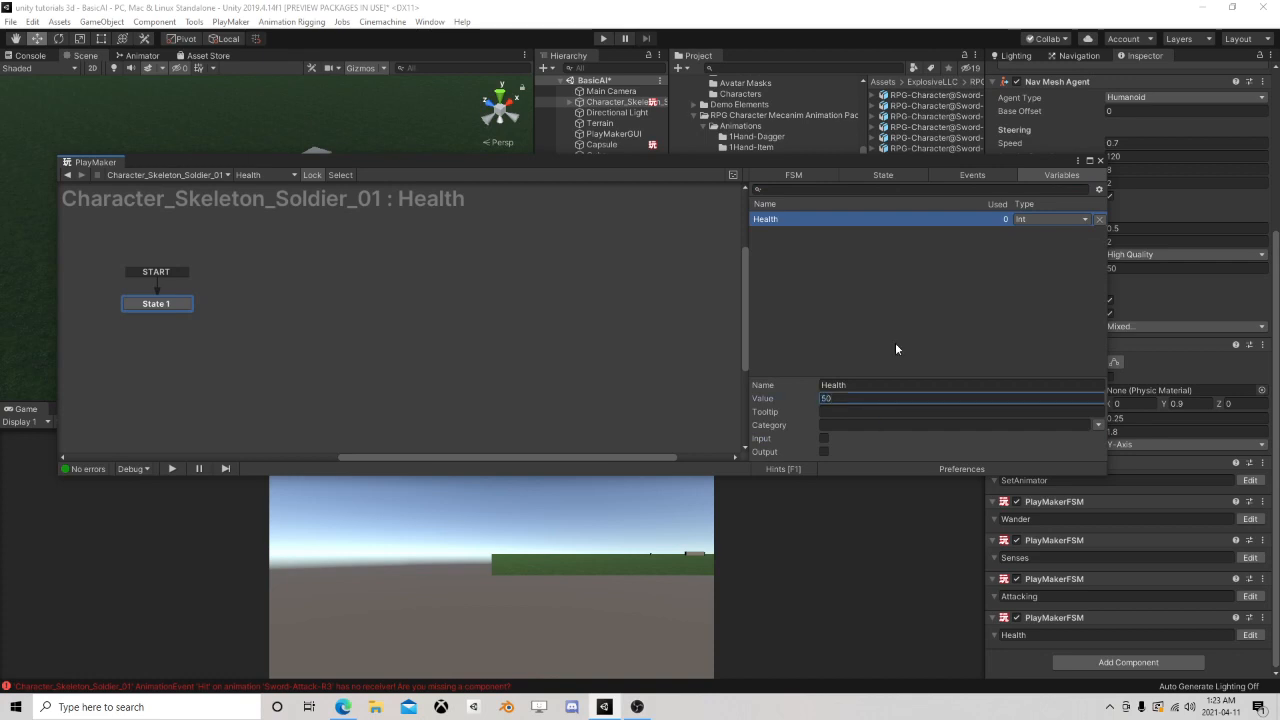
{"action": "left_click", "coordinate": [1100, 160]}
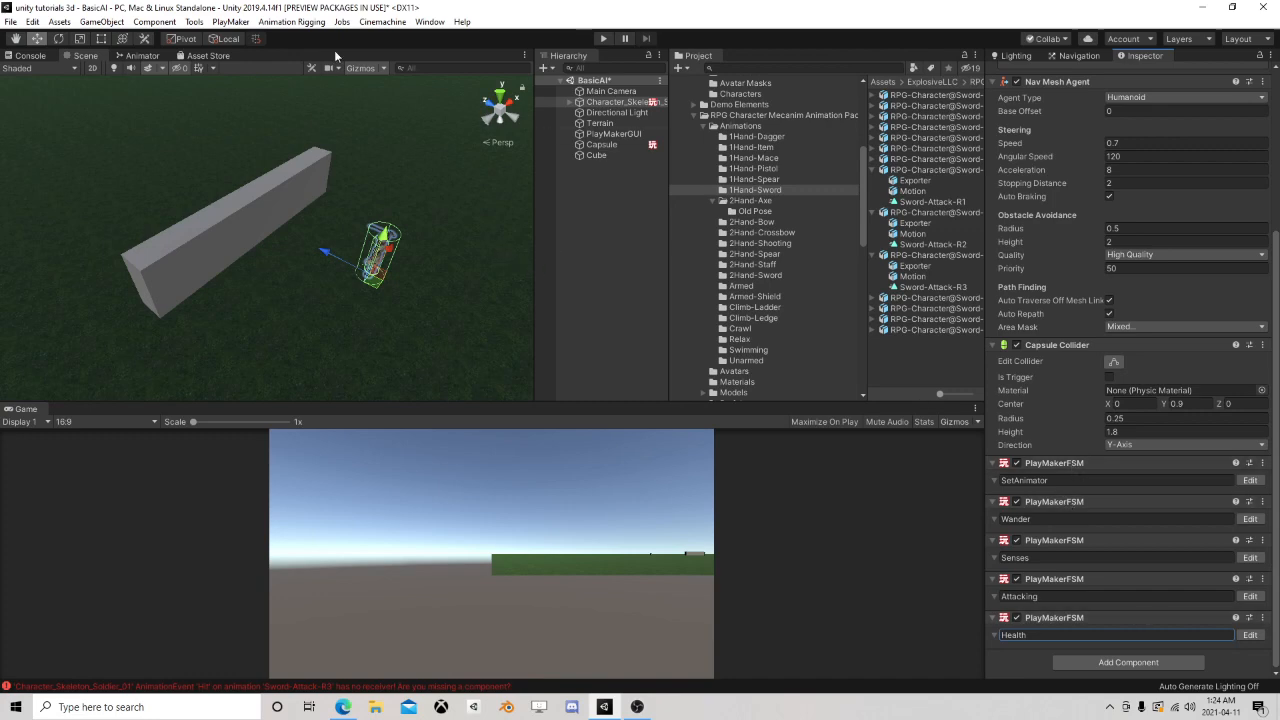
- Examine the behaviours available for the Attack state in the Animator and the FSM components on the skeleton soldier
{"action": "left_click", "coordinate": [149, 55]}
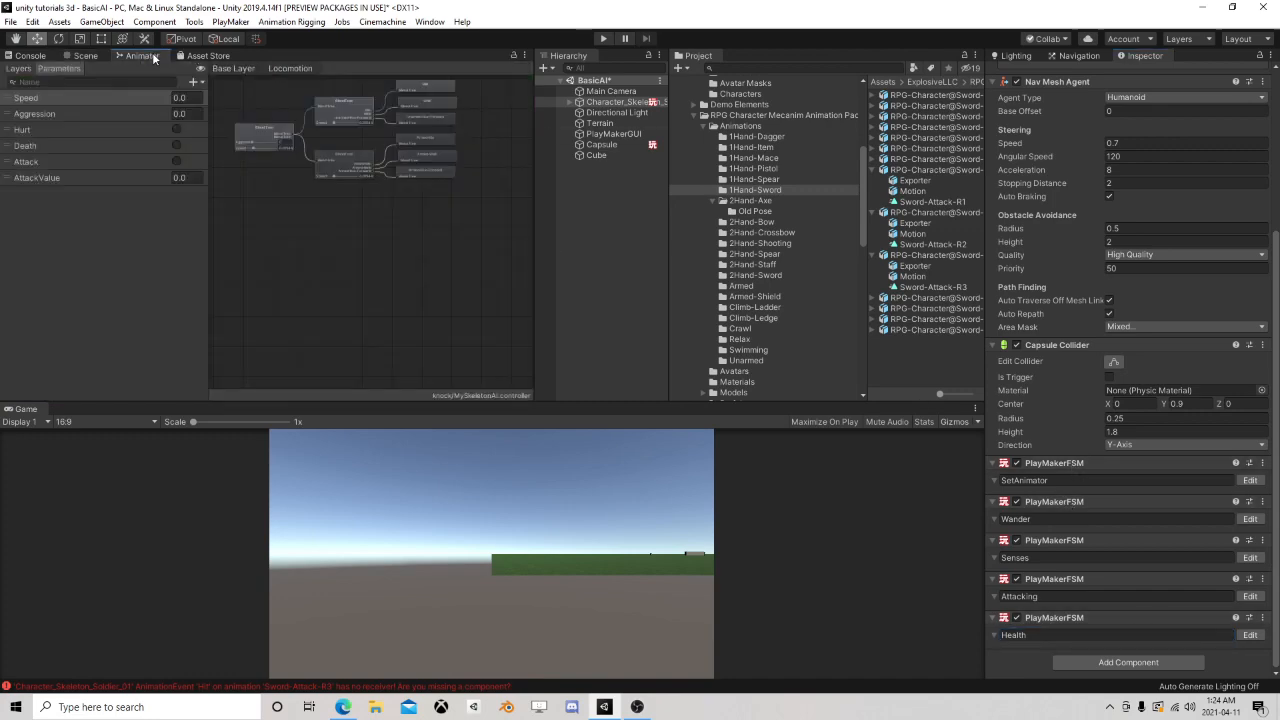
{"action": "scroll", "coordinate": [359, 255], "scroll_direction": "up", "scroll_amount": 3}
{"action": "scroll", "coordinate": [359, 255], "scroll_direction": "down", "scroll_amount": 4}
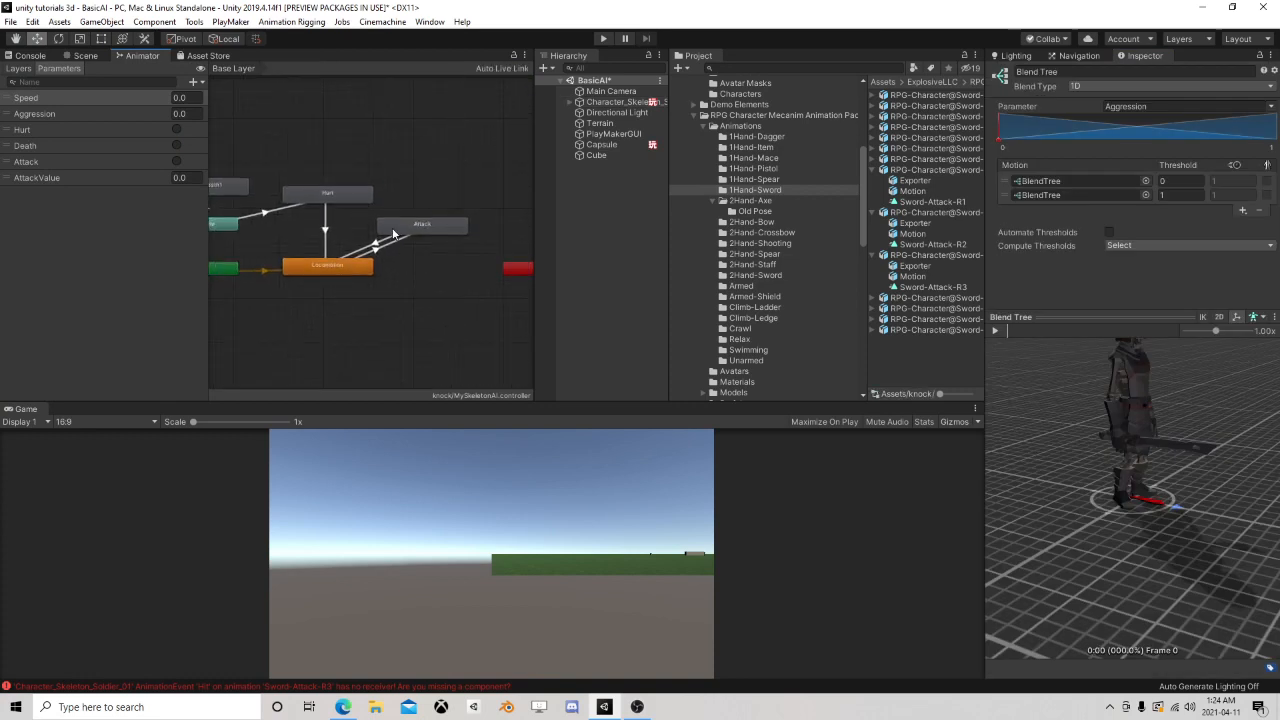
{"action": "scroll", "coordinate": [343, 248], "scroll_direction": "up", "scroll_amount": 5}
{"action": "left_click", "coordinate": [392, 240]}
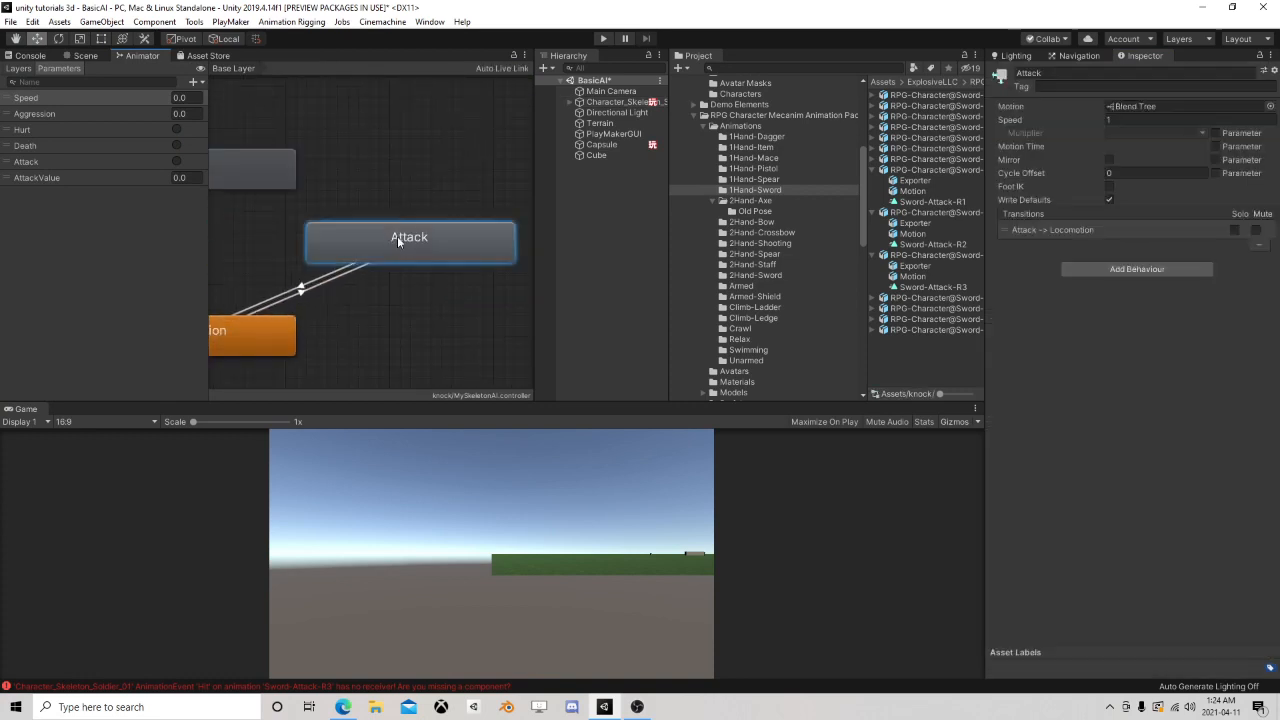
{"action": "left_click", "coordinate": [1164, 269]}
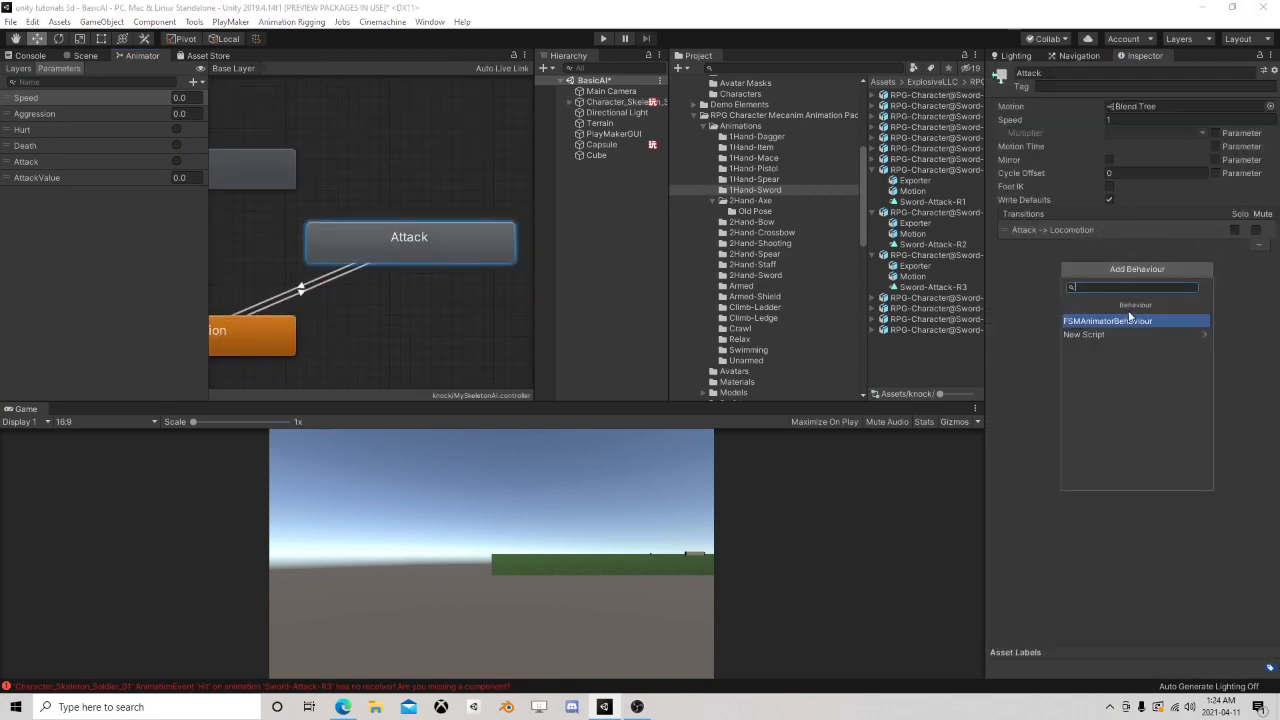
{"action": "left_click", "coordinate": [989, 304]}
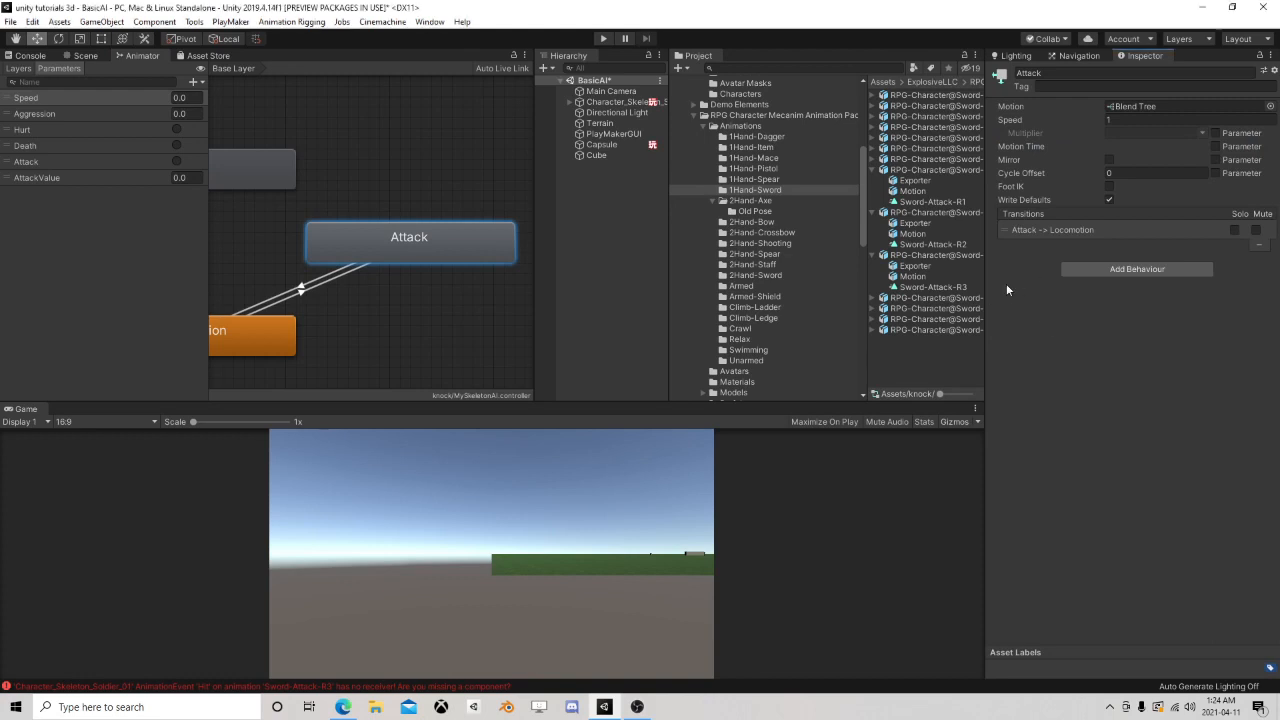
{"action": "left_click", "coordinate": [85, 55]}
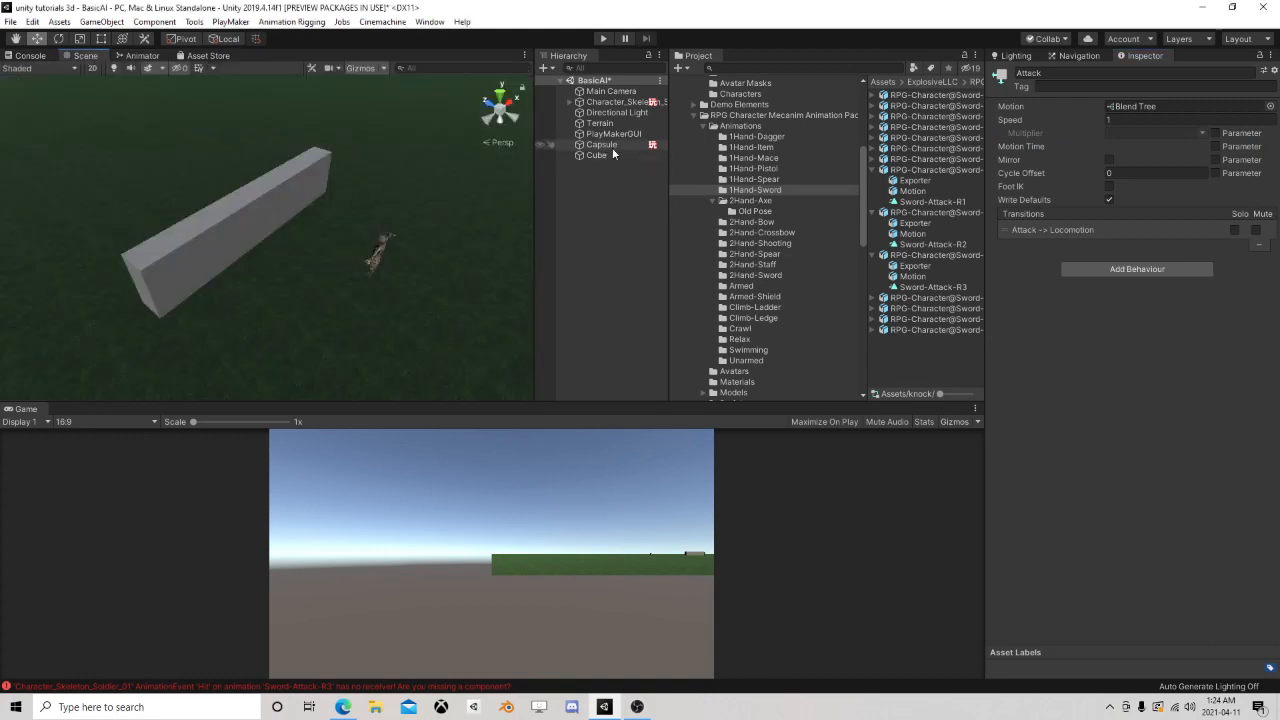
{"action": "left_click", "coordinate": [612, 104]}
{"action": "scroll", "coordinate": [1068, 344], "scroll_direction": "down", "scroll_amount": 3}
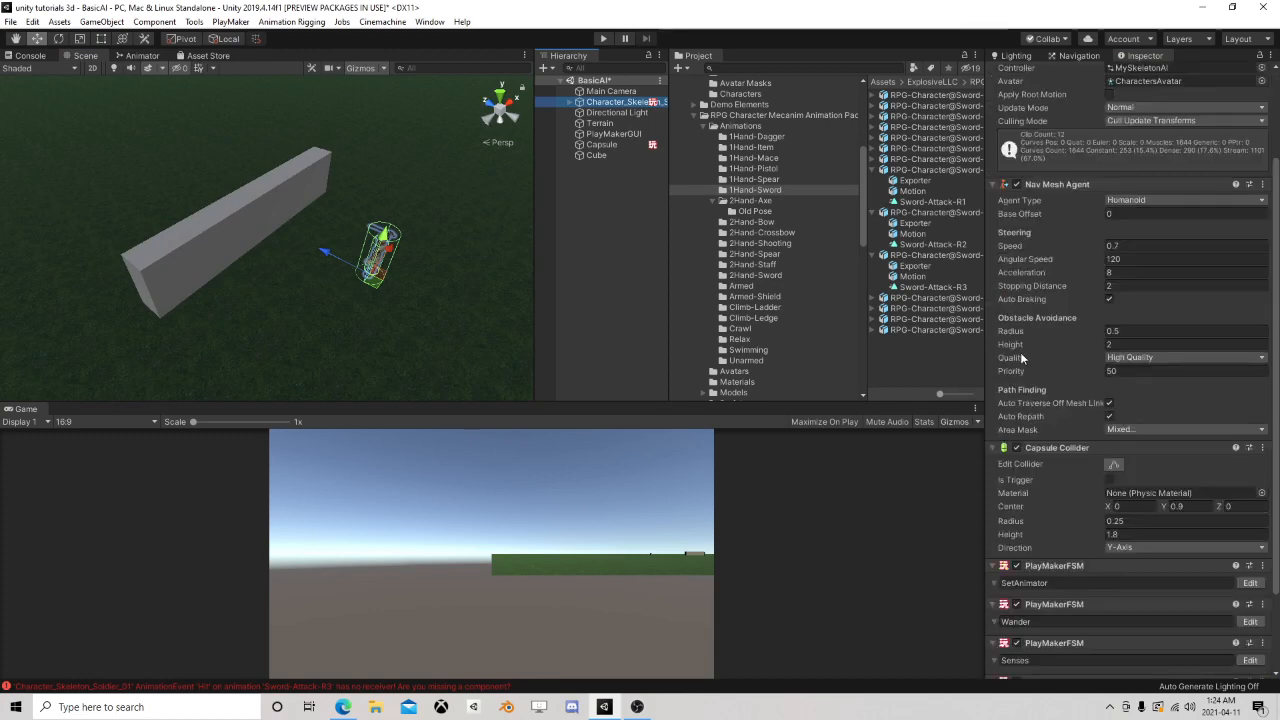
{"action": "scroll", "coordinate": [1066, 356], "scroll_direction": "down", "scroll_amount": 3}
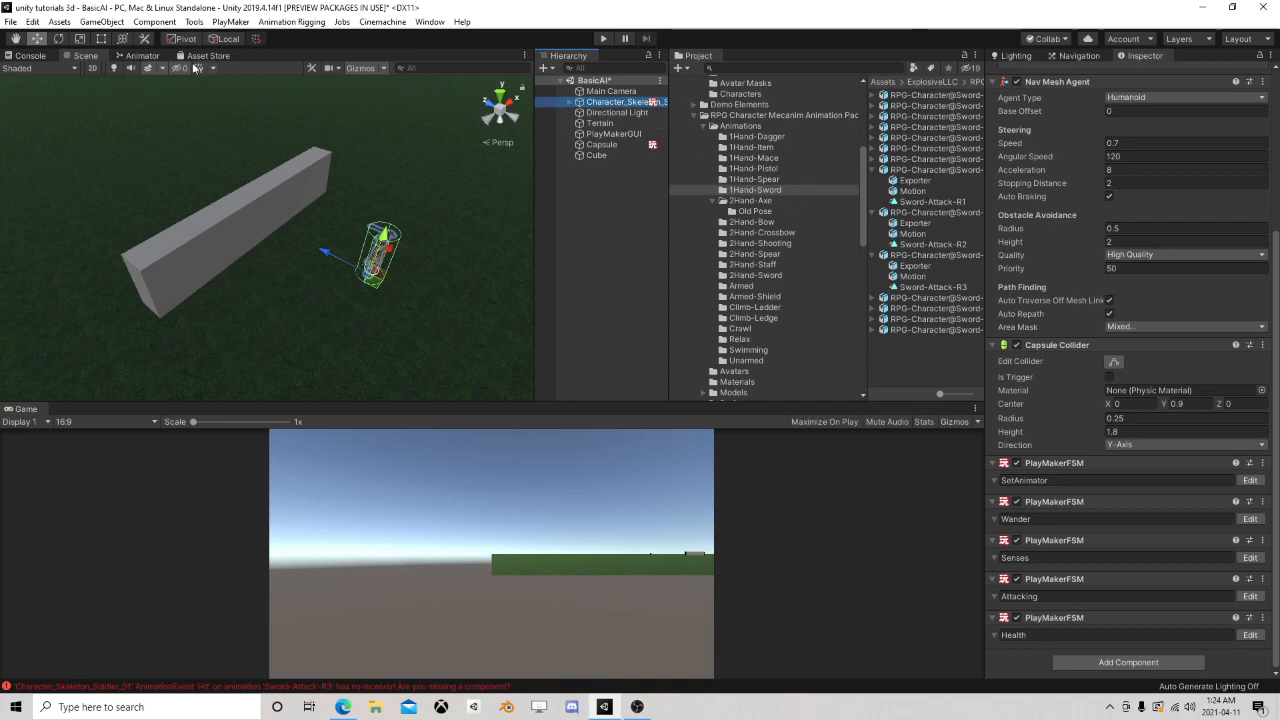
- Open the Attack state's blend tree and expand the animation events of the RPG-Character@Sword-Attack-R1 file
{"action": "left_click", "coordinate": [146, 56]}
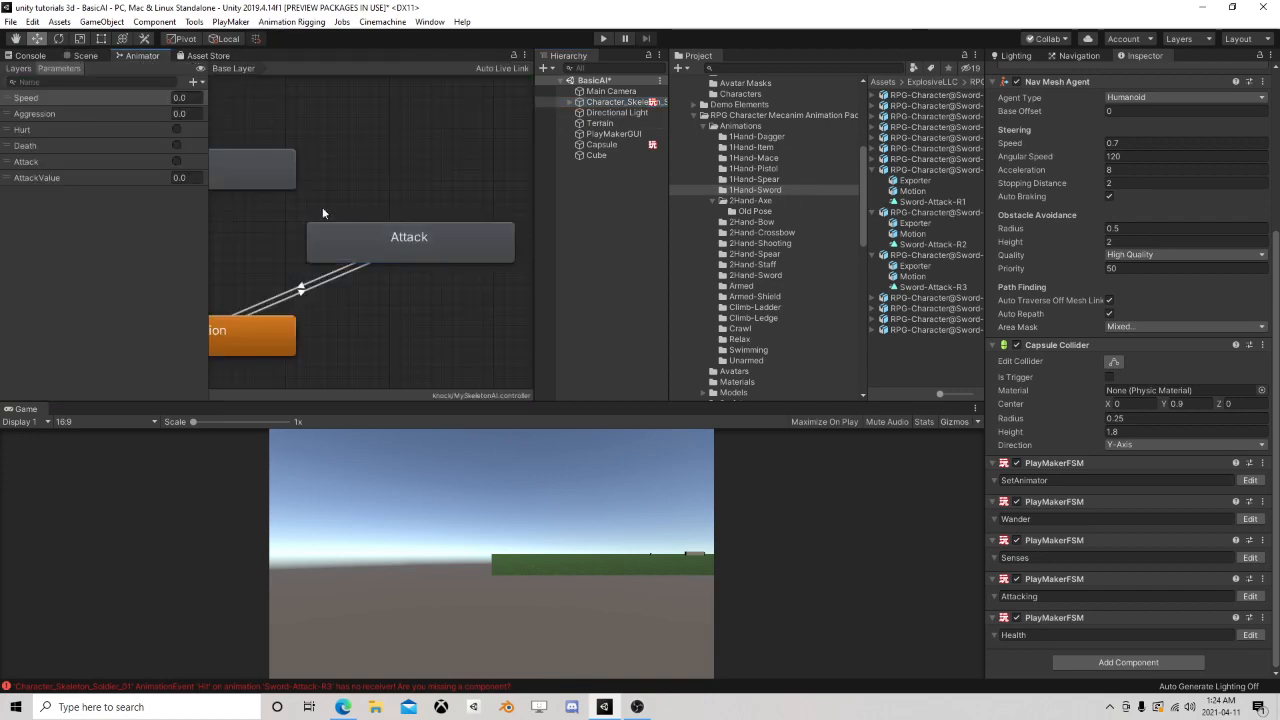
{"action": "double_click", "coordinate": [384, 237]}
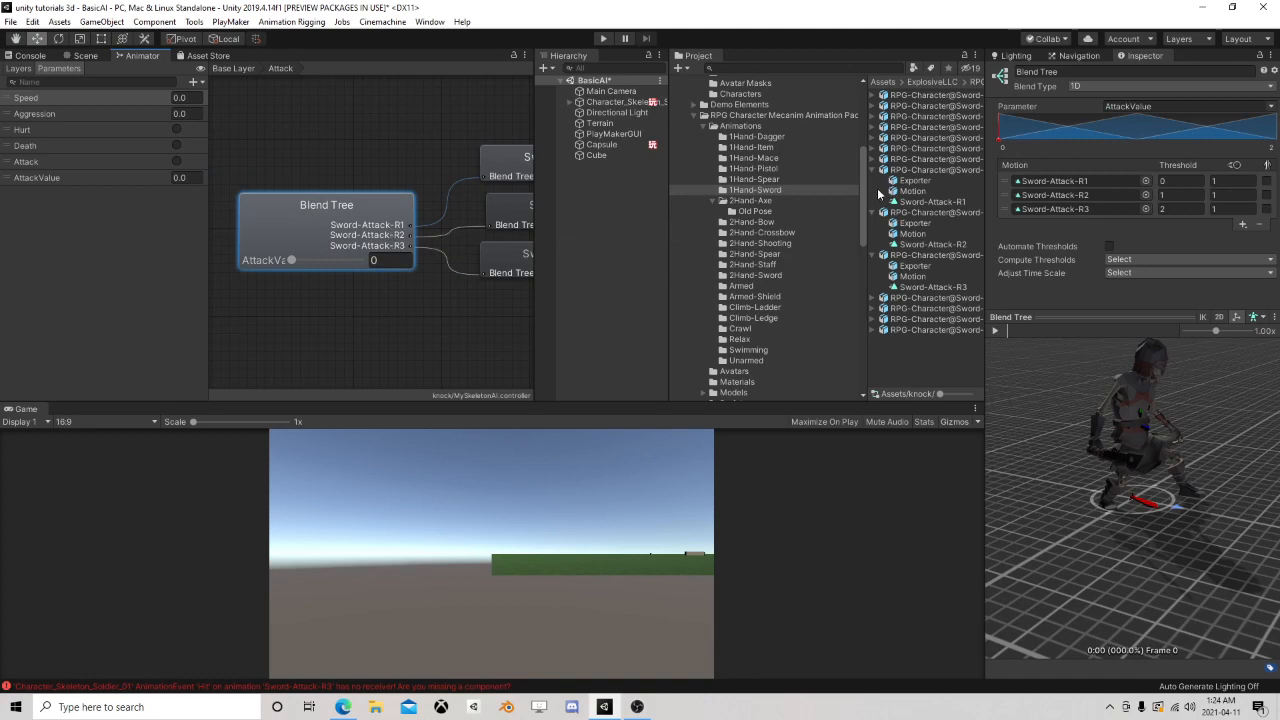
{"action": "left_click", "coordinate": [929, 170]}
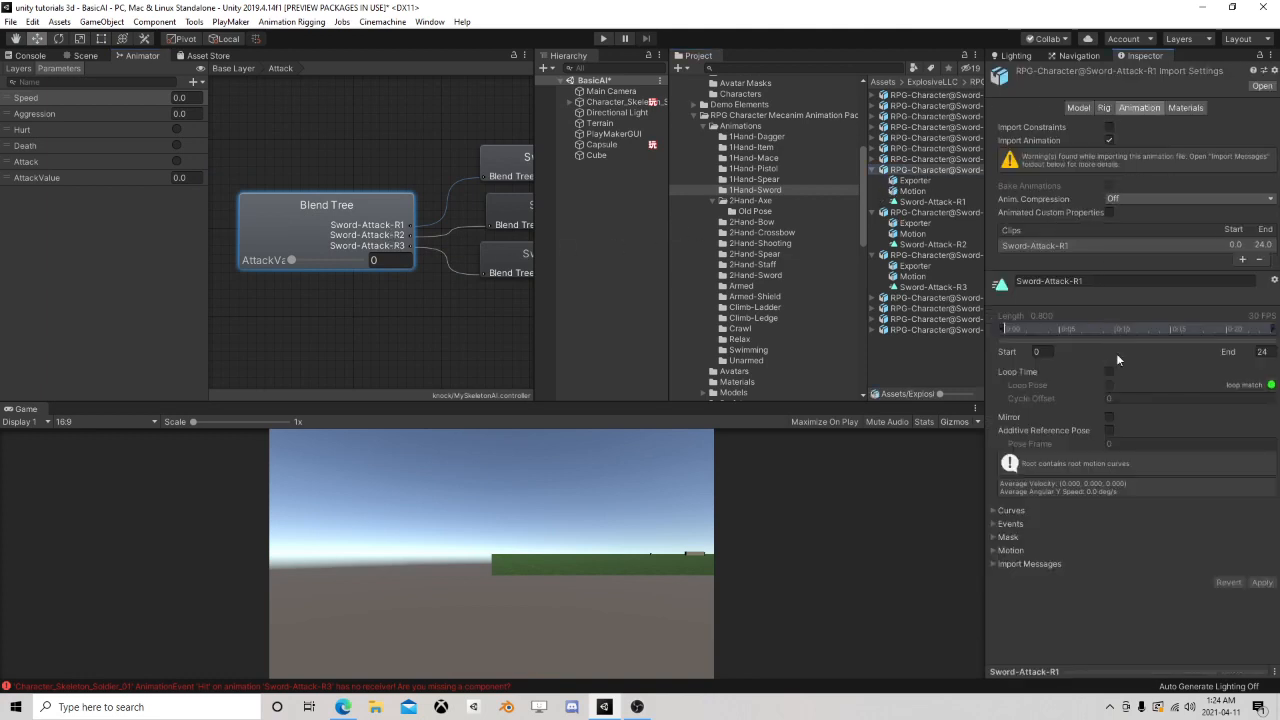
{"action": "left_click", "coordinate": [992, 523]}
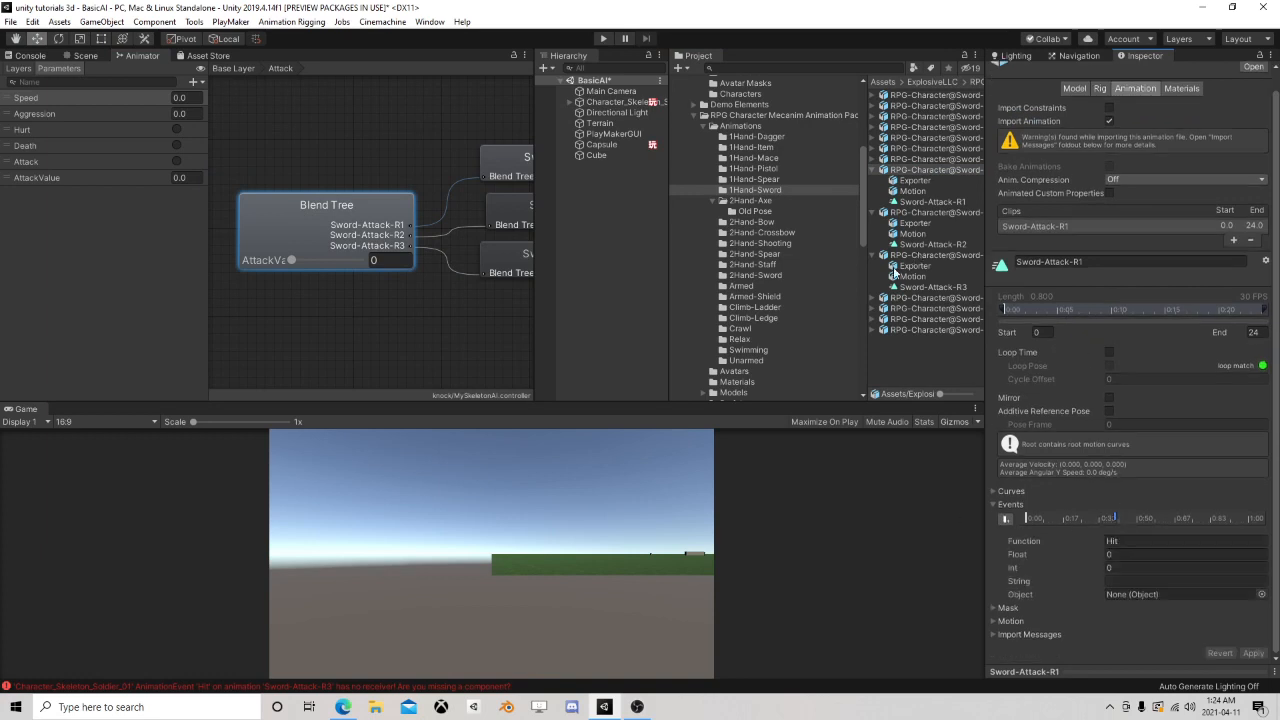
- Widen the project asset list and locate the Sword-Attack-R1 clip from the Attack blend tree's first motion
{"action": "left_click_drag", "start_coordinate": [868, 322], "coordinate": [578, 300]}
{"action": "left_click", "coordinate": [700, 297]}
{"action": "left_click", "coordinate": [331, 241]}
{"action": "left_click", "coordinate": [1084, 180]}
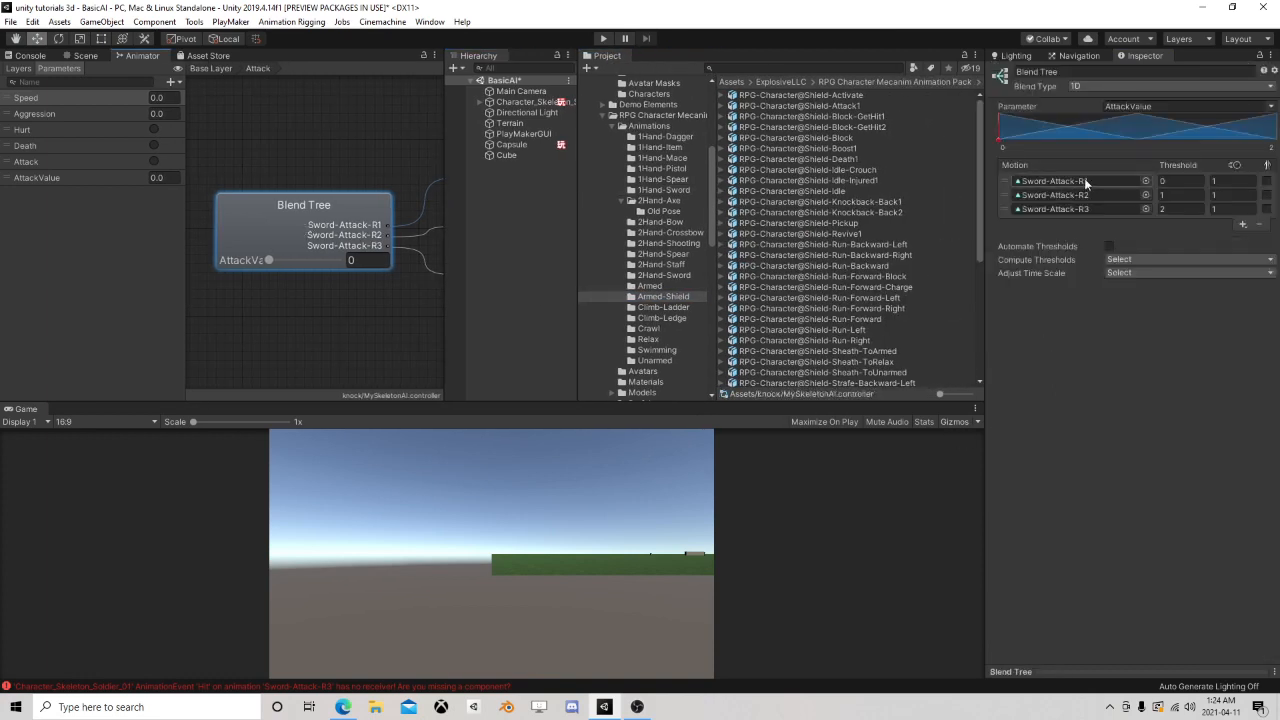
- Change the Hit event of the Sword-Attack-R1 animation to call the function SendEvent with the string Attack
{"action": "left_click", "coordinate": [809, 170]}
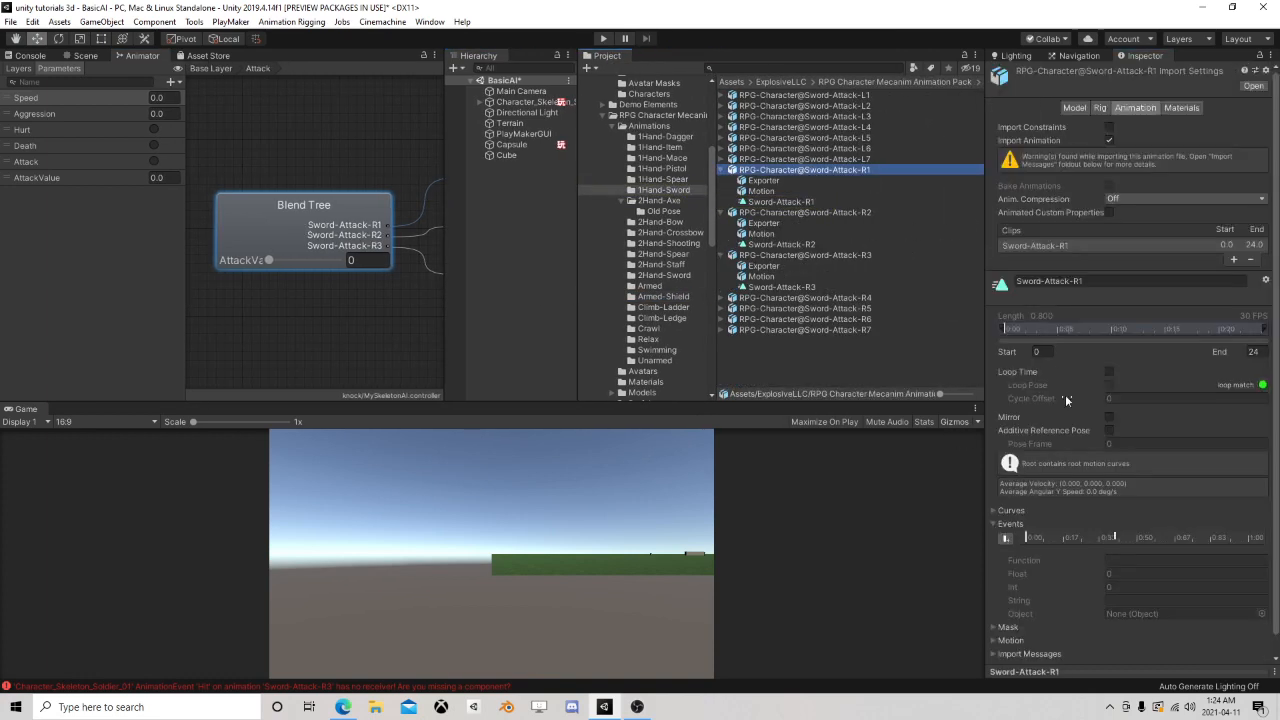
{"action": "left_click", "coordinate": [1115, 537]}
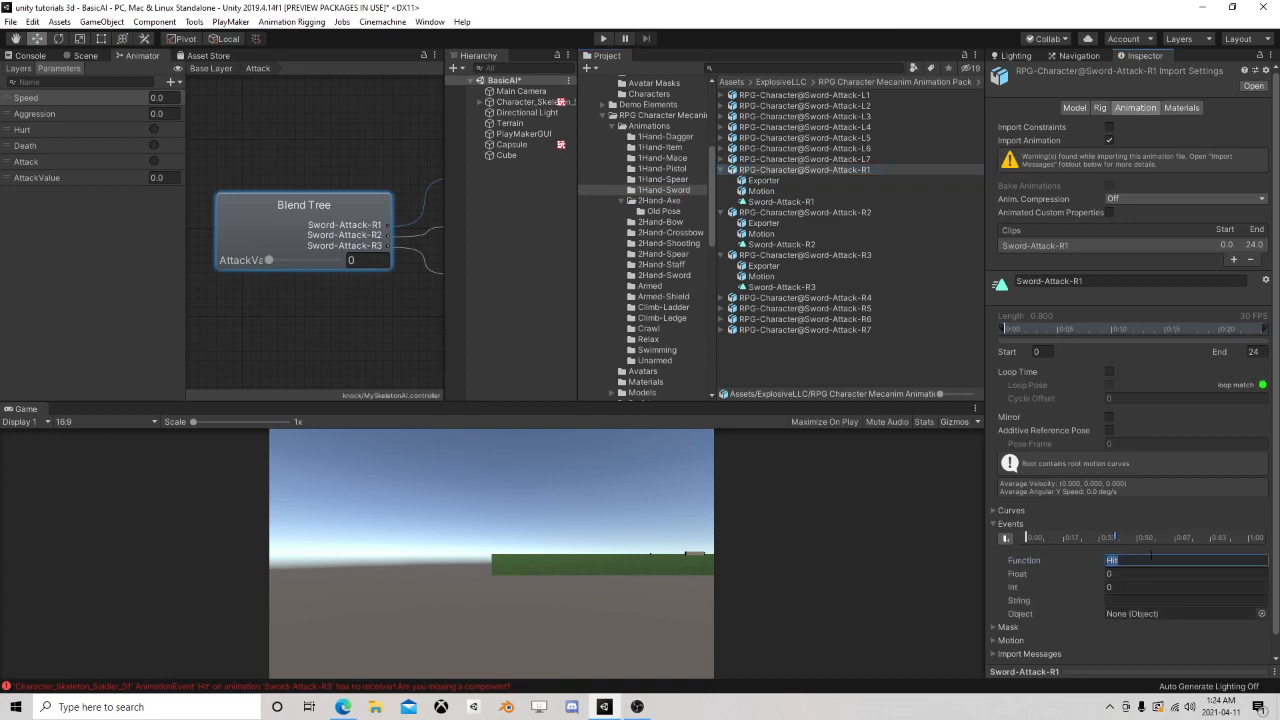
{"action": "type", "text": "SendEvent"}
{"action": "key", "text": "Return"}
{"action": "left_click", "coordinate": [1150, 600]}
{"action": "type", "text": "Attack"}
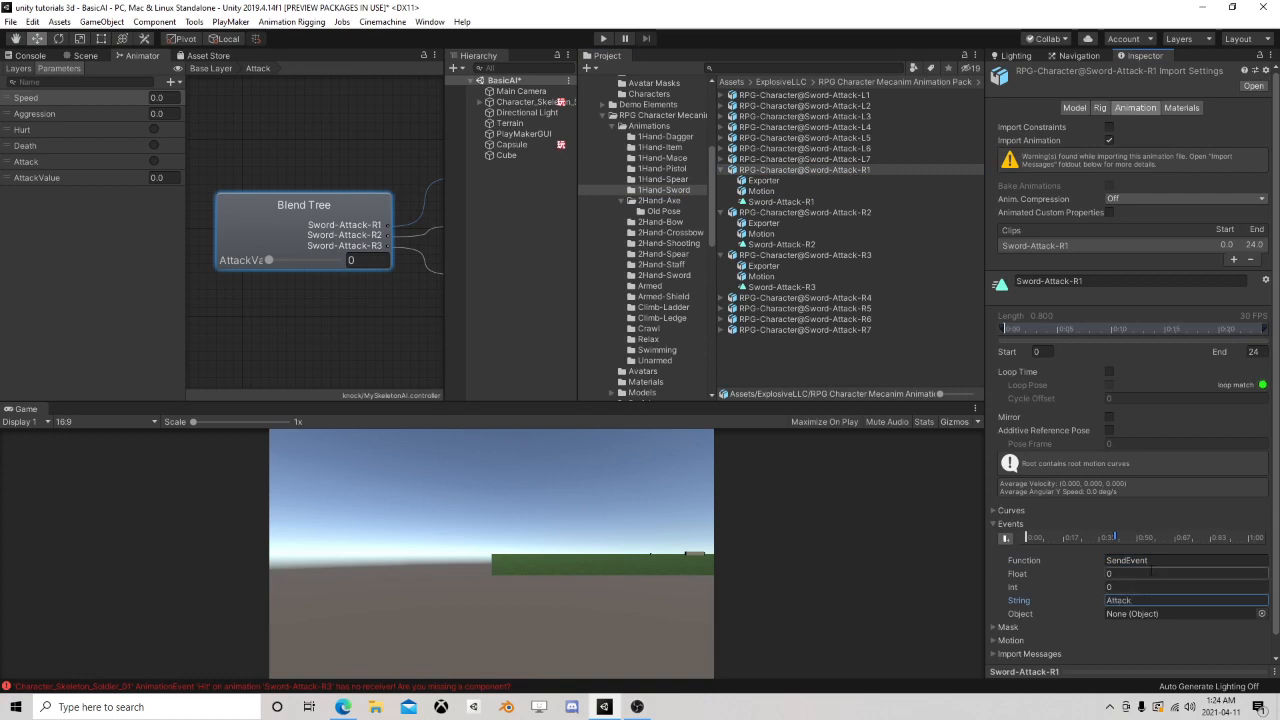
- Change the Hit event of the Sword-Attack-R2 animation to call the function SendEvent with the string Attack
{"action": "left_click", "coordinate": [1157, 561]}
{"action": "key", "text": "ctrl+c"}
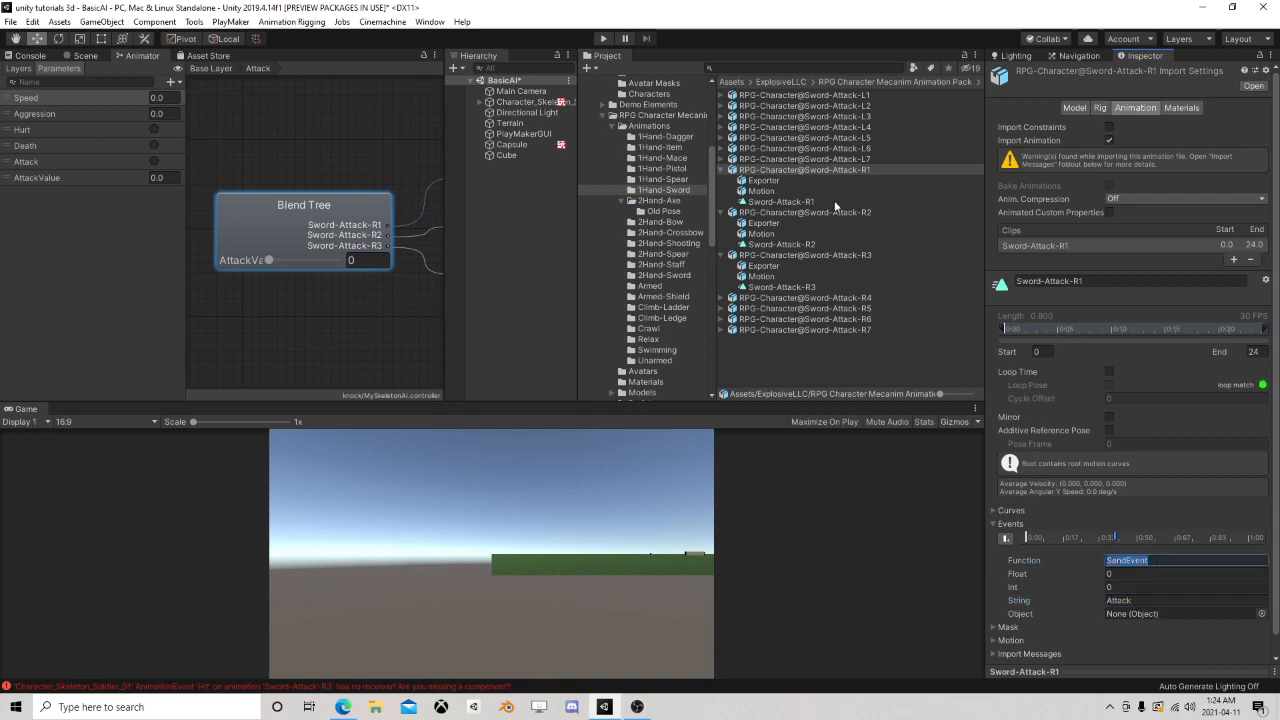
{"action": "left_click", "coordinate": [840, 212]}
{"action": "left_click", "coordinate": [650, 382]}
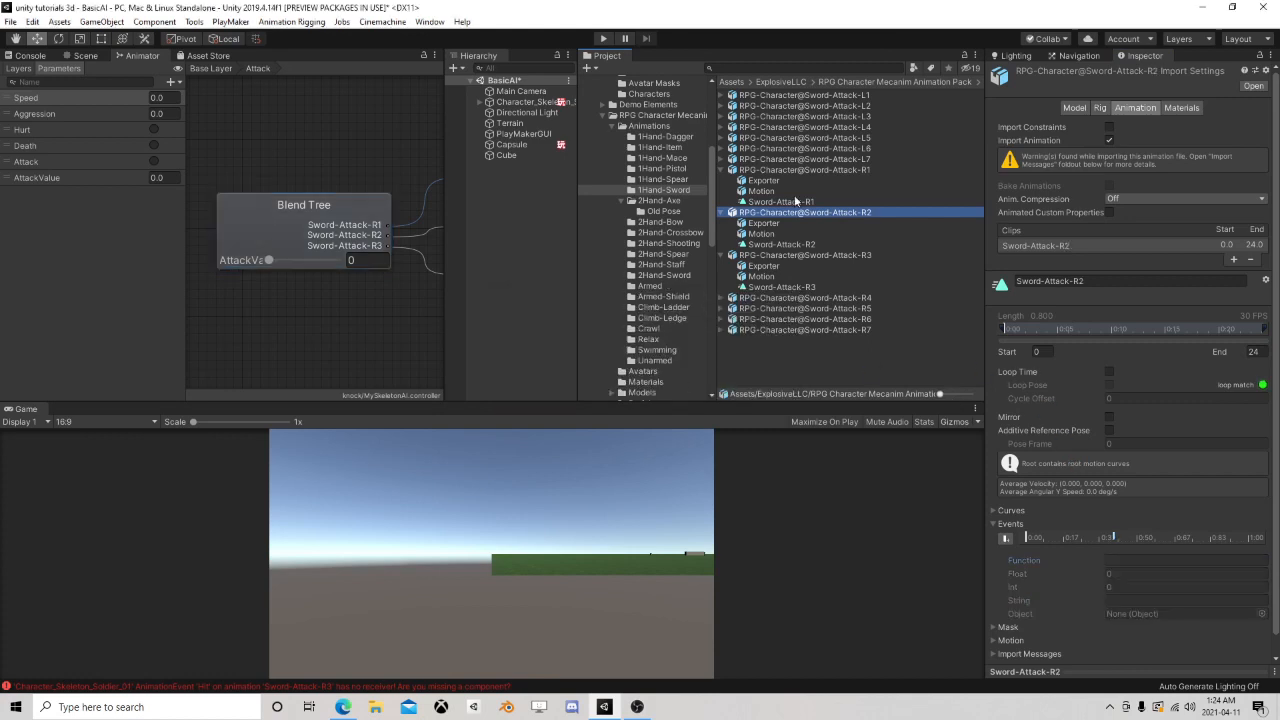
{"action": "left_click", "coordinate": [1117, 536]}
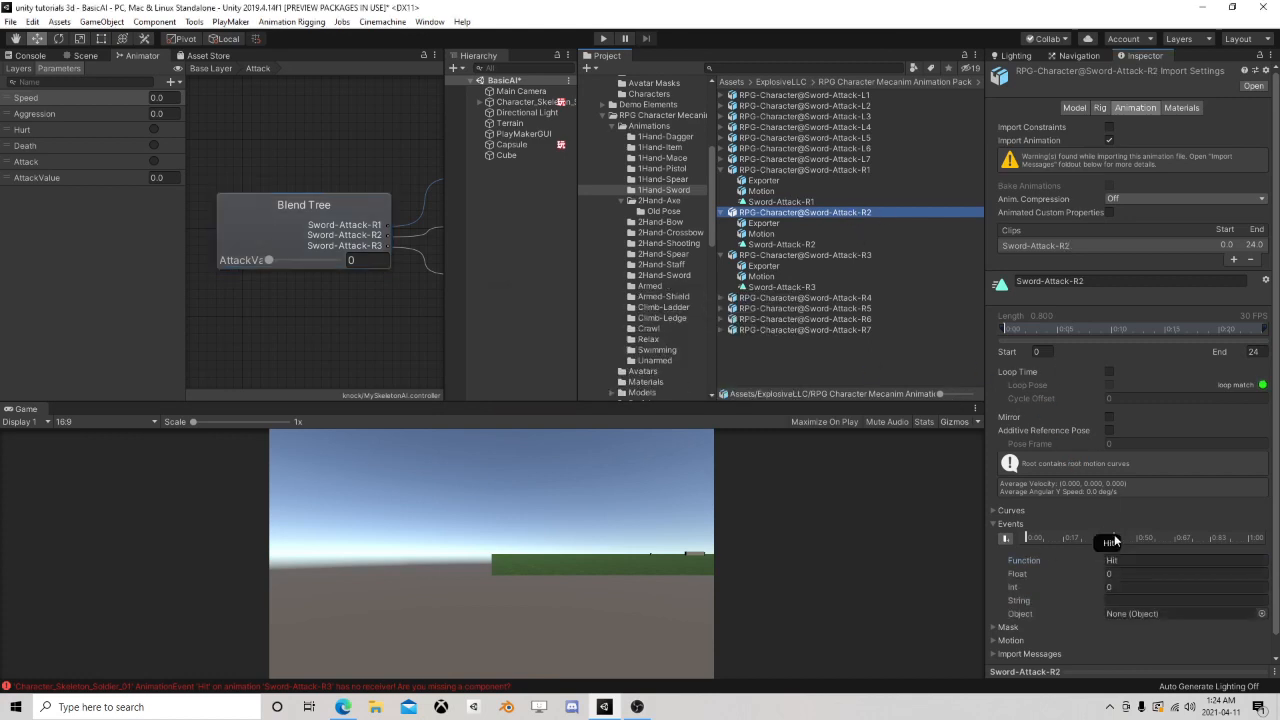
{"action": "left_click", "coordinate": [1129, 560]}
{"action": "type", "text": "SendEvent"}
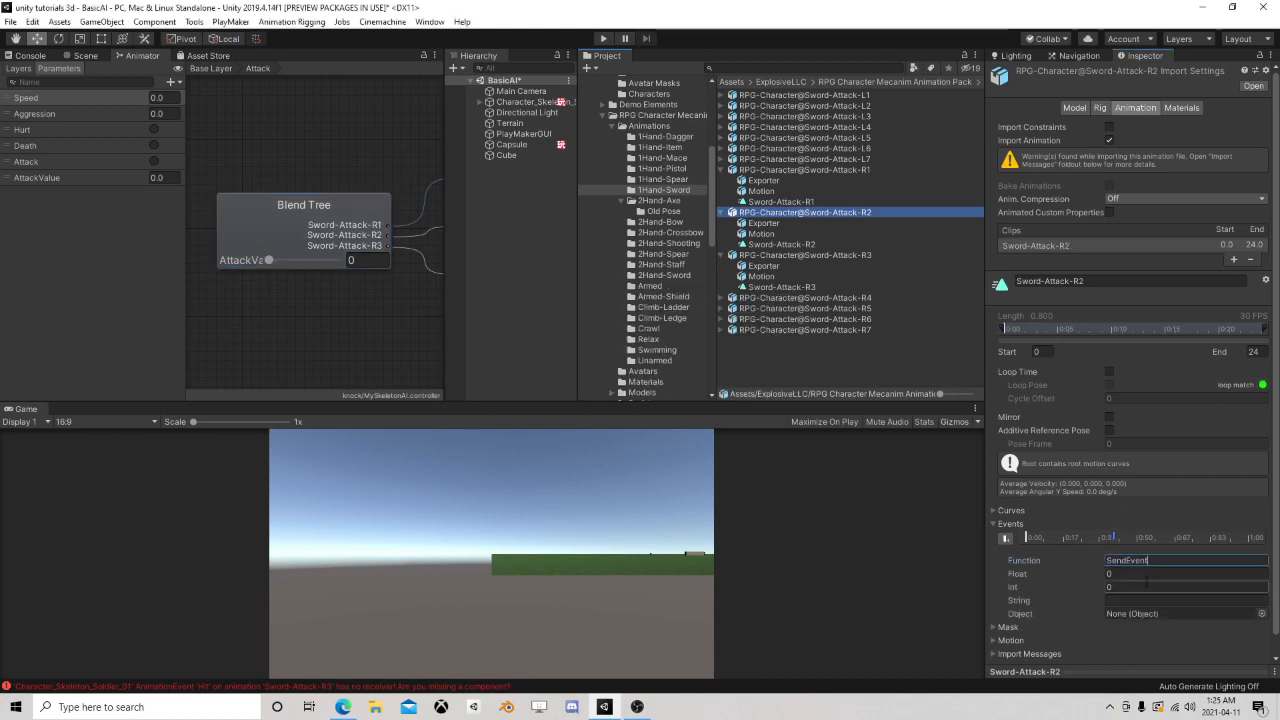
{"action": "left_click", "coordinate": [1133, 601]}
{"action": "type", "text": "Atta"}
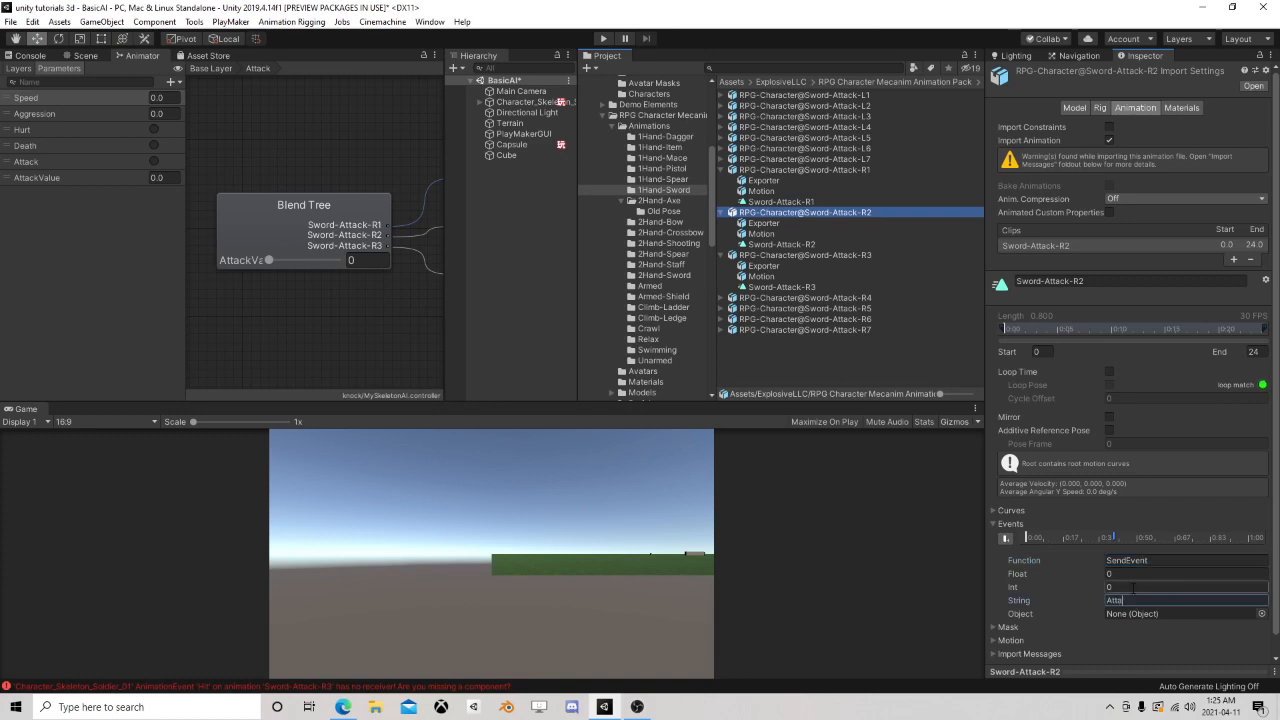
{"action": "type", "text": "ck"}
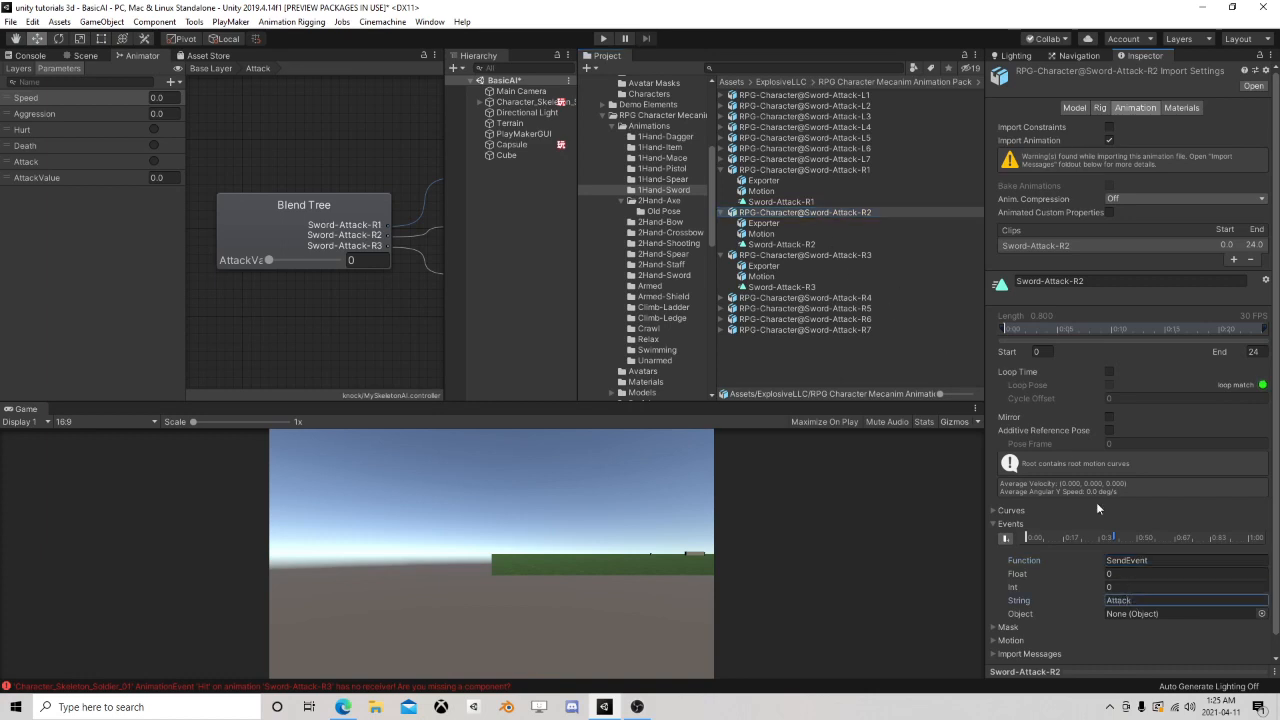
{"action": "scroll", "coordinate": [1120, 540], "scroll_direction": "down", "scroll_amount": 1}
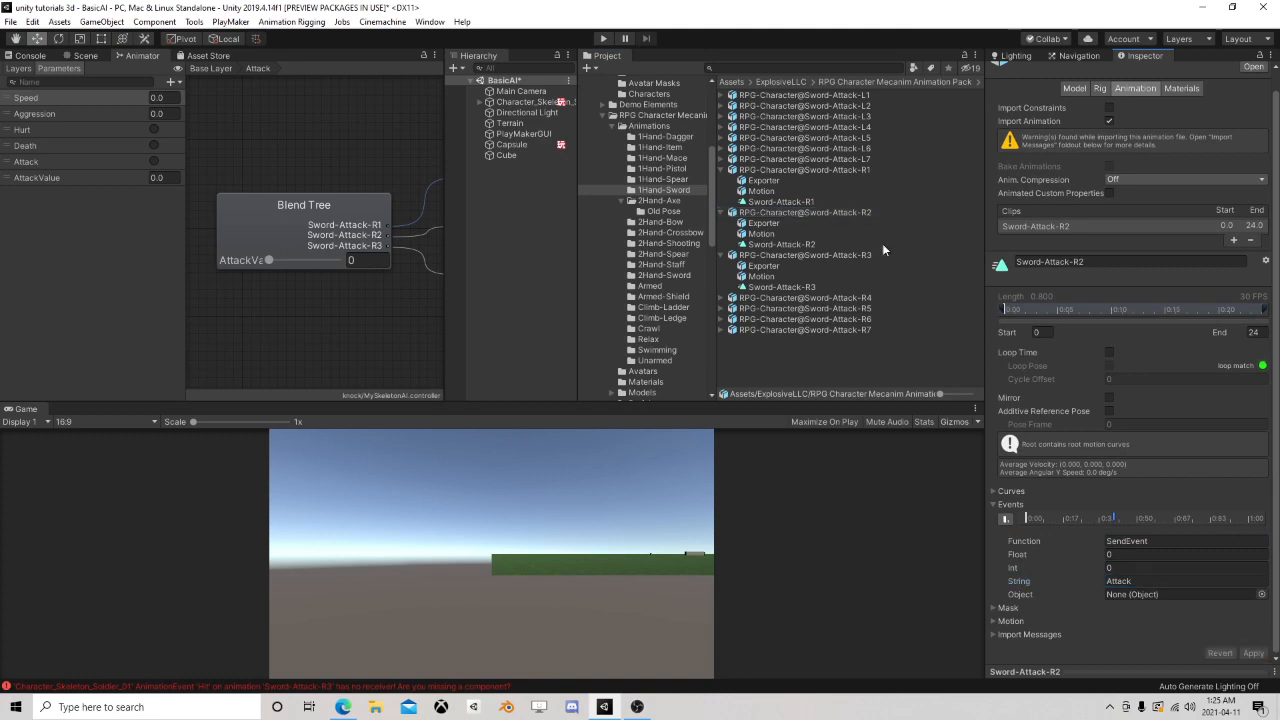
- Change the Hit event of the Sword-Attack-R3 animation to call SendEvent with the string Attack and apply the import settings
{"action": "left_click", "coordinate": [846, 255]}
{"action": "left_click", "coordinate": [1121, 518]}
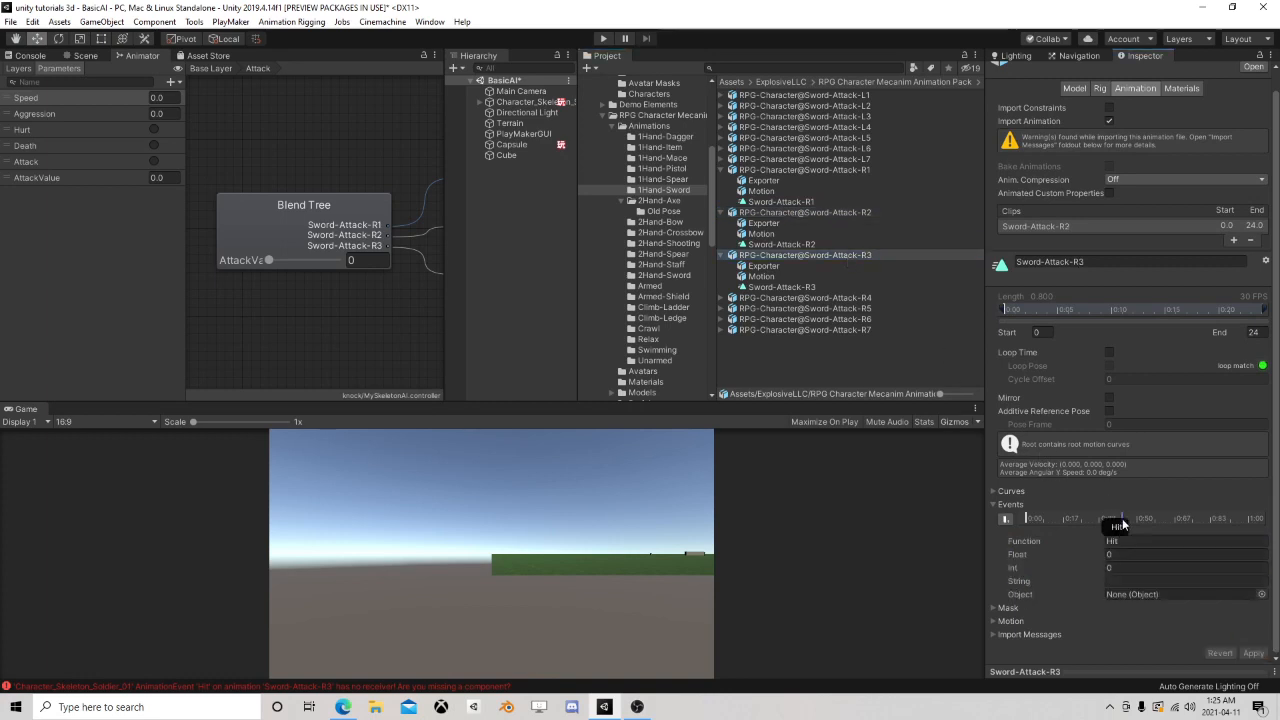
{"action": "key", "text": "ctrl+v"}
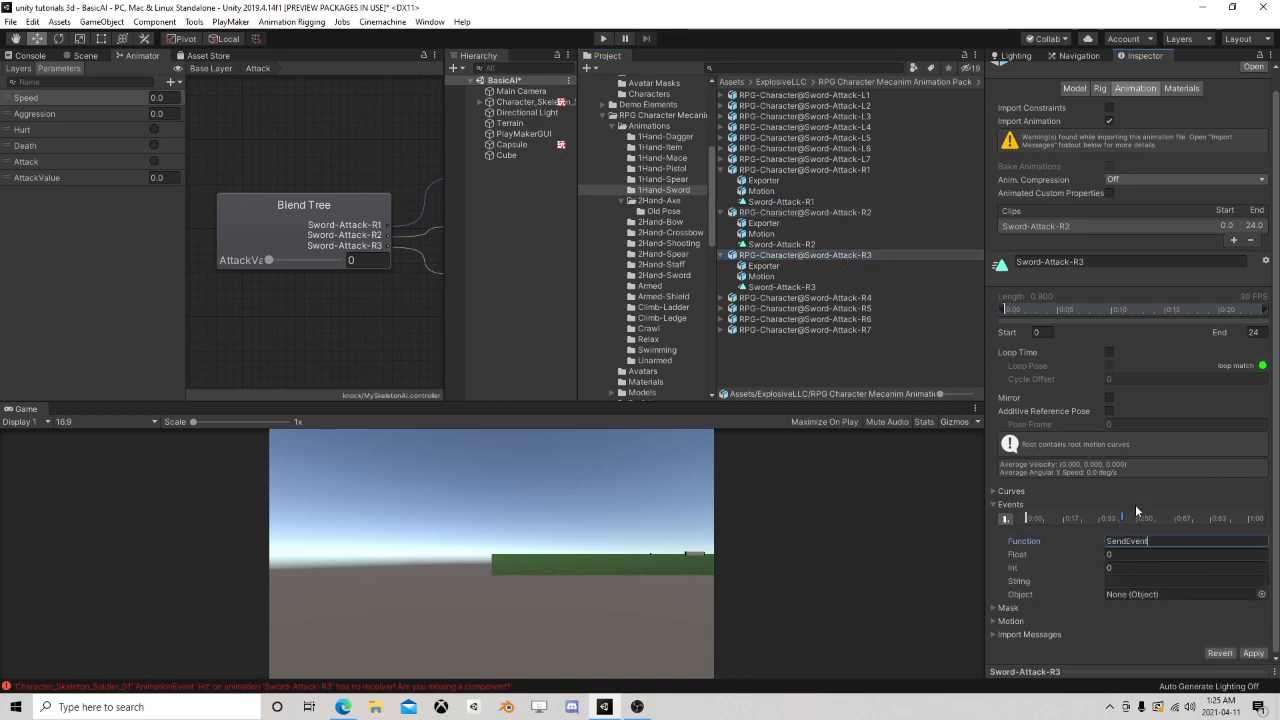
{"action": "left_click", "coordinate": [1113, 581]}
{"action": "type", "text": "Attack"}
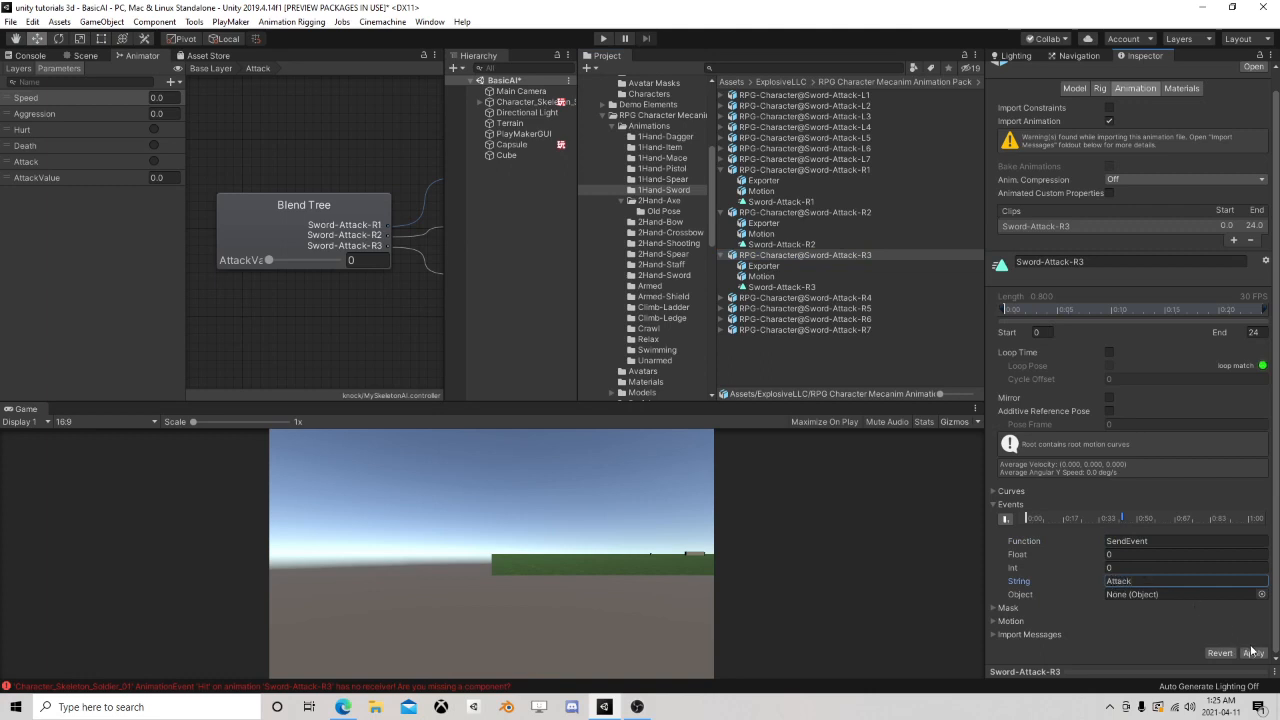
{"action": "left_click", "coordinate": [1252, 652]}
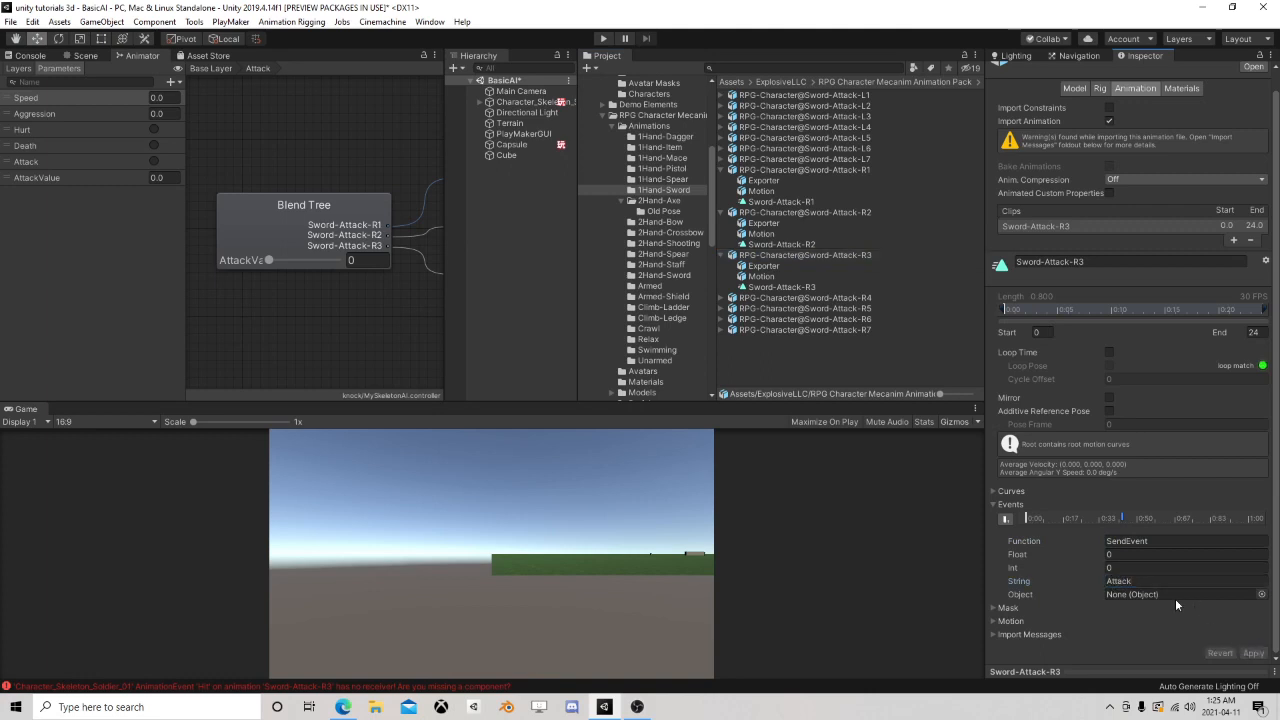
- Add a new PlayMakerFSM component to the skeleton soldier and name it AnimatorCallbacks
{"action": "left_click", "coordinate": [85, 55]}
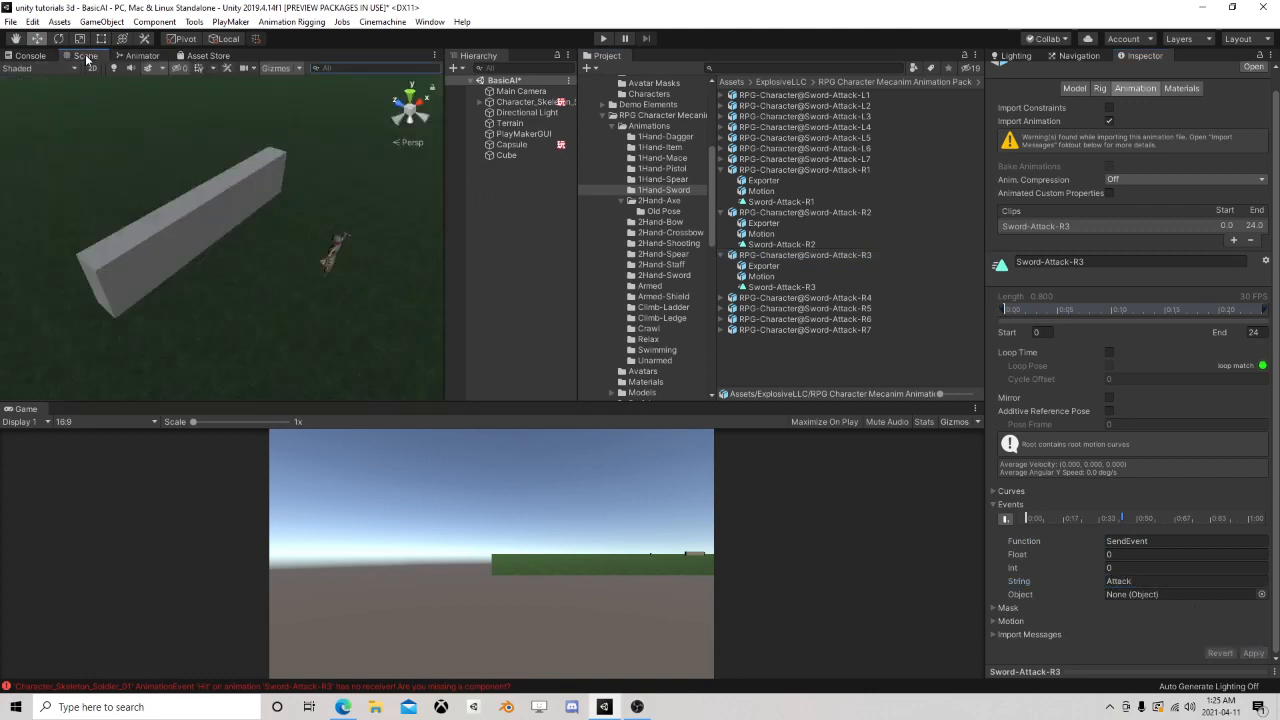
{"action": "left_click", "coordinate": [523, 103]}
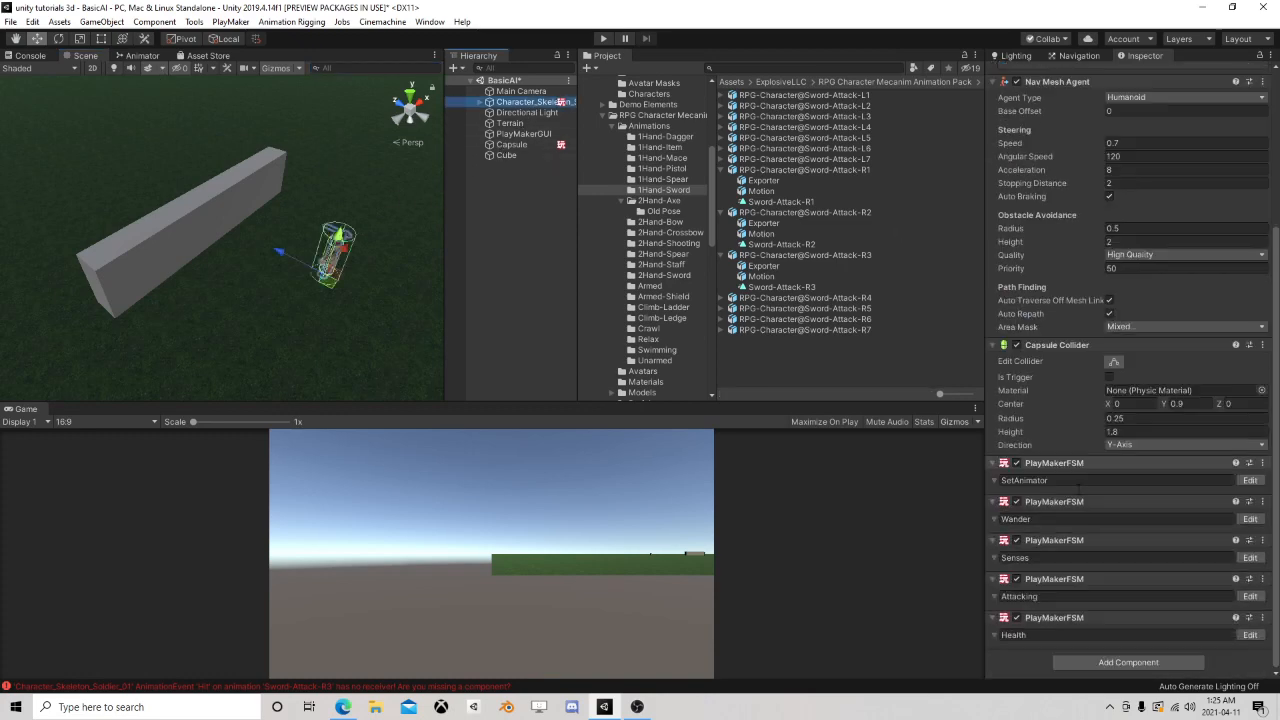
{"action": "left_click", "coordinate": [1150, 662]}
{"action": "type", "text": "fs"}
{"action": "left_click", "coordinate": [1100, 537]}
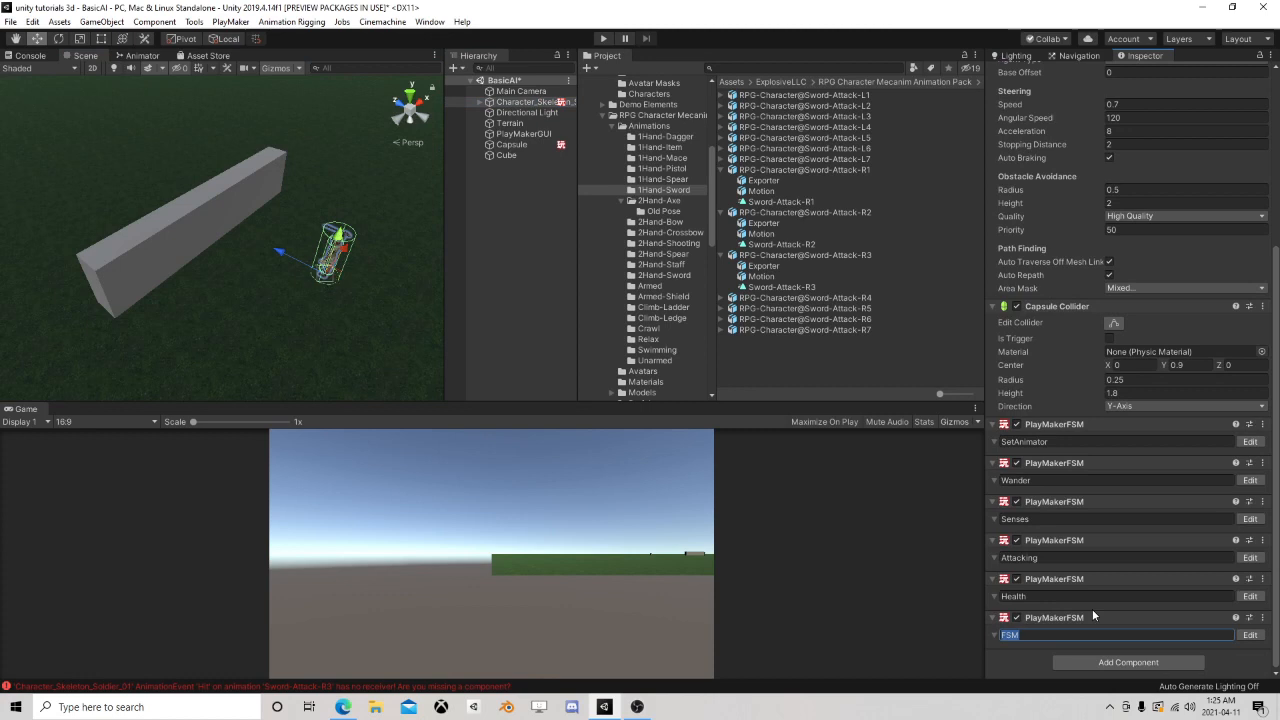
{"action": "type", "text": "AnimatorCall"}
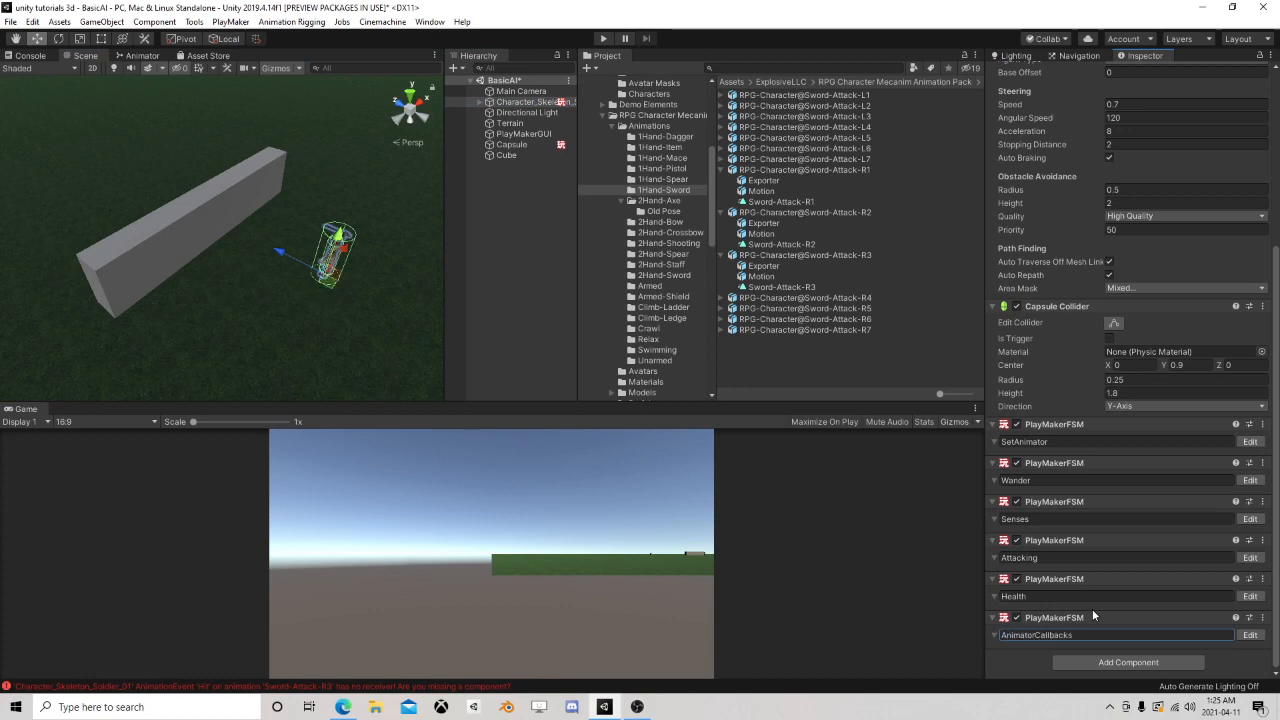
{"action": "type", "text": "backs"}
- Open the AnimatorCallbacks FSM for editing, add a second state and create an event named Attacks
{"action": "left_click", "coordinate": [1250, 635]}
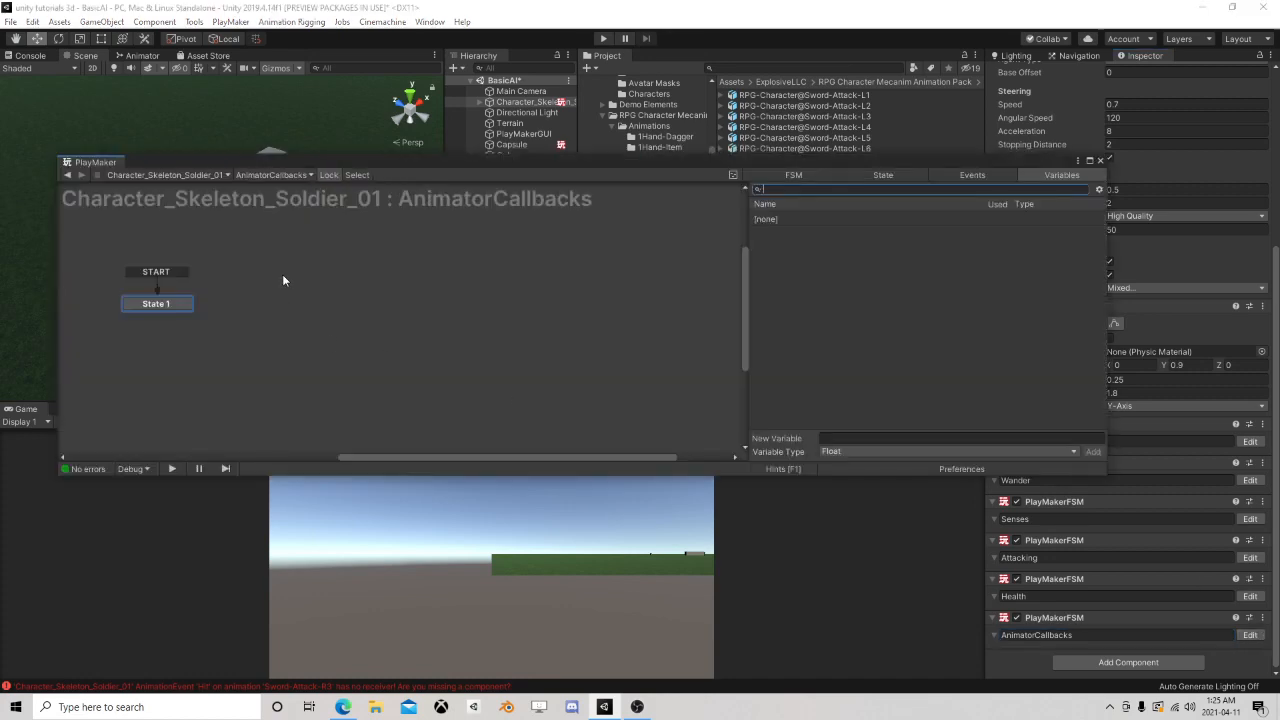
{"action": "right_click", "coordinate": [326, 290]}
{"action": "left_click", "coordinate": [365, 297]}
{"action": "left_click", "coordinate": [960, 174]}
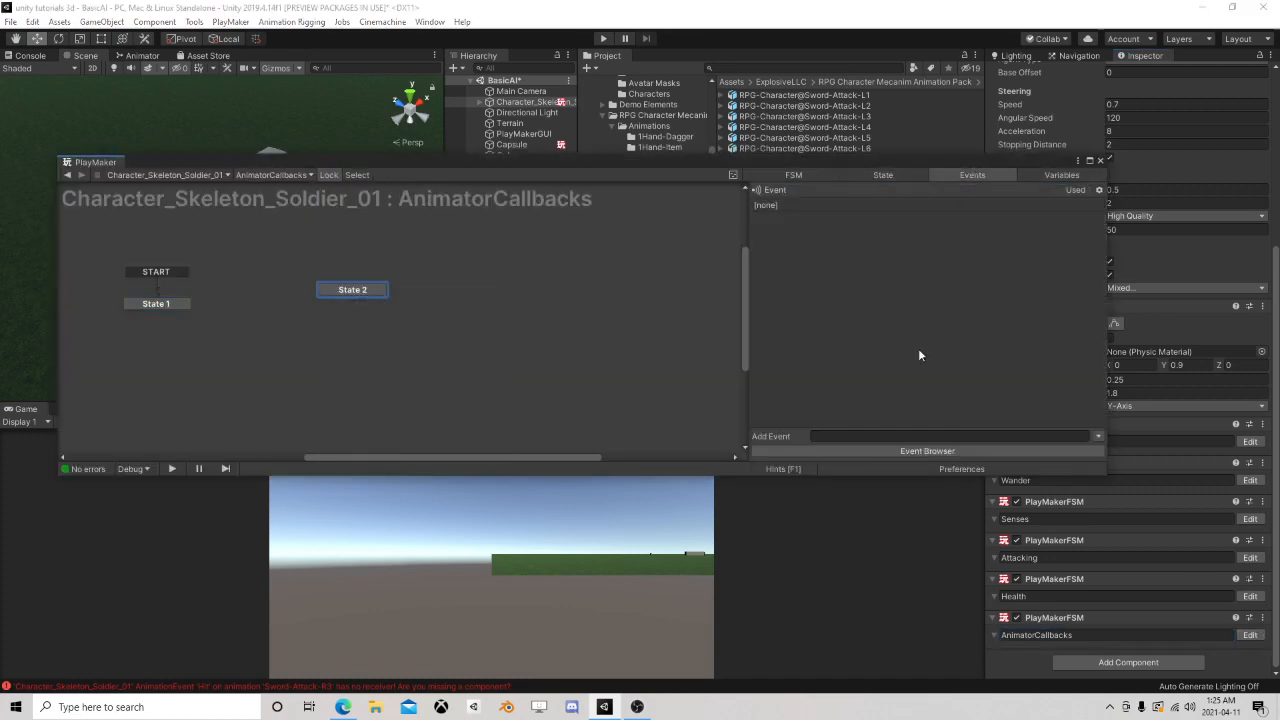
{"action": "left_click", "coordinate": [881, 436]}
{"action": "type", "text": "Attacks"}
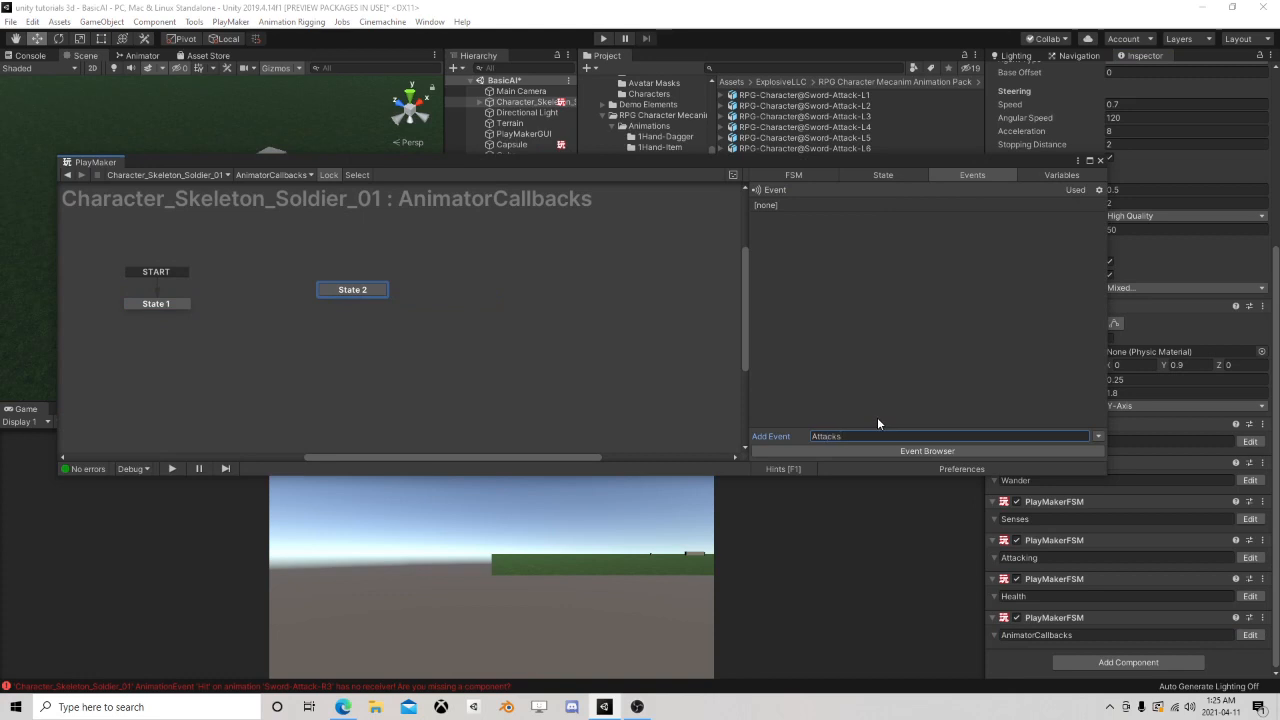
{"action": "key", "text": "Return"}
- Give State 2 a global transition triggered by the Attacks event and open the FSM's event list
{"action": "right_click", "coordinate": [356, 292]}
{"action": "mouse_move", "coordinate": [494, 320]}
{"action": "left_click", "coordinate": [548, 314]}
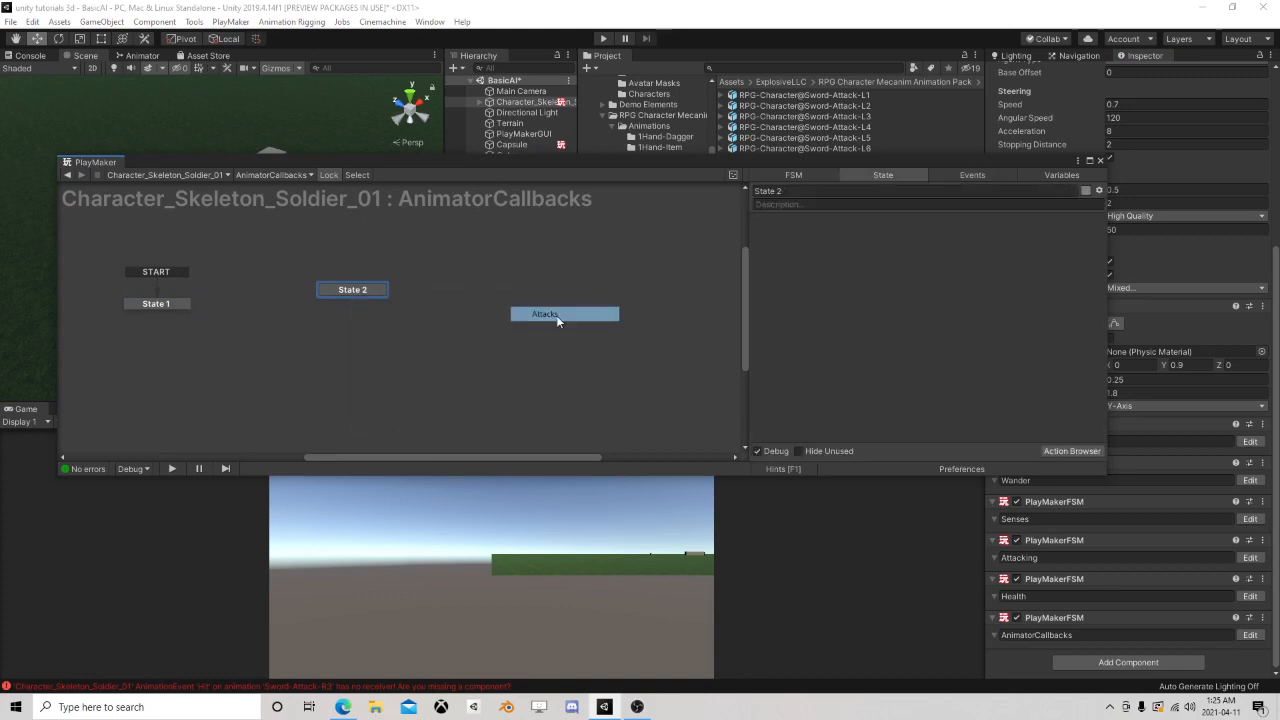
{"action": "left_click", "coordinate": [968, 175]}
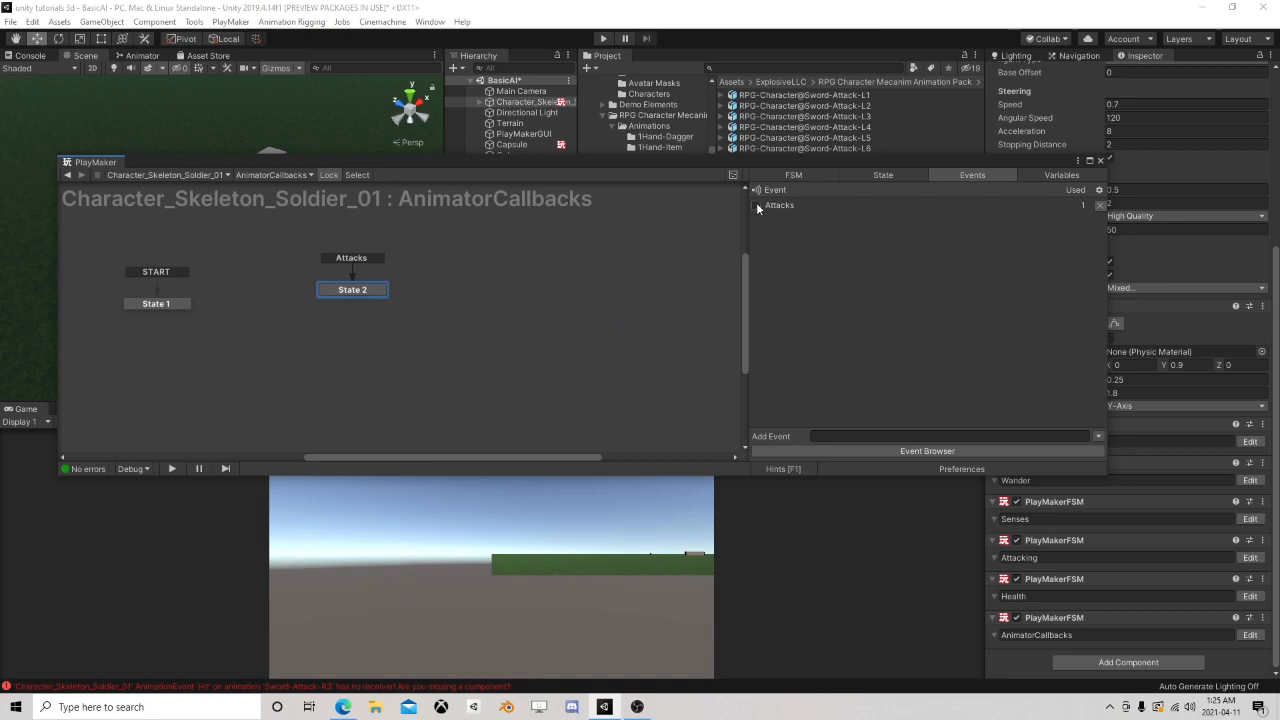
- Add the Get Fsm Game Object and Get Distance actions to State 2
{"action": "left_click", "coordinate": [366, 292]}
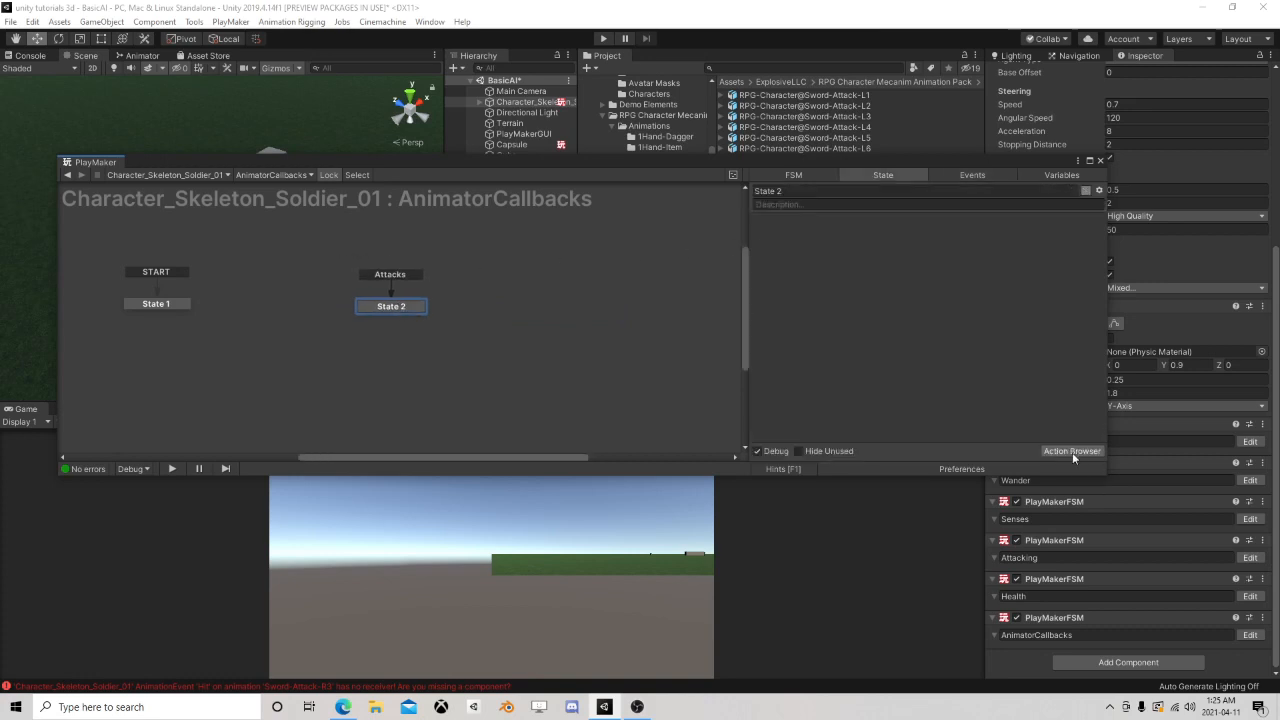
{"action": "left_click", "coordinate": [1072, 451]}
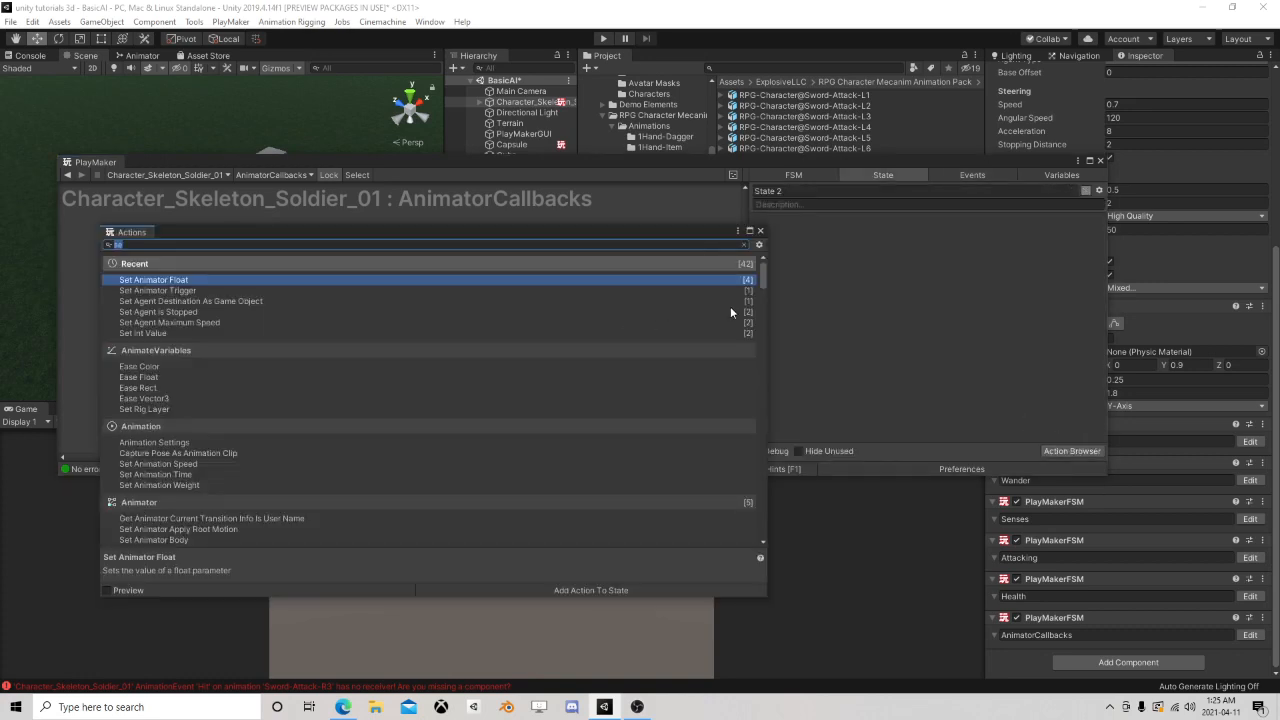
{"action": "type", "text": "get"}
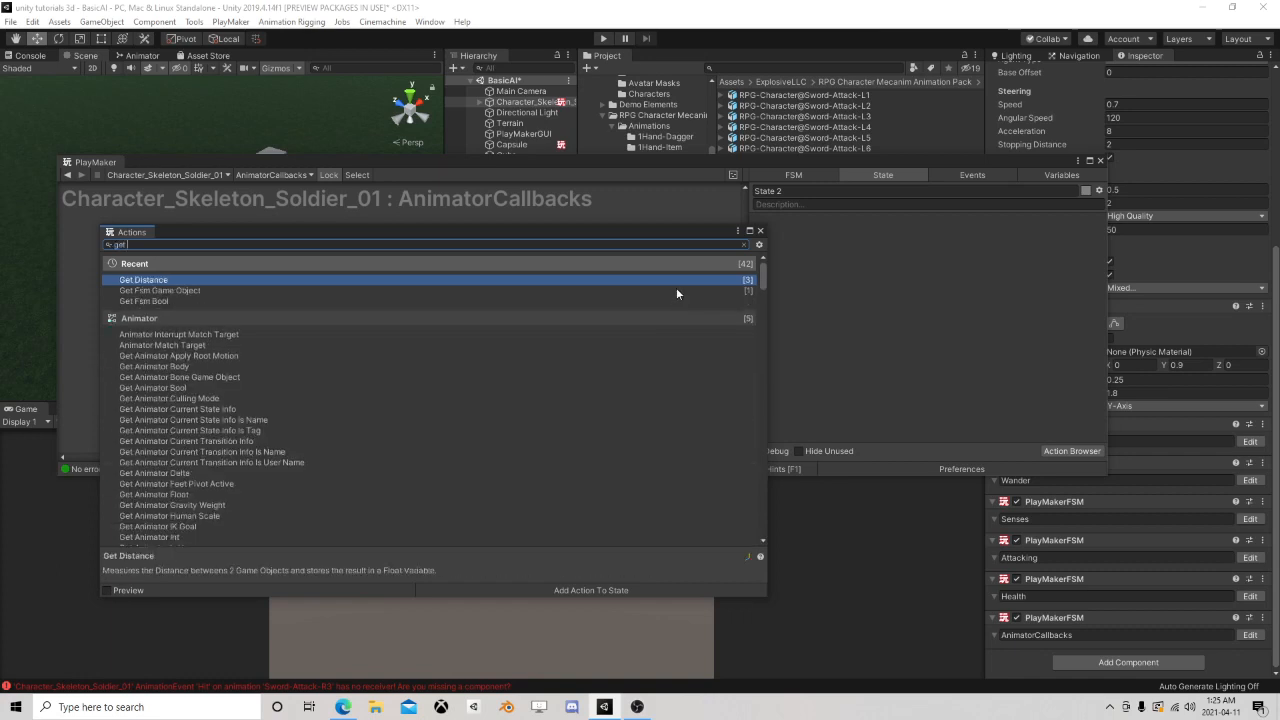
{"action": "type", "text": " fsm"}
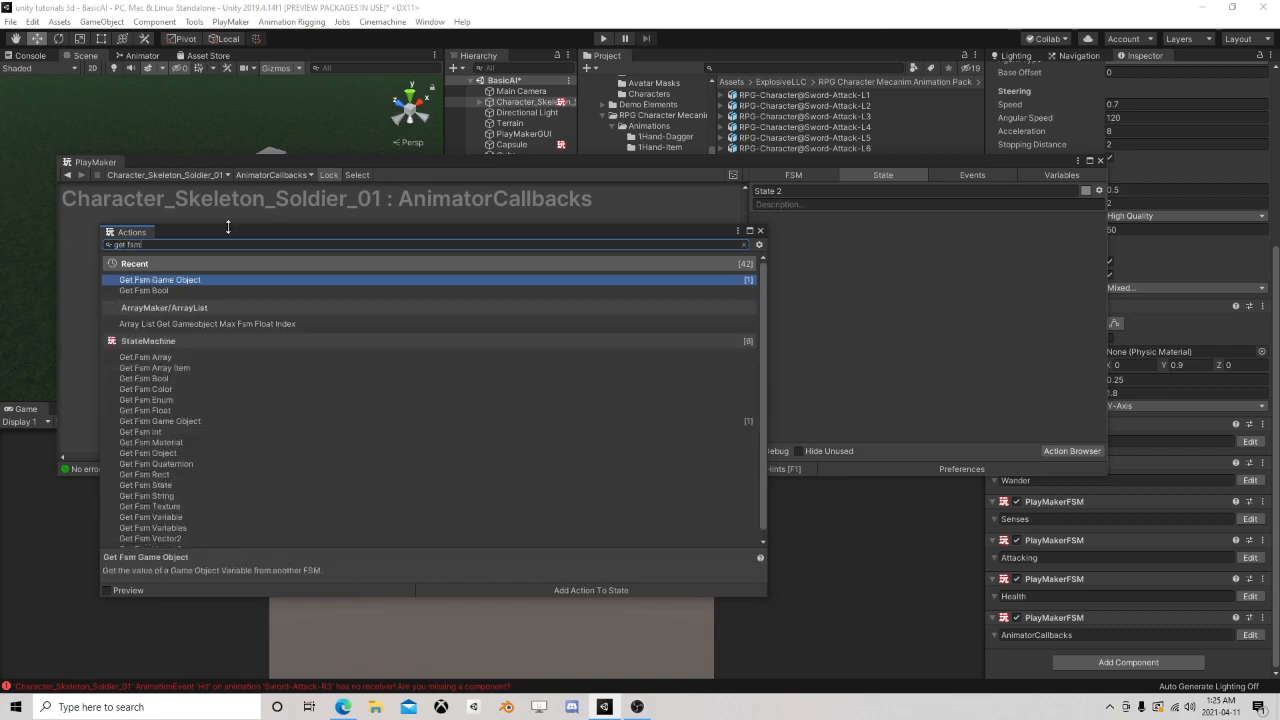
{"action": "double_click", "coordinate": [194, 284]}
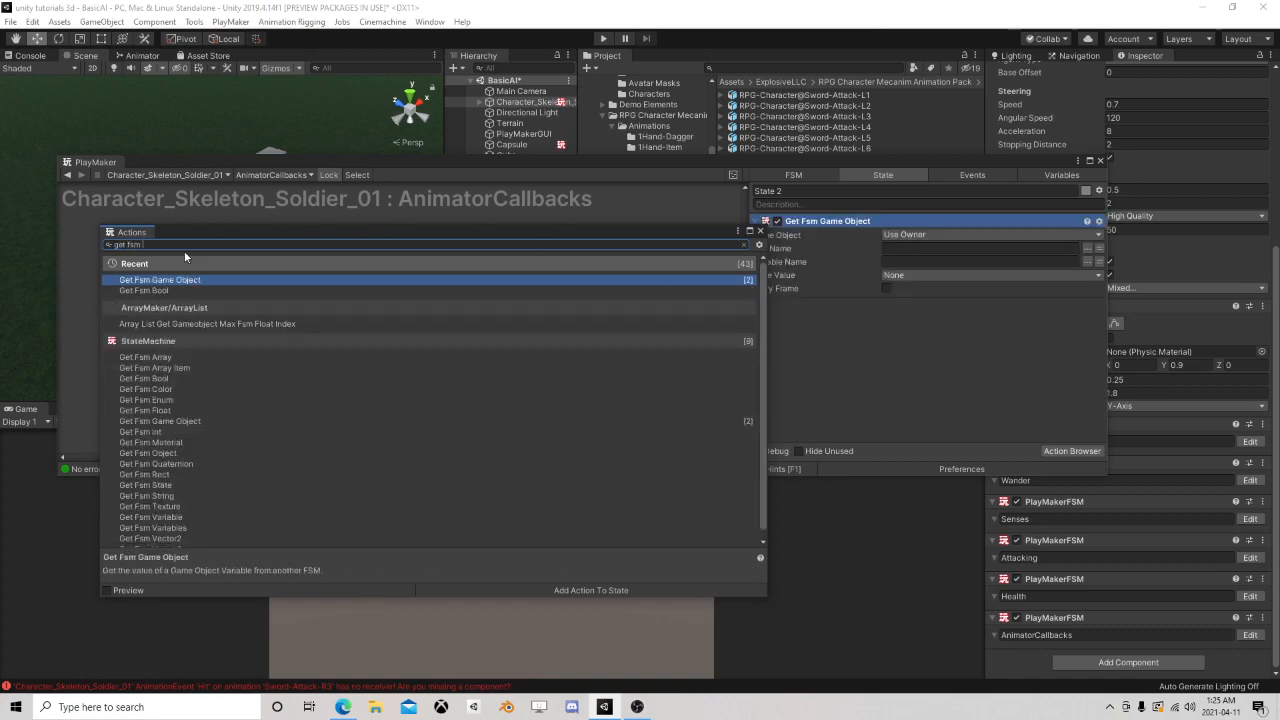
{"action": "type", "text": "dis"}
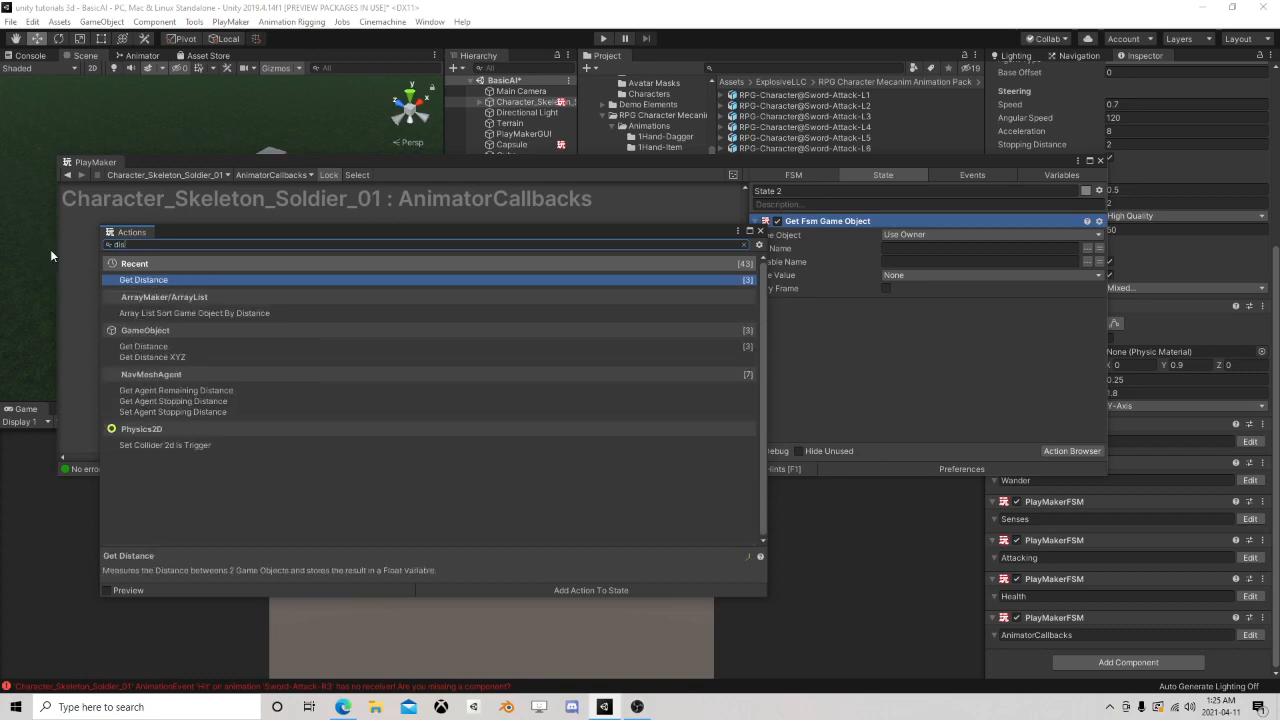
{"action": "double_click", "coordinate": [140, 280]}
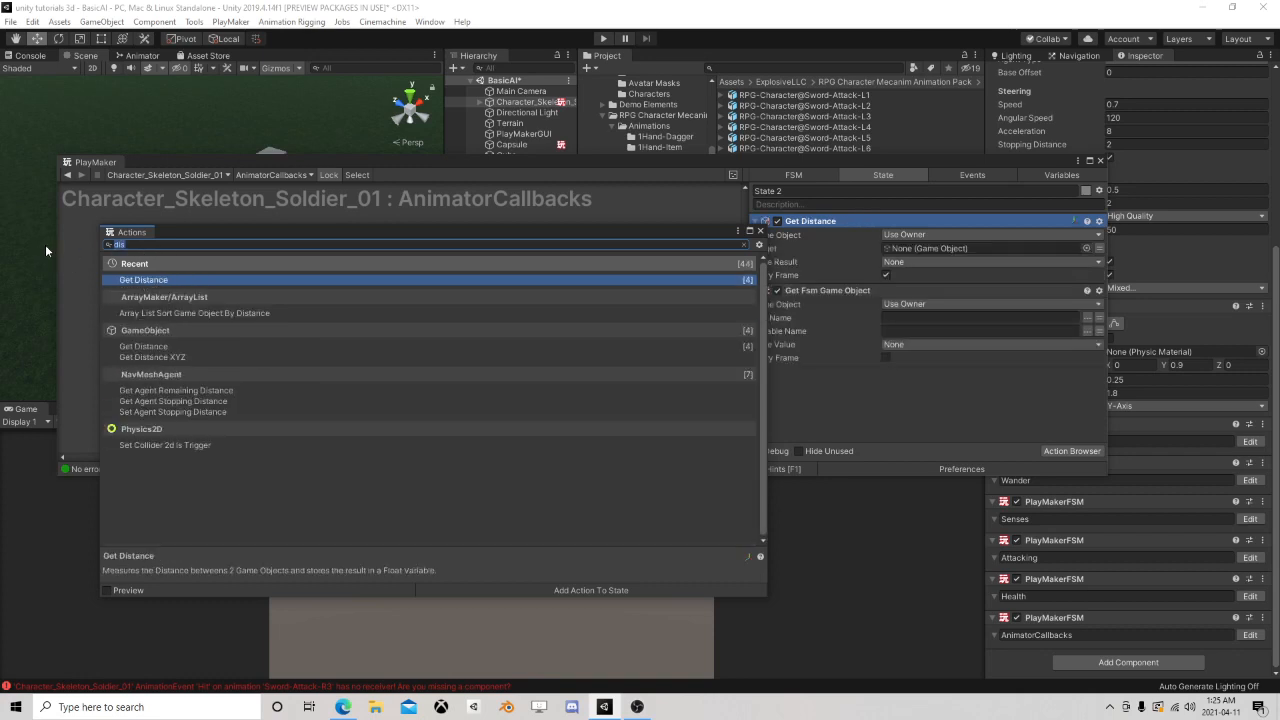
- Add the Float Compare and Random Int actions to State 2
{"action": "type", "text": "float c"}
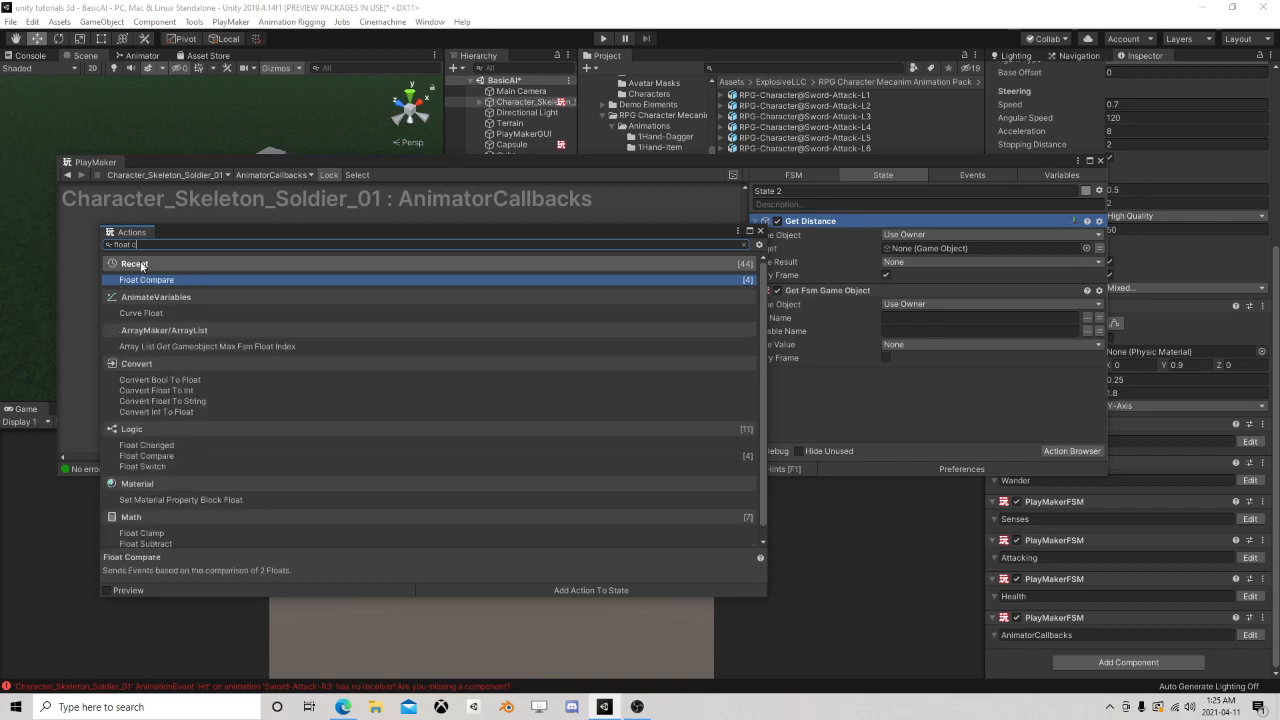
{"action": "double_click", "coordinate": [159, 279]}
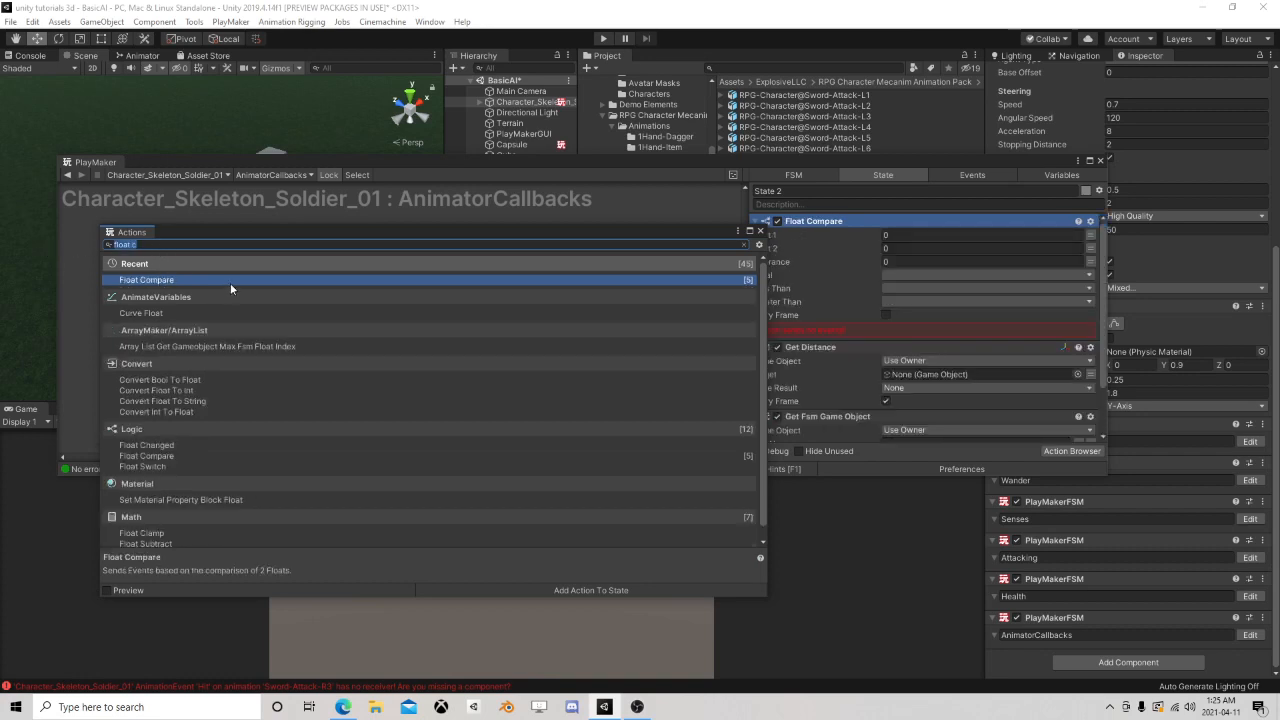
{"action": "type", "text": "rand"}
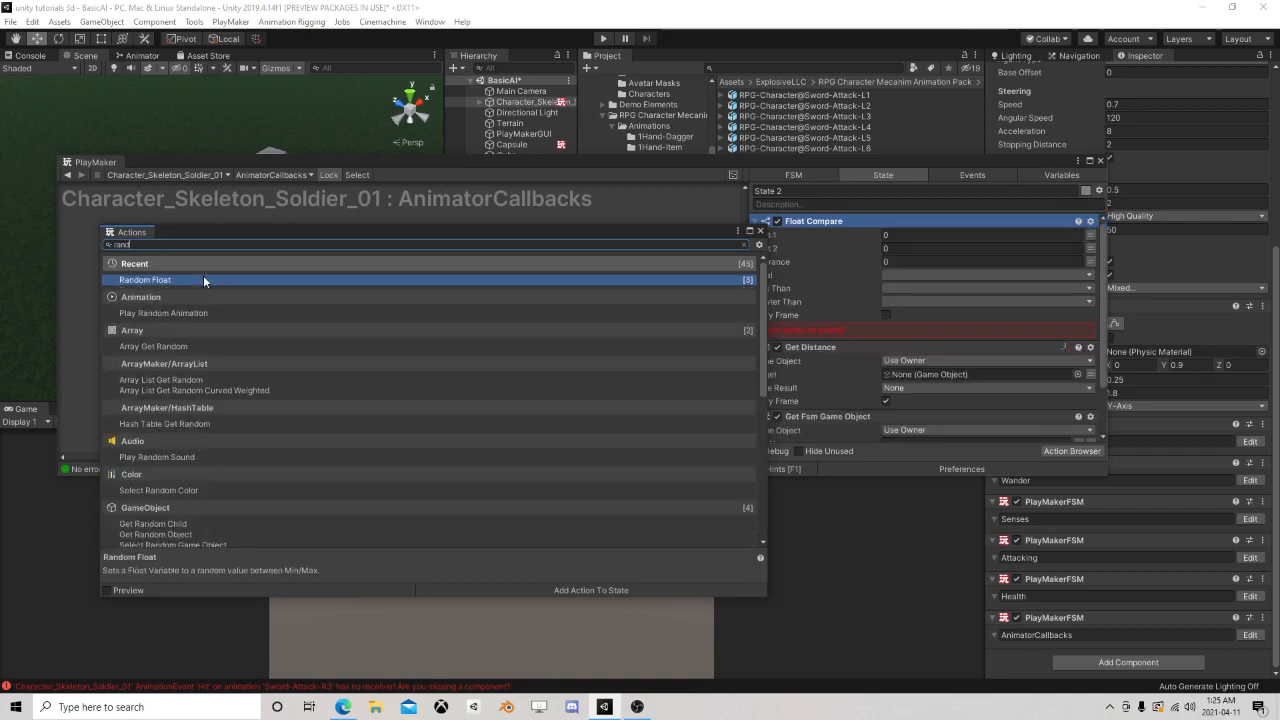
{"action": "type", "text": "om i"}
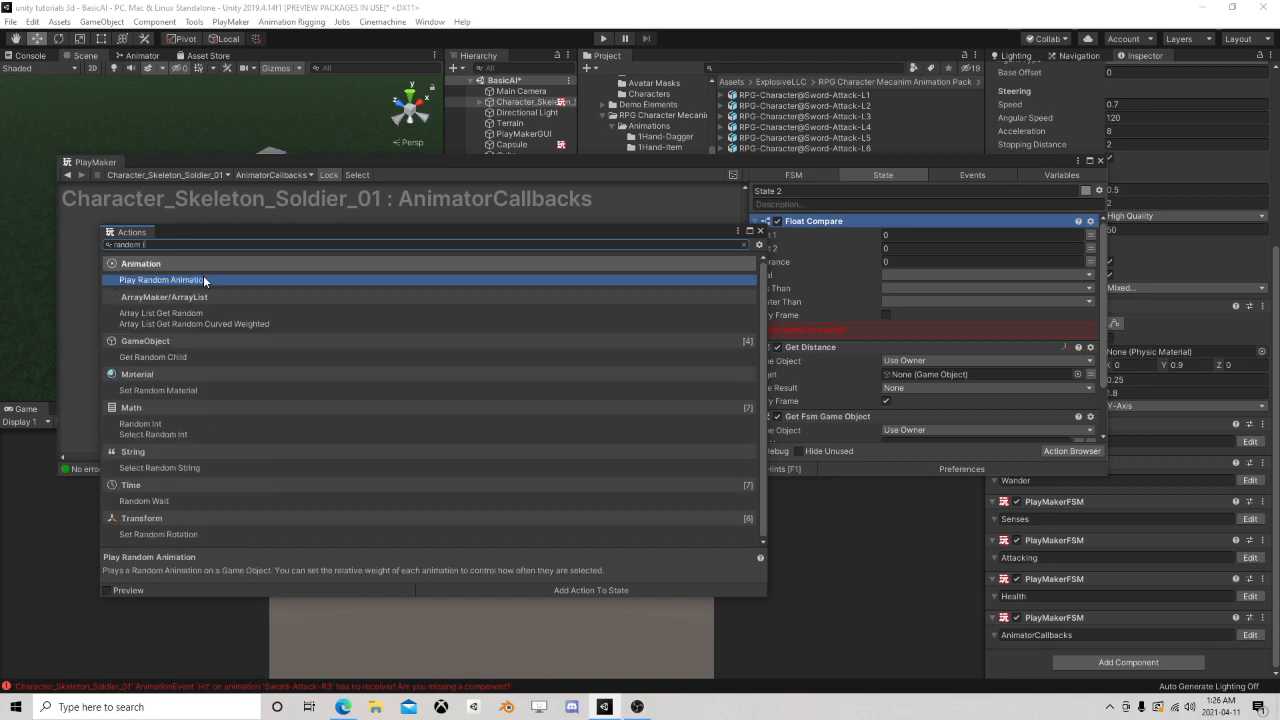
{"action": "type", "text": "nt"}
{"action": "double_click", "coordinate": [193, 280]}
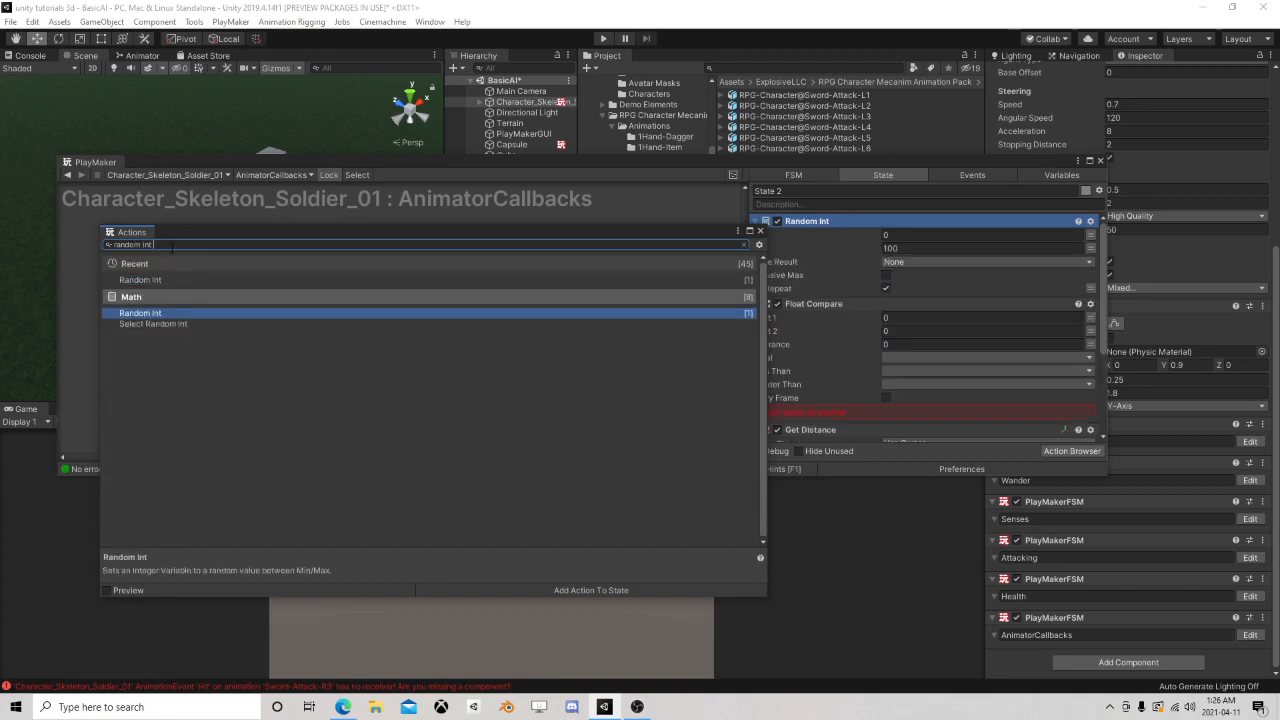
- Add the Set Event Int Data and Send Event actions to State 2 and close the action browser
{"action": "type", "text": "set event"}
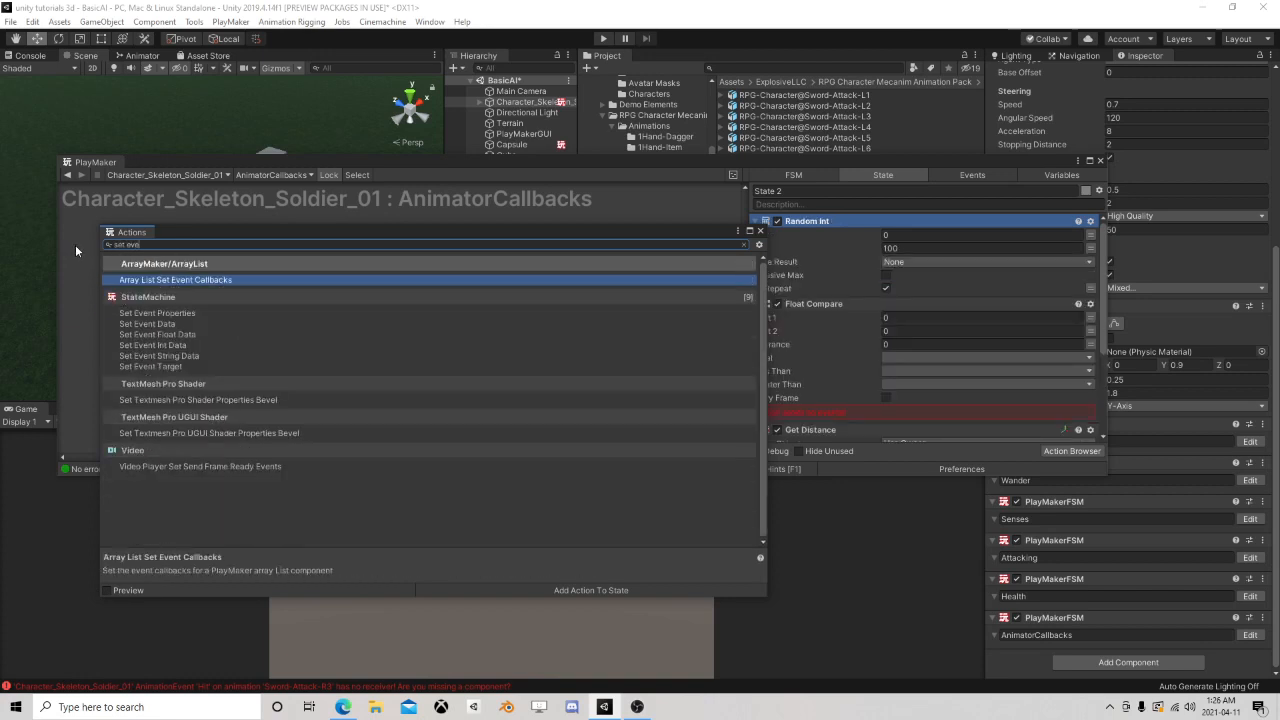
{"action": "double_click", "coordinate": [166, 346]}
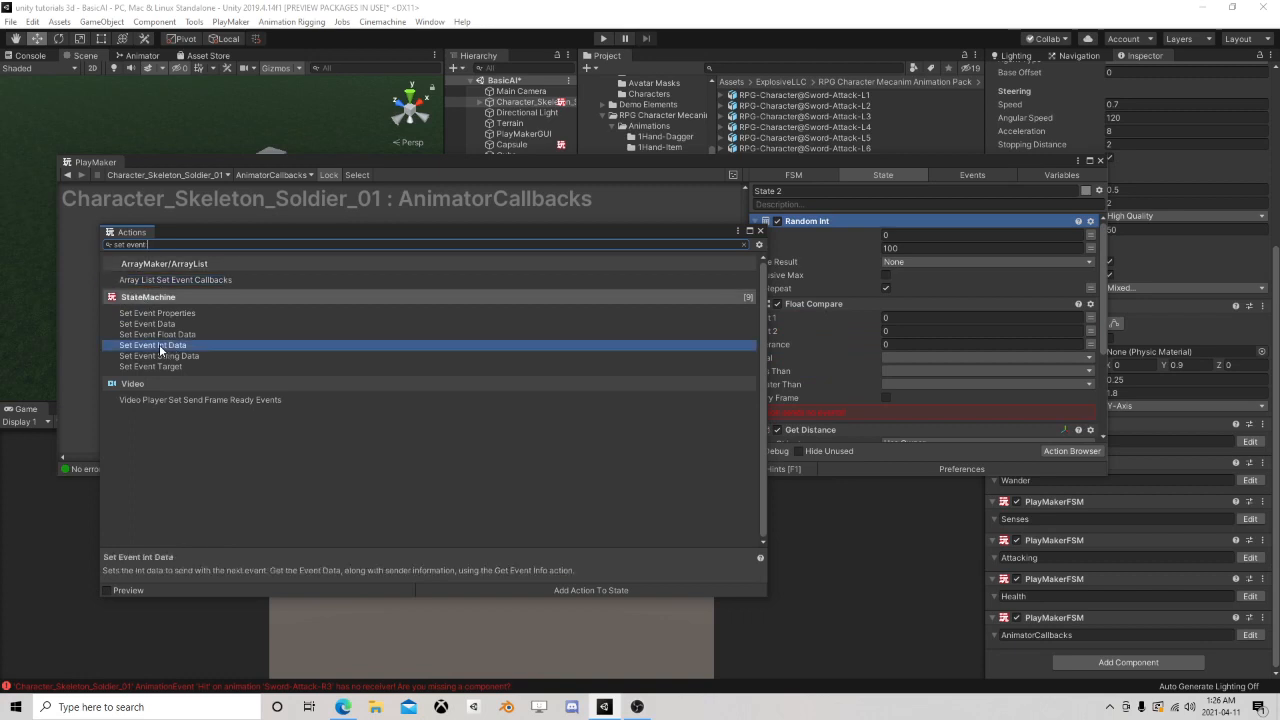
{"action": "type", "text": "send event"}
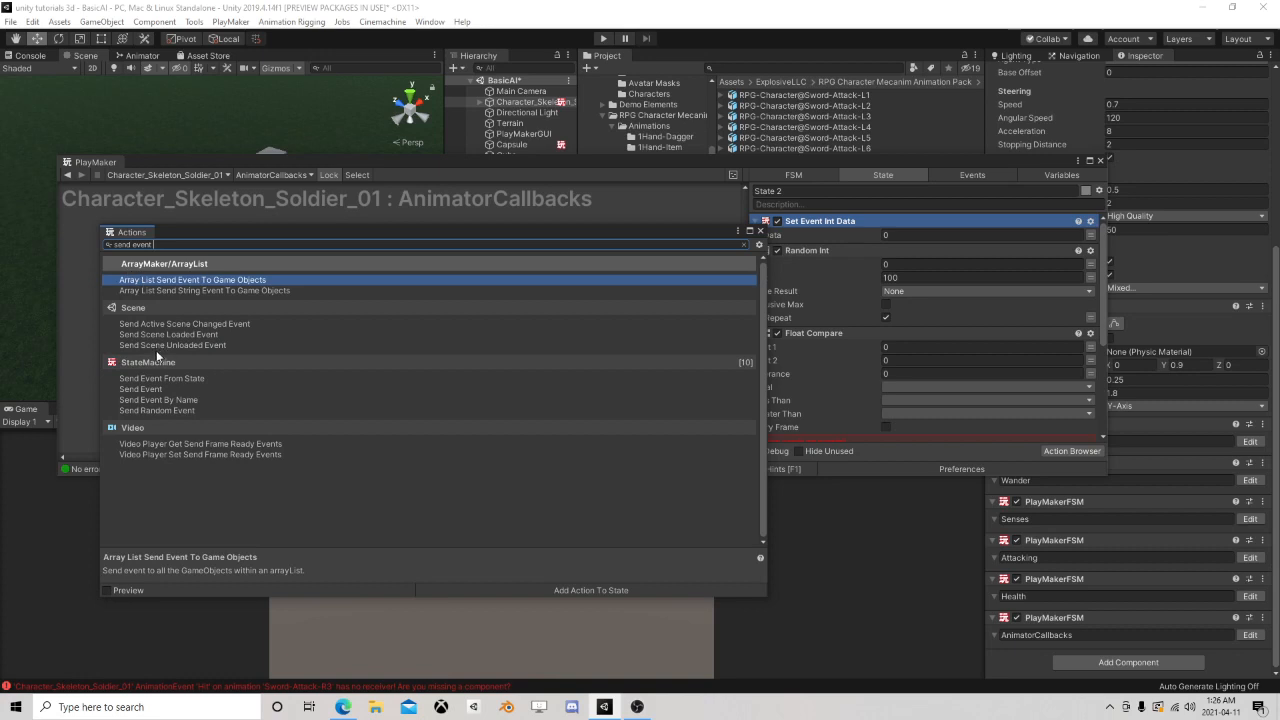
{"action": "double_click", "coordinate": [140, 389]}
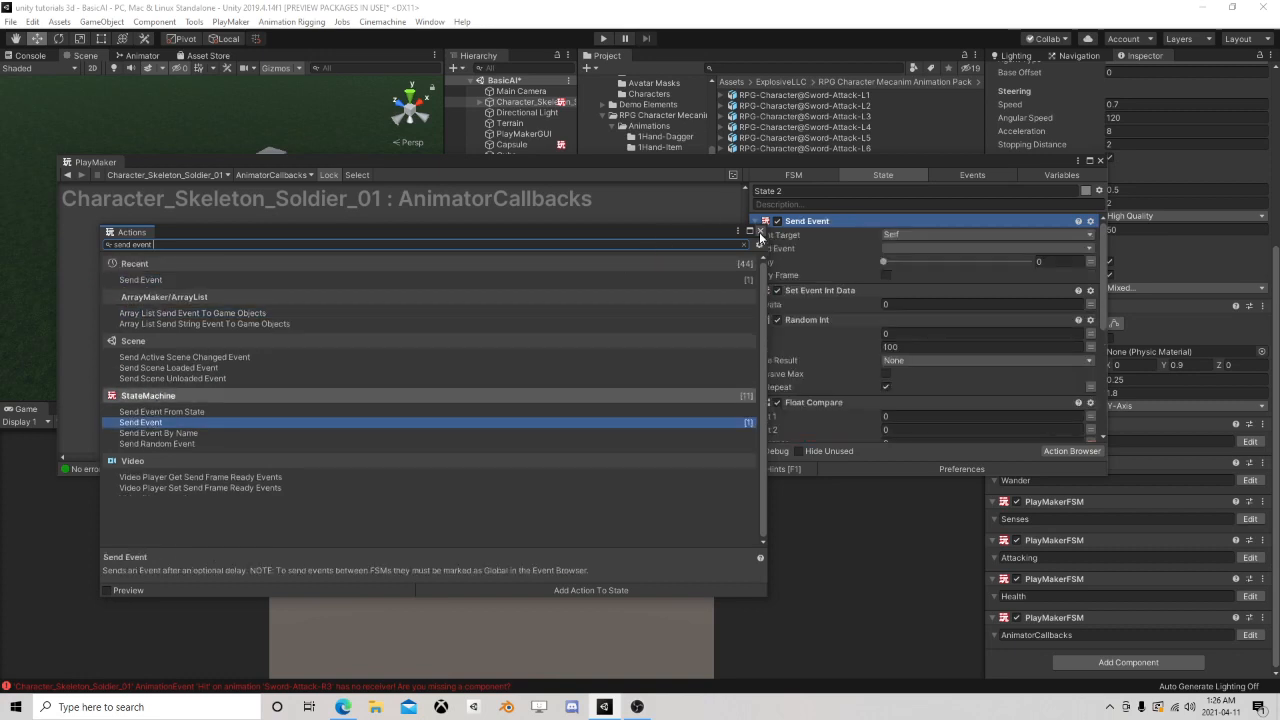
{"action": "left_click", "coordinate": [759, 232]}
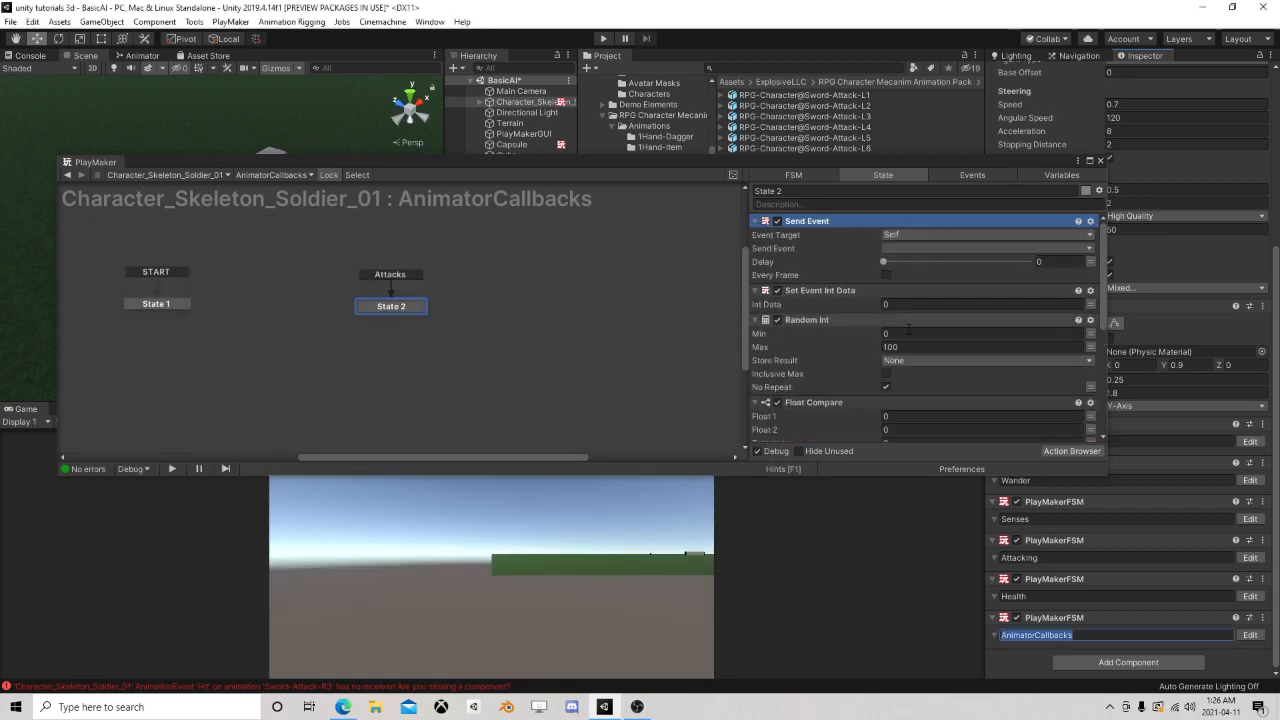
- Set Random Int to a minimum of 5 and a maximum of 15, storing the result in a new variable named Damage
{"action": "left_click", "coordinate": [912, 332]}
{"action": "type", "text": "5"}
{"action": "left_click", "coordinate": [906, 345]}
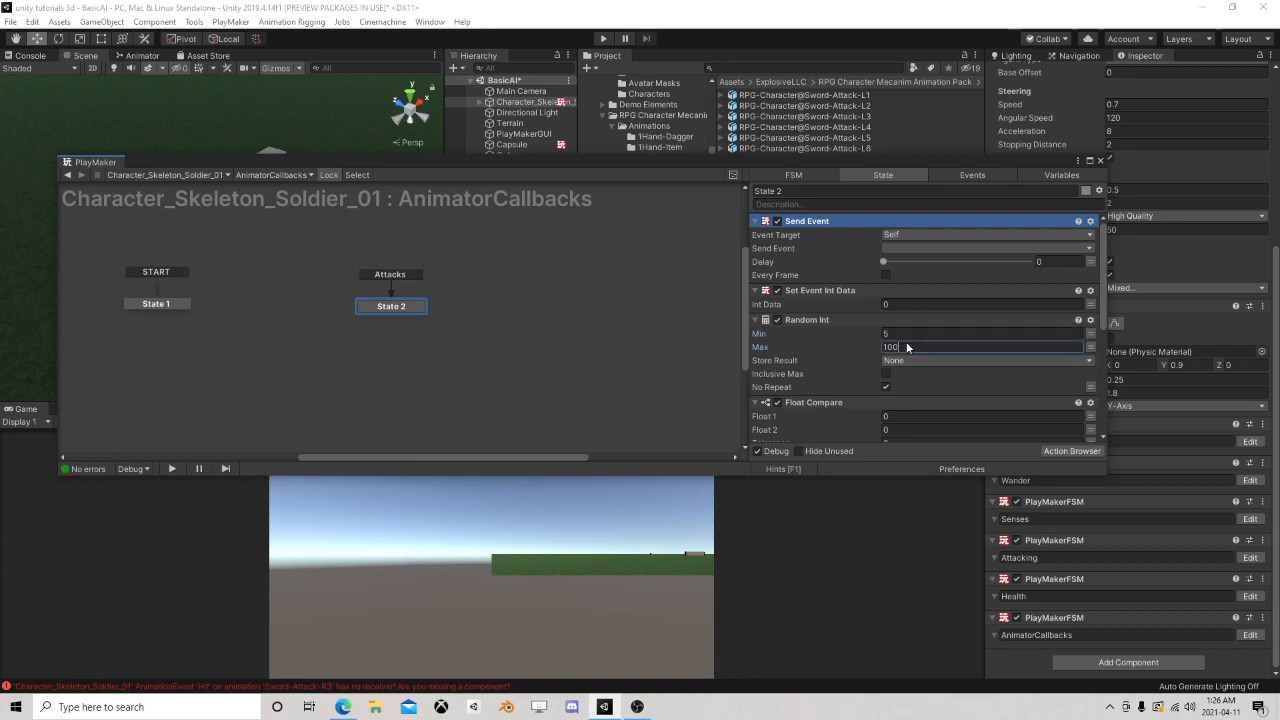
{"action": "type", "text": "15"}
{"action": "left_click", "coordinate": [912, 361]}
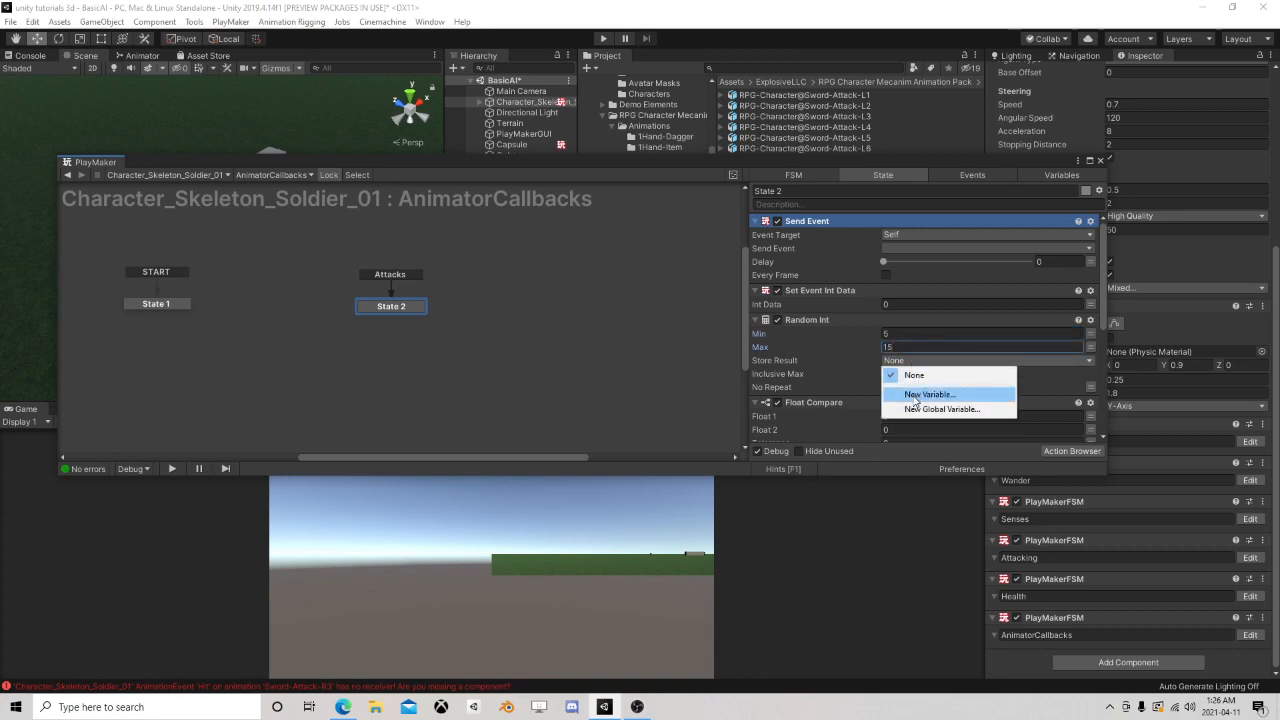
{"action": "left_click", "coordinate": [916, 394]}
{"action": "type", "text": "Damage"}
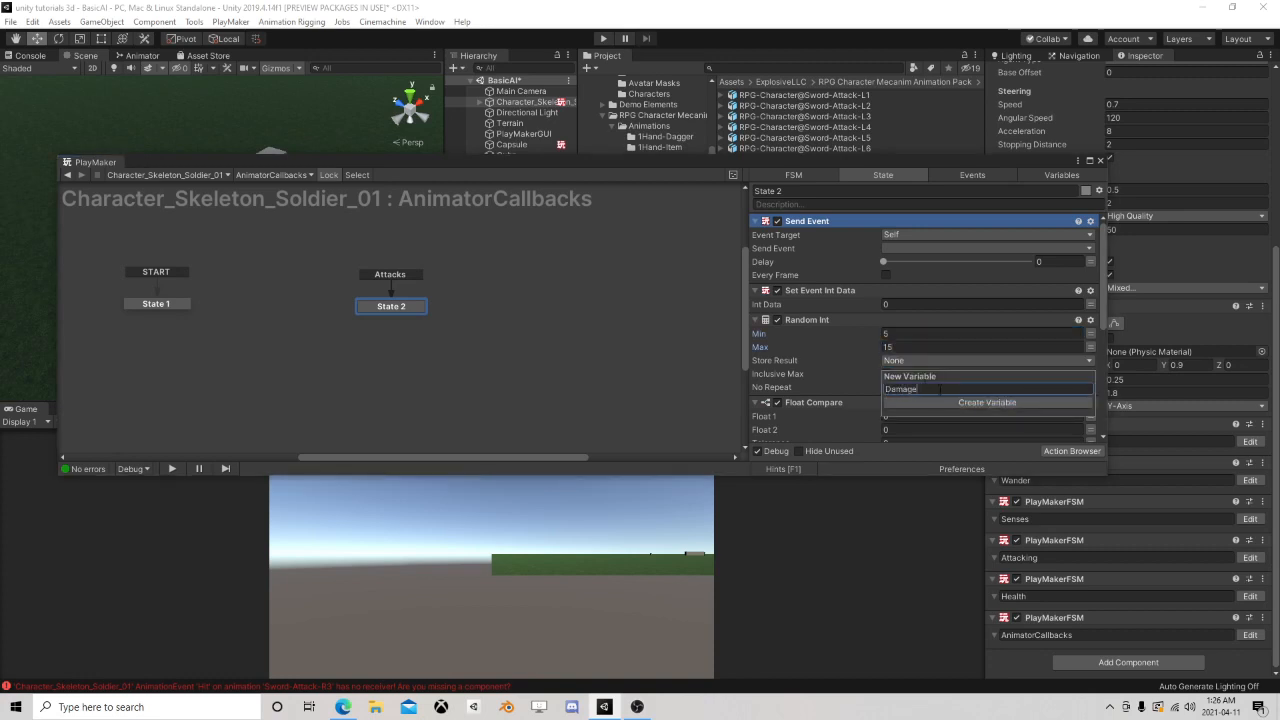
{"action": "key", "text": "Return"}
- Reorder the actions to Random Int, Set Event Int Data, Send Event, and use the Damage variable as the event's int data
{"action": "left_click_drag", "start_coordinate": [825, 318], "coordinate": [840, 232]}
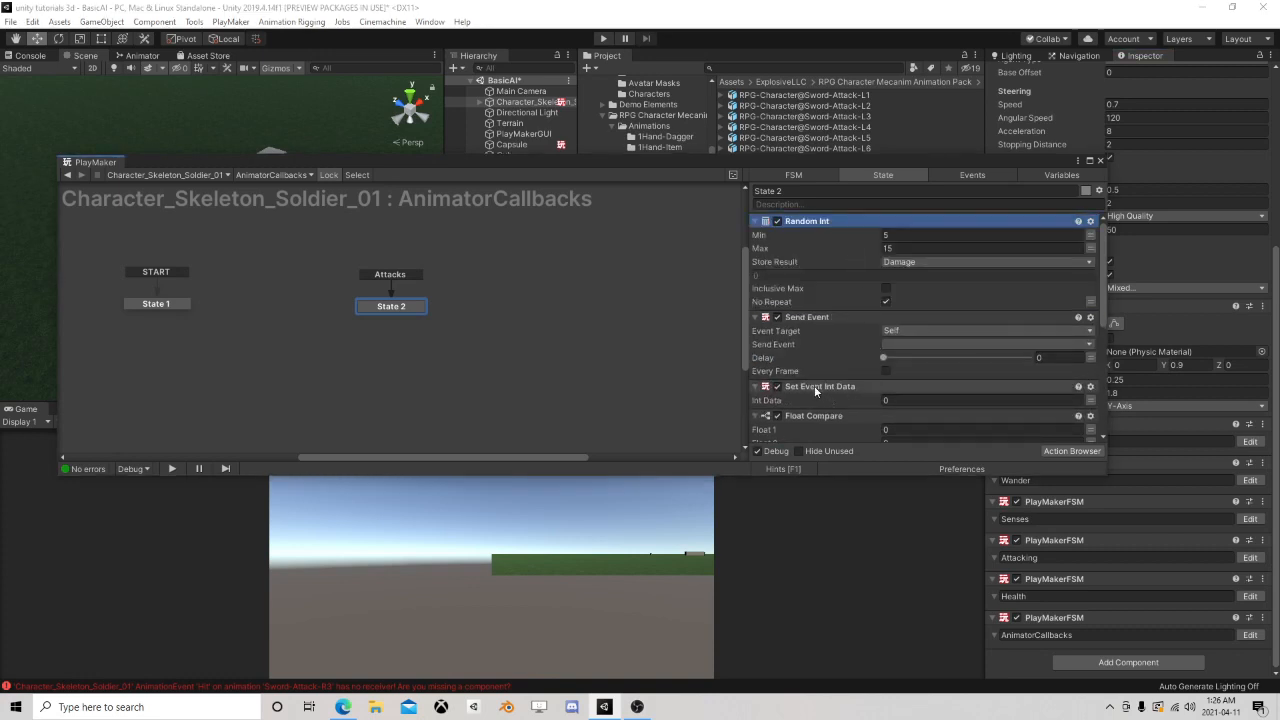
{"action": "left_click_drag", "start_coordinate": [814, 385], "coordinate": [855, 324]}
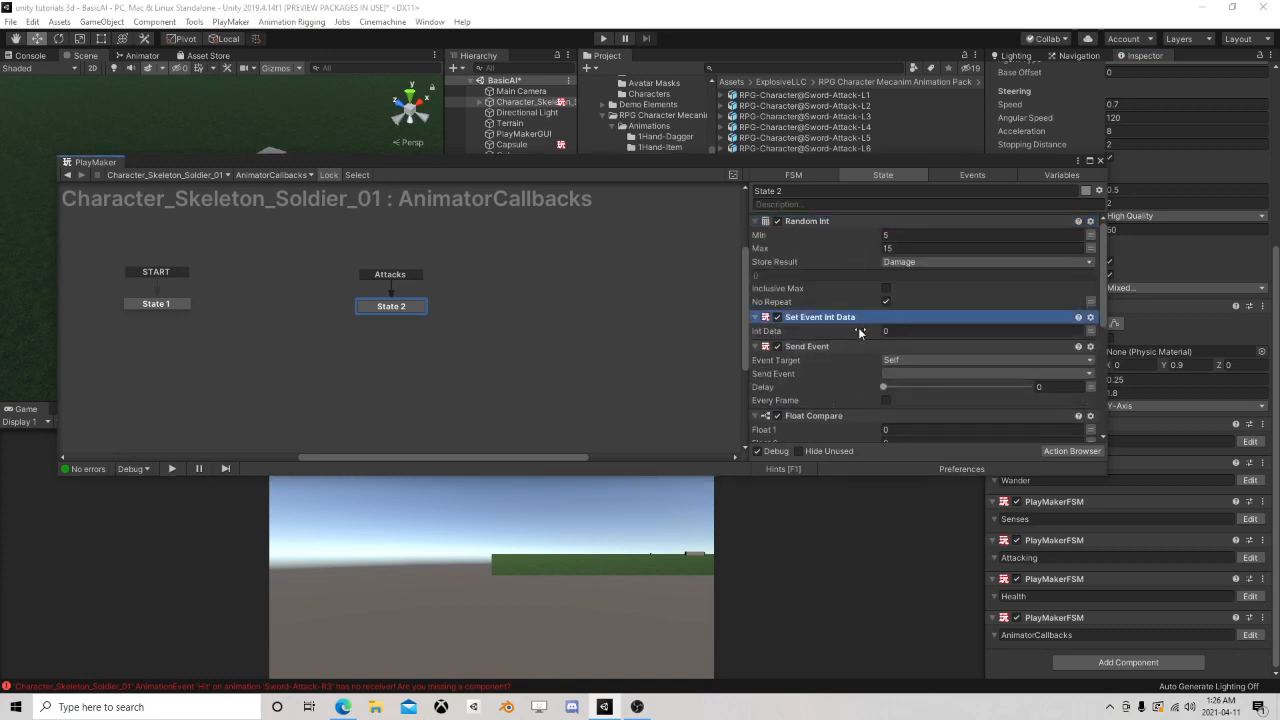
{"action": "left_click", "coordinate": [1090, 331]}
{"action": "left_click", "coordinate": [1024, 330]}
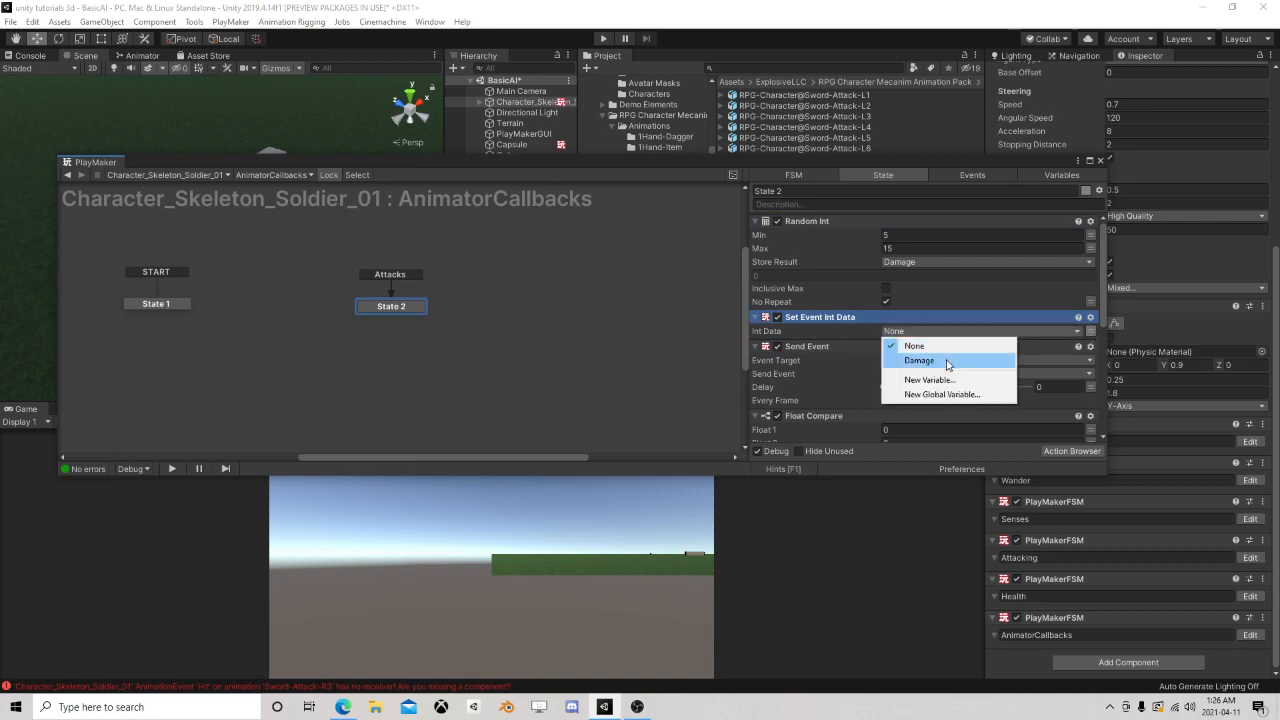
{"action": "left_click", "coordinate": [915, 357]}
{"action": "scroll", "coordinate": [880, 318], "scroll_direction": "down", "scroll_amount": 3}
{"action": "scroll", "coordinate": [793, 277], "scroll_direction": "up", "scroll_amount": 2}
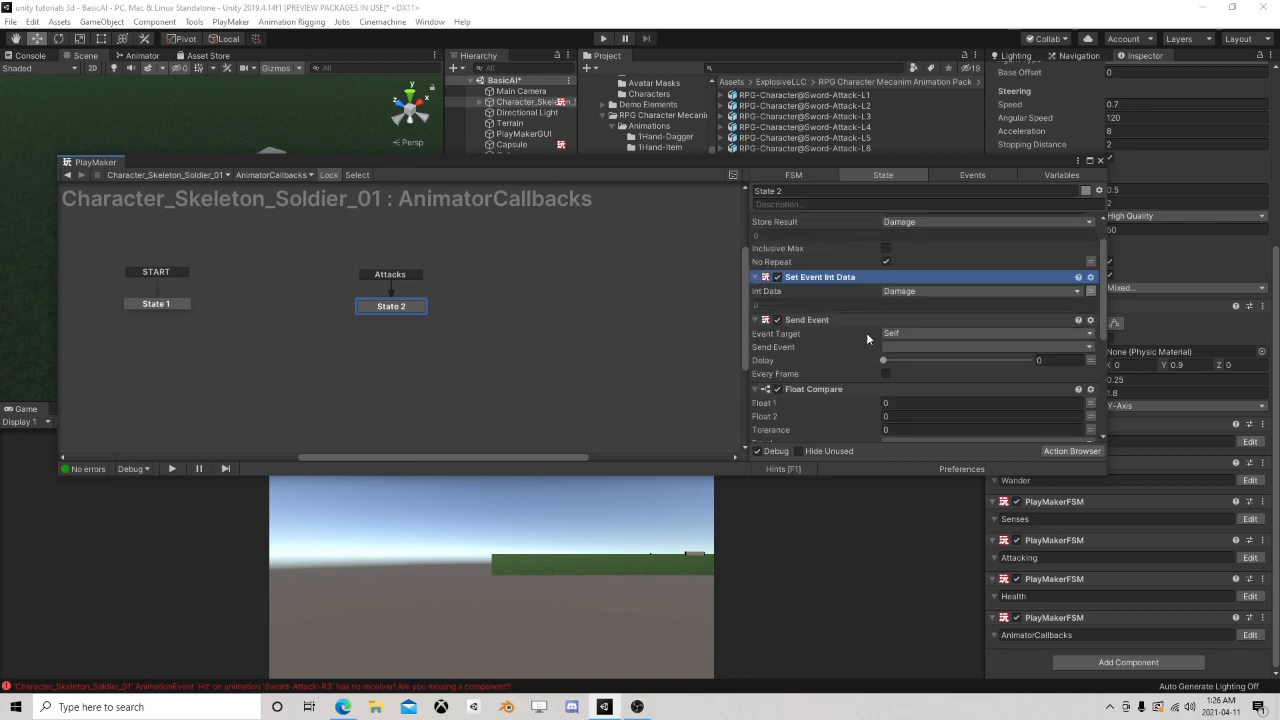
{"action": "scroll", "coordinate": [866, 334], "scroll_direction": "up", "scroll_amount": 1}
{"action": "left_click", "coordinate": [911, 372]}
{"action": "left_click", "coordinate": [914, 386]}
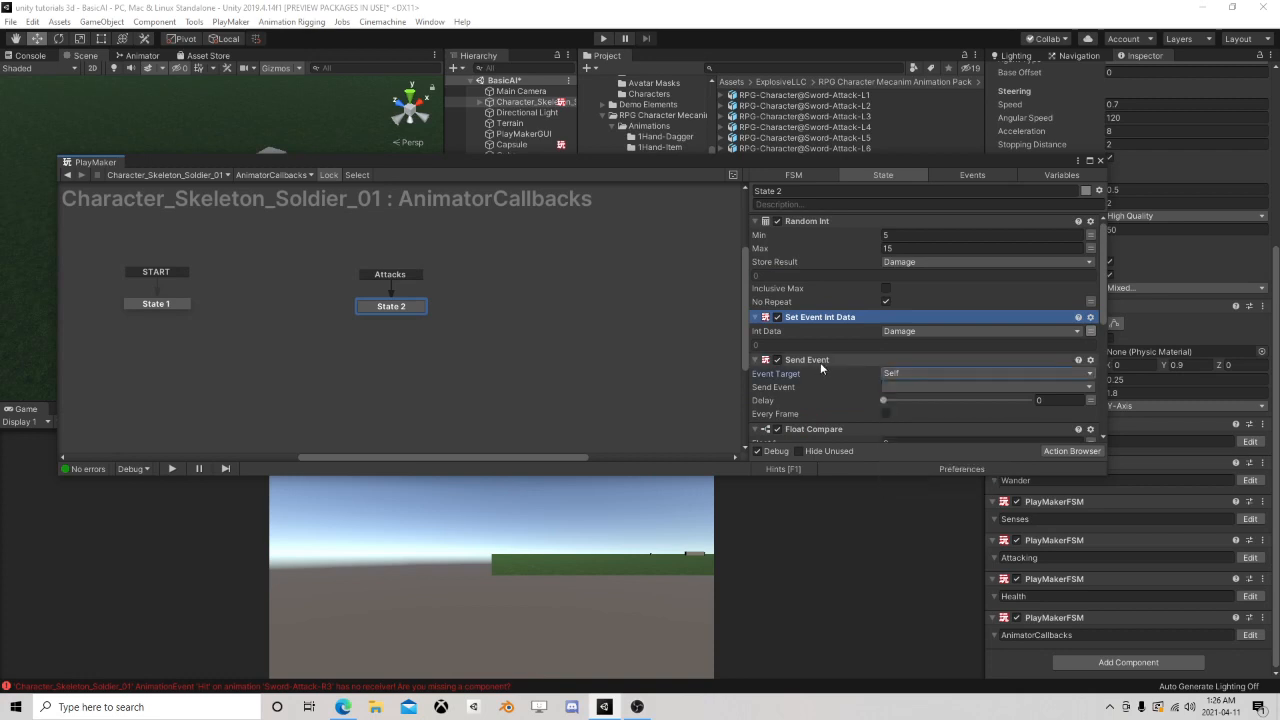
- Make Get Fsm Game Object store MyAttackingTarget from the Attacking FSM in a new variable named Taget, and make it the first action
{"action": "scroll", "coordinate": [830, 370], "scroll_direction": "down", "scroll_amount": 2}
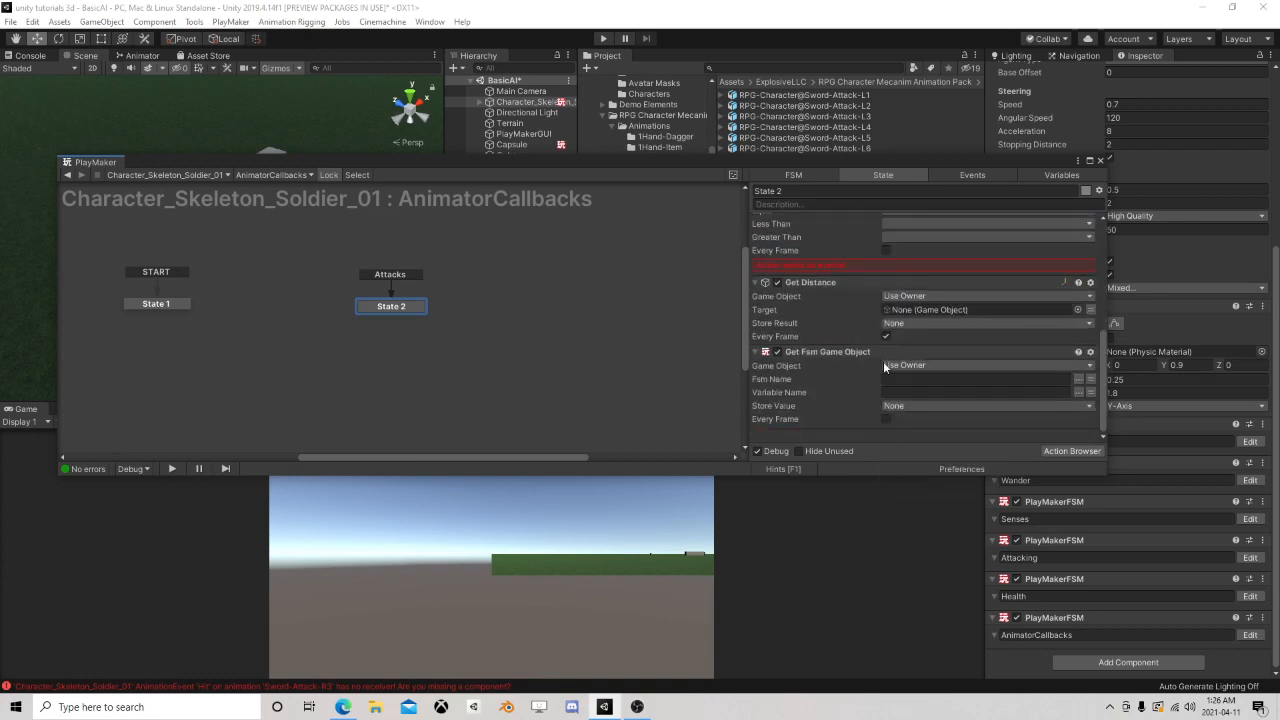
{"action": "left_click", "coordinate": [1089, 379]}
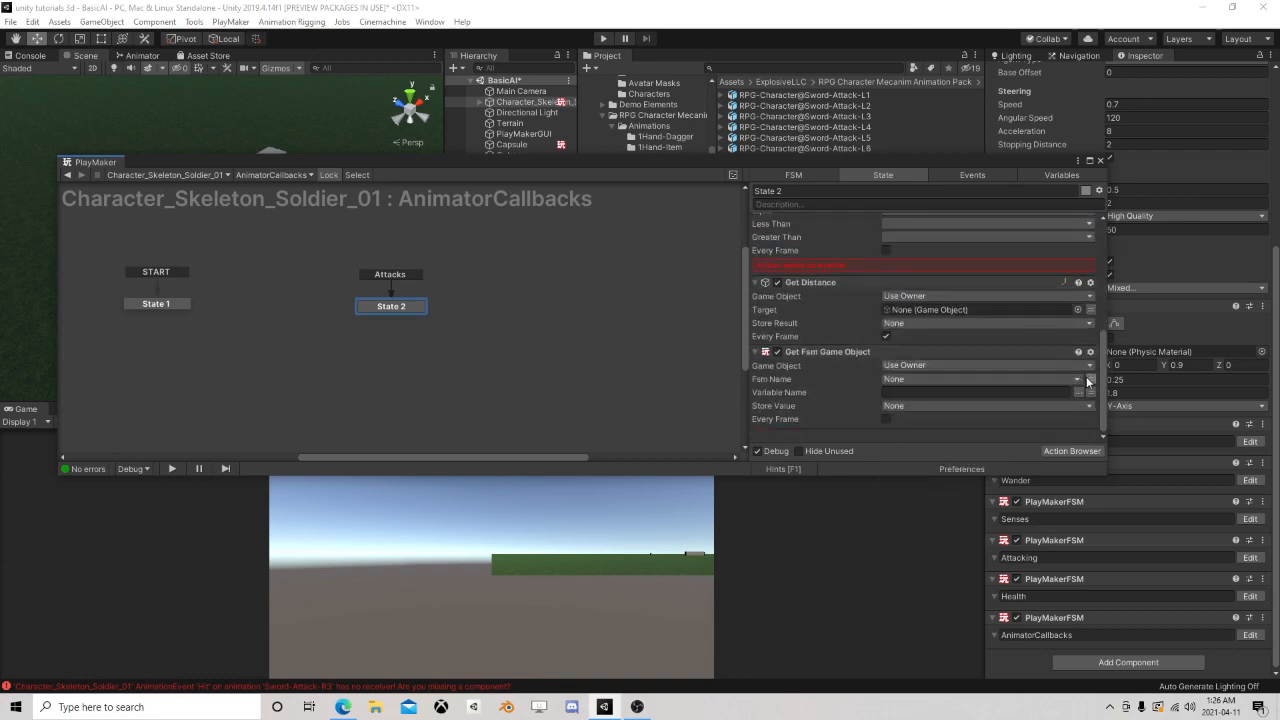
{"action": "left_click", "coordinate": [1089, 379]}
{"action": "left_click", "coordinate": [1076, 380]}
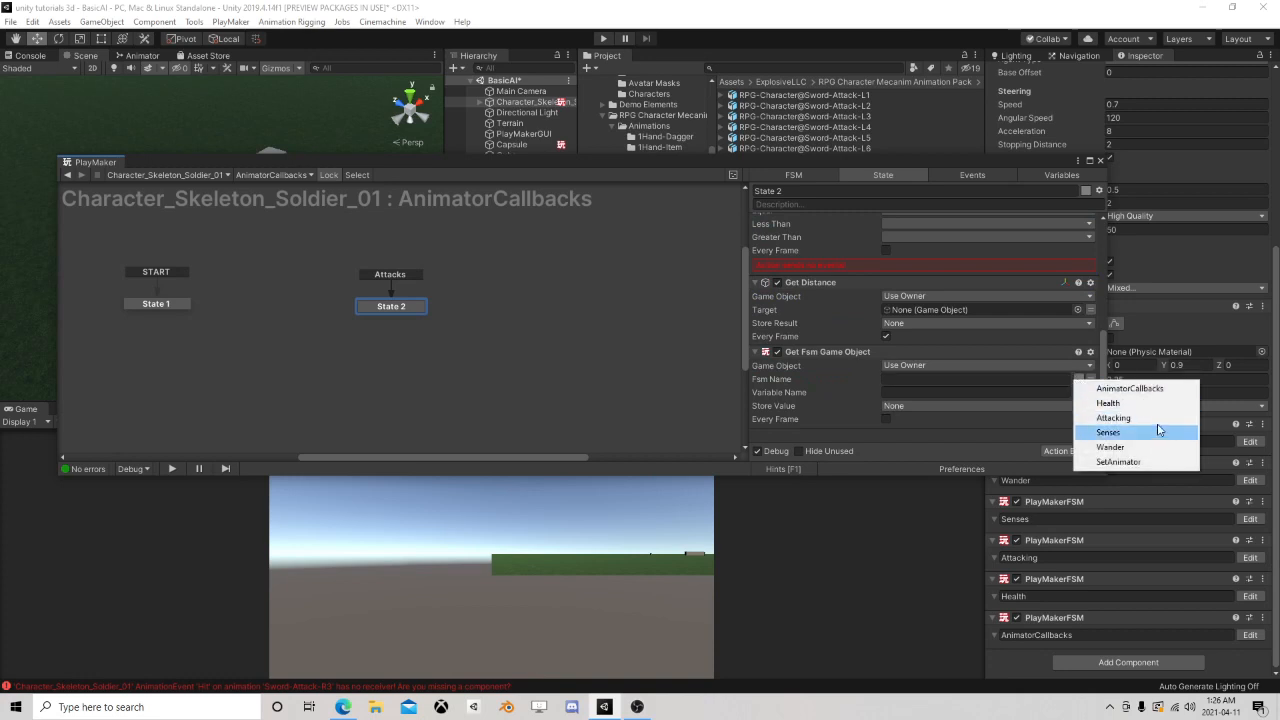
{"action": "left_click", "coordinate": [1126, 418]}
{"action": "left_click", "coordinate": [1079, 392]}
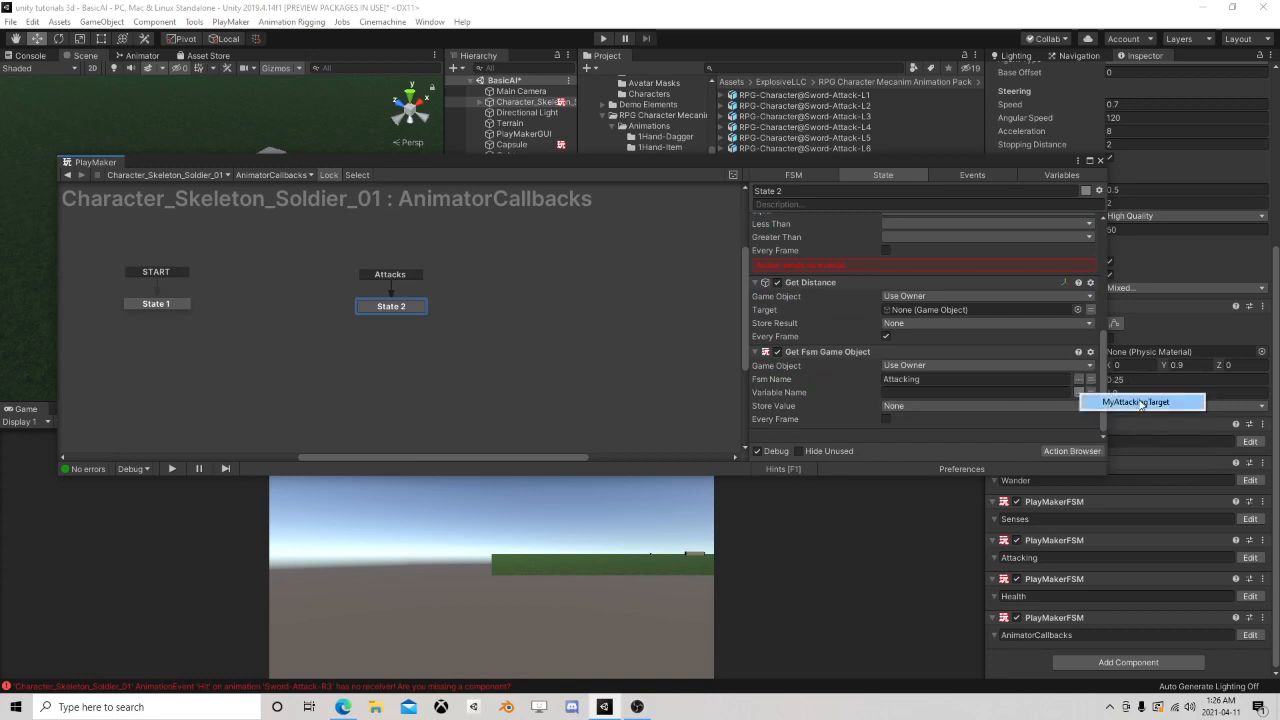
{"action": "left_click", "coordinate": [1145, 401]}
{"action": "left_click", "coordinate": [998, 405]}
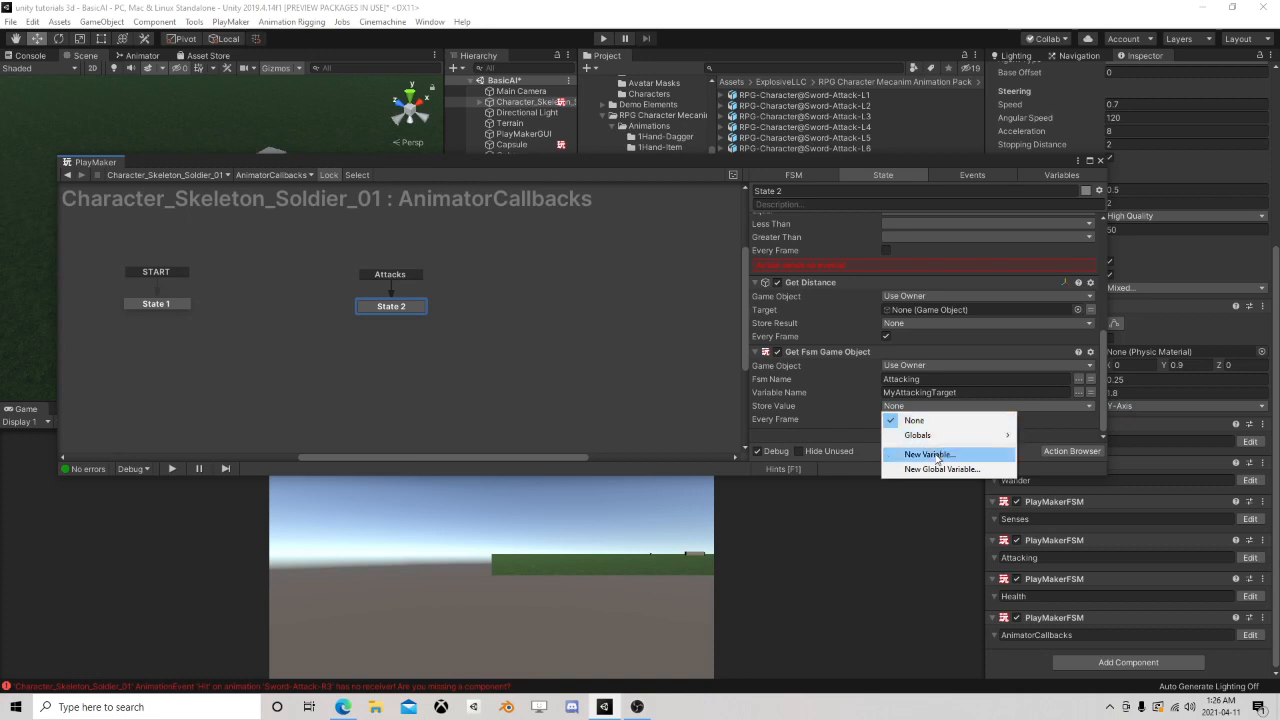
{"action": "left_click", "coordinate": [934, 448]}
{"action": "type", "text": "Taget"}
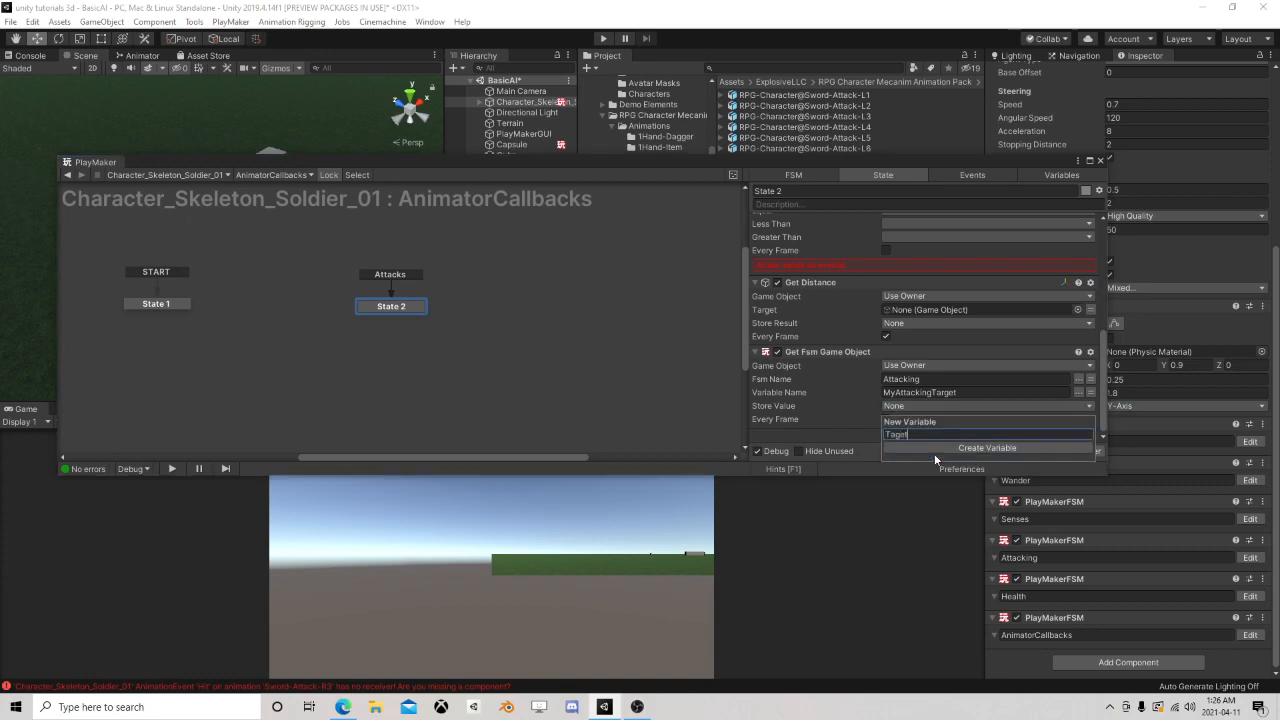
{"action": "key", "text": "Return"}
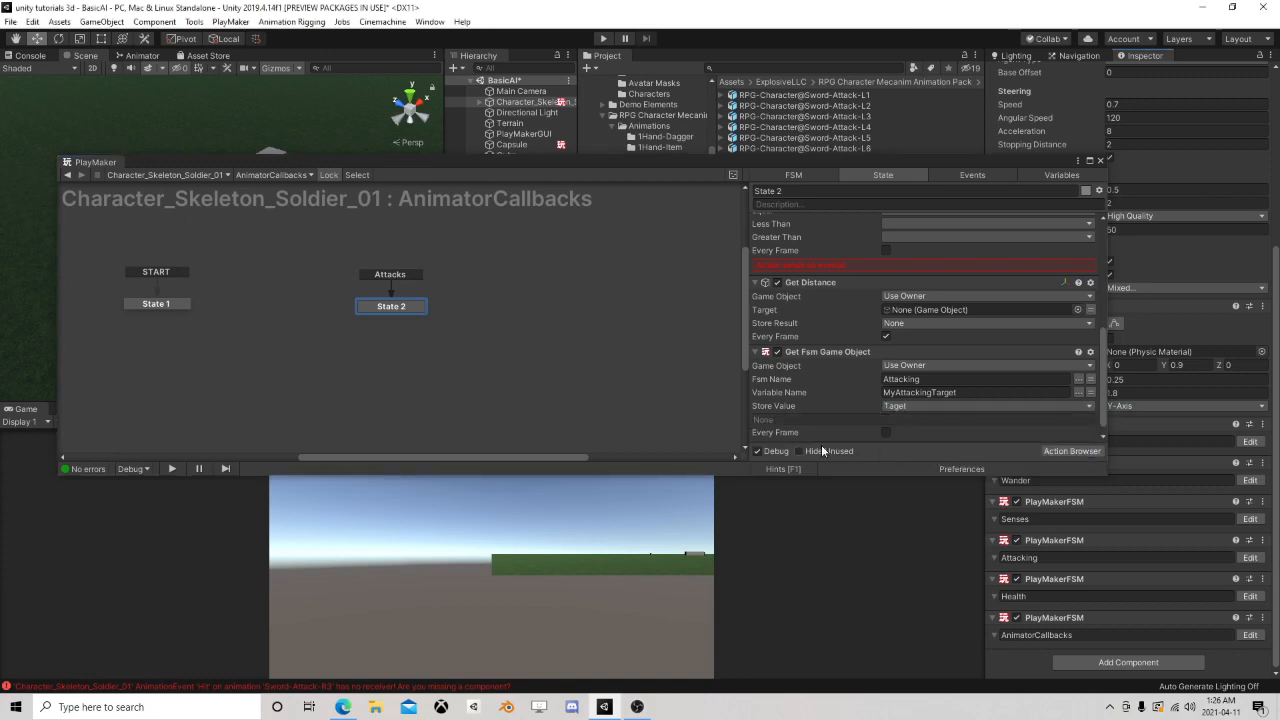
{"action": "right_click", "coordinate": [843, 352]}
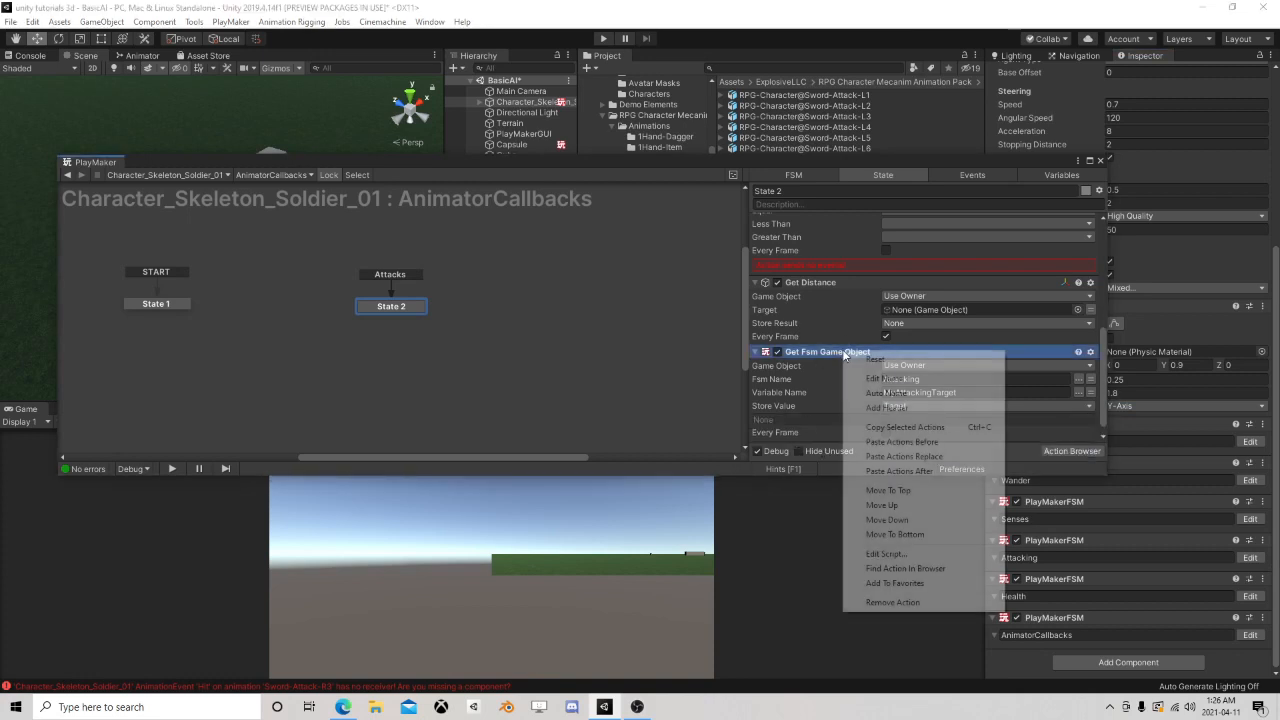
{"action": "left_click", "coordinate": [888, 490]}
- Set Get Distance to target the Taget variable, store the result in a new variable named Distance, and disable Every Frame
{"action": "scroll", "coordinate": [887, 397], "scroll_direction": "down", "scroll_amount": 3}
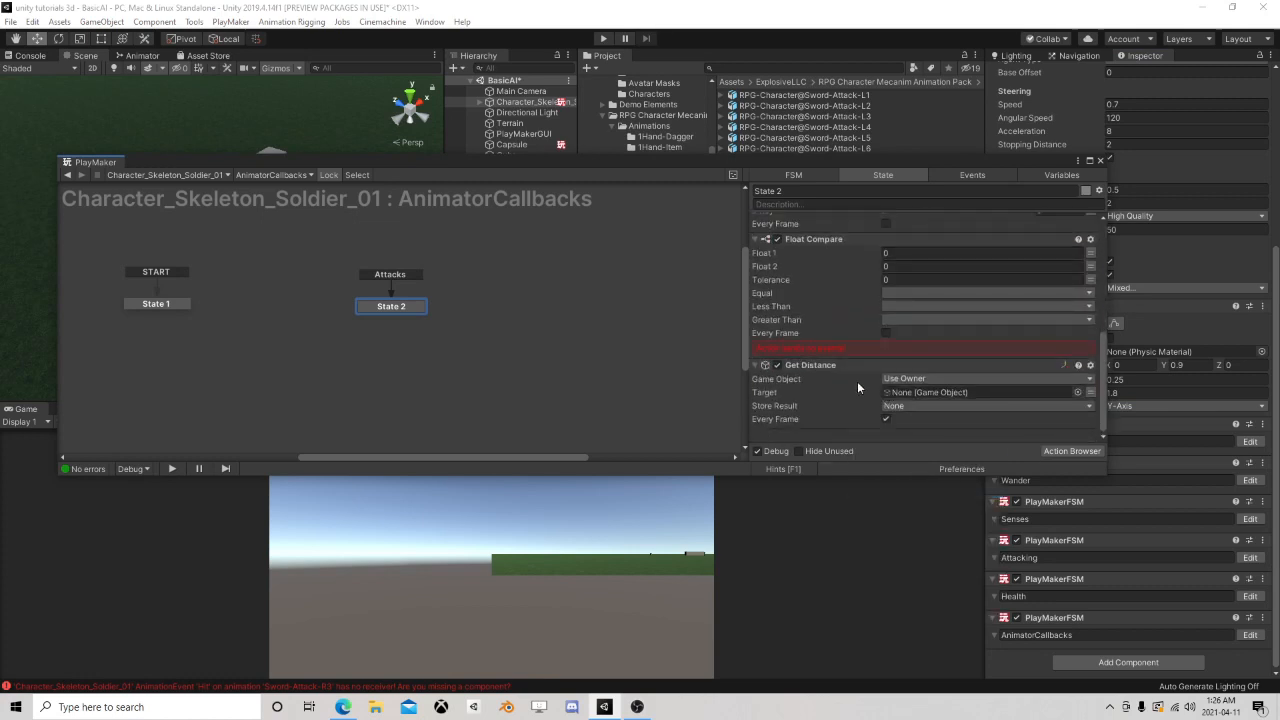
{"action": "left_click", "coordinate": [843, 366]}
{"action": "left_click", "coordinate": [1090, 392]}
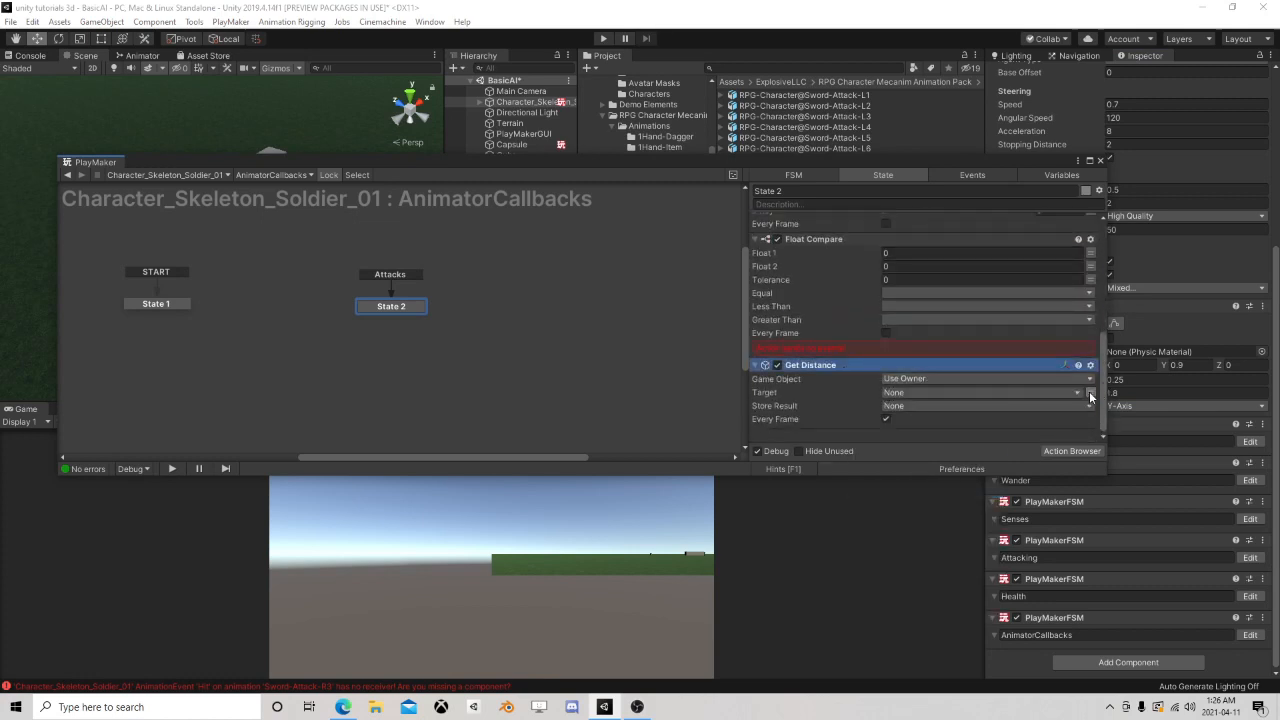
{"action": "left_click", "coordinate": [960, 392]}
{"action": "left_click", "coordinate": [935, 427]}
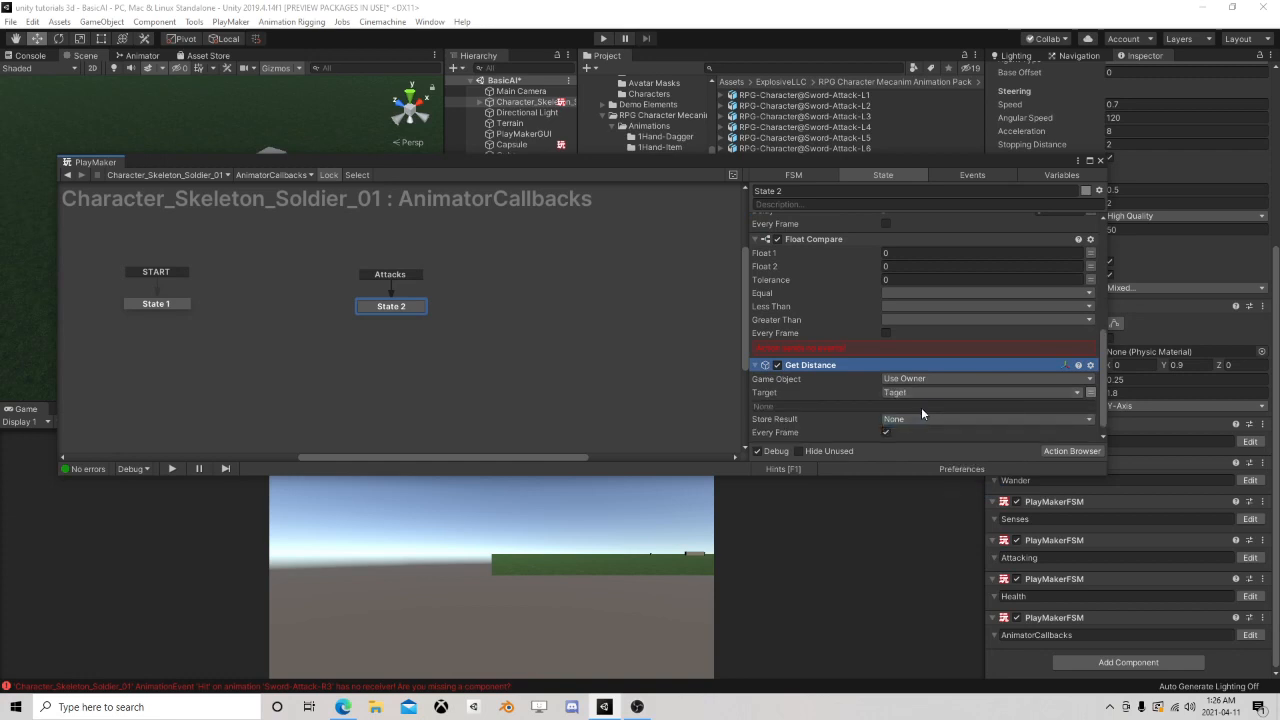
{"action": "left_click", "coordinate": [921, 419]}
{"action": "left_click", "coordinate": [931, 454]}
{"action": "type", "text": "D"}
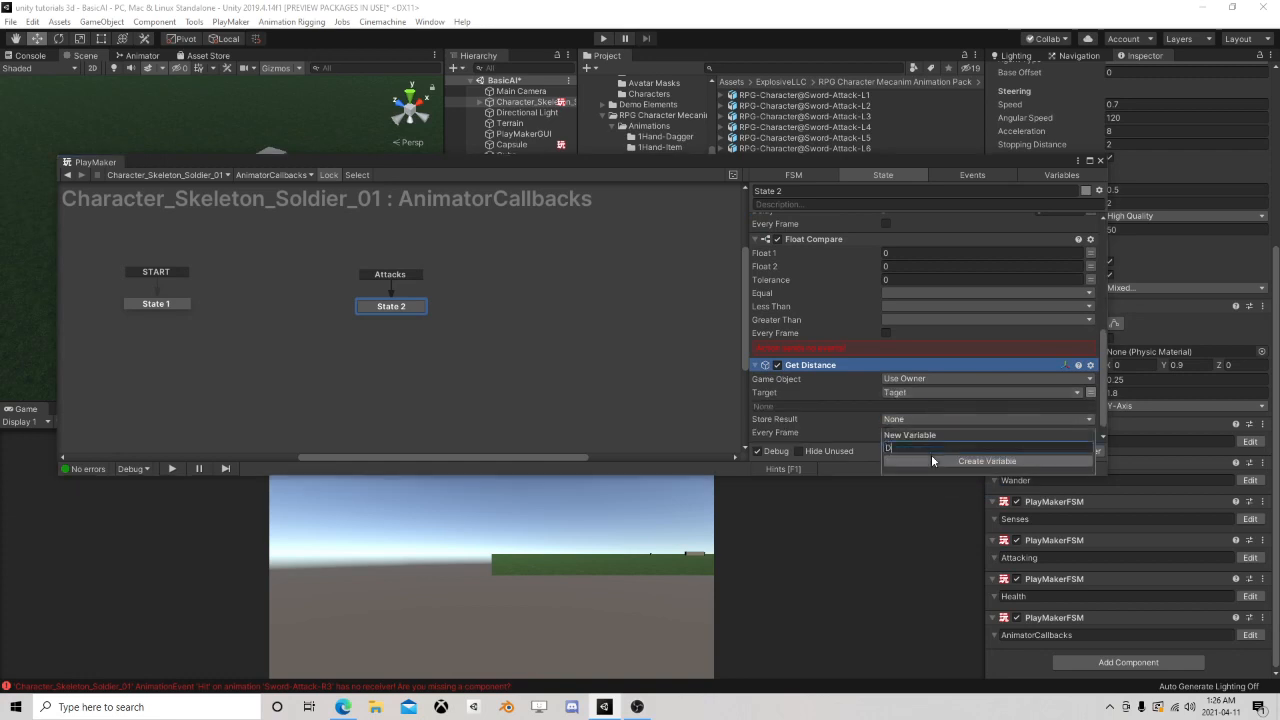
{"action": "type", "text": "istance"}
{"action": "key", "text": "Return"}
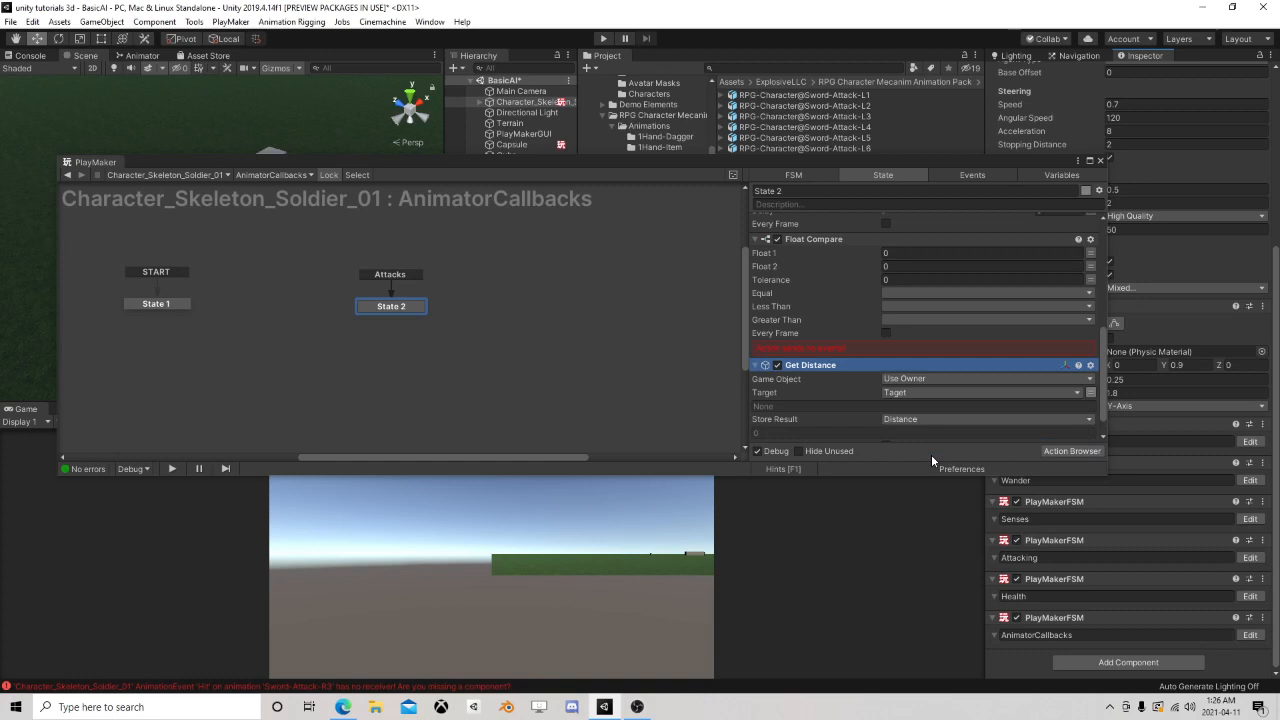
{"action": "scroll", "coordinate": [914, 437], "scroll_direction": "down", "scroll_amount": 1}
{"action": "left_click", "coordinate": [883, 410]}
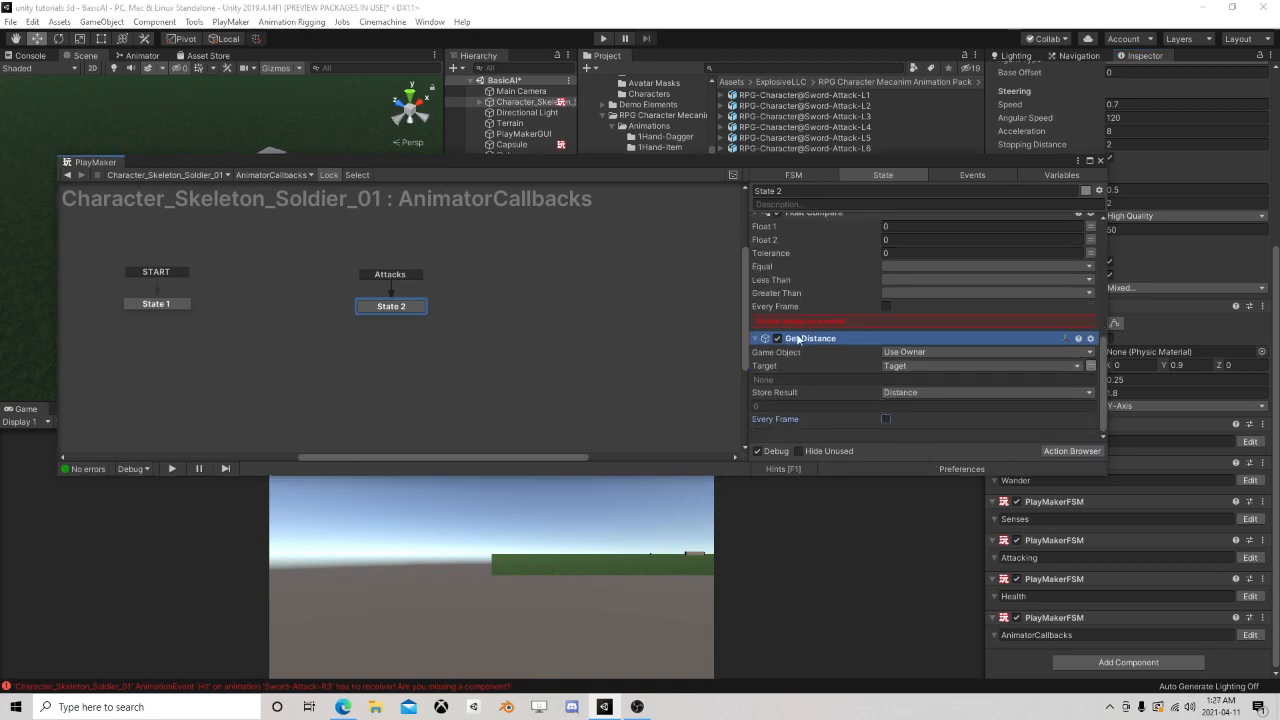
- Place Get Distance directly after Get Fsm Game Object, followed by Float Compare ahead of Random Int
{"action": "left_click_drag", "start_coordinate": [798, 340], "coordinate": [824, 341]}
{"action": "left_click_drag", "start_coordinate": [836, 228], "coordinate": [835, 220]}
{"action": "left_click_drag", "start_coordinate": [837, 280], "coordinate": [832, 390]}
- Make Float Compare check the Distance variable against 3 and send a new event named hit when it is less
{"action": "scroll", "coordinate": [866, 375], "scroll_direction": "down", "scroll_amount": 4}
{"action": "scroll", "coordinate": [858, 359], "scroll_direction": "down", "scroll_amount": 2}
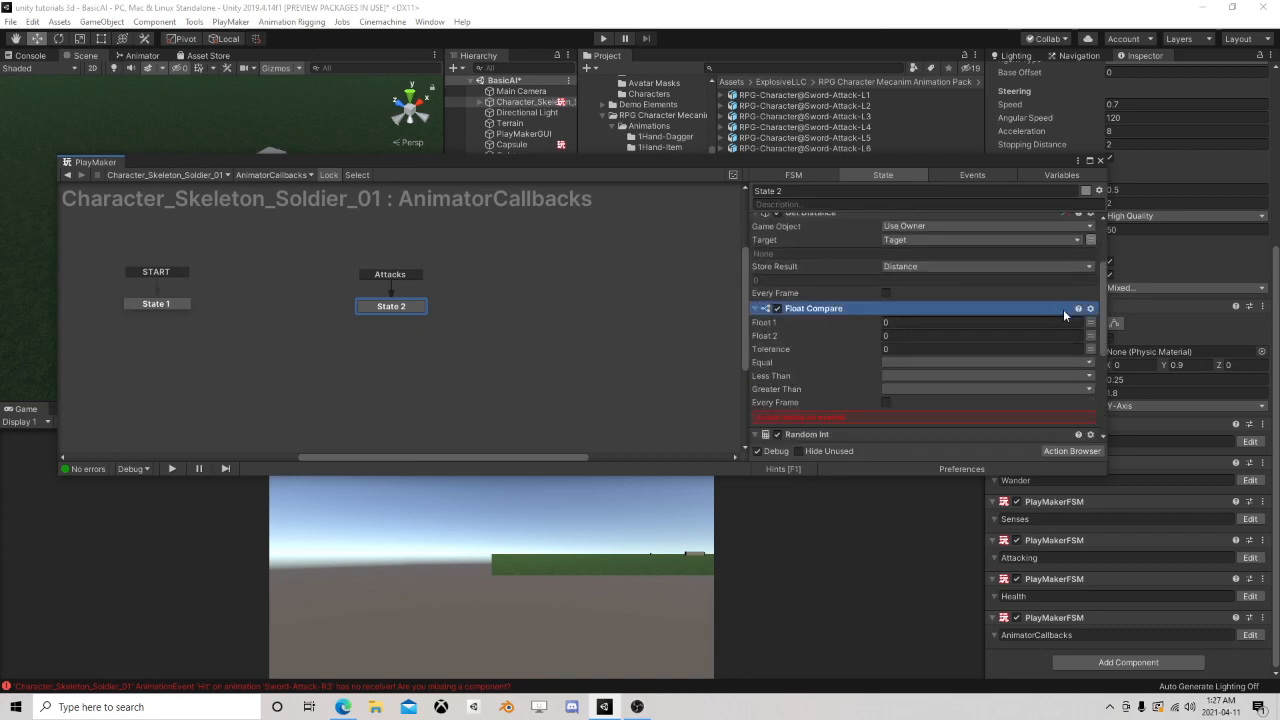
{"action": "left_click", "coordinate": [1091, 323]}
{"action": "left_click", "coordinate": [958, 349]}
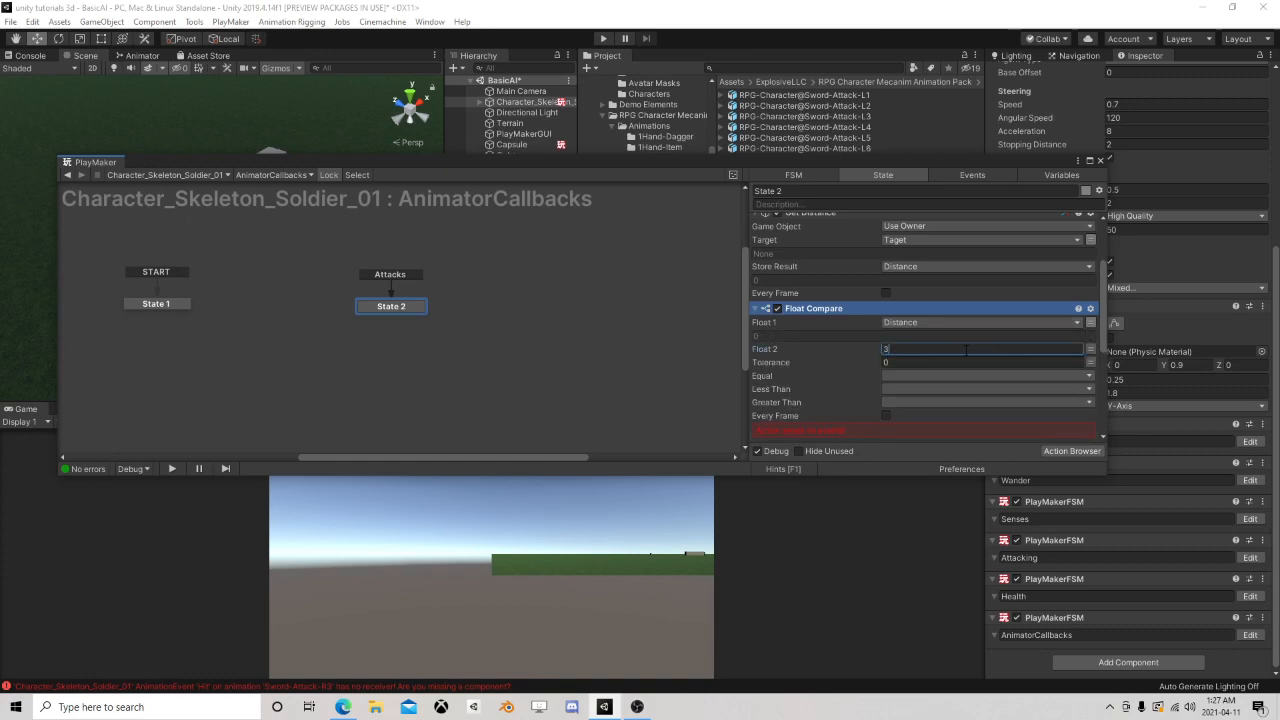
{"action": "left_click", "coordinate": [894, 390]}
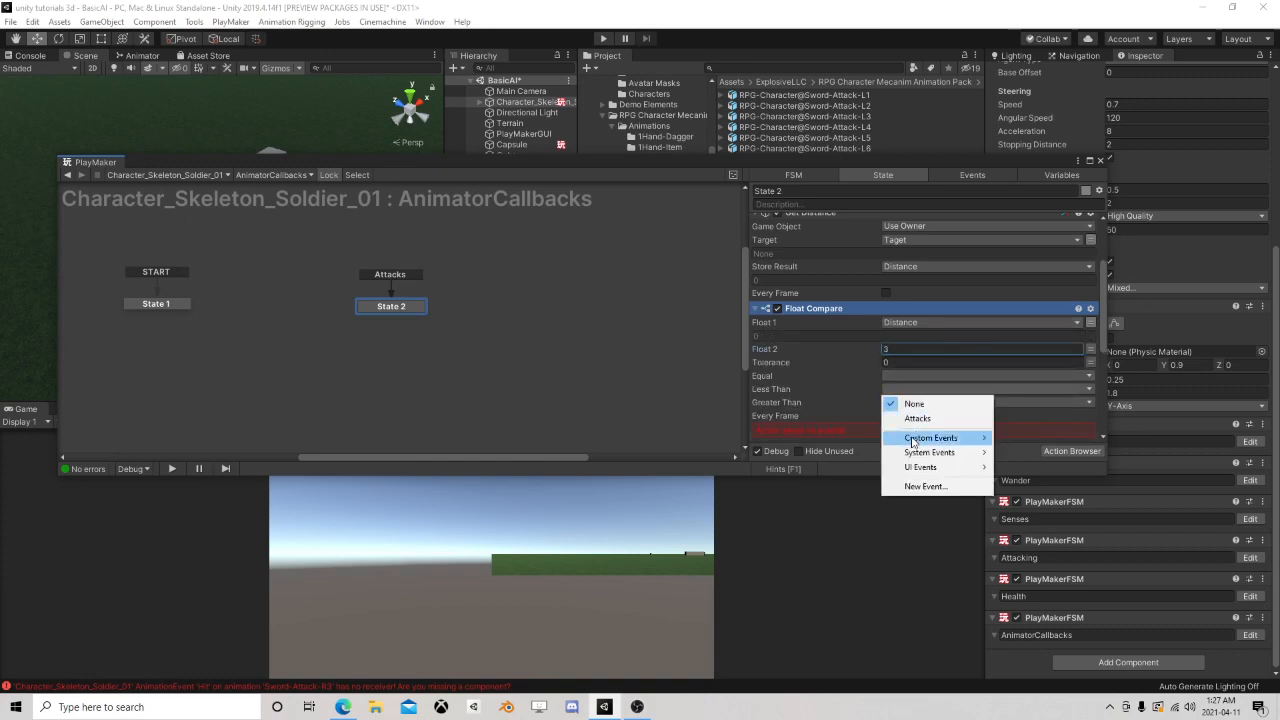
{"action": "left_click", "coordinate": [920, 489]}
{"action": "type", "text": "Hit"}
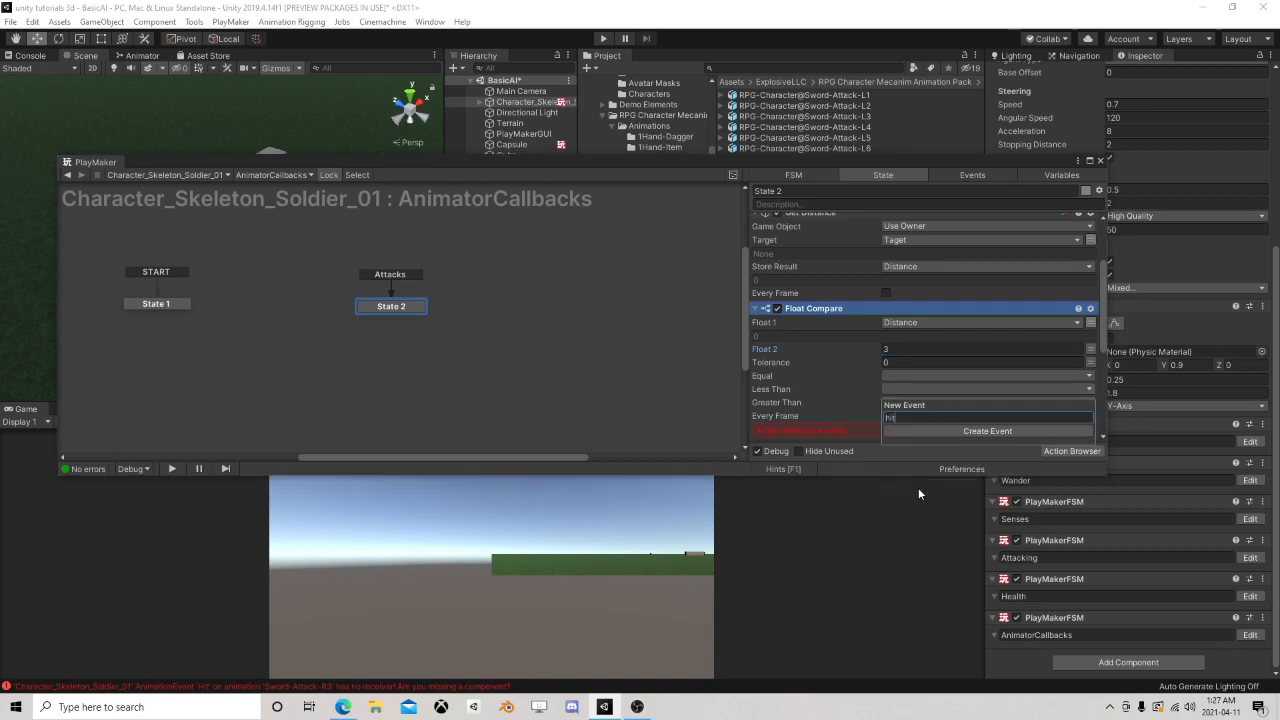
{"action": "key", "text": "Return"}
{"action": "scroll", "coordinate": [890, 376], "scroll_direction": "down", "scroll_amount": 1}
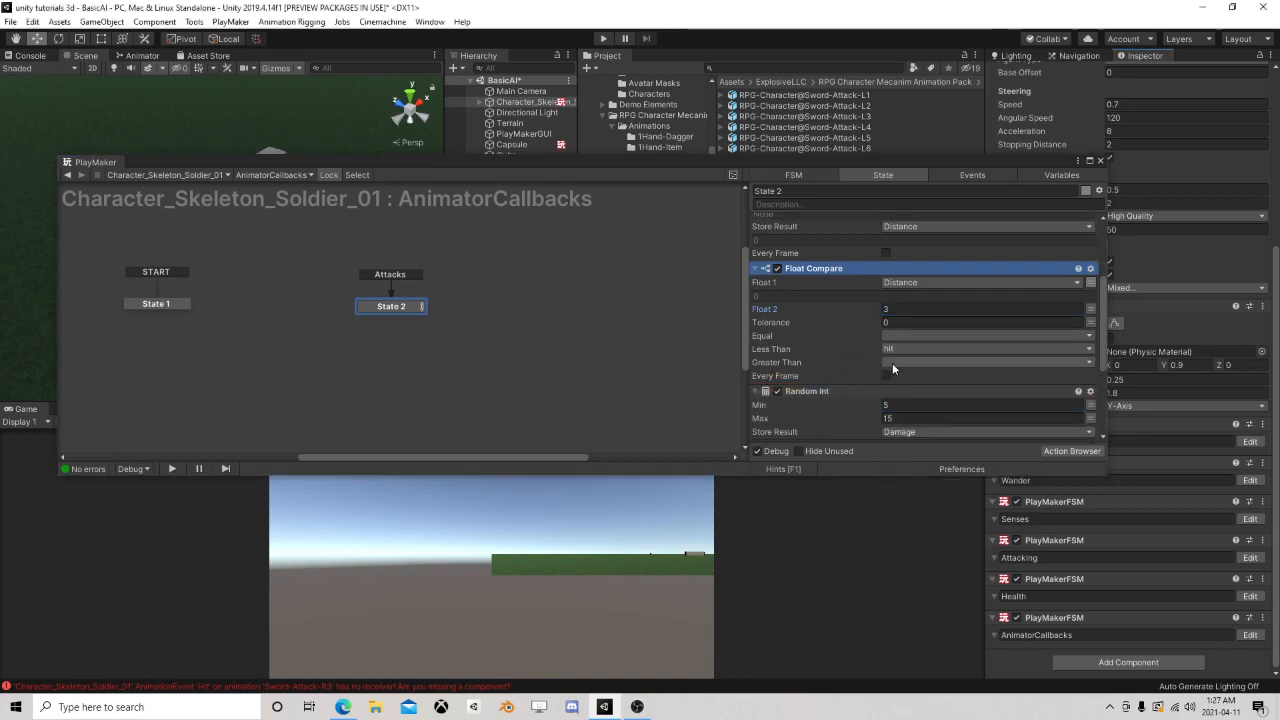
- Add a transition for the hit event to State 2 and connect it to a new State 3 beside it
{"action": "right_click", "coordinate": [425, 316]}
{"action": "mouse_move", "coordinate": [465, 317]}
{"action": "left_click", "coordinate": [592, 332]}
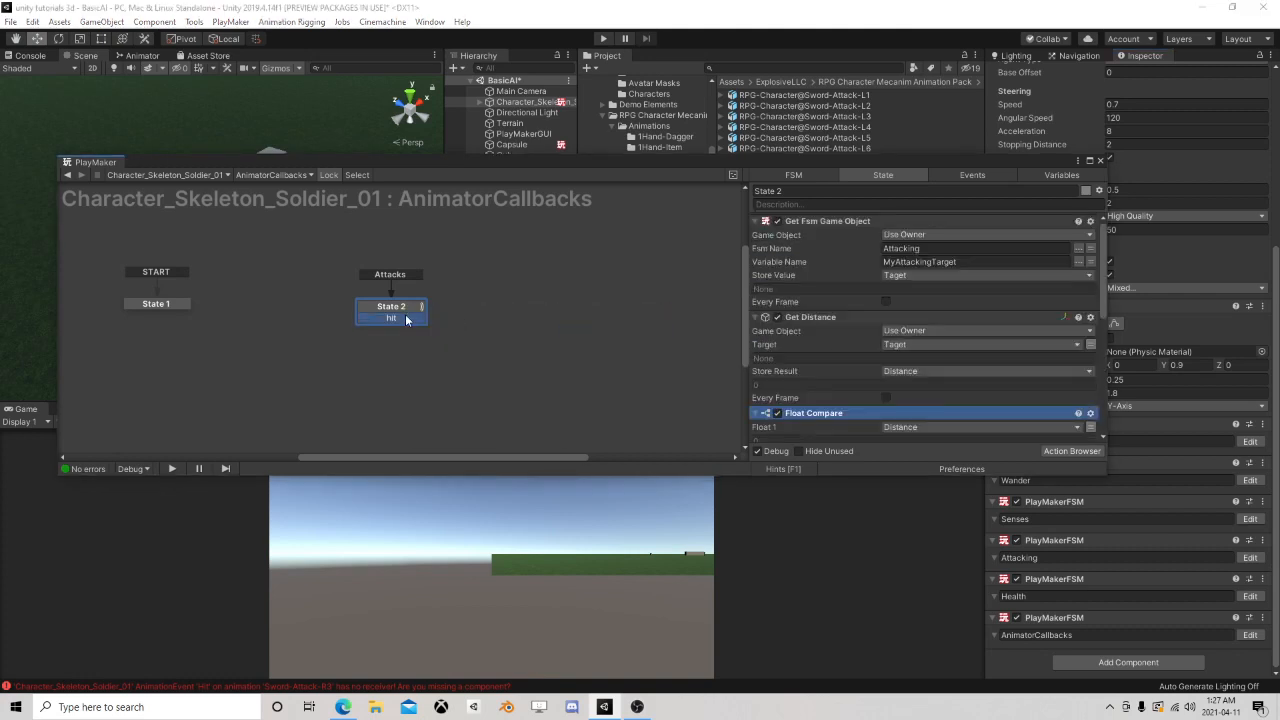
{"action": "left_click_drag", "start_coordinate": [419, 318], "coordinate": [481, 316]}
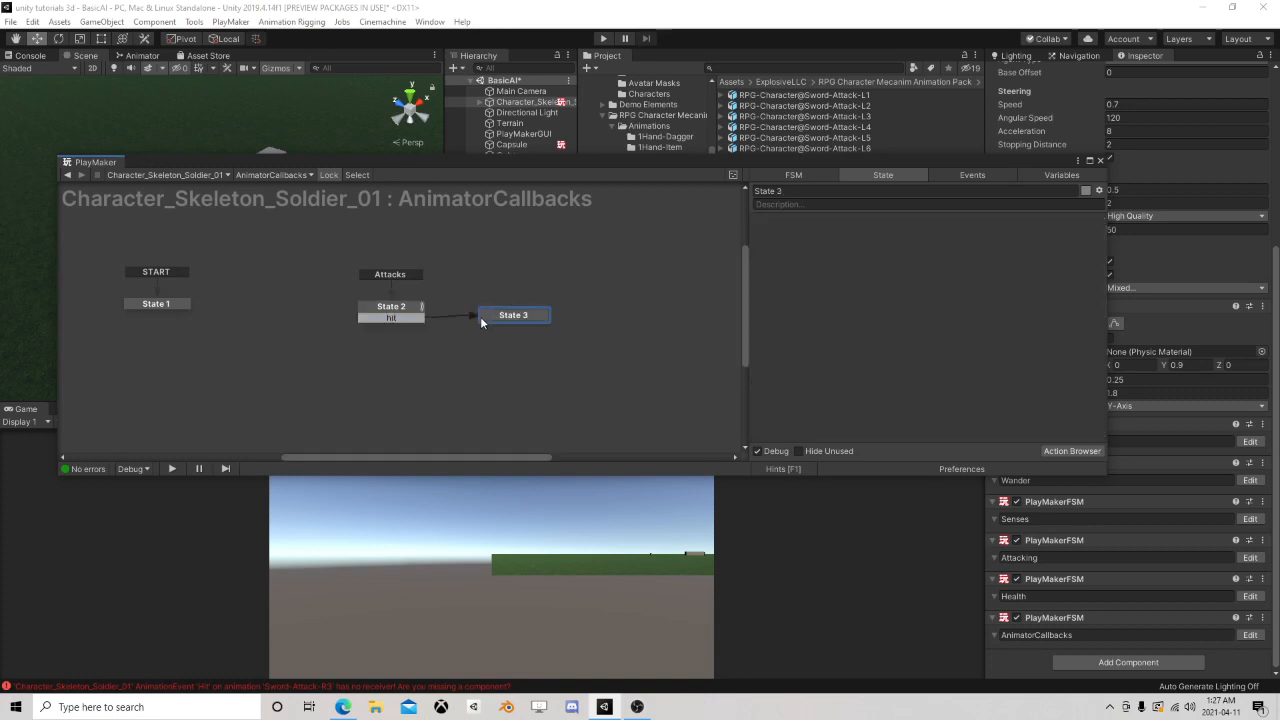
{"action": "left_click", "coordinate": [410, 312]}
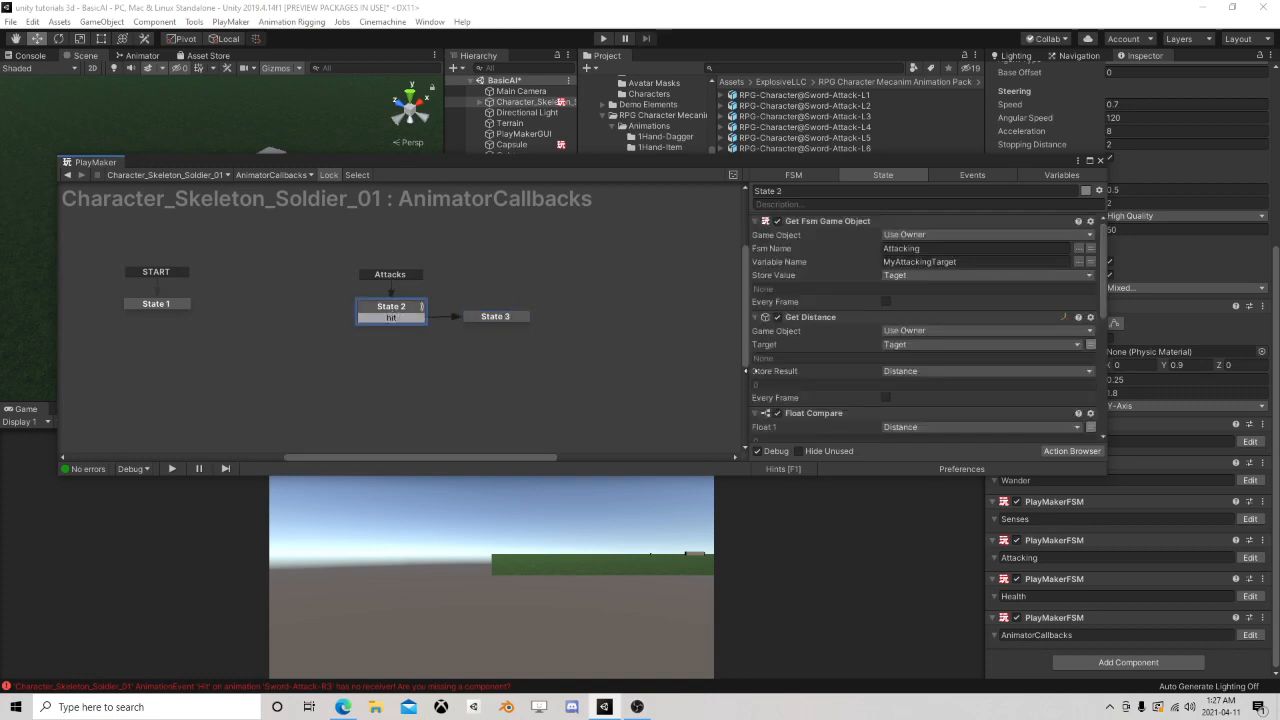
- Move the Random Int, Set Event Int Data and Send Event actions from State 2 to State 3
{"action": "scroll", "coordinate": [904, 385], "scroll_direction": "down", "scroll_amount": 5}
{"action": "left_click", "coordinate": [840, 352]}
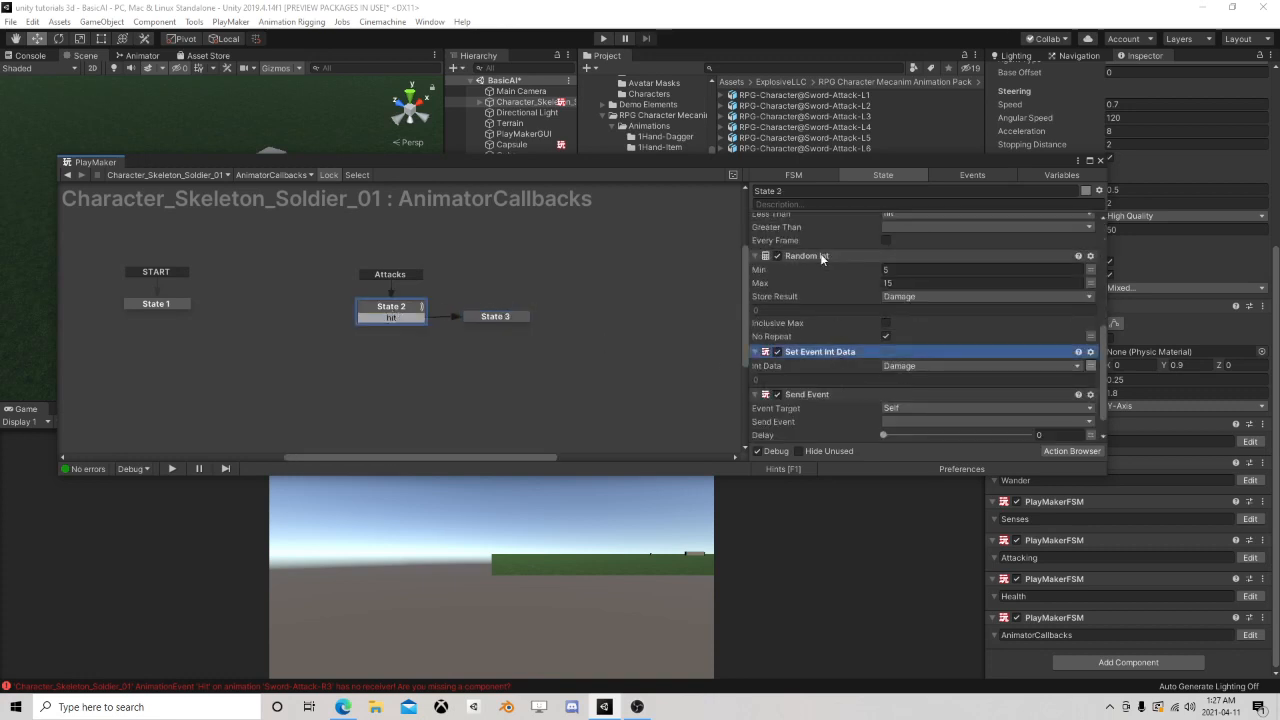
{"action": "left_click", "coordinate": [818, 395]}
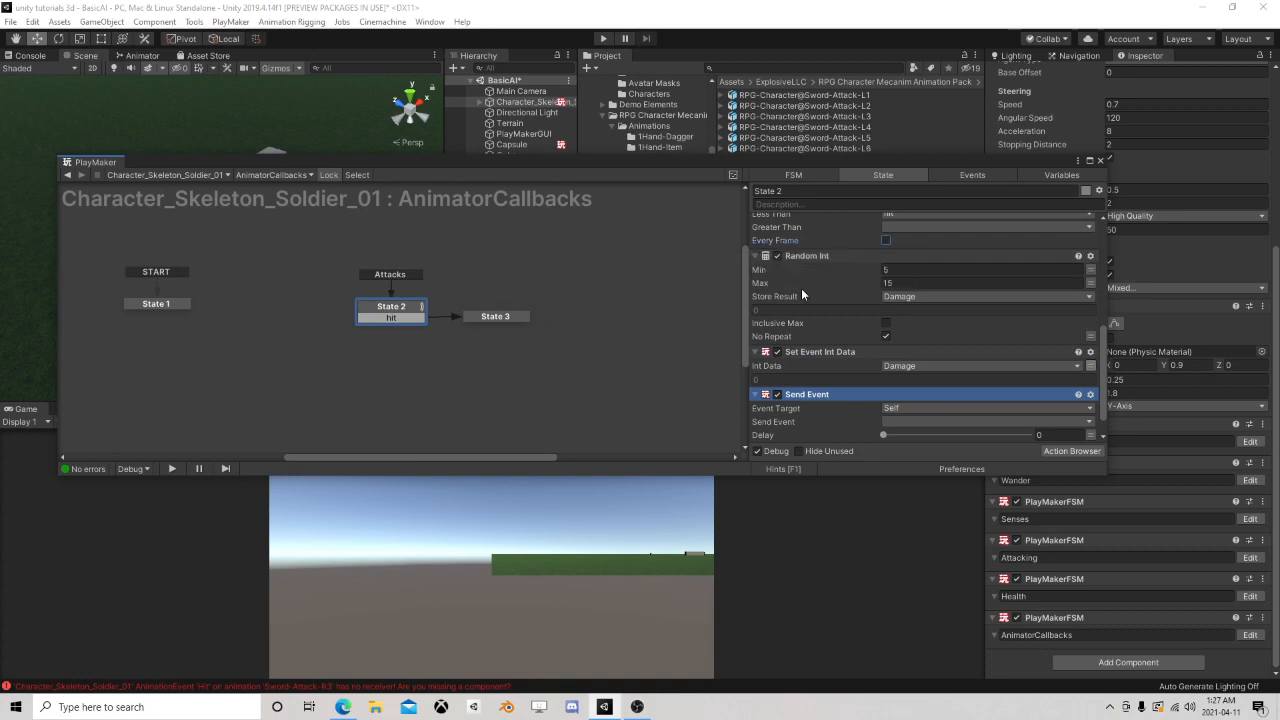
{"action": "left_click", "coordinate": [807, 256]}
{"action": "left_click", "coordinate": [818, 395], "text": "shift"}
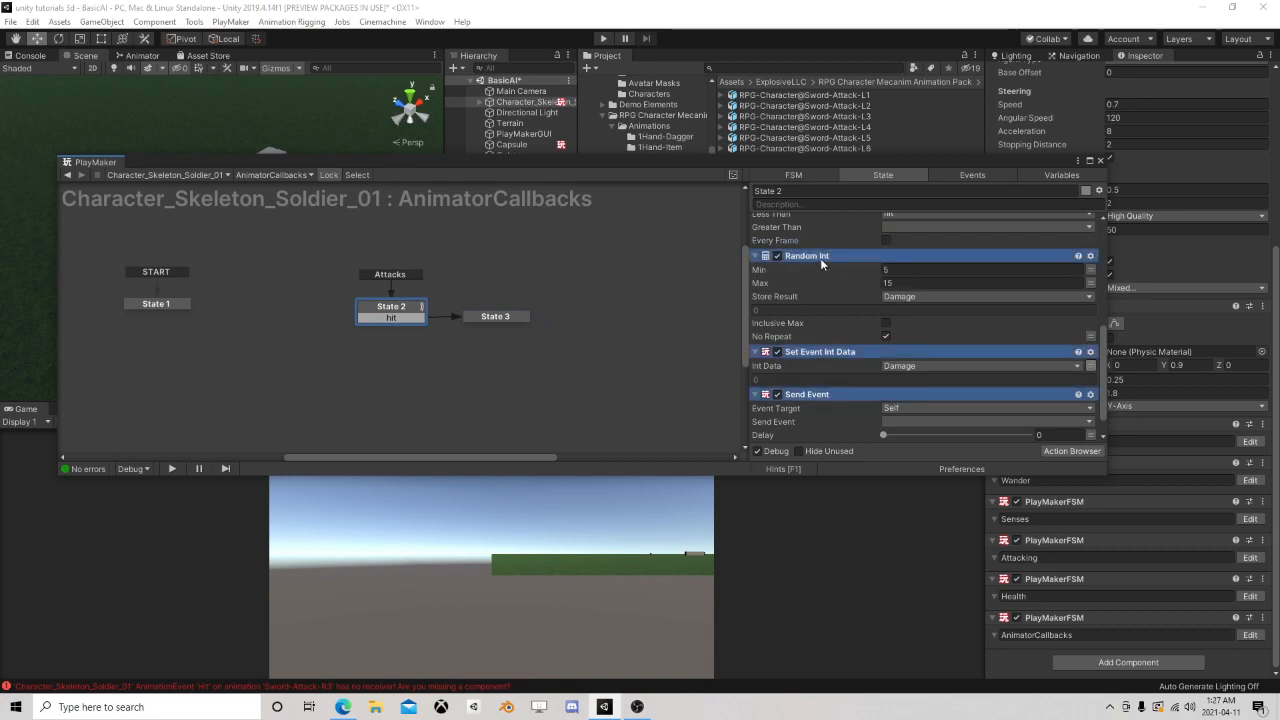
{"action": "left_click_drag", "start_coordinate": [822, 263], "coordinate": [595, 307]}
{"action": "left_click_drag", "start_coordinate": [500, 322], "coordinate": [497, 316]}
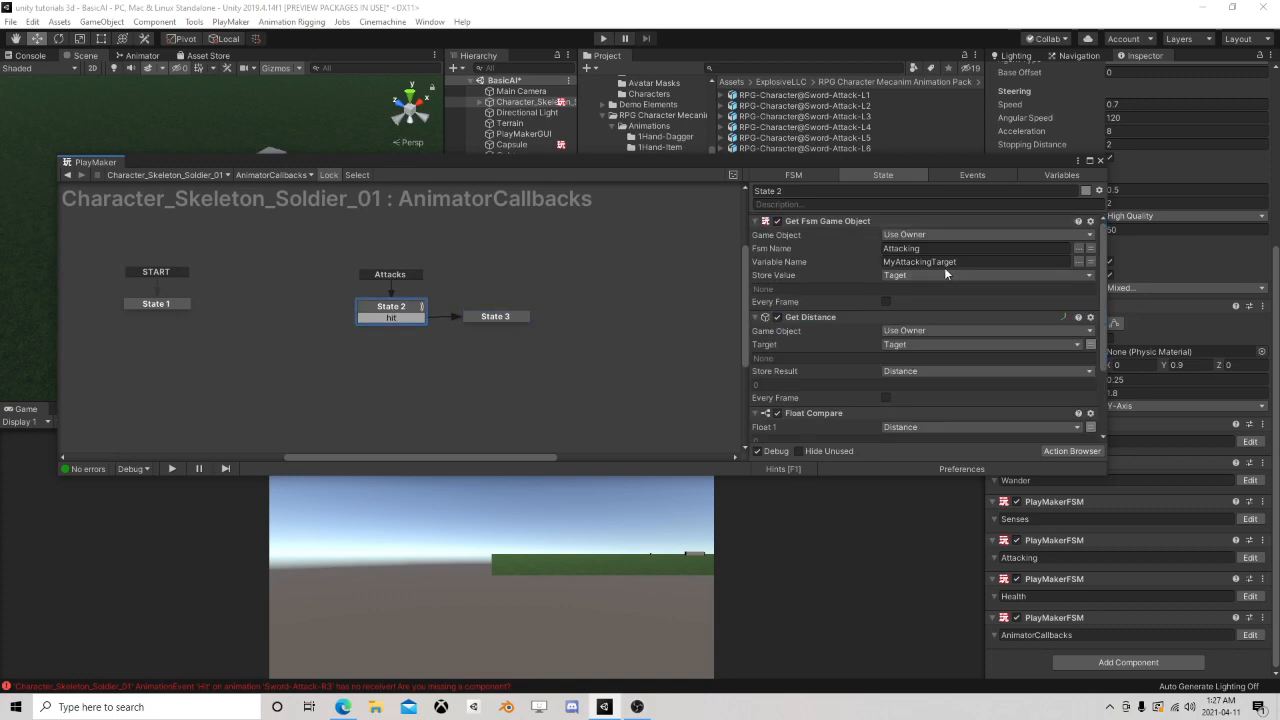
{"action": "scroll", "coordinate": [871, 283], "scroll_direction": "down", "scroll_amount": 1}
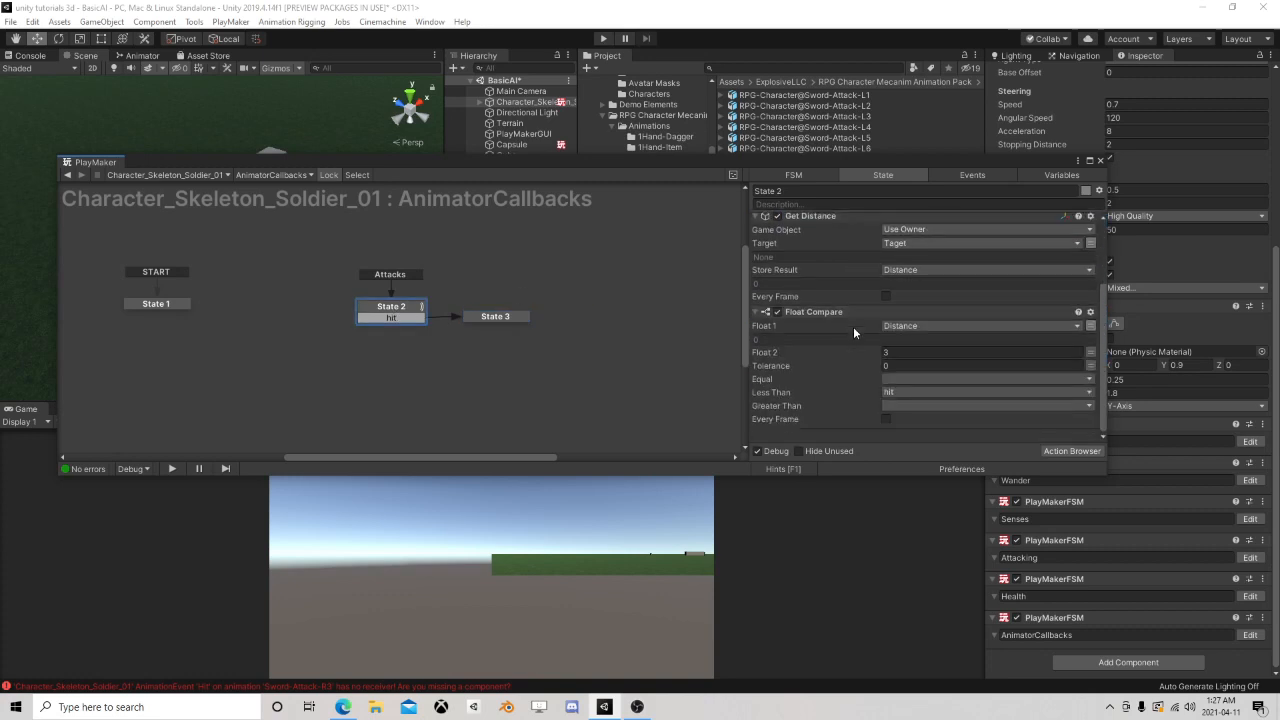
{"action": "scroll", "coordinate": [854, 331], "scroll_direction": "down", "scroll_amount": 2}
{"action": "left_click", "coordinate": [502, 320]}
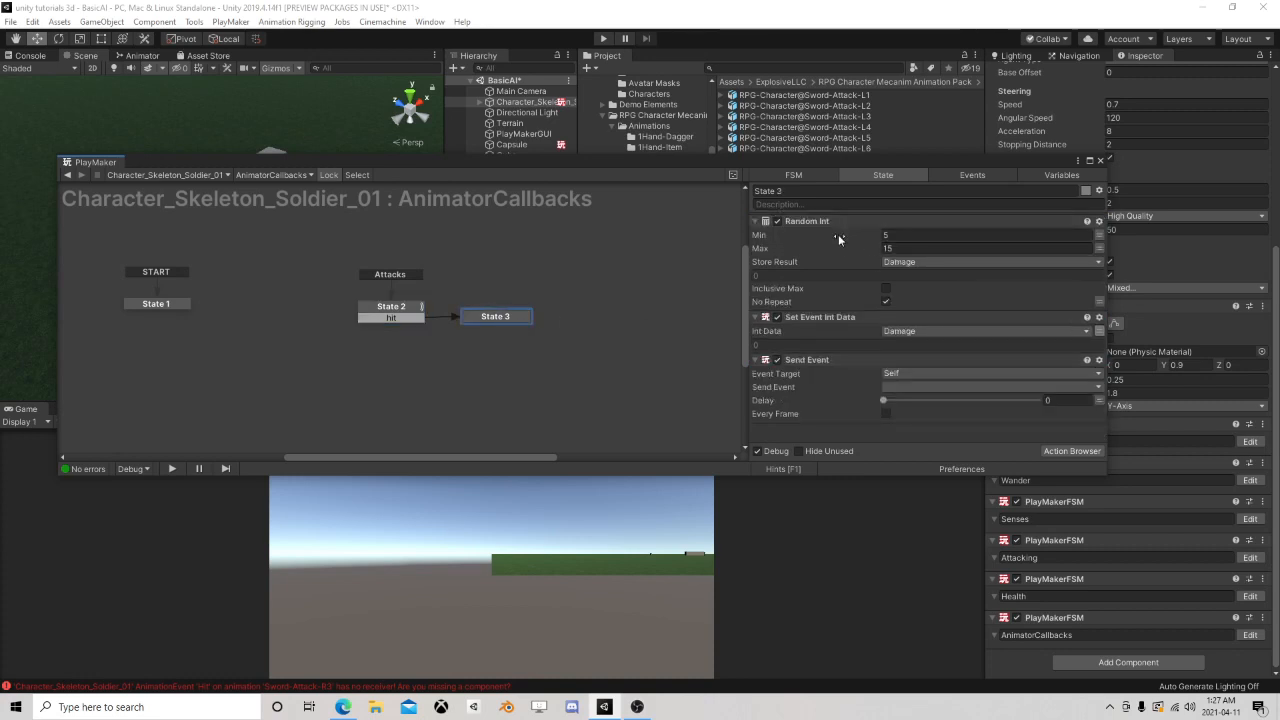
- Target State 3's Send Event at a Game Object FSM, specifying the Taget variable as game object and Health as FSM name
{"action": "left_click", "coordinate": [895, 372]}
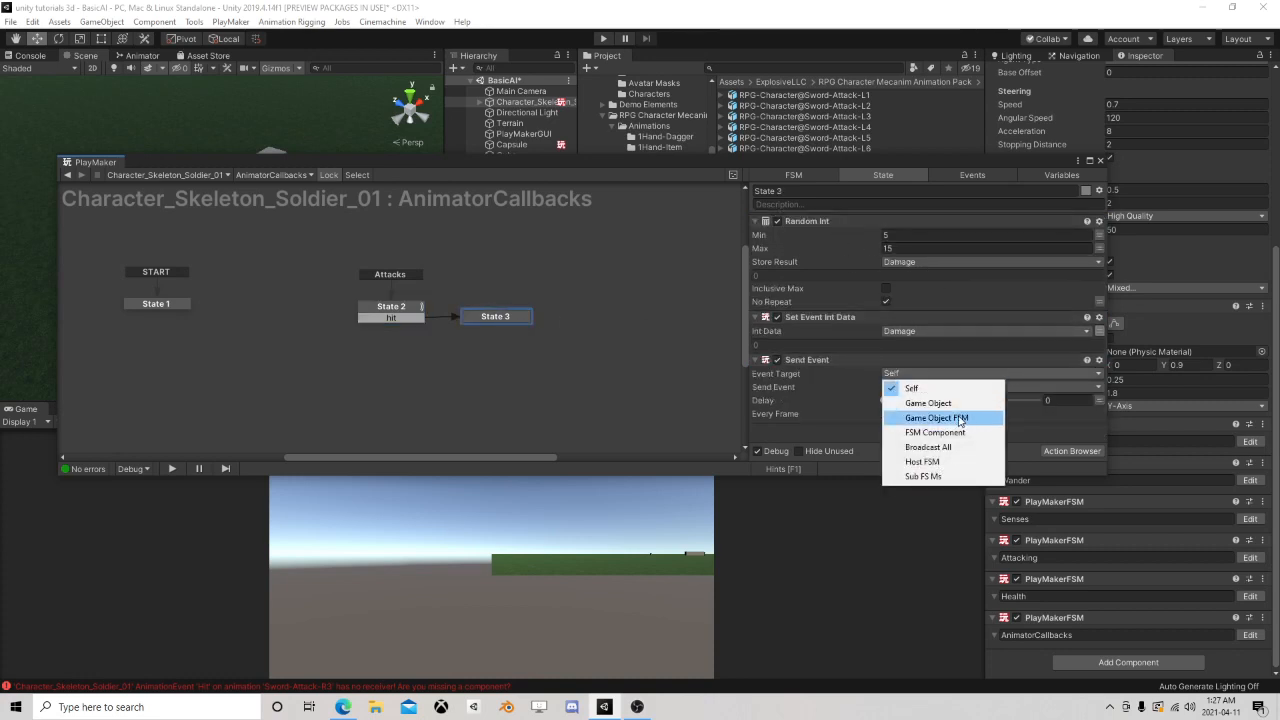
{"action": "left_click", "coordinate": [938, 417]}
{"action": "left_click", "coordinate": [1000, 386]}
{"action": "left_click", "coordinate": [930, 415]}
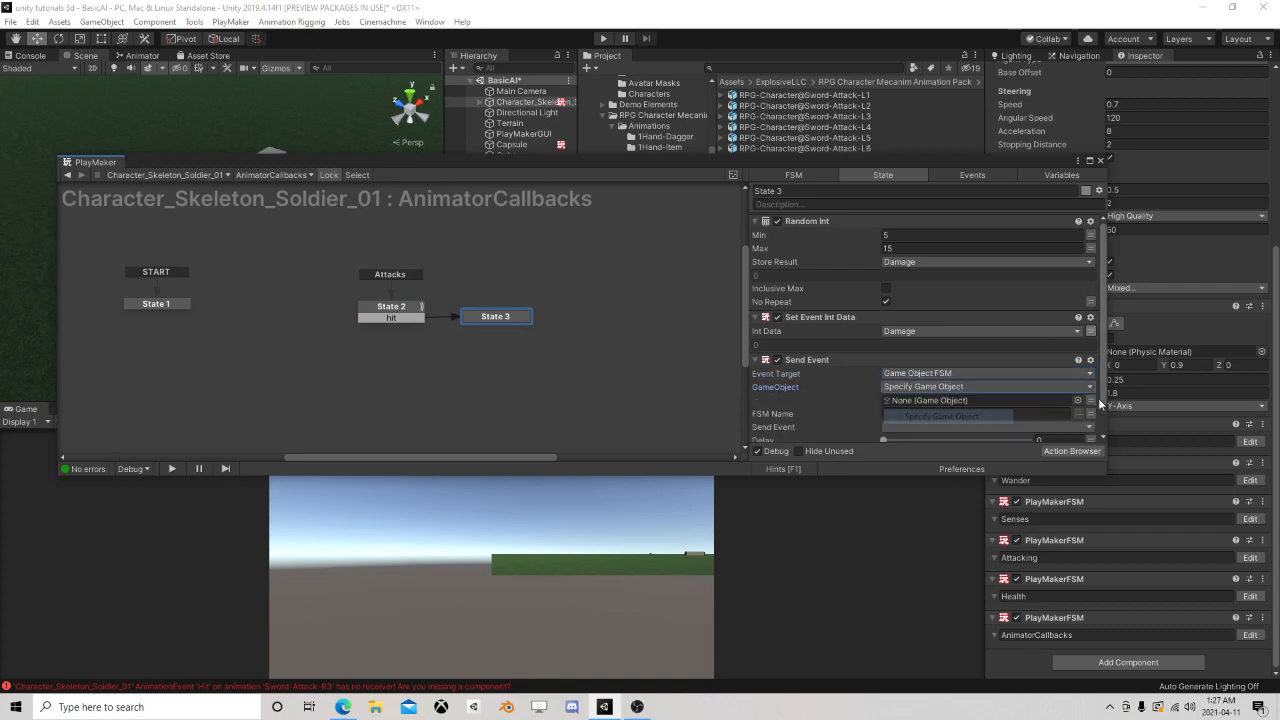
{"action": "left_click", "coordinate": [1088, 402]}
{"action": "left_click", "coordinate": [934, 427]}
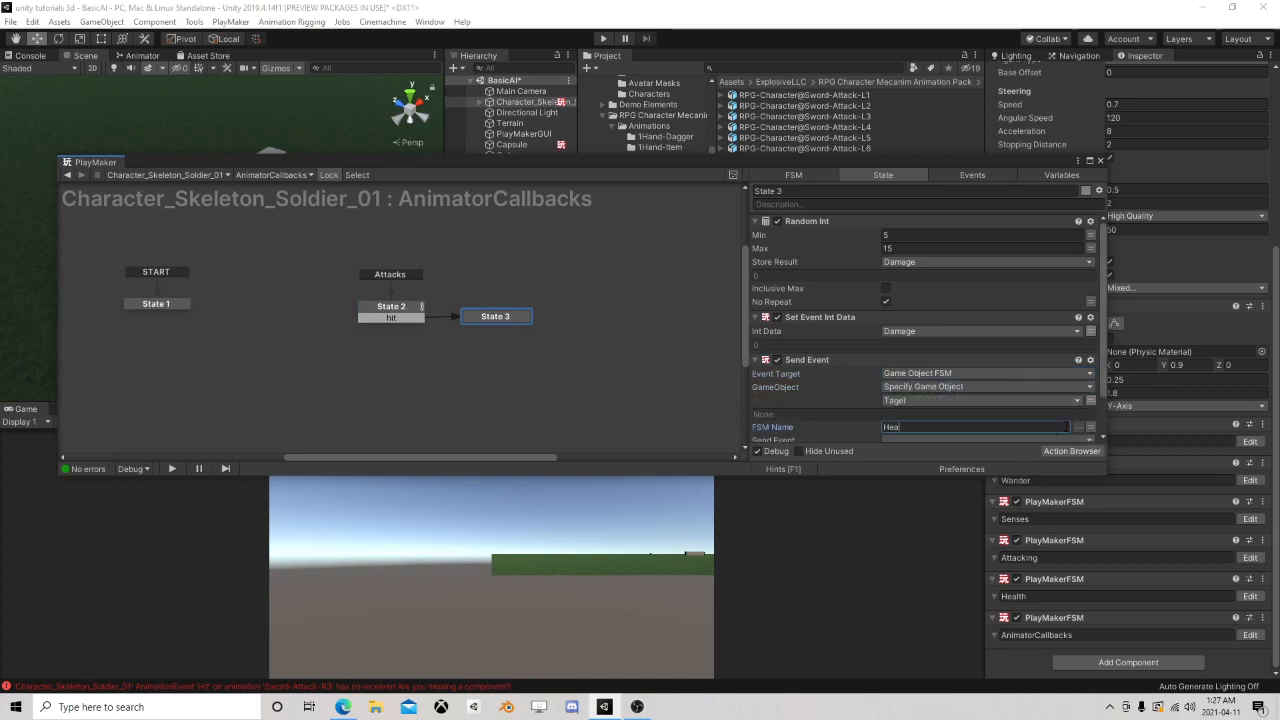
- Make State 3's Send Event action send the global event Damage
{"action": "scroll", "coordinate": [1064, 400], "scroll_direction": "down", "scroll_amount": 1}
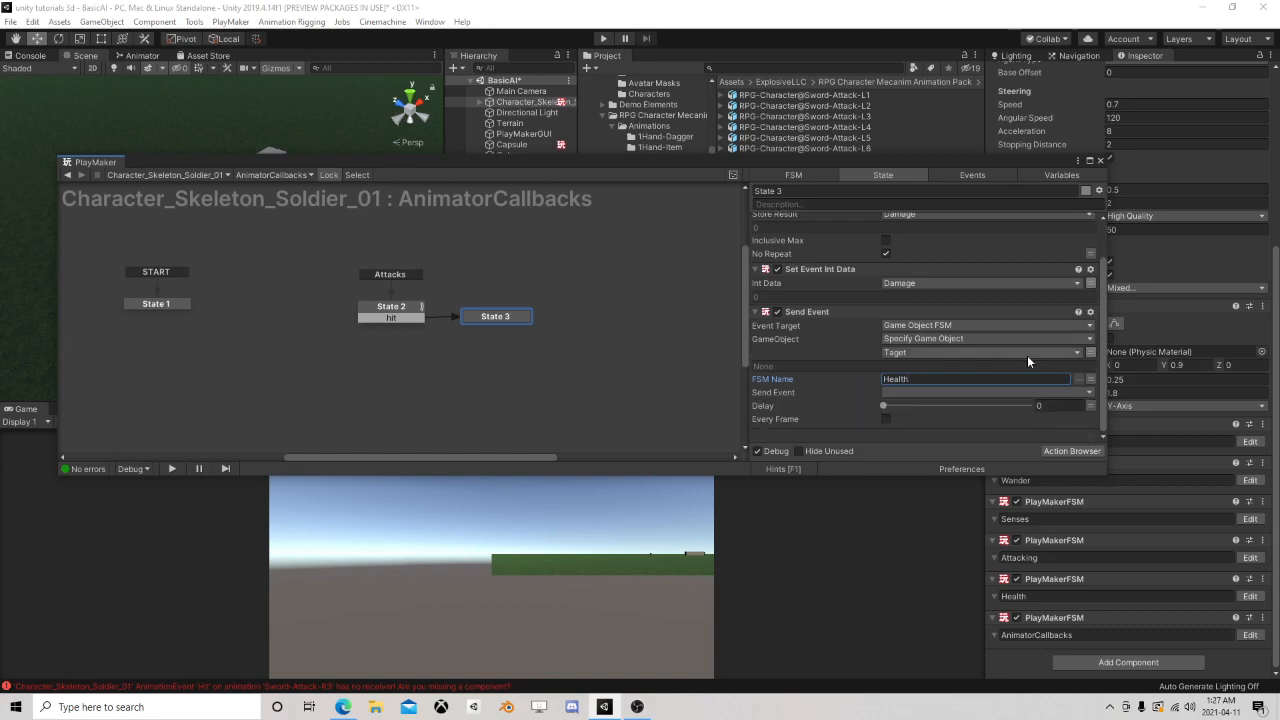
{"action": "left_click", "coordinate": [977, 394]}
{"action": "mouse_move", "coordinate": [972, 426]}
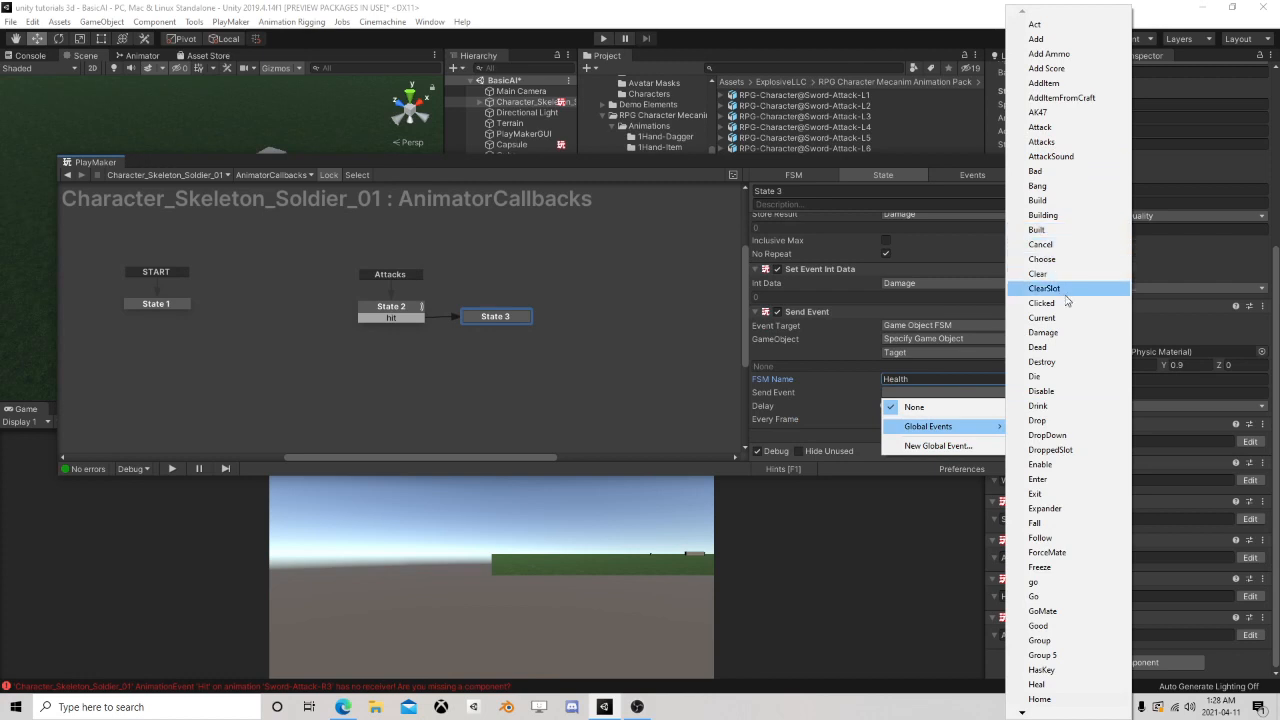
{"action": "left_click", "coordinate": [1070, 332]}
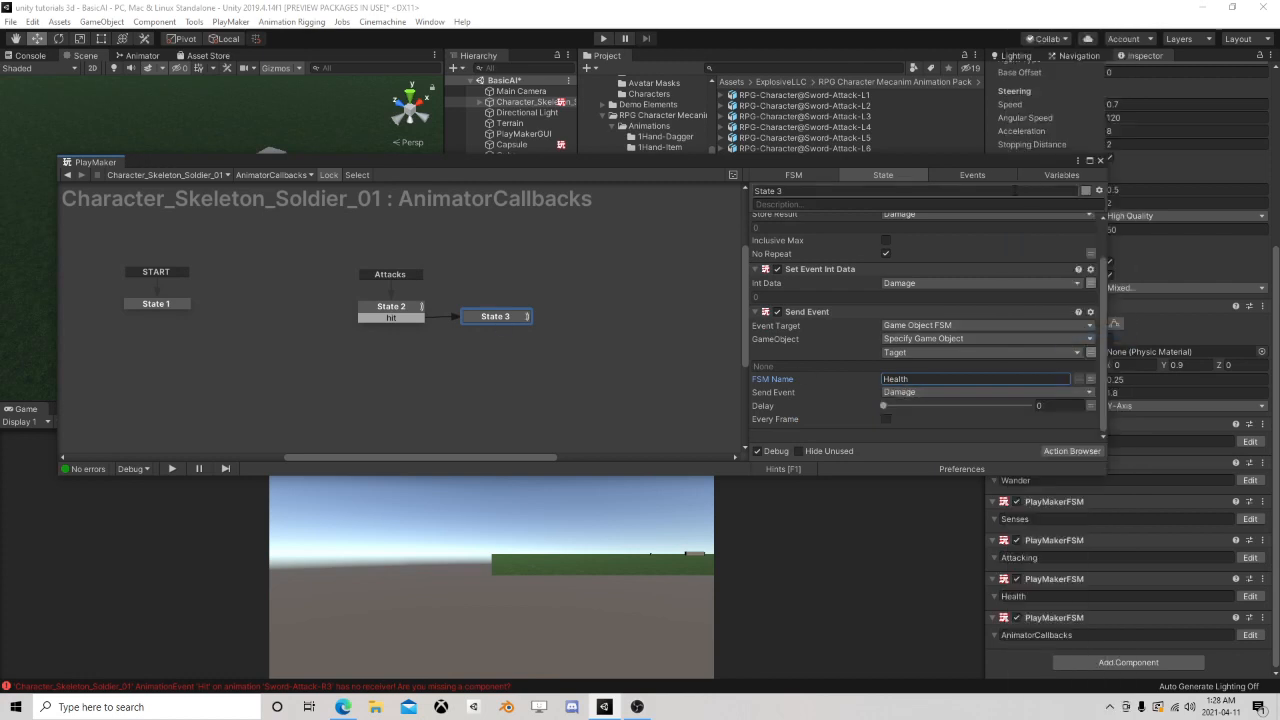
- Open the Capsule's Health FSM and add a State 2 with a global transition for the Damage event
{"action": "left_click", "coordinate": [1101, 161]}
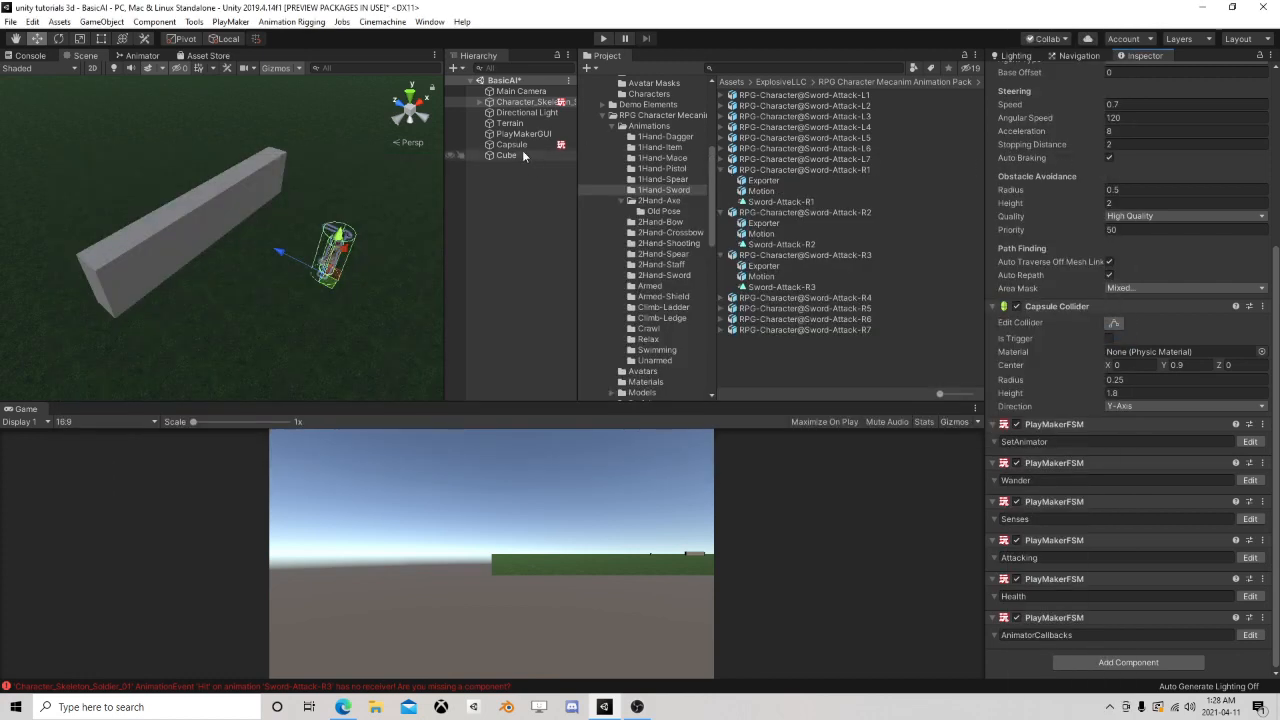
{"action": "left_click", "coordinate": [520, 146]}
{"action": "left_click", "coordinate": [1249, 556]}
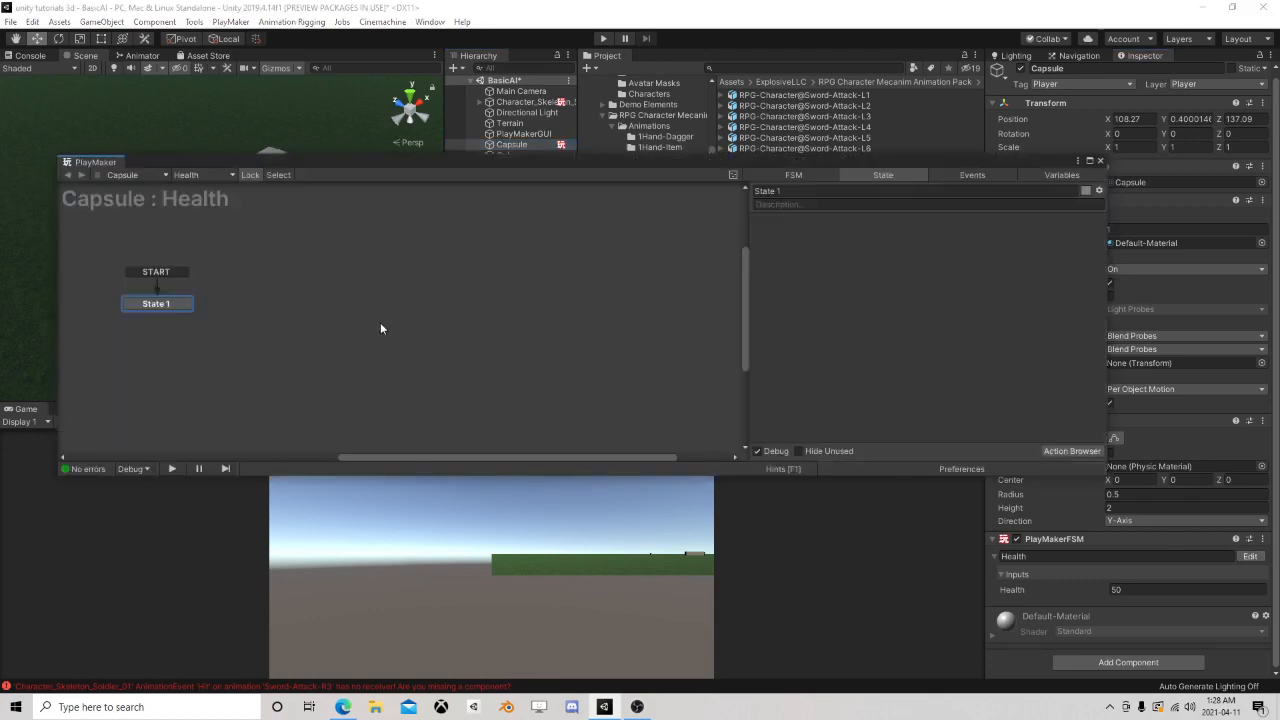
{"action": "right_click", "coordinate": [350, 301]}
{"action": "left_click", "coordinate": [369, 308]}
{"action": "right_click", "coordinate": [369, 309]}
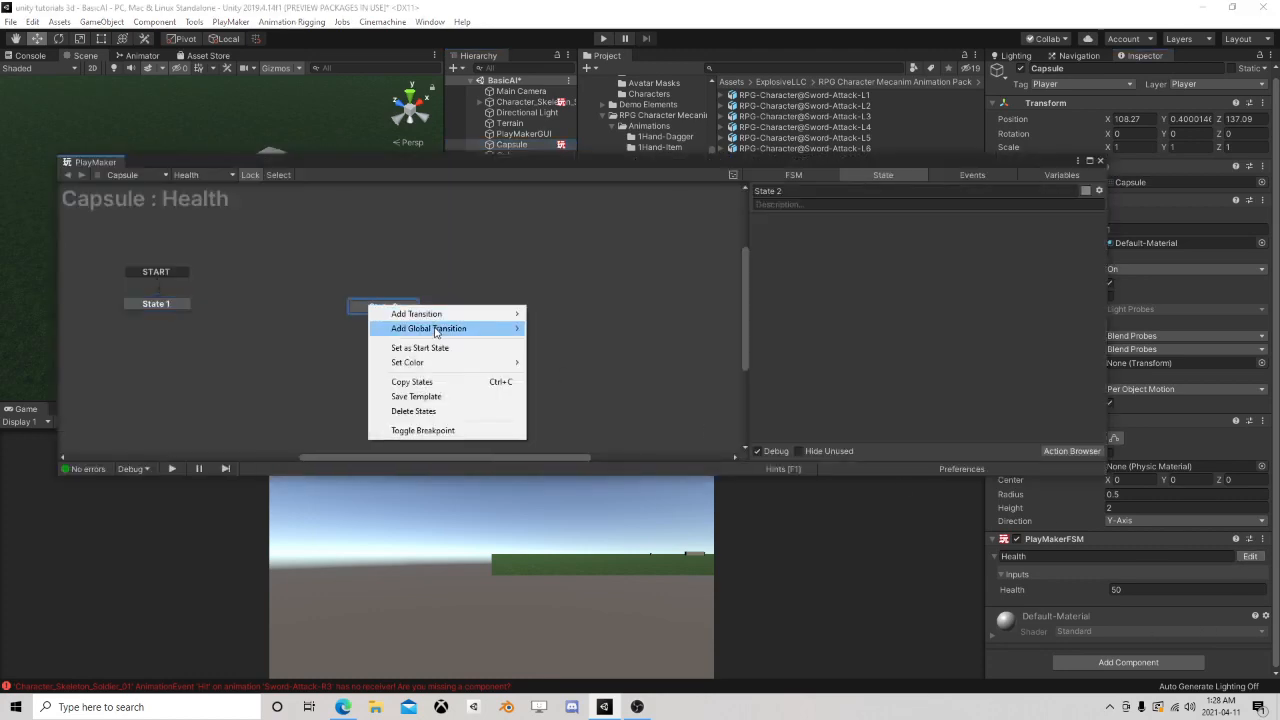
{"action": "mouse_move", "coordinate": [440, 328]}
{"action": "mouse_move", "coordinate": [579, 360]}
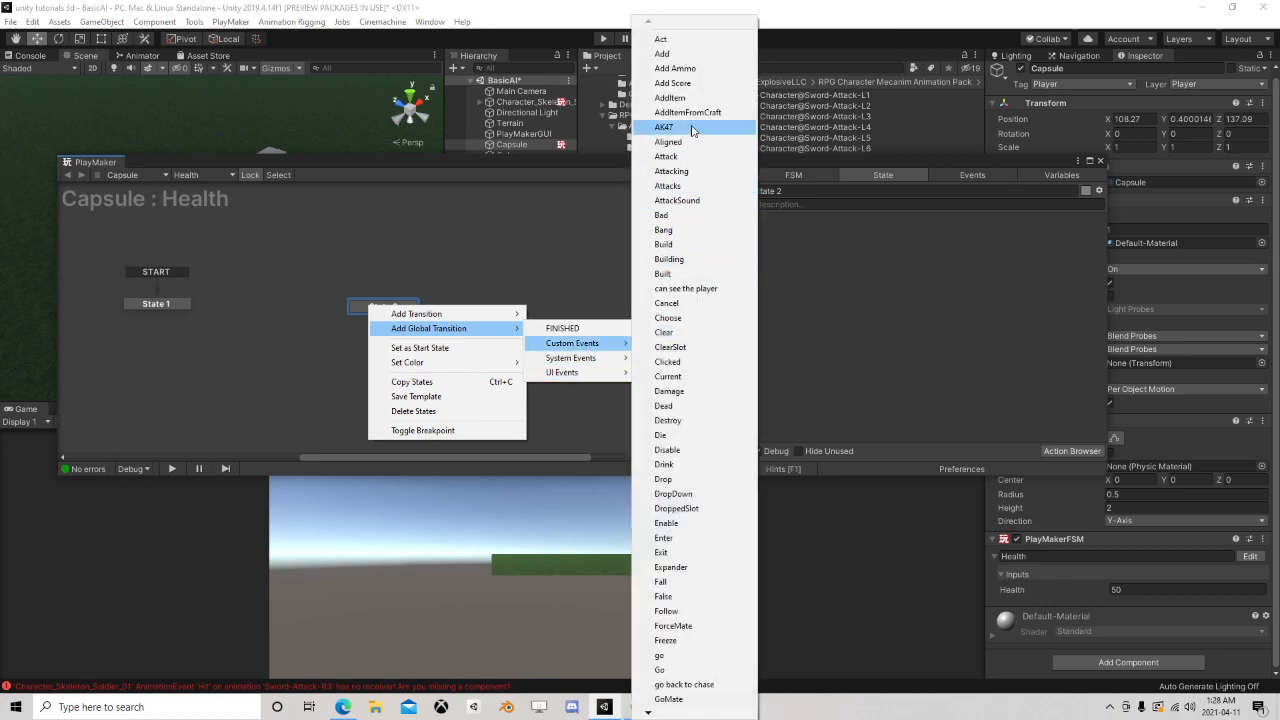
{"action": "left_click", "coordinate": [688, 391]}
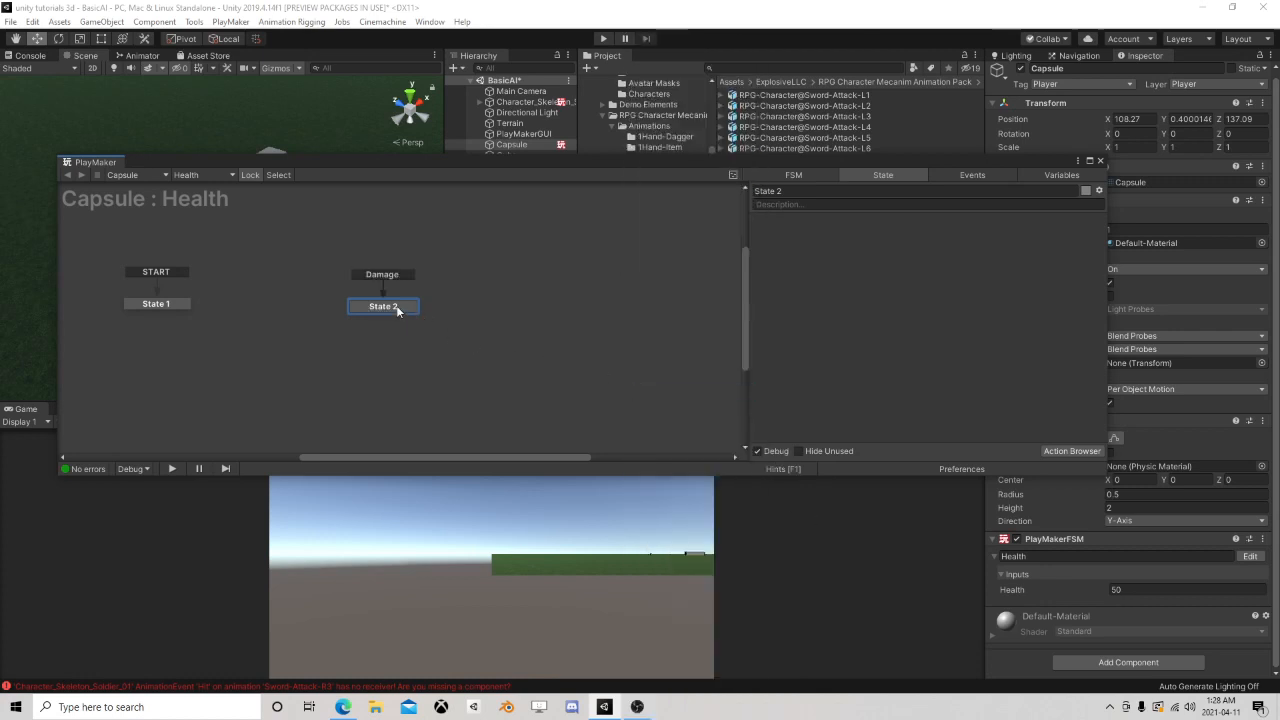
- Add a Get Event Int Data action to State 2 and store its value in a new variable named Damage
{"action": "left_click", "coordinate": [1063, 452]}
{"action": "type", "text": "get event"}
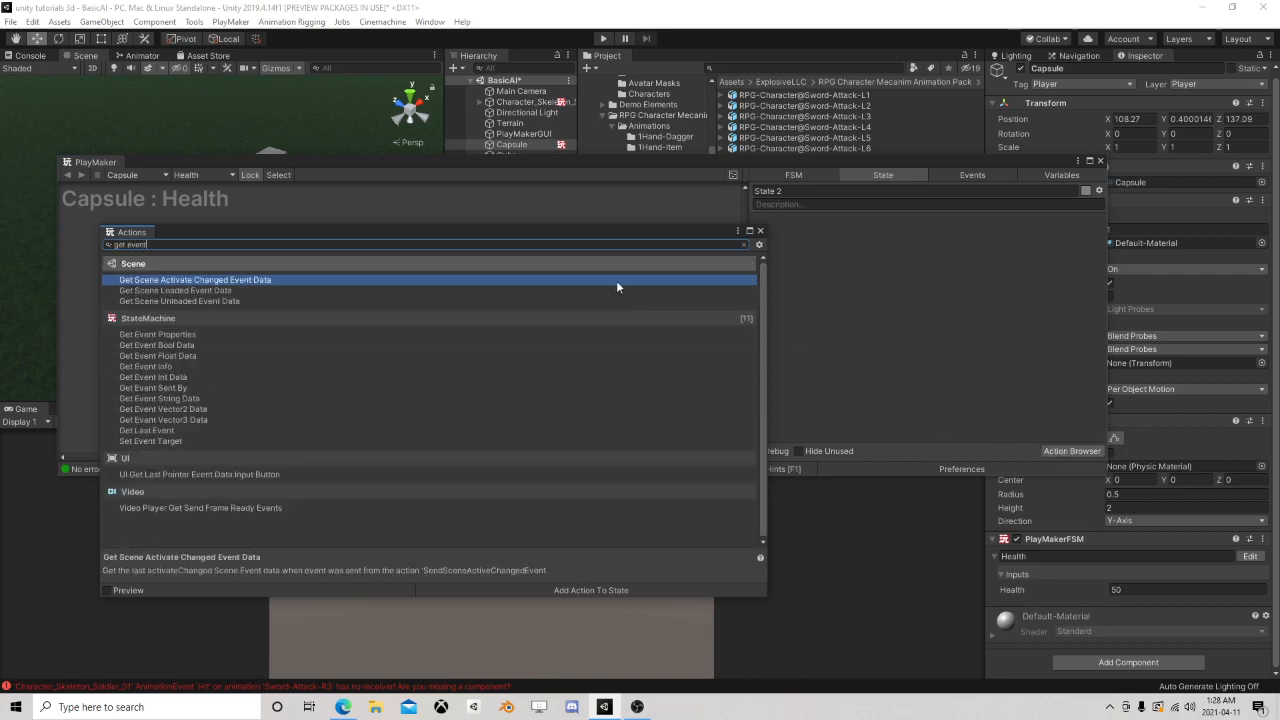
{"action": "left_click", "coordinate": [171, 367]}
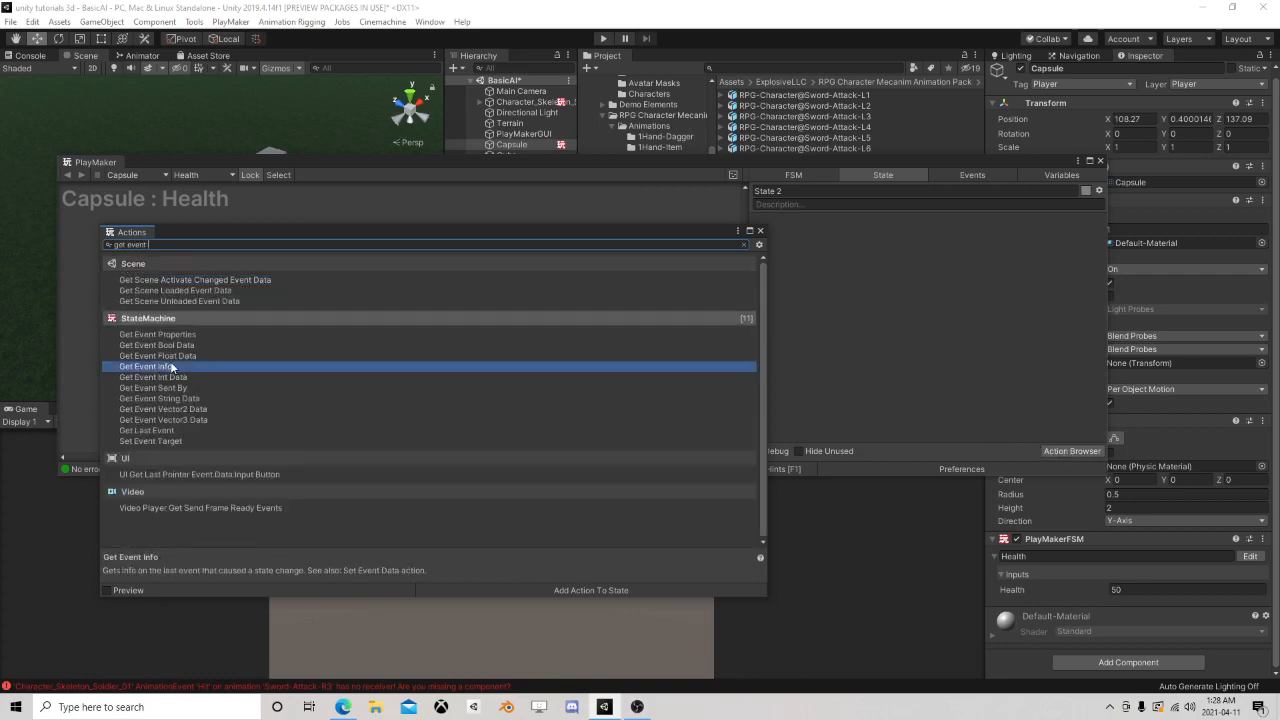
{"action": "double_click", "coordinate": [176, 379]}
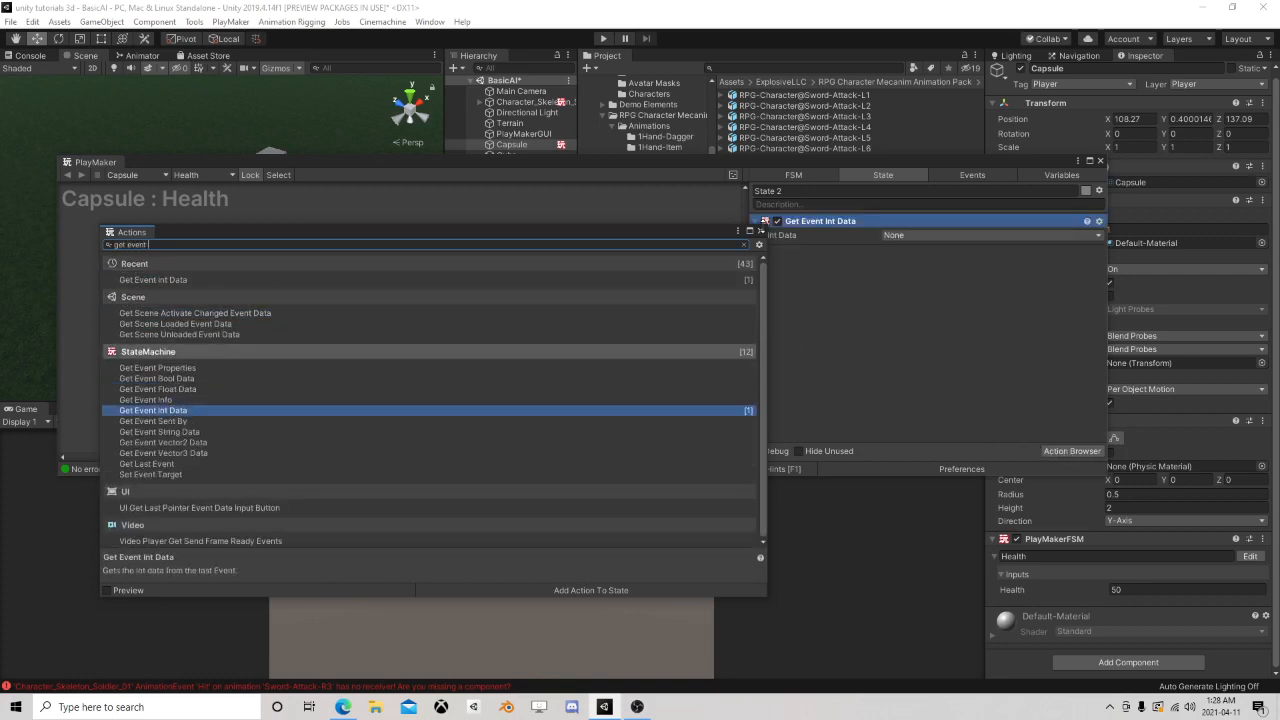
{"action": "left_click", "coordinate": [838, 242]}
{"action": "left_click", "coordinate": [901, 234]}
{"action": "left_click", "coordinate": [935, 285]}
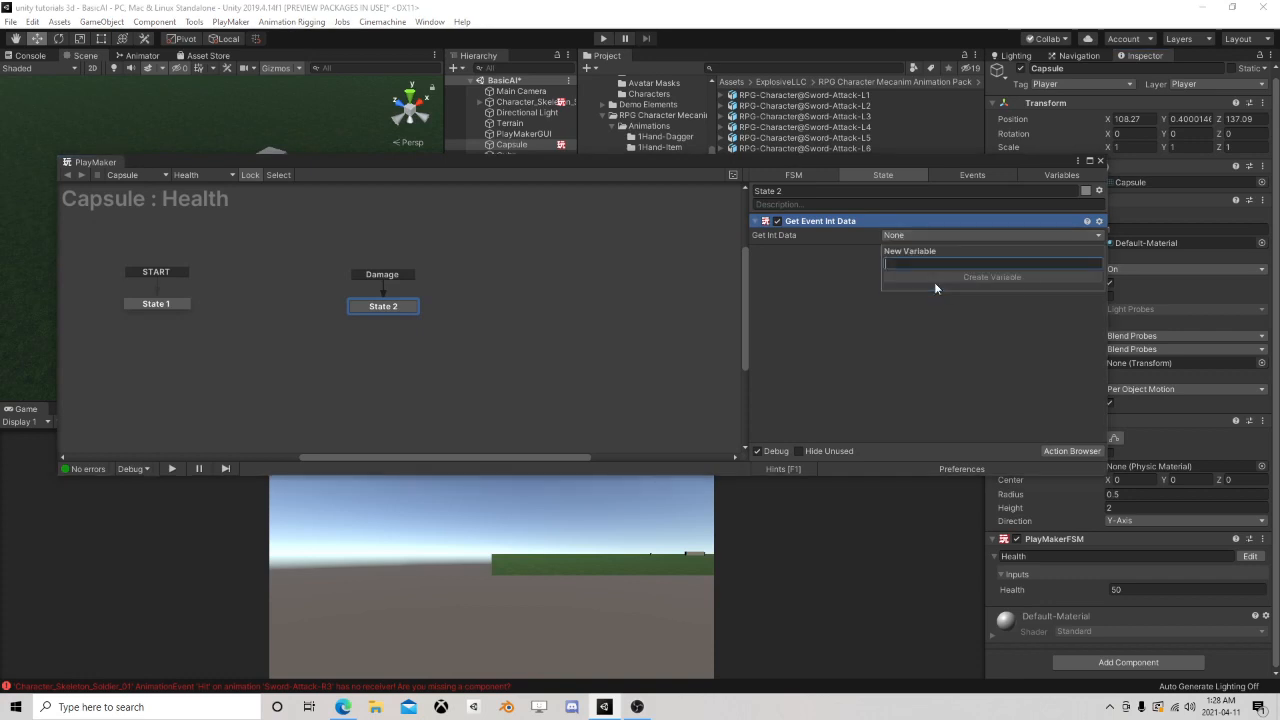
{"action": "type", "text": "Damage"}
{"action": "left_click", "coordinate": [934, 277]}
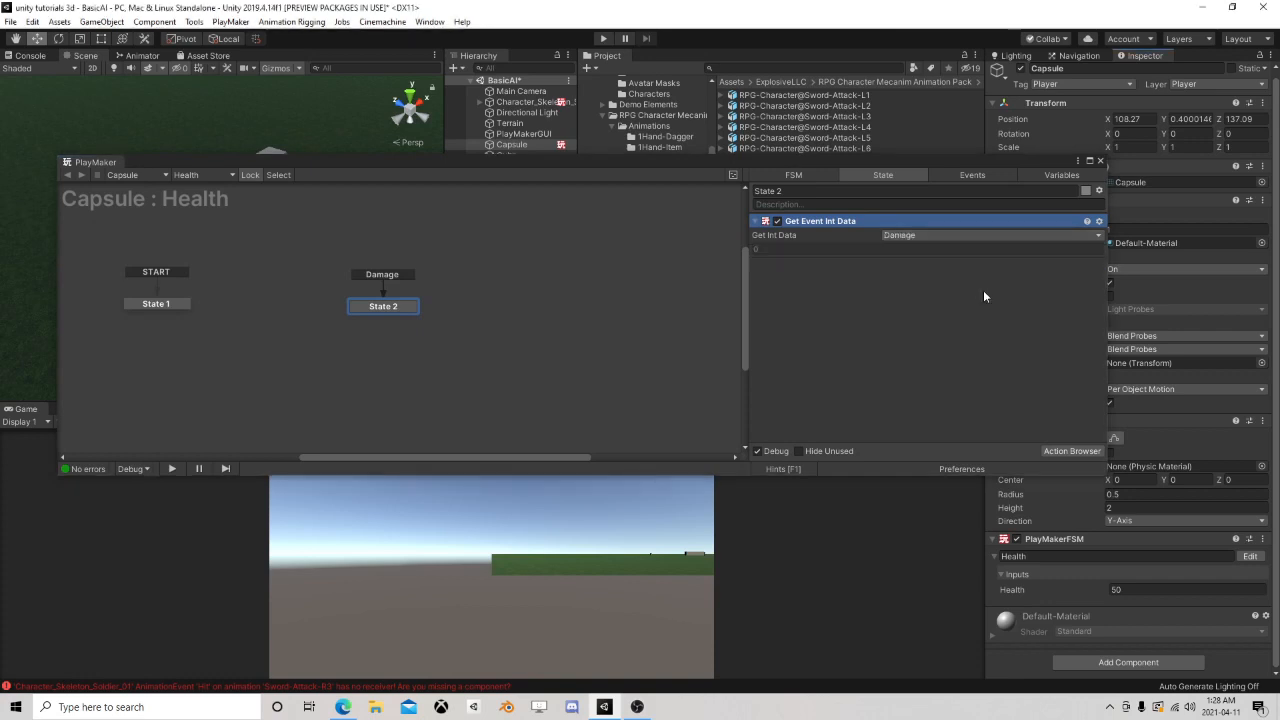
- Add an Int Subtract action to State 2 and place it after Get Event Int Data
{"action": "left_click", "coordinate": [1070, 451]}
{"action": "type", "text": "int"}
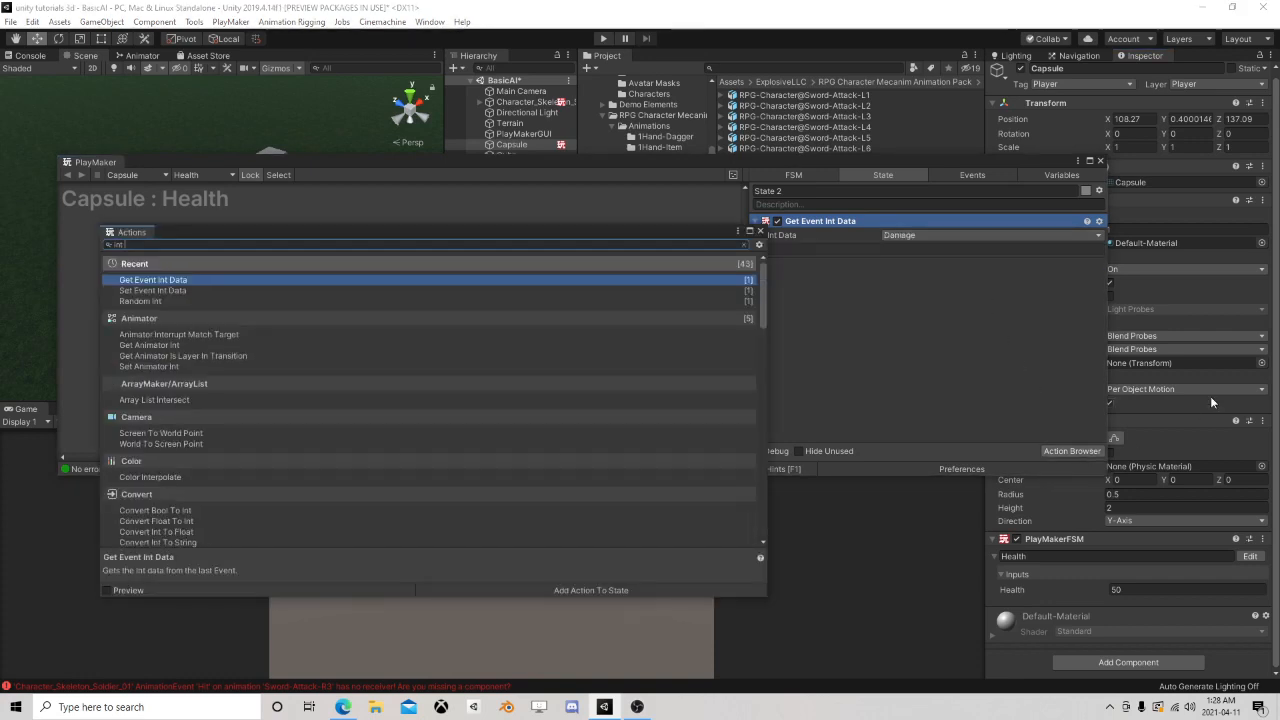
{"action": "type", "text": " subr"}
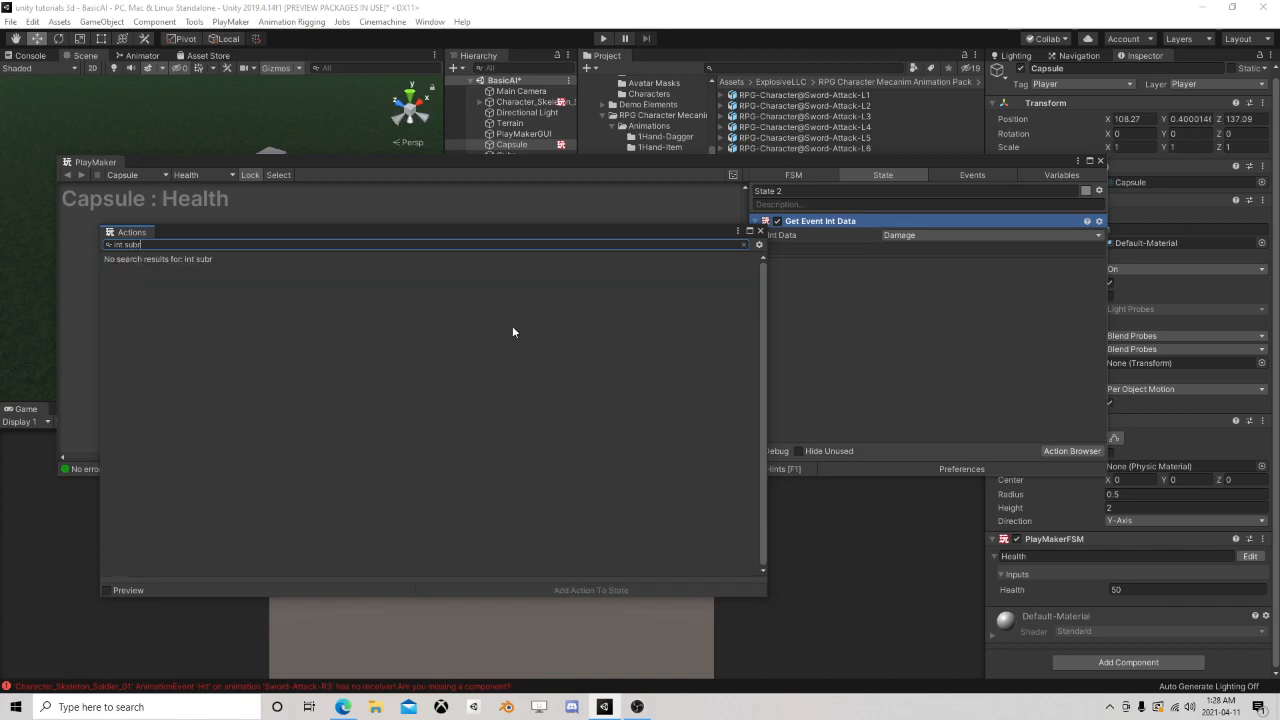
{"action": "key", "text": "BackSpace"}
{"action": "double_click", "coordinate": [162, 280]}
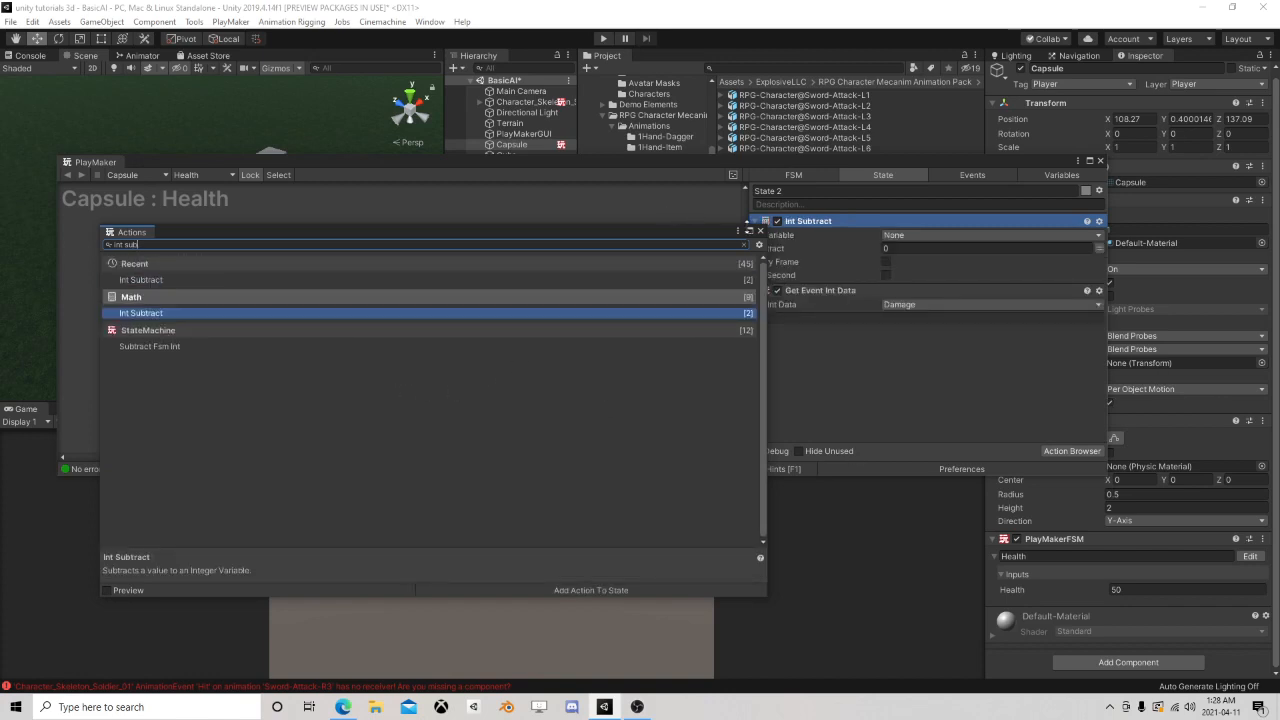
{"action": "left_click", "coordinate": [760, 231]}
{"action": "left_click_drag", "start_coordinate": [811, 226], "coordinate": [855, 355]}
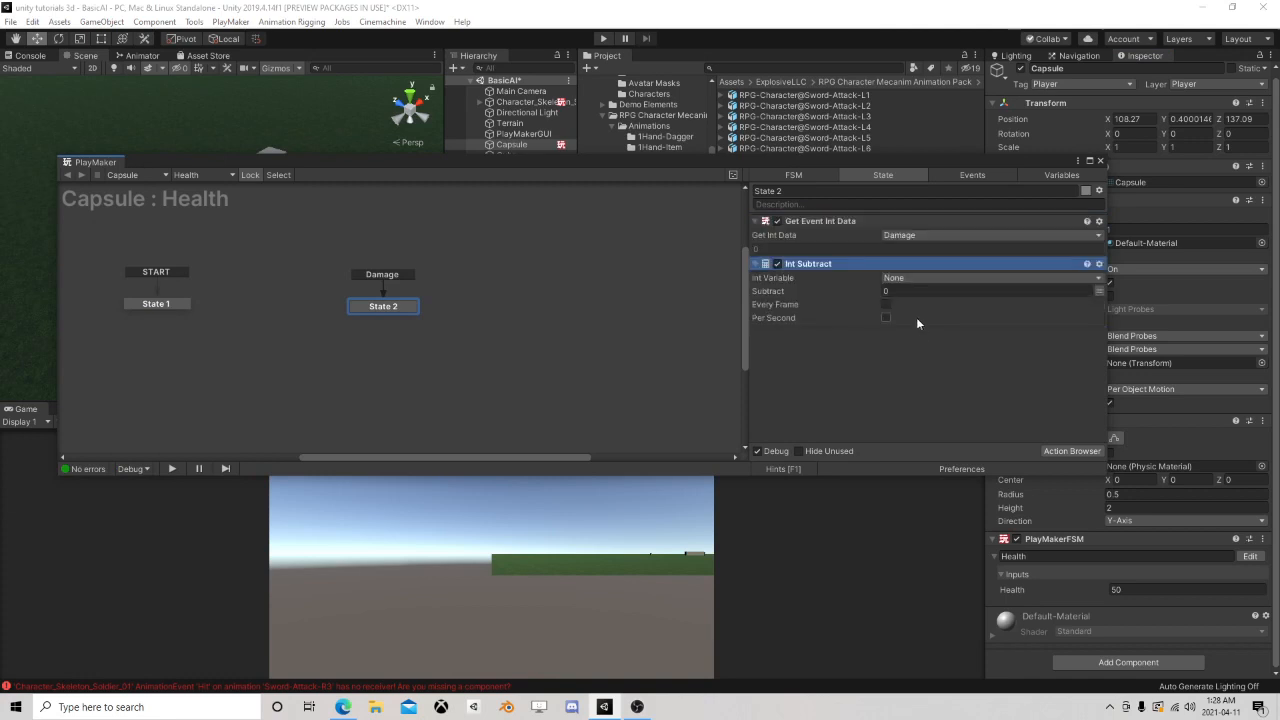
- Make Int Subtract deduct the Damage variable from the Health variable
{"action": "left_click", "coordinate": [911, 280]}
{"action": "left_click", "coordinate": [912, 320]}
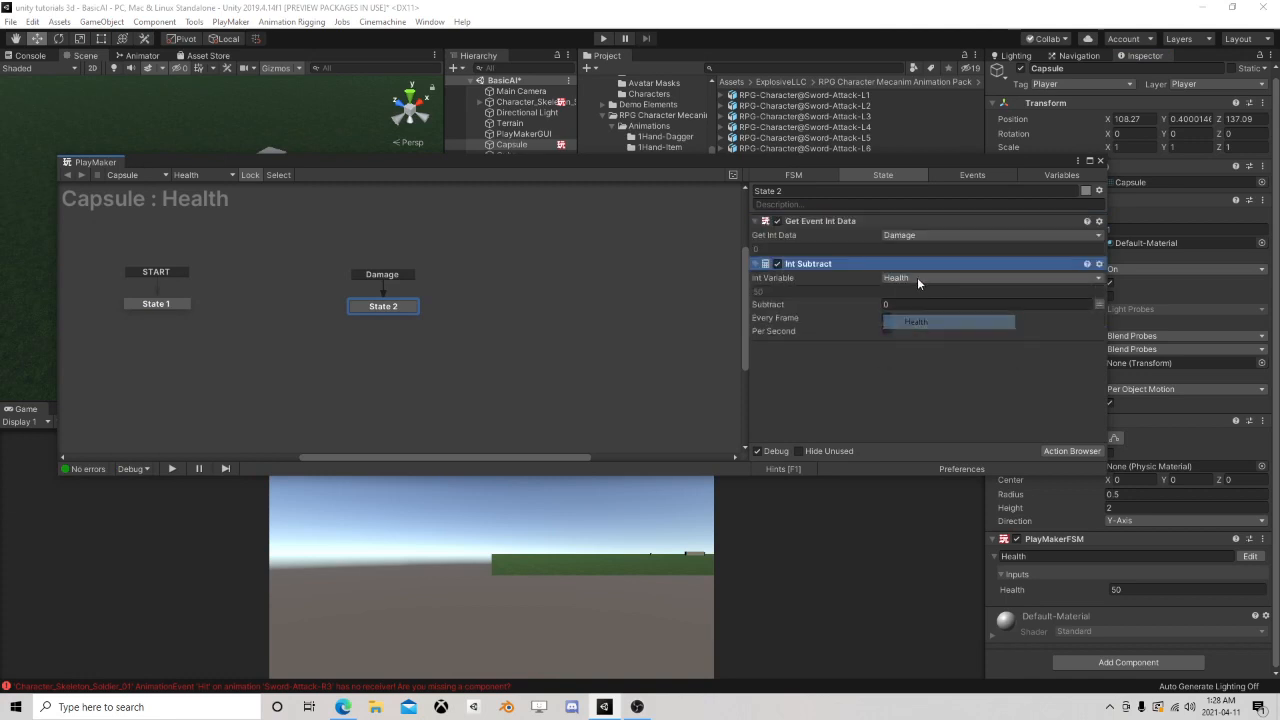
{"action": "left_click", "coordinate": [1098, 305]}
{"action": "left_click", "coordinate": [900, 332]}
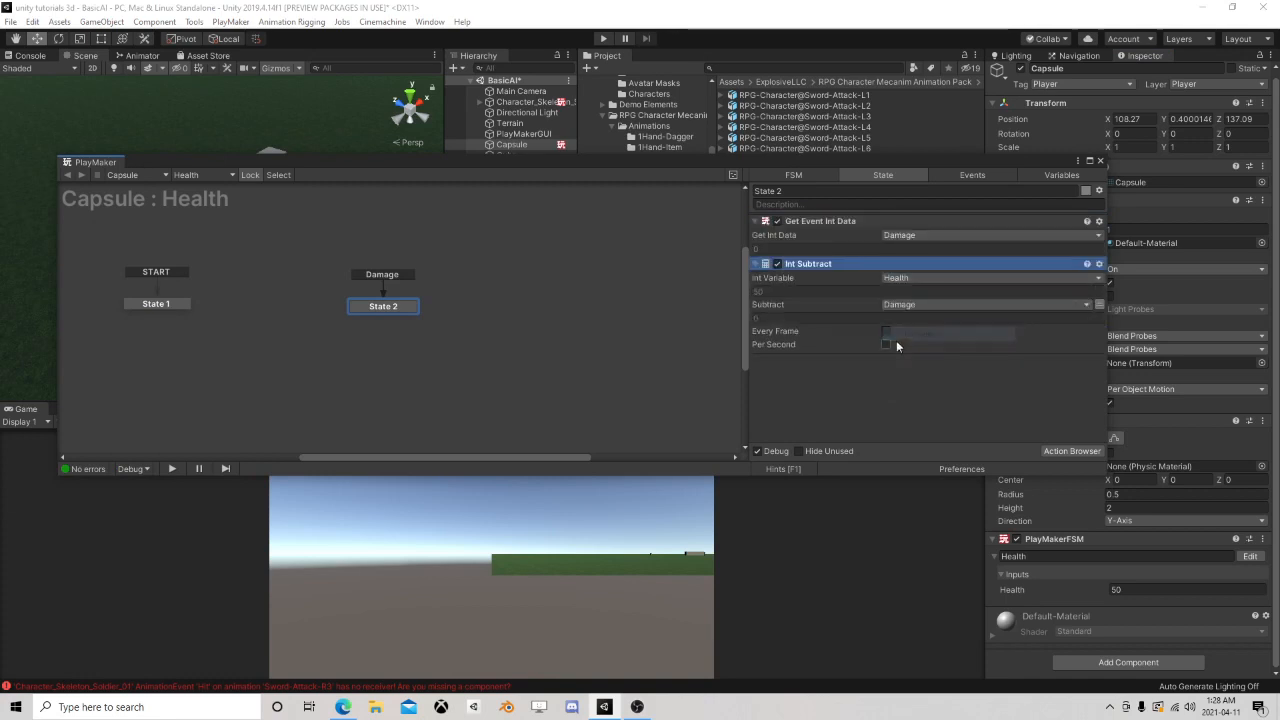
- Add an Int Compare action to State 2 and place it after Int Subtract
{"action": "left_click", "coordinate": [1068, 451]}
{"action": "type", "text": "int com"}
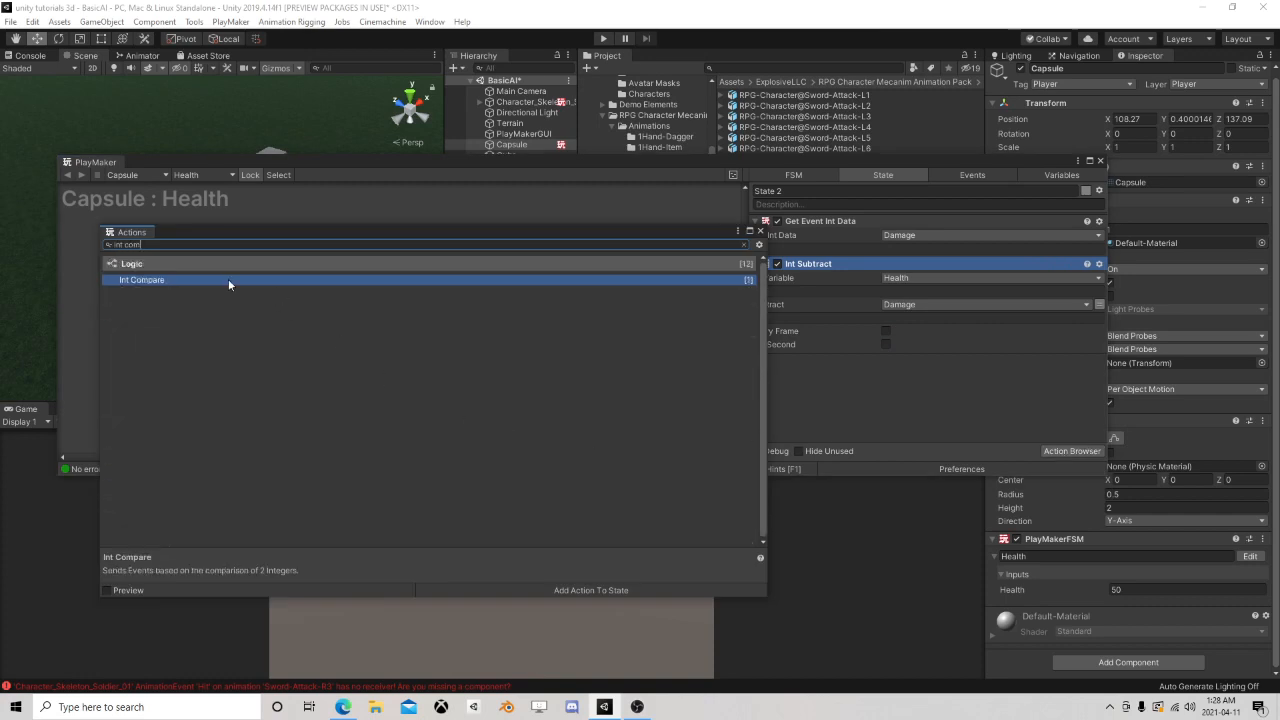
{"action": "double_click", "coordinate": [228, 279]}
{"action": "left_click", "coordinate": [759, 234]}
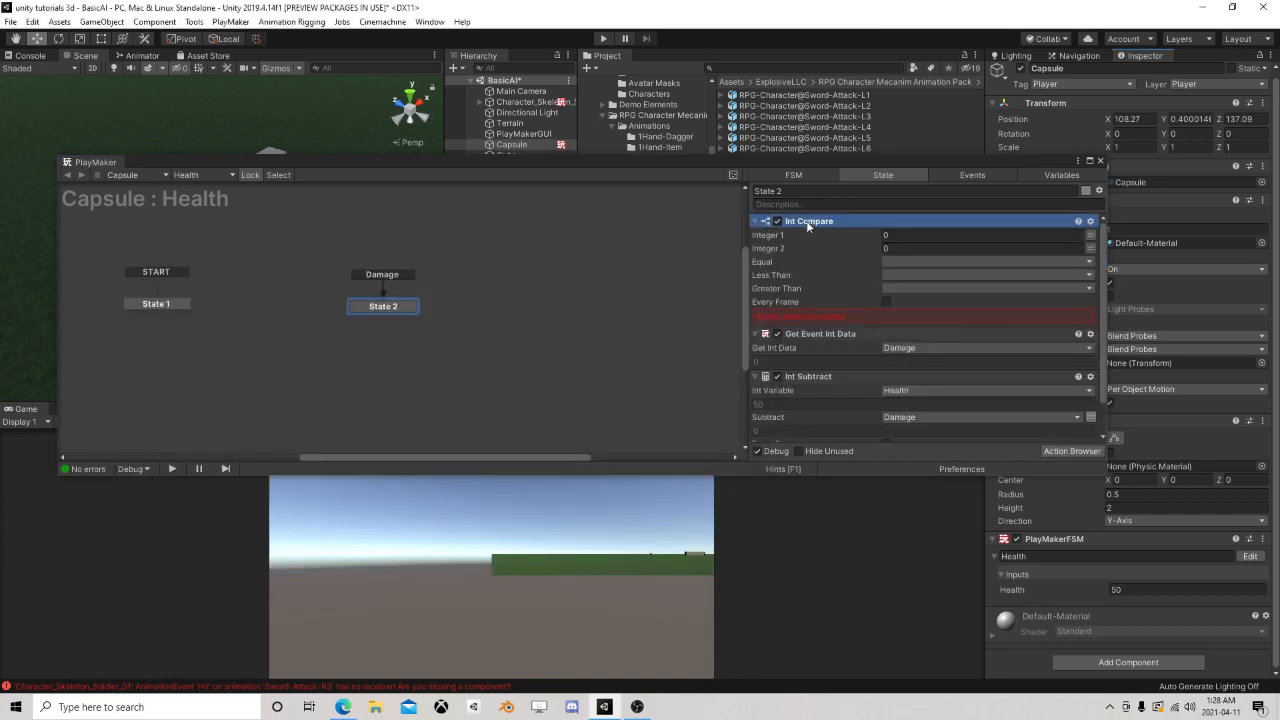
{"action": "left_click_drag", "start_coordinate": [808, 222], "coordinate": [831, 449]}
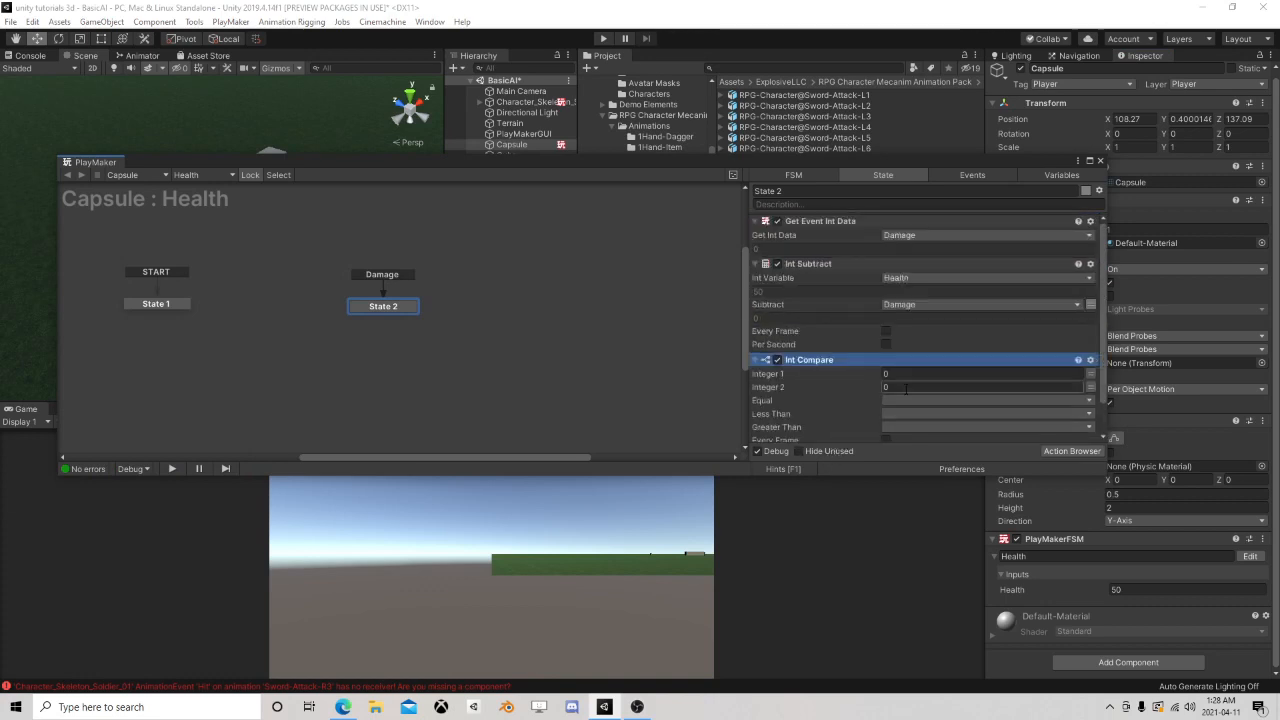
- Make Int Compare check the Health variable against 0 and send a new event named Dead when they are equal
{"action": "left_click", "coordinate": [1090, 373]}
{"action": "left_click", "coordinate": [975, 374]}
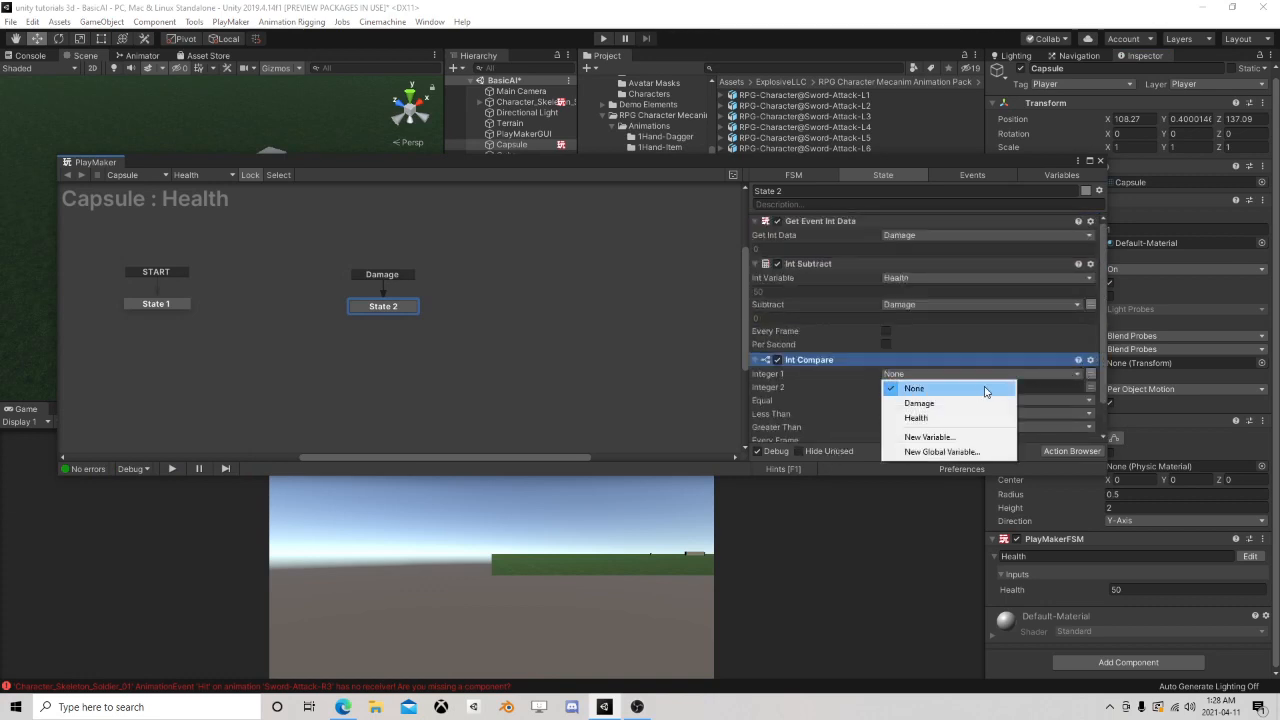
{"action": "left_click", "coordinate": [916, 417]}
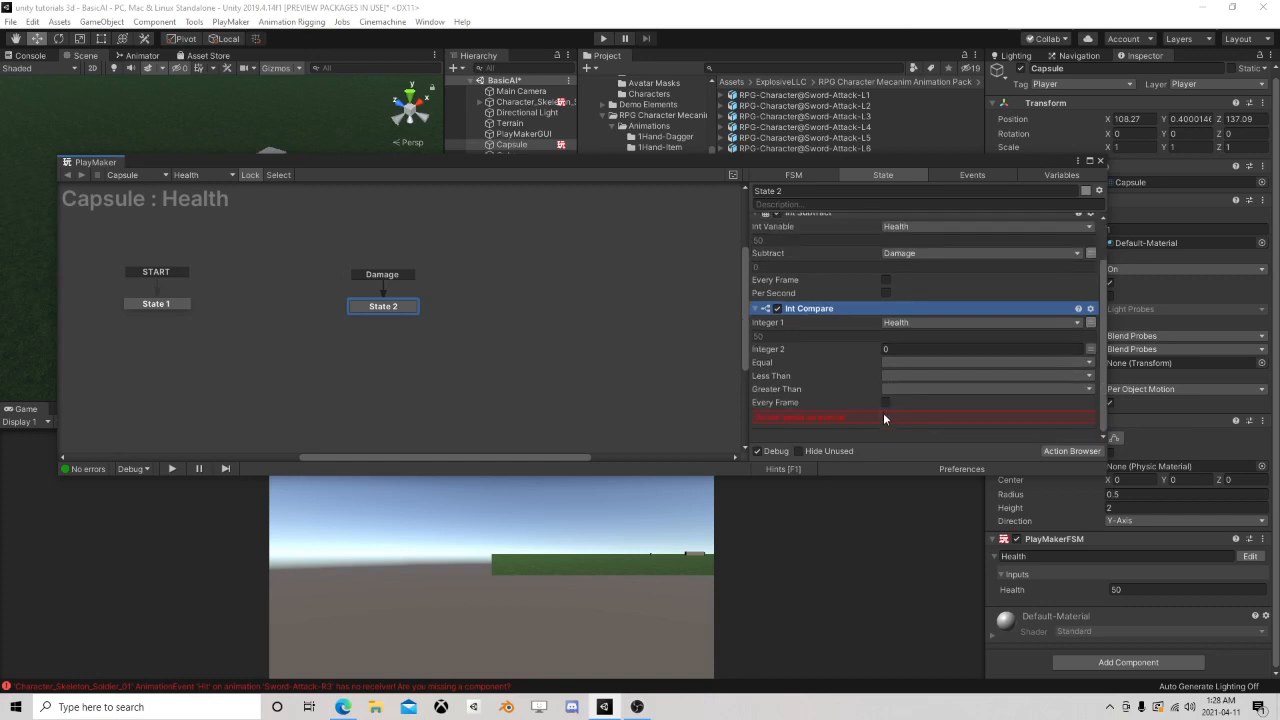
{"action": "left_click", "coordinate": [887, 376]}
{"action": "left_click", "coordinate": [920, 452]}
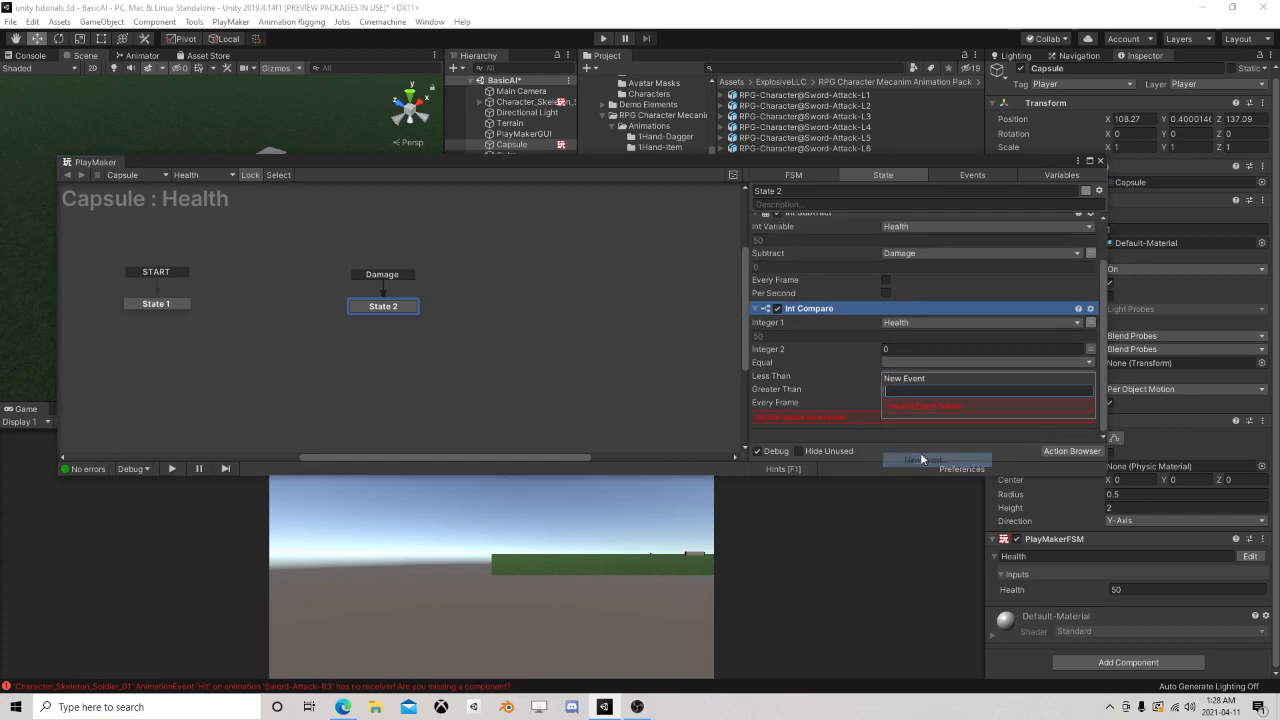
{"action": "type", "text": "Dead"}
{"action": "key", "text": "Return"}
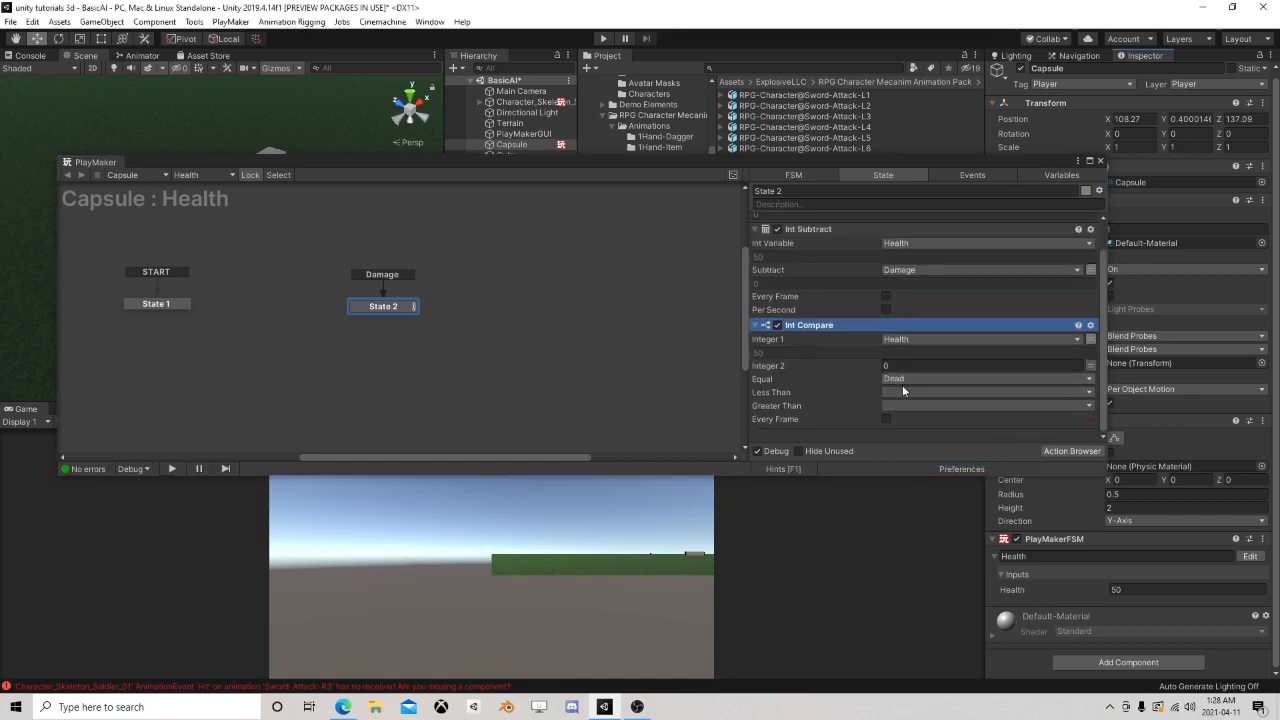
- Make Int Compare also send Dead when Health is less than 0, and link State 2's Dead transition to a new State 3
{"action": "left_click", "coordinate": [902, 392]}
{"action": "left_click", "coordinate": [930, 434]}
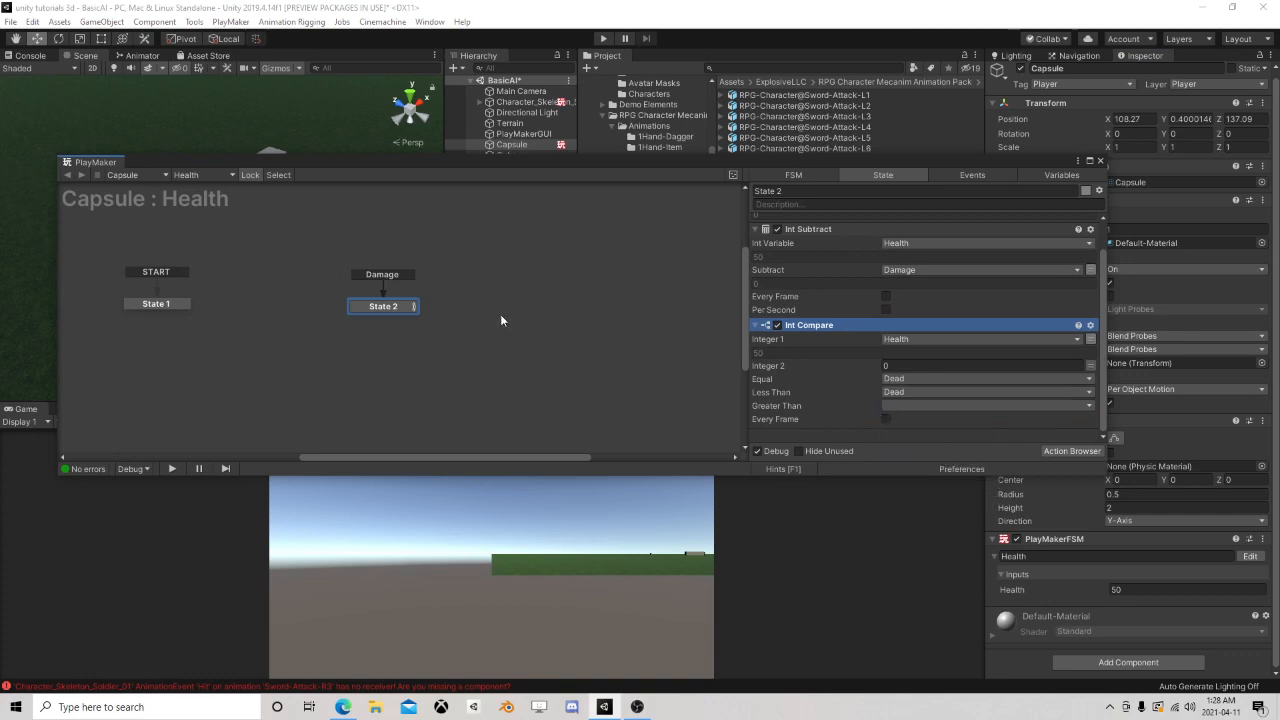
{"action": "right_click", "coordinate": [384, 306]}
{"action": "mouse_move", "coordinate": [430, 313]}
{"action": "left_click", "coordinate": [575, 331]}
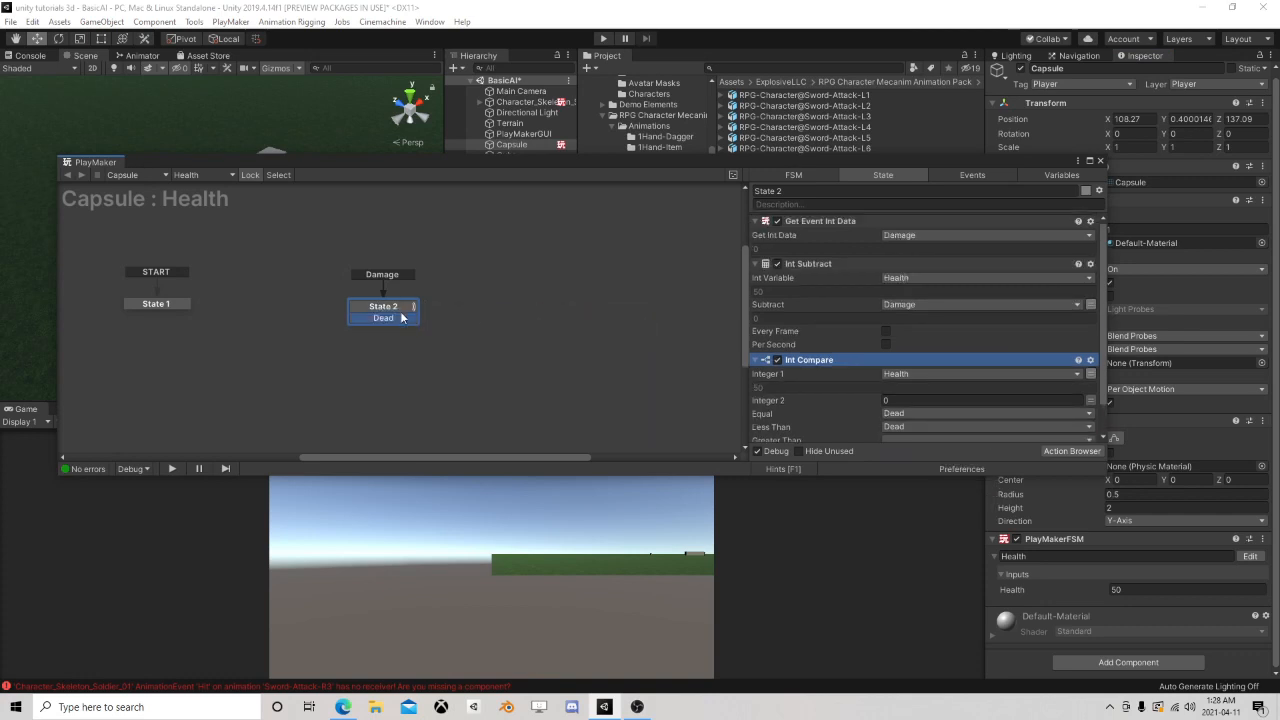
{"action": "left_click_drag", "start_coordinate": [401, 317], "coordinate": [508, 313]}
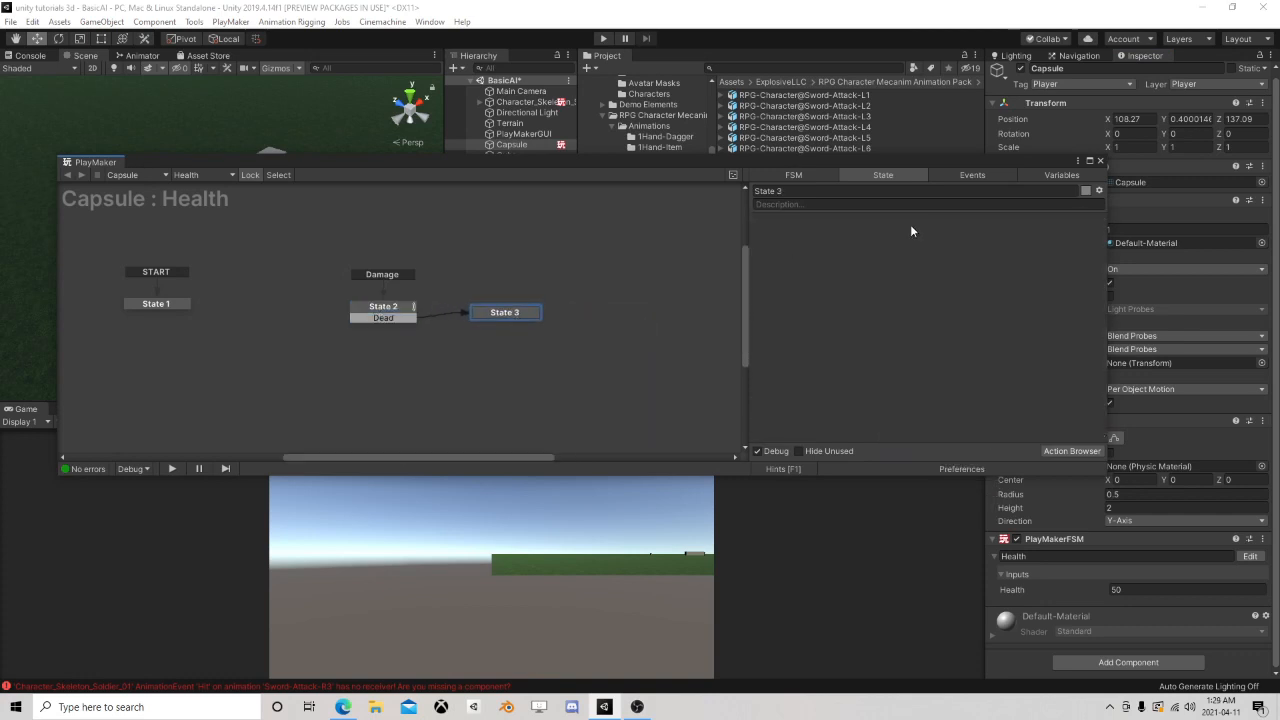
- Try a Block Events action in State 3 with its condition set to Until Event
{"action": "left_click", "coordinate": [1053, 451]}
{"action": "type", "text": "blo"}
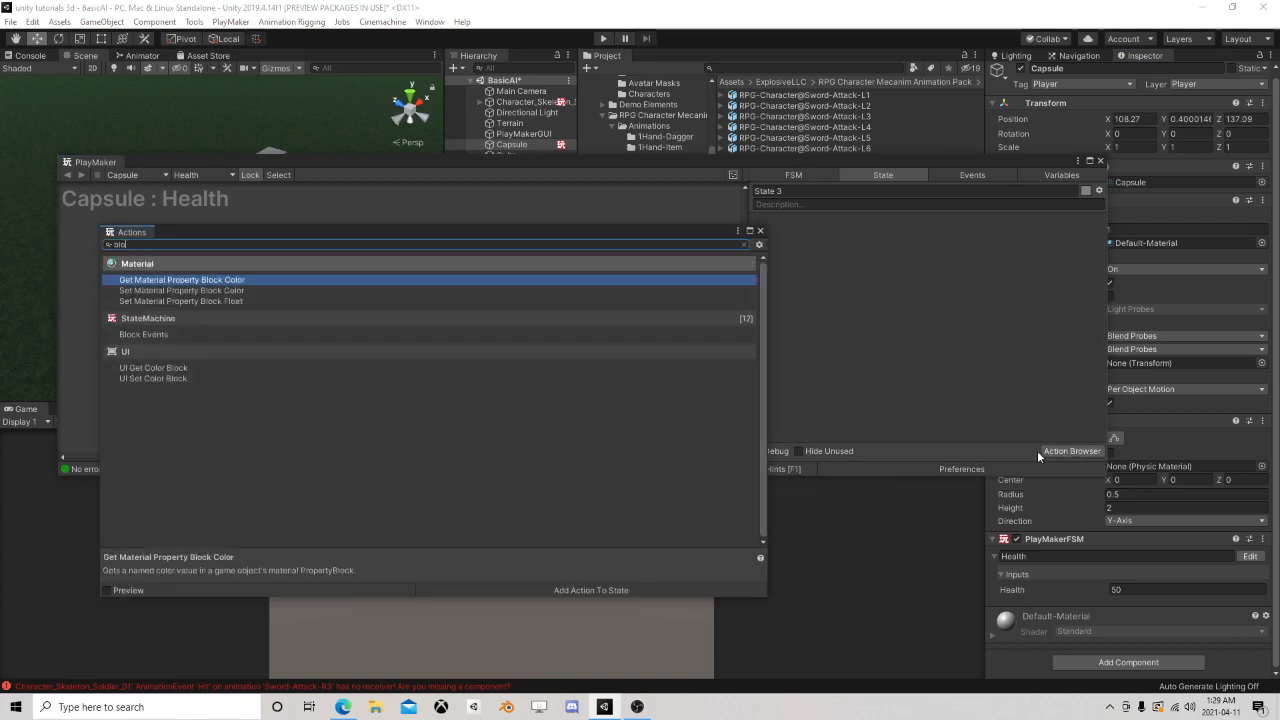
{"action": "double_click", "coordinate": [143, 334]}
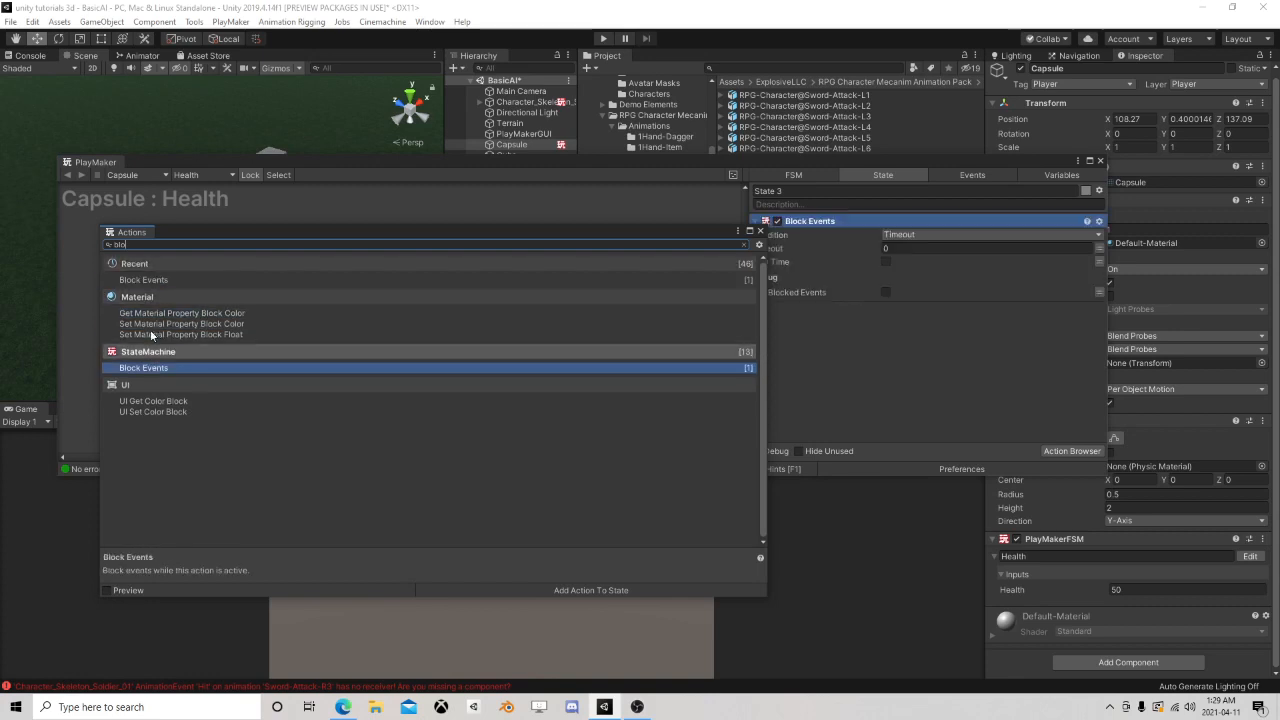
{"action": "left_click", "coordinate": [760, 232]}
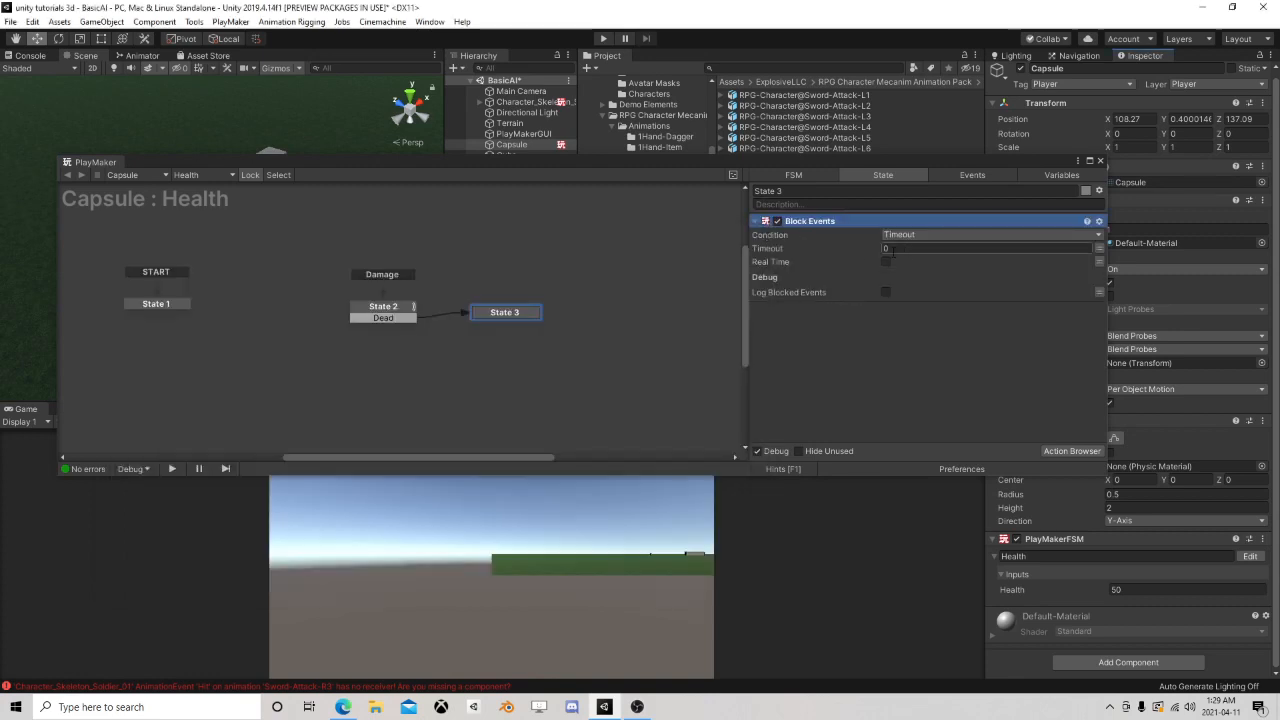
{"action": "left_click", "coordinate": [897, 236]}
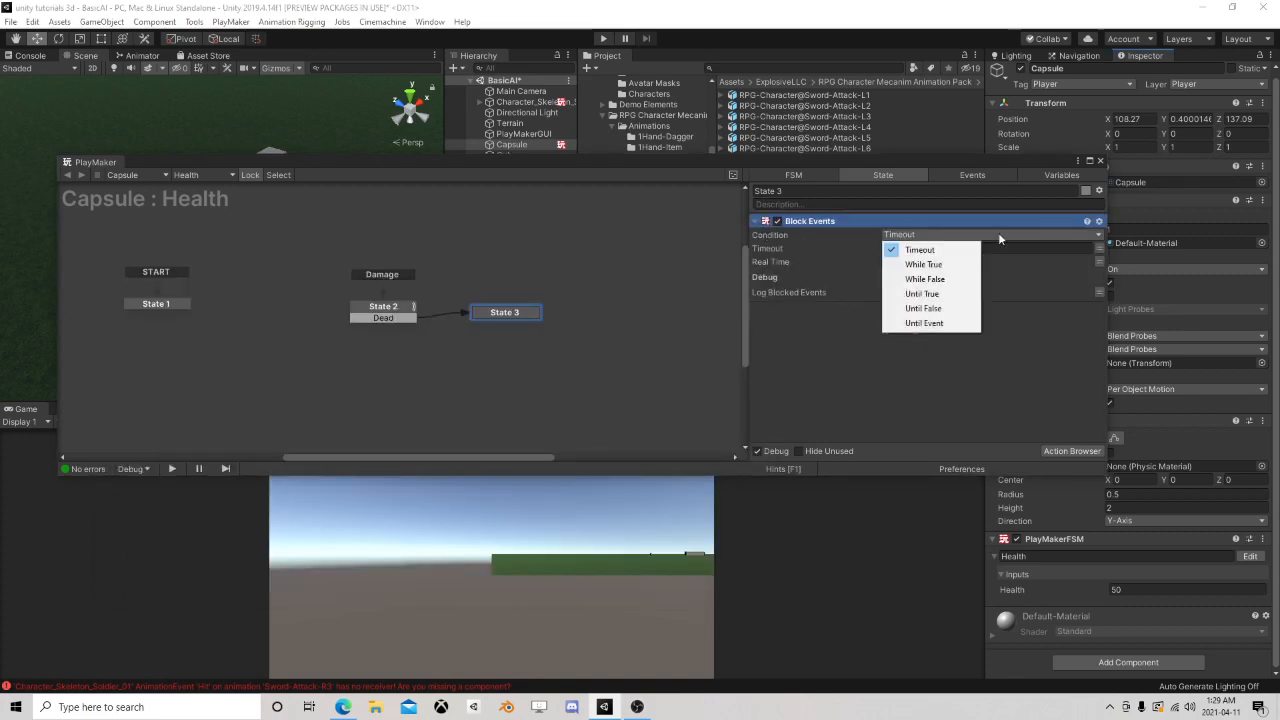
{"action": "left_click", "coordinate": [943, 323]}
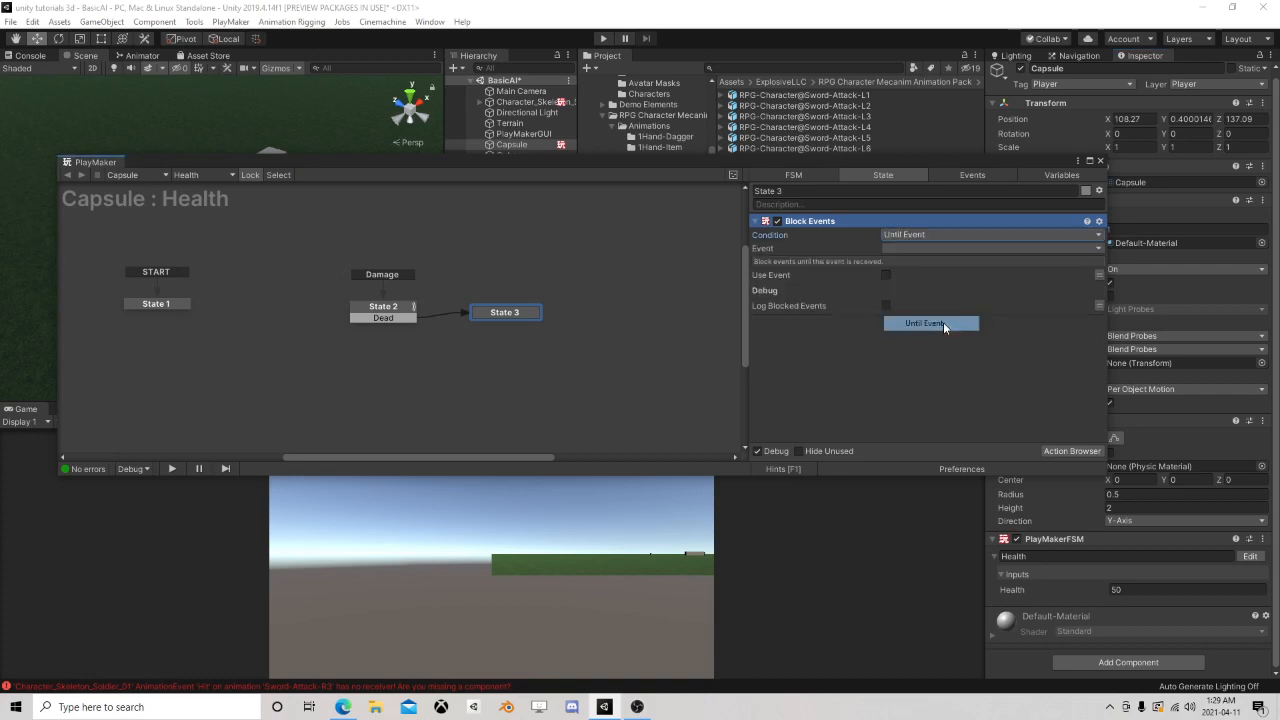
- Try the Until True and Timeout conditions for Block Events, and remove the action from State 3
{"action": "left_click", "coordinate": [914, 248]}
{"action": "left_click", "coordinate": [875, 311]}
{"action": "left_click", "coordinate": [908, 235]}
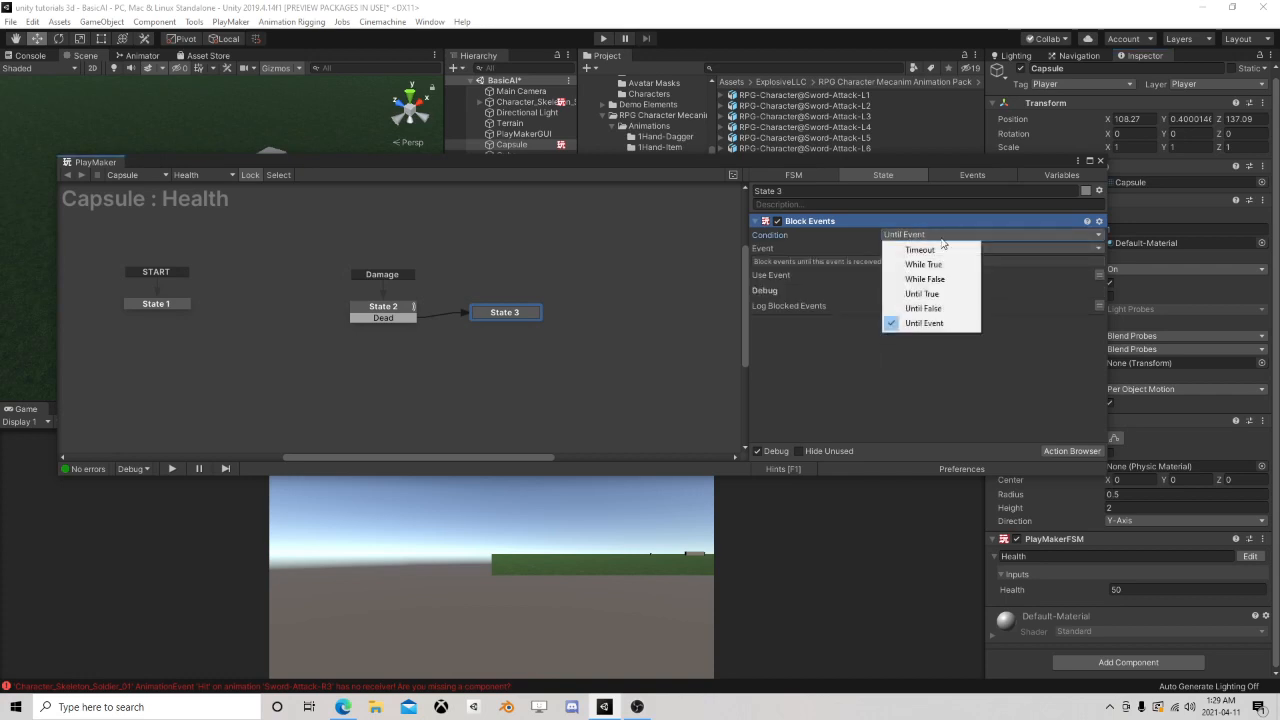
{"action": "left_click", "coordinate": [922, 294]}
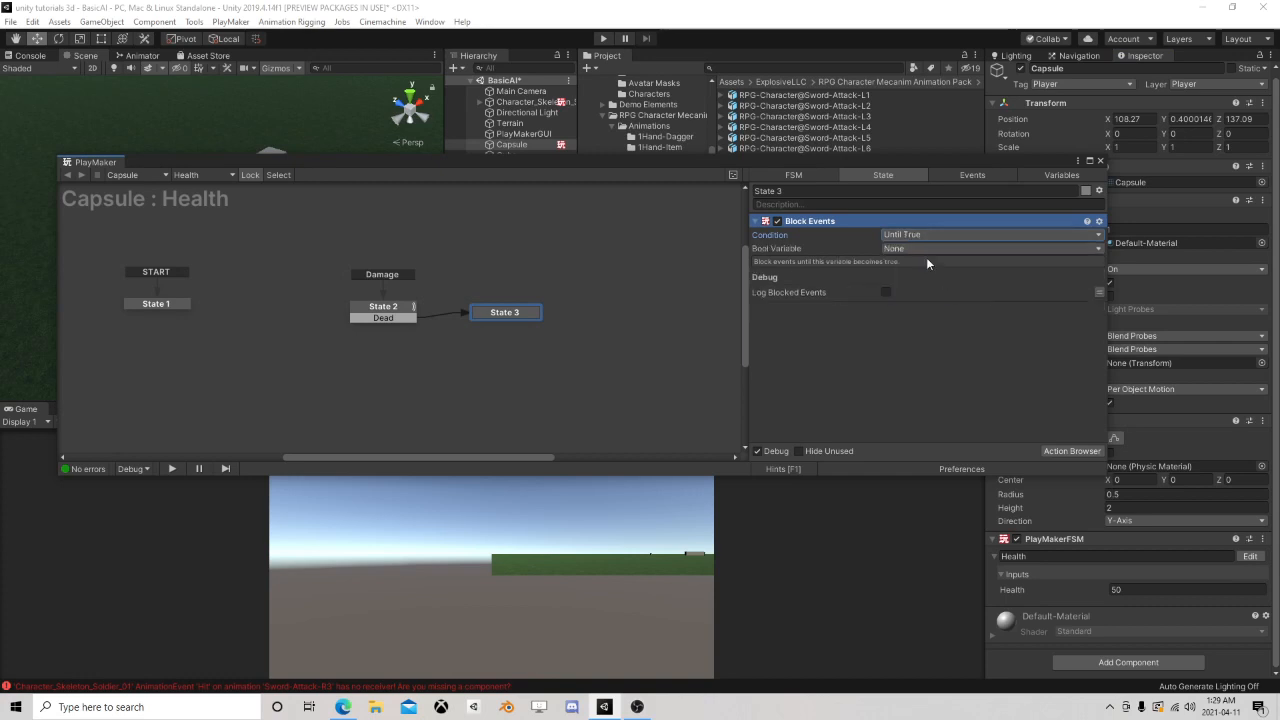
{"action": "left_click", "coordinate": [909, 232]}
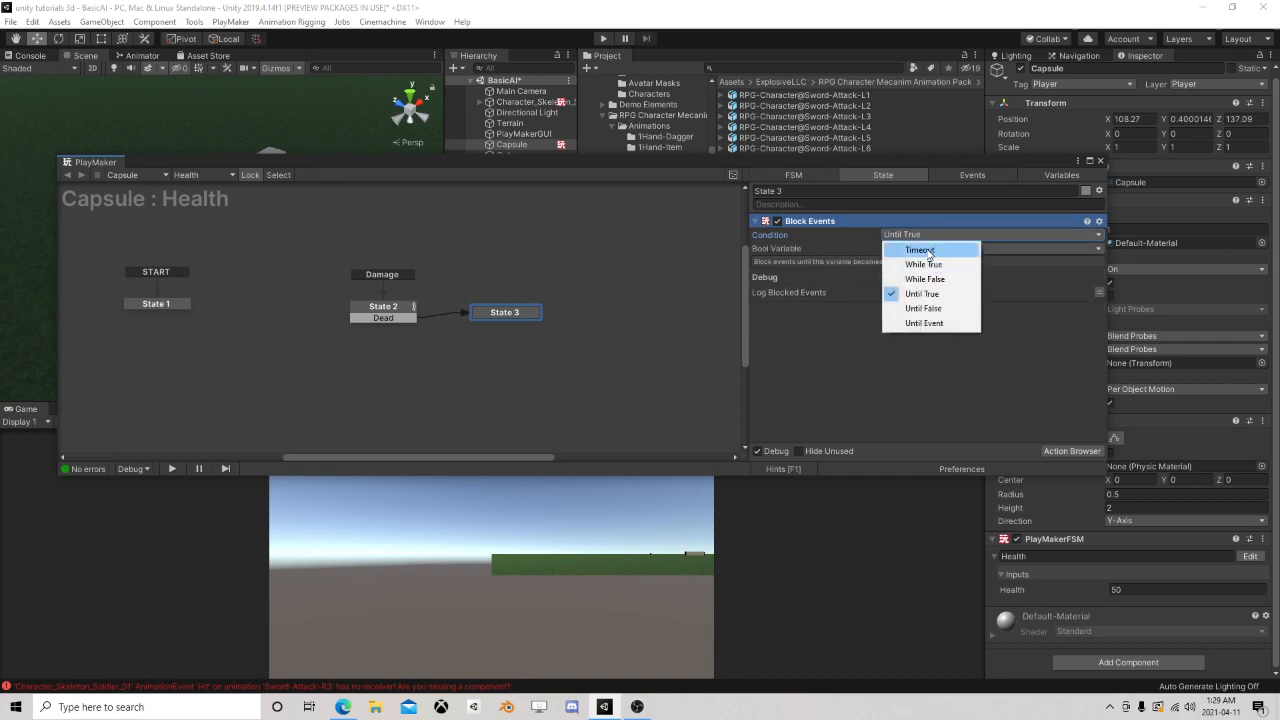
{"action": "left_click", "coordinate": [918, 250]}
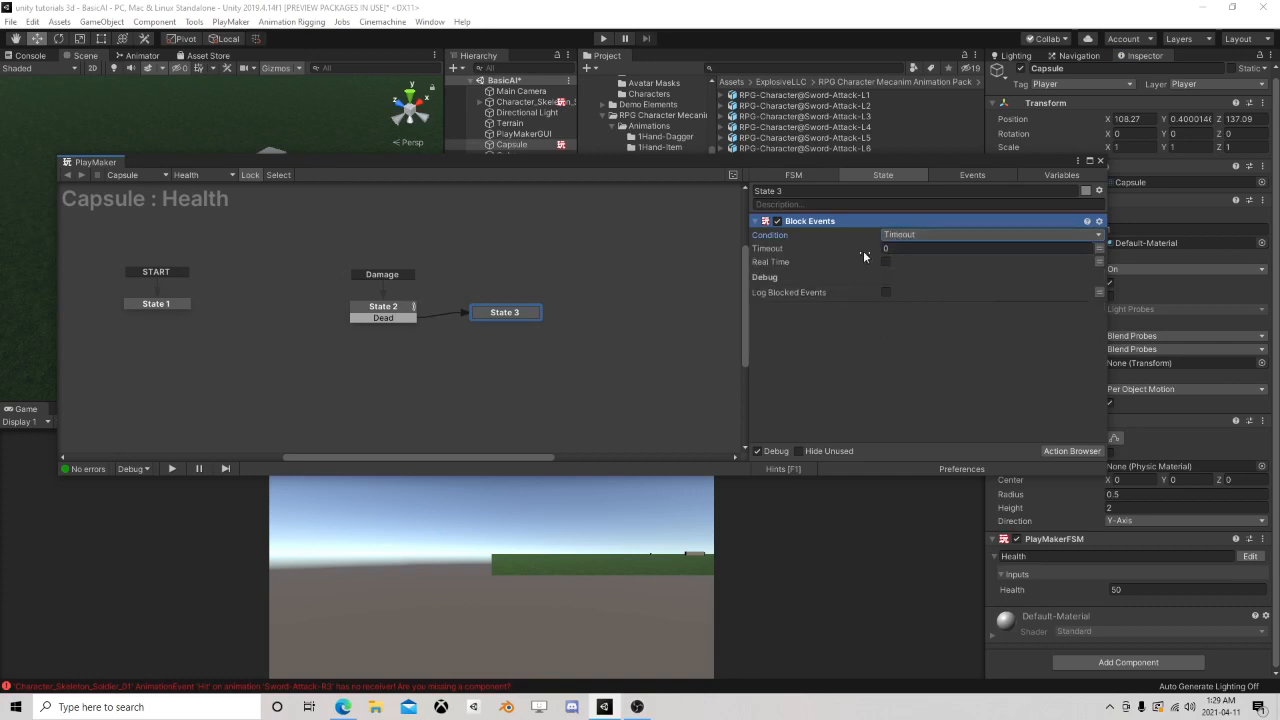
{"action": "right_click", "coordinate": [812, 221]}
{"action": "left_click", "coordinate": [880, 471]}
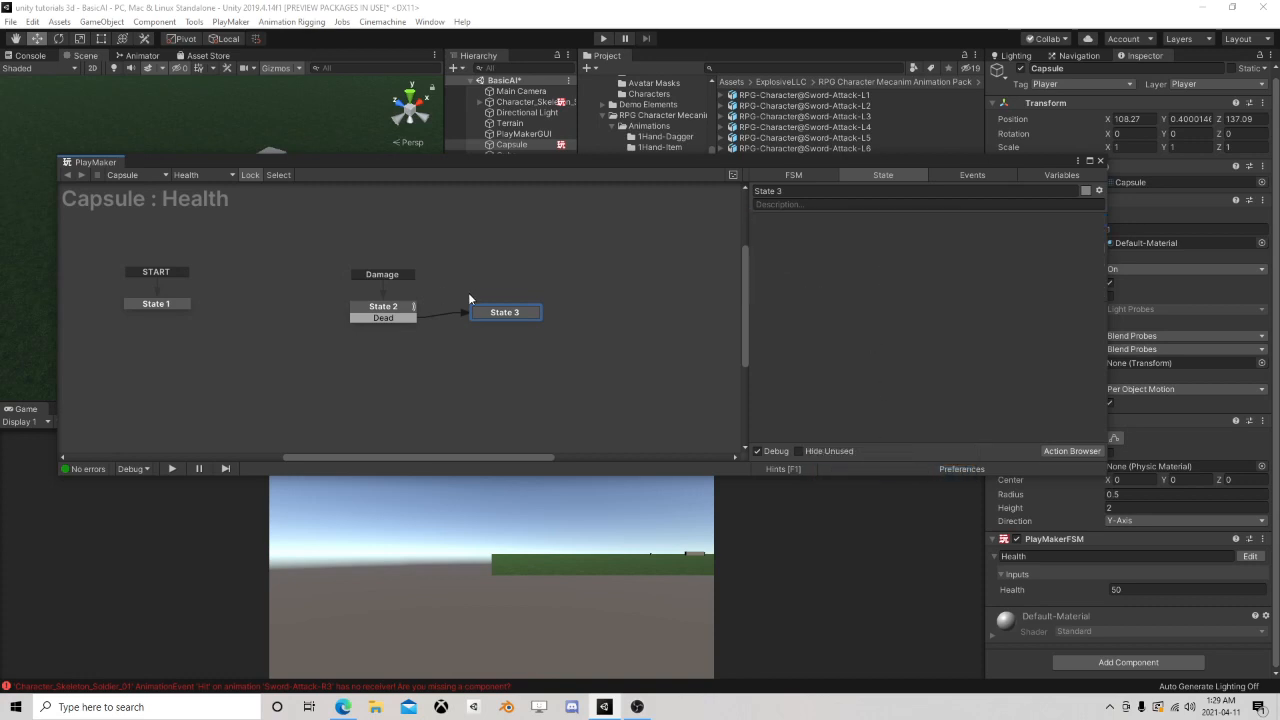
- Check the AnimatorCallbacks FSM on the skeleton soldier and close the FSM editor
{"action": "left_click", "coordinate": [1100, 161]}
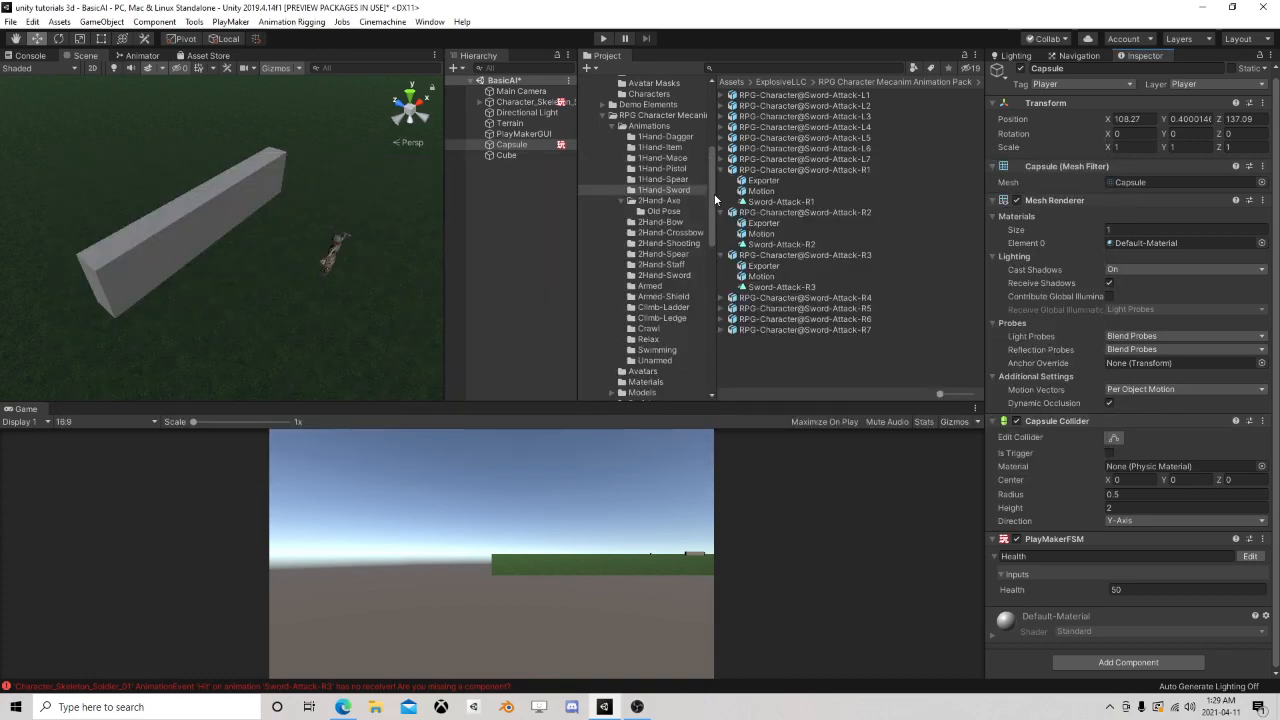
{"action": "left_click", "coordinate": [527, 102]}
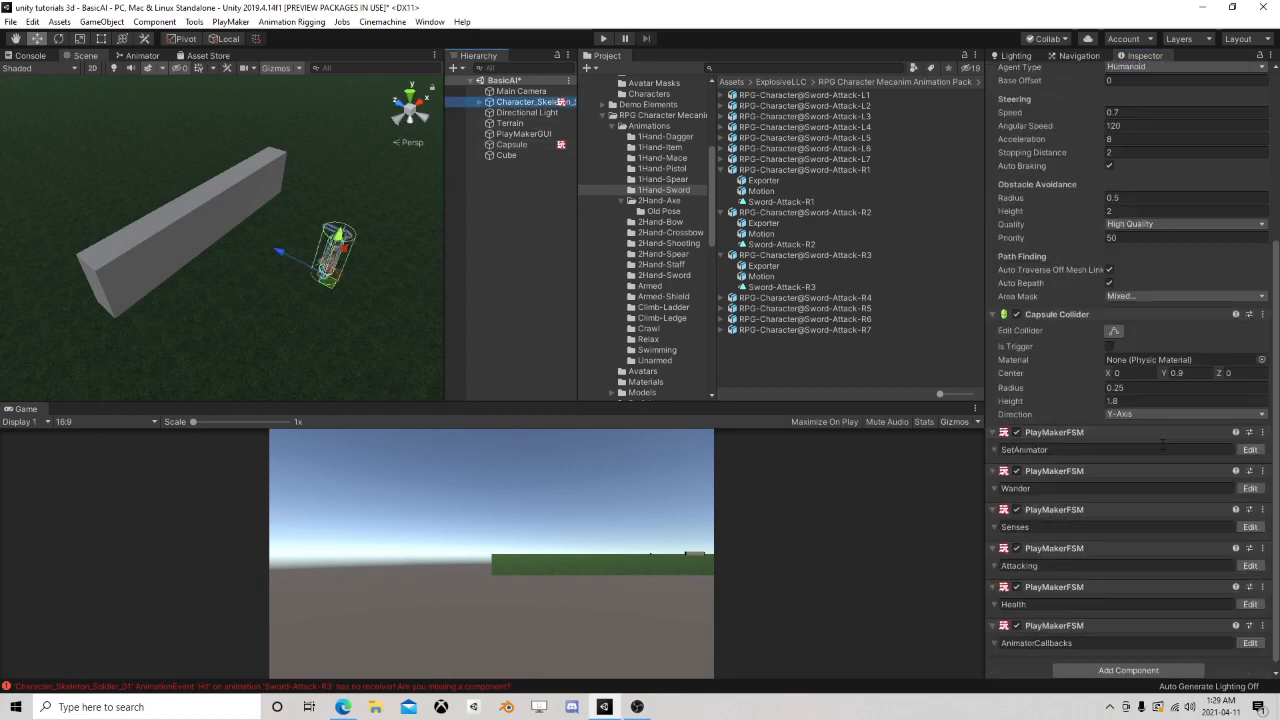
{"action": "scroll", "coordinate": [1153, 453], "scroll_direction": "down", "scroll_amount": 1}
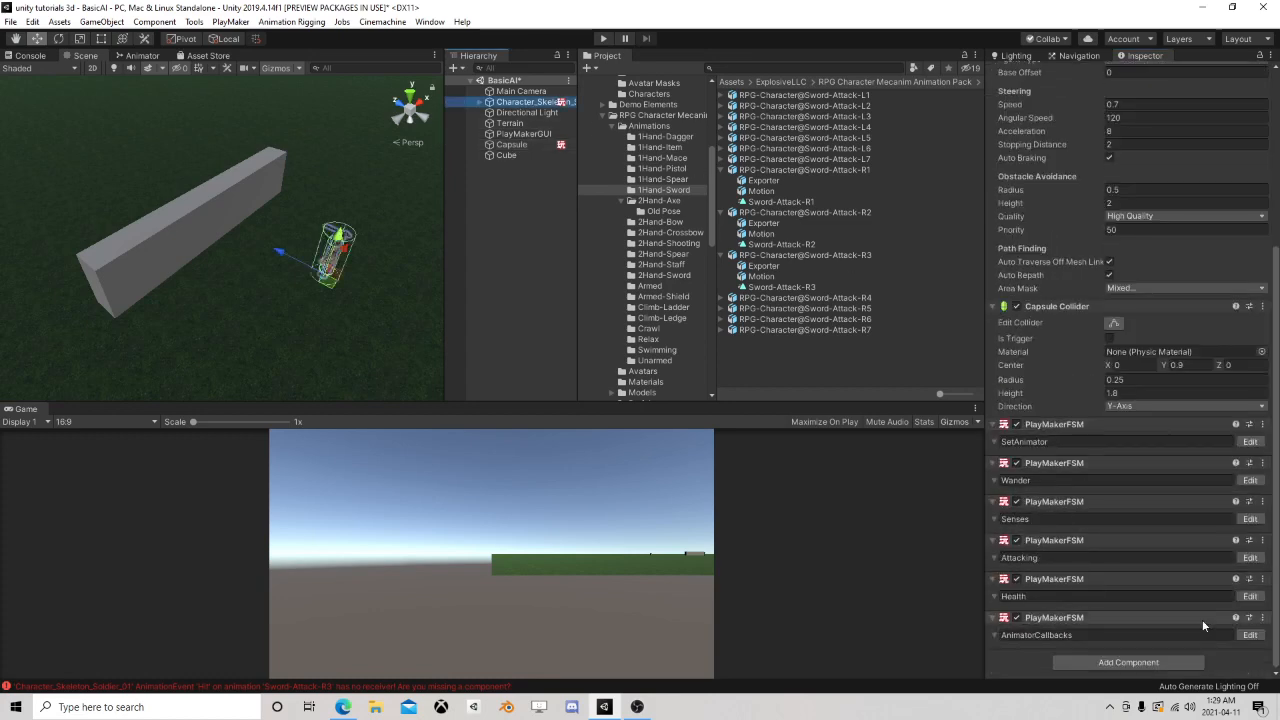
{"action": "left_click", "coordinate": [1250, 635]}
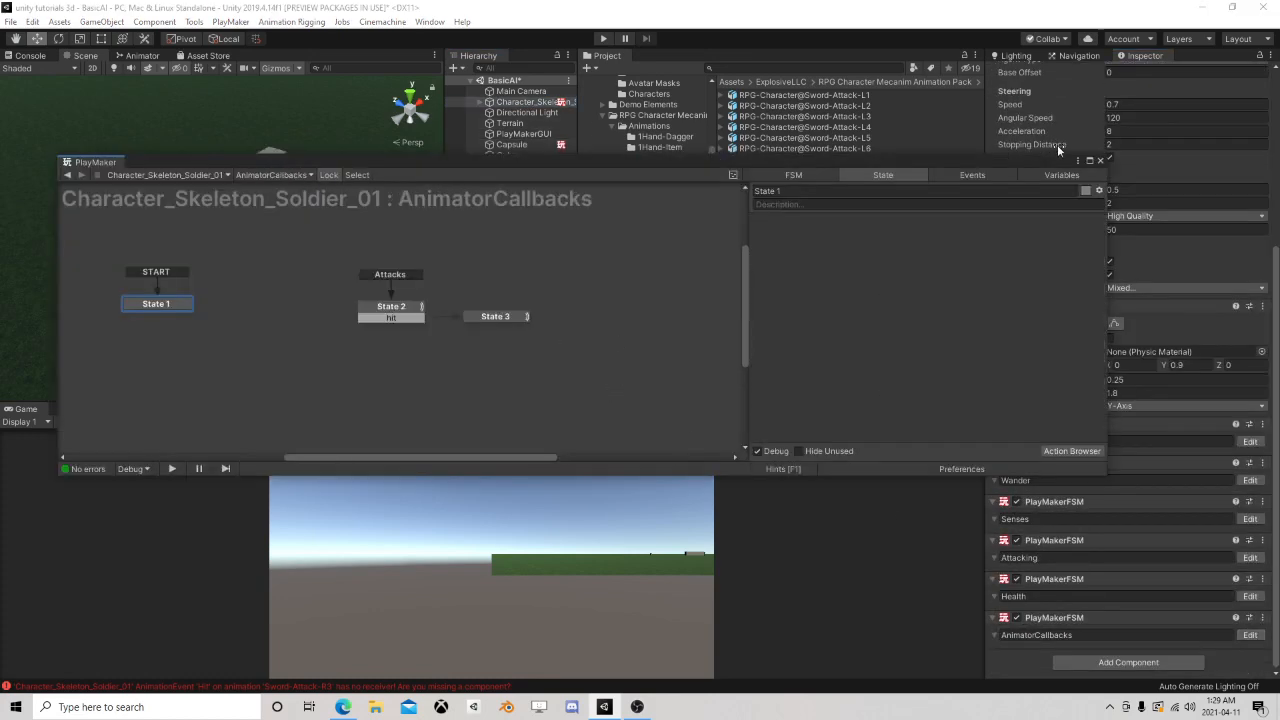
{"action": "left_click", "coordinate": [1099, 161]}
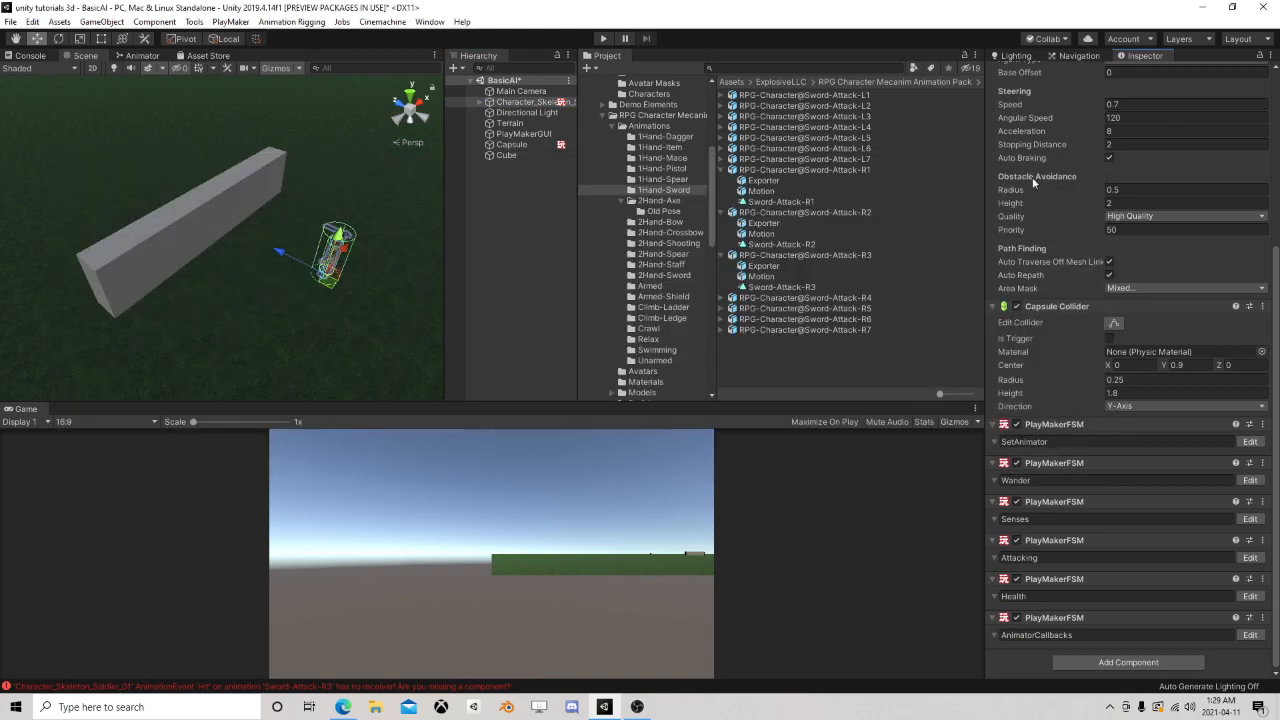
- Run the scene and move the capsule next to the skeleton soldier to test whether attacks reduce its health
{"action": "left_click", "coordinate": [604, 40]}
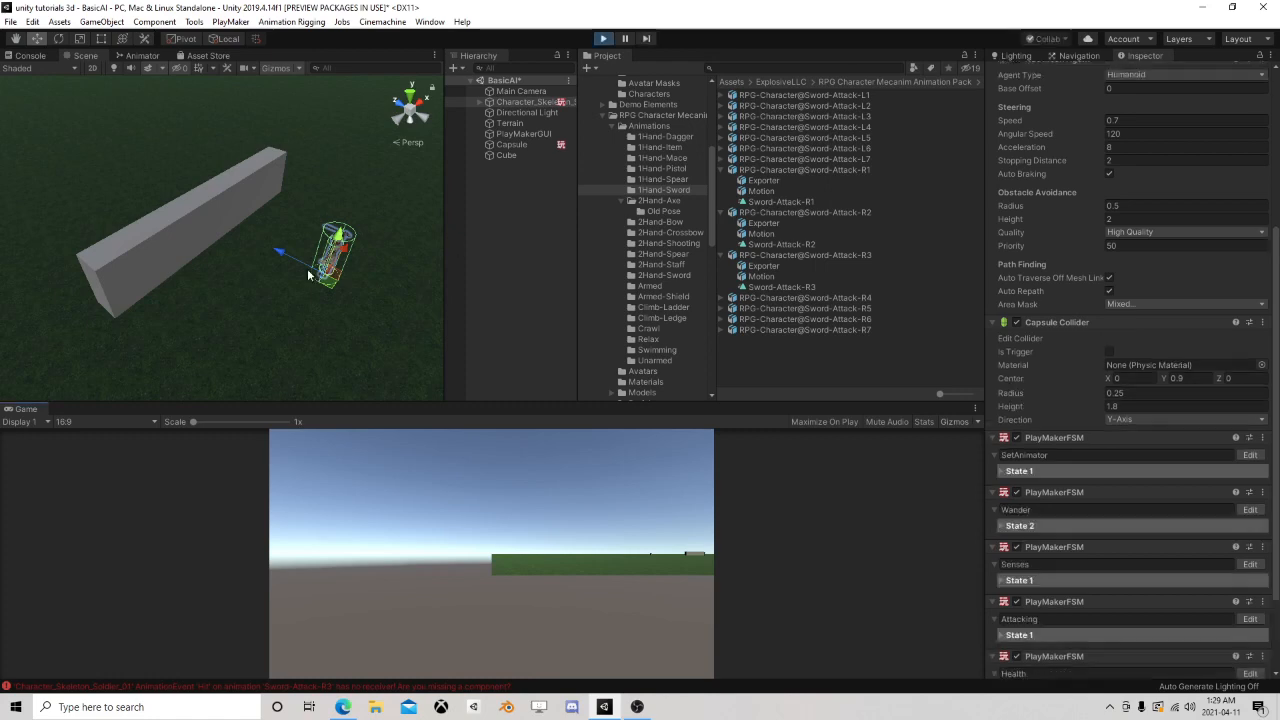
{"action": "scroll", "coordinate": [262, 254], "scroll_direction": "down", "scroll_amount": 3}
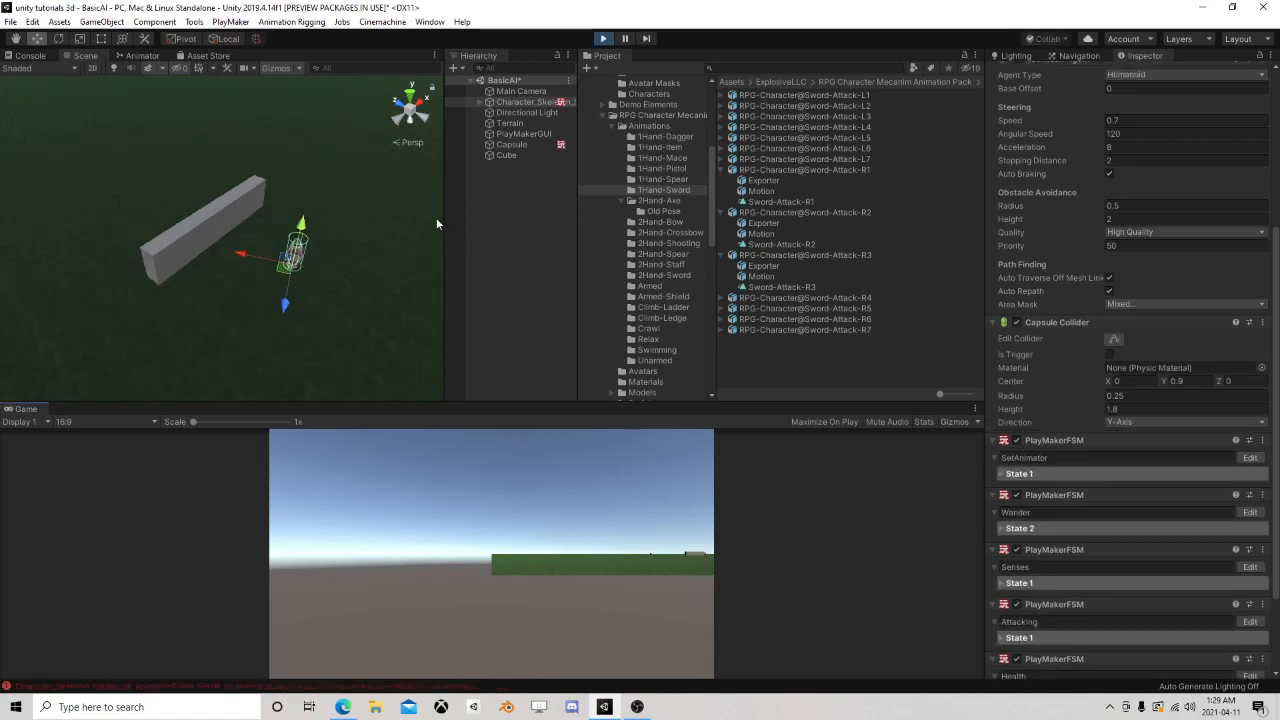
{"action": "left_click", "coordinate": [512, 145]}
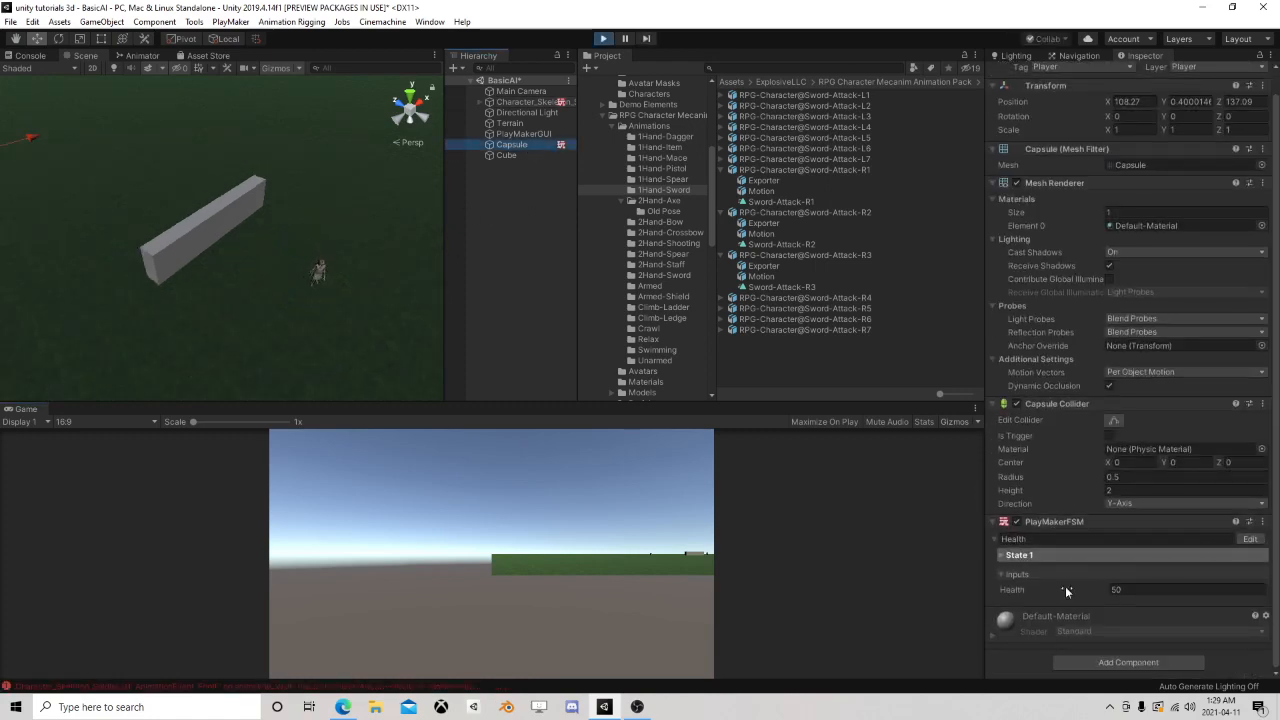
{"action": "scroll", "coordinate": [205, 335], "scroll_direction": "down", "scroll_amount": 3}
{"action": "middle_click_drag", "start_coordinate": [203, 337], "coordinate": [267, 309]}
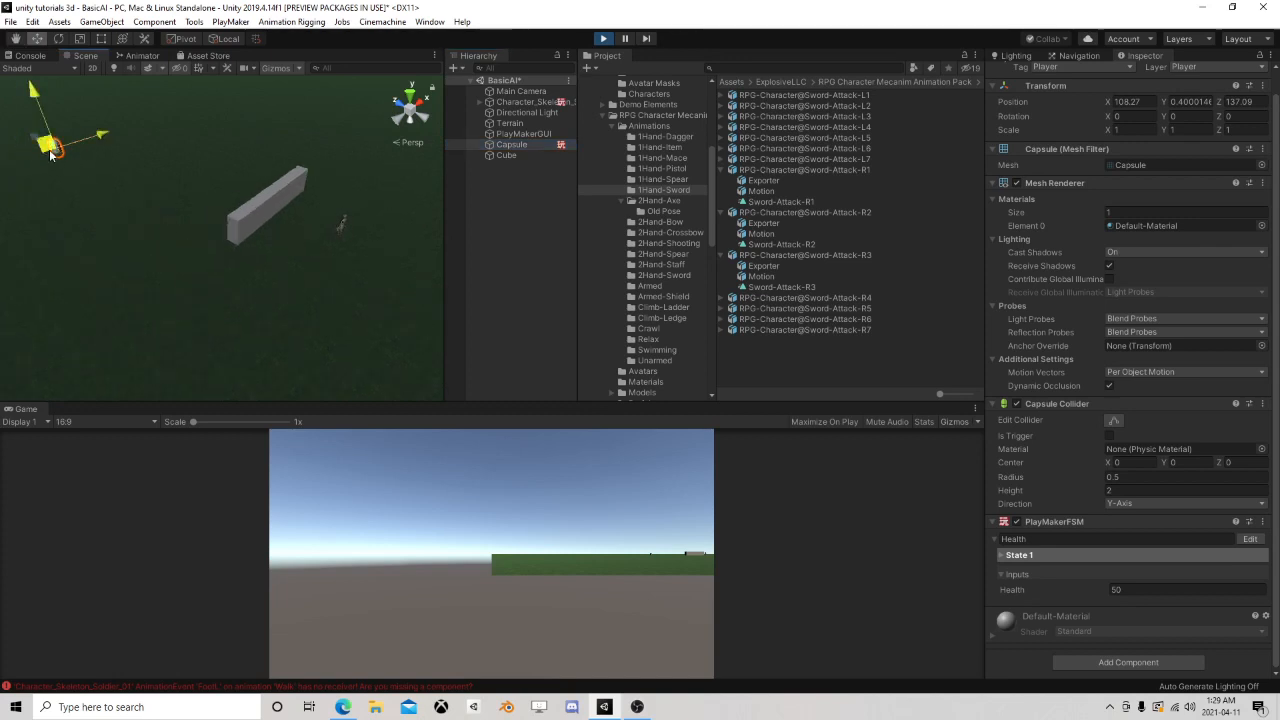
{"action": "left_click_drag", "start_coordinate": [50, 153], "coordinate": [352, 291]}
{"action": "scroll", "coordinate": [352, 295], "scroll_direction": "up", "scroll_amount": 5}
{"action": "right_click_drag", "start_coordinate": [215, 290], "coordinate": [279, 295]}
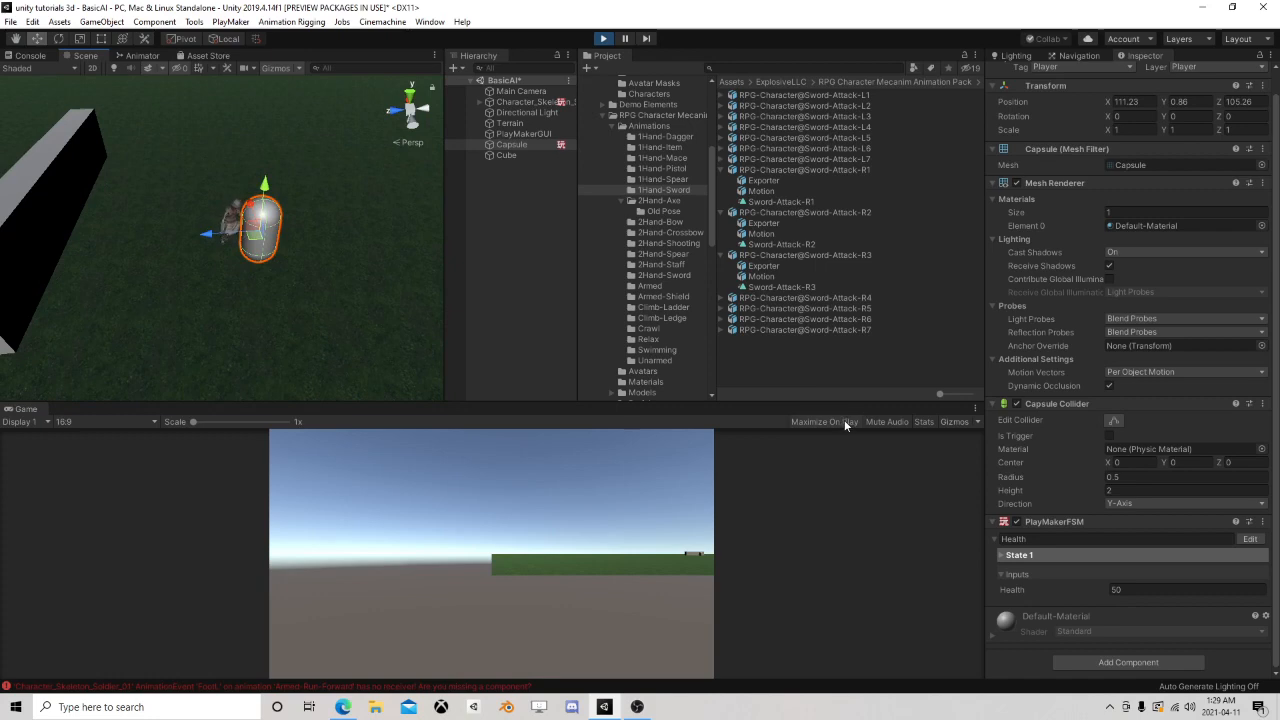
- Pause the game to examine State 2 of the skeleton's AnimatorCallbacks FSM, and stop the test run
{"action": "left_click", "coordinate": [625, 38]}
{"action": "left_click", "coordinate": [530, 103]}
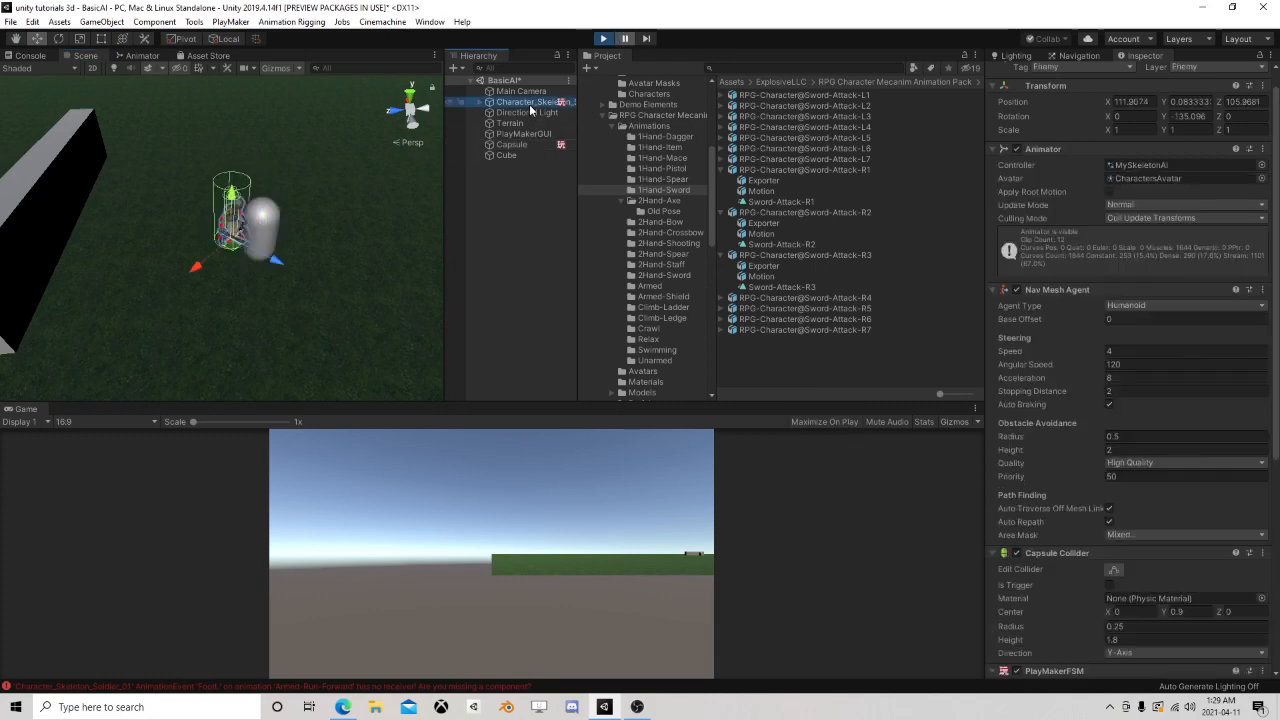
{"action": "scroll", "coordinate": [1140, 310], "scroll_direction": "down", "scroll_amount": 5}
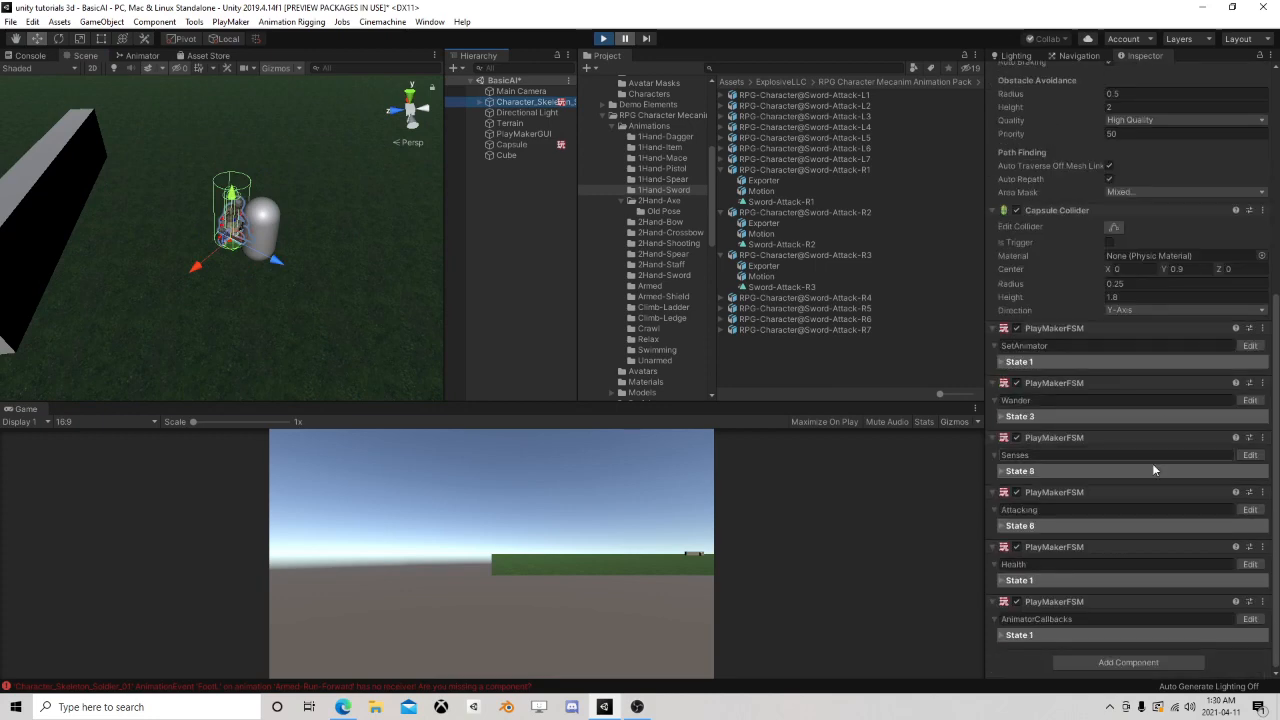
{"action": "left_click", "coordinate": [1250, 619]}
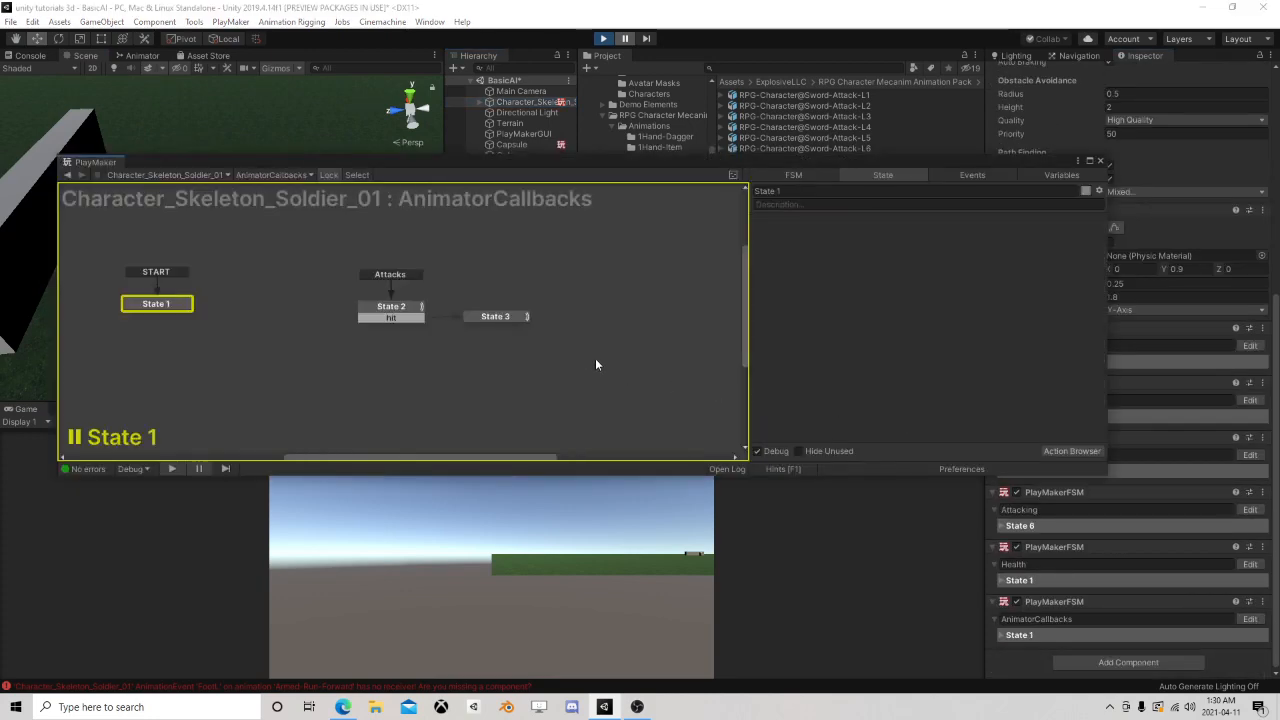
{"action": "left_click", "coordinate": [391, 307]}
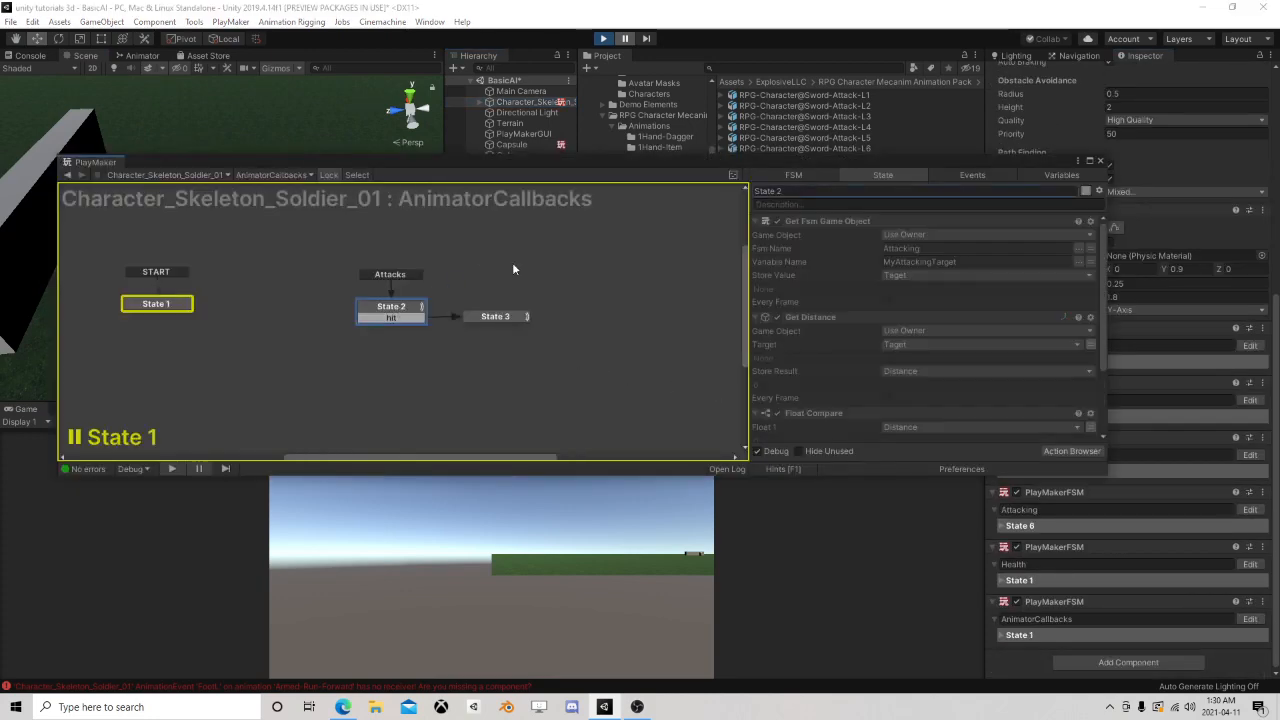
{"action": "left_click", "coordinate": [624, 38]}
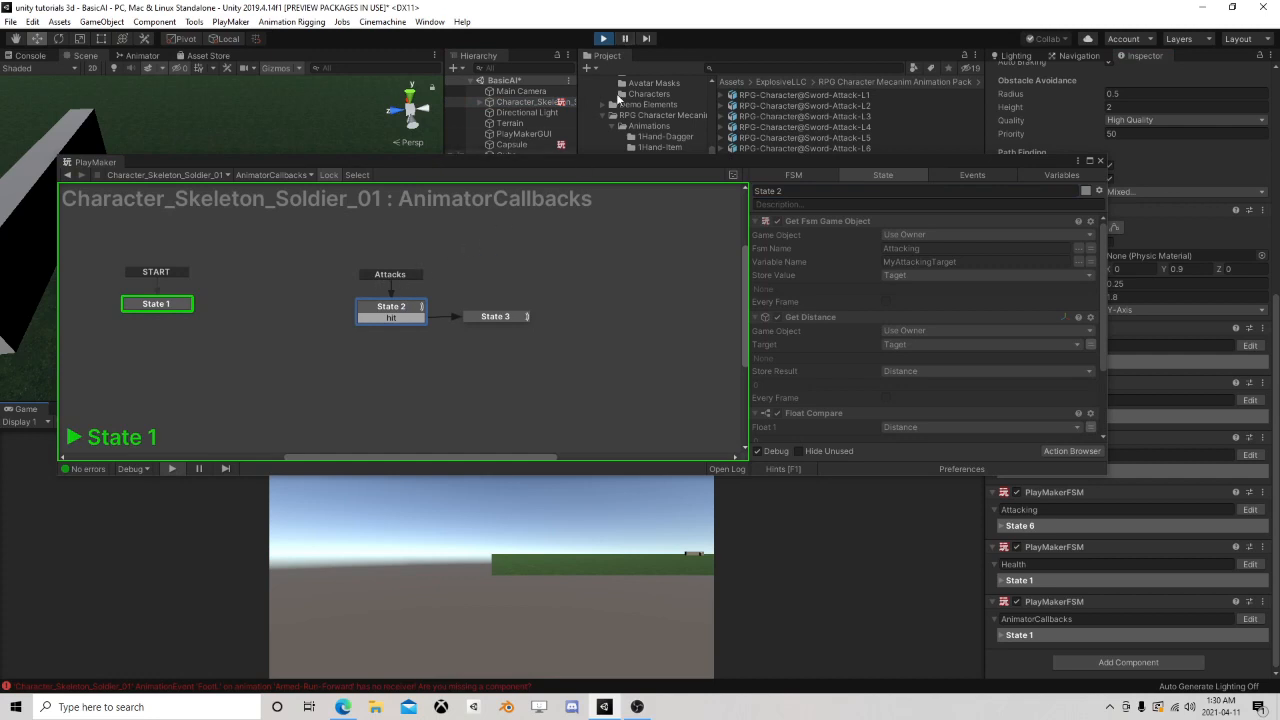
{"action": "left_click", "coordinate": [604, 39]}
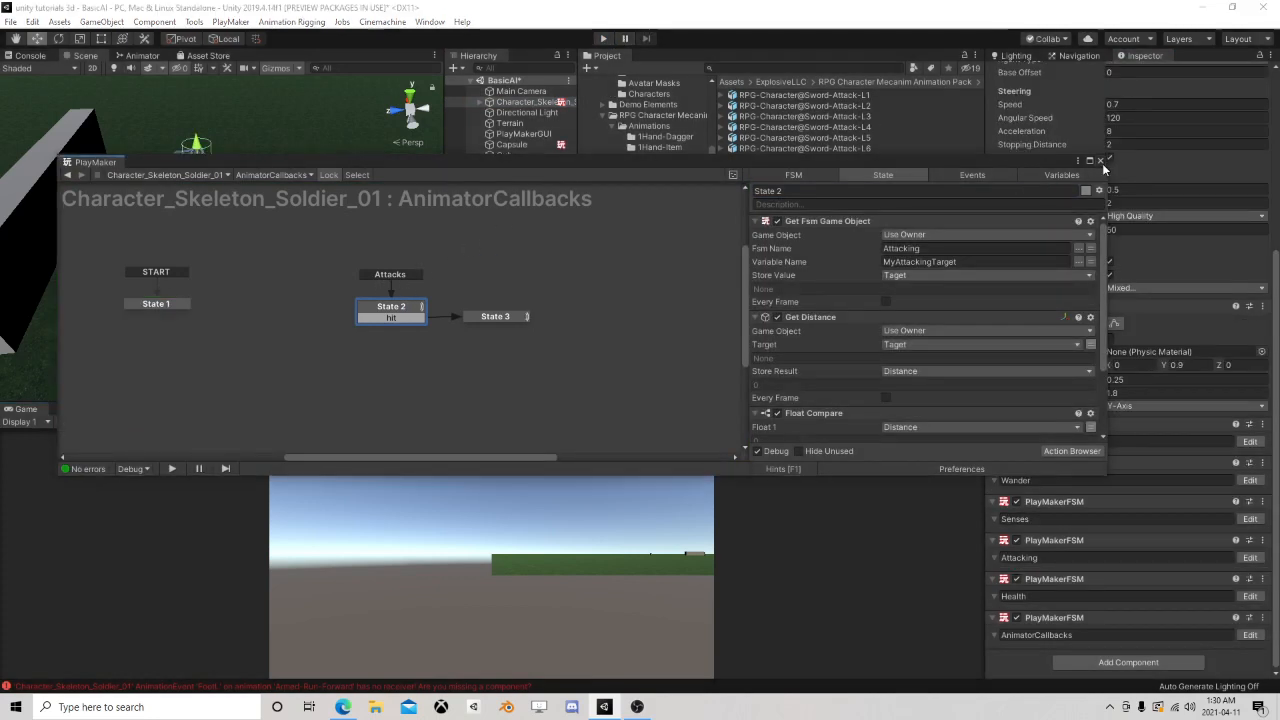
- Check the function and string of the animation events on the Sword-Attack-R1, R2 and R3 clips
{"action": "left_click", "coordinate": [828, 170]}
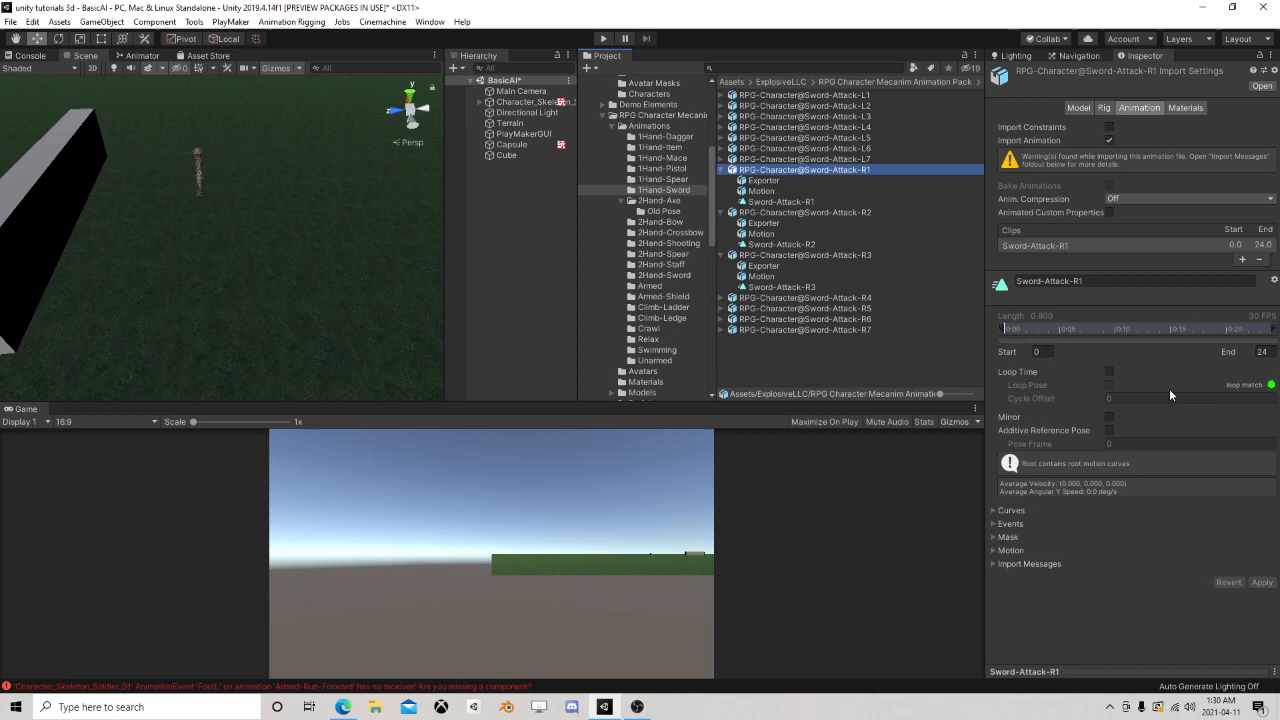
{"action": "left_click", "coordinate": [993, 524]}
{"action": "left_click", "coordinate": [1114, 537]}
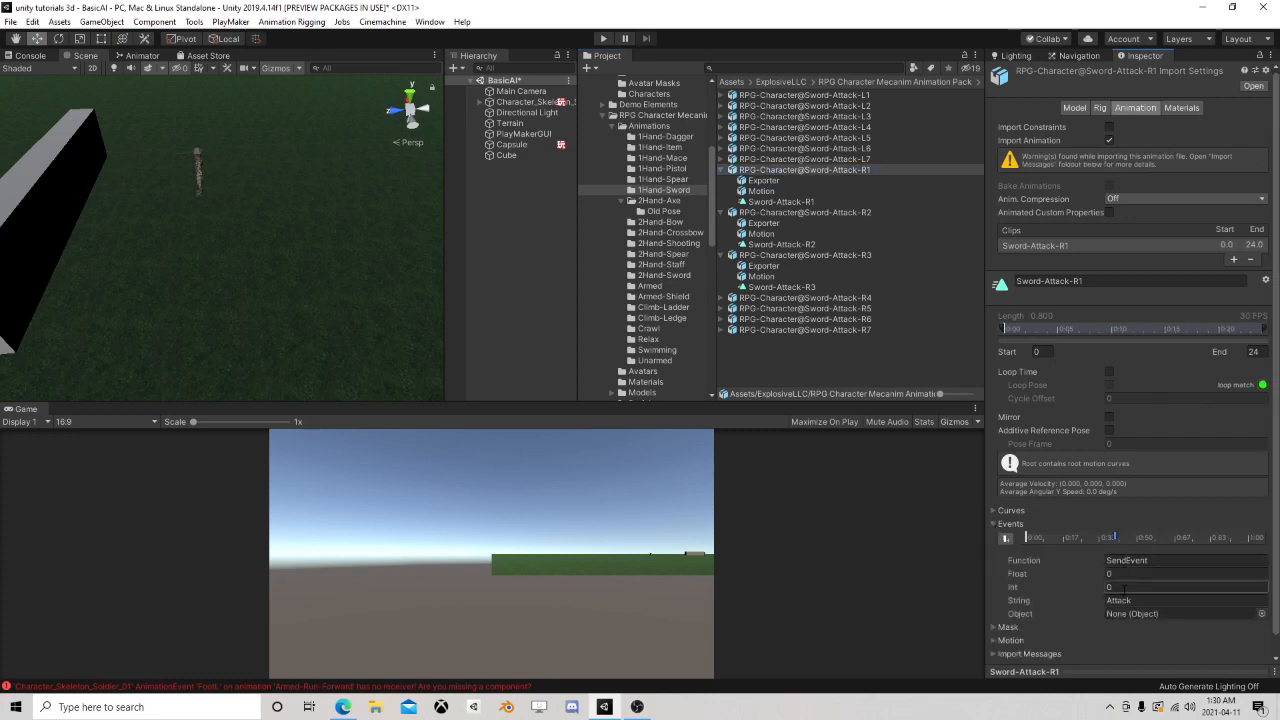
{"action": "left_click", "coordinate": [822, 213]}
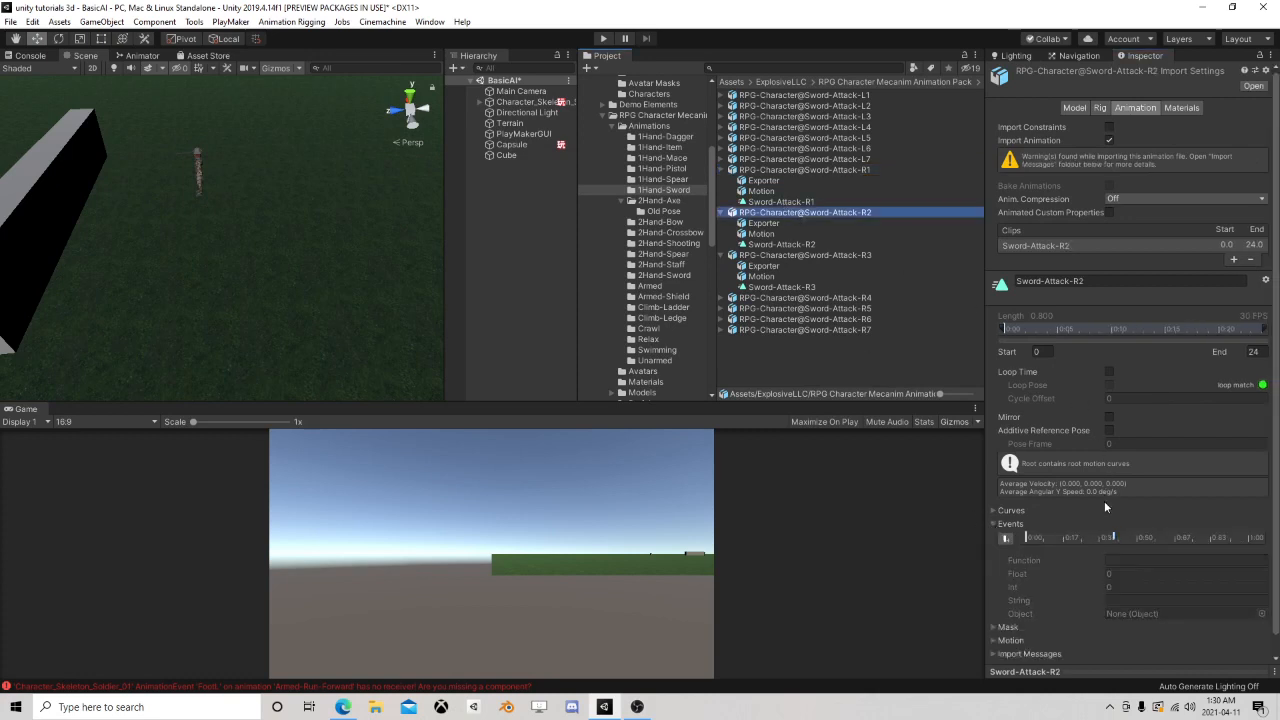
{"action": "left_click", "coordinate": [1114, 537]}
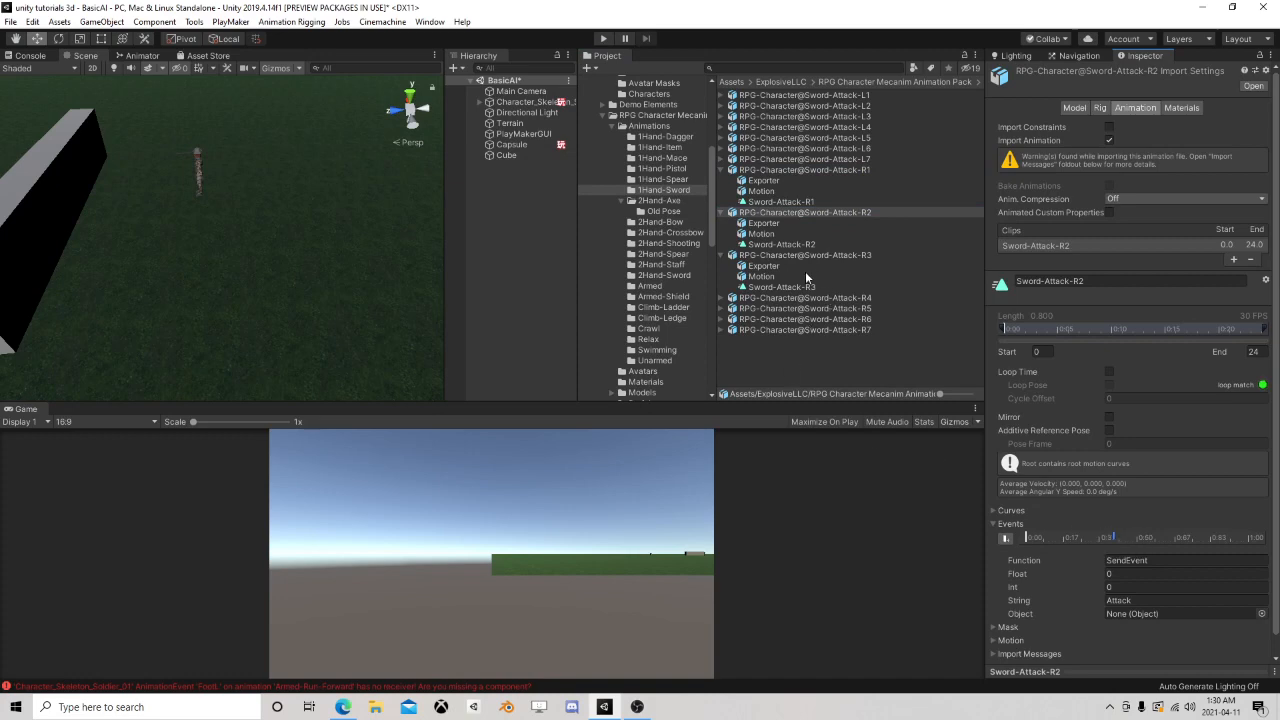
{"action": "left_click", "coordinate": [830, 256]}
{"action": "left_click", "coordinate": [1124, 538]}
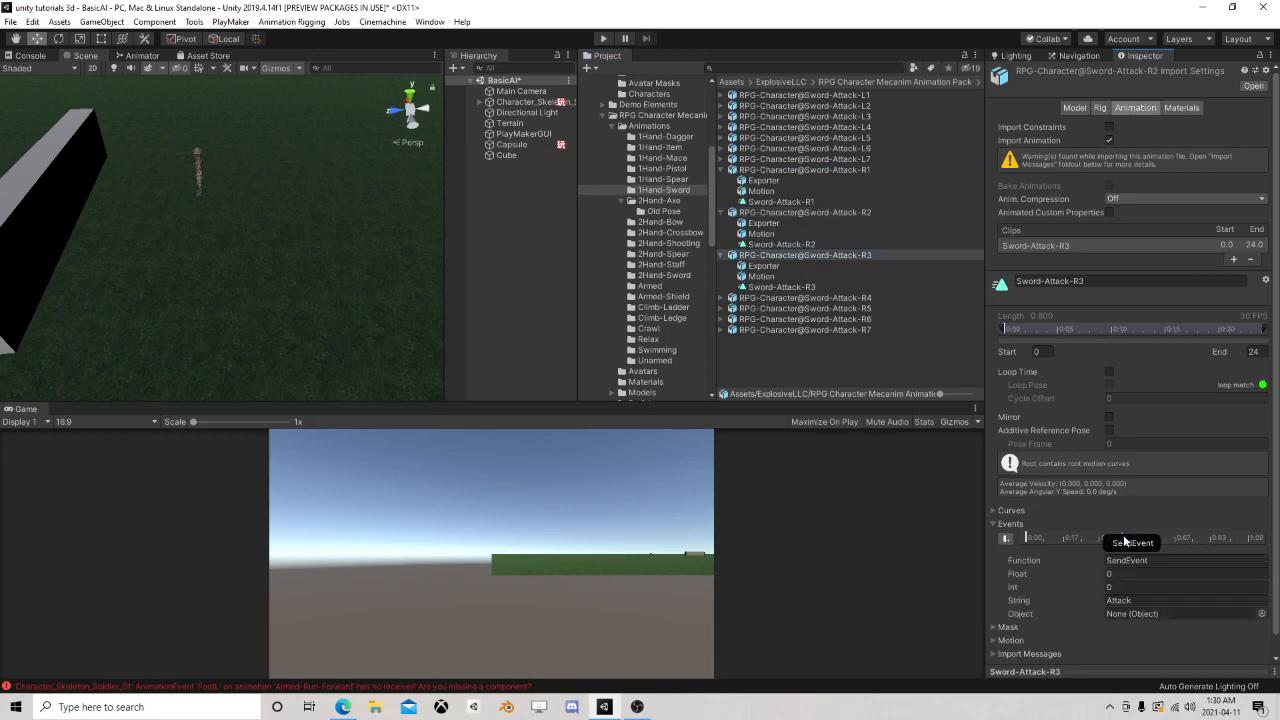
- Rename the Attacks event to Attack in the skeleton soldier's AnimatorCallbacks FSM, make it global, and close the FSM editor
{"action": "left_click", "coordinate": [505, 93]}
{"action": "left_click", "coordinate": [530, 112]}
{"action": "left_click", "coordinate": [528, 101]}
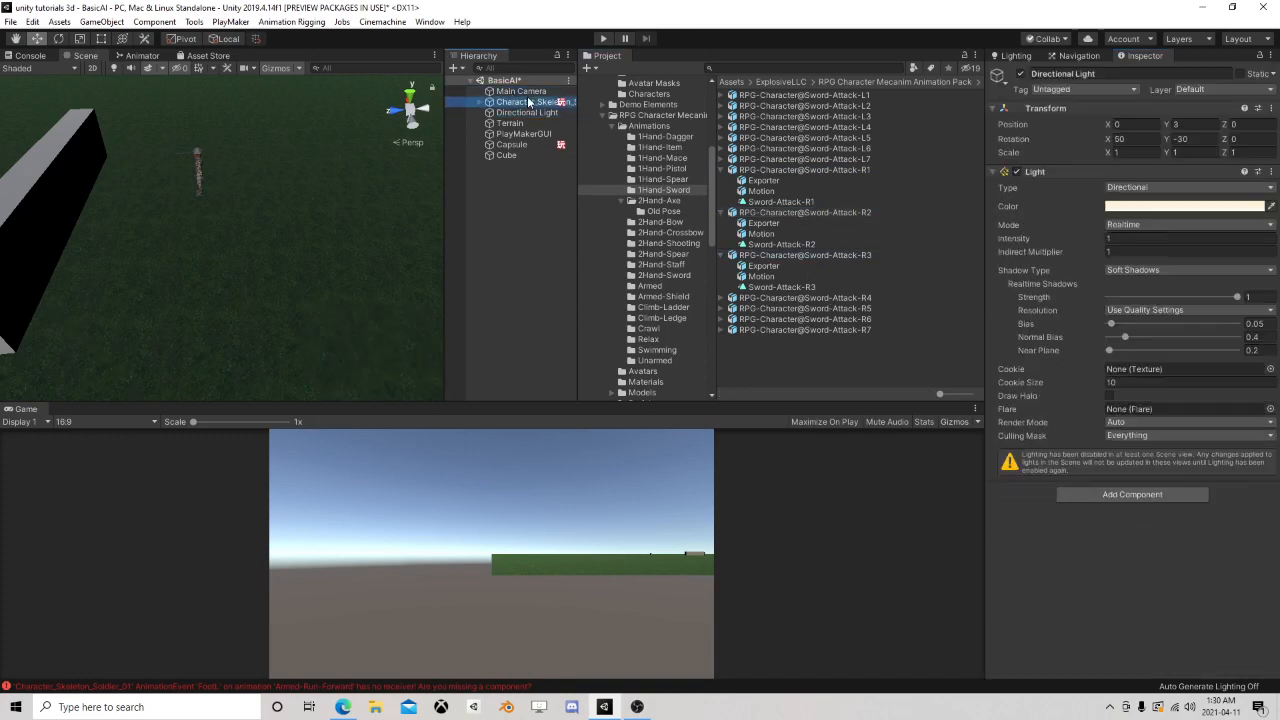
{"action": "scroll", "coordinate": [1102, 500], "scroll_direction": "down", "scroll_amount": 10}
{"action": "left_click", "coordinate": [1250, 635]}
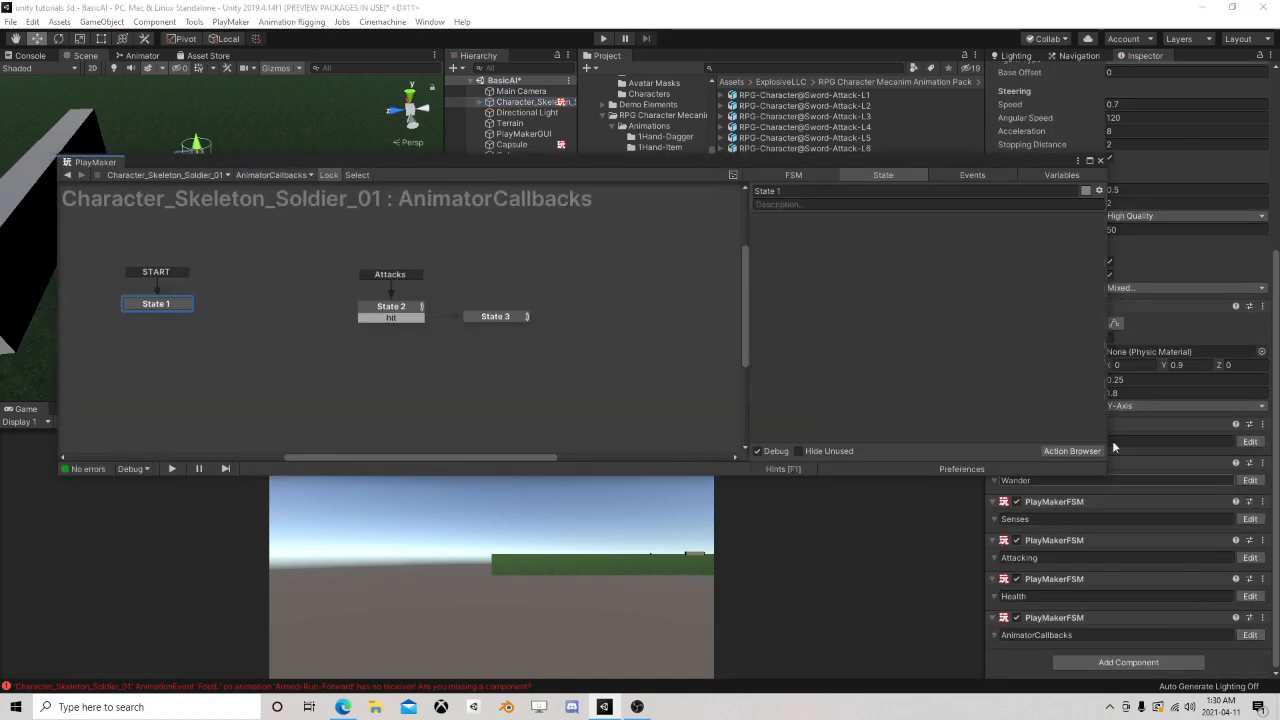
{"action": "left_click", "coordinate": [965, 175]}
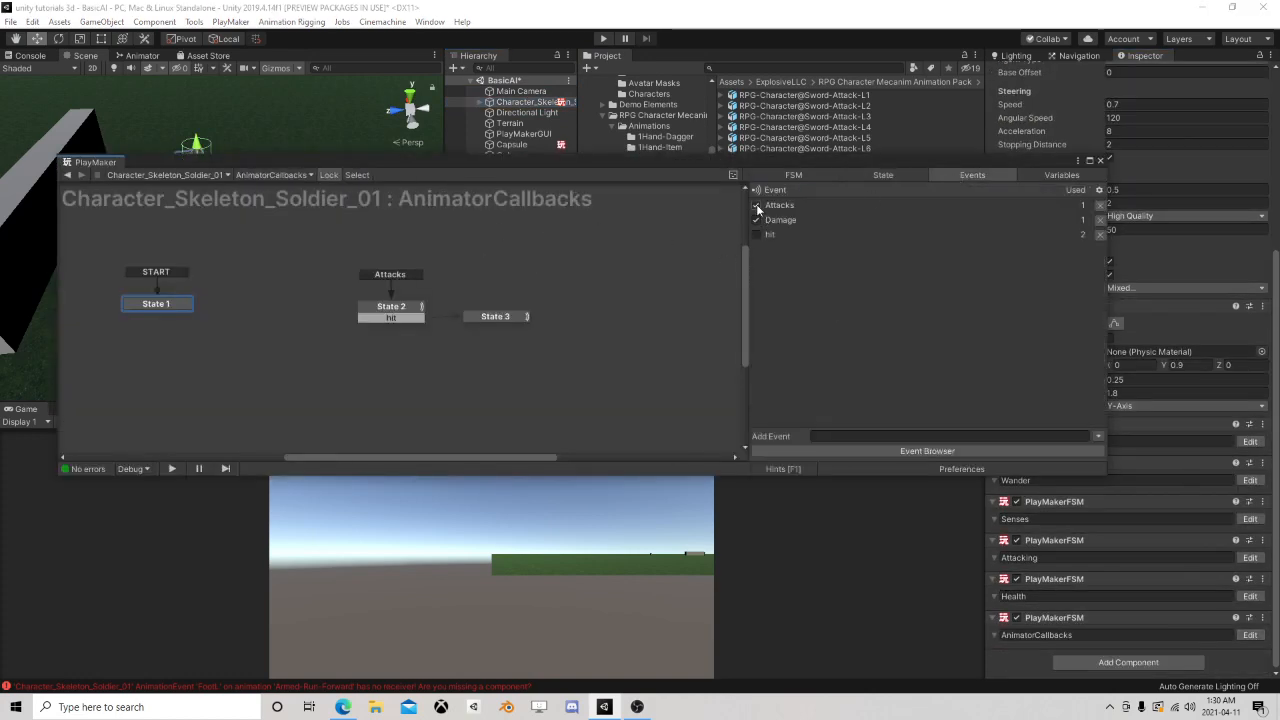
{"action": "left_click", "coordinate": [757, 205]}
{"action": "left_click", "coordinate": [810, 206]}
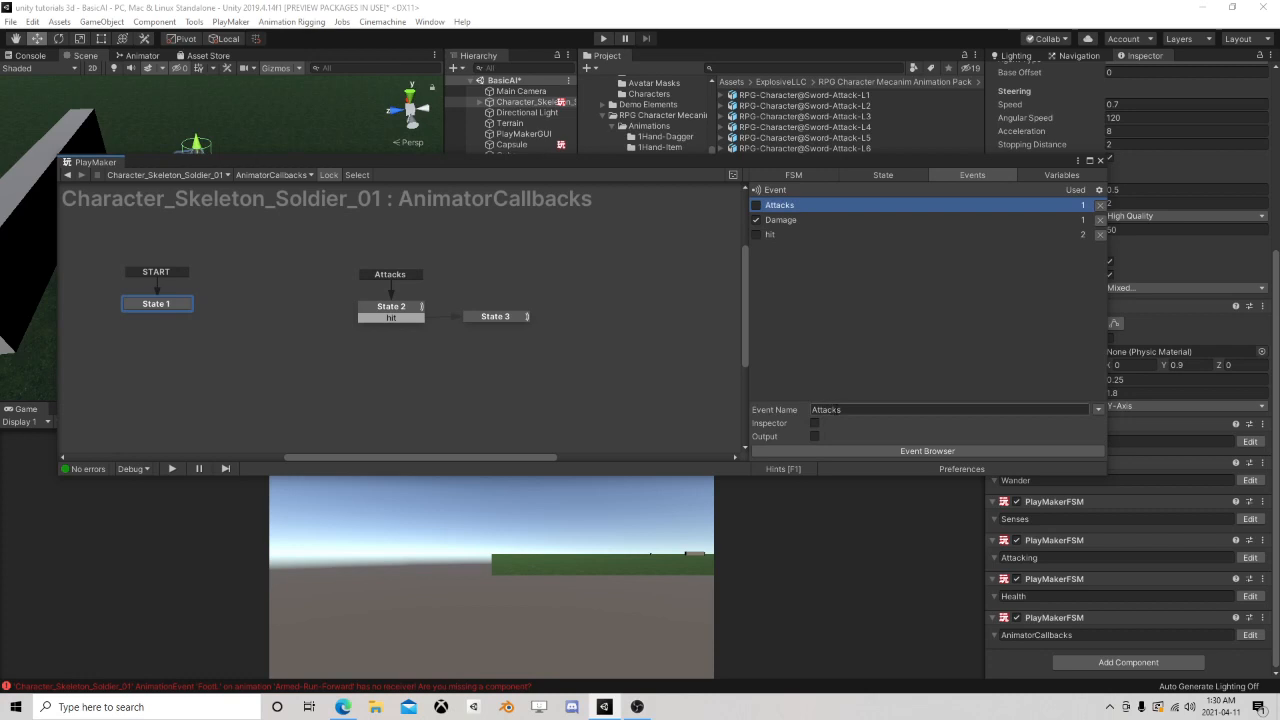
{"action": "key", "text": "BackSpace"}
{"action": "key", "text": "Return"}
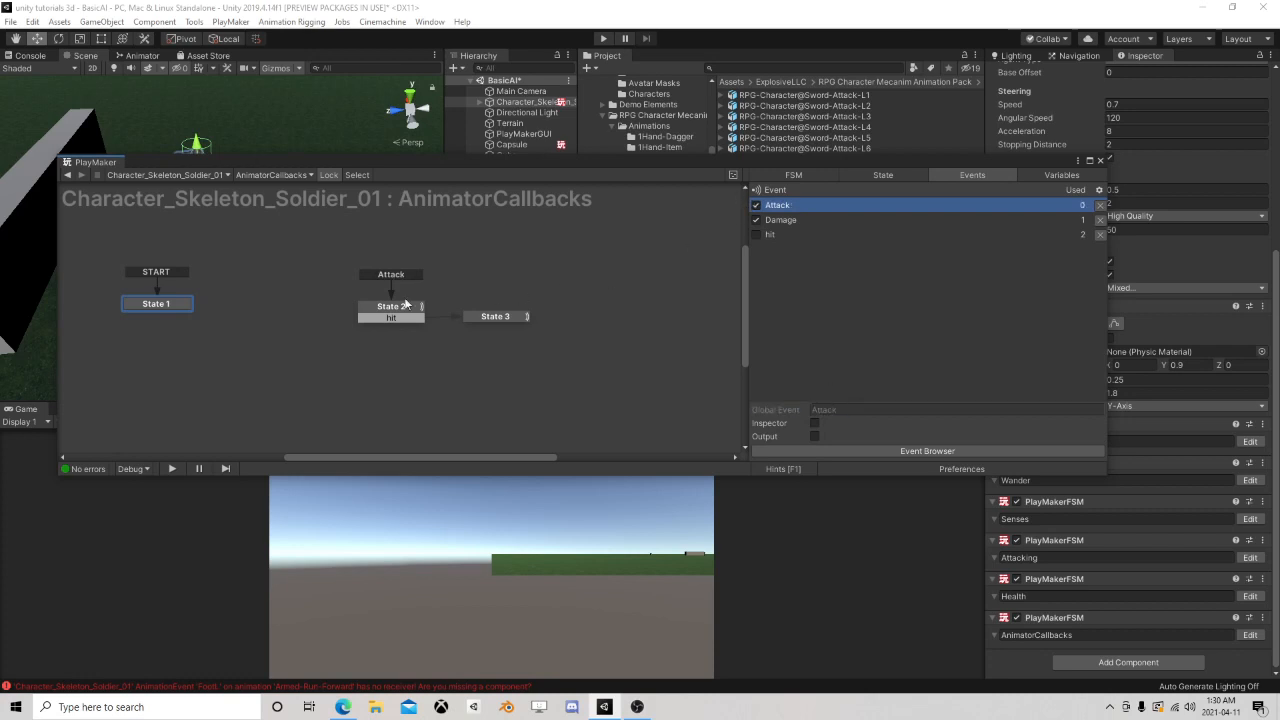
{"action": "left_click", "coordinate": [1100, 160]}
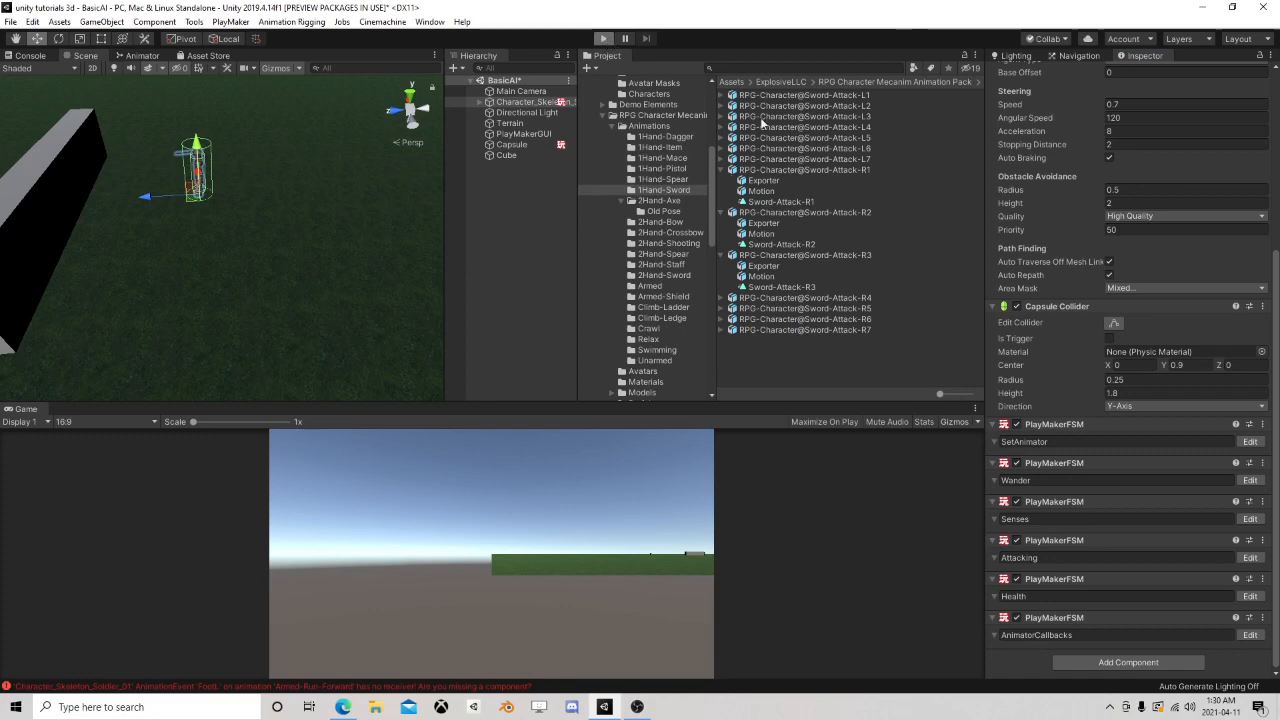
- Run the scene and move the capsule next to the skeleton soldier to test whether attacks reduce its health
{"action": "left_click", "coordinate": [511, 144]}
{"action": "scroll", "coordinate": [270, 209], "scroll_direction": "down", "scroll_amount": 3}
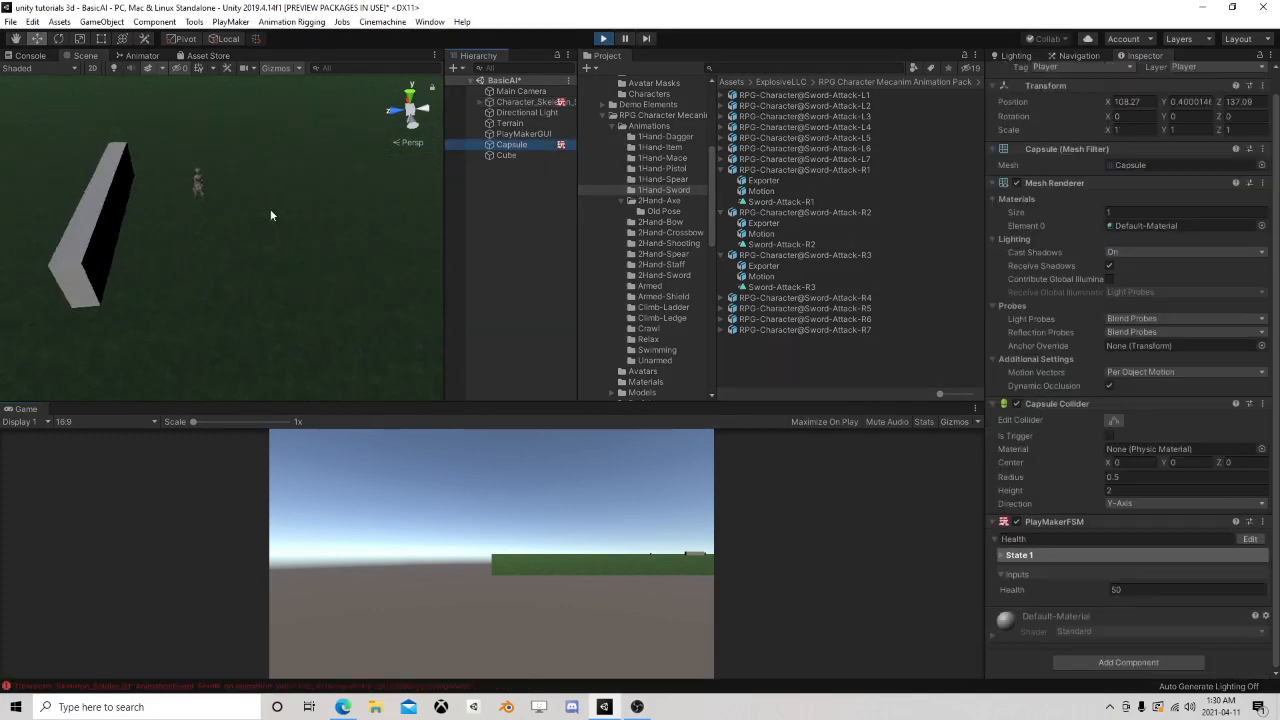
{"action": "right_click_drag", "start_coordinate": [270, 209], "coordinate": [164, 189]}
{"action": "middle_click_drag", "start_coordinate": [164, 194], "coordinate": [188, 272]}
{"action": "scroll", "coordinate": [120, 236], "scroll_direction": "down", "scroll_amount": 2}
{"action": "right_click_drag", "start_coordinate": [120, 236], "coordinate": [105, 198]}
{"action": "left_click_drag", "start_coordinate": [105, 198], "coordinate": [426, 292]}
{"action": "middle_click_drag", "start_coordinate": [342, 307], "coordinate": [195, 252]}
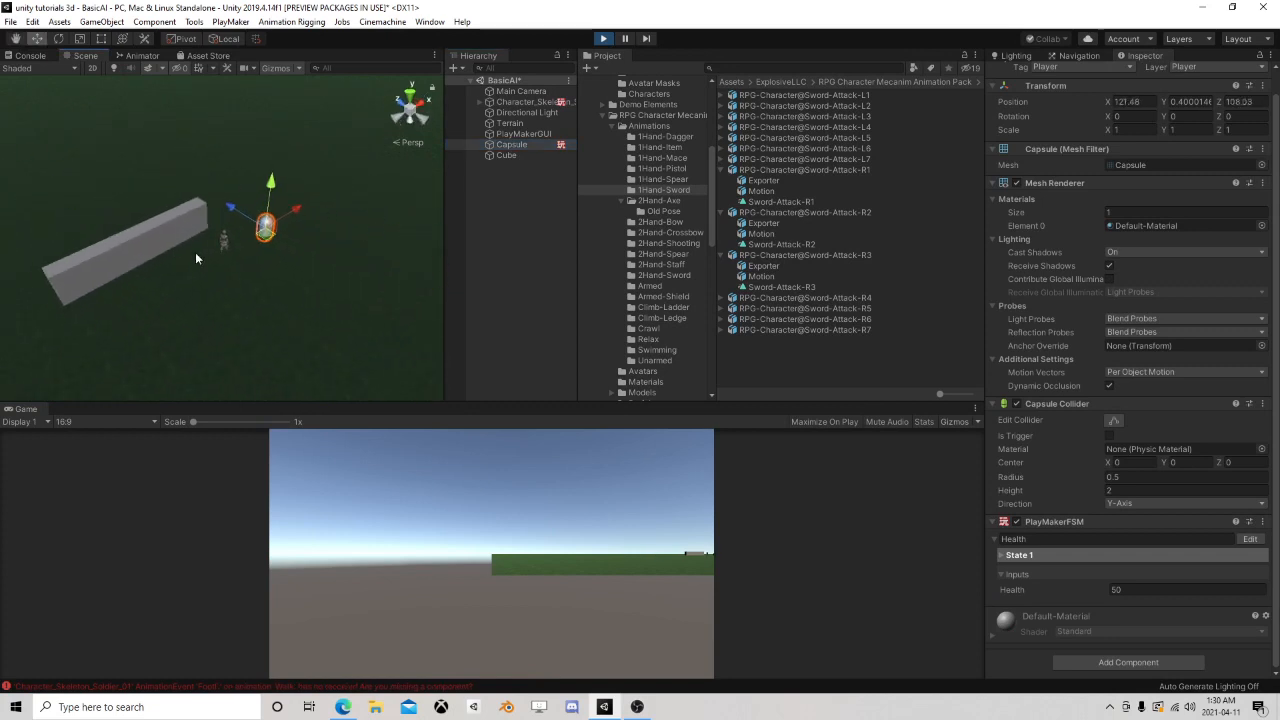
{"action": "scroll", "coordinate": [220, 248], "scroll_direction": "up", "scroll_amount": 3}
{"action": "scroll", "coordinate": [267, 248], "scroll_direction": "up", "scroll_amount": 2}
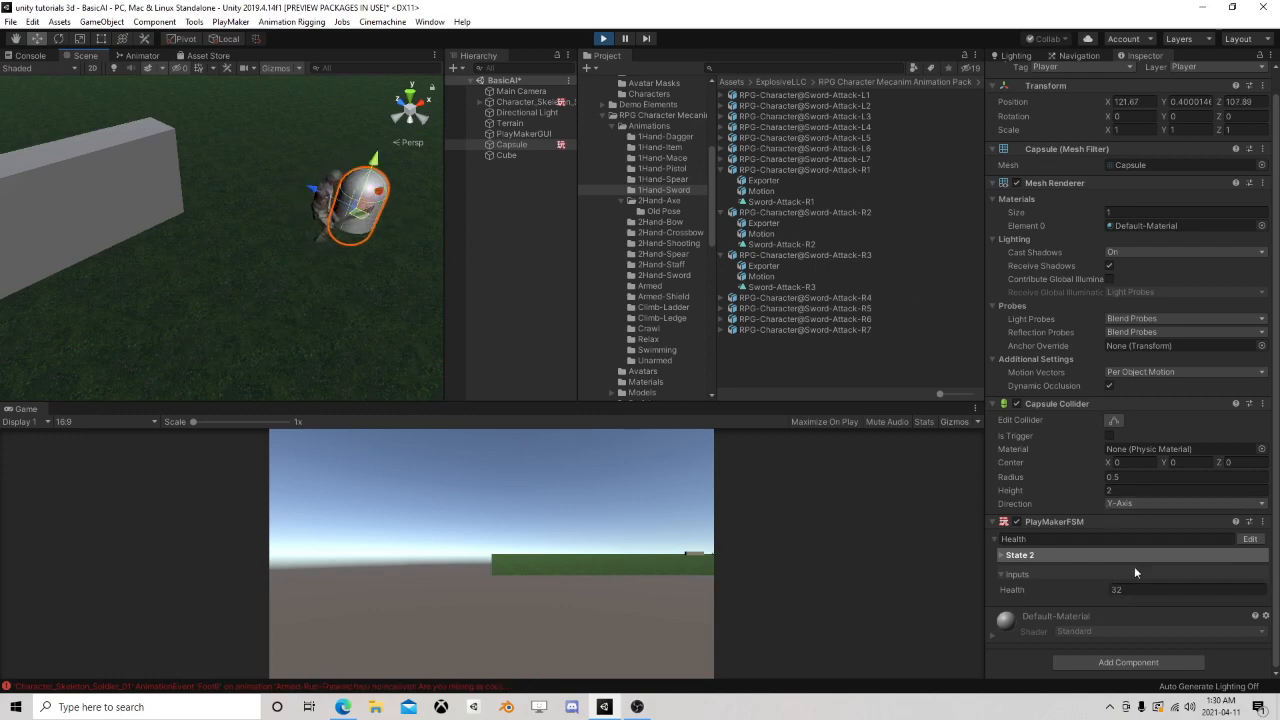
- Watch the capsule's Health FSM respond to attacks, check its State 3, and stop the test run
{"action": "left_click", "coordinate": [1250, 539]}
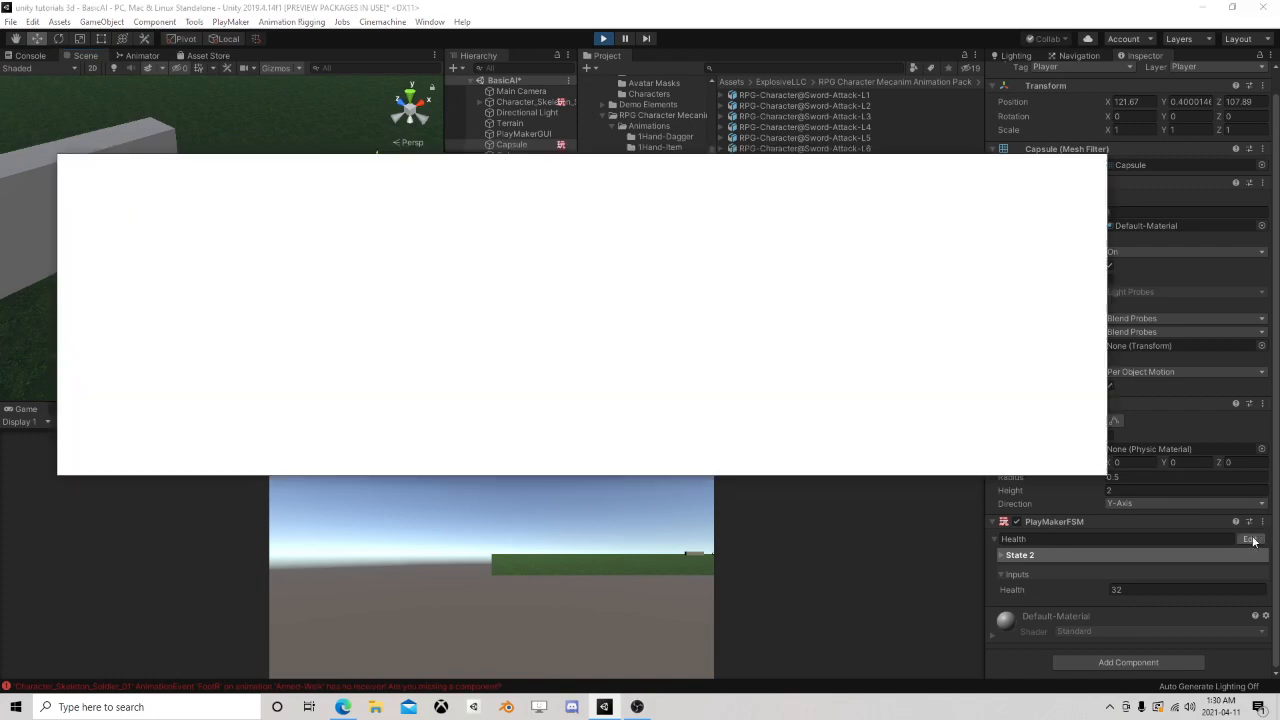
{"action": "left_click_drag", "start_coordinate": [570, 158], "coordinate": [712, 40]}
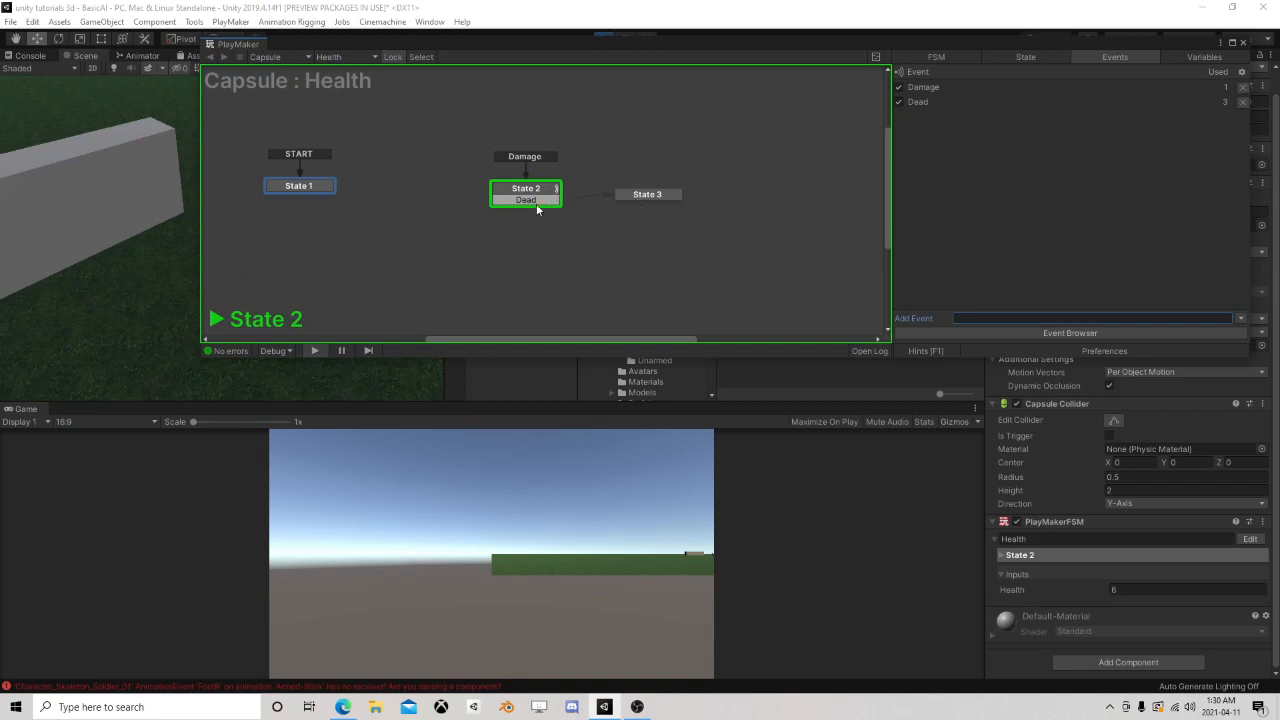
{"action": "left_click", "coordinate": [645, 195]}
{"action": "mouse_move", "coordinate": [975, 43]}
{"action": "left_mouse_down"}
{"action": "mouse_move", "coordinate": [864, 94]}
{"action": "mouse_move", "coordinate": [753, 214]}
{"action": "left_mouse_up"}
{"action": "left_click", "coordinate": [604, 39]}
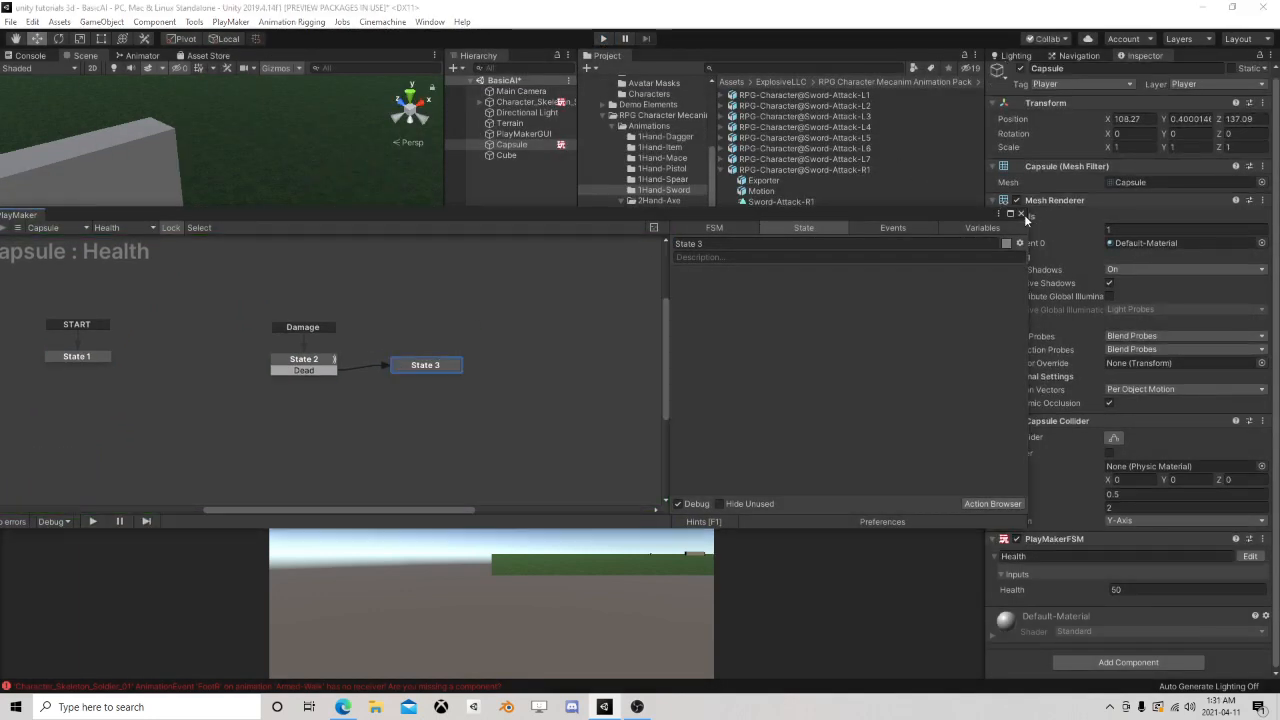
{"action": "left_click", "coordinate": [1021, 214]}
- Add an Audio Play action to State 3 of the skeleton soldier's AnimatorCallbacks FSM and attach the required Audio Source component
{"action": "left_click", "coordinate": [540, 102]}
{"action": "scroll", "coordinate": [1126, 457], "scroll_direction": "down", "scroll_amount": 5}
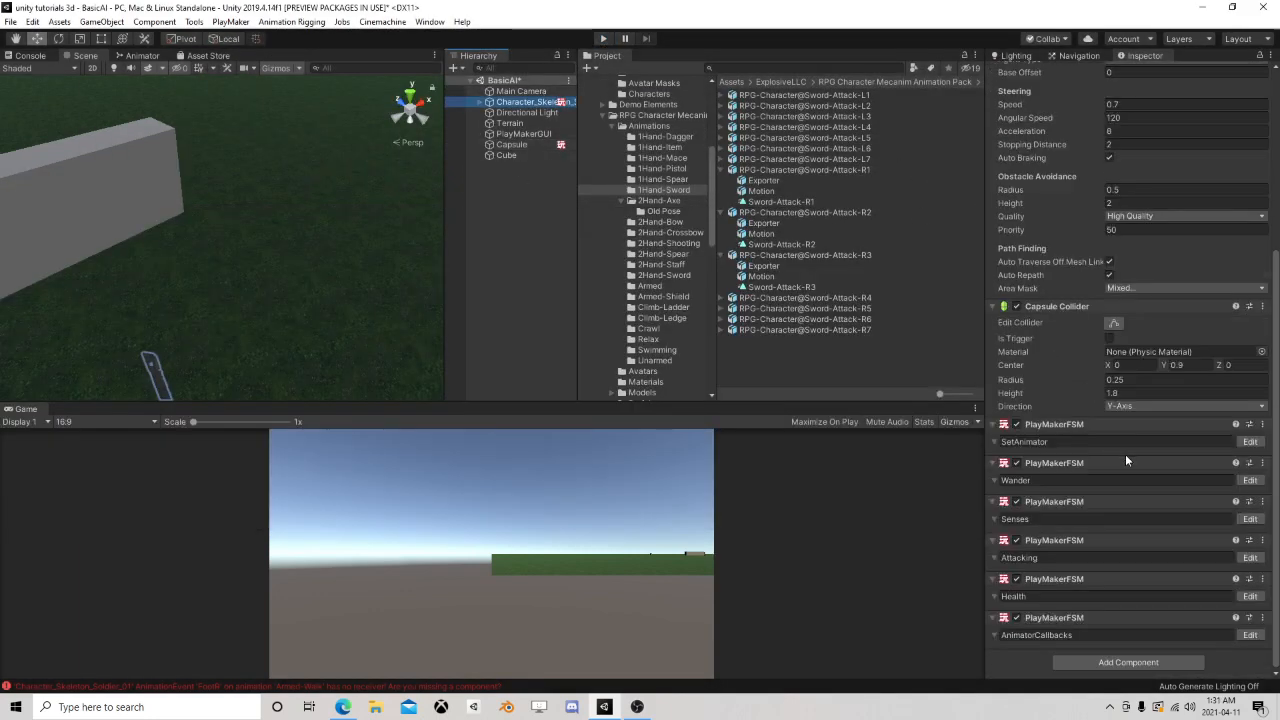
{"action": "left_click", "coordinate": [1251, 636]}
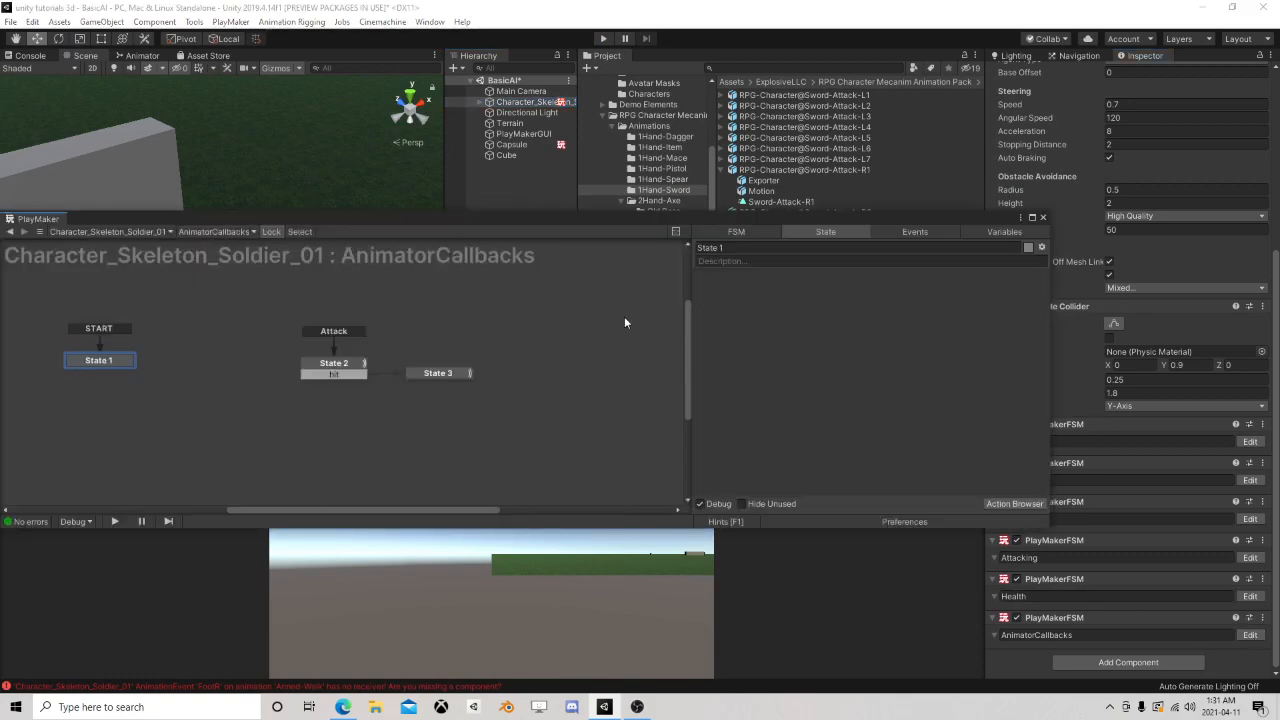
{"action": "left_click", "coordinate": [349, 365]}
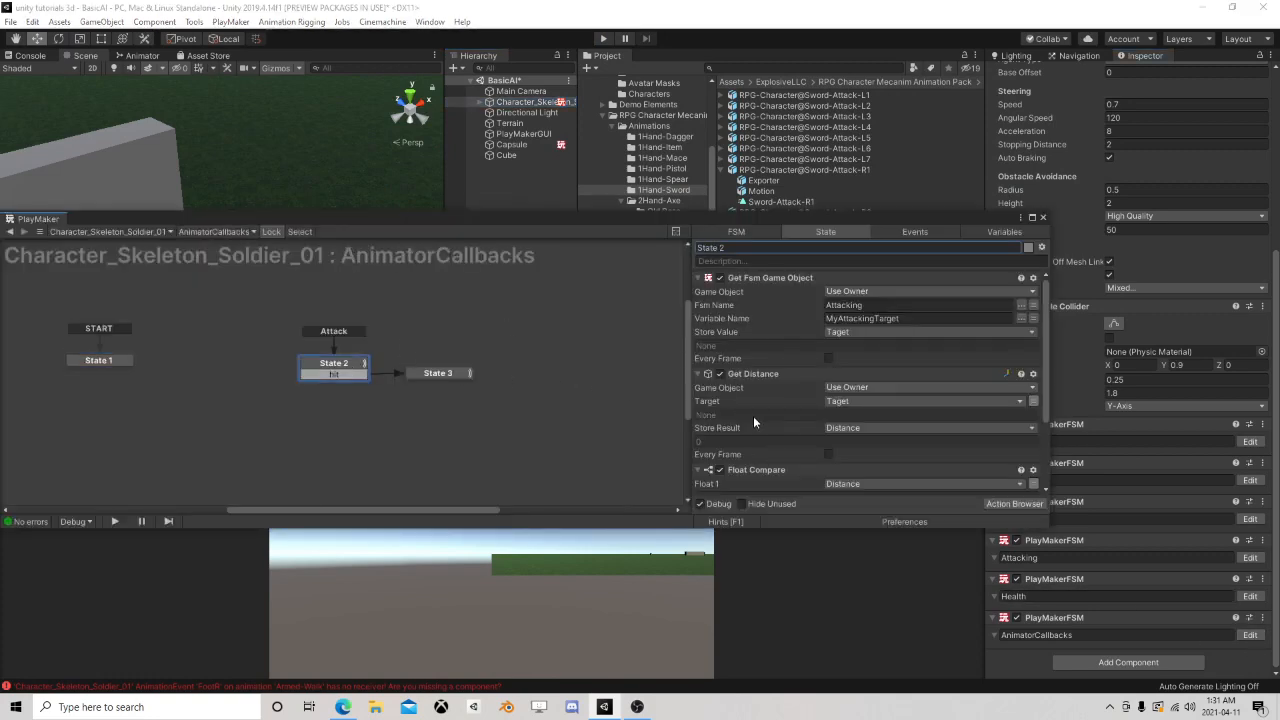
{"action": "left_click", "coordinate": [463, 373]}
{"action": "scroll", "coordinate": [940, 458], "scroll_direction": "down", "scroll_amount": 2}
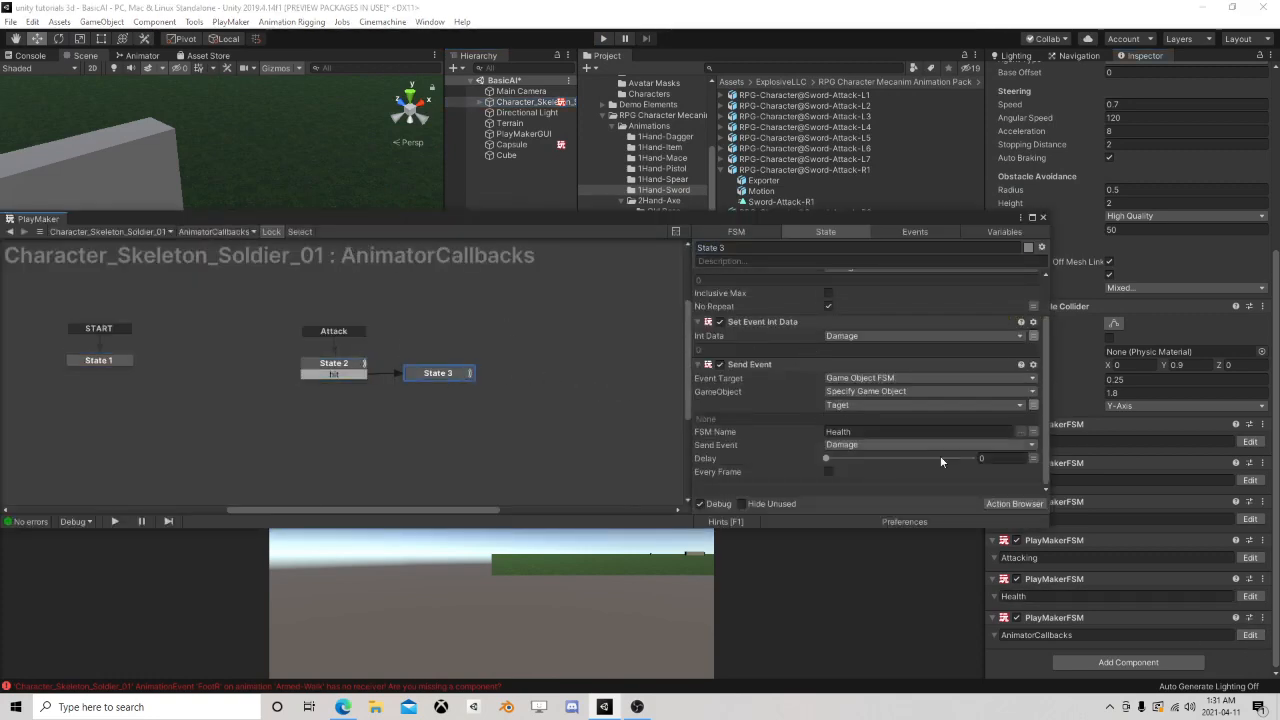
{"action": "left_click", "coordinate": [1005, 505]}
{"action": "type", "text": "audi"}
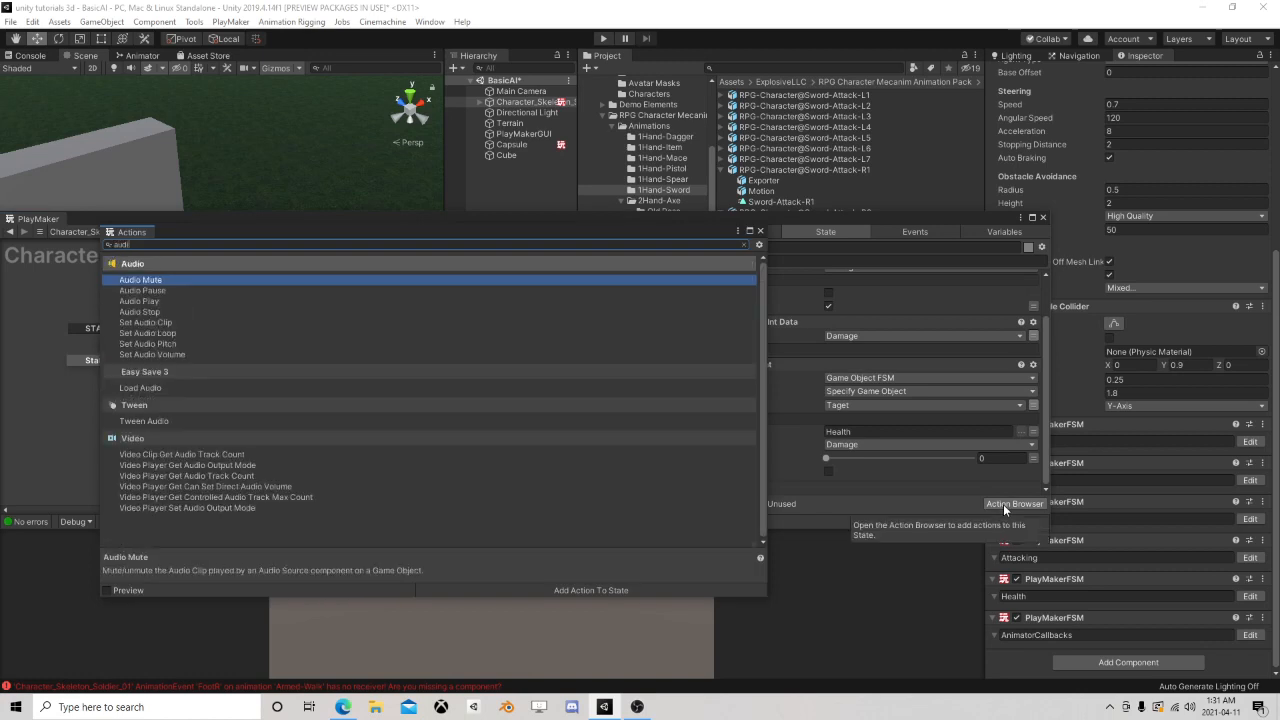
{"action": "type", "text": "o play"}
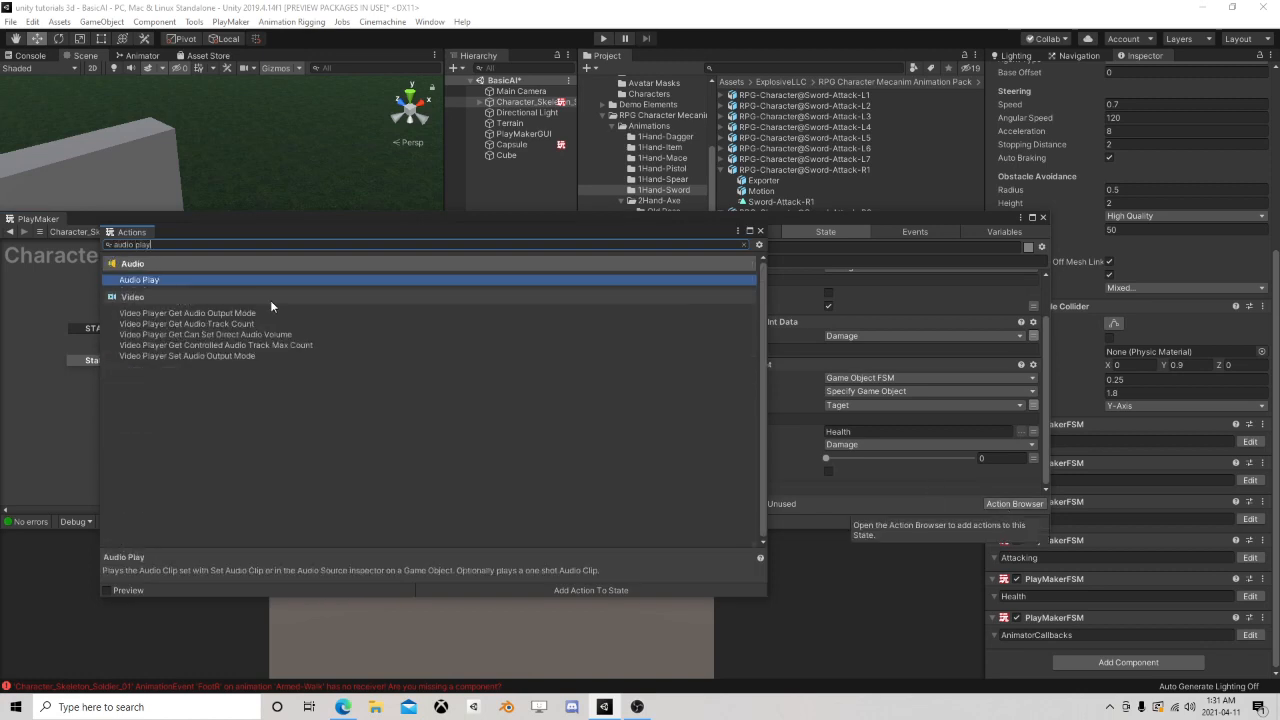
{"action": "double_click", "coordinate": [257, 284]}
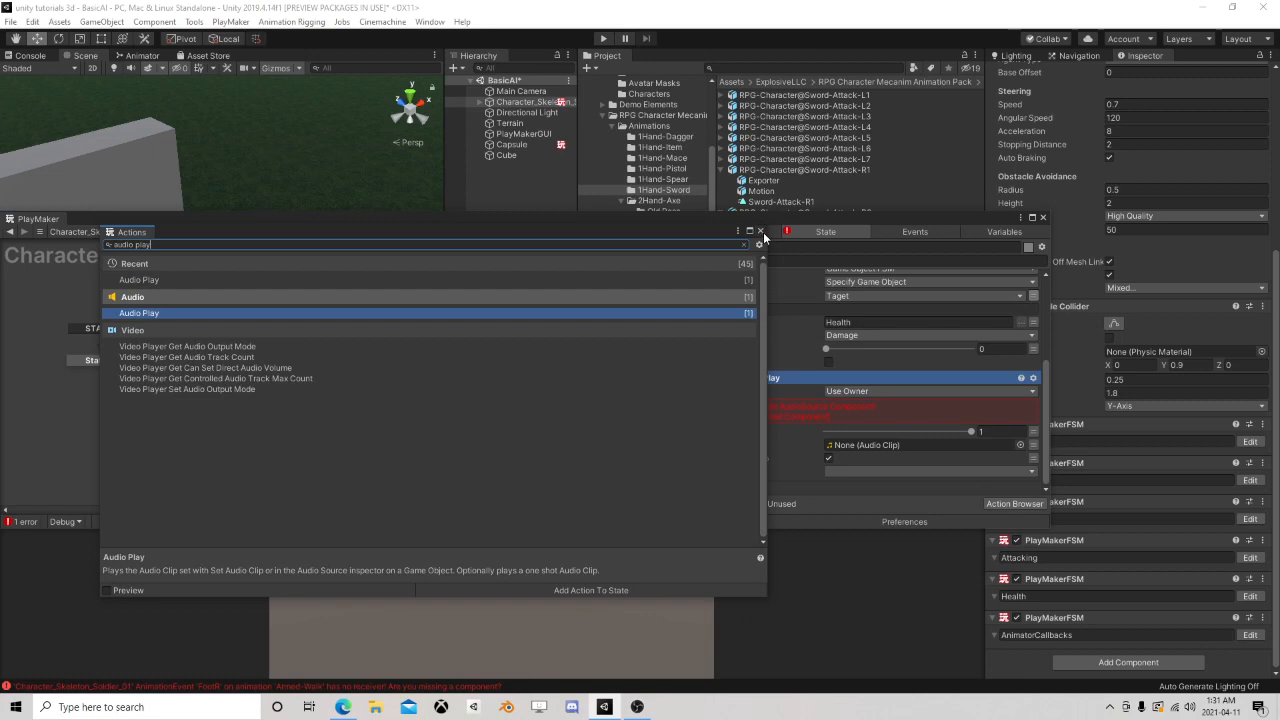
{"action": "left_click", "coordinate": [760, 231]}
{"action": "left_click", "coordinate": [870, 410]}
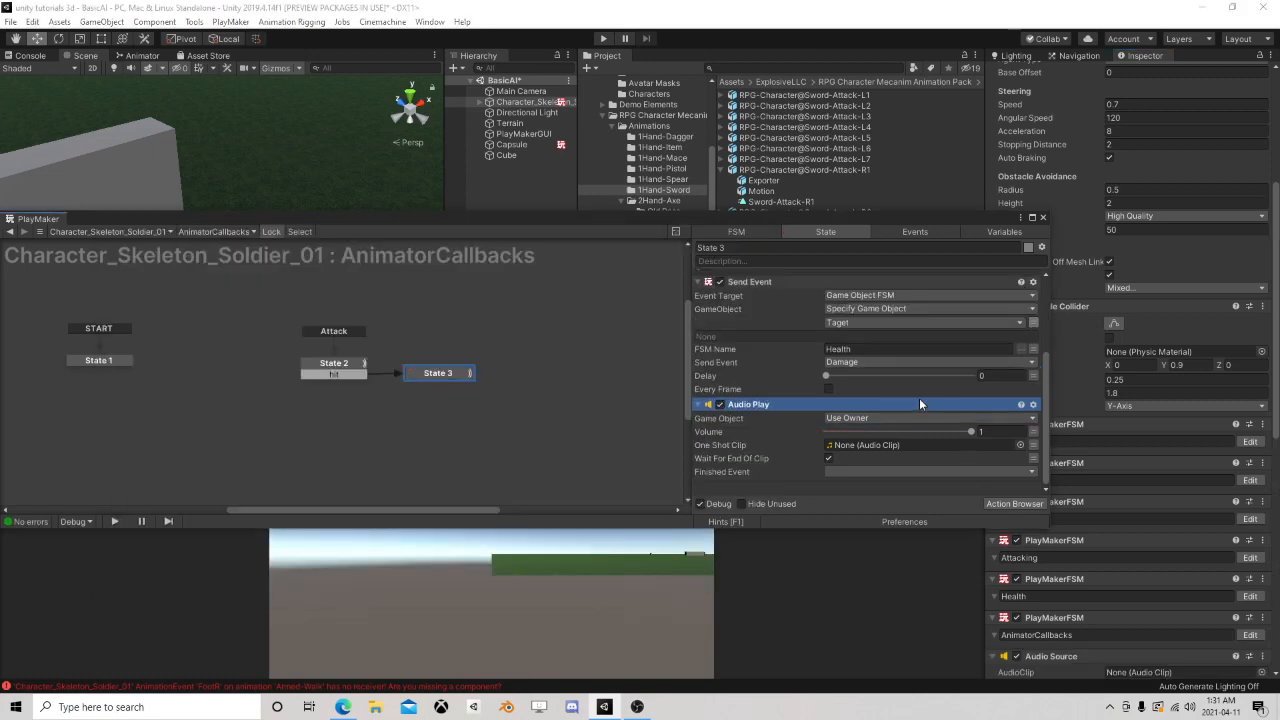
- Set the Audio Play action's one-shot clip to Hit7, turn off Wait For End Of Clip, and close the FSM editor
{"action": "left_click", "coordinate": [1021, 444]}
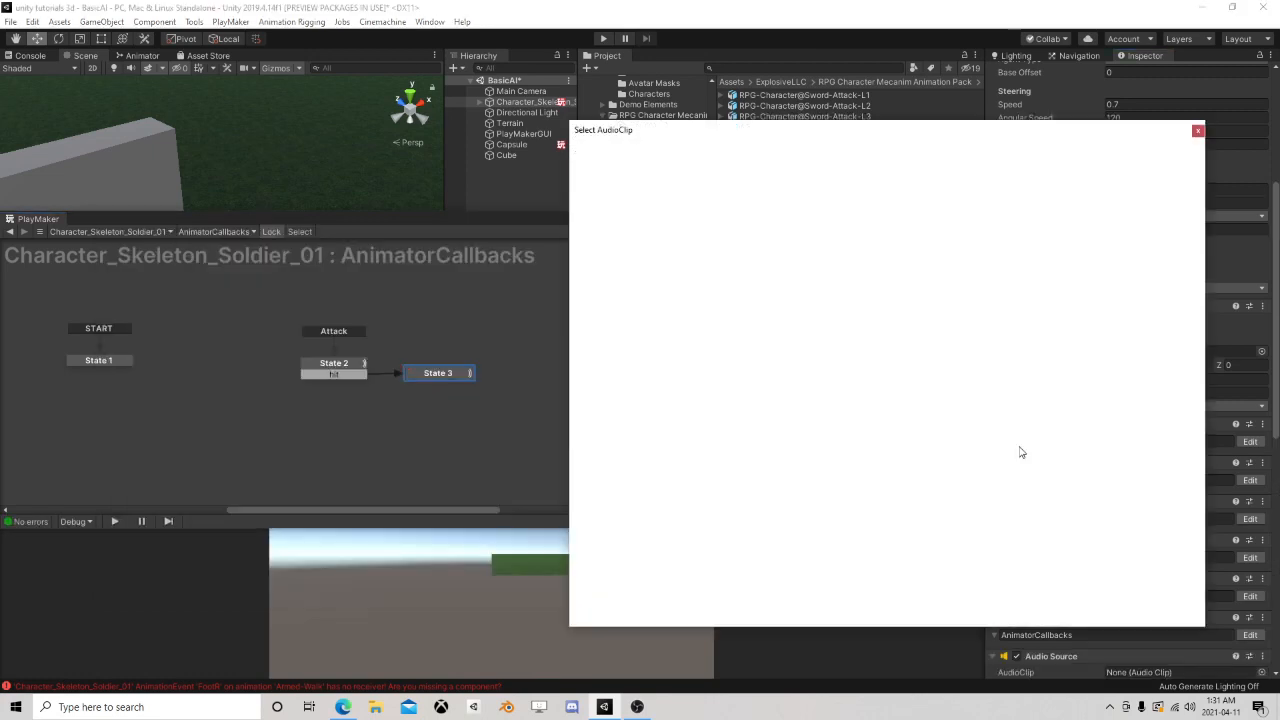
{"action": "type", "text": "hit"}
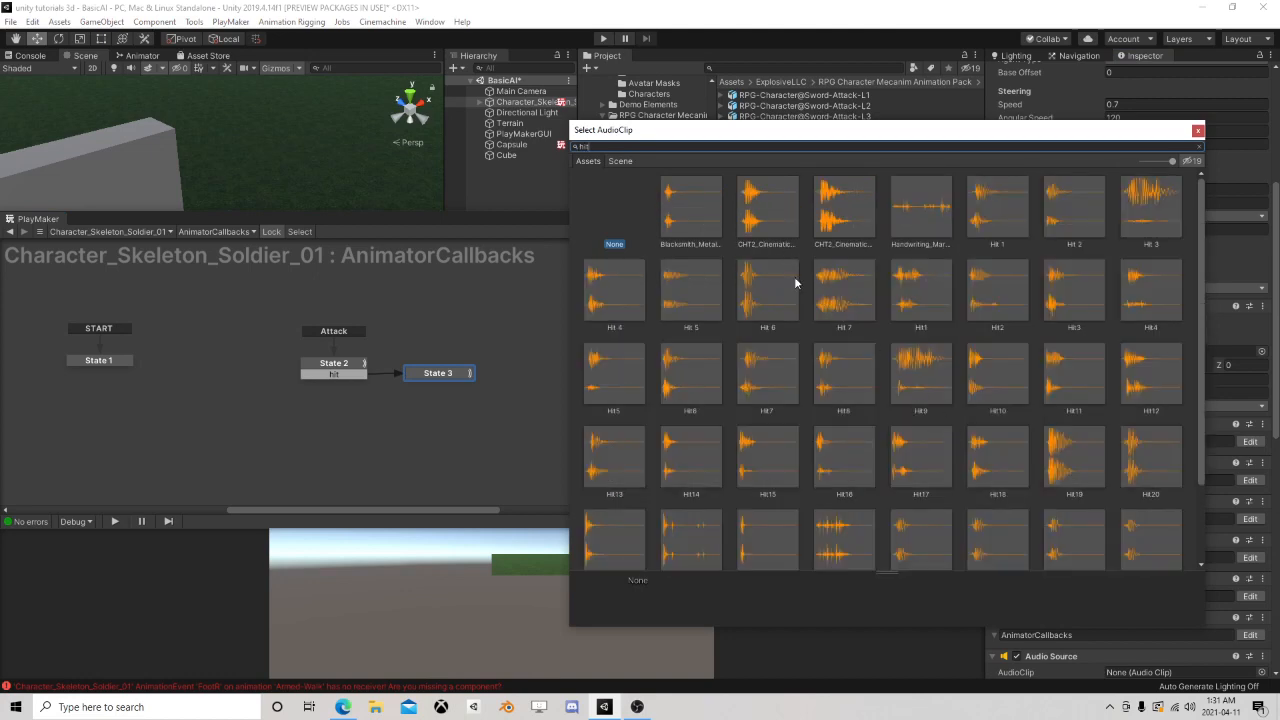
{"action": "left_click", "coordinate": [751, 298]}
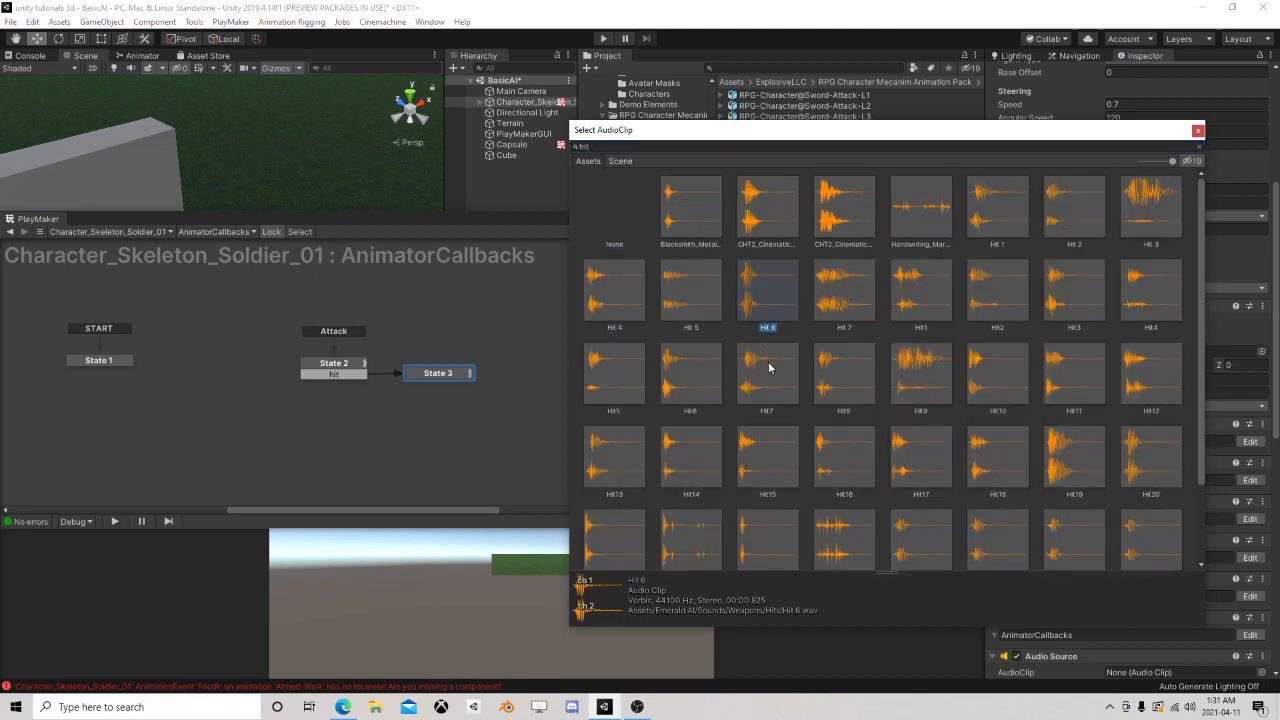
{"action": "left_click", "coordinate": [769, 368]}
{"action": "left_click", "coordinate": [773, 314]}
{"action": "left_click", "coordinate": [771, 366]}
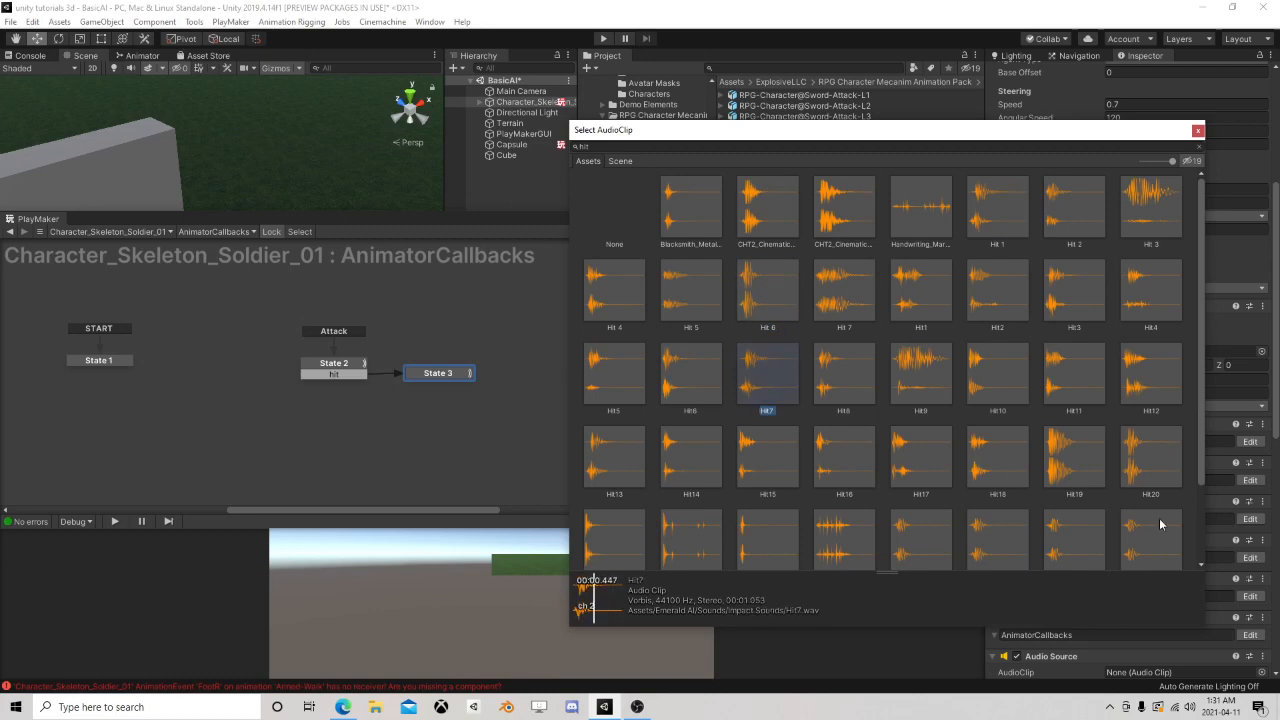
{"action": "left_click", "coordinate": [1197, 130]}
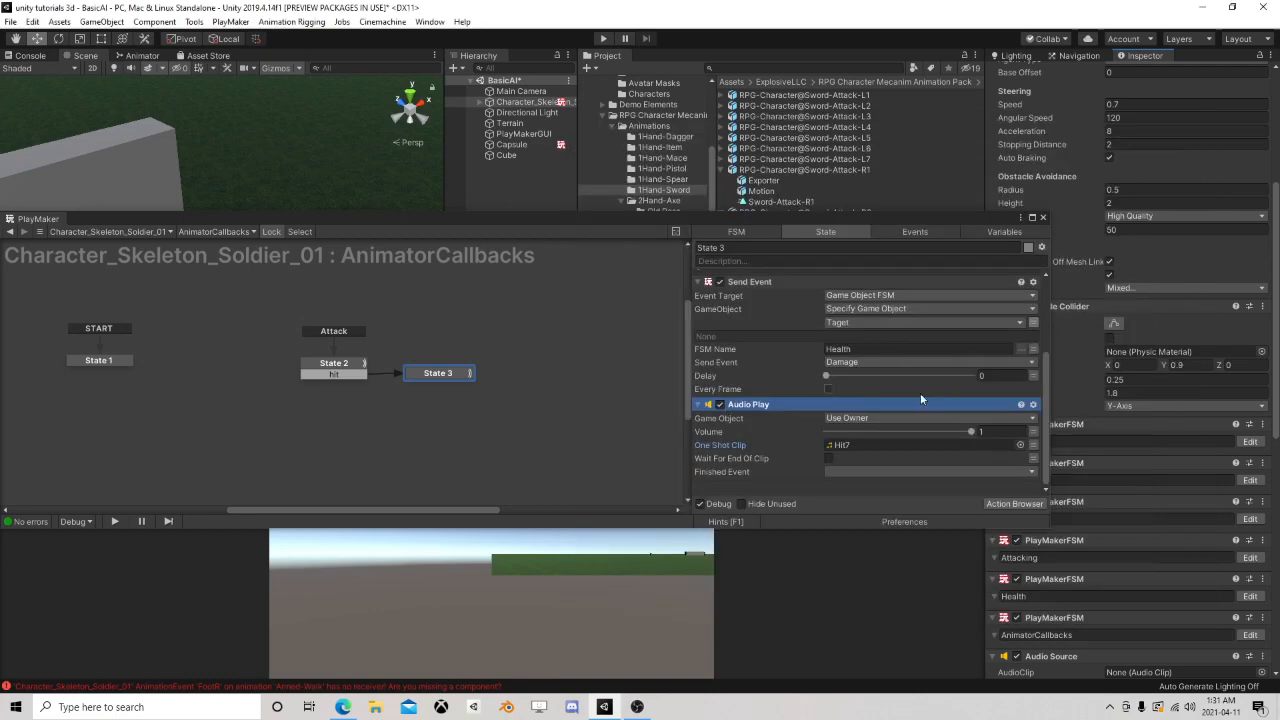
{"action": "left_click", "coordinate": [1043, 217]}
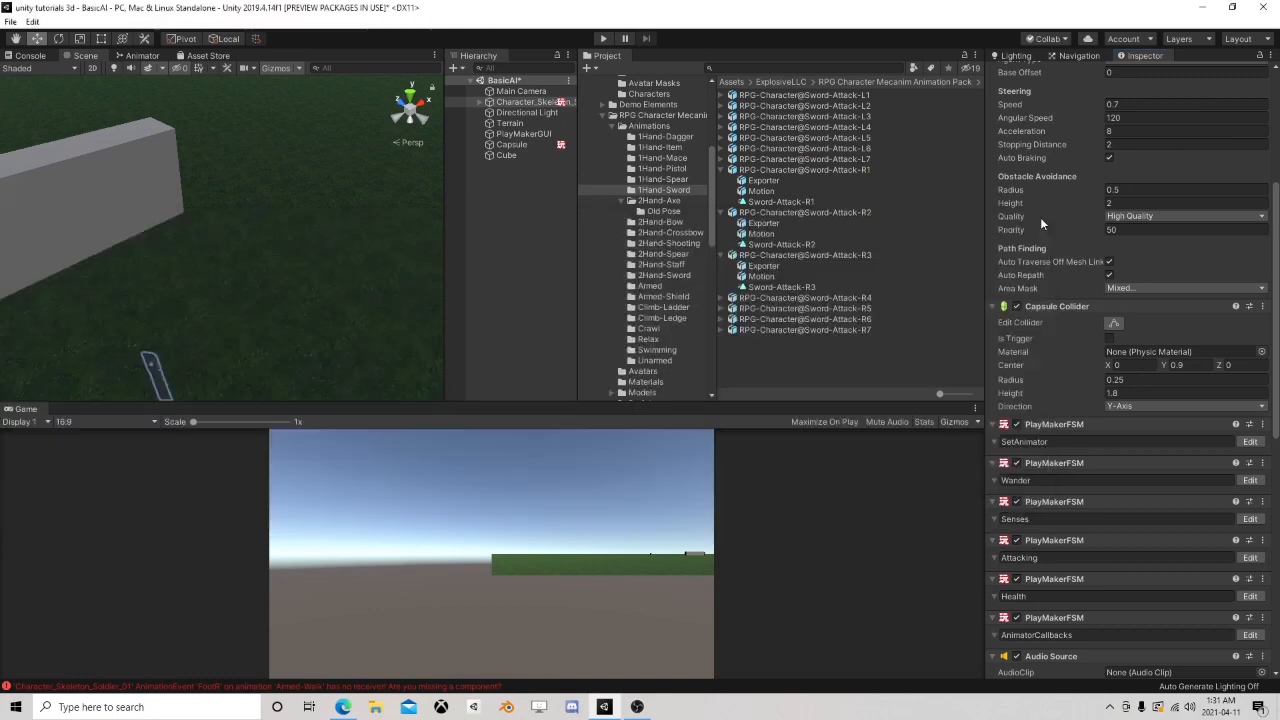
- Add an Audio Play action to State 5 of the skeleton soldier's Attacking FSM
{"action": "left_click", "coordinate": [1250, 557]}
{"action": "left_click", "coordinate": [465, 364]}
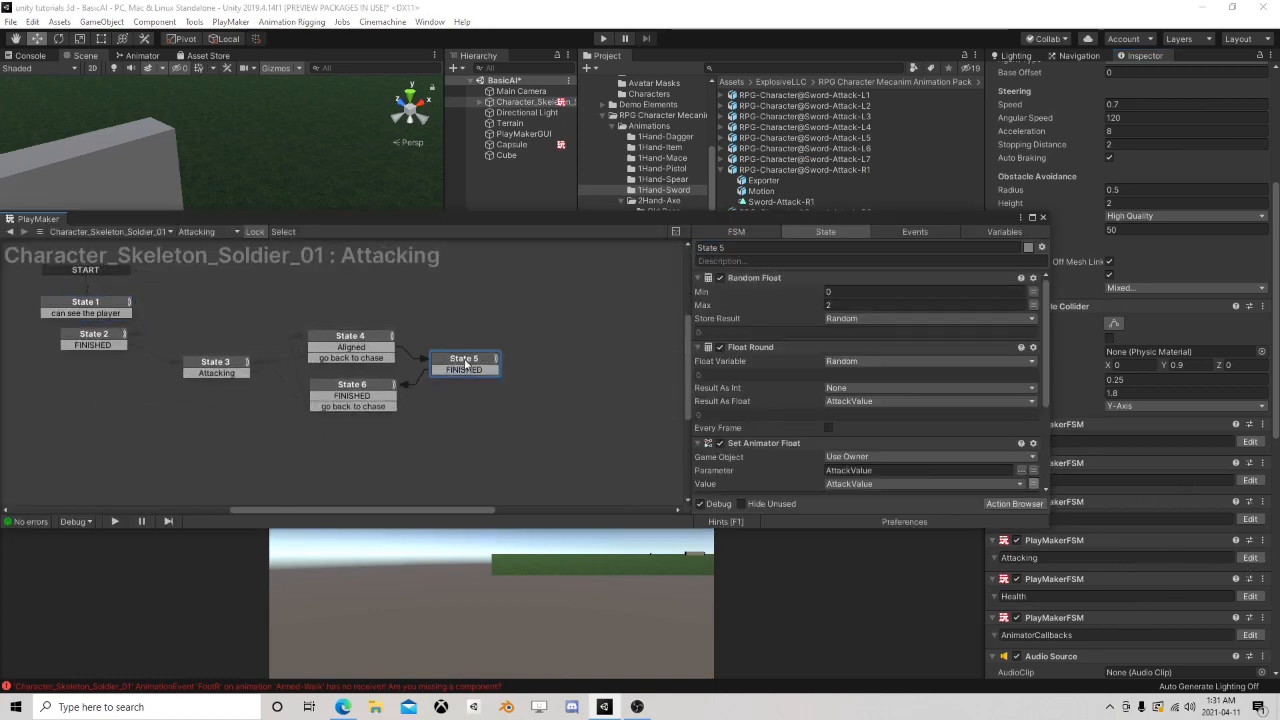
{"action": "left_click", "coordinate": [343, 339]}
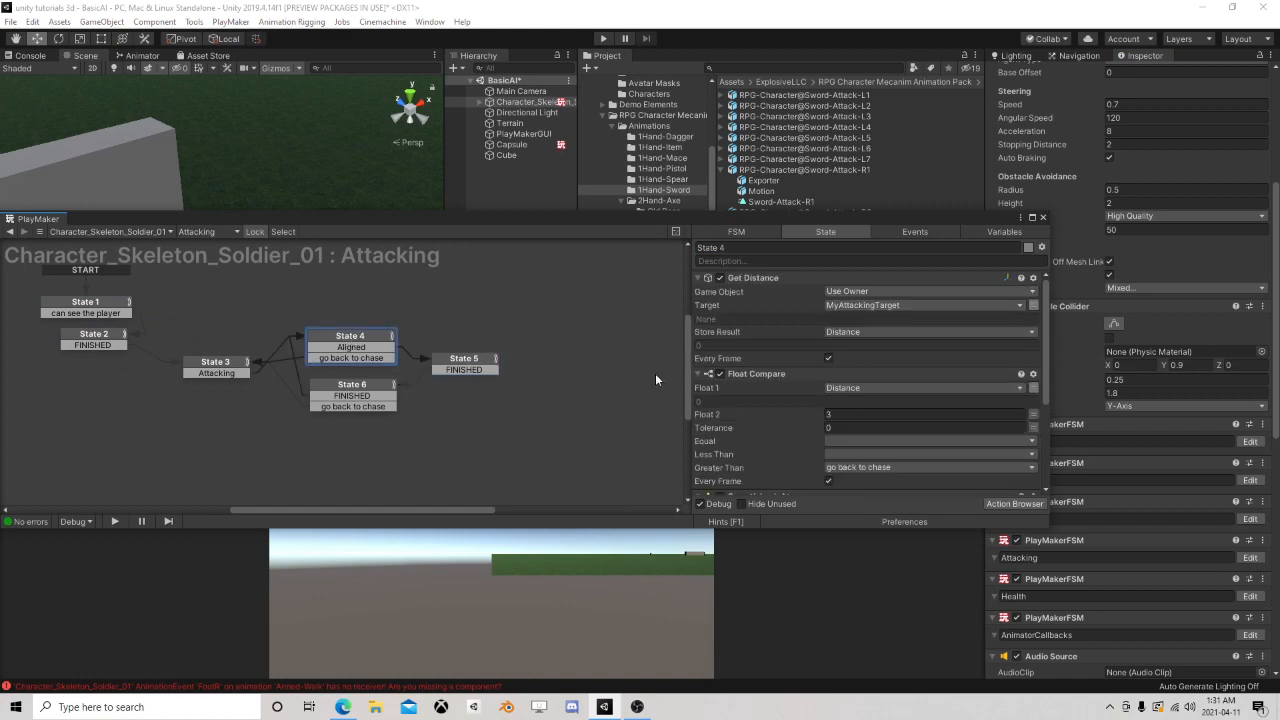
{"action": "scroll", "coordinate": [759, 406], "scroll_direction": "down", "scroll_amount": 4}
{"action": "left_click", "coordinate": [437, 360]}
{"action": "scroll", "coordinate": [780, 364], "scroll_direction": "down", "scroll_amount": 6}
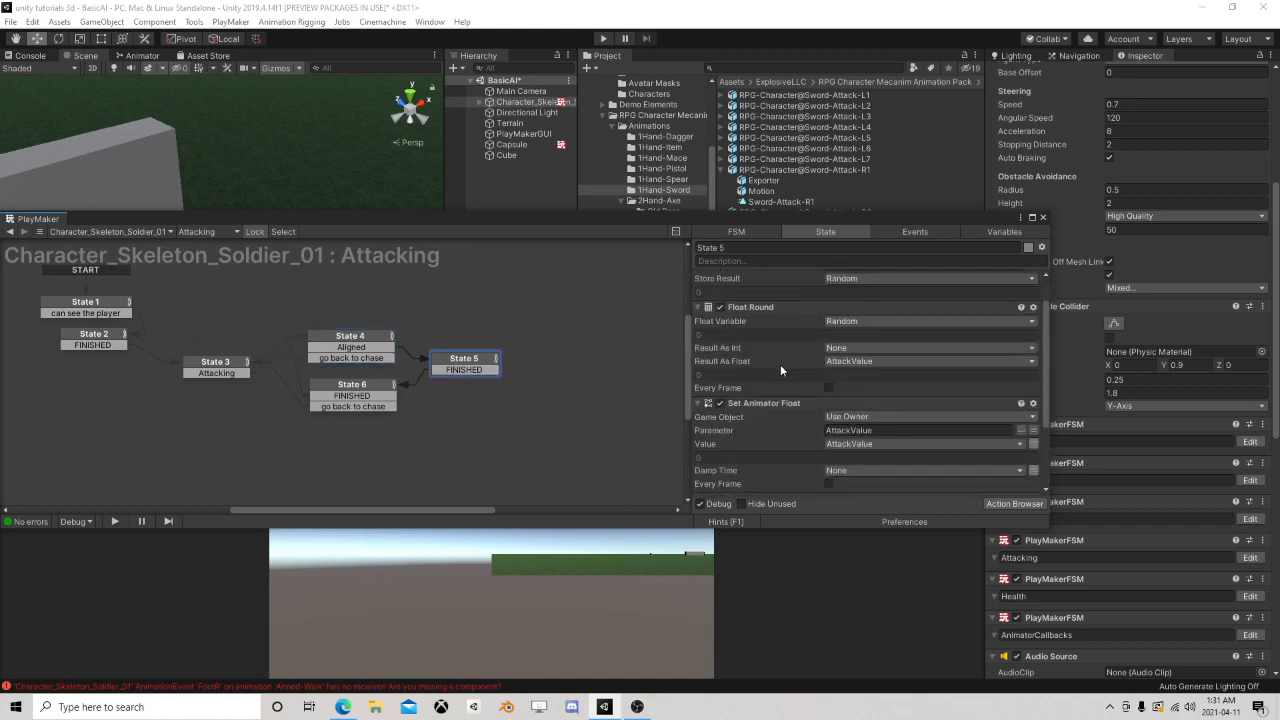
{"action": "left_click", "coordinate": [1015, 503]}
{"action": "type", "text": "aud"}
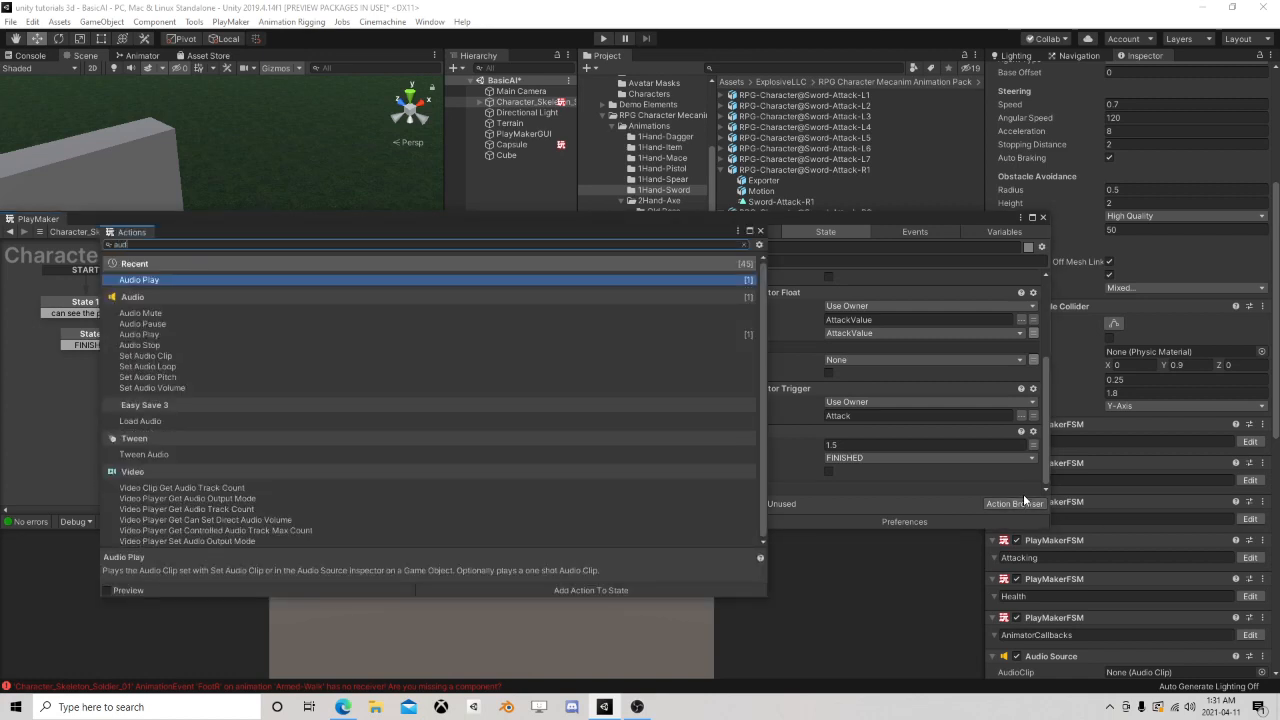
{"action": "type", "text": "io pl"}
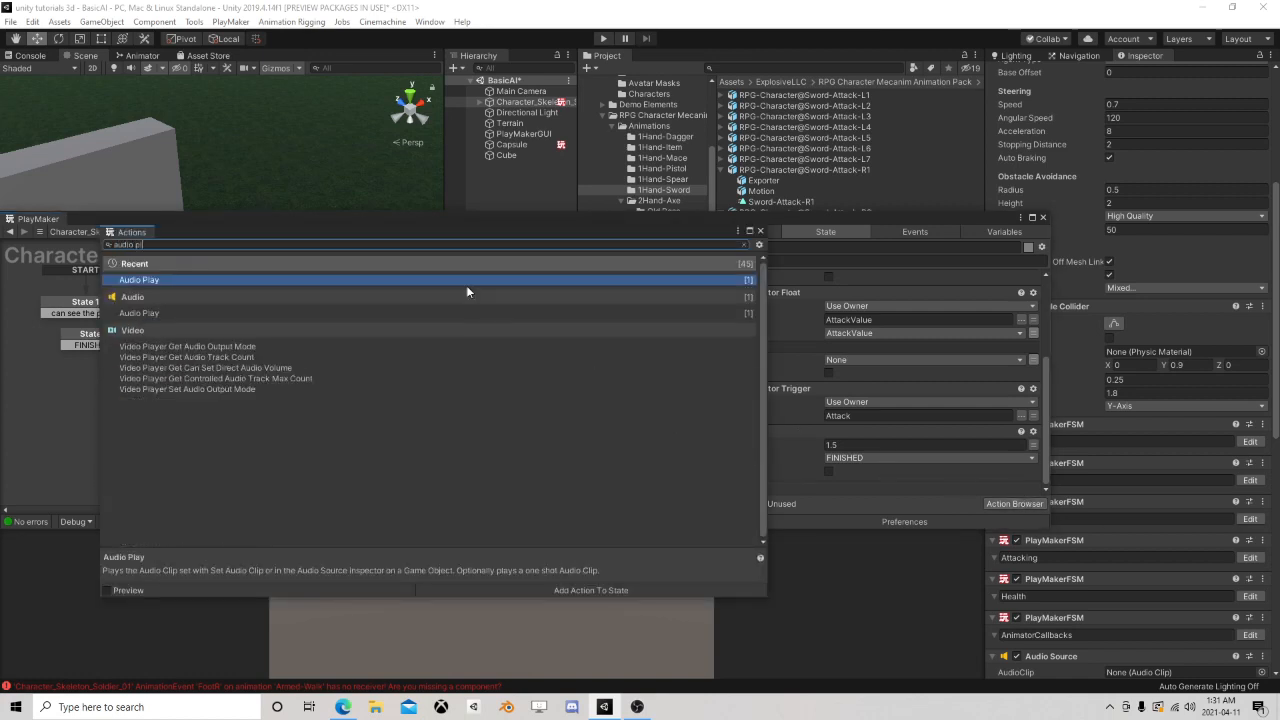
{"action": "double_click", "coordinate": [172, 313]}
{"action": "left_click", "coordinate": [760, 231]}
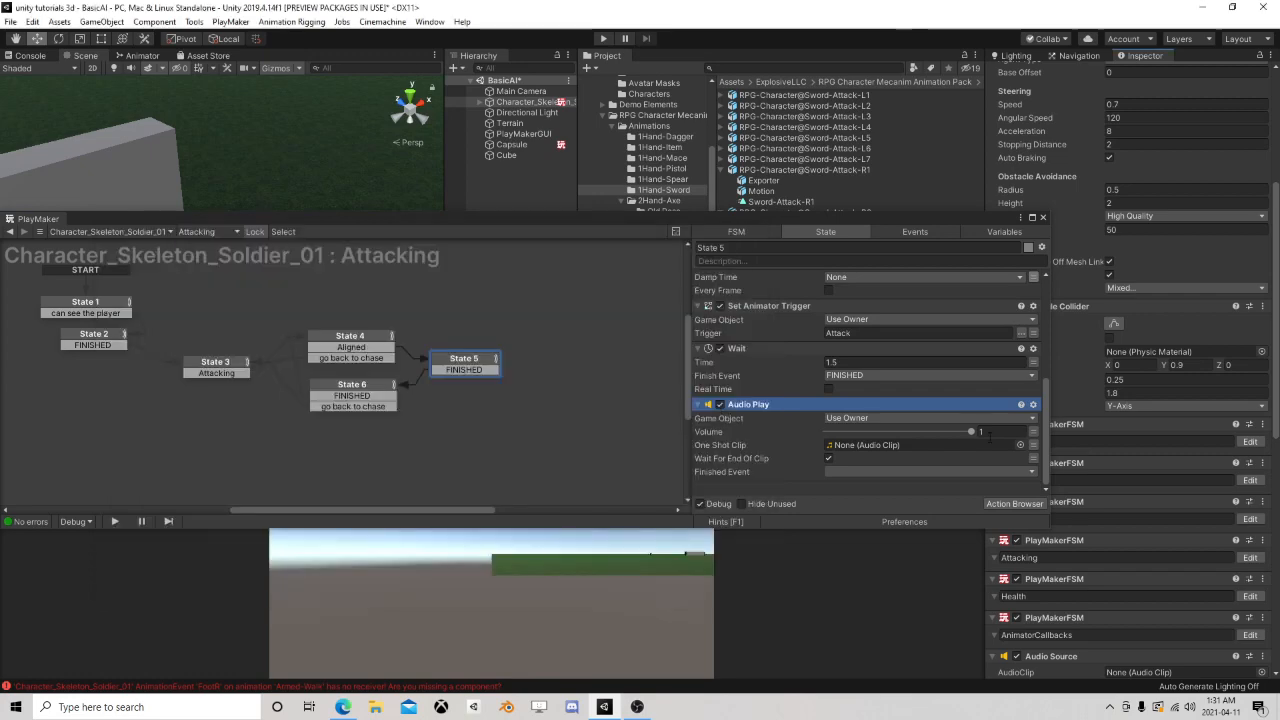
- Set the Audio Play action's one-shot clip to Skeleton Attack 1, turn off Wait For End Of Clip, and close the FSM editor
{"action": "left_click", "coordinate": [836, 460]}
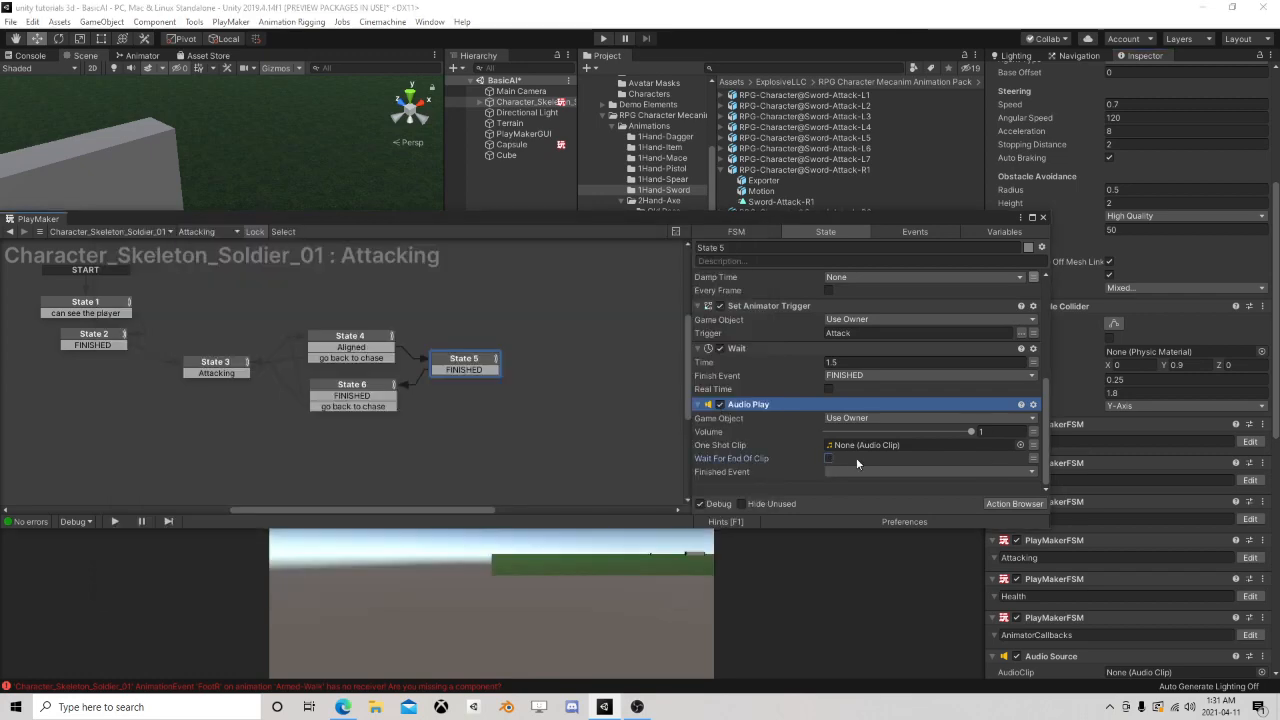
{"action": "left_click", "coordinate": [1020, 445]}
{"action": "type", "text": "atta"}
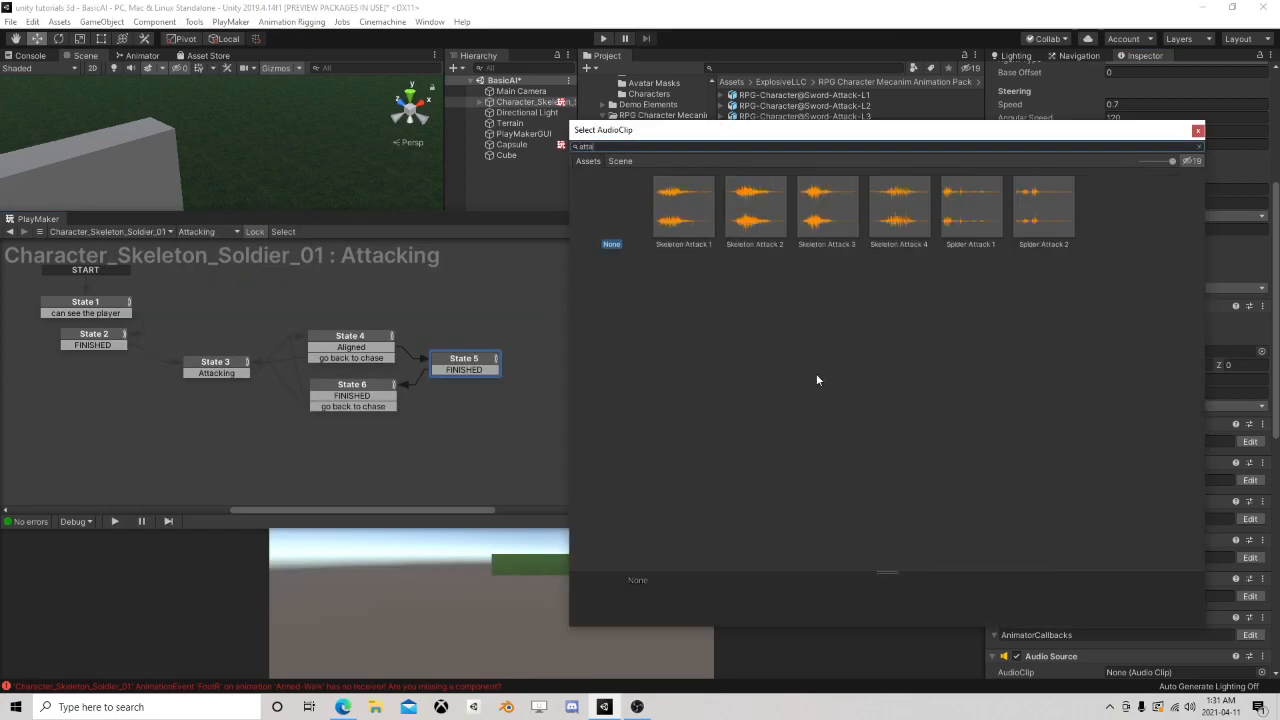
{"action": "left_click", "coordinate": [702, 240]}
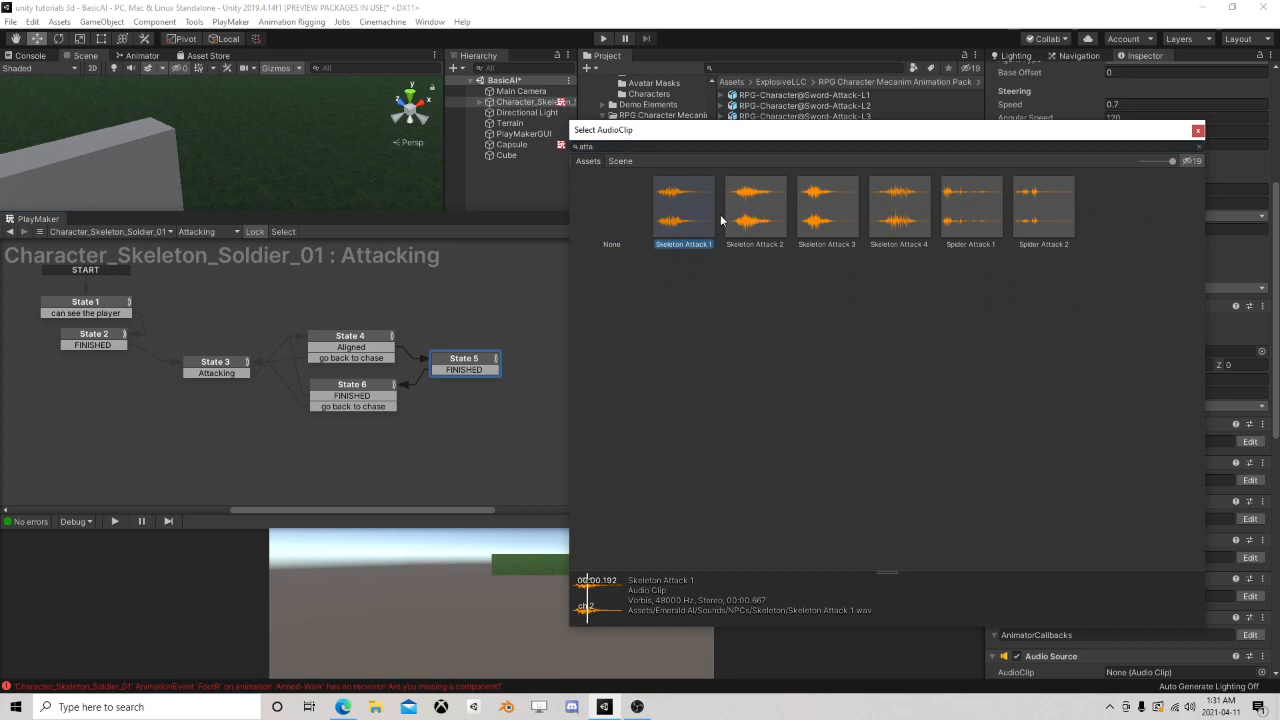
{"action": "left_click", "coordinate": [1198, 131]}
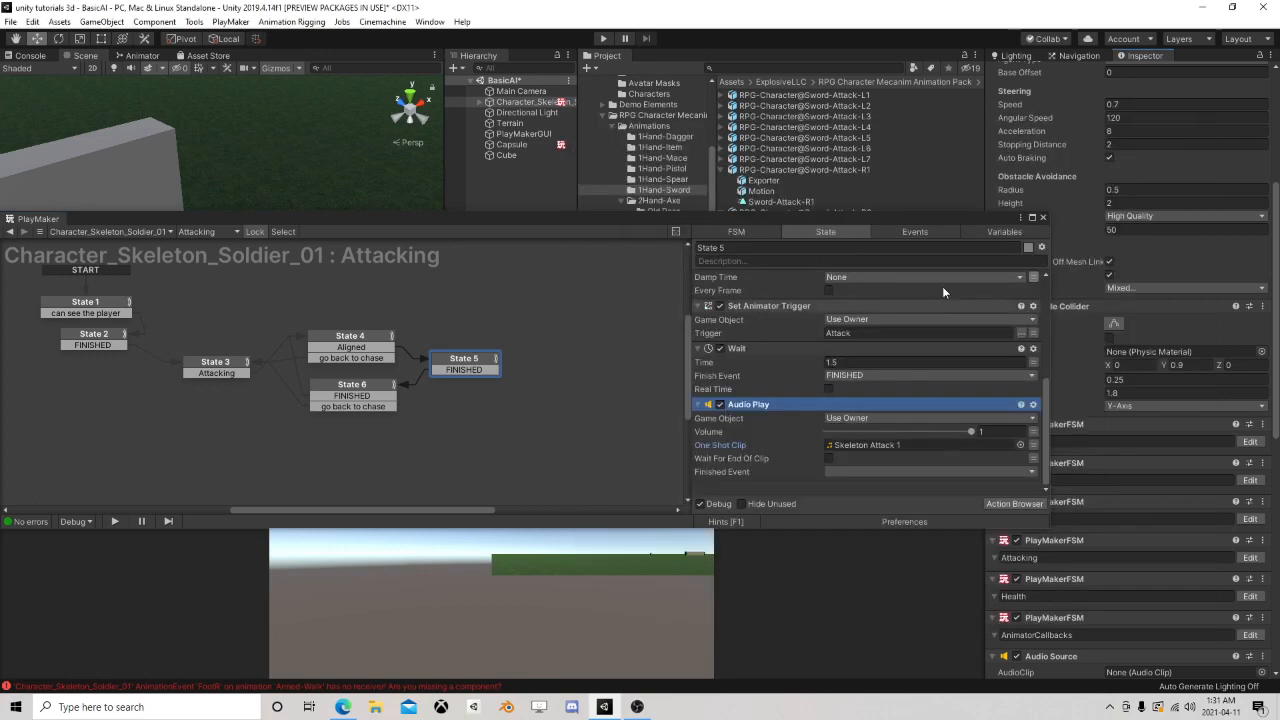
{"action": "left_click", "coordinate": [1043, 218]}
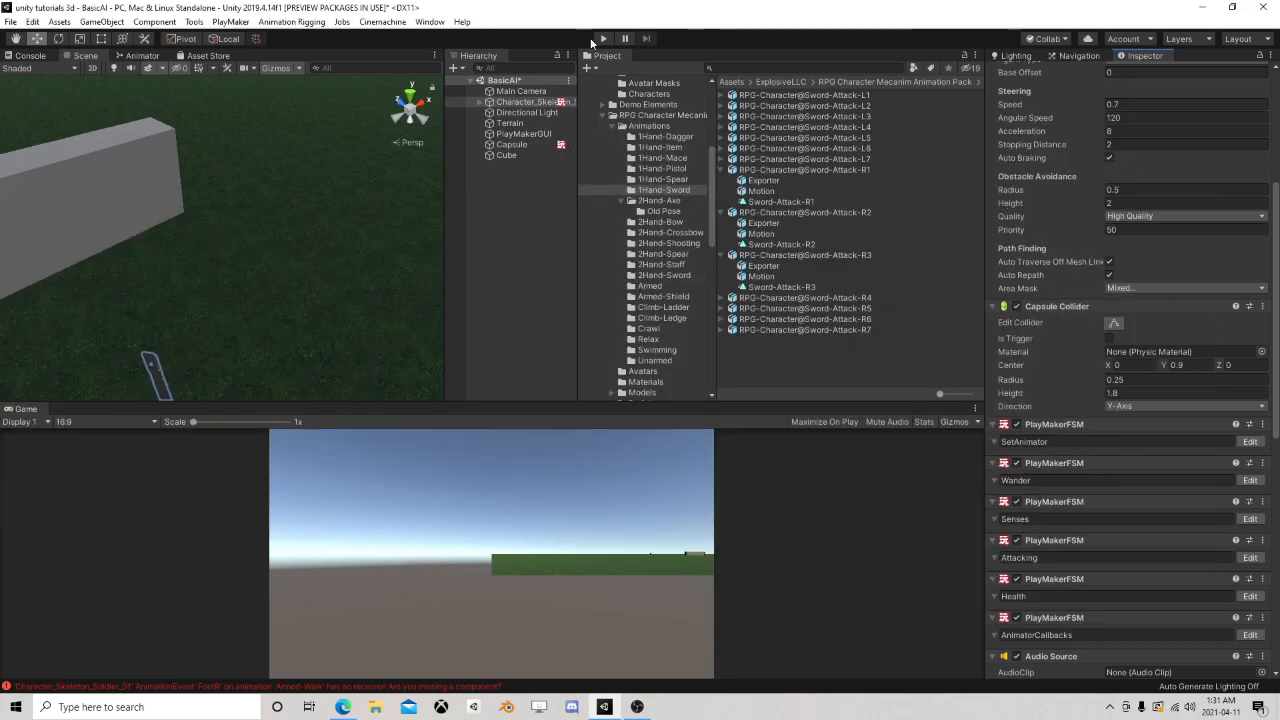
- Test the attack sounds in play mode by moving the capsule beside the skeleton soldier, and stop the test run
{"action": "left_click", "coordinate": [603, 40]}
{"action": "left_click", "coordinate": [522, 144]}
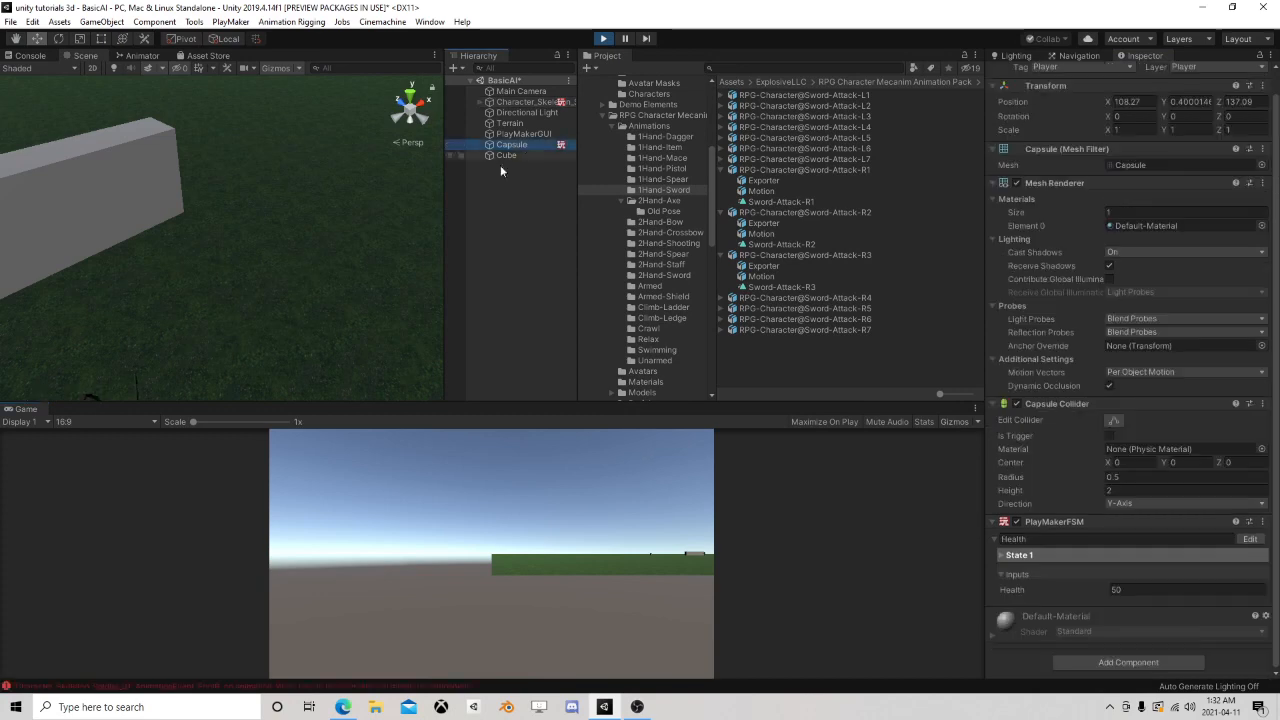
{"action": "middle_click_drag", "start_coordinate": [200, 311], "coordinate": [338, 321]}
{"action": "scroll", "coordinate": [338, 321], "scroll_direction": "down", "scroll_amount": 6}
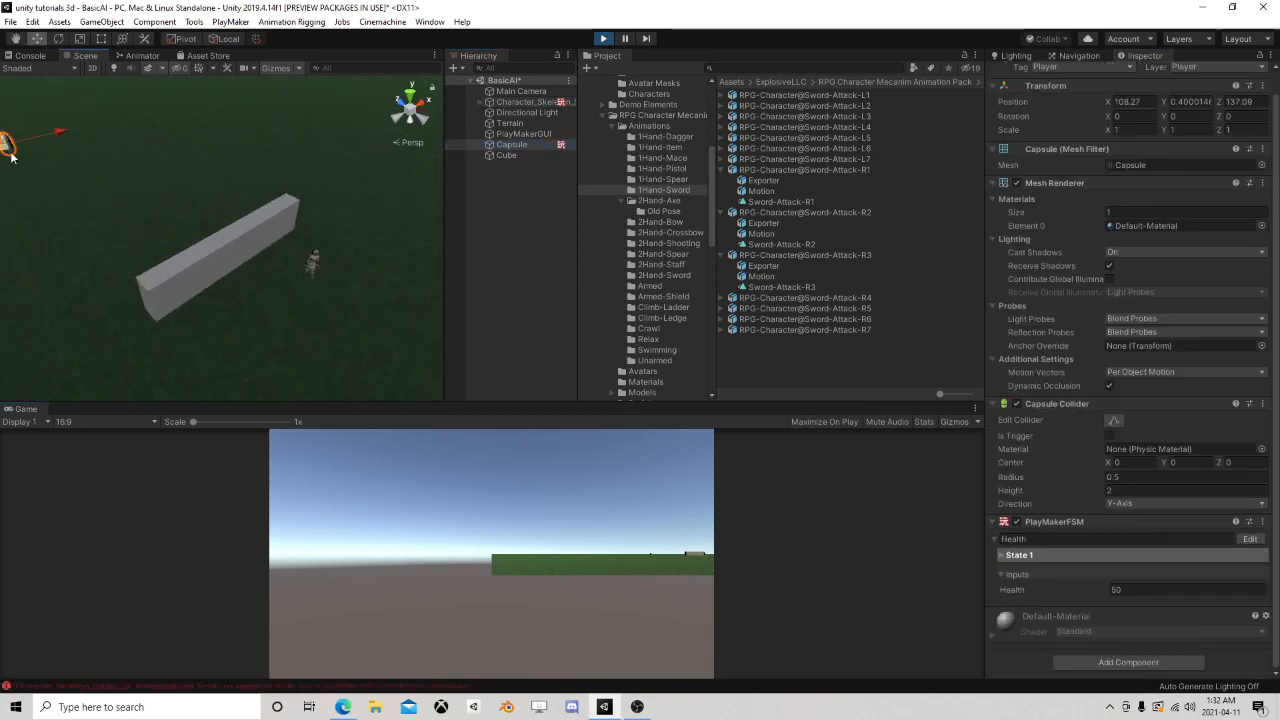
{"action": "left_click_drag", "start_coordinate": [7, 154], "coordinate": [402, 268]}
{"action": "scroll", "coordinate": [414, 298], "scroll_direction": "up", "scroll_amount": 3}
{"action": "middle_click_drag", "start_coordinate": [401, 295], "coordinate": [292, 314]}
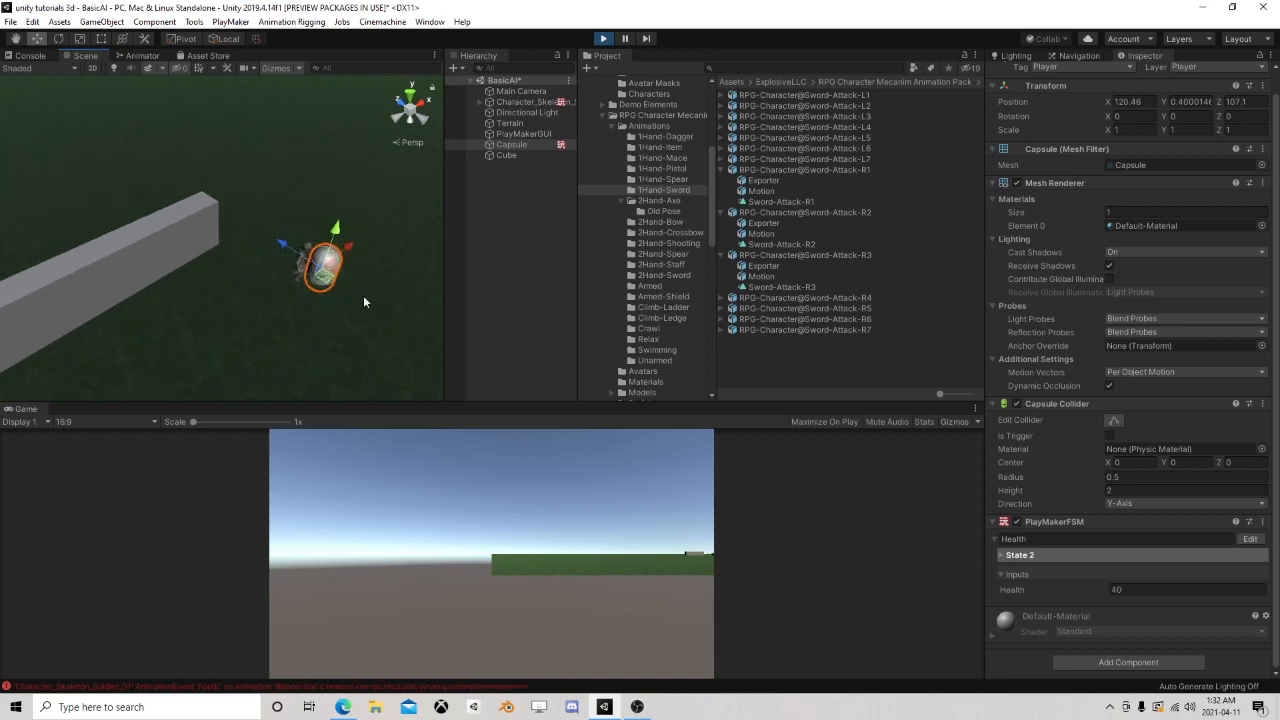
{"action": "left_click_drag", "start_coordinate": [322, 287], "coordinate": [340, 286]}
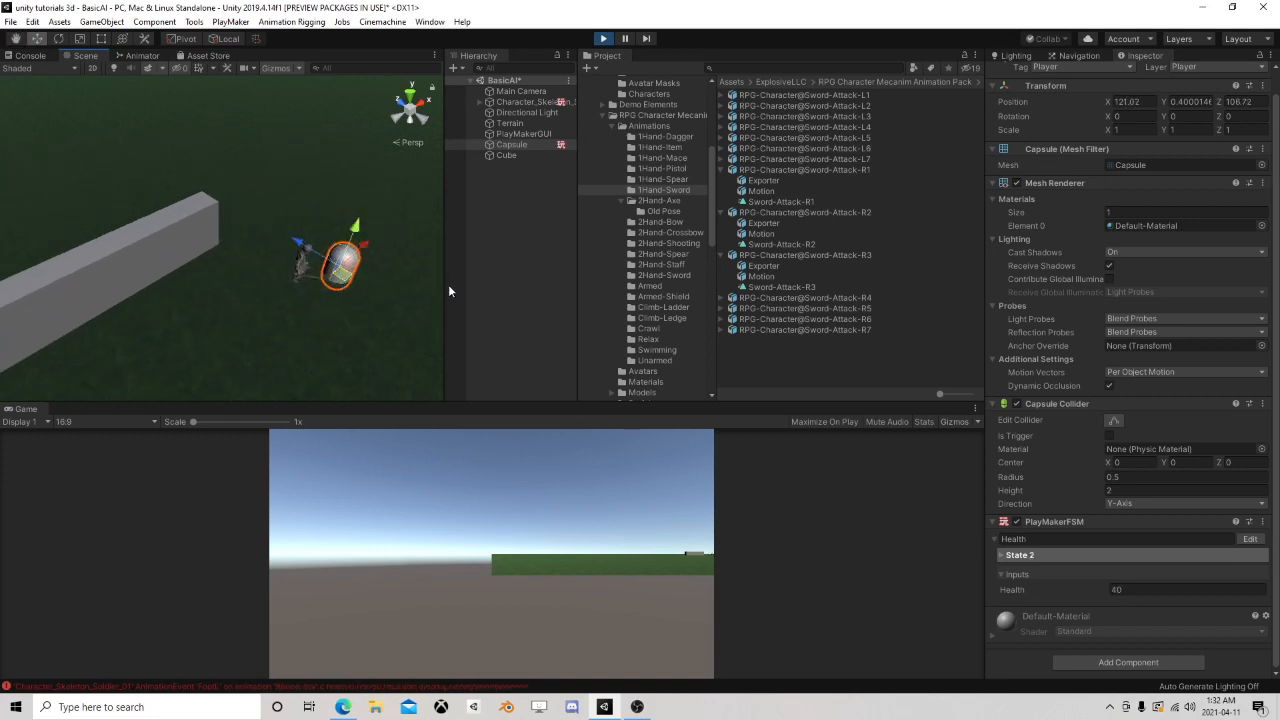
{"action": "left_click", "coordinate": [604, 39]}
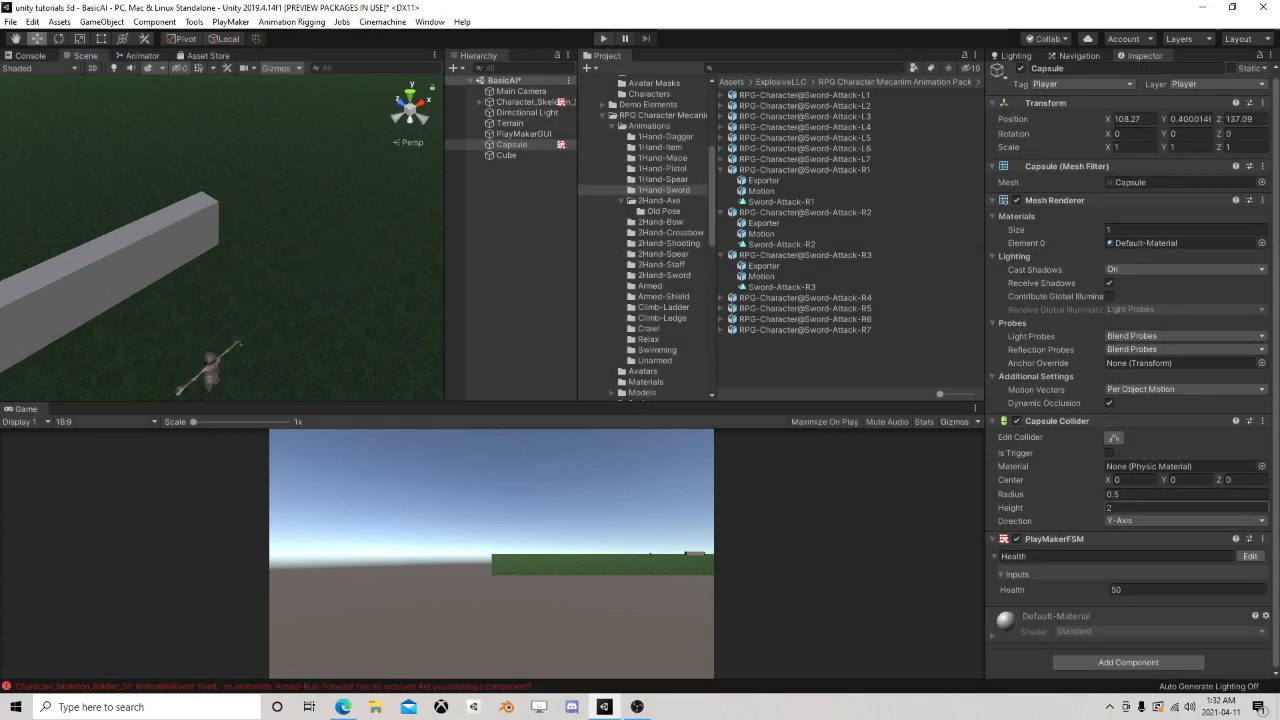
- Locate and select the goblin machete held in the skeleton soldier's right hand
{"action": "left_click", "coordinate": [509, 104]}
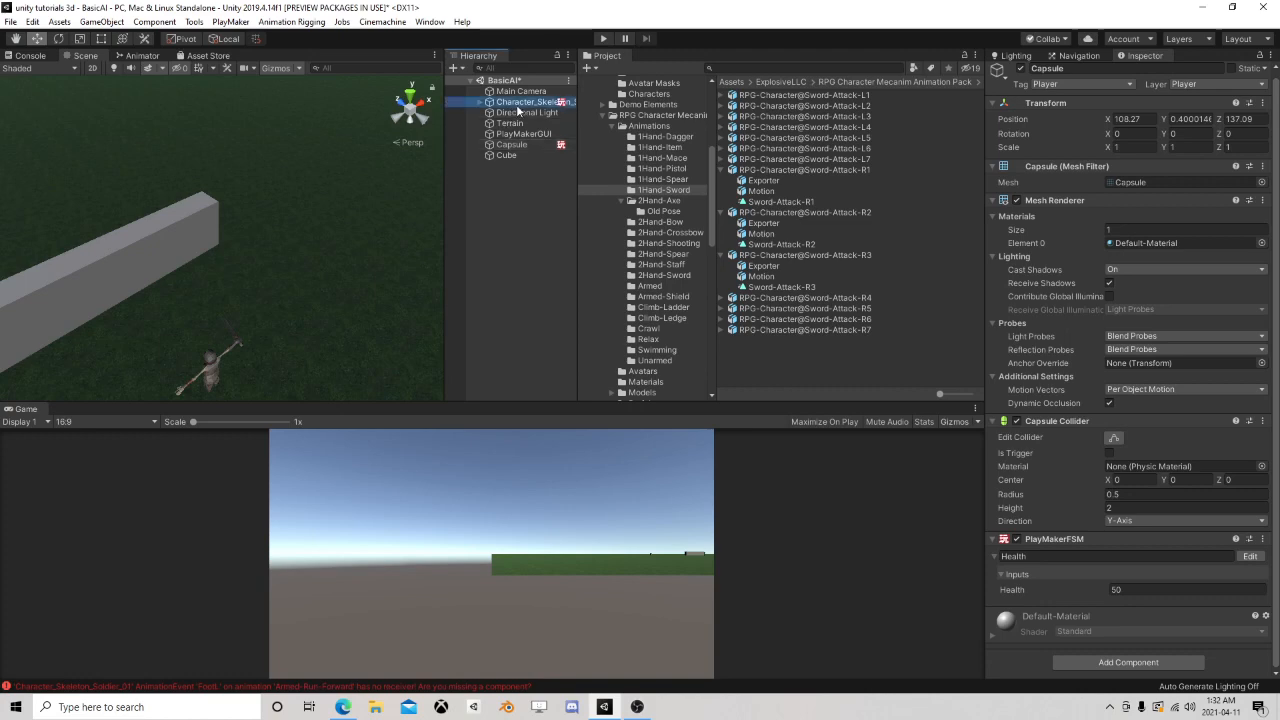
{"action": "middle_click_drag", "start_coordinate": [328, 325], "coordinate": [320, 238]}
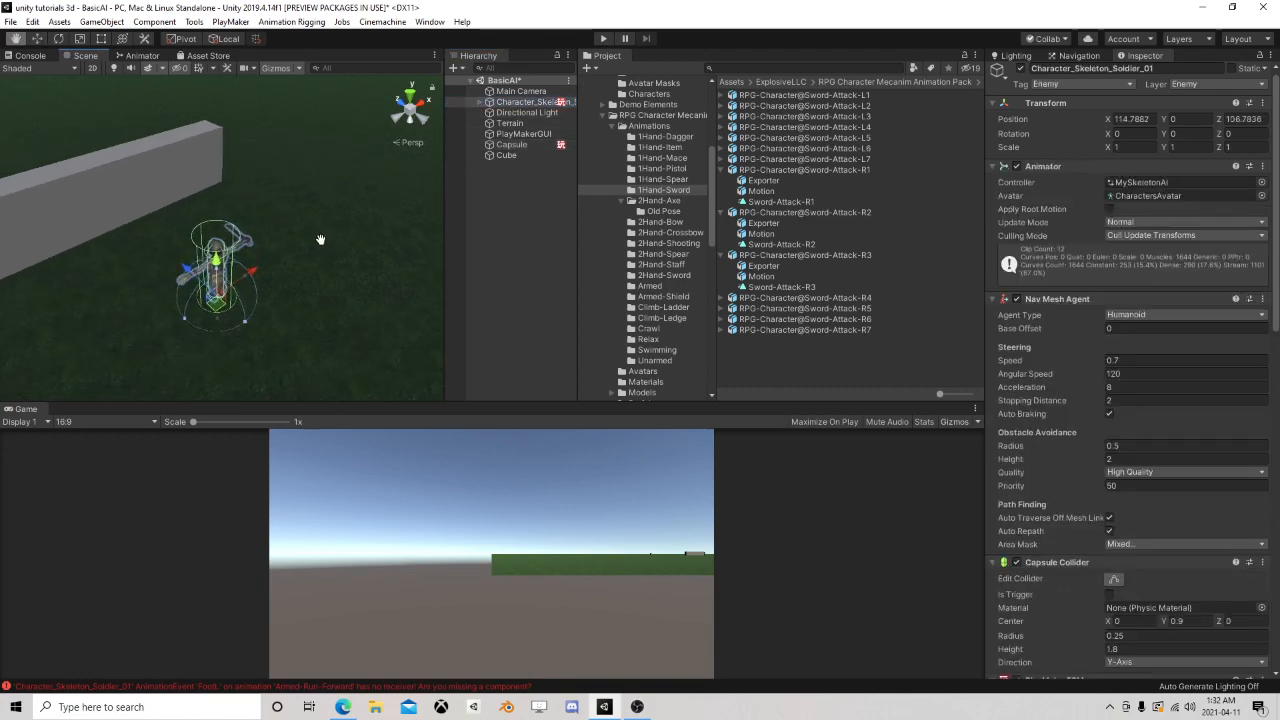
{"action": "scroll", "coordinate": [337, 235], "scroll_direction": "up", "scroll_amount": 4}
{"action": "left_click_drag", "start_coordinate": [337, 235], "coordinate": [150, 330], "text": "alt"}
{"action": "scroll", "coordinate": [170, 330], "scroll_direction": "down", "scroll_amount": 4}
{"action": "middle_click_drag", "start_coordinate": [180, 320], "coordinate": [183, 246]}
{"action": "scroll", "coordinate": [183, 246], "scroll_direction": "up", "scroll_amount": 3}
{"action": "left_click", "coordinate": [480, 103]}
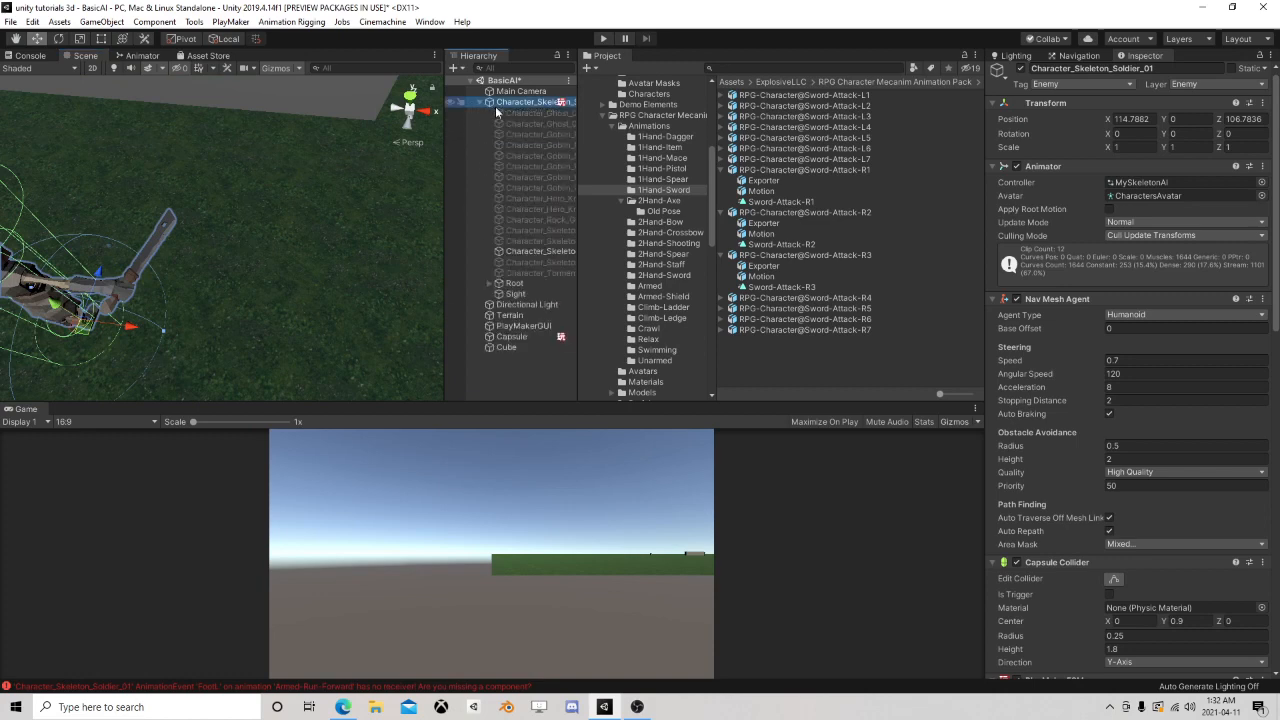
{"action": "left_click_drag", "start_coordinate": [578, 241], "coordinate": [684, 241]}
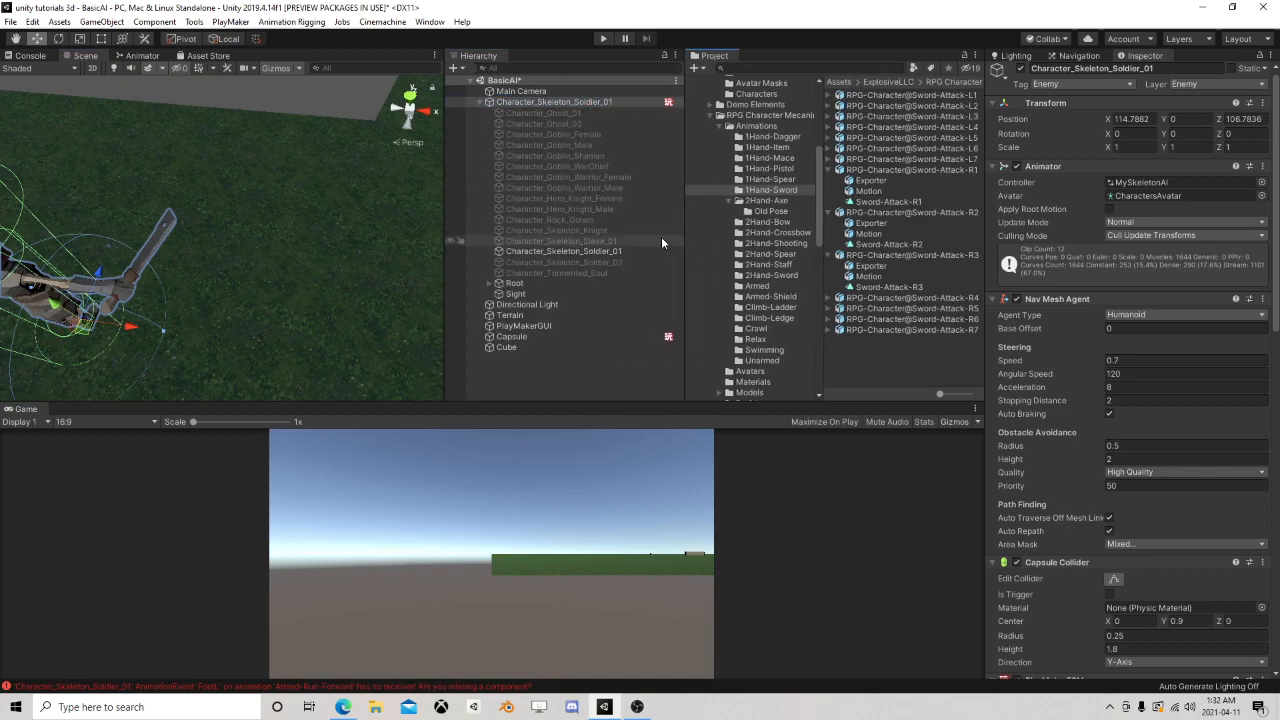
{"action": "left_click", "coordinate": [489, 281]}
{"action": "left_click", "coordinate": [509, 295]}
{"action": "scroll", "coordinate": [514, 297], "scroll_direction": "down", "scroll_amount": 3}
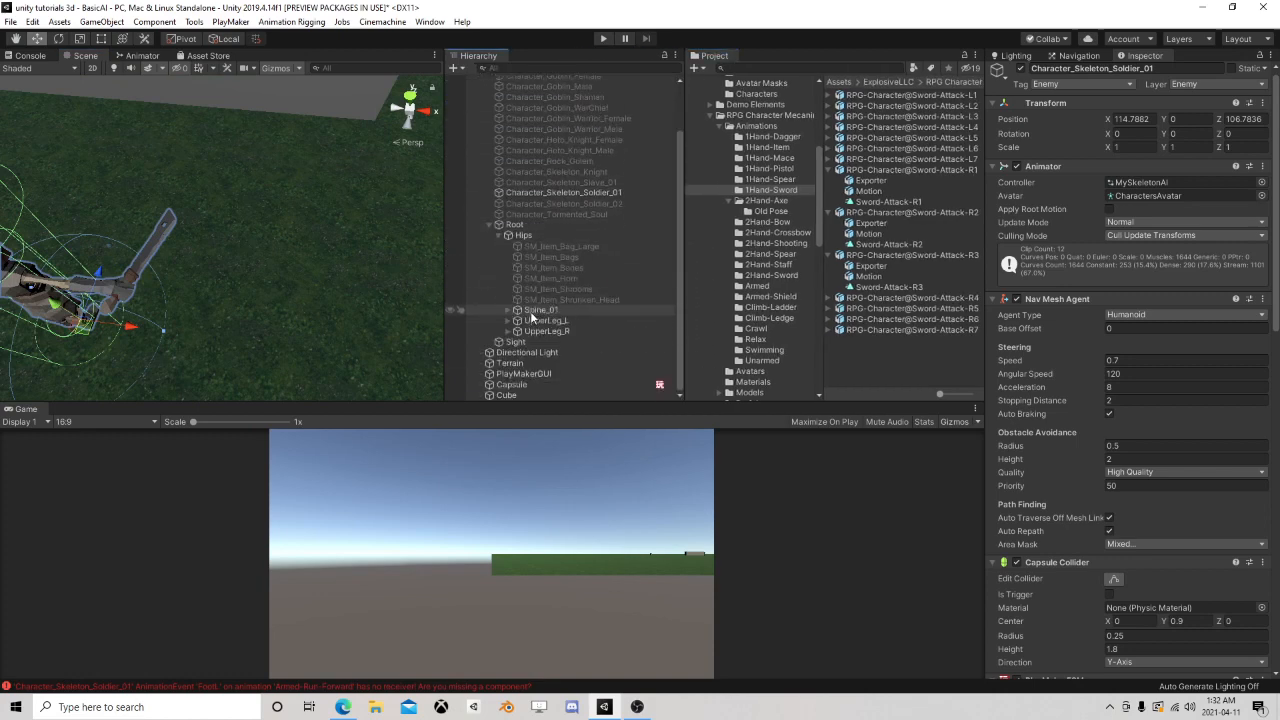
{"action": "left_click", "coordinate": [312, 227]}
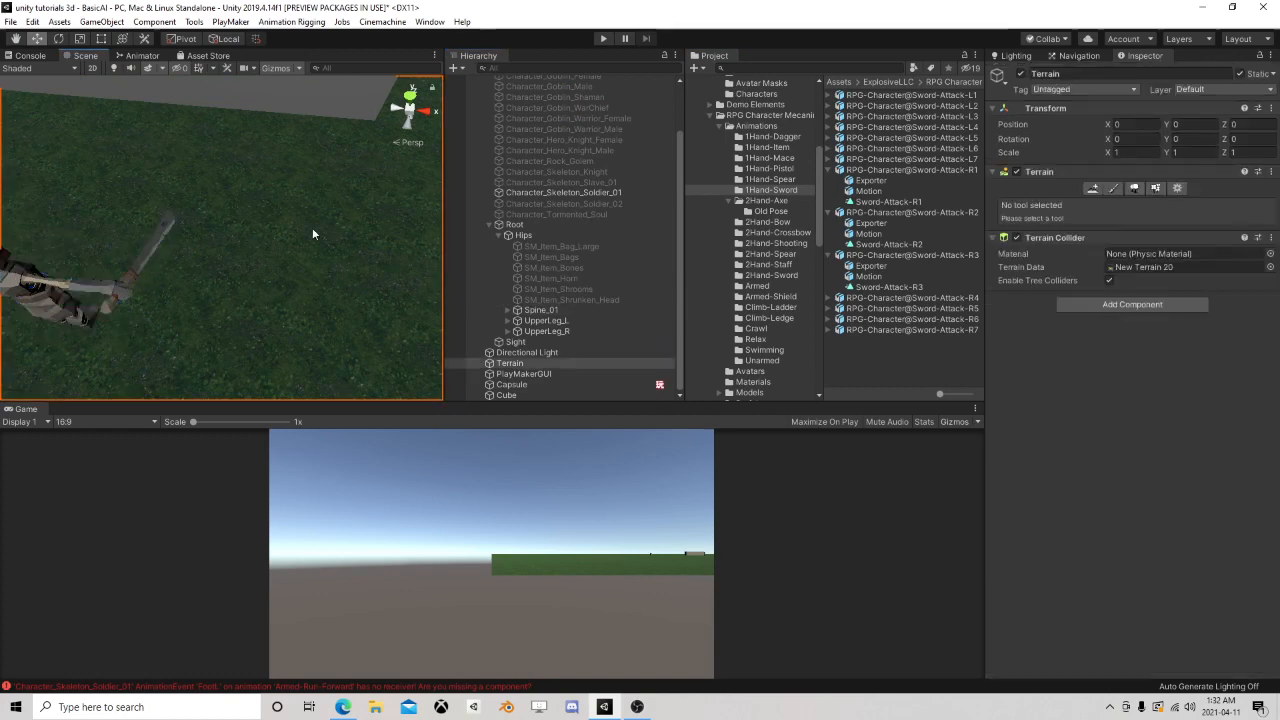
{"action": "left_click", "coordinate": [162, 242]}
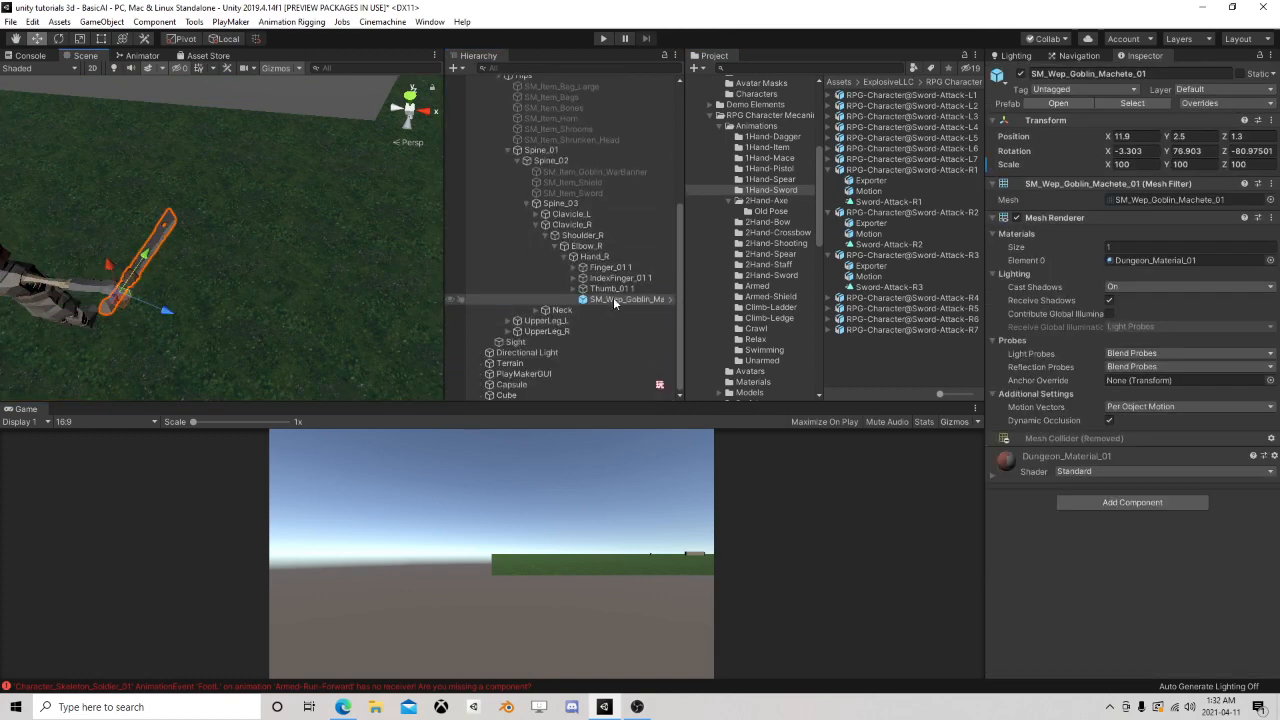
- Create an empty child object under the machete and move it along the blade to a local Y of about 0.59
{"action": "right_click", "coordinate": [613, 298]}
{"action": "left_click", "coordinate": [677, 482]}
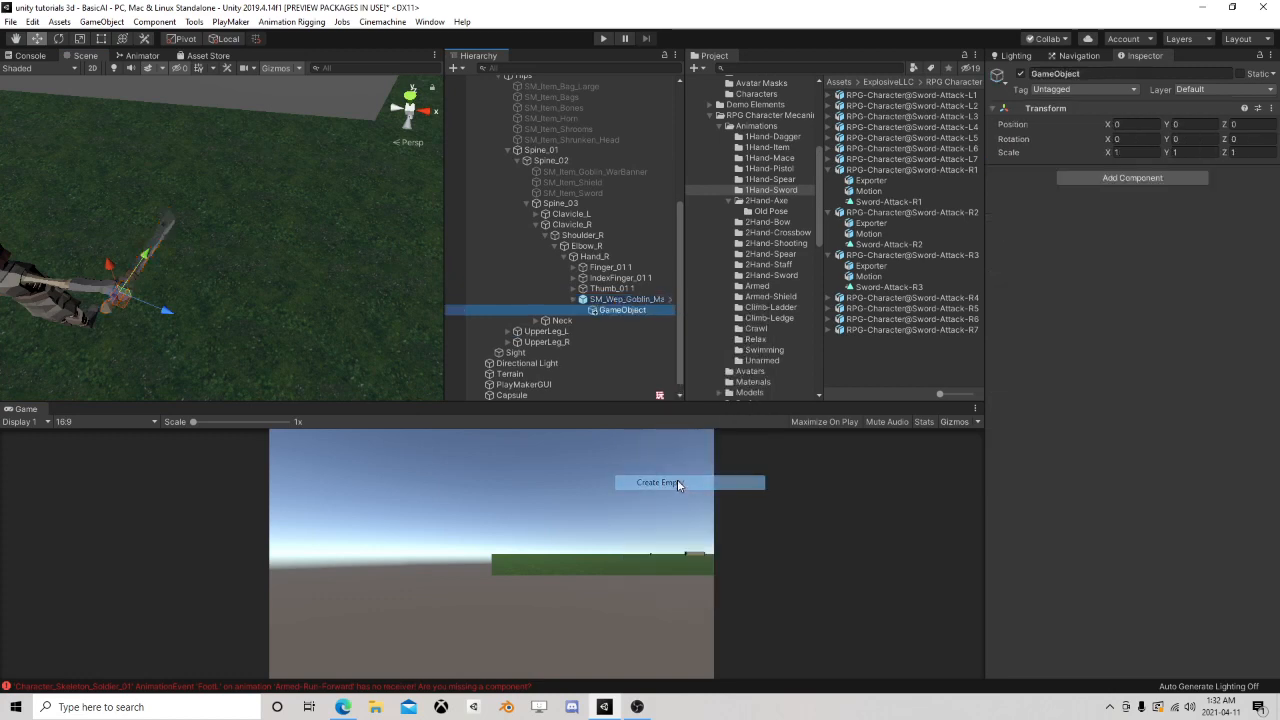
{"action": "left_click_drag", "start_coordinate": [153, 262], "coordinate": [202, 217]}
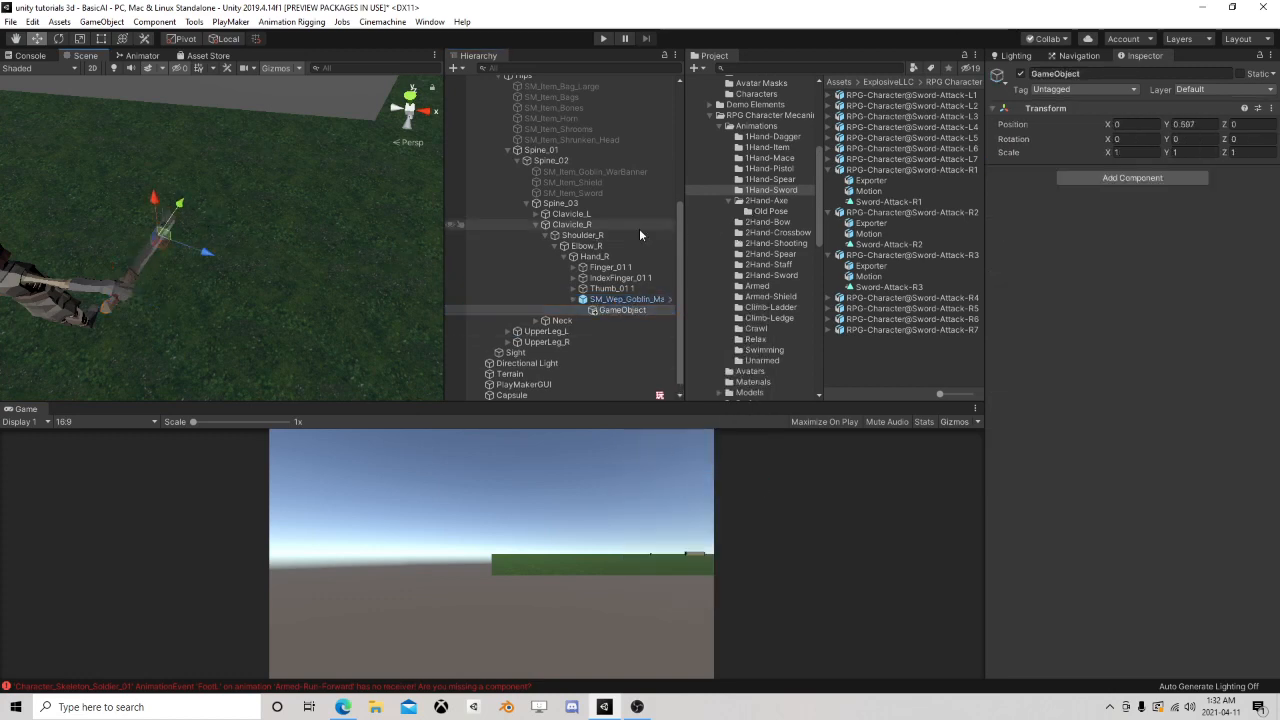
- Add the machete's empty child object as a GameObject variable in the skeleton soldier's AnimatorCallbacks FSM
{"action": "scroll", "coordinate": [567, 178], "scroll_direction": "up", "scroll_amount": 5}
{"action": "left_click", "coordinate": [542, 85]}
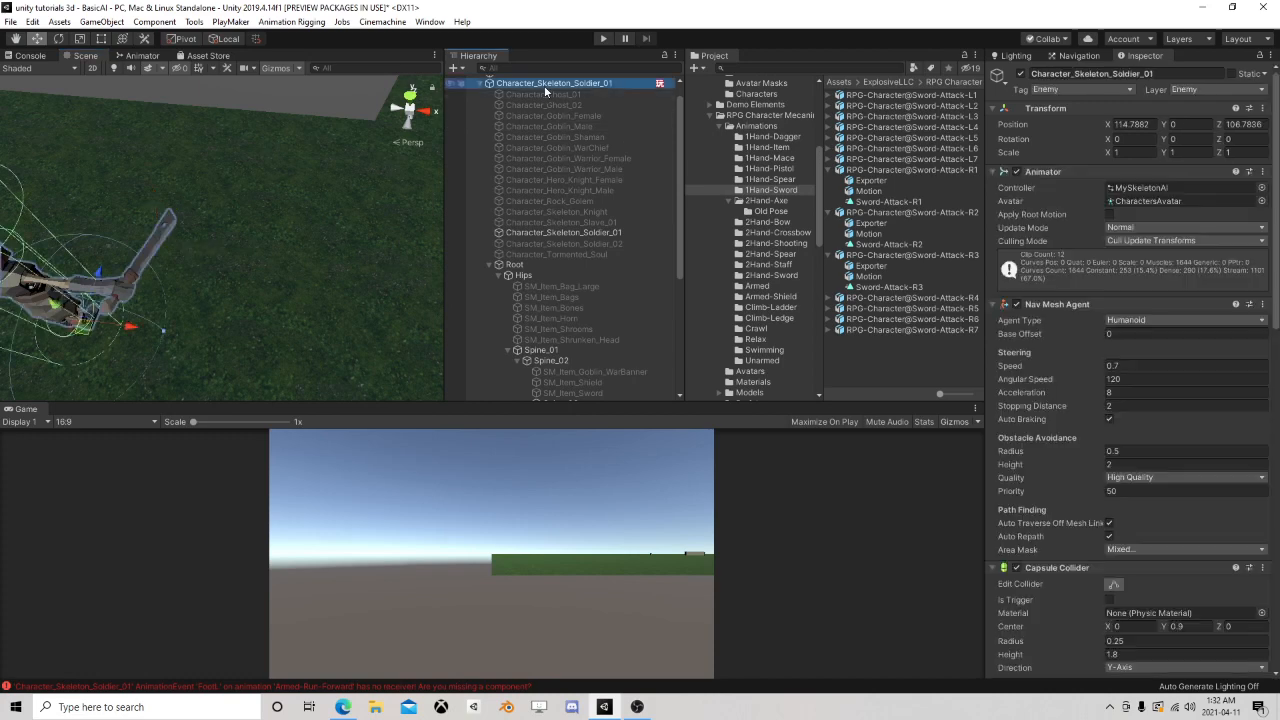
{"action": "scroll", "coordinate": [1170, 530], "scroll_direction": "down", "scroll_amount": 5}
{"action": "scroll", "coordinate": [1133, 434], "scroll_direction": "up", "scroll_amount": 5}
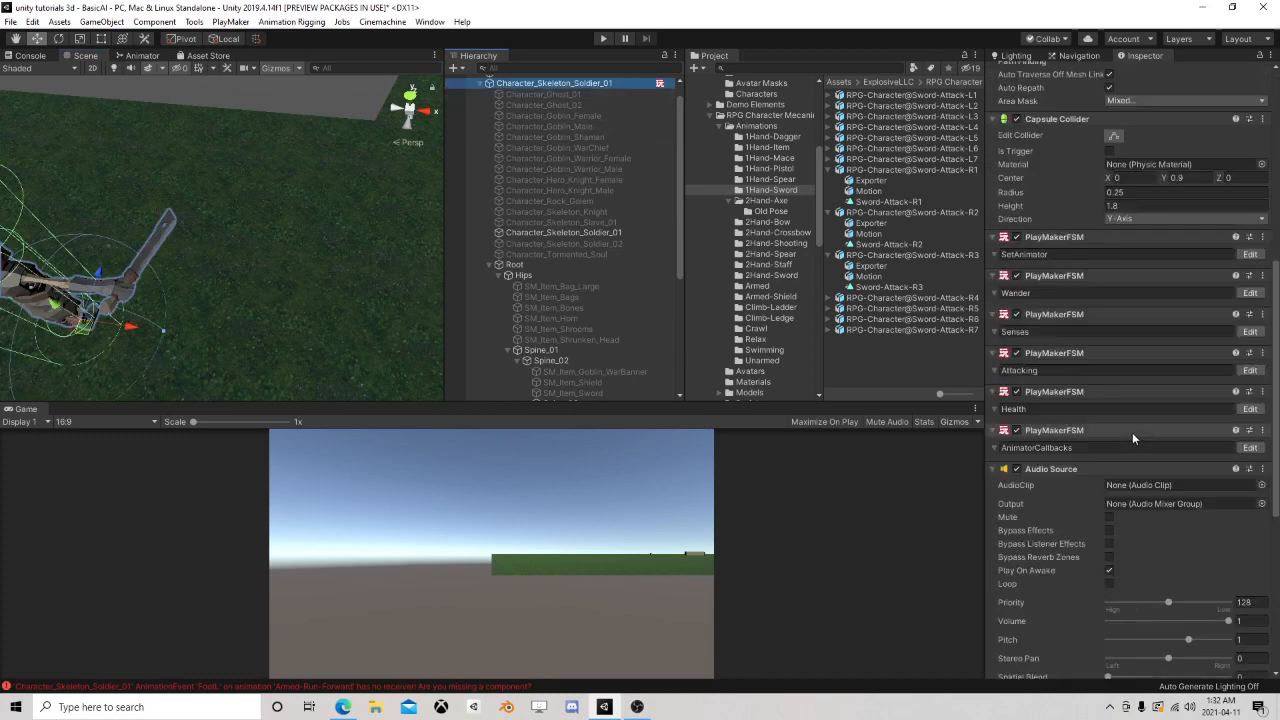
{"action": "left_click", "coordinate": [1250, 448]}
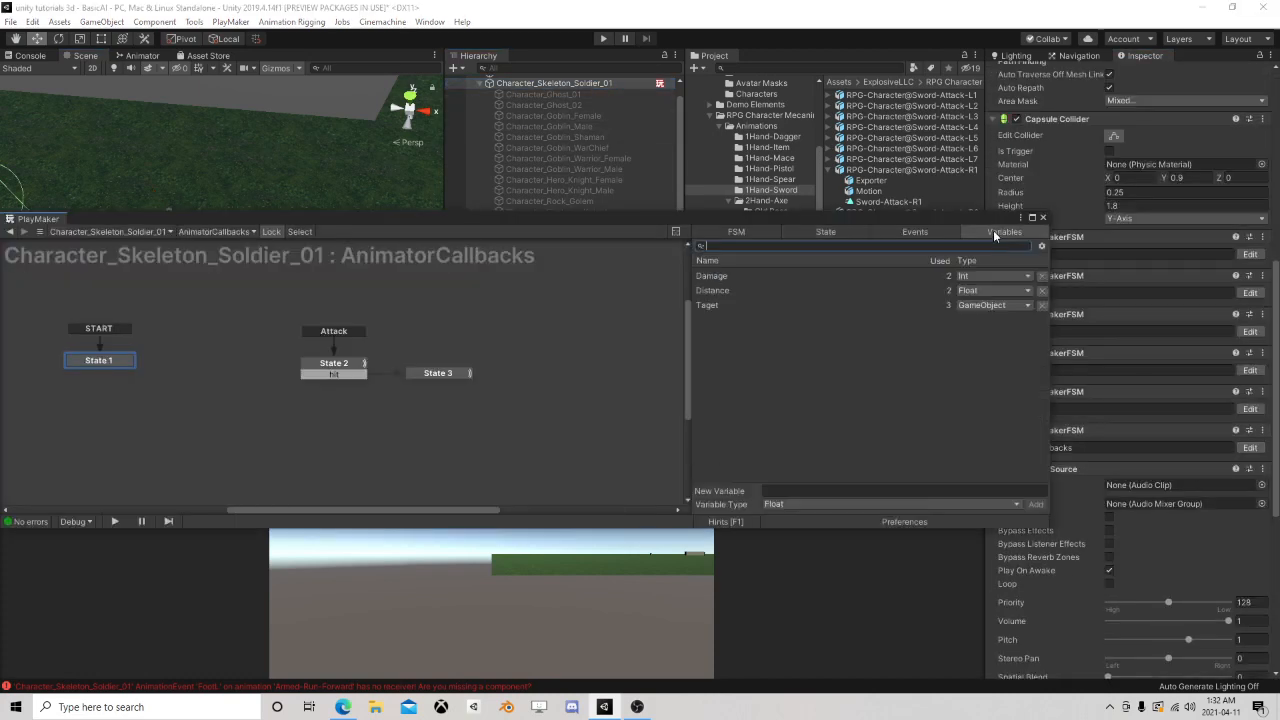
{"action": "left_click_drag", "start_coordinate": [997, 222], "coordinate": [324, 136]}
{"action": "scroll", "coordinate": [590, 305], "scroll_direction": "down", "scroll_amount": 5}
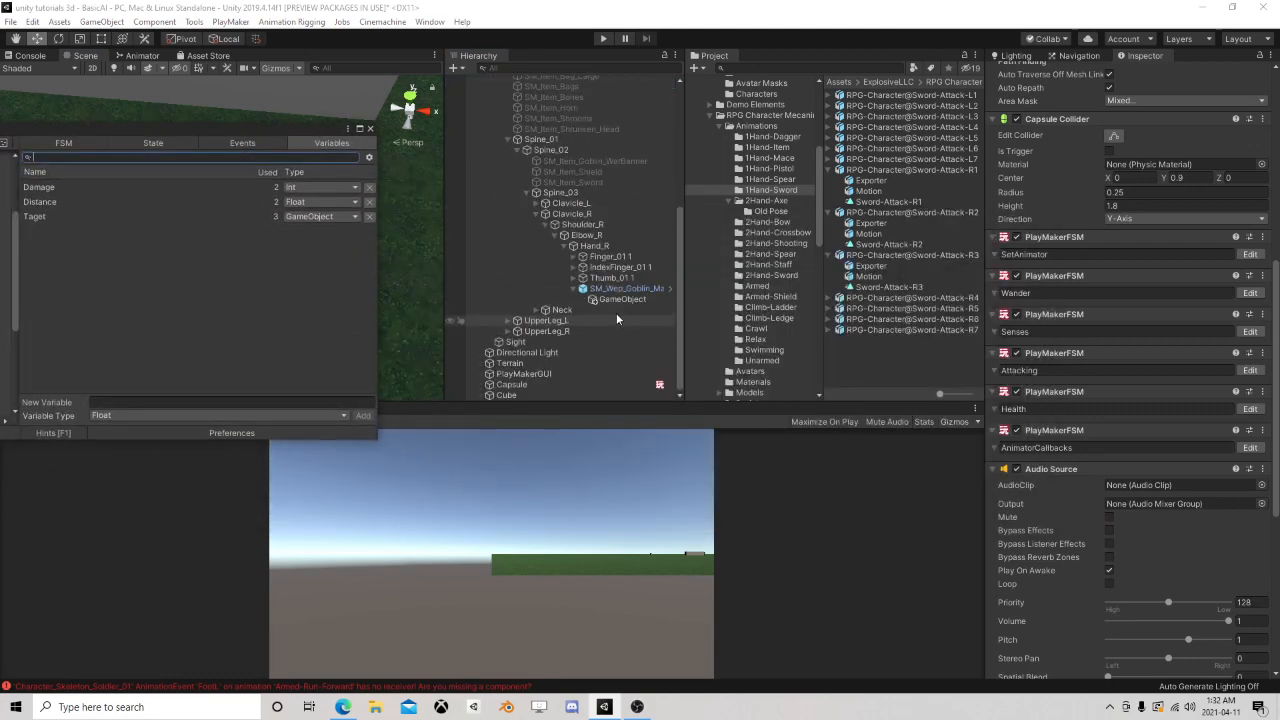
{"action": "left_click_drag", "start_coordinate": [612, 299], "coordinate": [162, 300]}
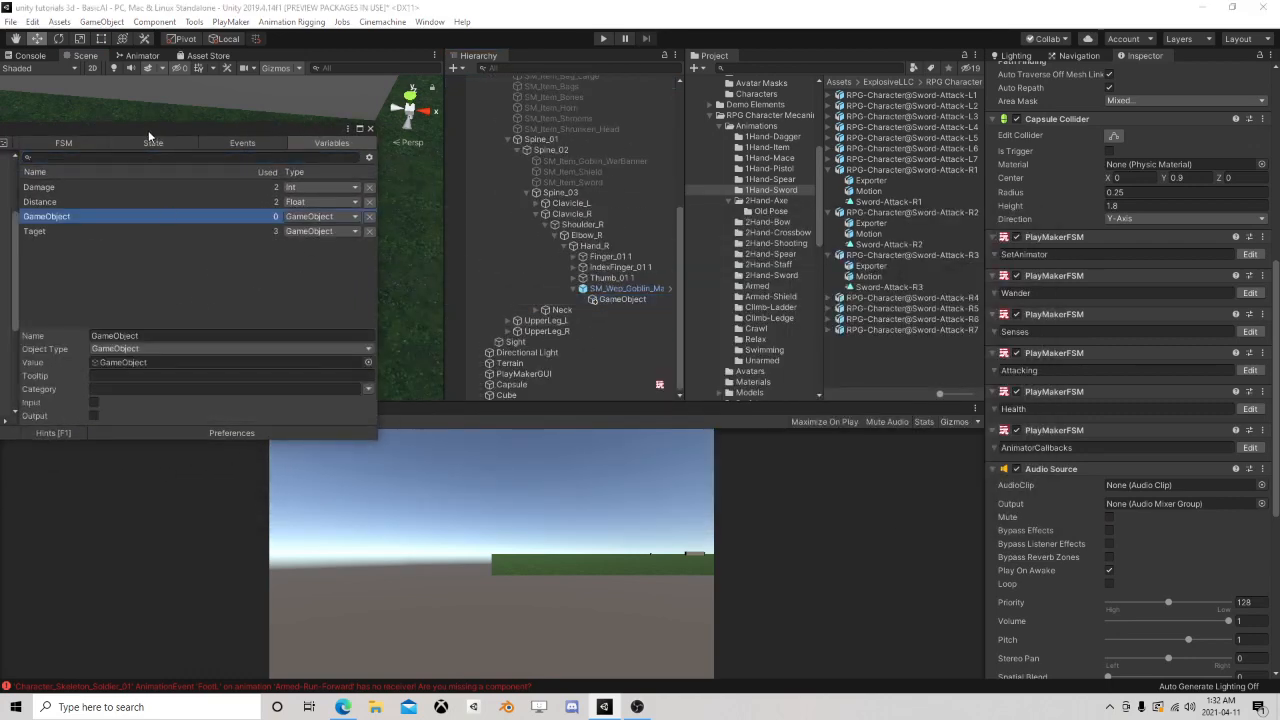
- Review State 3's actions and the variables of the AnimatorCallbacks FSM, and start looking through the project's asset folders
{"action": "left_click_drag", "start_coordinate": [155, 130], "coordinate": [838, 188]}
{"action": "left_click", "coordinate": [451, 338]}
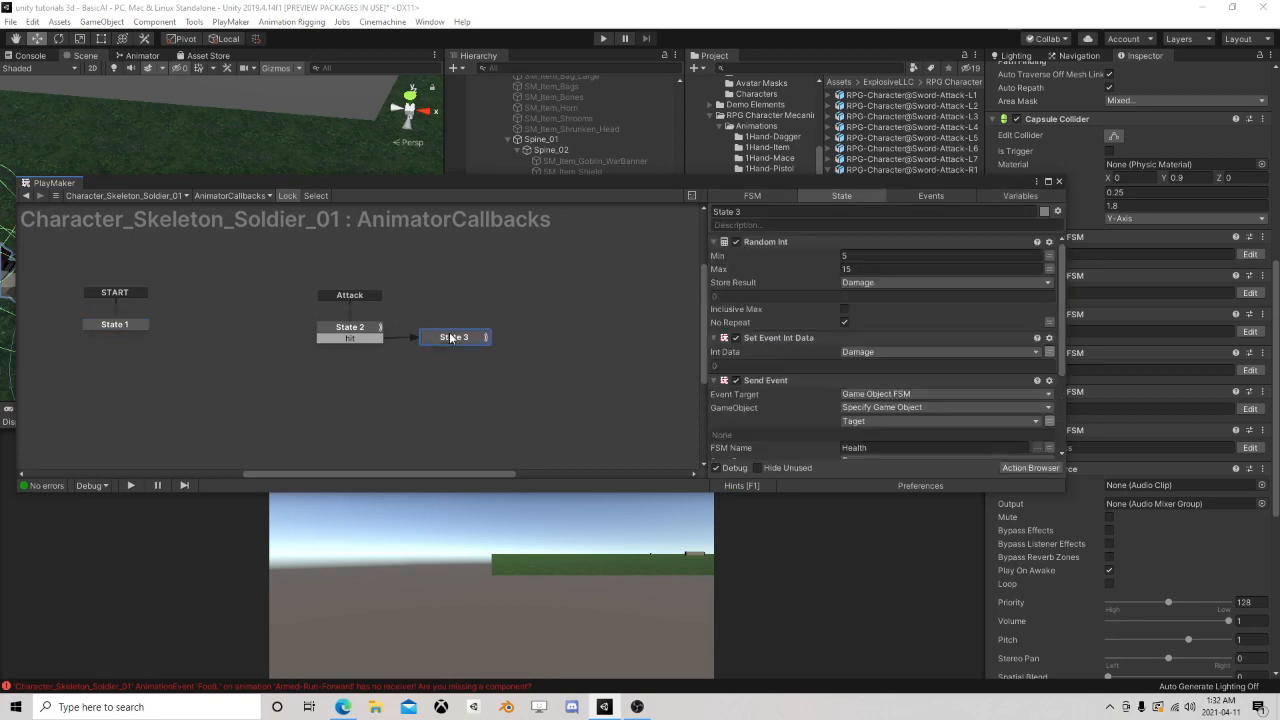
{"action": "scroll", "coordinate": [858, 300], "scroll_direction": "down", "scroll_amount": 4}
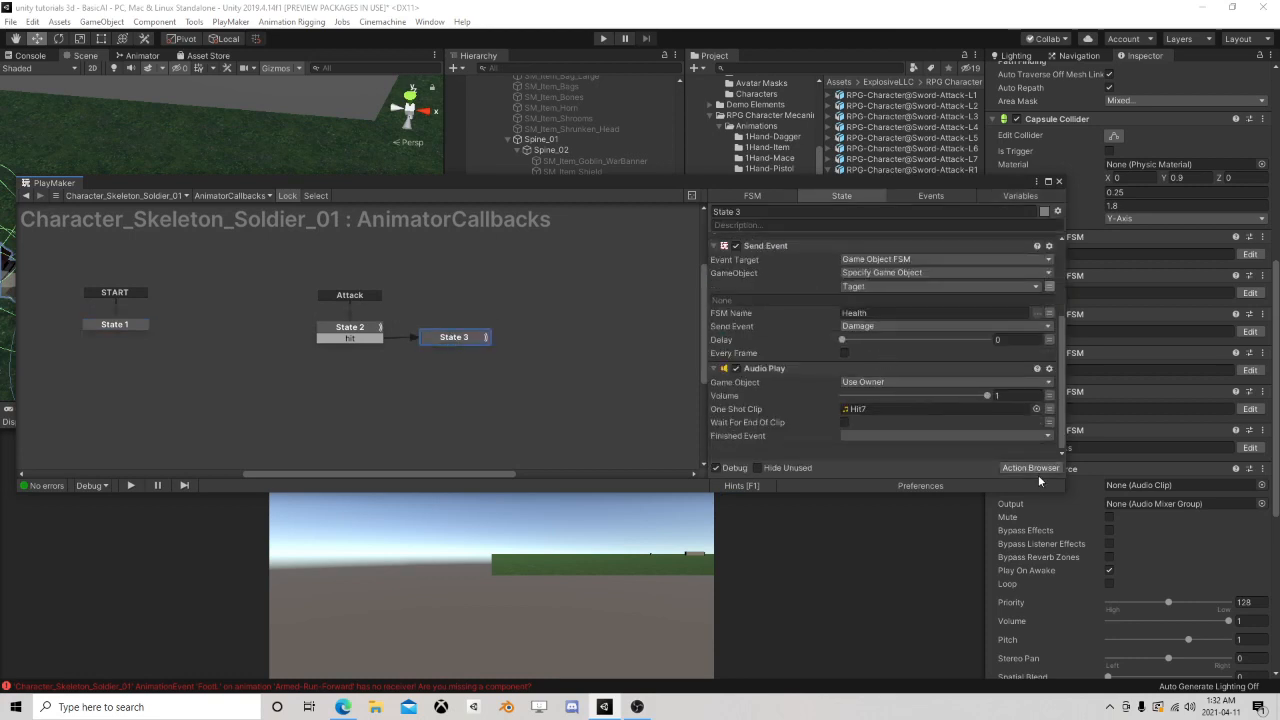
{"action": "left_click", "coordinate": [1020, 195]}
{"action": "left_click_drag", "start_coordinate": [998, 184], "coordinate": [488, 176]}
{"action": "left_click", "coordinate": [757, 69]}
{"action": "scroll", "coordinate": [733, 192], "scroll_direction": "up", "scroll_amount": 4}
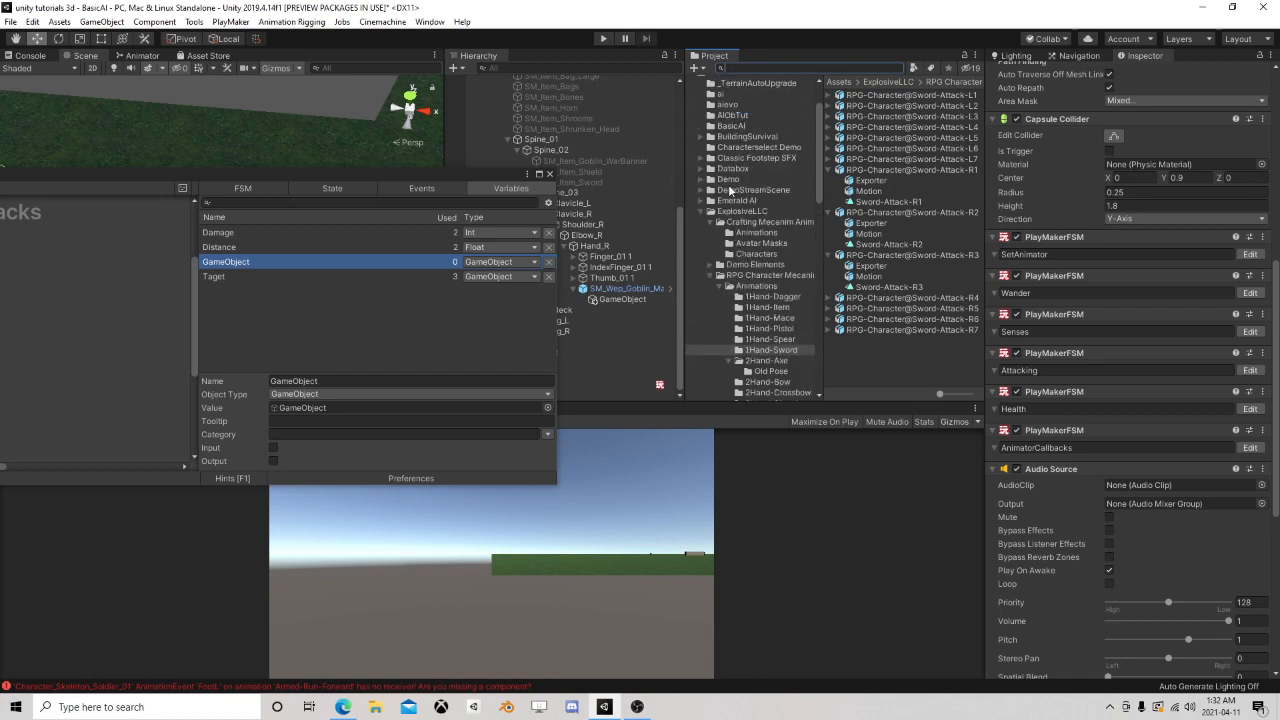
- Add the FX_BloodSplat_01 prefab from the PolygonParticleFX Prefabs folder as a variable of the AnimatorCallbacks FSM
{"action": "left_click", "coordinate": [701, 212]}
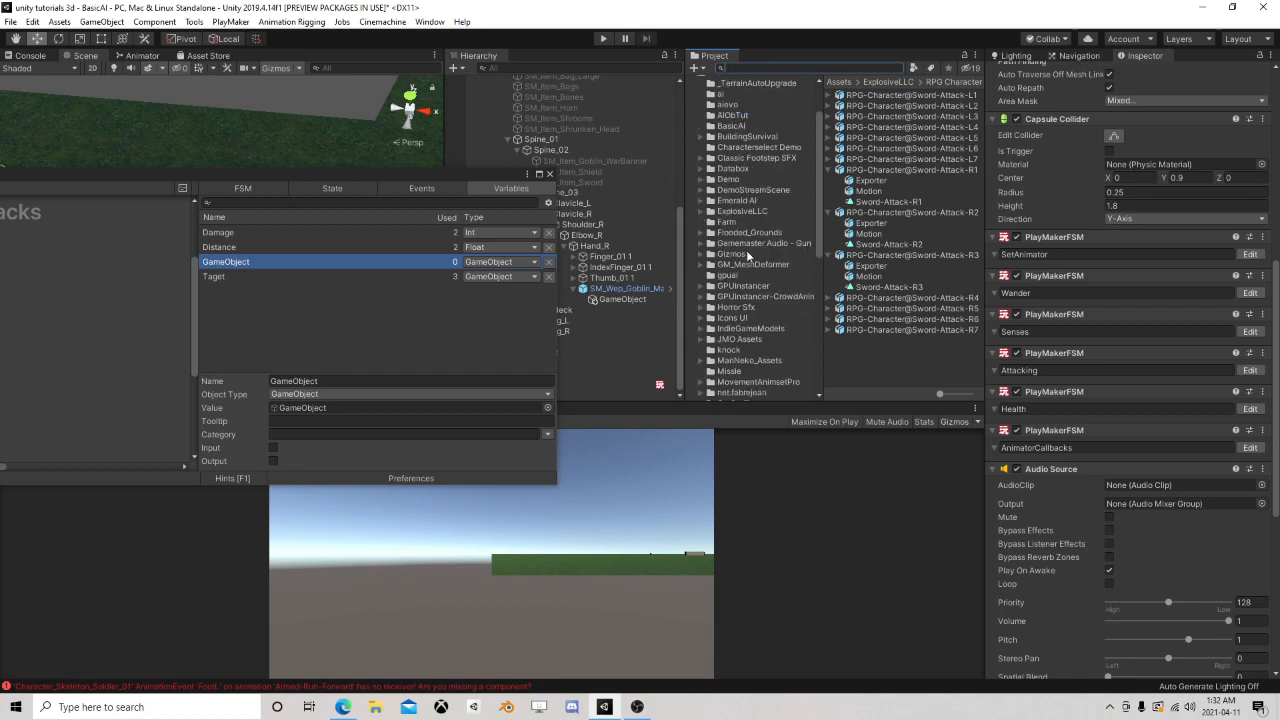
{"action": "scroll", "coordinate": [734, 313], "scroll_direction": "down", "scroll_amount": 3}
{"action": "scroll", "coordinate": [725, 312], "scroll_direction": "down", "scroll_amount": 3}
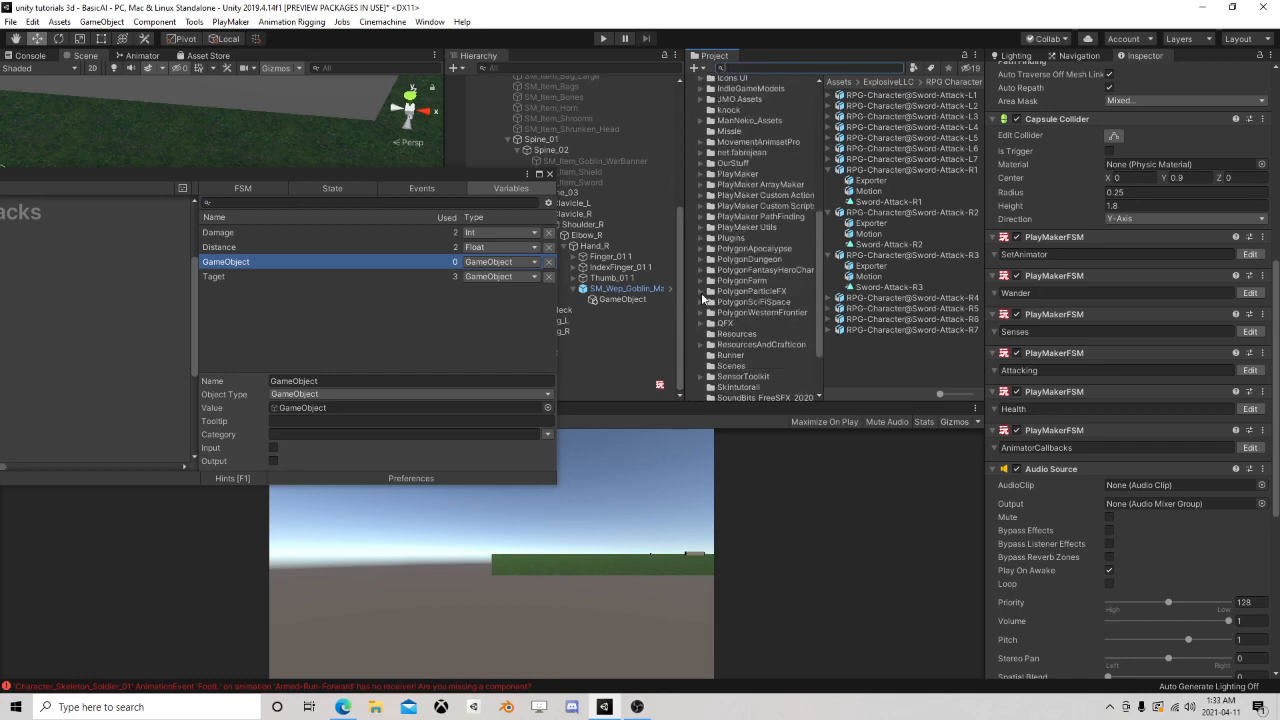
{"action": "left_click", "coordinate": [704, 292]}
{"action": "left_click", "coordinate": [740, 323]}
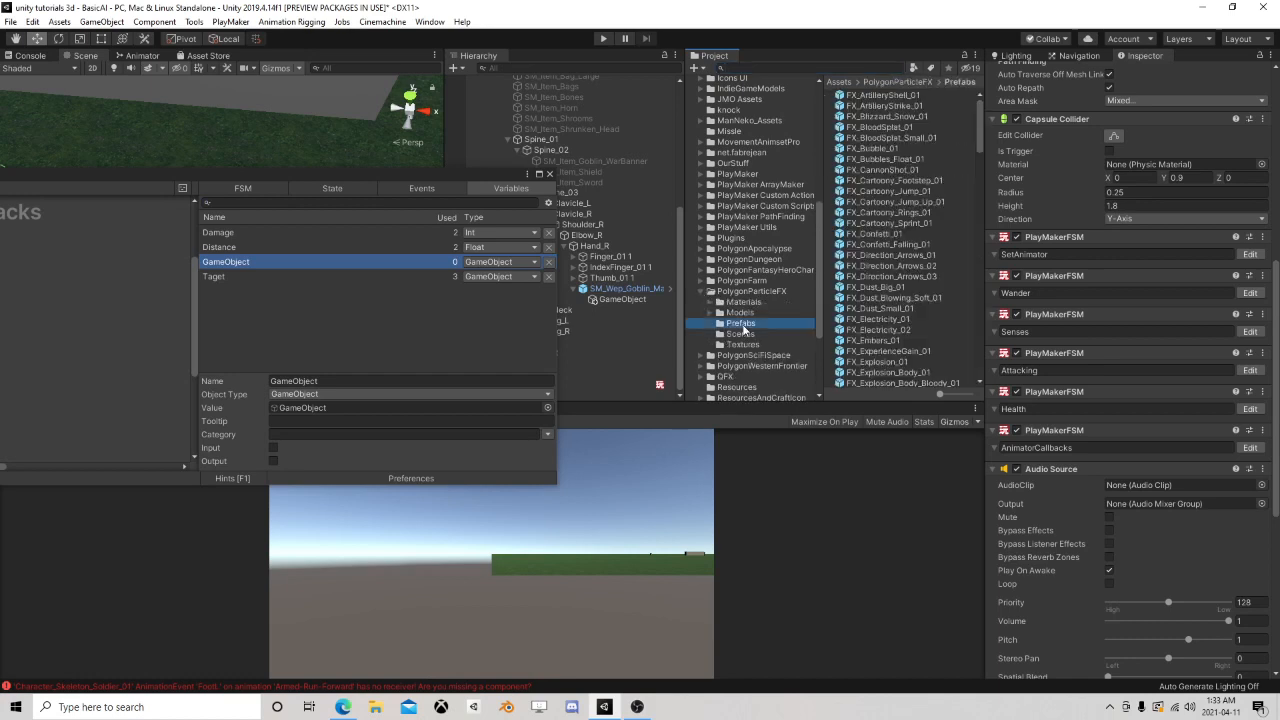
{"action": "left_click_drag", "start_coordinate": [898, 128], "coordinate": [379, 334]}
{"action": "left_click_drag", "start_coordinate": [376, 174], "coordinate": [1010, 78]}
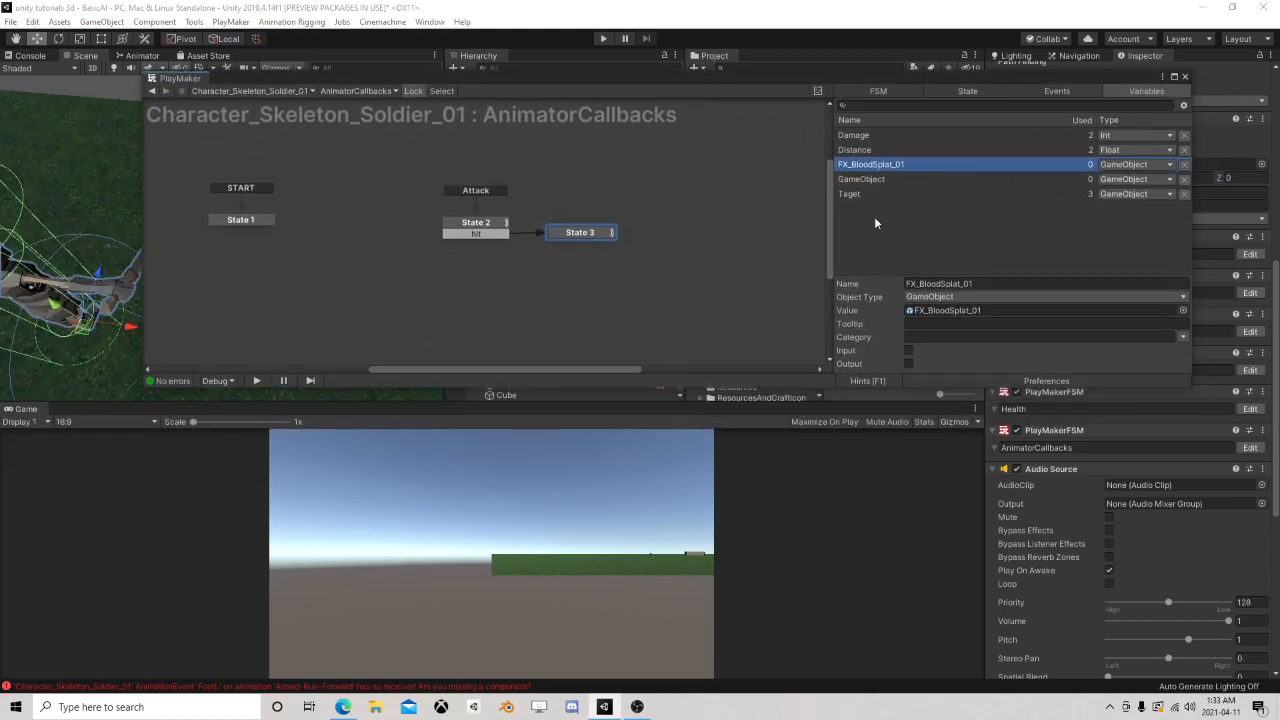
- Add a Create Object action to State 3 of the AnimatorCallbacks FSM
{"action": "left_click", "coordinate": [580, 236]}
{"action": "scroll", "coordinate": [896, 291], "scroll_direction": "down", "scroll_amount": 3}
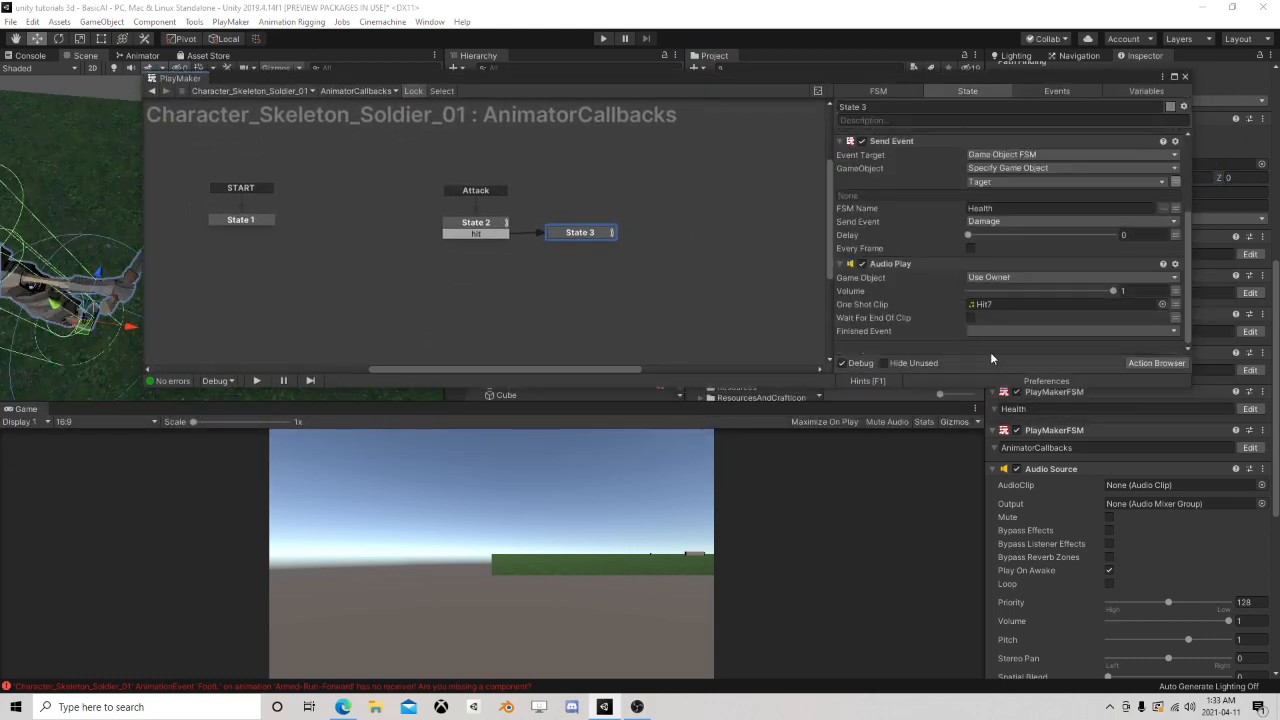
{"action": "left_click", "coordinate": [1155, 363]}
{"action": "type", "text": "create"}
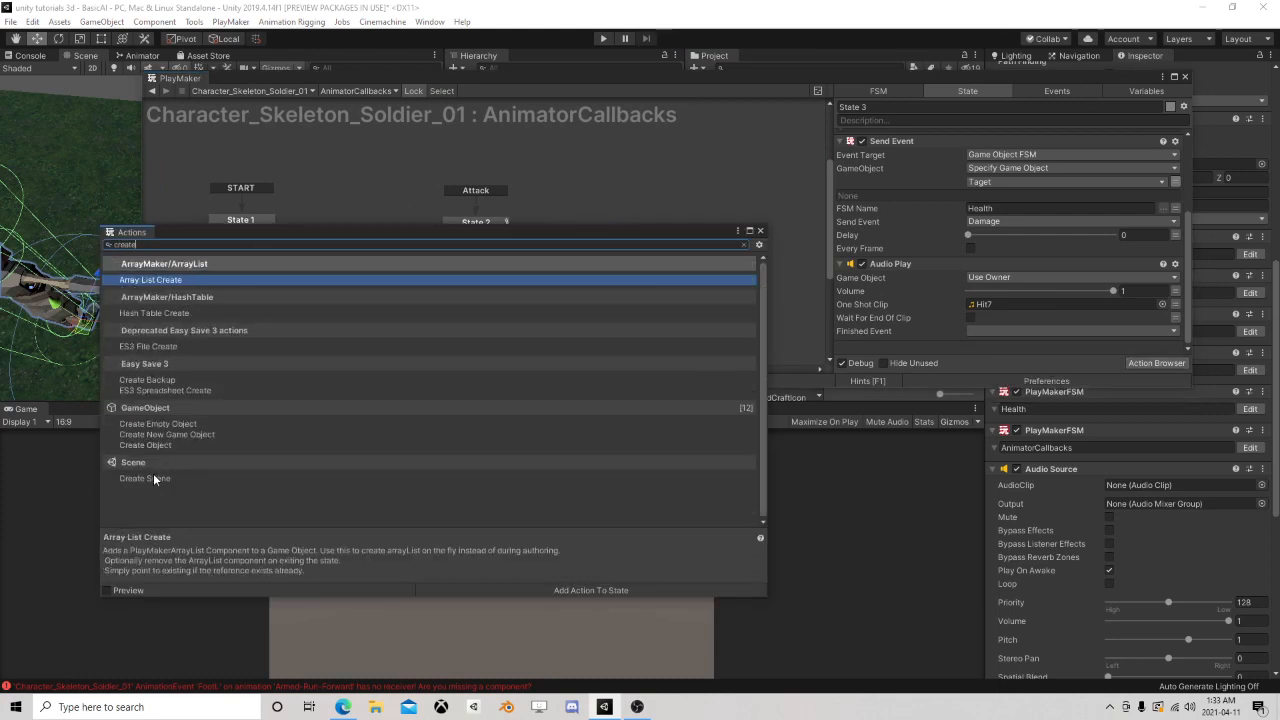
{"action": "double_click", "coordinate": [155, 444]}
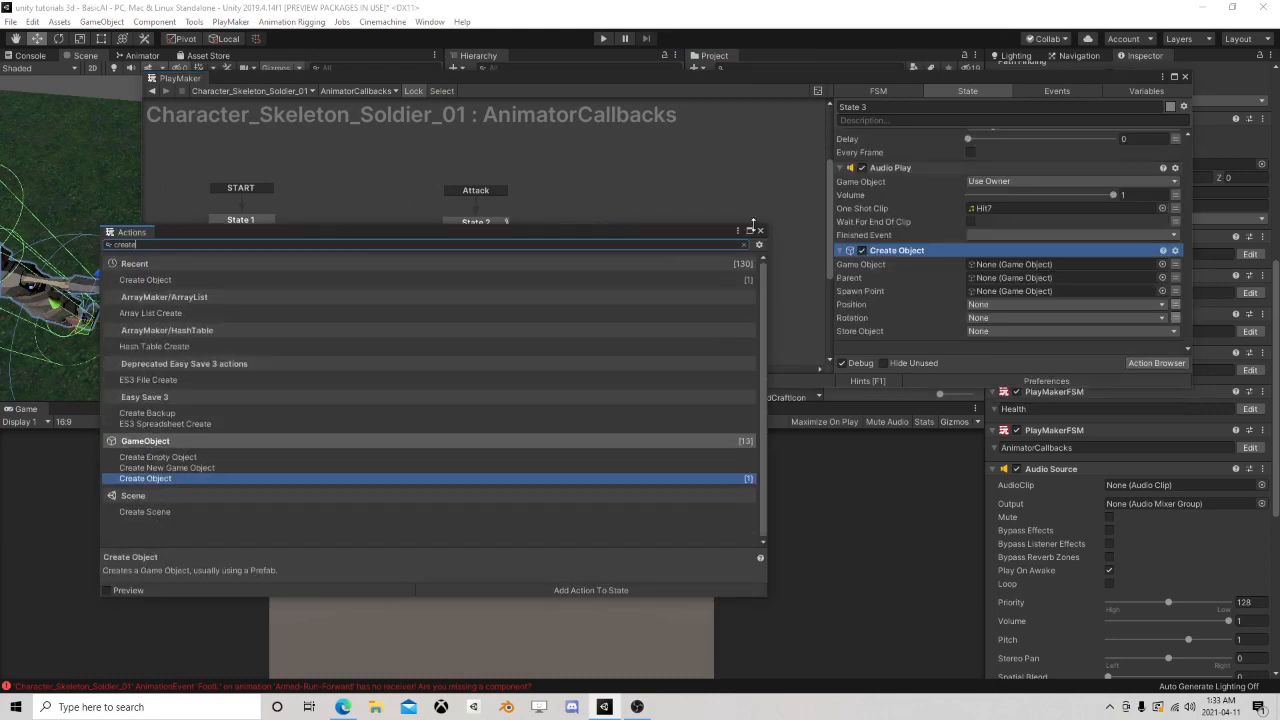
{"action": "left_click", "coordinate": [761, 232]}
- Set the Create Object action's Game Object to the FX_BloodSplat_01 variable
{"action": "left_click", "coordinate": [1175, 264]}
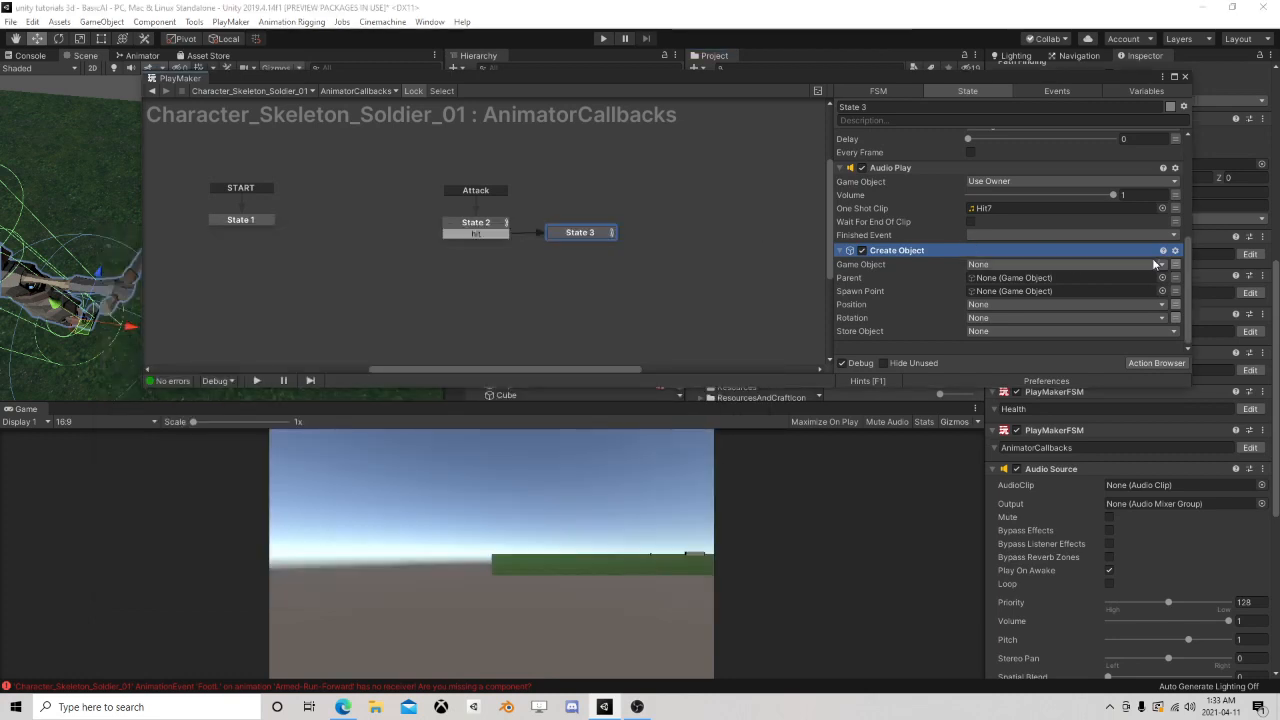
{"action": "left_click", "coordinate": [1127, 265]}
{"action": "mouse_move", "coordinate": [1065, 310]}
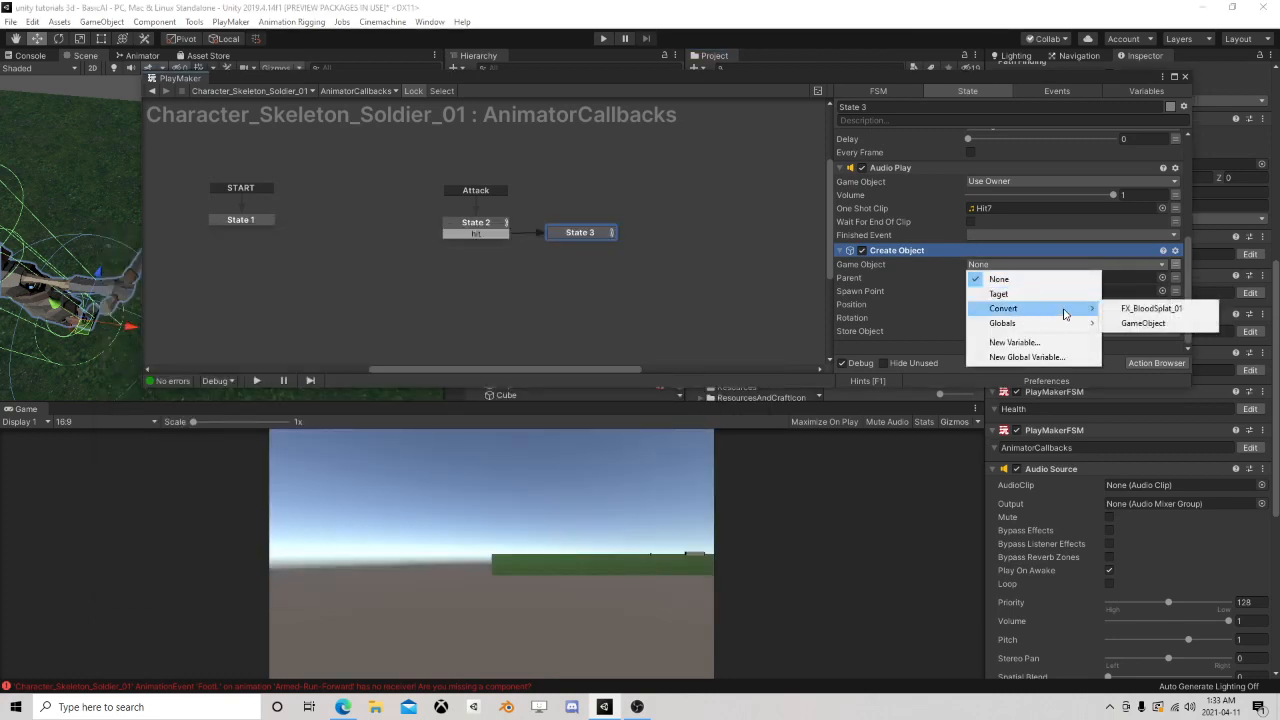
{"action": "left_click", "coordinate": [1115, 308]}
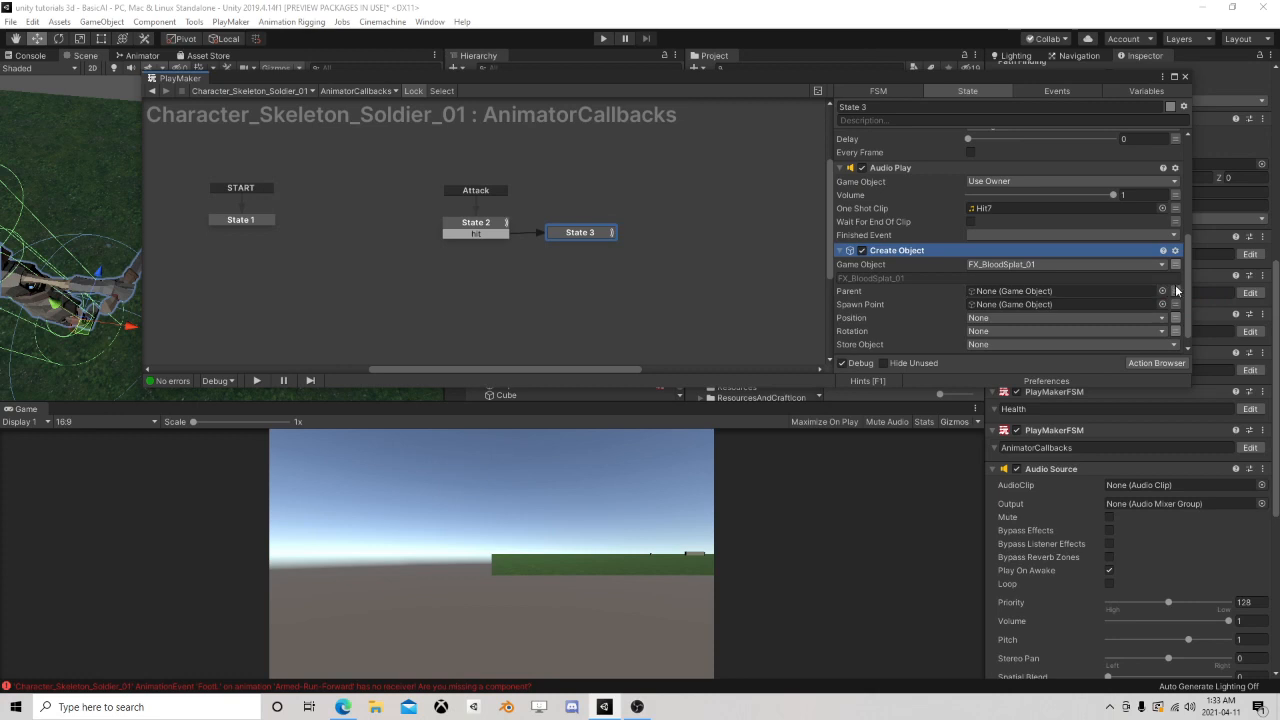
- Switch the Create Object action's Parent to variable input, set its Spawn Point to the GameObject variable, and close the FSM editor
{"action": "left_click", "coordinate": [1175, 291]}
{"action": "left_click", "coordinate": [1176, 304]}
{"action": "left_click", "coordinate": [1138, 304]}
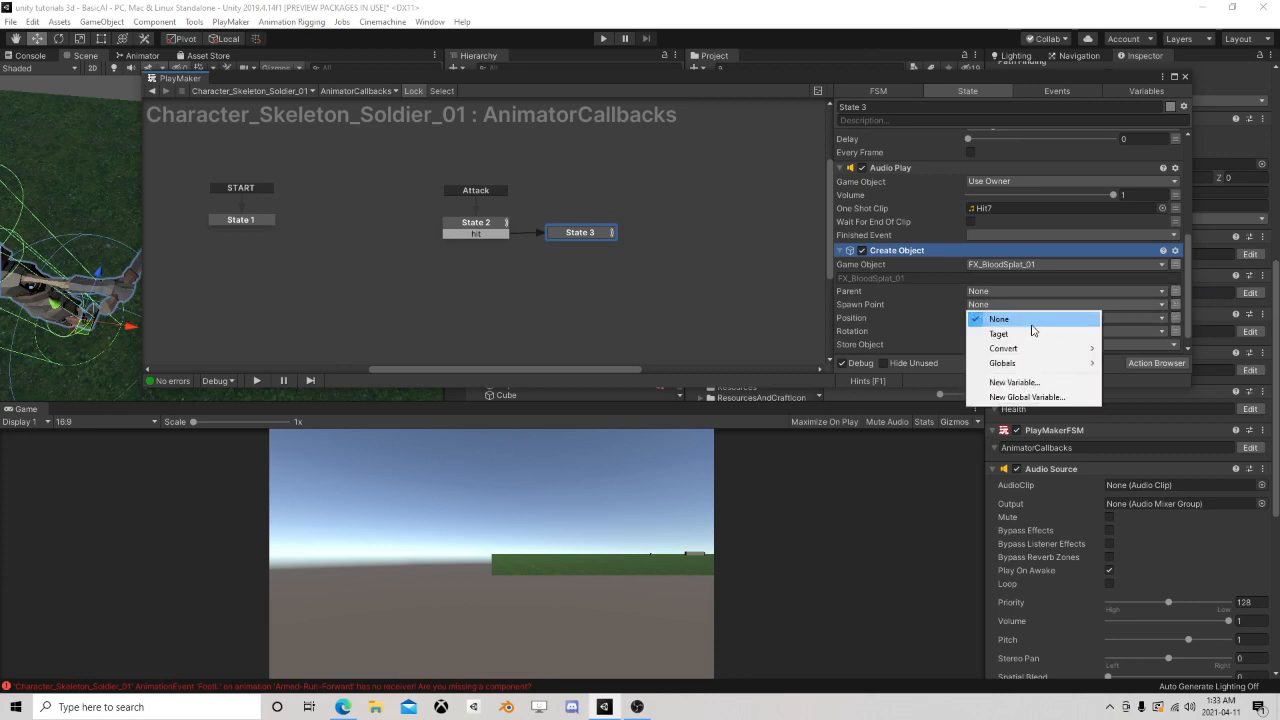
{"action": "mouse_move", "coordinate": [1044, 350]}
{"action": "left_click", "coordinate": [1143, 363]}
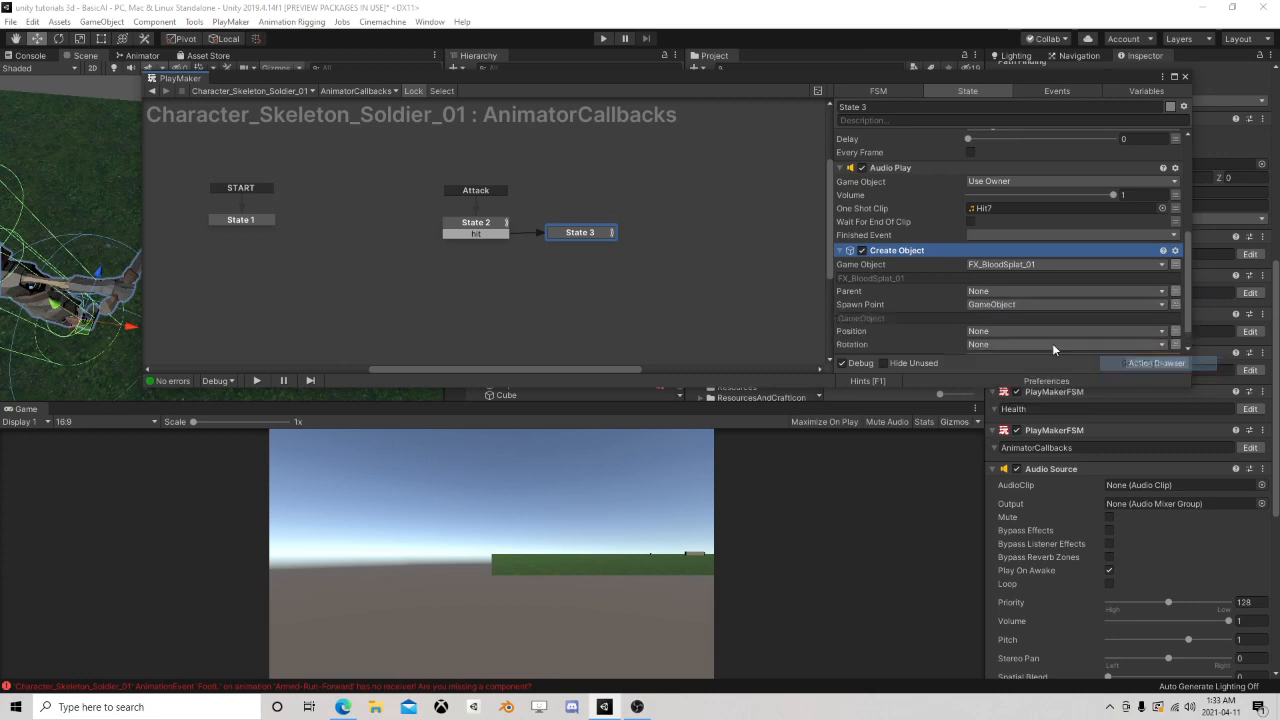
{"action": "scroll", "coordinate": [995, 327], "scroll_direction": "down", "scroll_amount": 1}
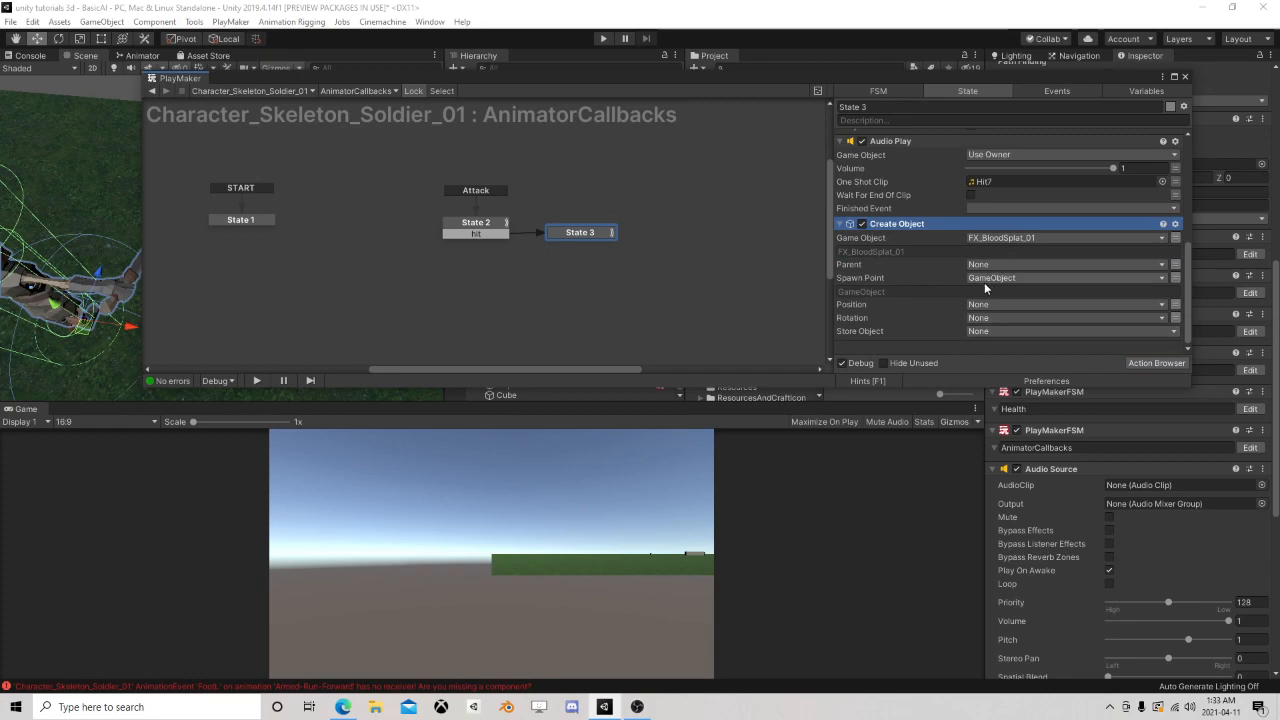
{"action": "left_click", "coordinate": [1186, 77]}
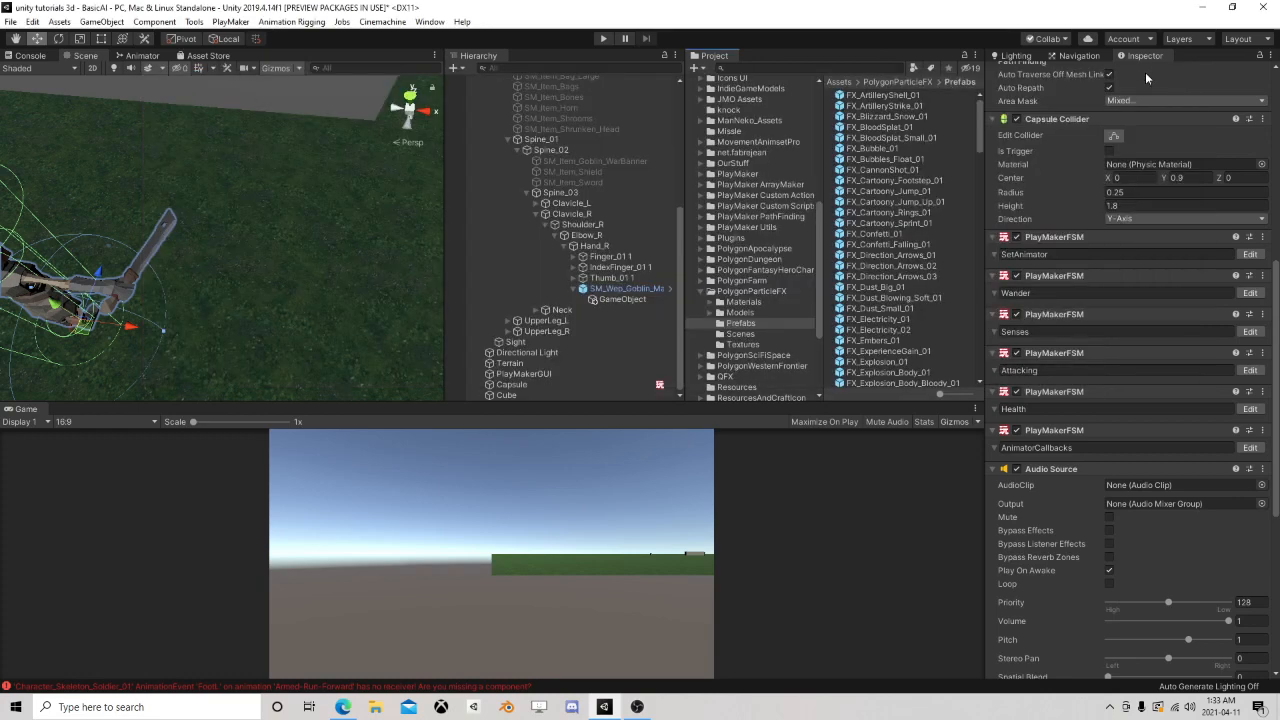
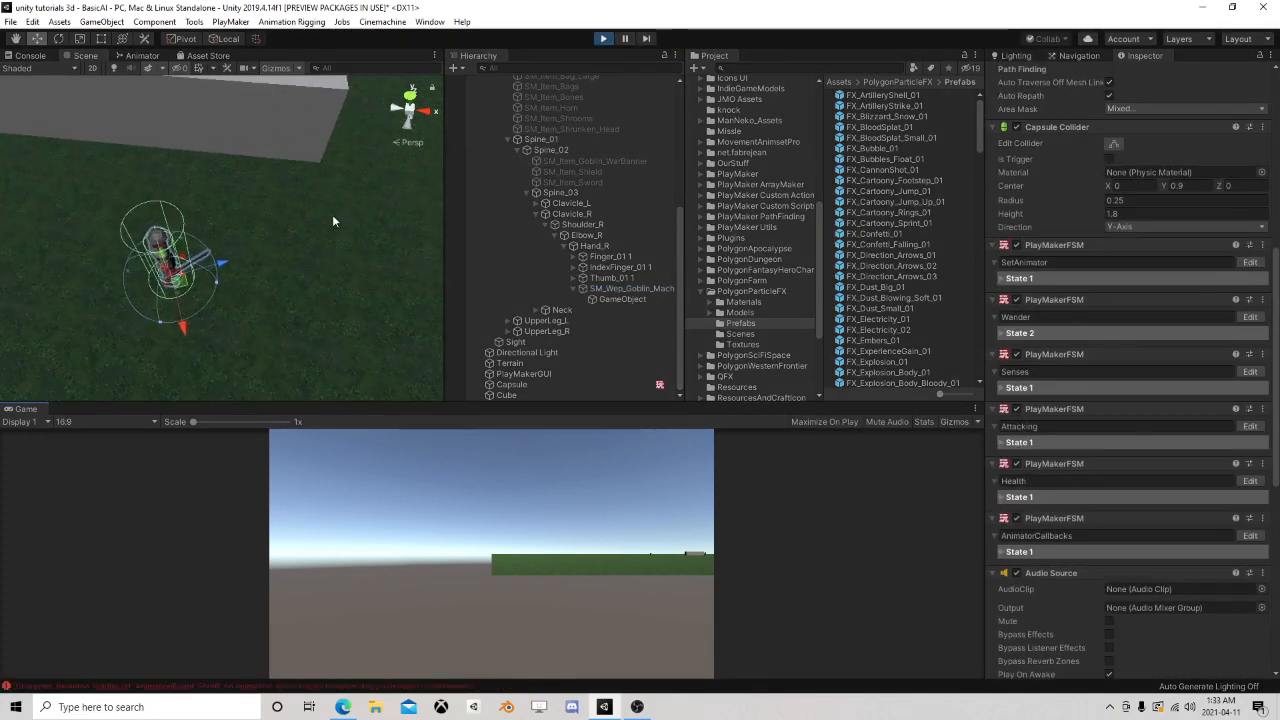
- Play-test the blood effect by moving the Capsule near the skeleton soldier so it attacks, and end play mode
{"action": "scroll", "coordinate": [351, 232], "scroll_direction": "down", "scroll_amount": 5}
{"action": "left_click", "coordinate": [508, 139]}
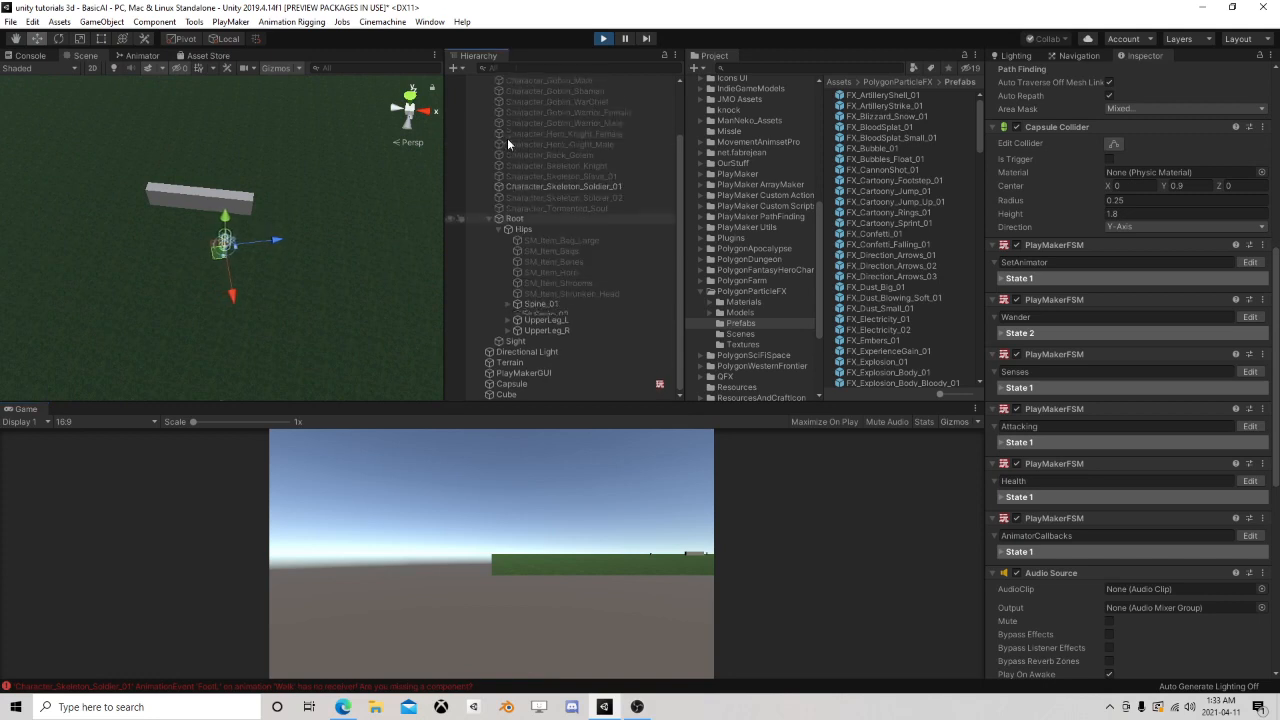
{"action": "scroll", "coordinate": [507, 138], "scroll_direction": "up", "scroll_amount": 5}
{"action": "left_click", "coordinate": [489, 102]}
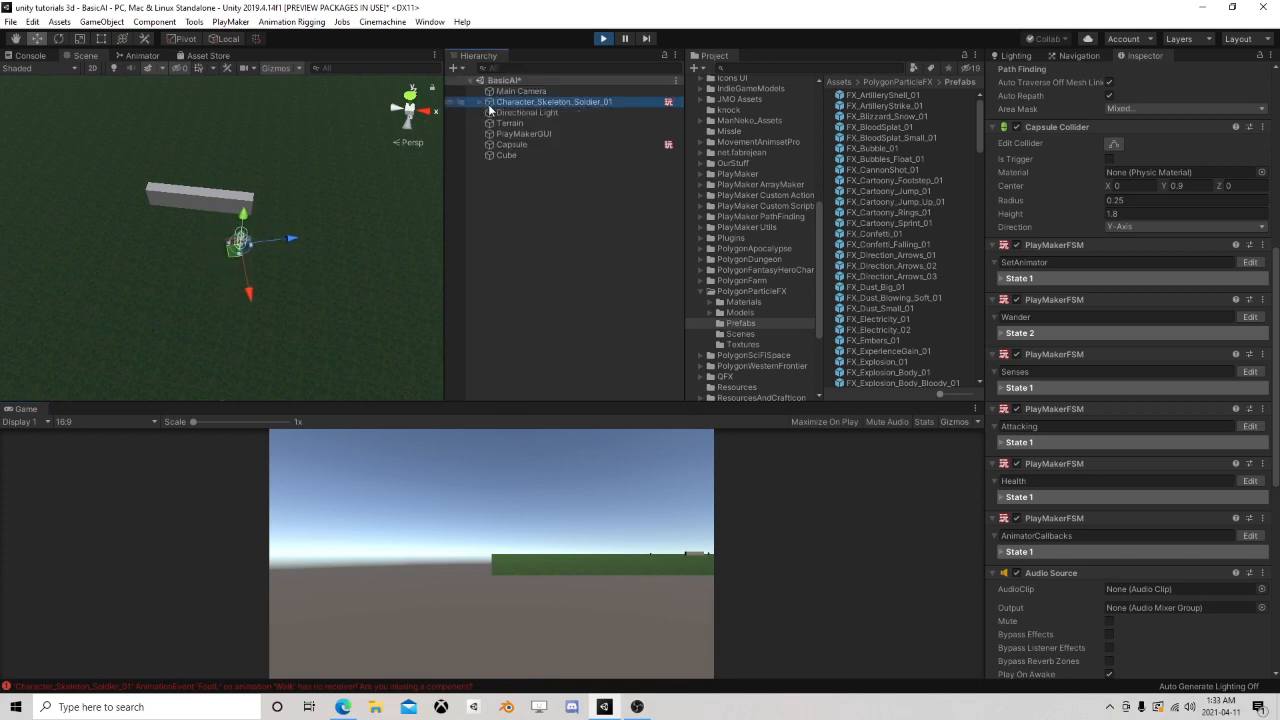
{"action": "left_click", "coordinate": [507, 144]}
{"action": "scroll", "coordinate": [236, 148], "scroll_direction": "down", "scroll_amount": 2}
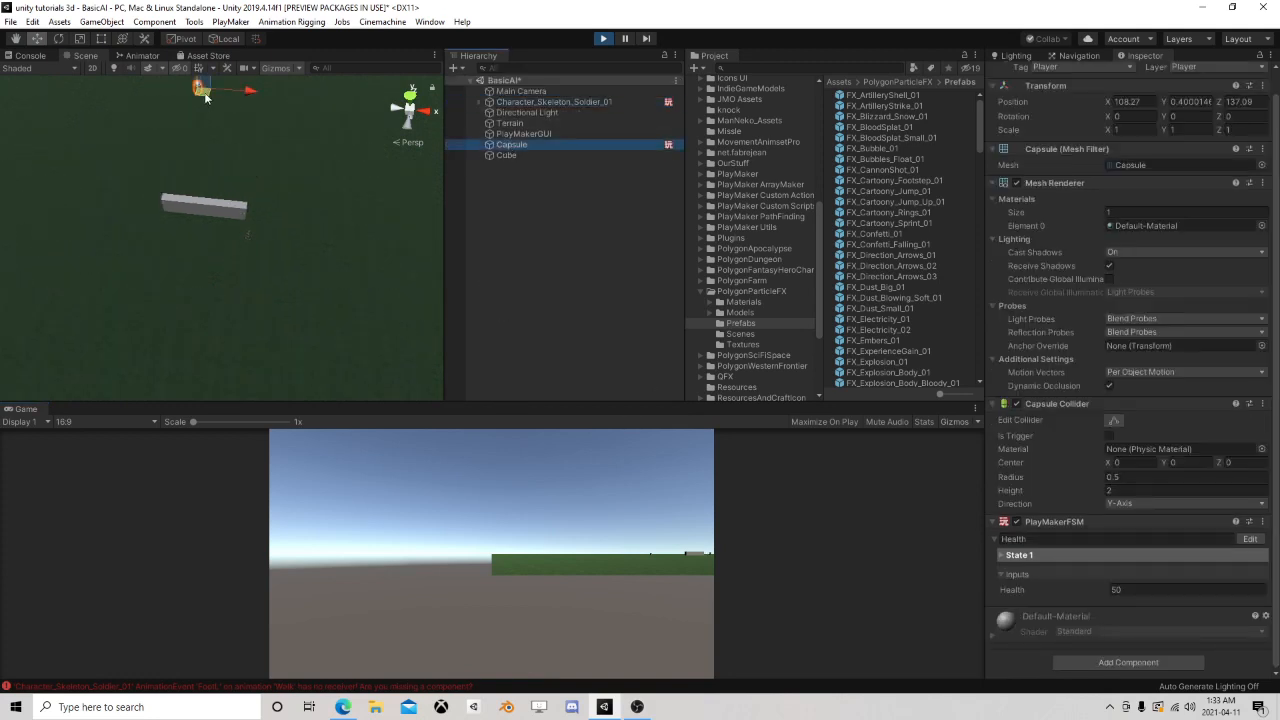
{"action": "scroll", "coordinate": [339, 268], "scroll_direction": "up", "scroll_amount": 4}
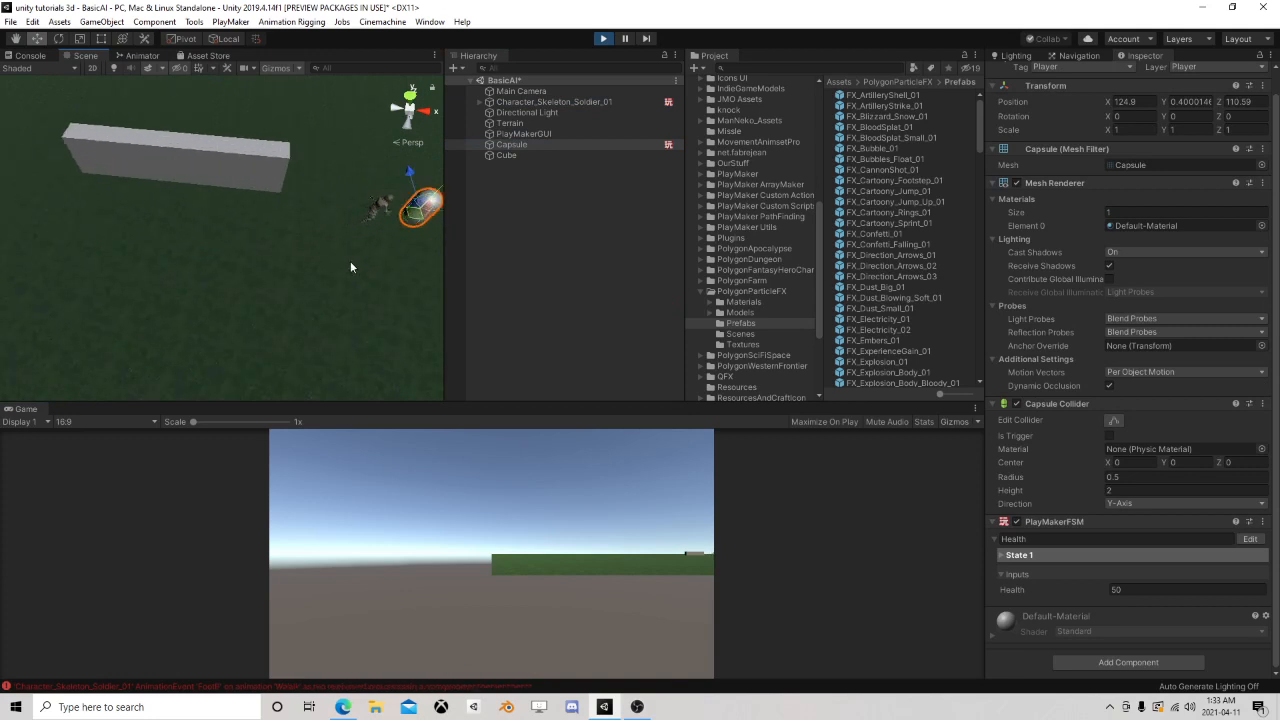
{"action": "middle_click_drag", "start_coordinate": [350, 267], "coordinate": [226, 278]}
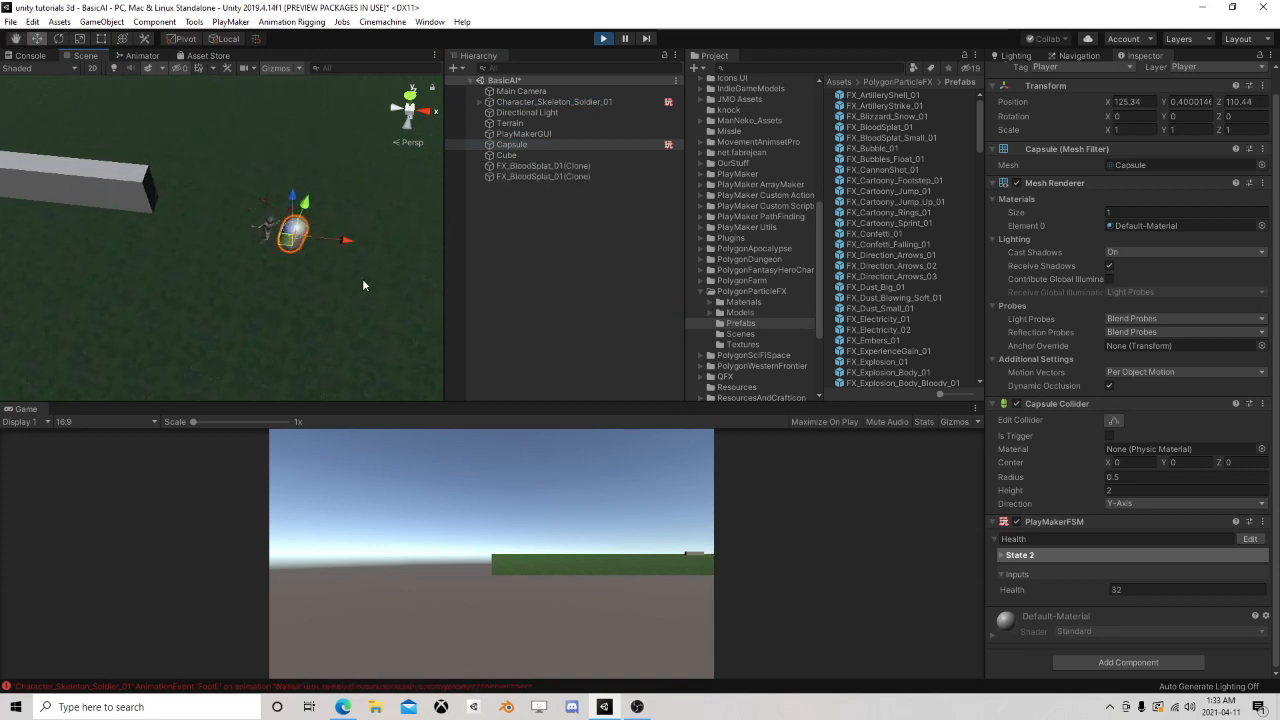
{"action": "mouse_move", "coordinate": [273, 279]}
{"action": "left_mouse_down"}
{"action": "mouse_move", "coordinate": [195, 308]}
{"action": "mouse_move", "coordinate": [146, 281]}
{"action": "mouse_move", "coordinate": [232, 297]}
{"action": "left_mouse_up"}
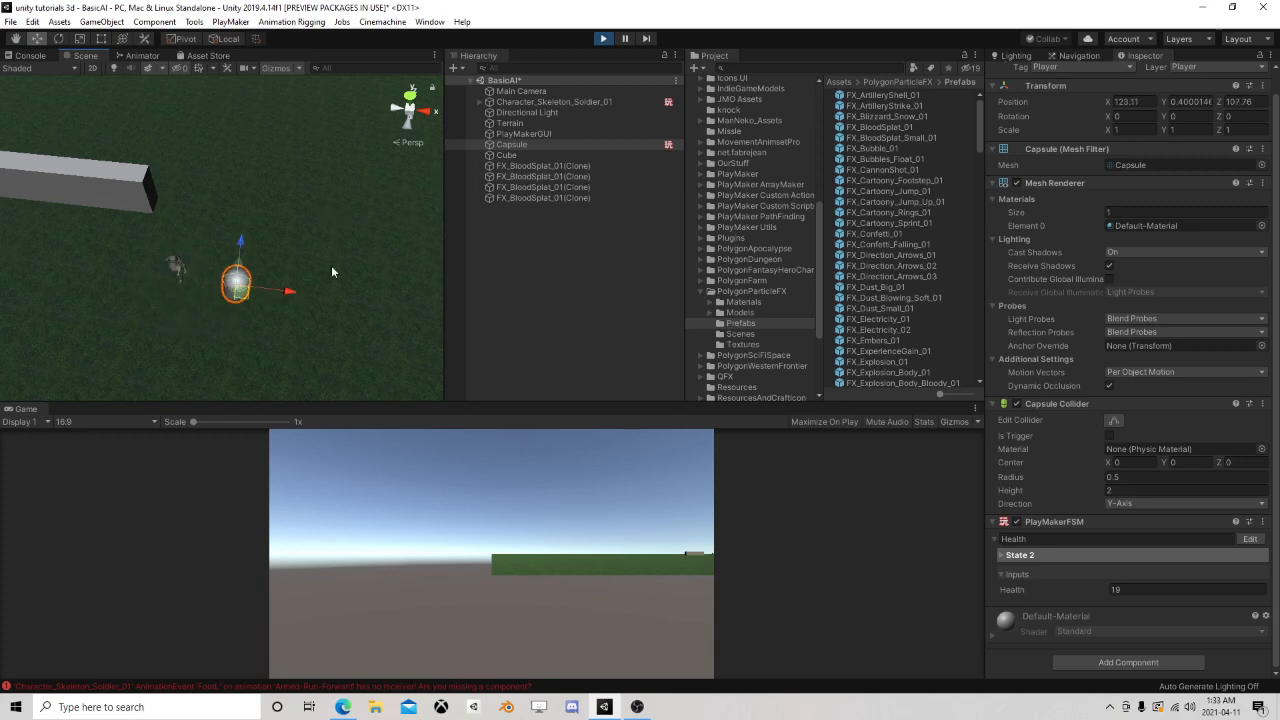
{"action": "left_click", "coordinate": [602, 40]}
- Open the Health FSM of Character_Skeleton_Soldier_01 and add a new state beside the start state
{"action": "left_click", "coordinate": [527, 102]}
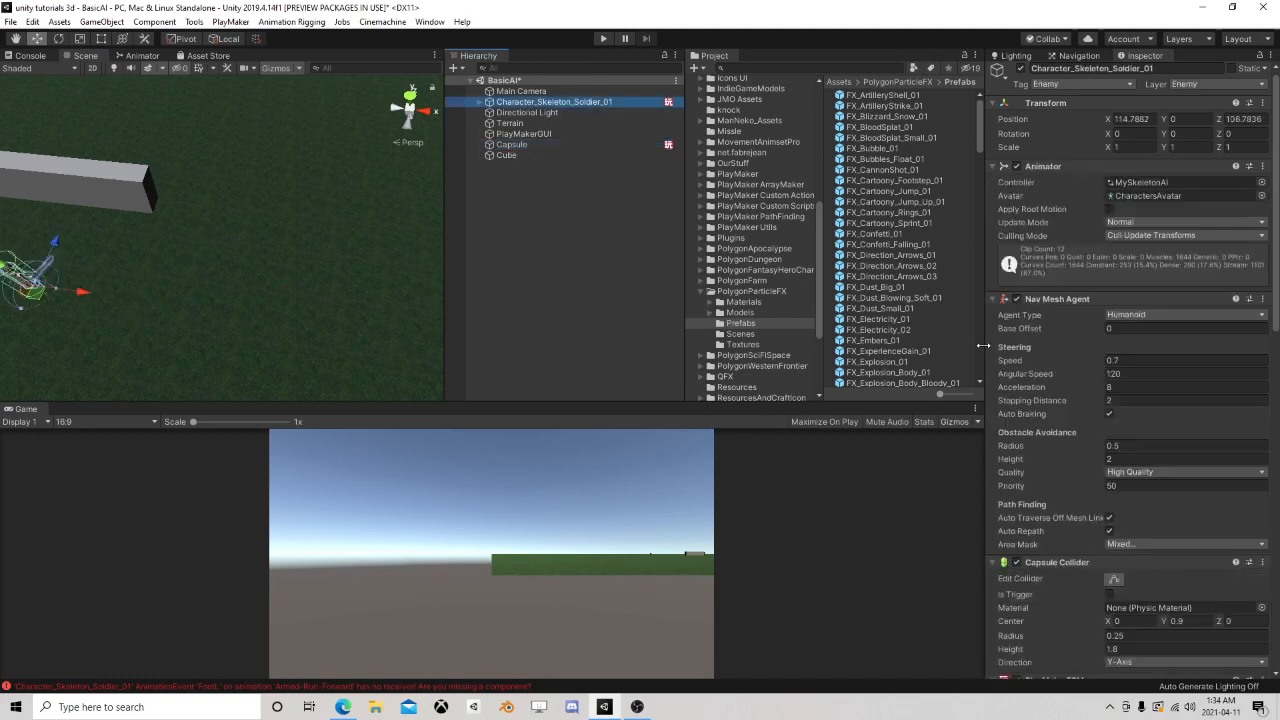
{"action": "scroll", "coordinate": [1030, 340], "scroll_direction": "down", "scroll_amount": 5}
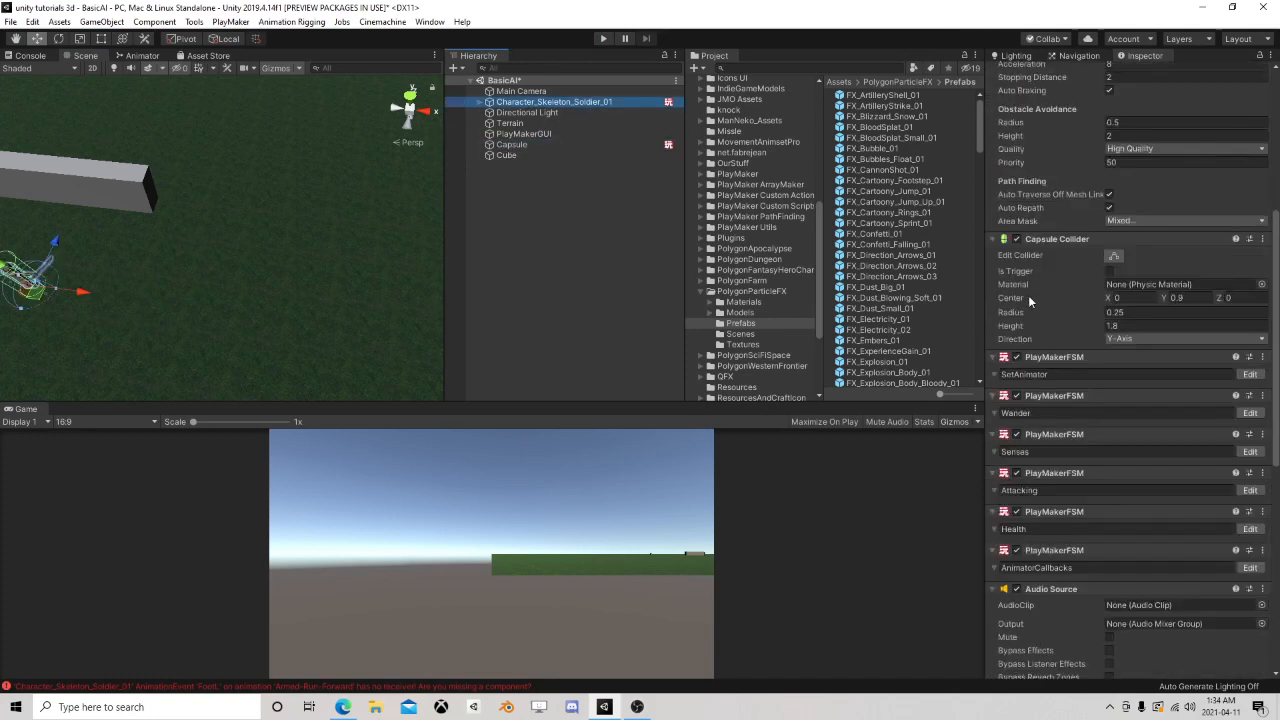
{"action": "left_click", "coordinate": [995, 589]}
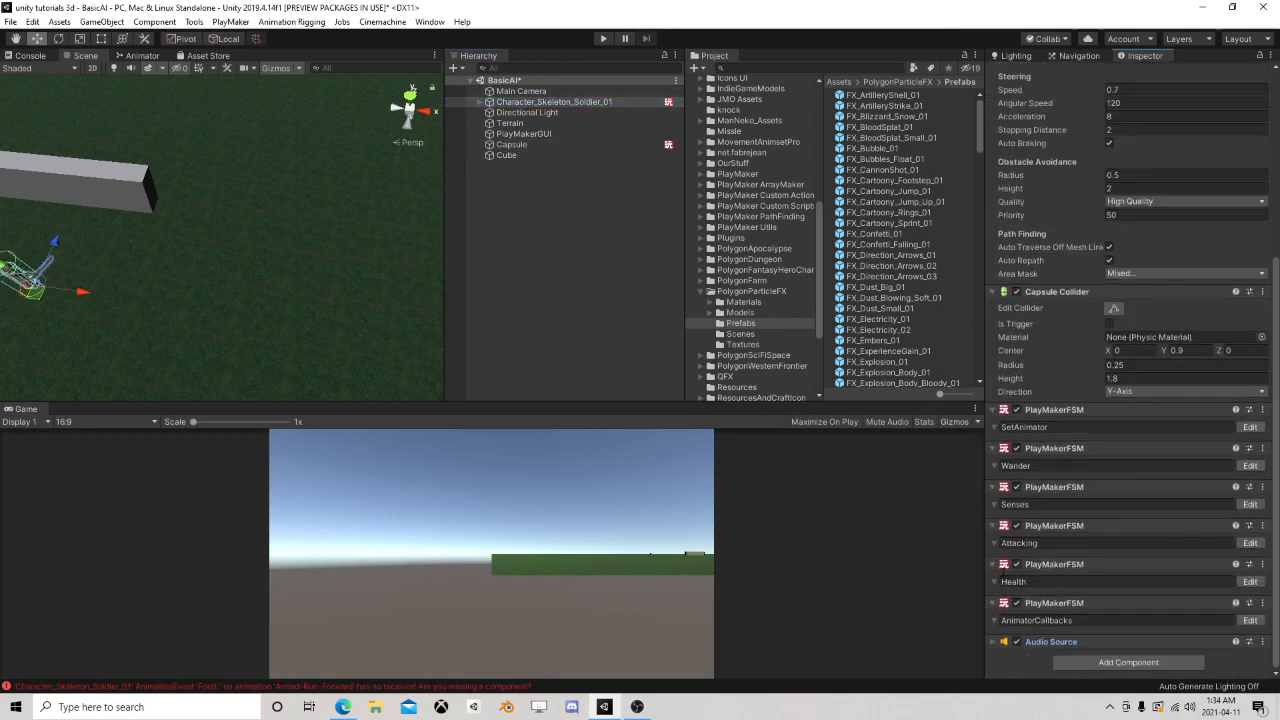
{"action": "left_click", "coordinate": [1248, 584]}
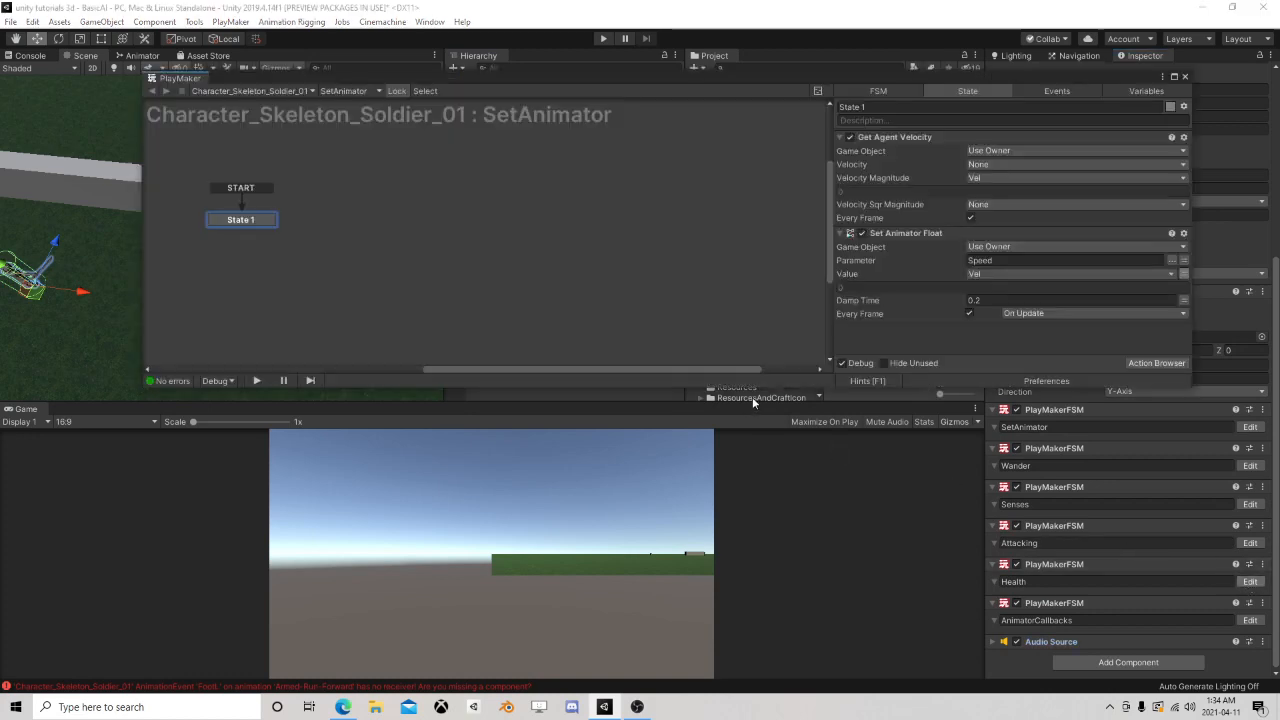
{"action": "right_click", "coordinate": [411, 199]}
{"action": "left_click", "coordinate": [455, 204]}
{"action": "left_click_drag", "start_coordinate": [457, 209], "coordinate": [449, 223]}
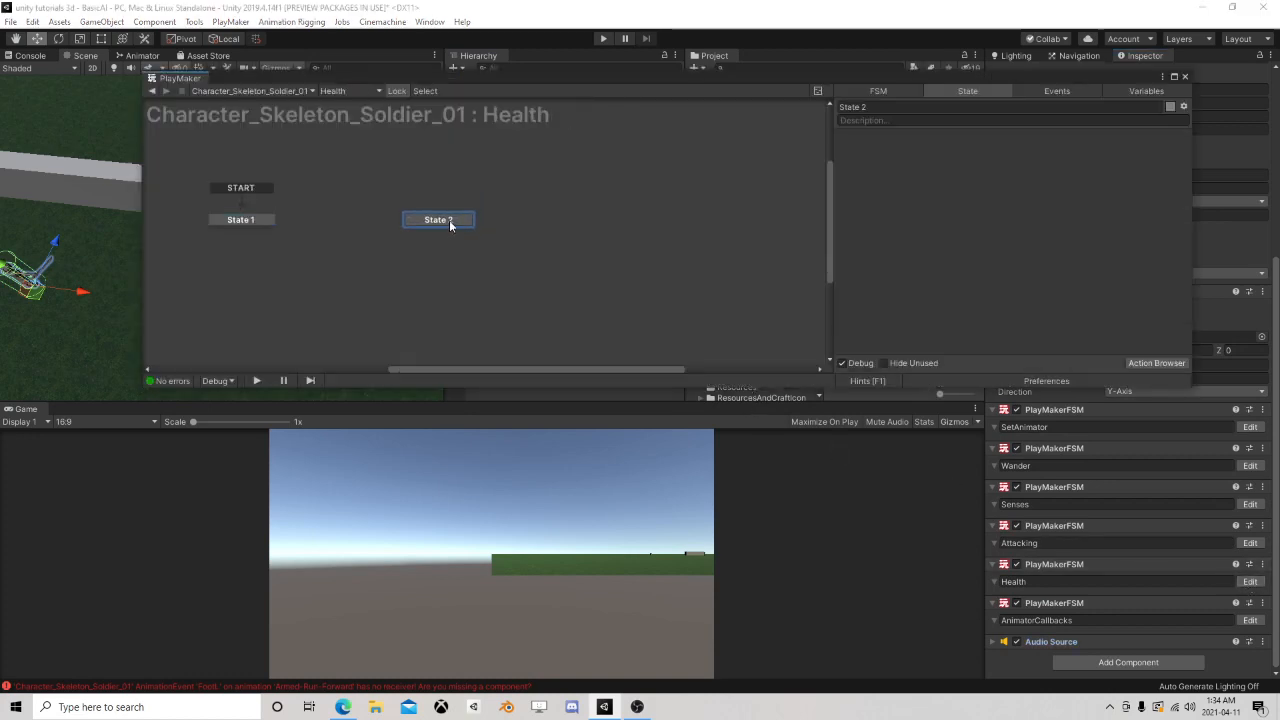
- Give the new Health state a global transition using the custom event Damage
{"action": "right_click", "coordinate": [449, 223]}
{"action": "mouse_move", "coordinate": [560, 245]}
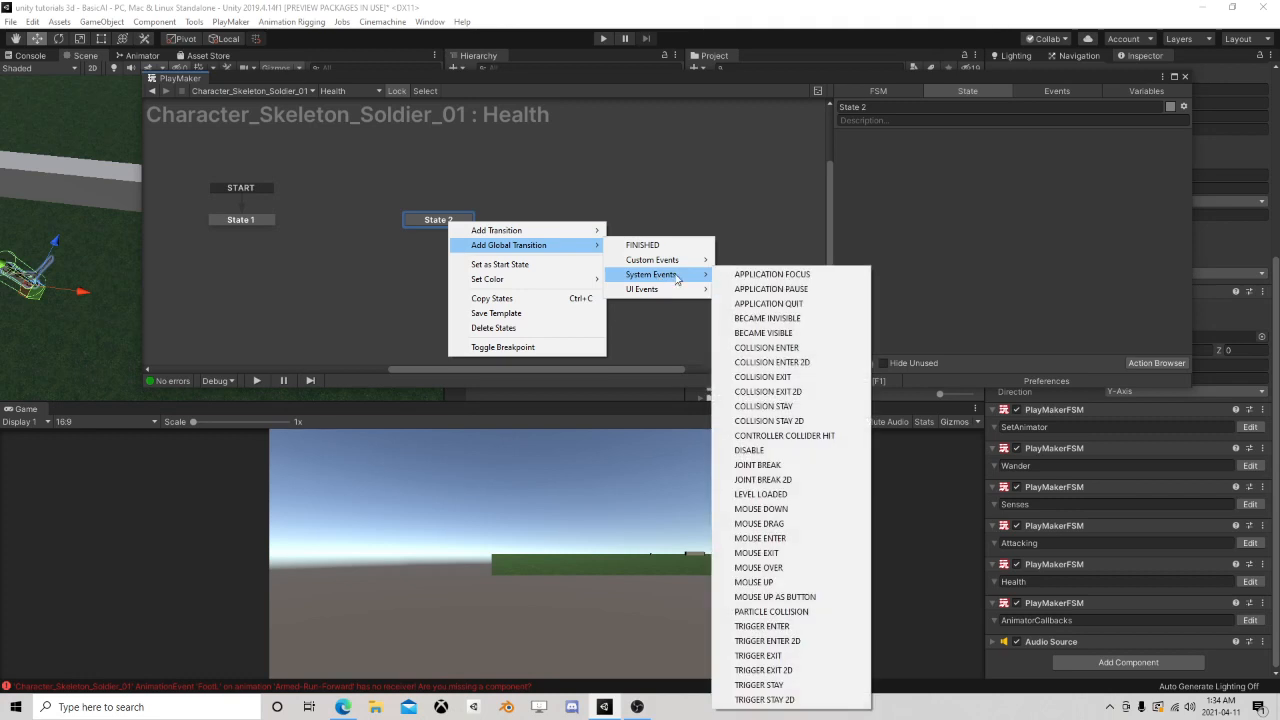
{"action": "mouse_move", "coordinate": [685, 260]}
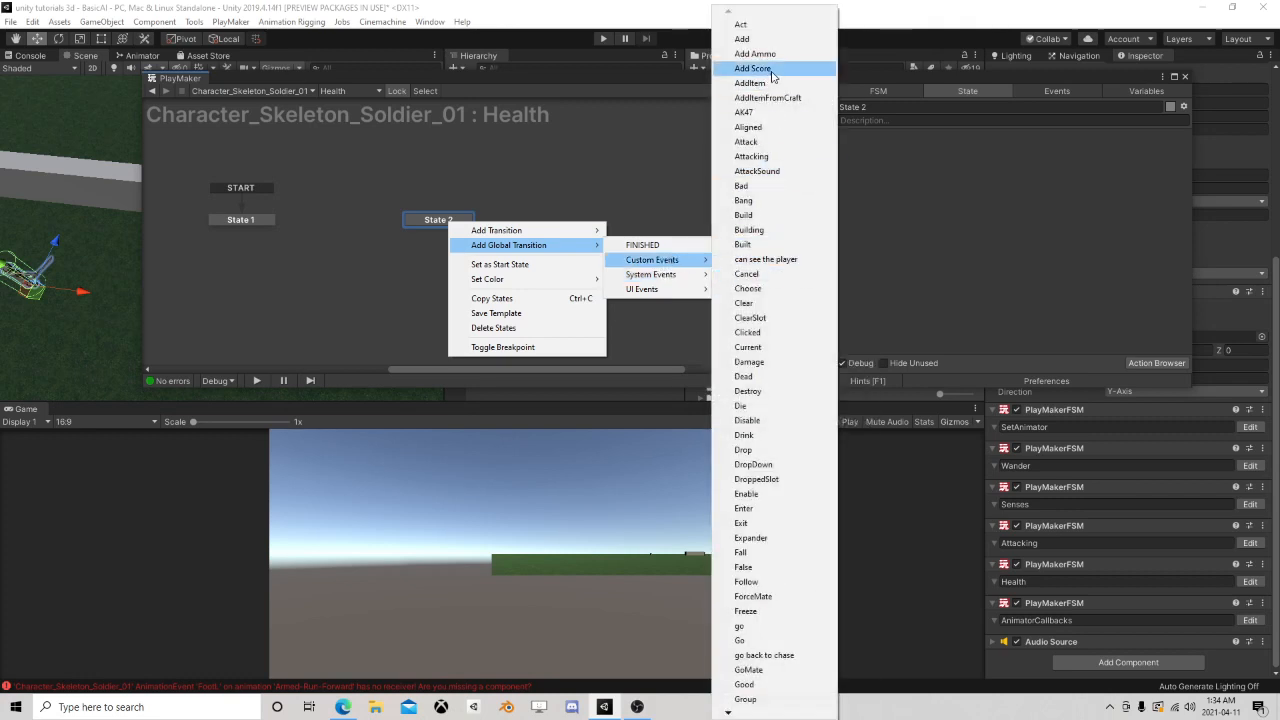
{"action": "left_click", "coordinate": [778, 364]}
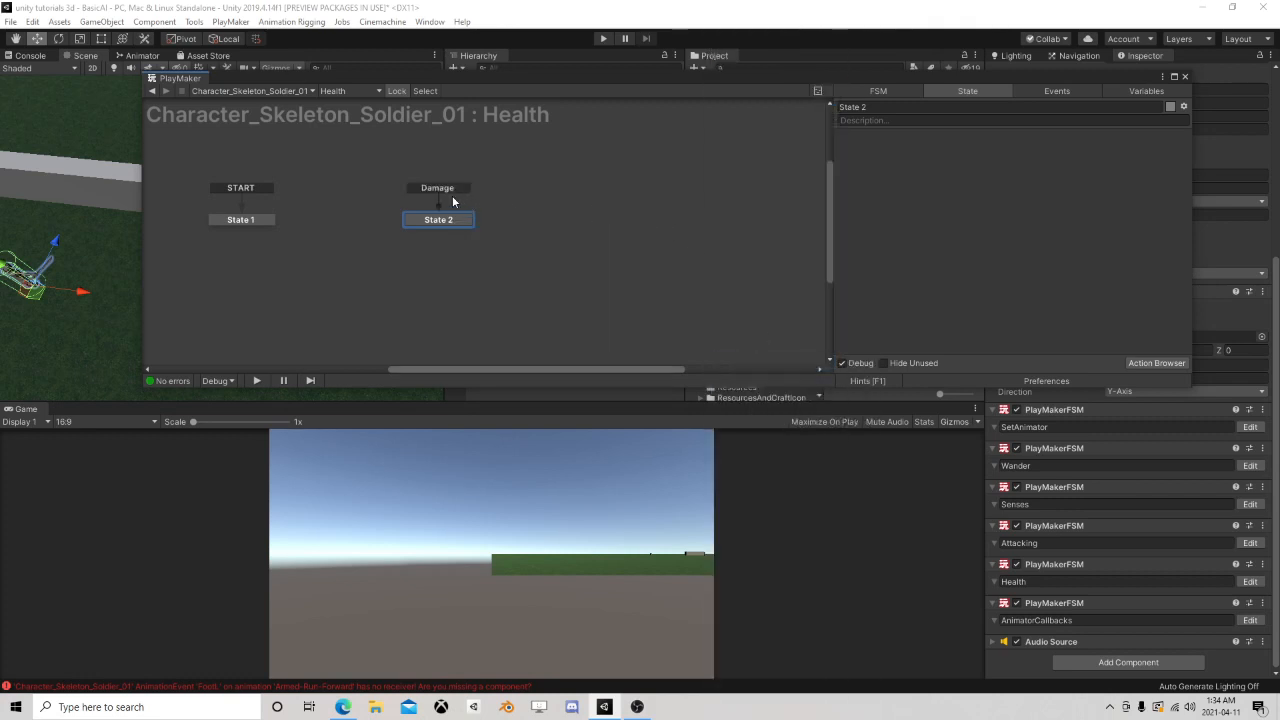
- Add a Get Event Int Data action to the Damage state of the Health FSM
{"action": "left_click", "coordinate": [1152, 363]}
{"action": "type", "text": "ge"}
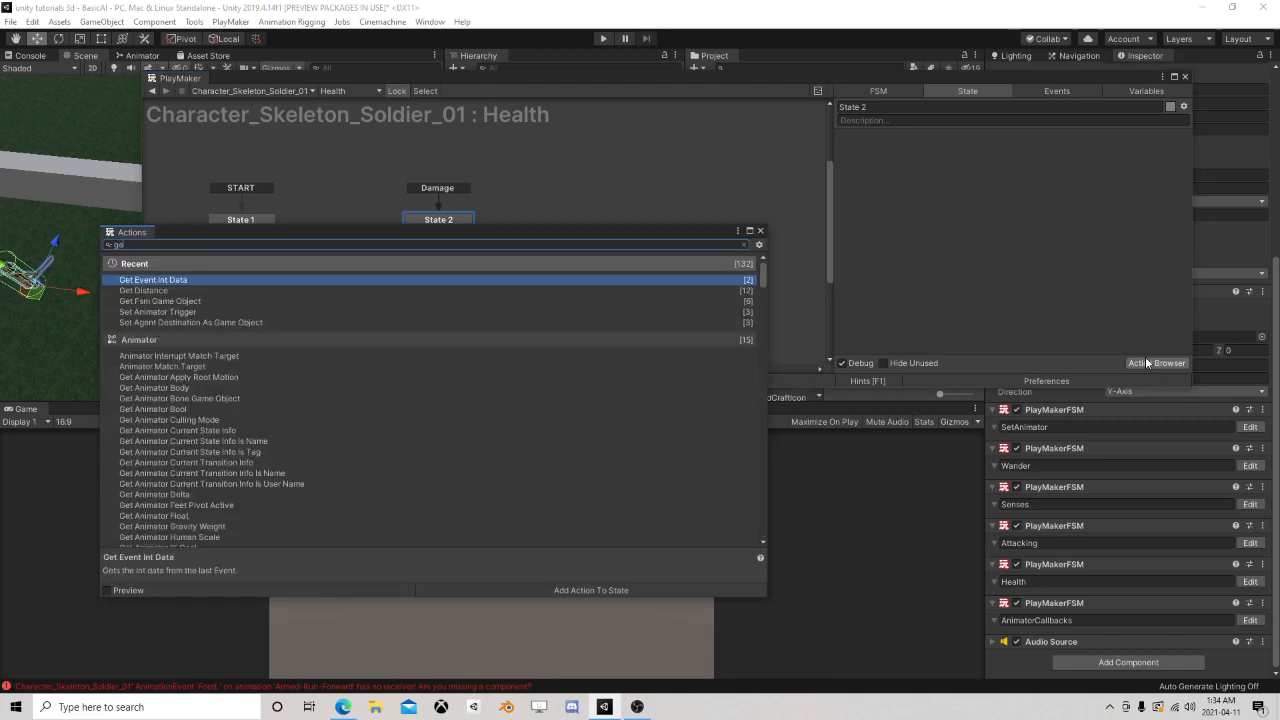
{"action": "type", "text": "t event"}
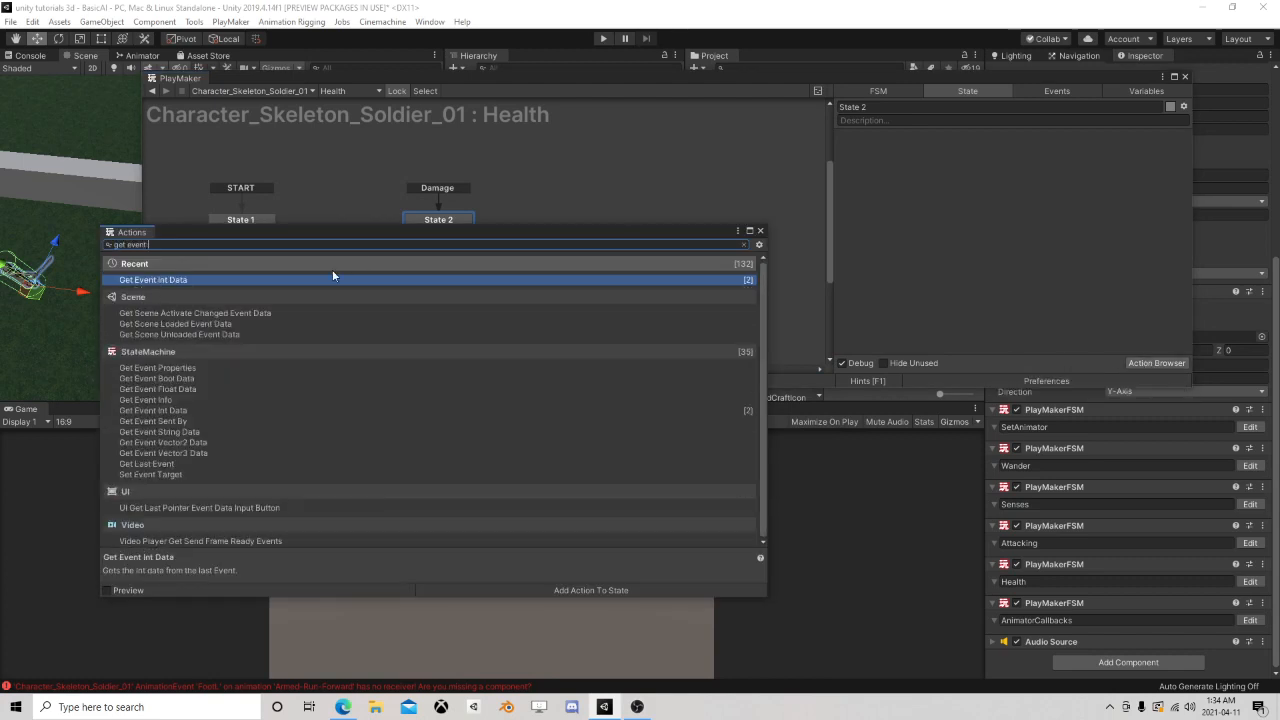
{"action": "double_click", "coordinate": [189, 282]}
{"action": "left_click", "coordinate": [757, 230]}
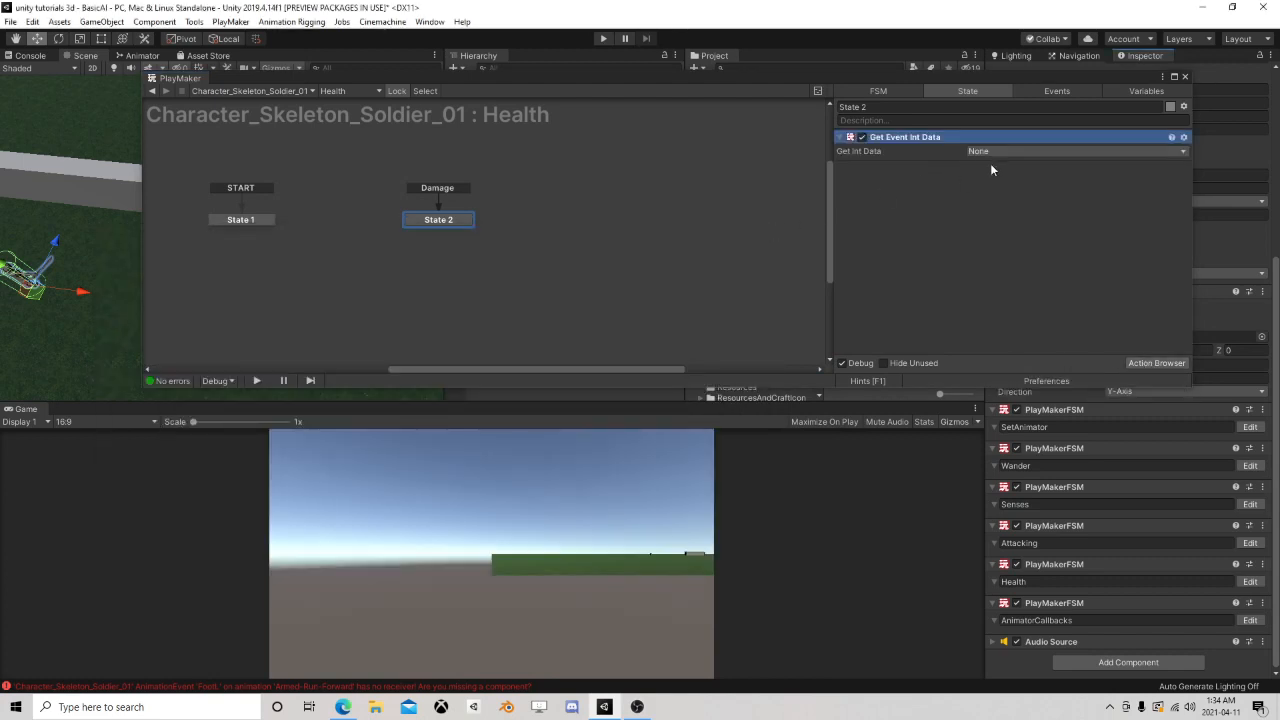
- Create a new variable named Damage to store the int data of the Get Event Int Data action
{"action": "left_click", "coordinate": [1000, 151]}
{"action": "left_click", "coordinate": [1027, 182]}
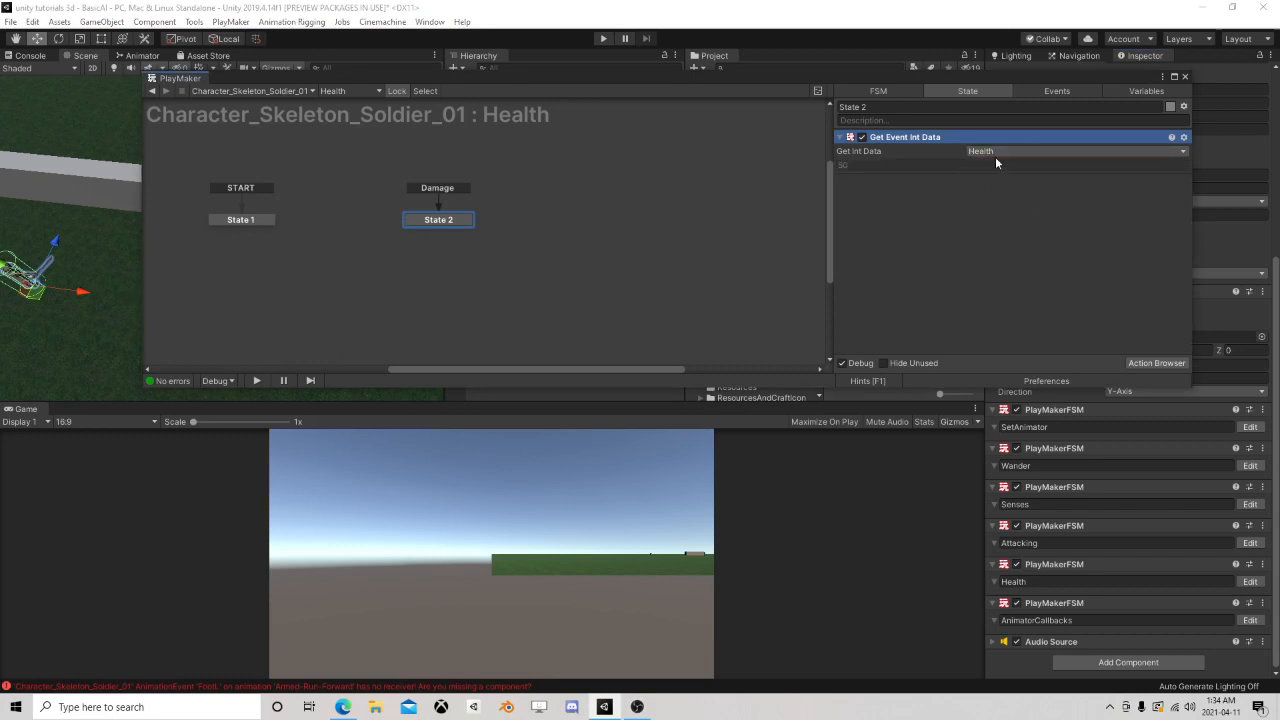
{"action": "left_click", "coordinate": [995, 151]}
{"action": "left_click", "coordinate": [1011, 197]}
{"action": "type", "text": "Damage"}
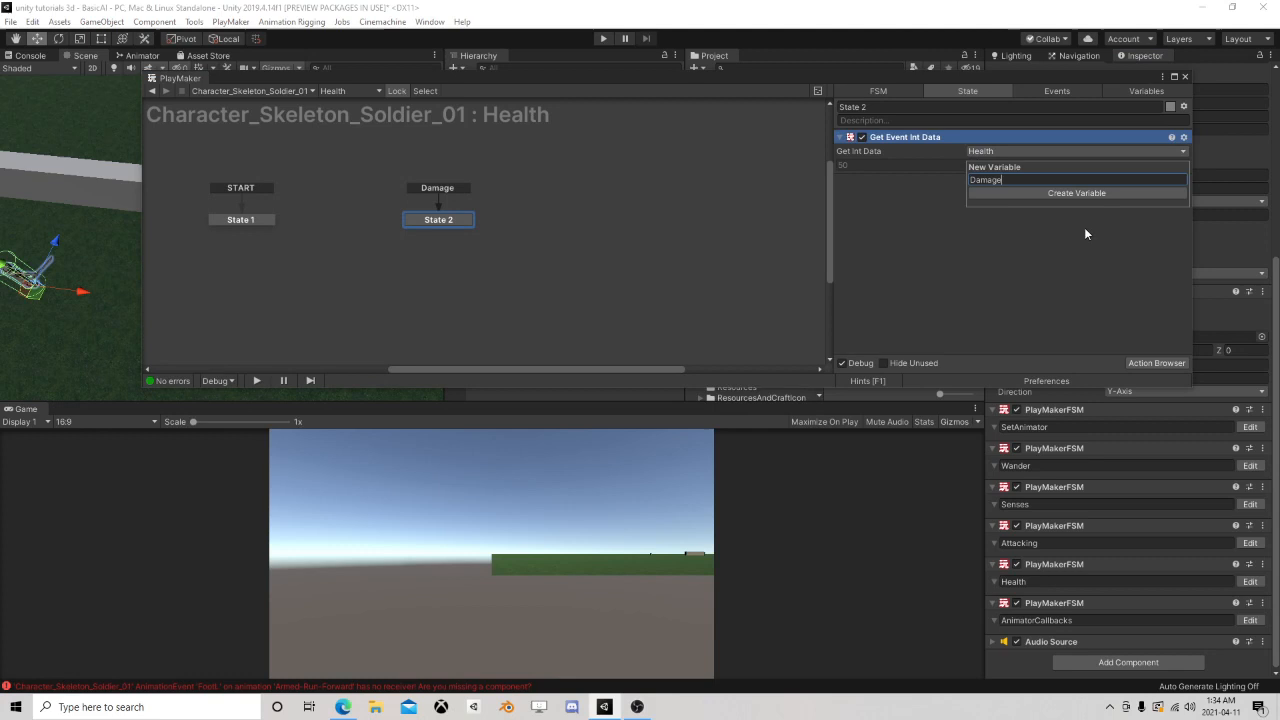
{"action": "key", "text": "Return"}
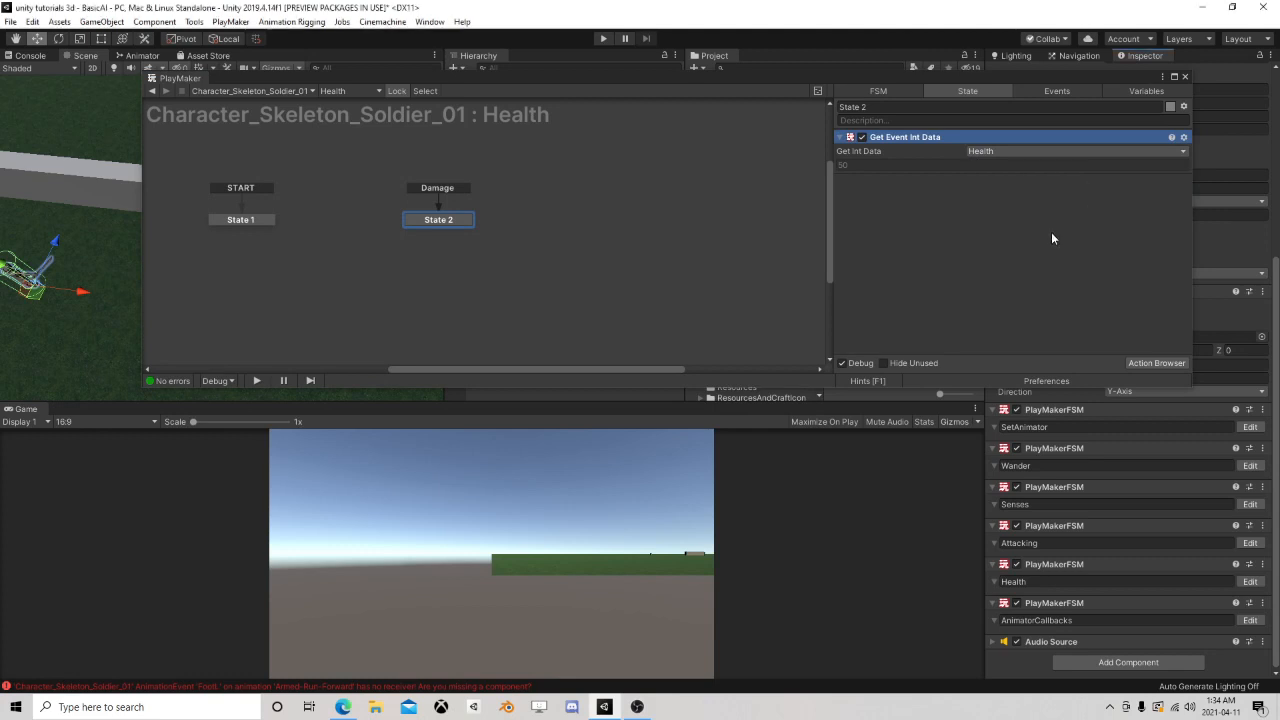
- Add an Int Subtract action to State 2 and place it below the Get Event Int Data action
{"action": "left_click", "coordinate": [1147, 364]}
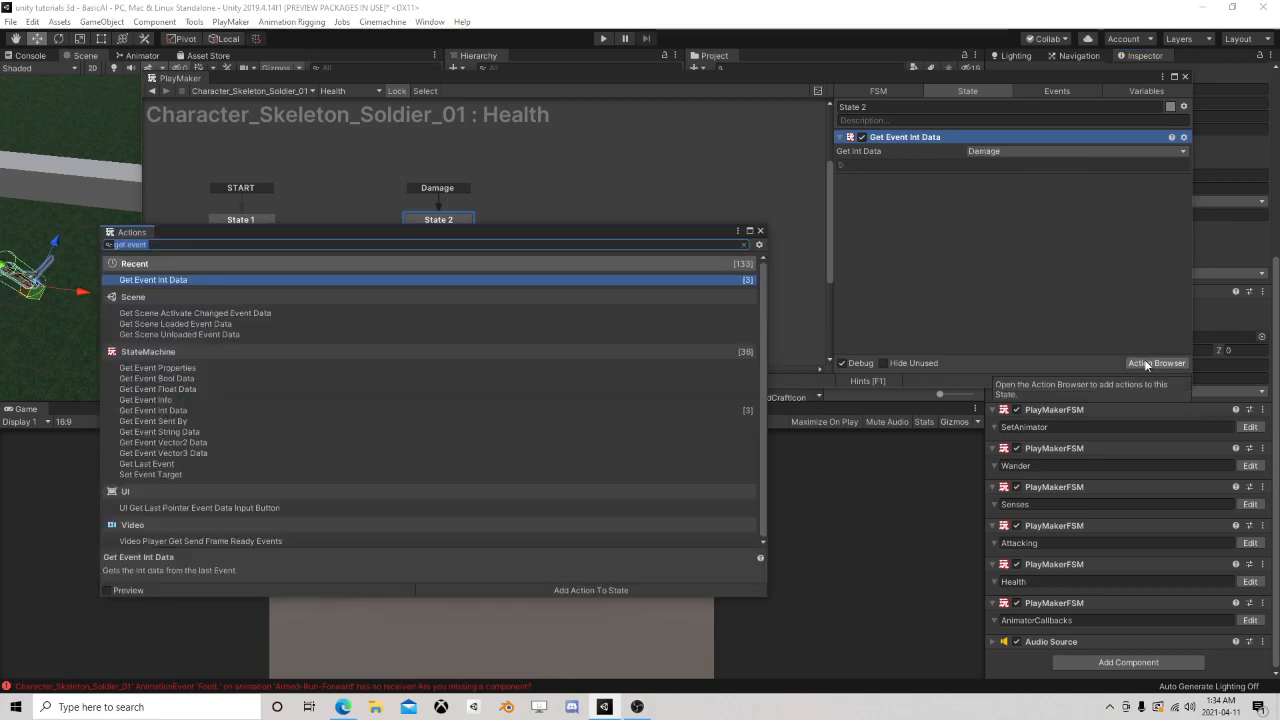
{"action": "type", "text": "int subr"}
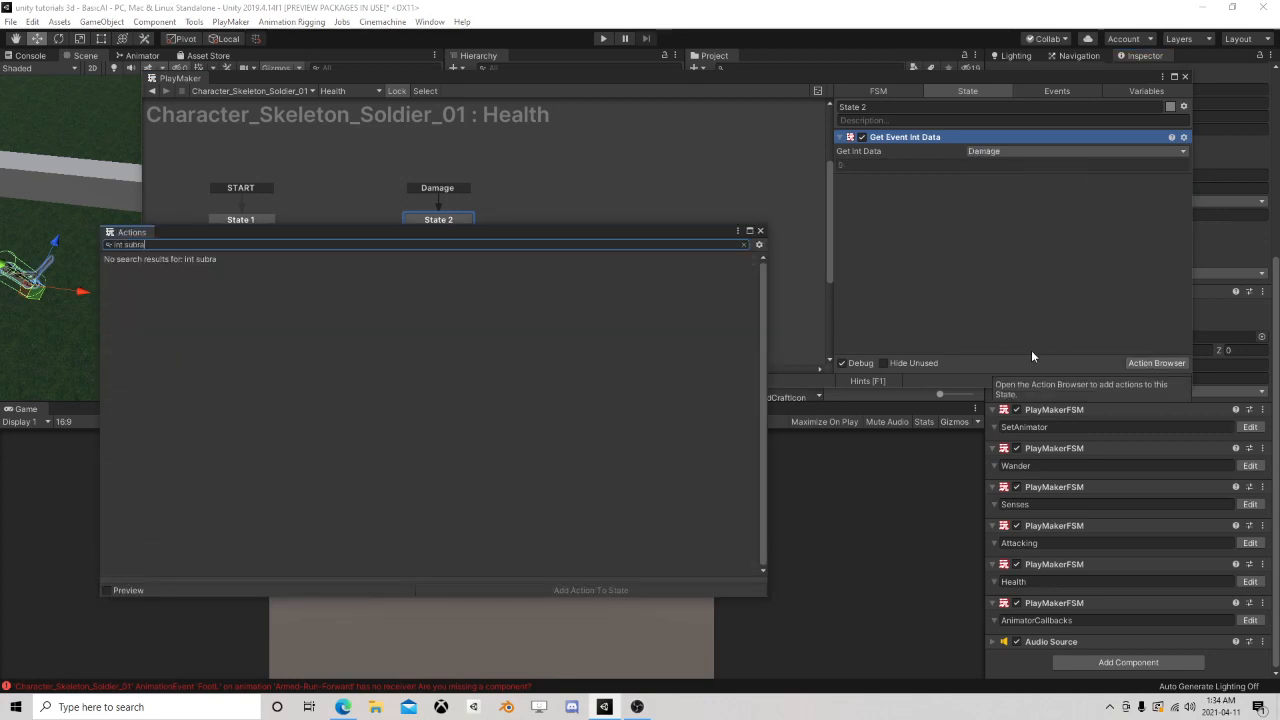
{"action": "key", "text": "BackSpace"}
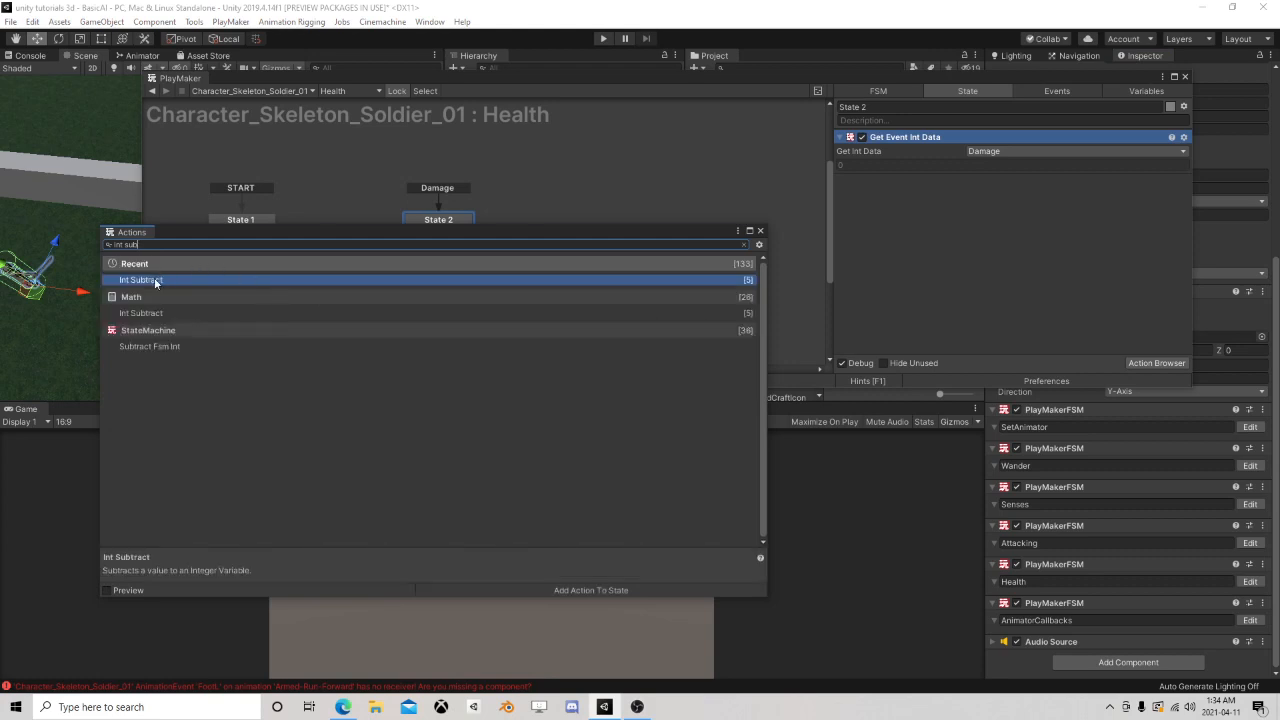
{"action": "double_click", "coordinate": [155, 283]}
{"action": "left_click", "coordinate": [760, 231]}
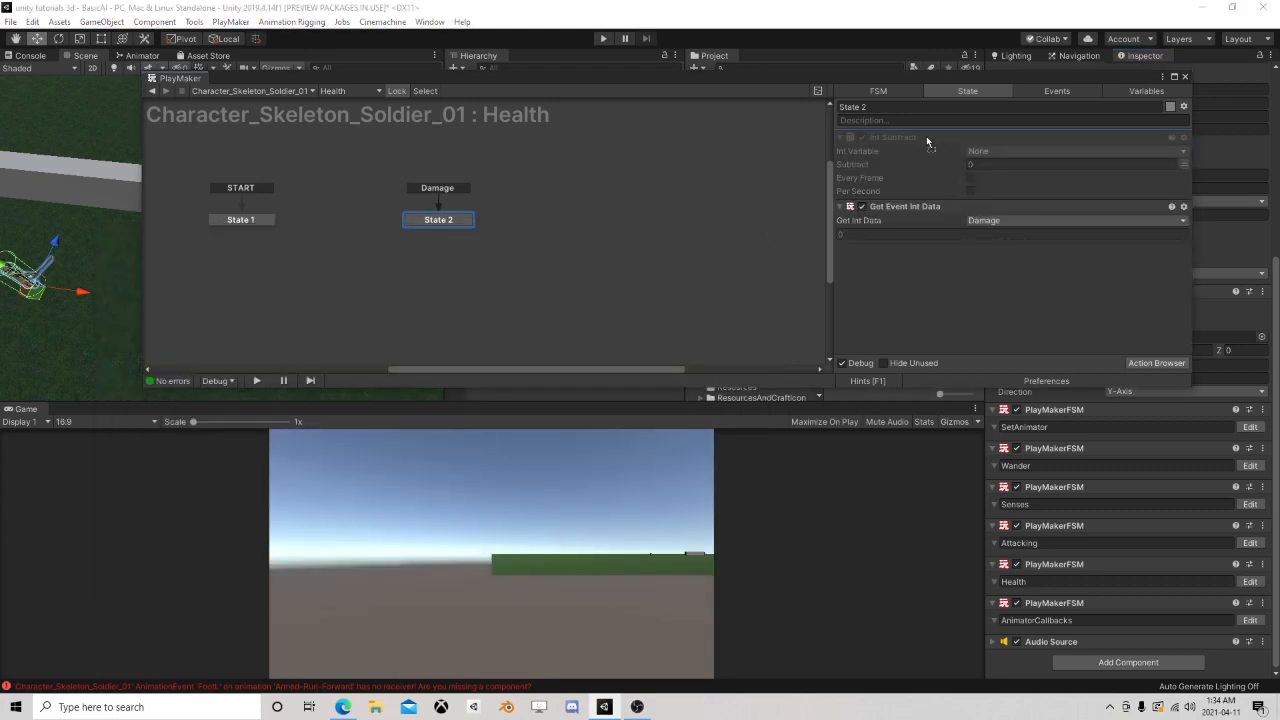
{"action": "left_click_drag", "start_coordinate": [928, 141], "coordinate": [928, 280]}
- Set the Int Subtract action to subtract the Damage variable from the Health variable
{"action": "left_click", "coordinate": [988, 193]}
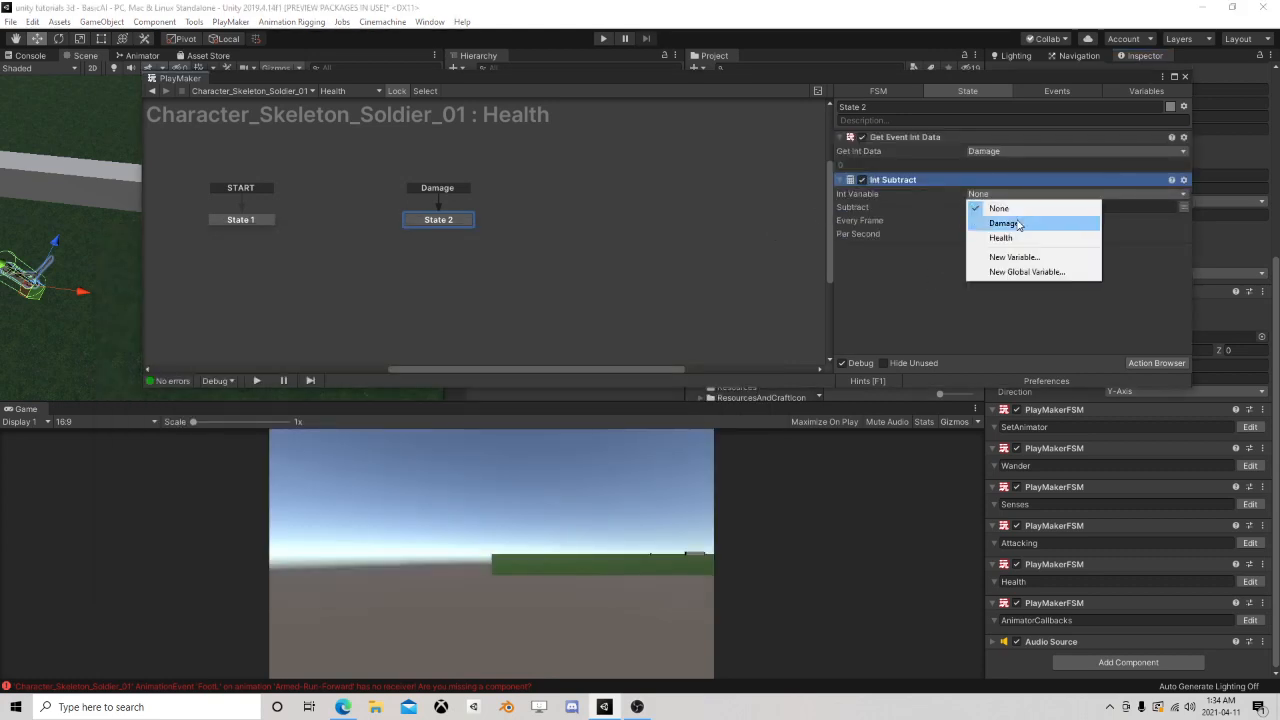
{"action": "left_click", "coordinate": [1008, 223]}
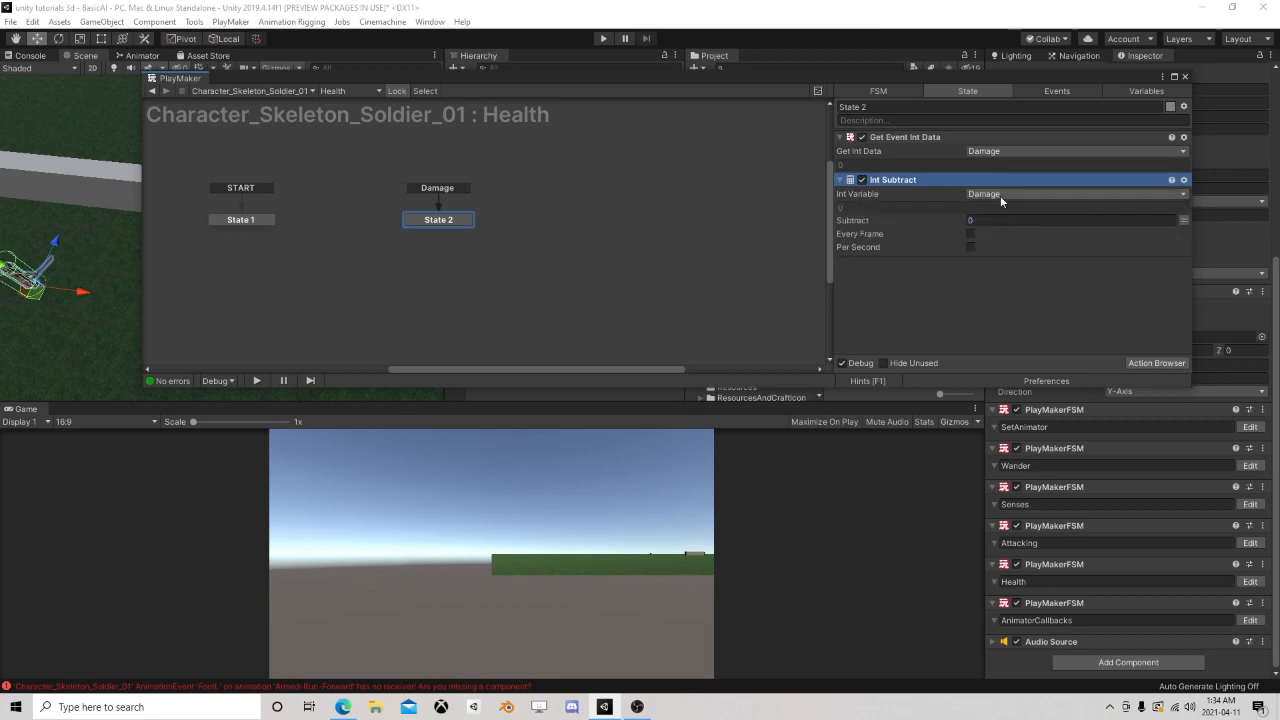
{"action": "left_click", "coordinate": [1000, 194]}
{"action": "left_click", "coordinate": [1006, 236]}
{"action": "left_click", "coordinate": [1183, 220]}
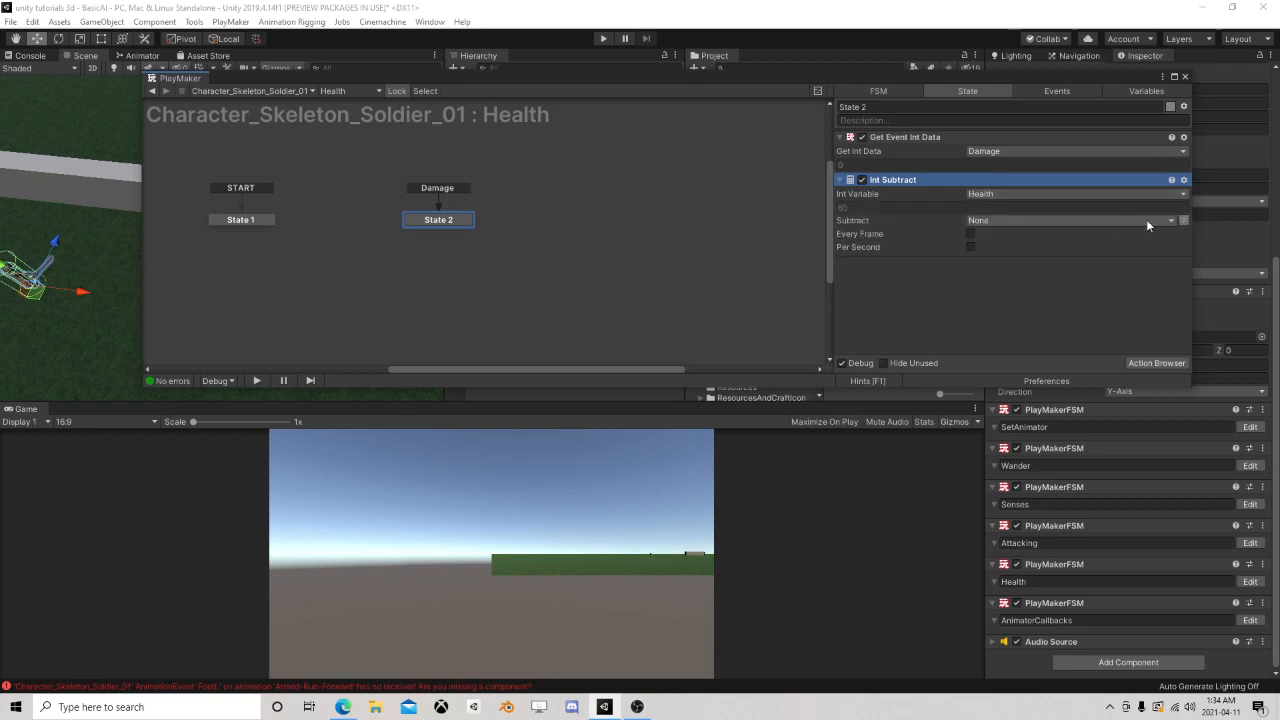
{"action": "left_click", "coordinate": [1147, 222]}
{"action": "left_click", "coordinate": [1008, 250]}
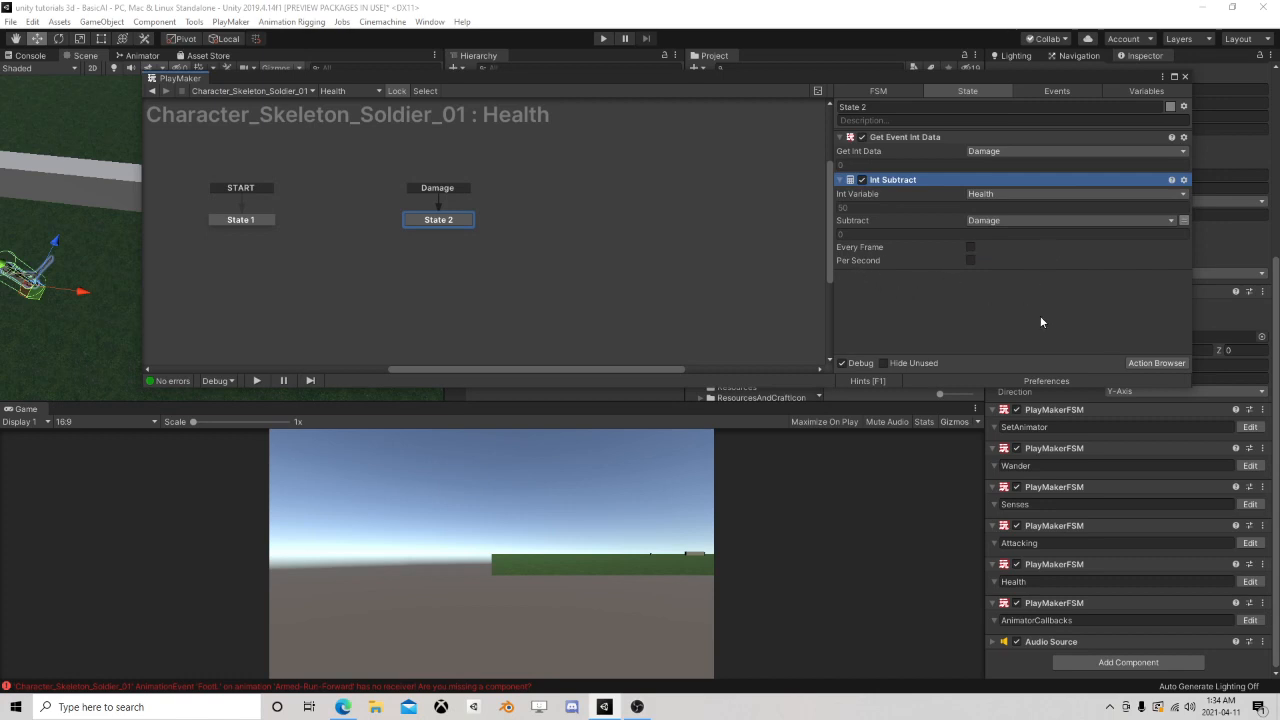
- Add an Int Compare action to State 2 and place it below the Int Subtract action
{"action": "left_click", "coordinate": [1142, 363]}
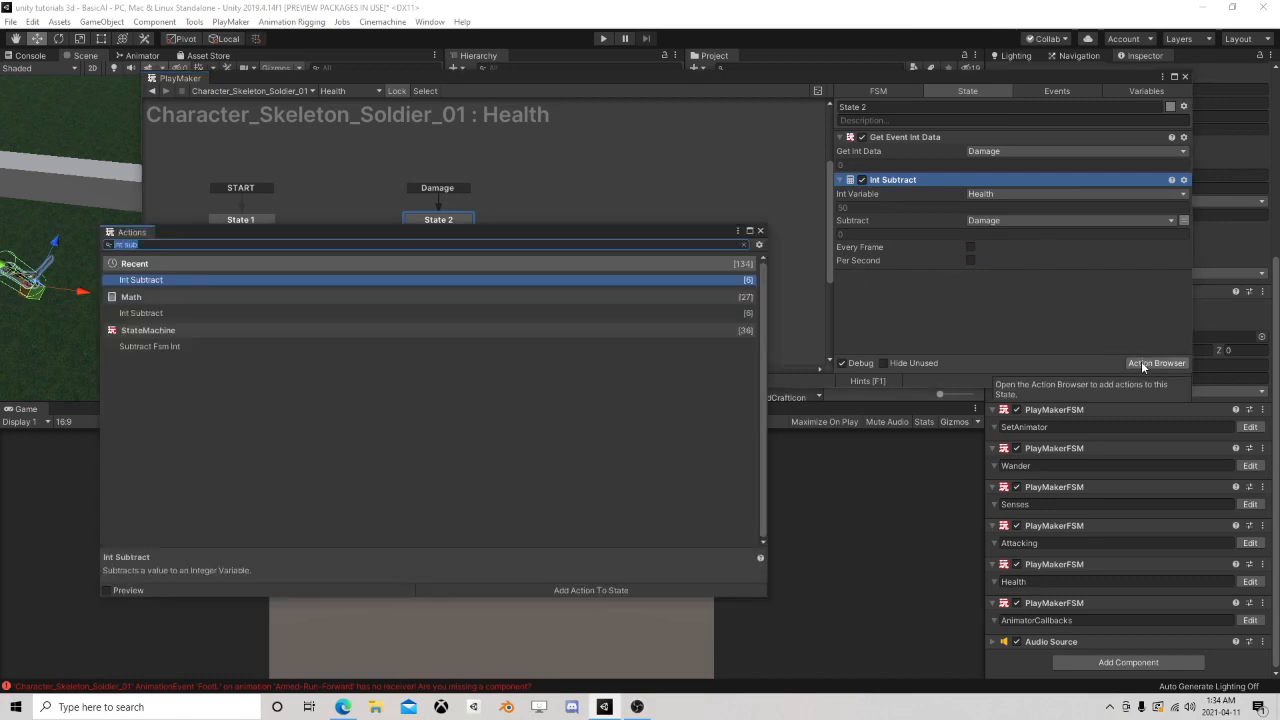
{"action": "type", "text": "com"}
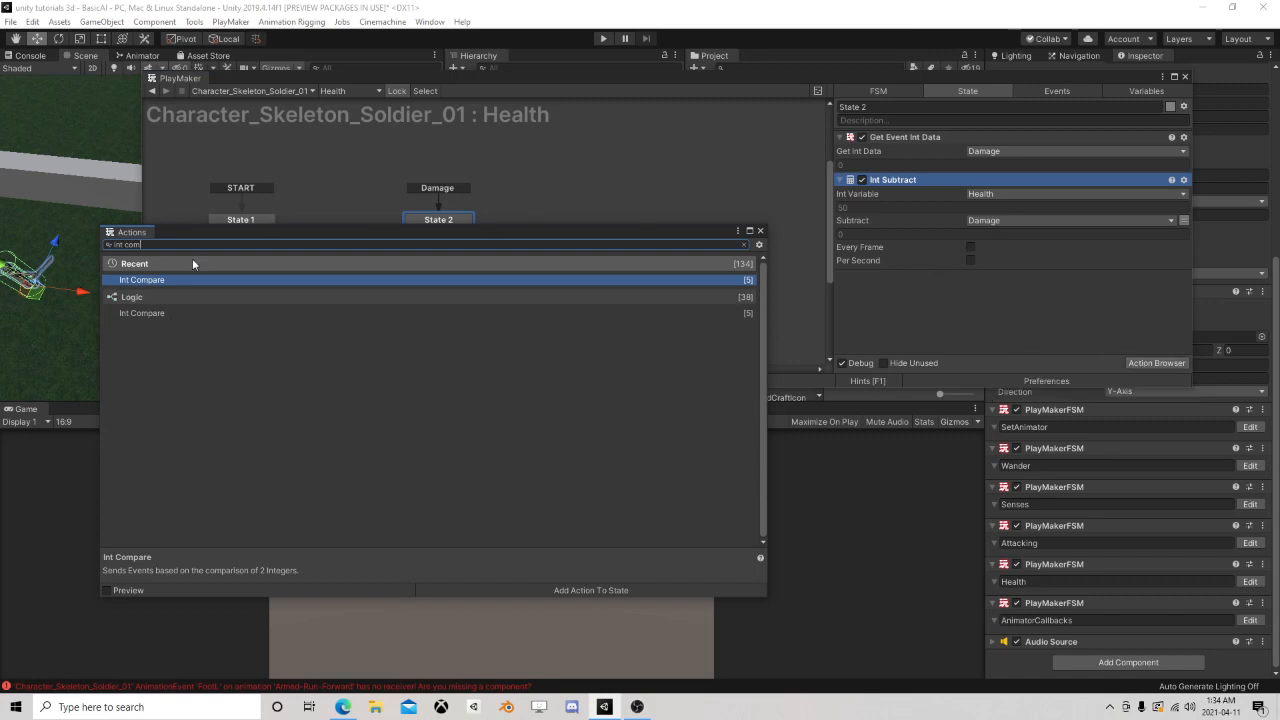
{"action": "double_click", "coordinate": [169, 281]}
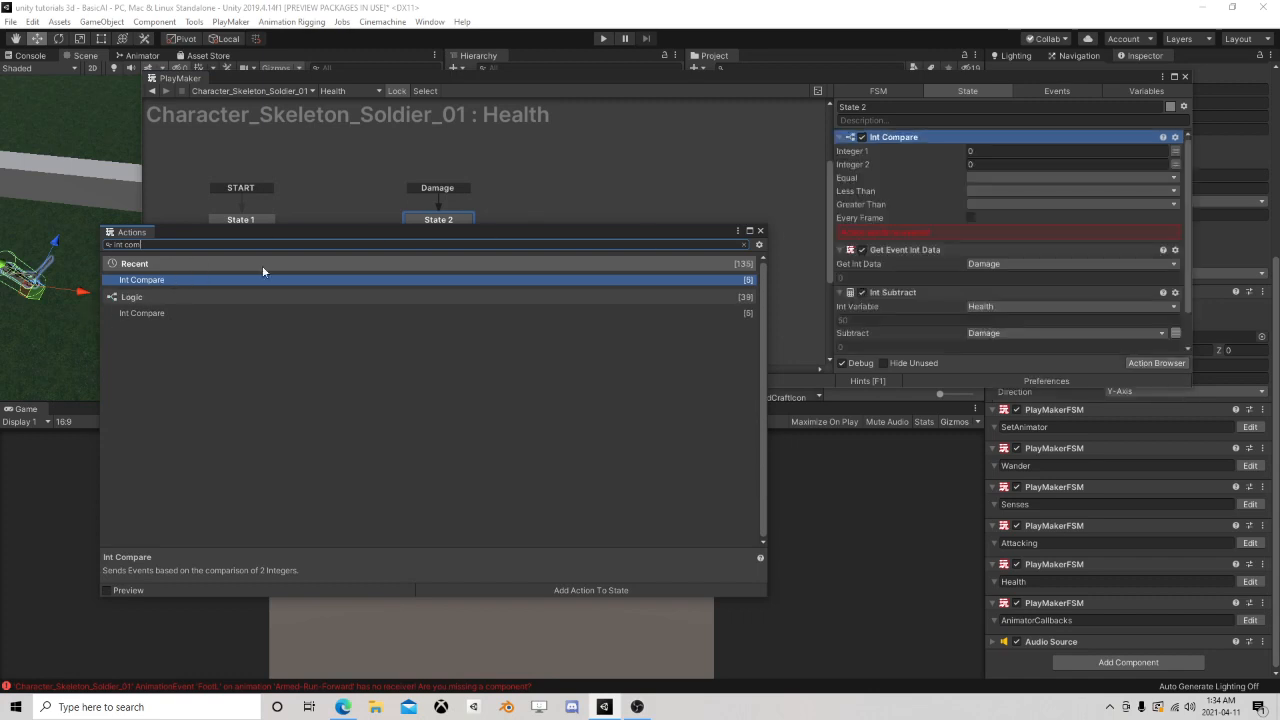
{"action": "left_click", "coordinate": [760, 232]}
{"action": "scroll", "coordinate": [908, 345], "scroll_direction": "down", "scroll_amount": 2}
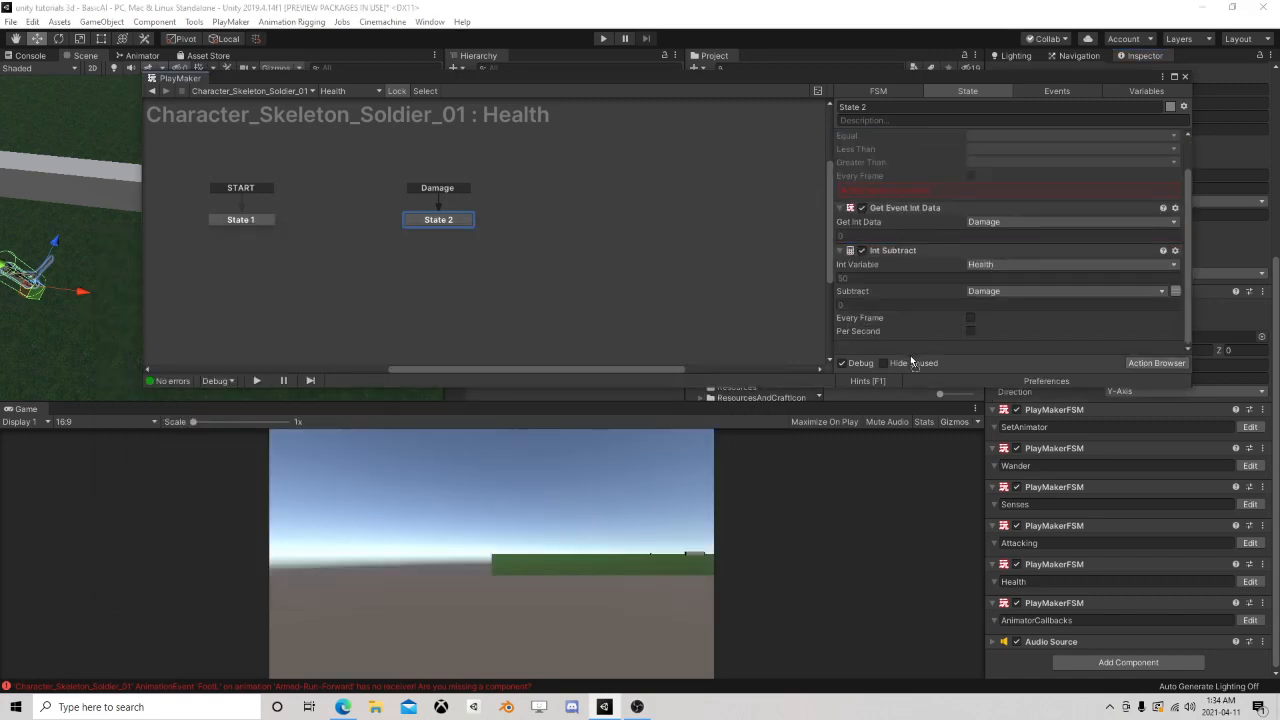
{"action": "scroll", "coordinate": [914, 335], "scroll_direction": "down", "scroll_amount": 5}
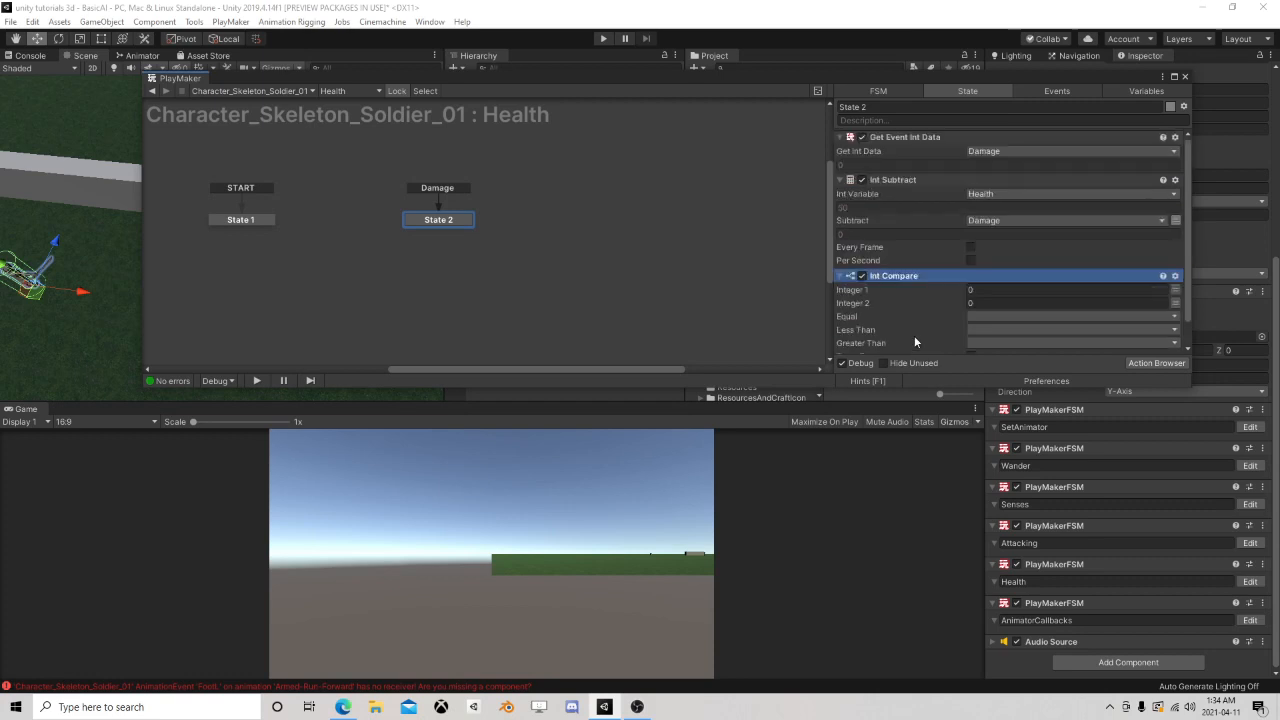
- Compare Health with 0 in the Int Compare action, using a new event named Dead for both Equal and Less Than
{"action": "left_click", "coordinate": [1151, 289]}
{"action": "left_click", "coordinate": [1015, 331]}
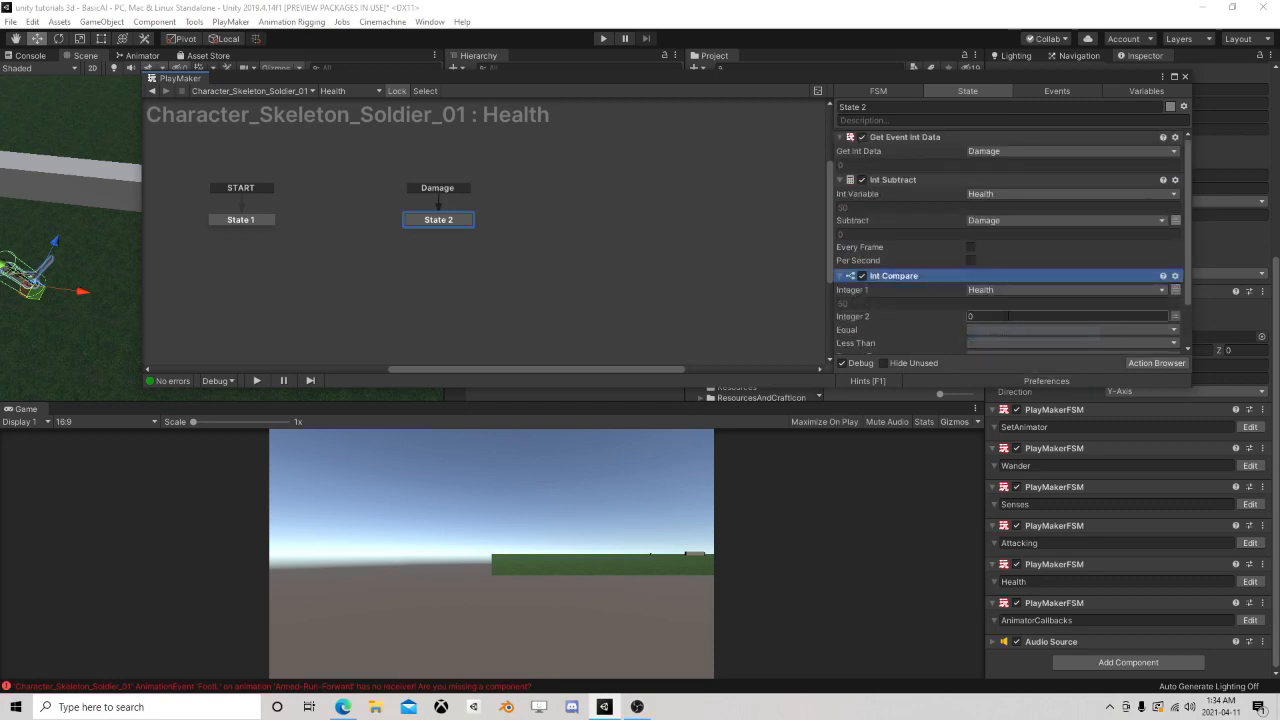
{"action": "scroll", "coordinate": [1000, 300], "scroll_direction": "down", "scroll_amount": 3}
{"action": "left_click", "coordinate": [979, 272]}
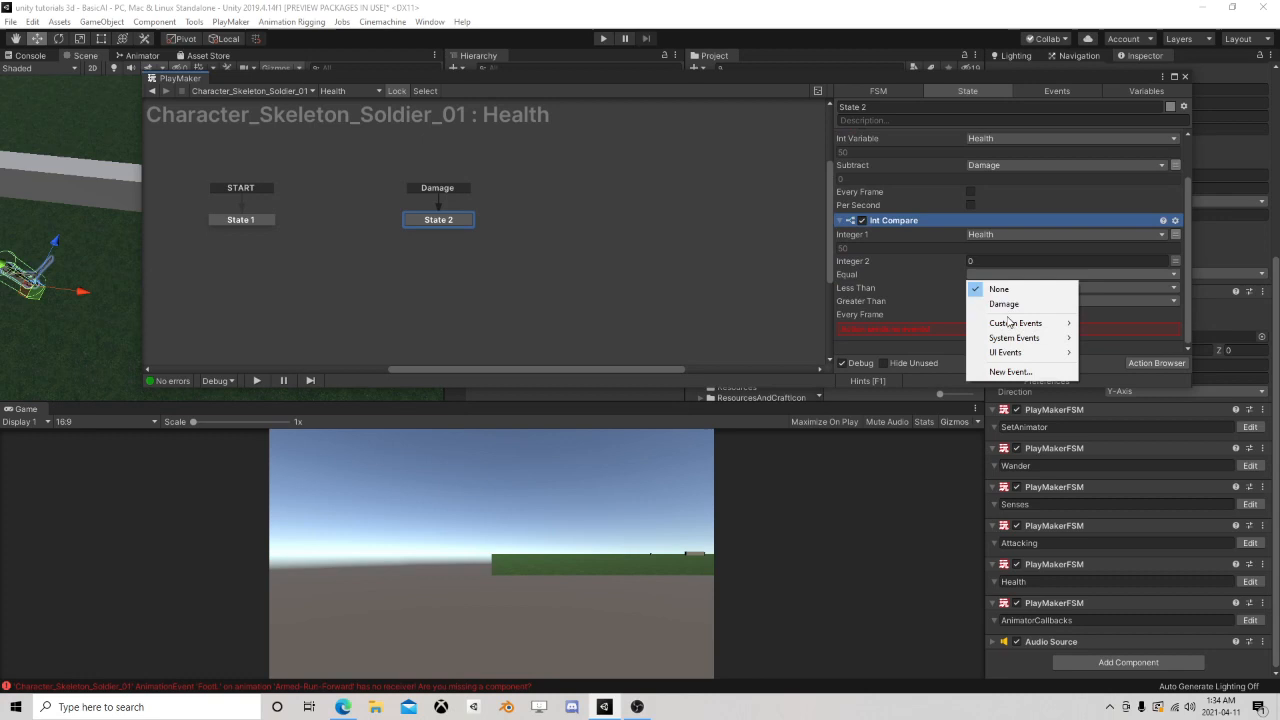
{"action": "left_click", "coordinate": [1012, 371]}
{"action": "type", "text": "Dead"}
{"action": "left_click", "coordinate": [1051, 316]}
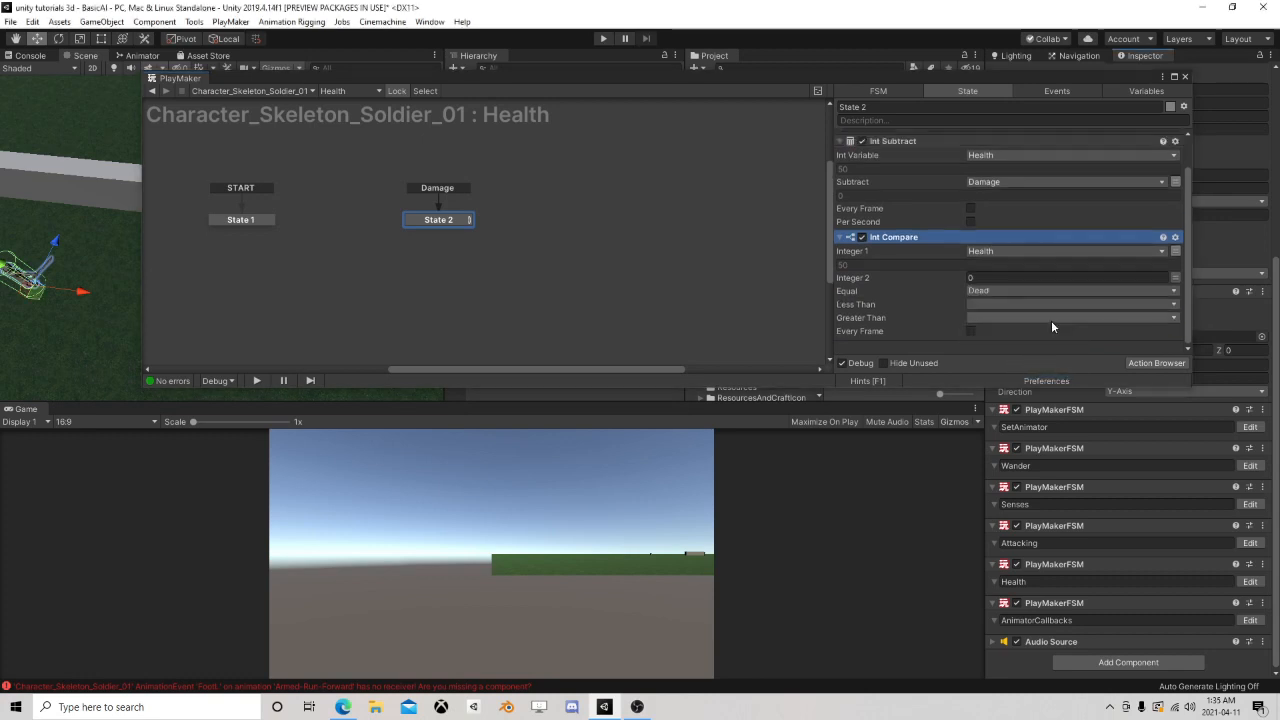
{"action": "left_click", "coordinate": [997, 304]}
{"action": "left_click", "coordinate": [1000, 346]}
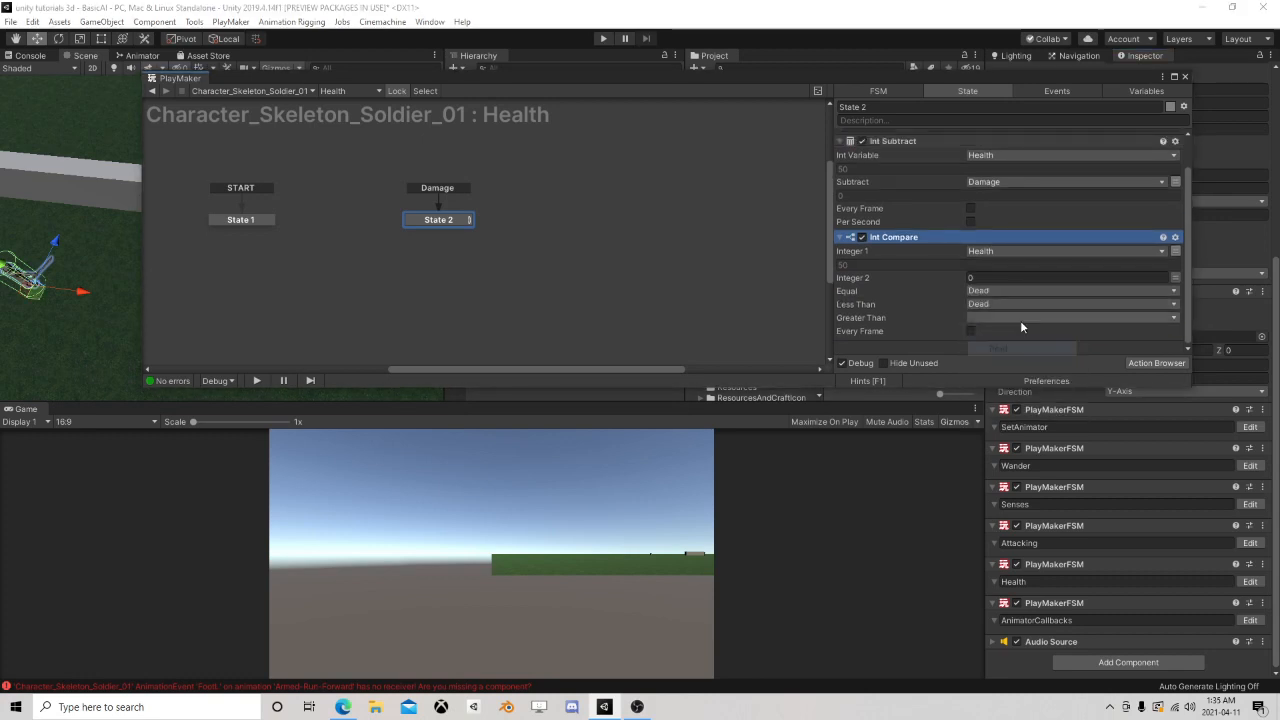
- Add a Dead transition to State 2 and link it to a new state beside it
{"action": "right_click", "coordinate": [445, 220]}
{"action": "mouse_move", "coordinate": [471, 226]}
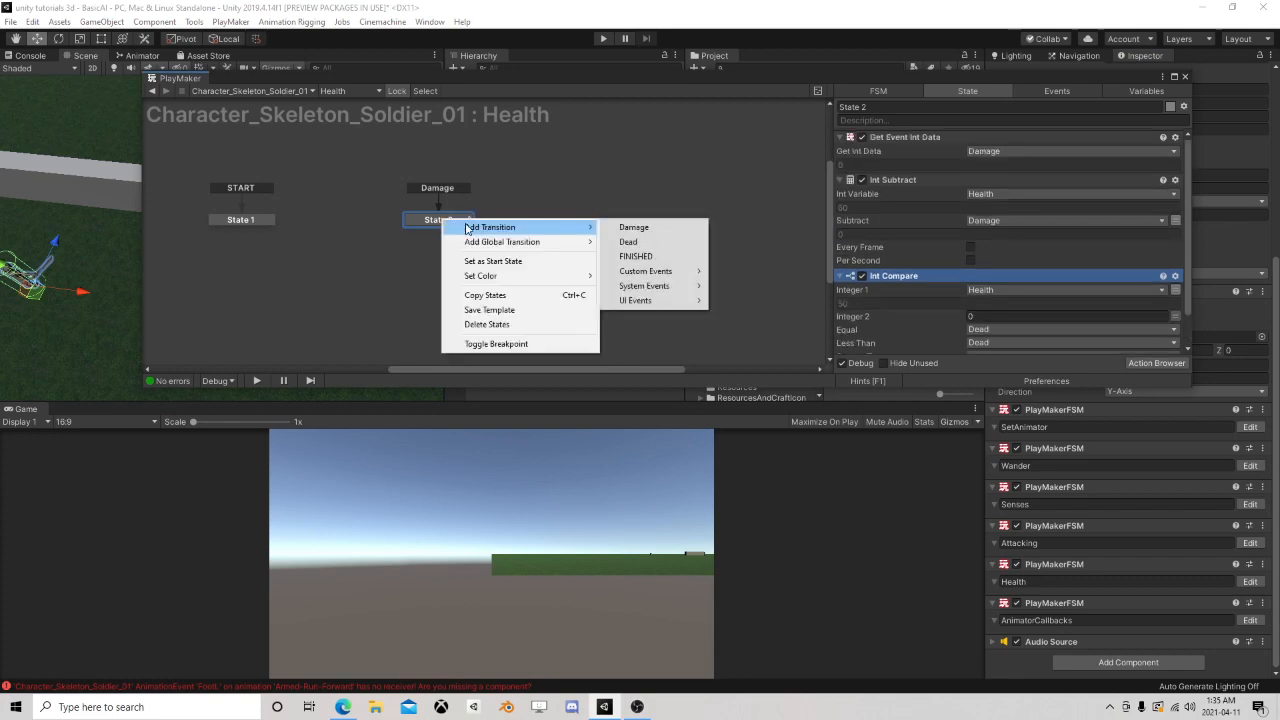
{"action": "left_click", "coordinate": [626, 240]}
{"action": "left_click_drag", "start_coordinate": [470, 234], "coordinate": [566, 226]}
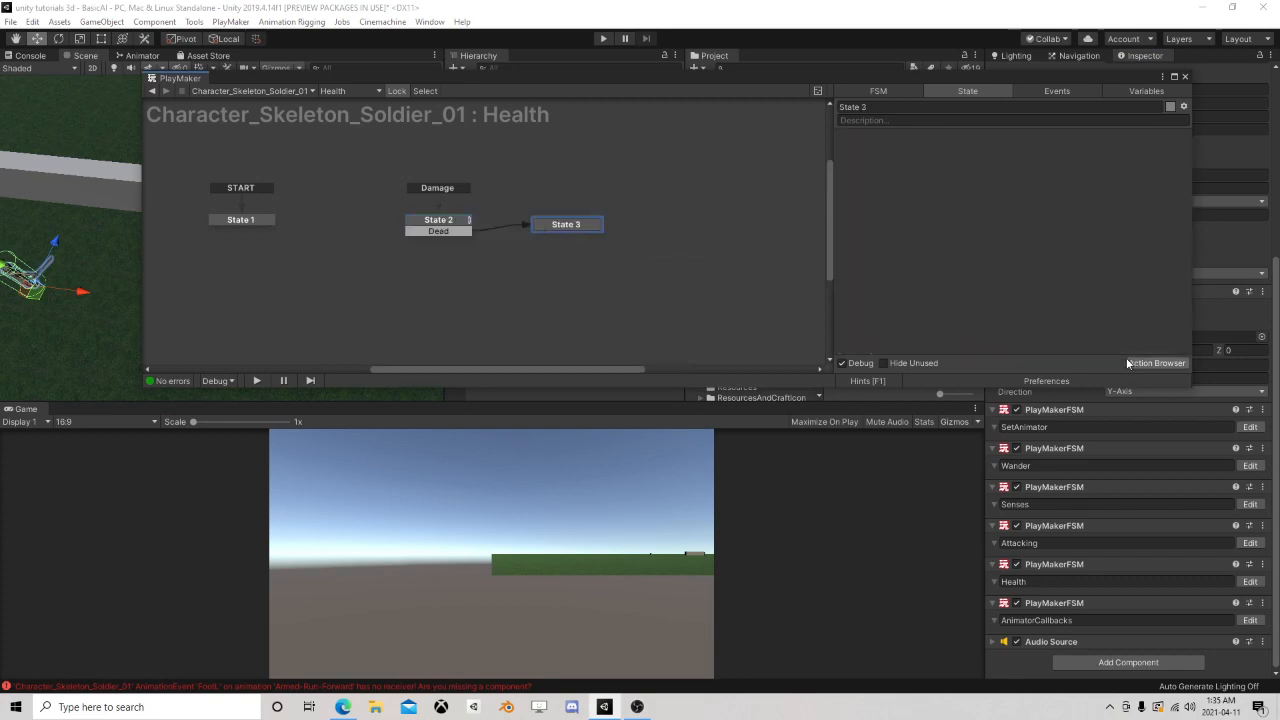
- Add a Set Animator Trigger action with the trigger Death to State 3 and align that state with the Dead transition
{"action": "left_click", "coordinate": [1156, 363]}
{"action": "type", "text": "set anima"}
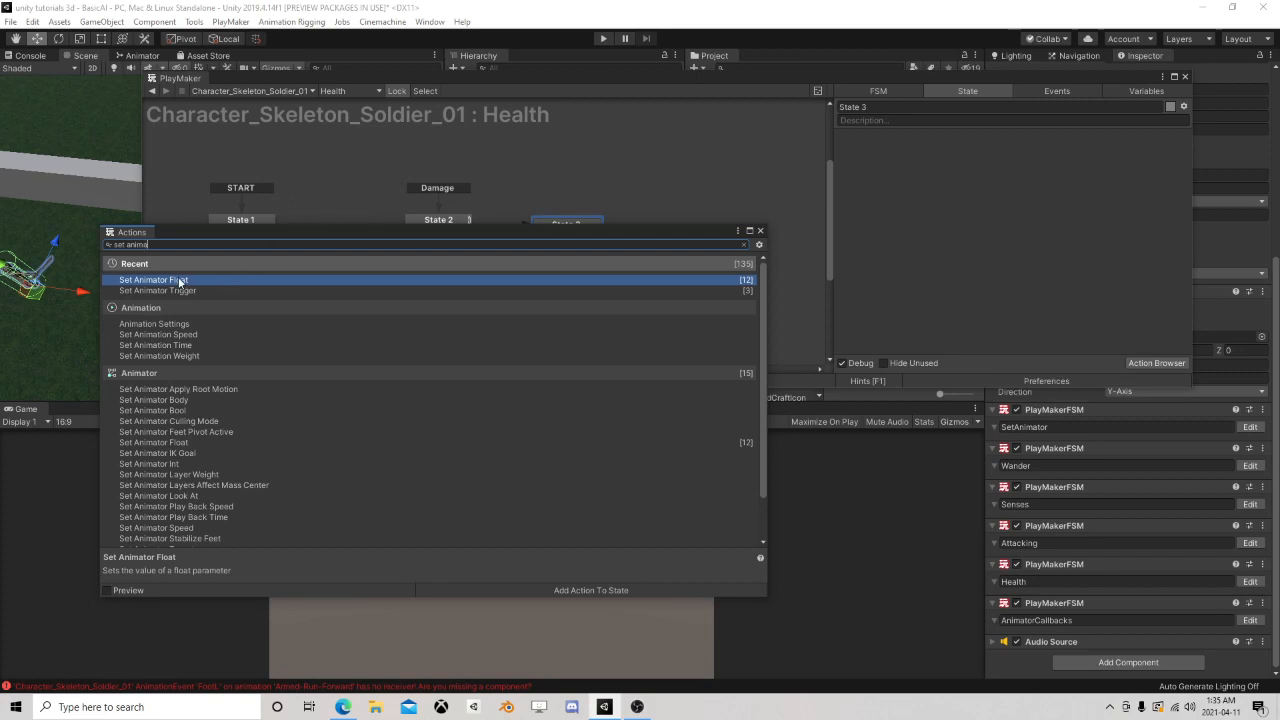
{"action": "double_click", "coordinate": [180, 290]}
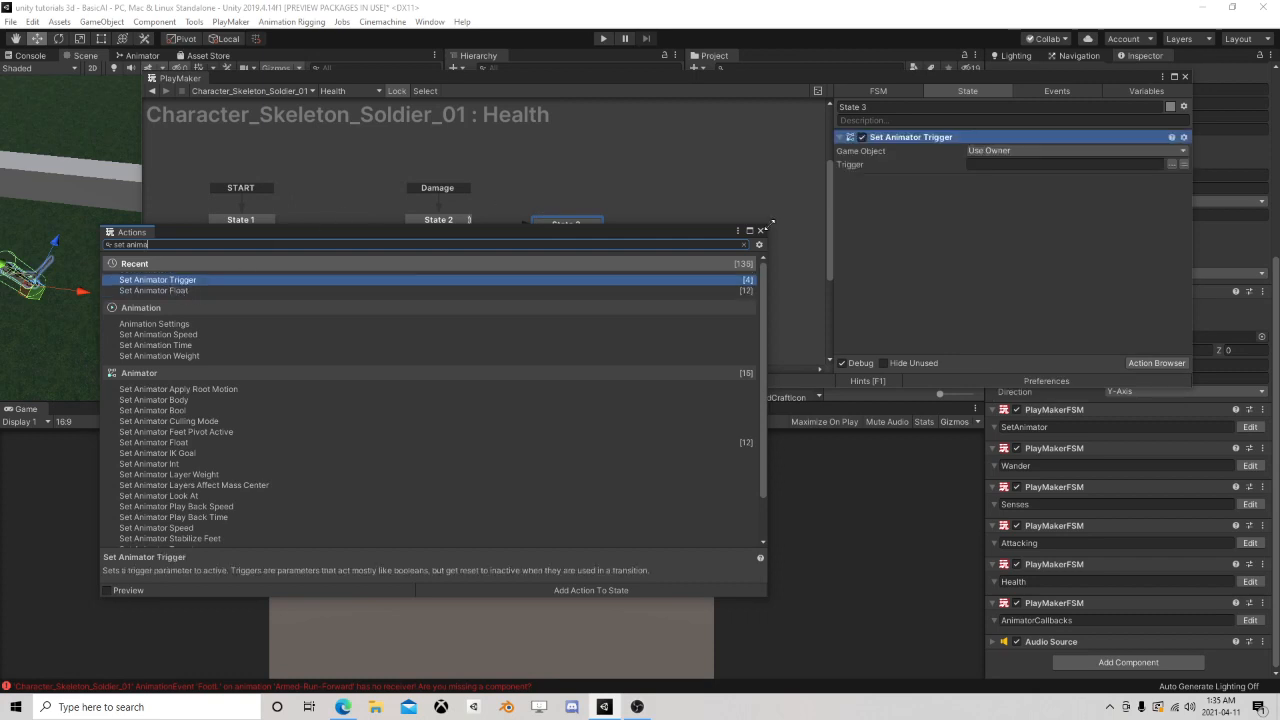
{"action": "left_click", "coordinate": [760, 231]}
{"action": "left_click", "coordinate": [996, 166]}
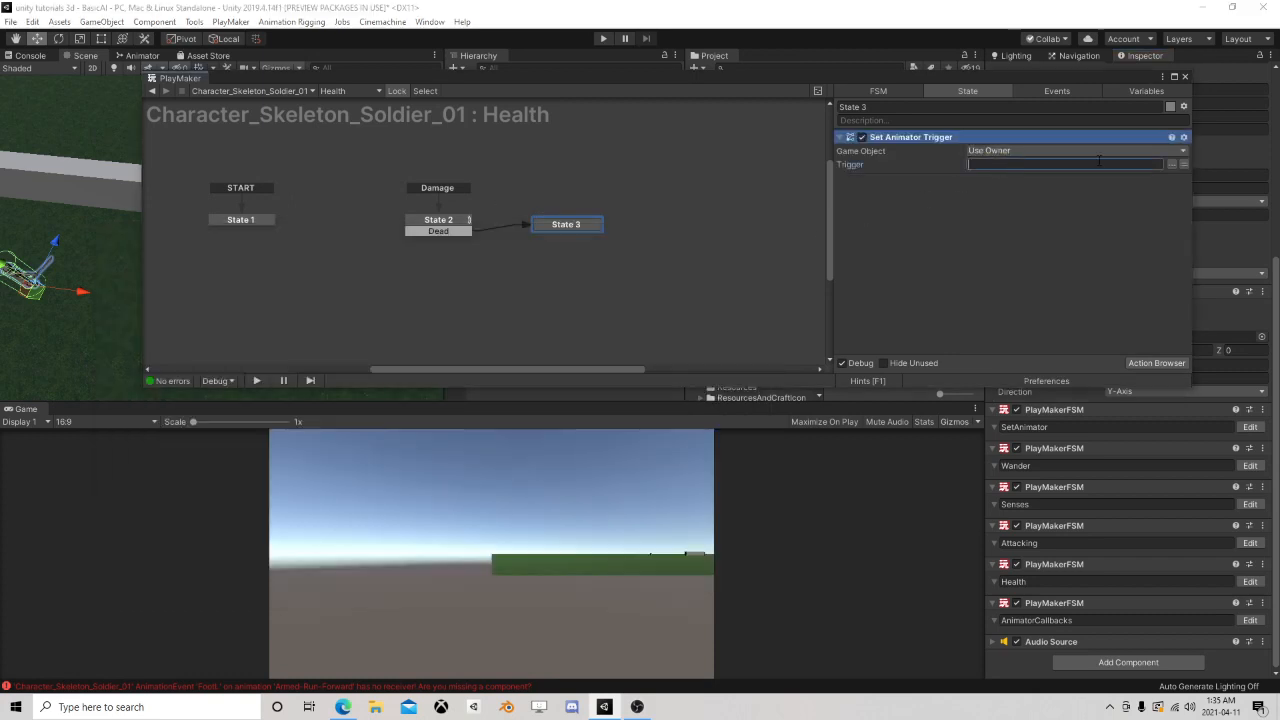
{"action": "left_click", "coordinate": [1182, 166]}
{"action": "left_click", "coordinate": [1205, 188]}
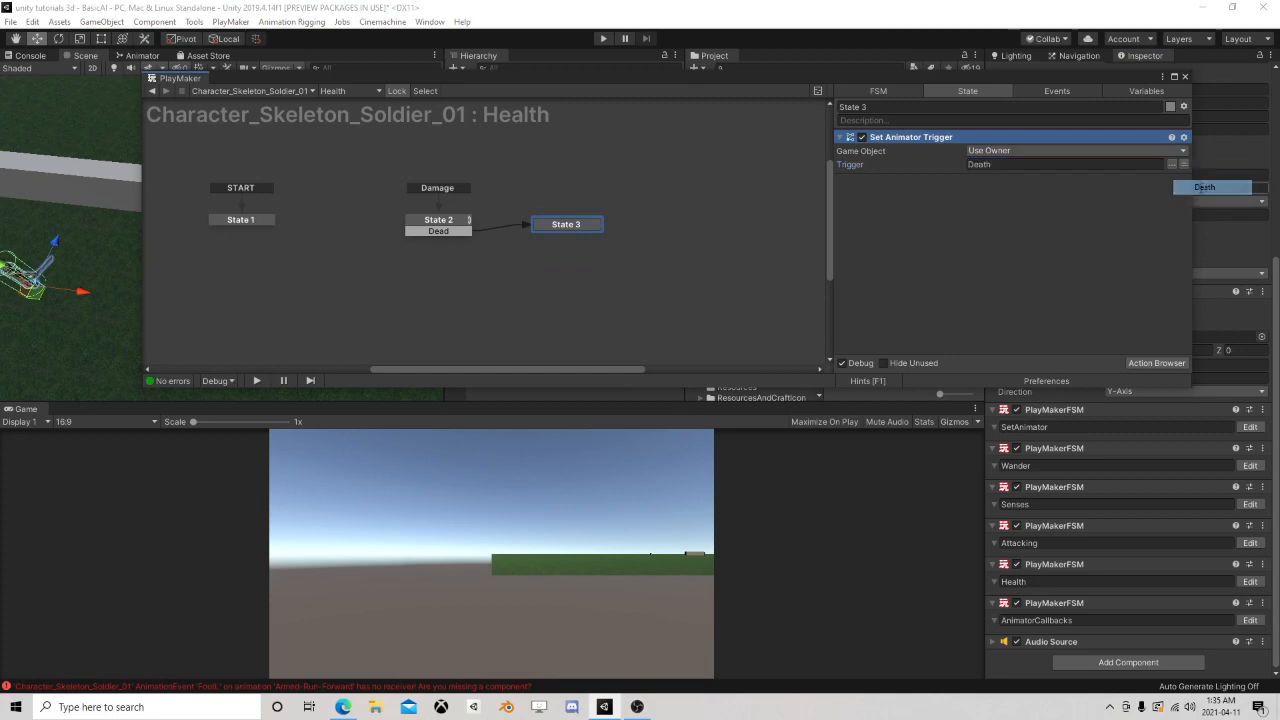
{"action": "left_click_drag", "start_coordinate": [566, 222], "coordinate": [572, 228]}
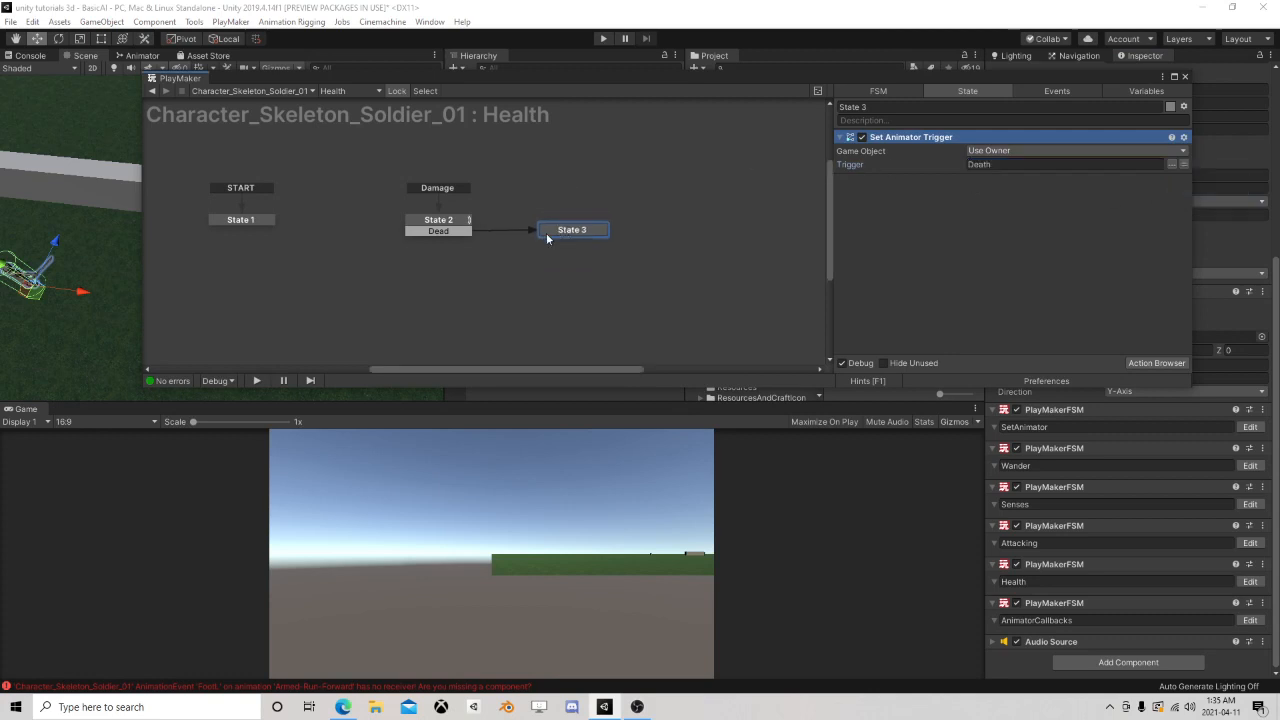
- Create a new event named Alive for the Greater Than result of State 2's Int Compare action
{"action": "left_click", "coordinate": [436, 221]}
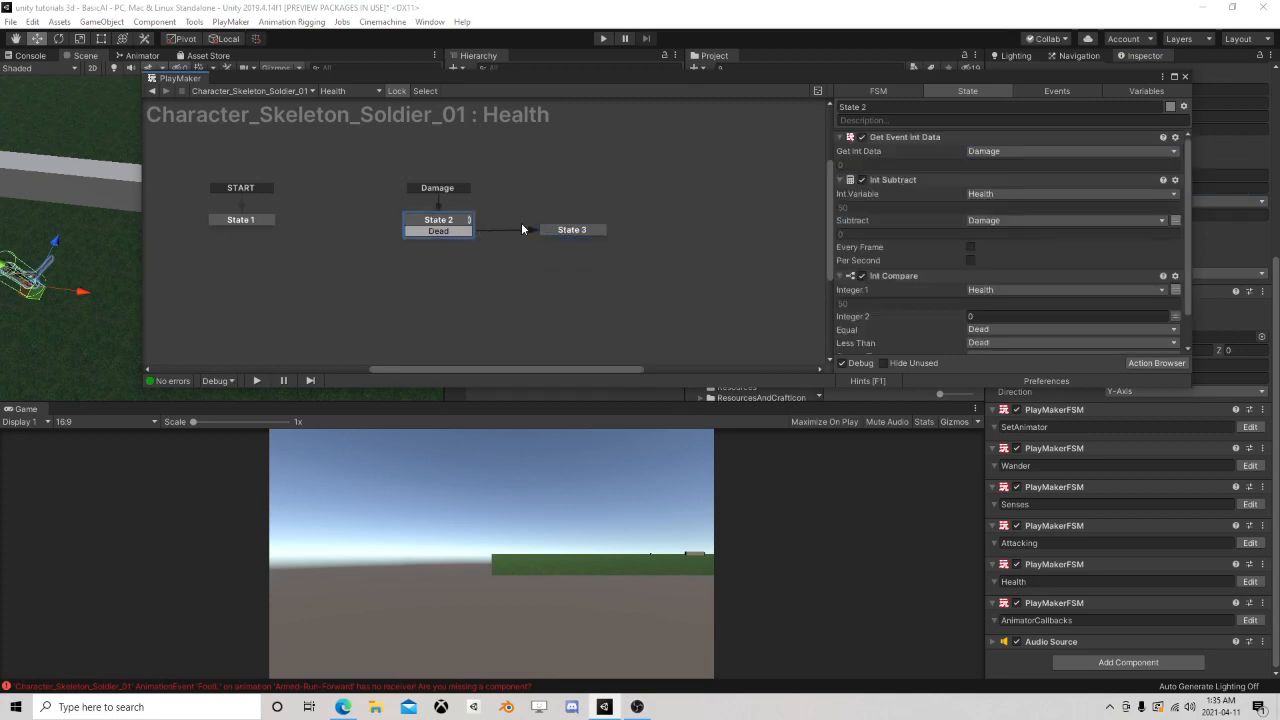
{"action": "middle_click_drag", "start_coordinate": [445, 288], "coordinate": [543, 286]}
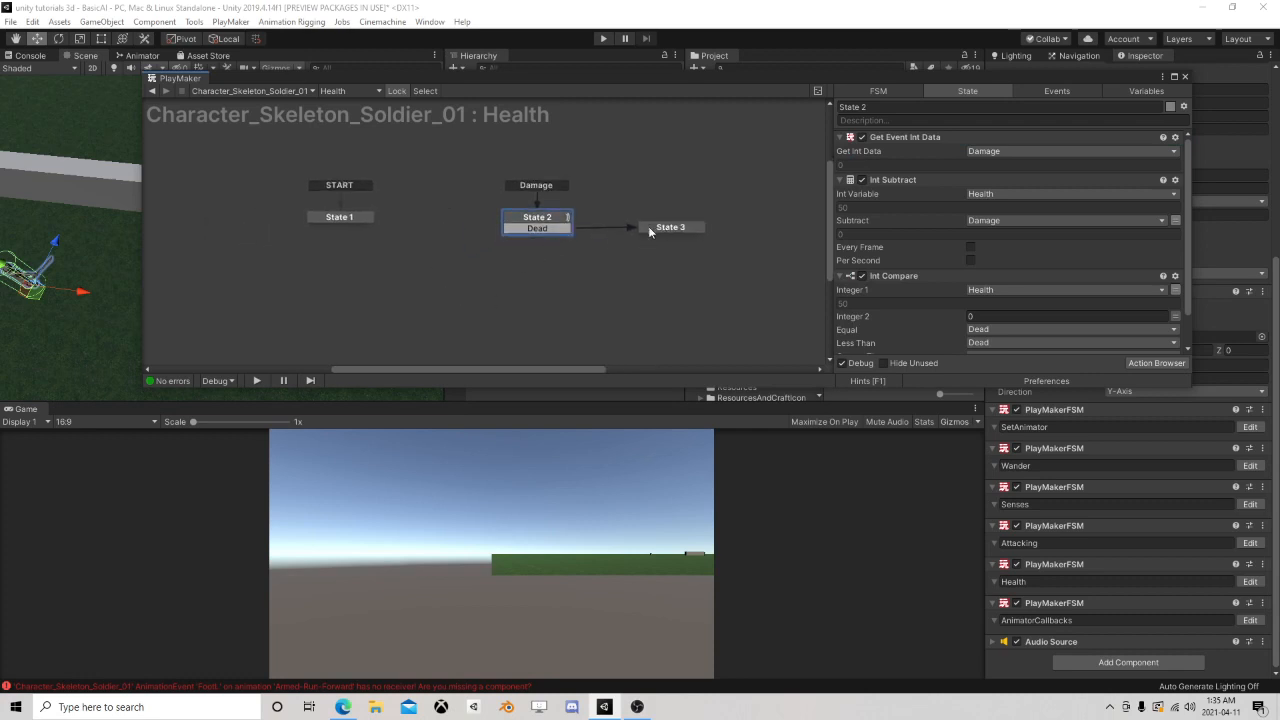
{"action": "scroll", "coordinate": [590, 255], "scroll_direction": "down", "scroll_amount": 1}
{"action": "scroll", "coordinate": [922, 288], "scroll_direction": "down", "scroll_amount": 1}
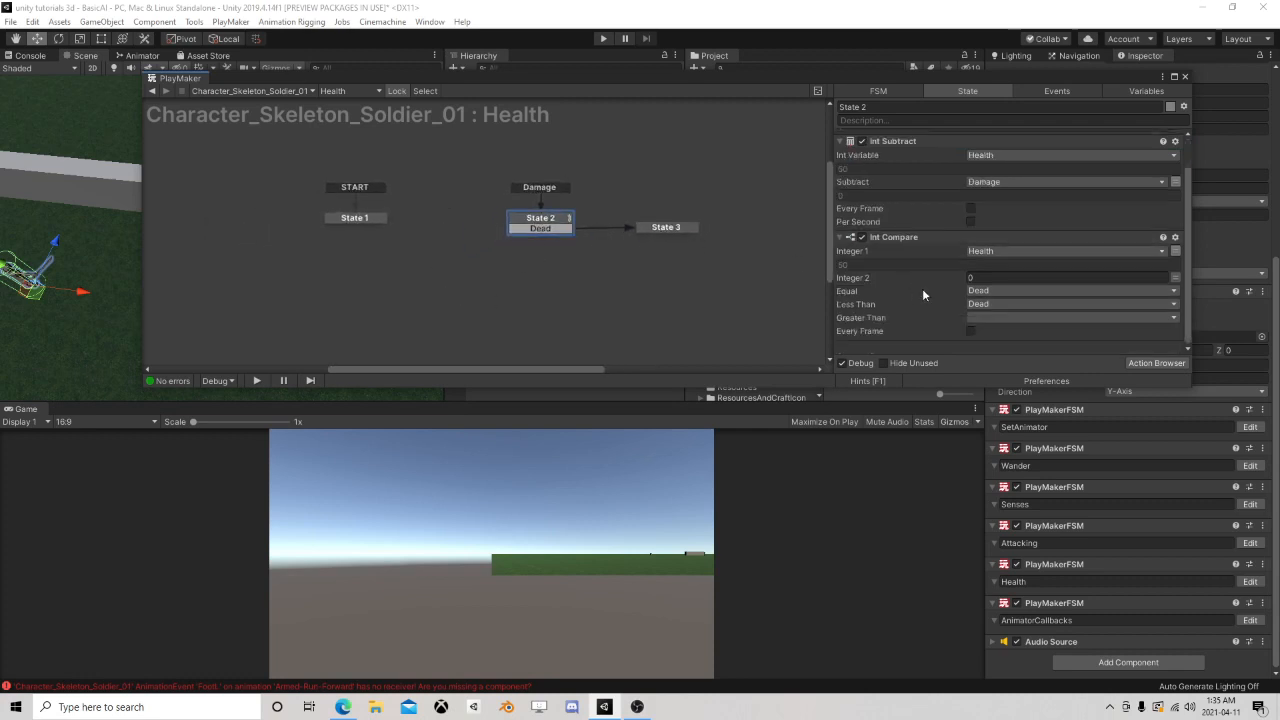
{"action": "left_click", "coordinate": [979, 318]}
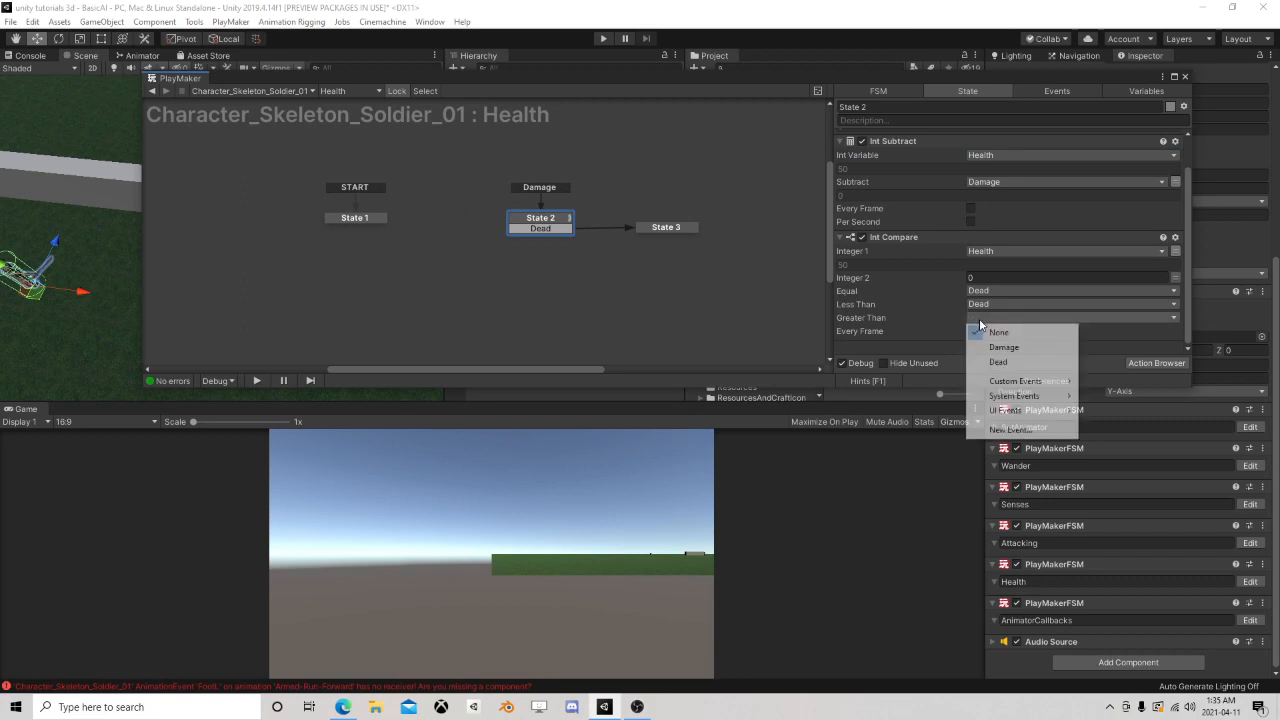
{"action": "left_click", "coordinate": [1010, 429]}
{"action": "type", "text": "Alive"}
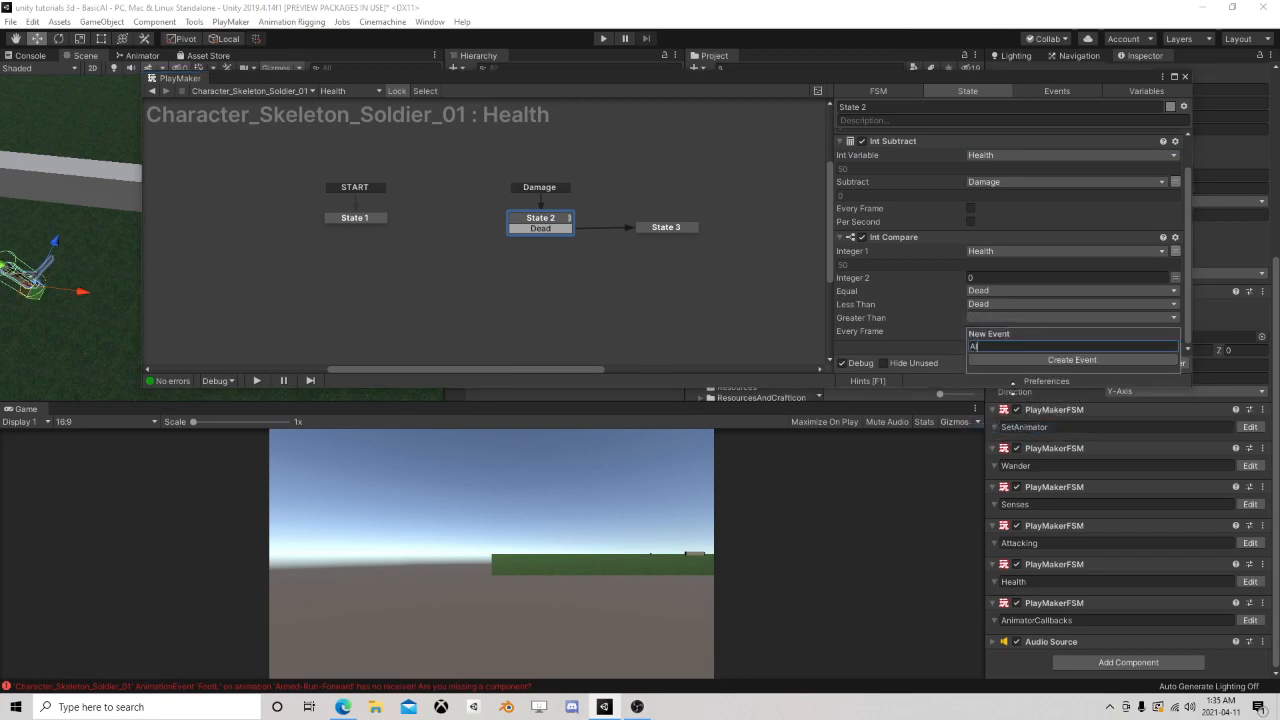
{"action": "key", "text": "Return"}
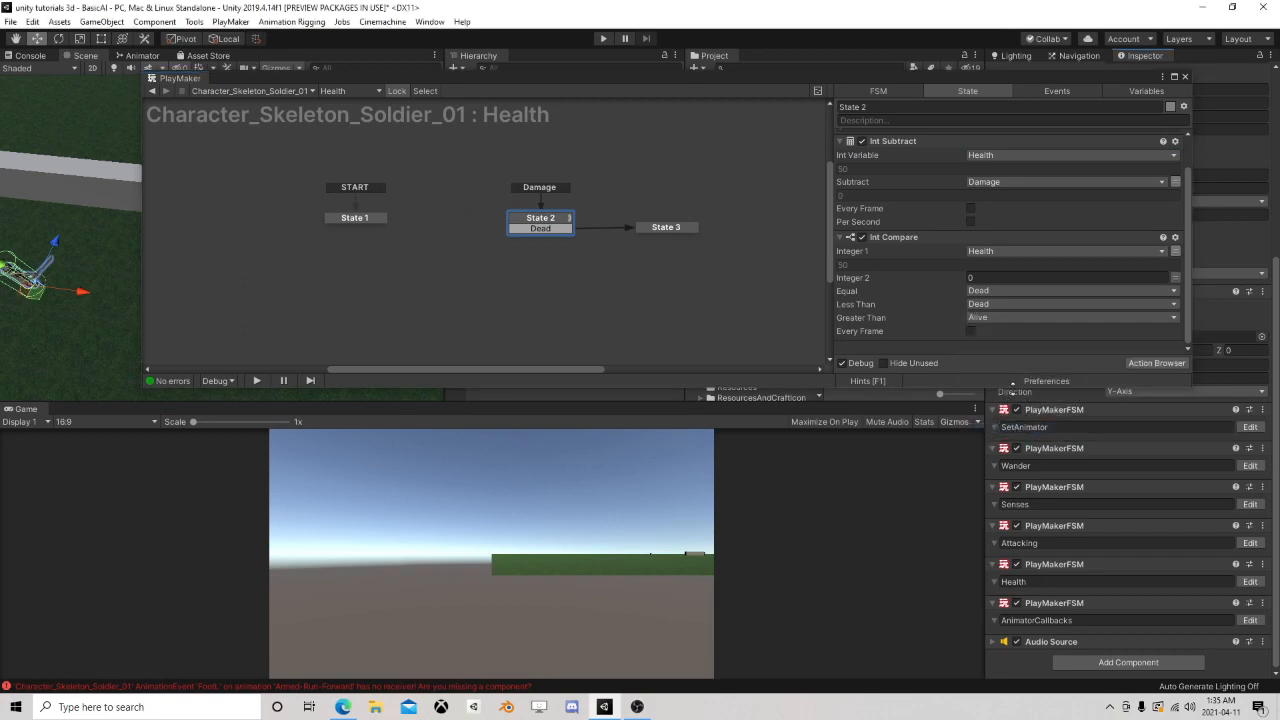
{"action": "right_click", "coordinate": [522, 219]}
{"action": "left_click", "coordinate": [548, 222]}
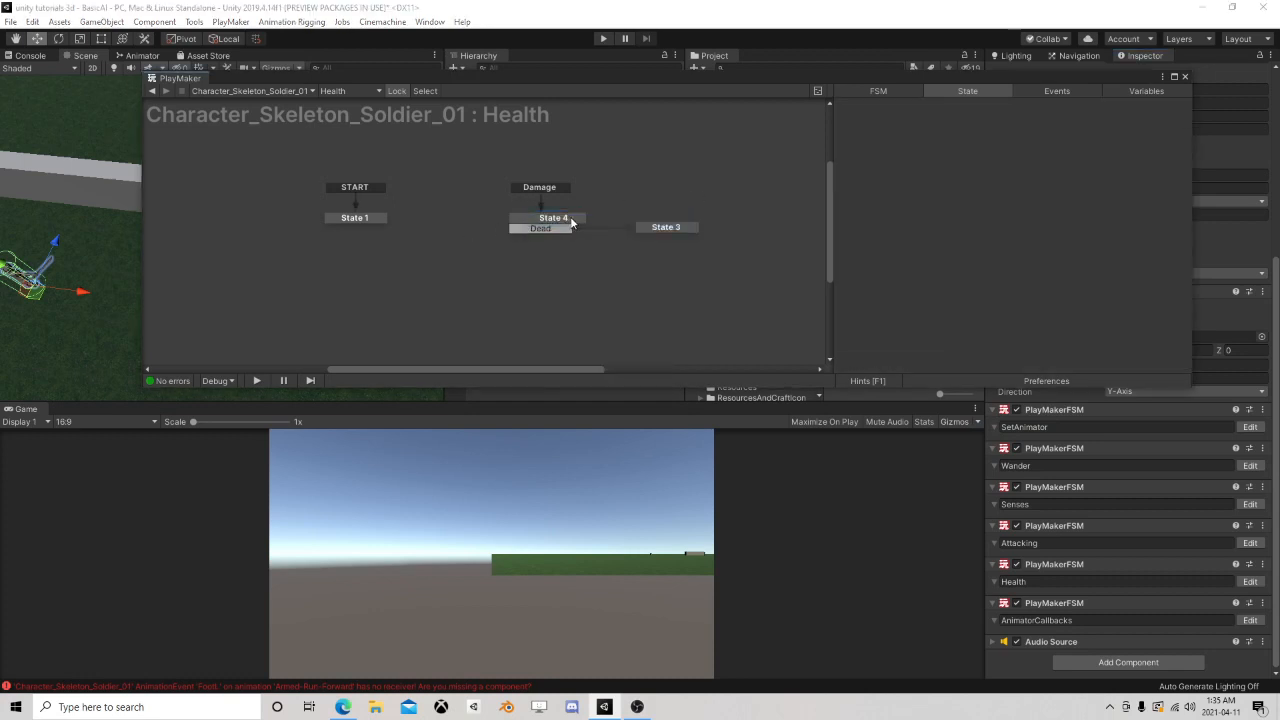
{"action": "left_click_drag", "start_coordinate": [571, 223], "coordinate": [496, 288]}
{"action": "key", "text": "Delete"}
- Add an Alive transition to State 2 and link it to a new state placed below State 1
{"action": "left_click", "coordinate": [543, 223]}
{"action": "right_click", "coordinate": [550, 221]}
{"action": "mouse_move", "coordinate": [610, 228]}
{"action": "left_click", "coordinate": [765, 257]}
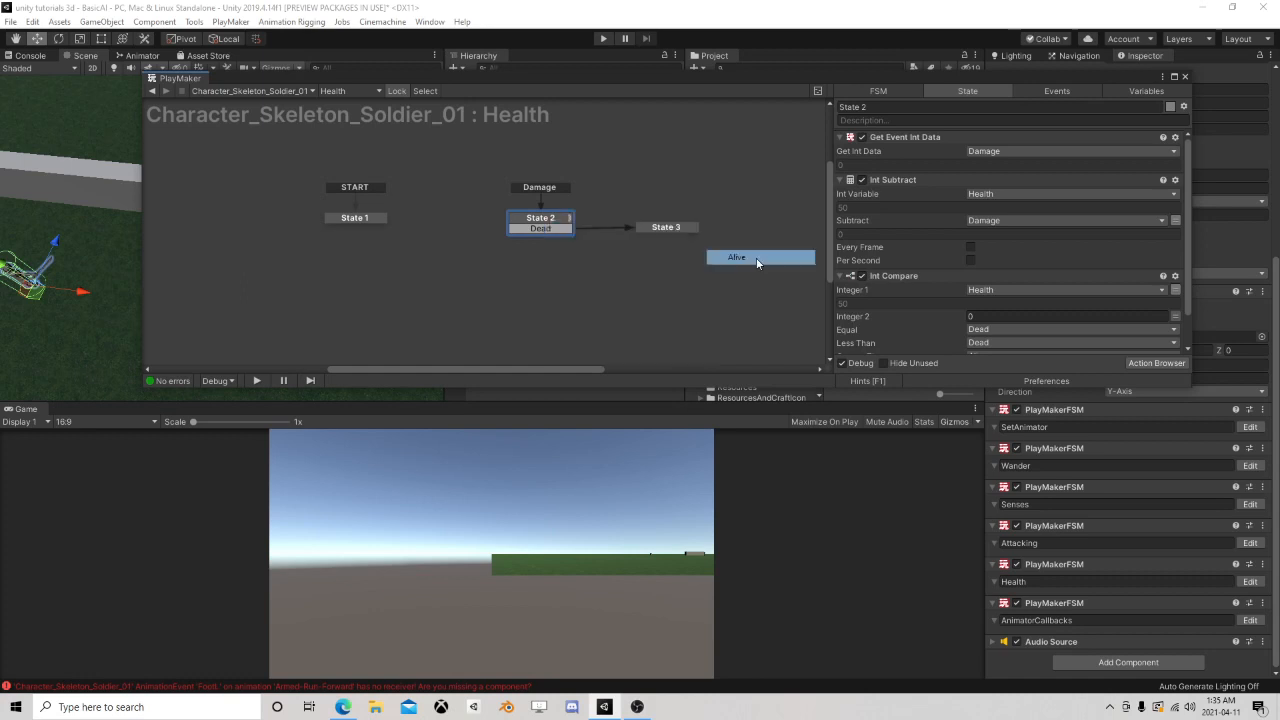
{"action": "left_click_drag", "start_coordinate": [557, 240], "coordinate": [426, 278]}
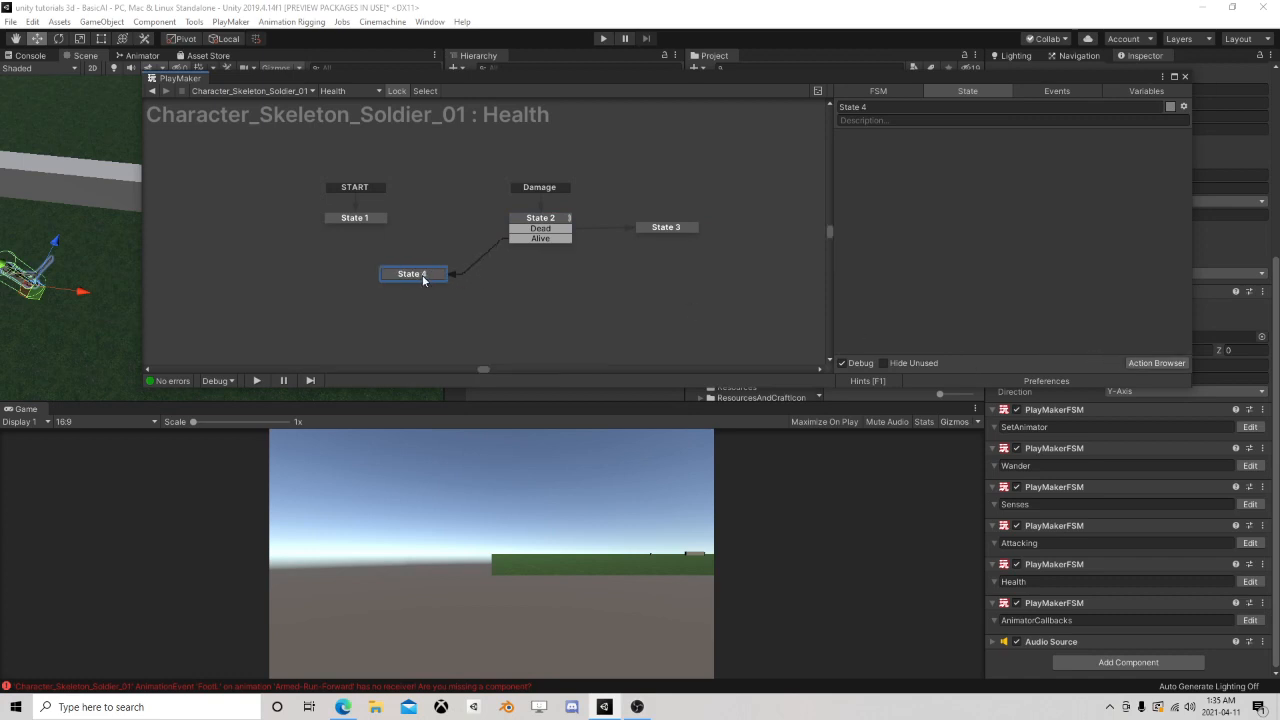
{"action": "left_click_drag", "start_coordinate": [423, 277], "coordinate": [385, 318]}
- Copy the Set Animator Trigger action from State 3 into State 4 and set its trigger to Hurt
{"action": "left_click", "coordinate": [659, 229]}
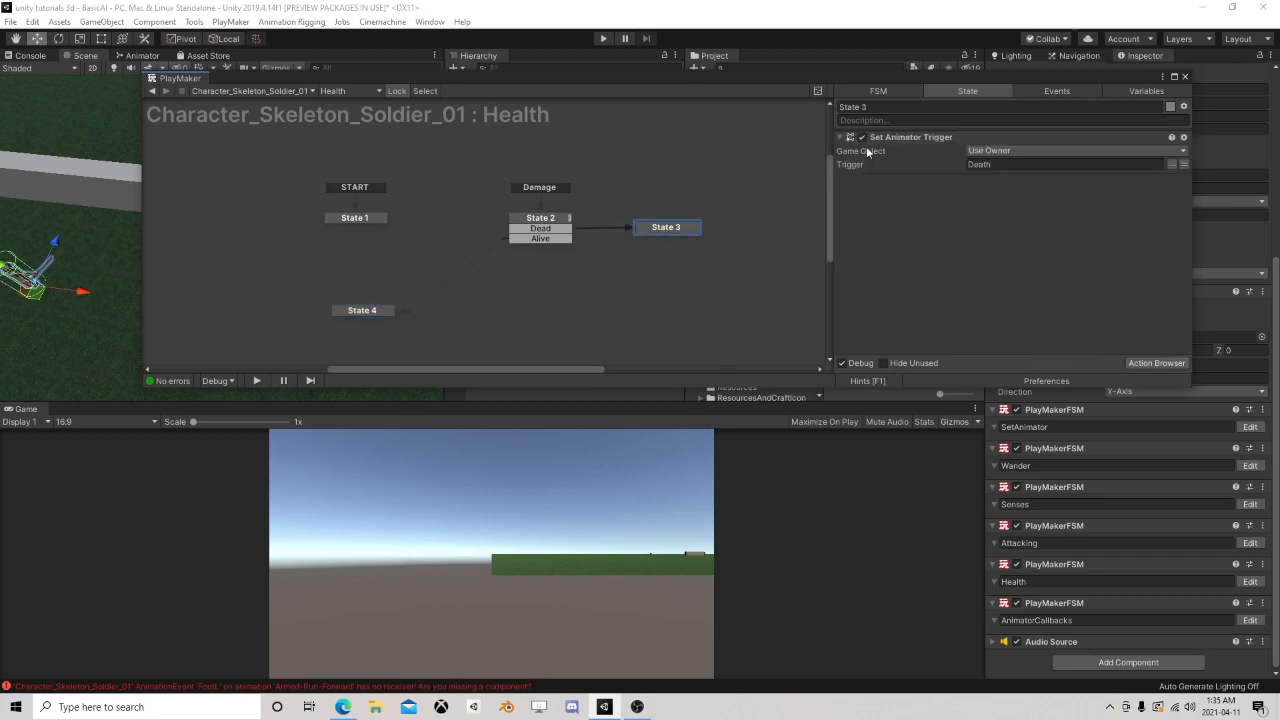
{"action": "right_click", "coordinate": [893, 138]}
{"action": "left_click", "coordinate": [900, 214]}
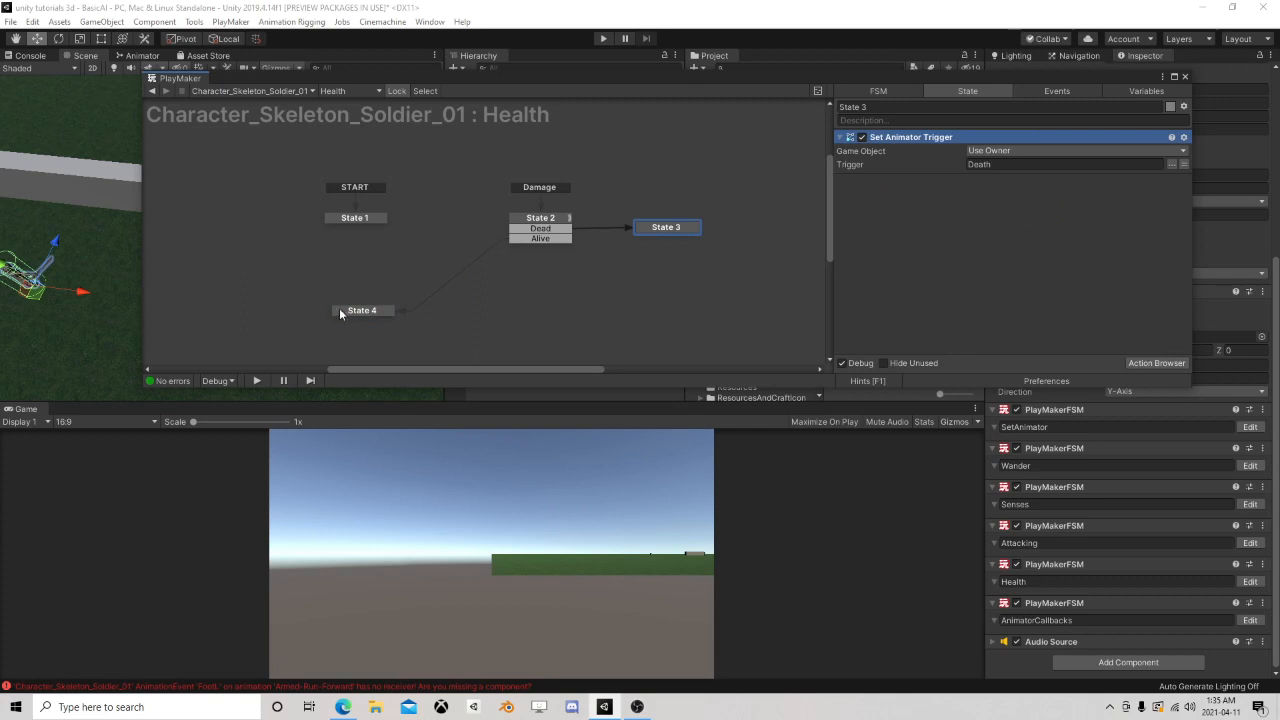
{"action": "left_click", "coordinate": [345, 310]}
{"action": "right_click", "coordinate": [957, 190]}
{"action": "left_click", "coordinate": [1004, 309]}
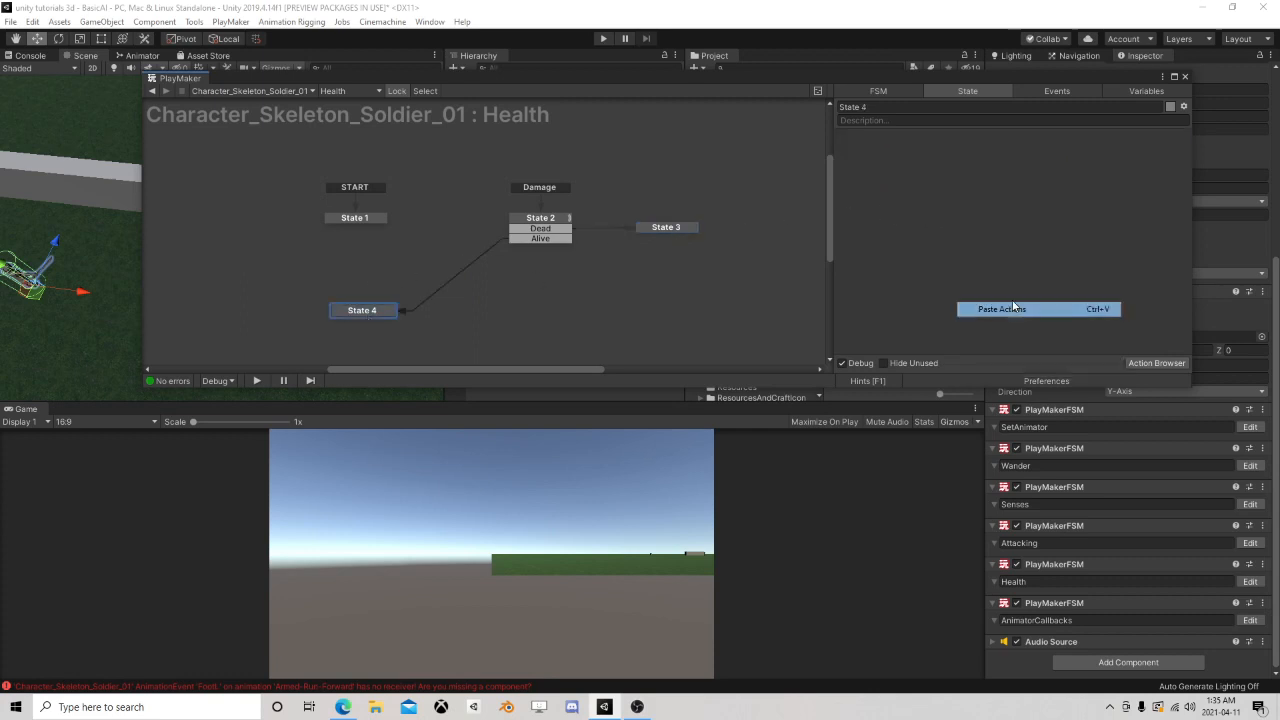
{"action": "left_click", "coordinate": [1175, 164]}
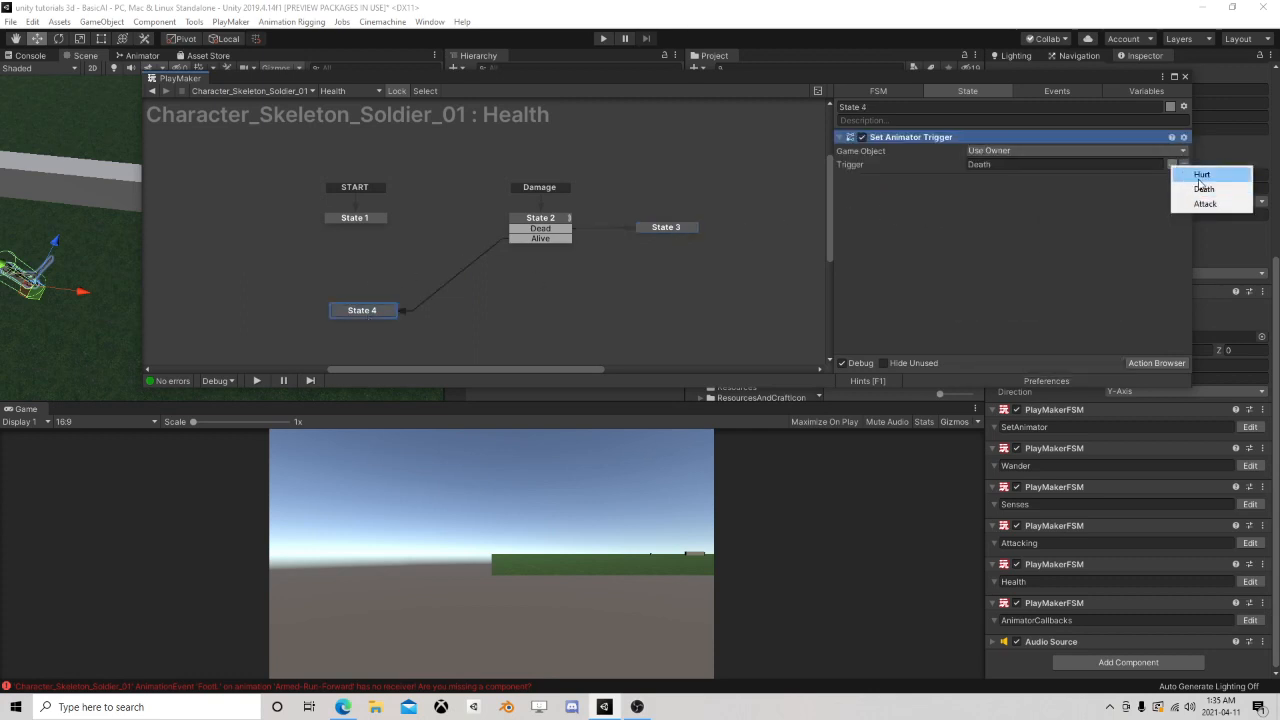
{"action": "left_click", "coordinate": [1195, 175]}
- Reposition State 4, add a new state below State 2, and relink the Alive transition to it
{"action": "left_click_drag", "start_coordinate": [364, 313], "coordinate": [436, 320]}
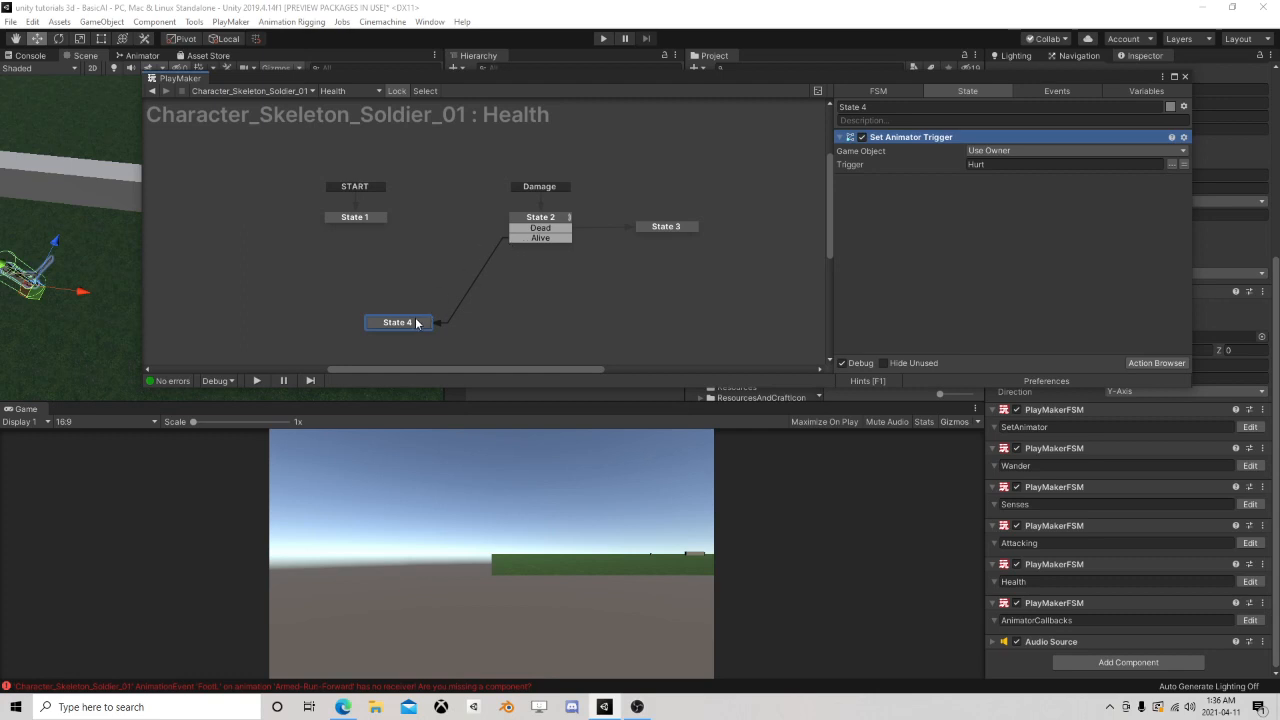
{"action": "mouse_move", "coordinate": [391, 321]}
{"action": "left_mouse_down"}
{"action": "mouse_move", "coordinate": [402, 314]}
{"action": "mouse_move", "coordinate": [378, 326]}
{"action": "left_mouse_up"}
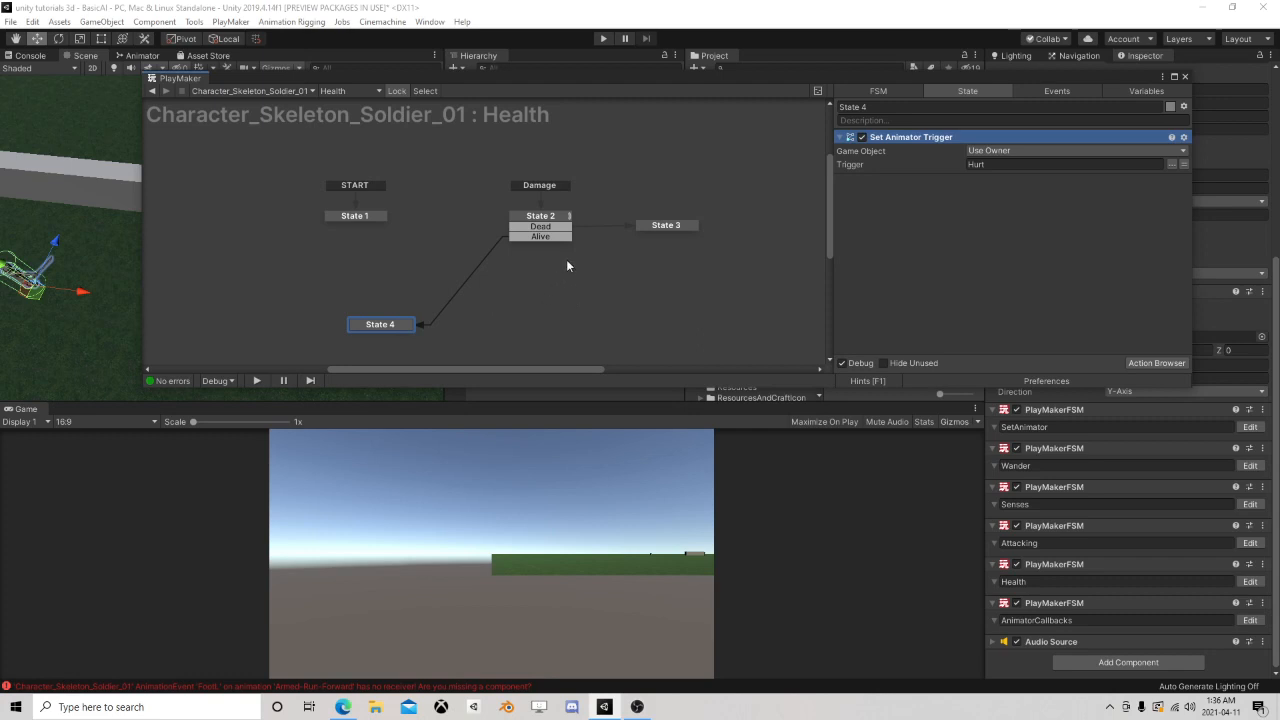
{"action": "right_click", "coordinate": [485, 286]}
{"action": "left_click", "coordinate": [500, 294]}
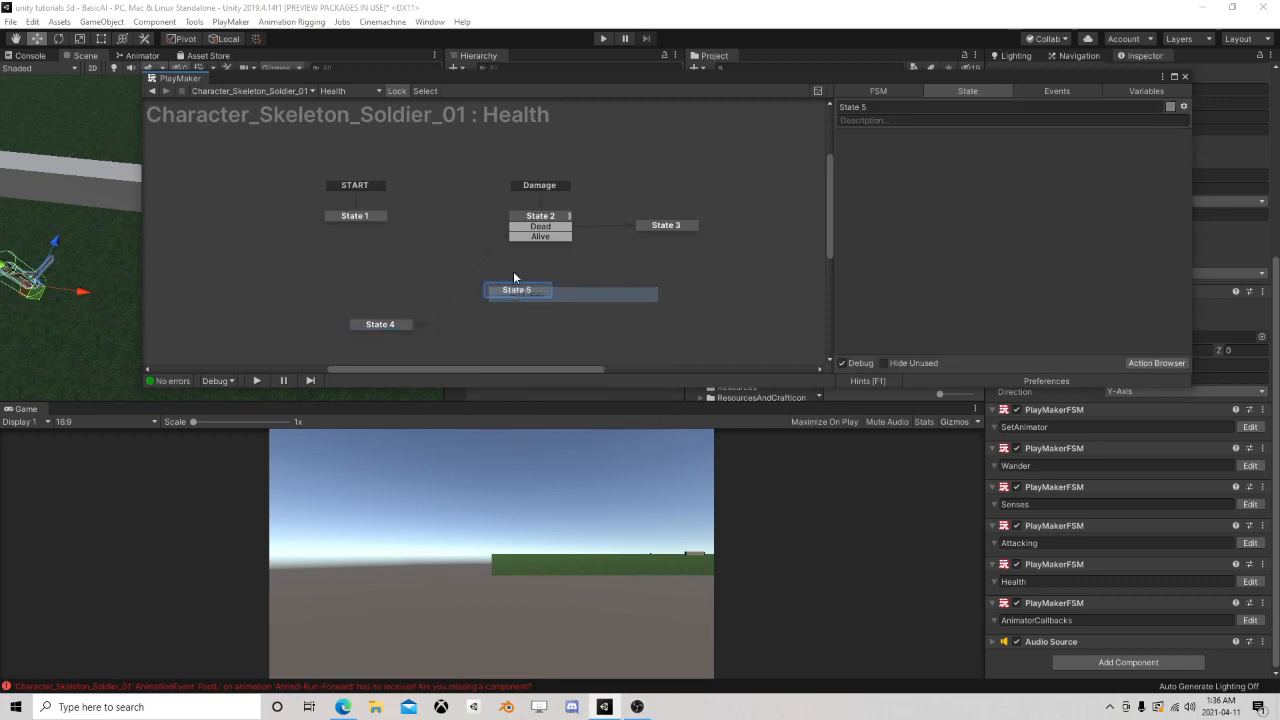
{"action": "left_click_drag", "start_coordinate": [540, 236], "coordinate": [525, 289]}
{"action": "left_click", "coordinate": [495, 289]}
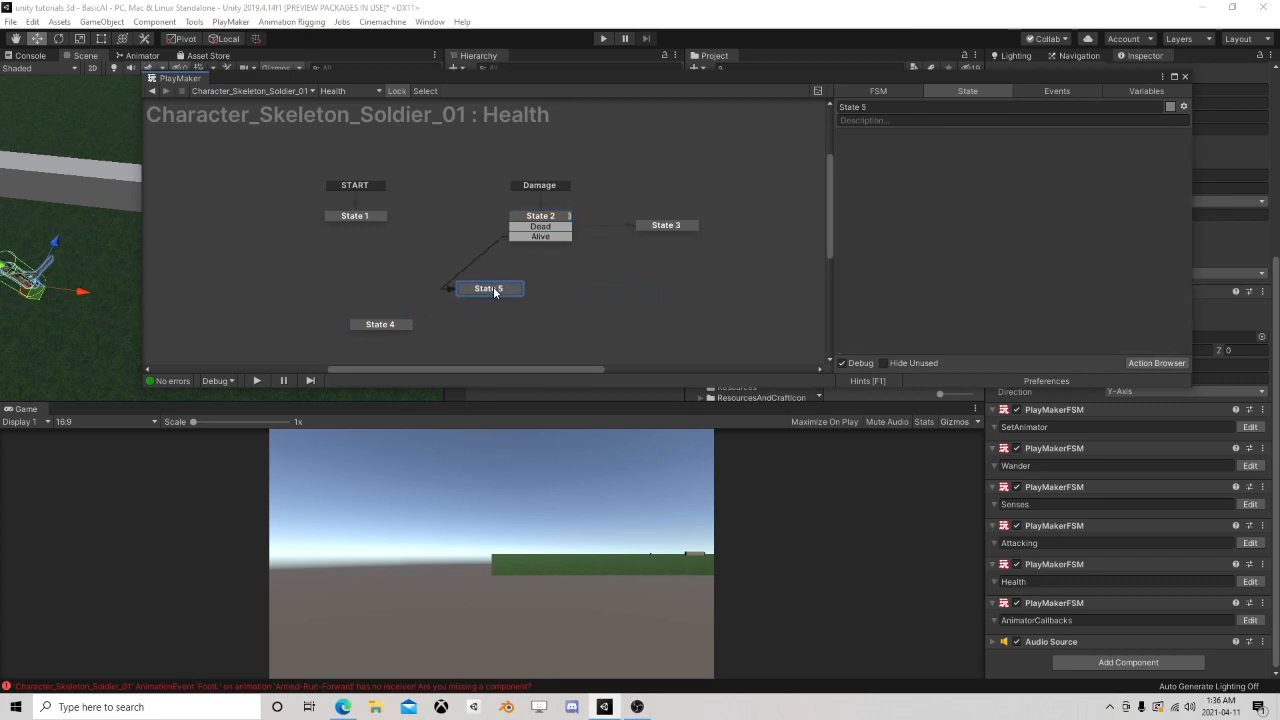
- Add a Float Compare action to State 5
{"action": "left_click", "coordinate": [1152, 363]}
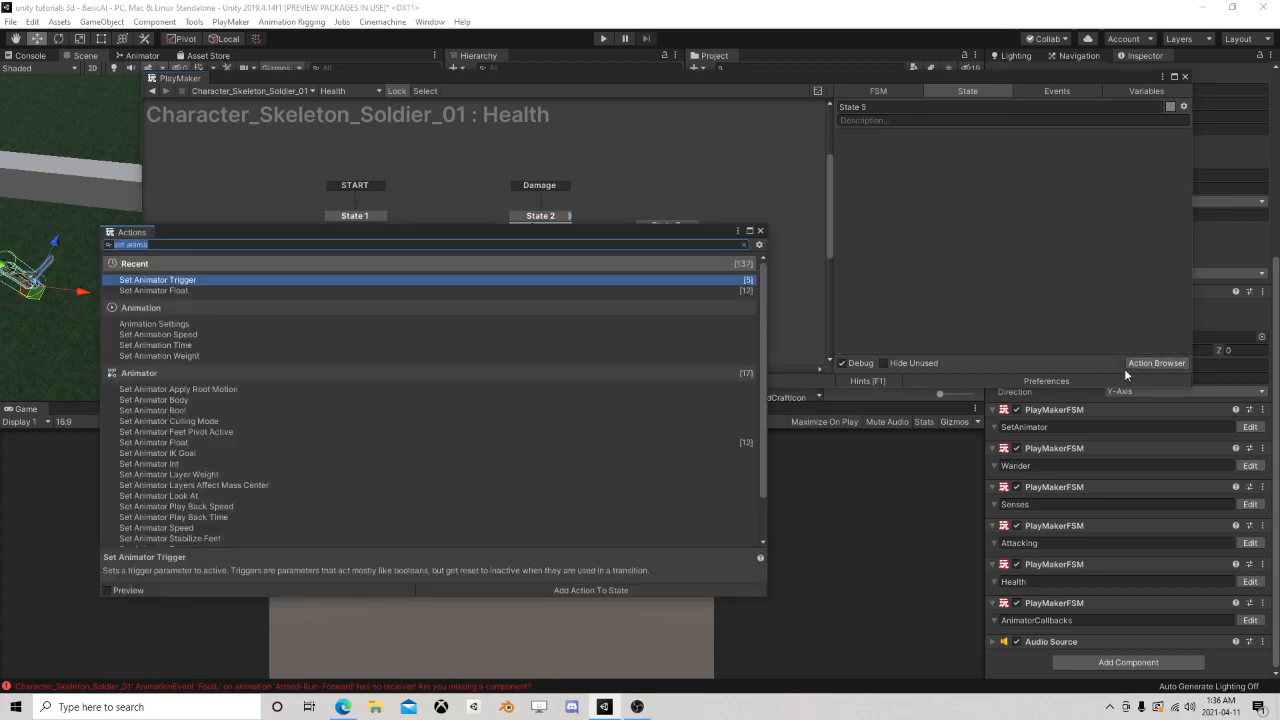
{"action": "type", "text": "float comp"}
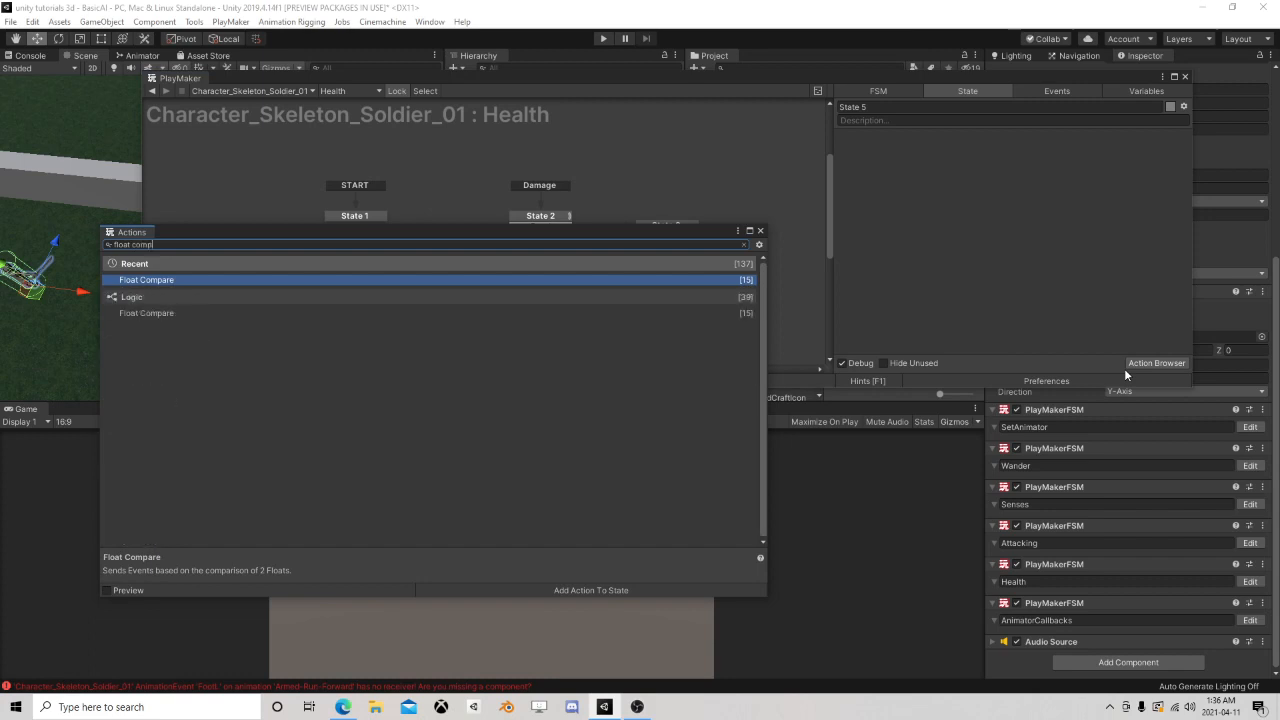
{"action": "double_click", "coordinate": [176, 279]}
{"action": "left_click", "coordinate": [760, 231]}
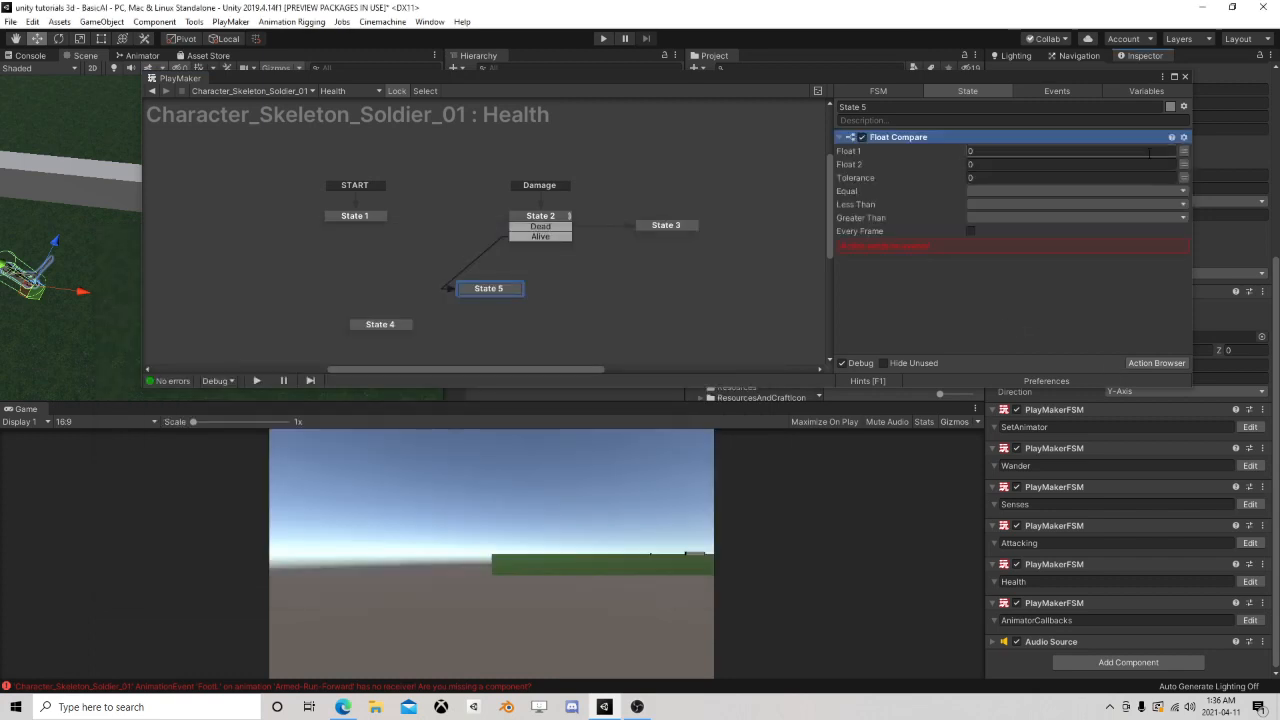
- Create a new variable named Timer for Float 1 of the Float Compare action and set Float 2 to 3
{"action": "left_click", "coordinate": [1183, 151]}
{"action": "left_click", "coordinate": [1115, 152]}
{"action": "left_click", "coordinate": [1020, 198]}
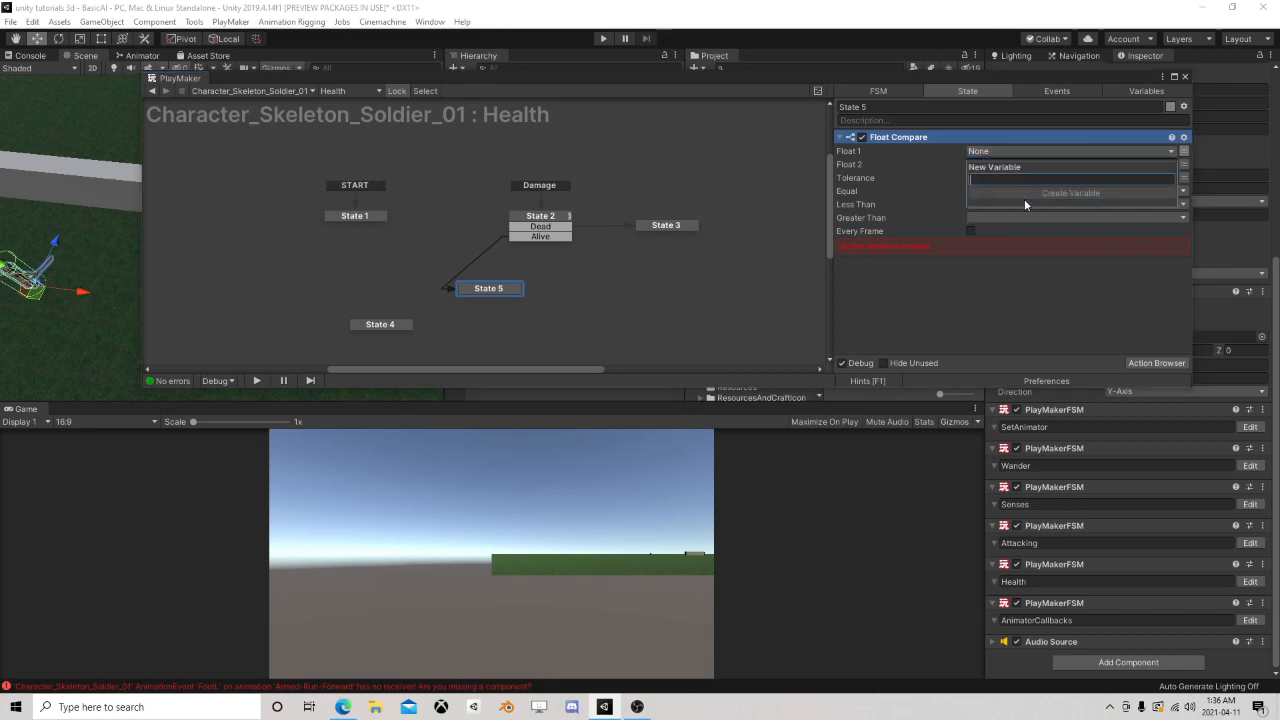
{"action": "type", "text": "Timer"}
{"action": "key", "text": "Return"}
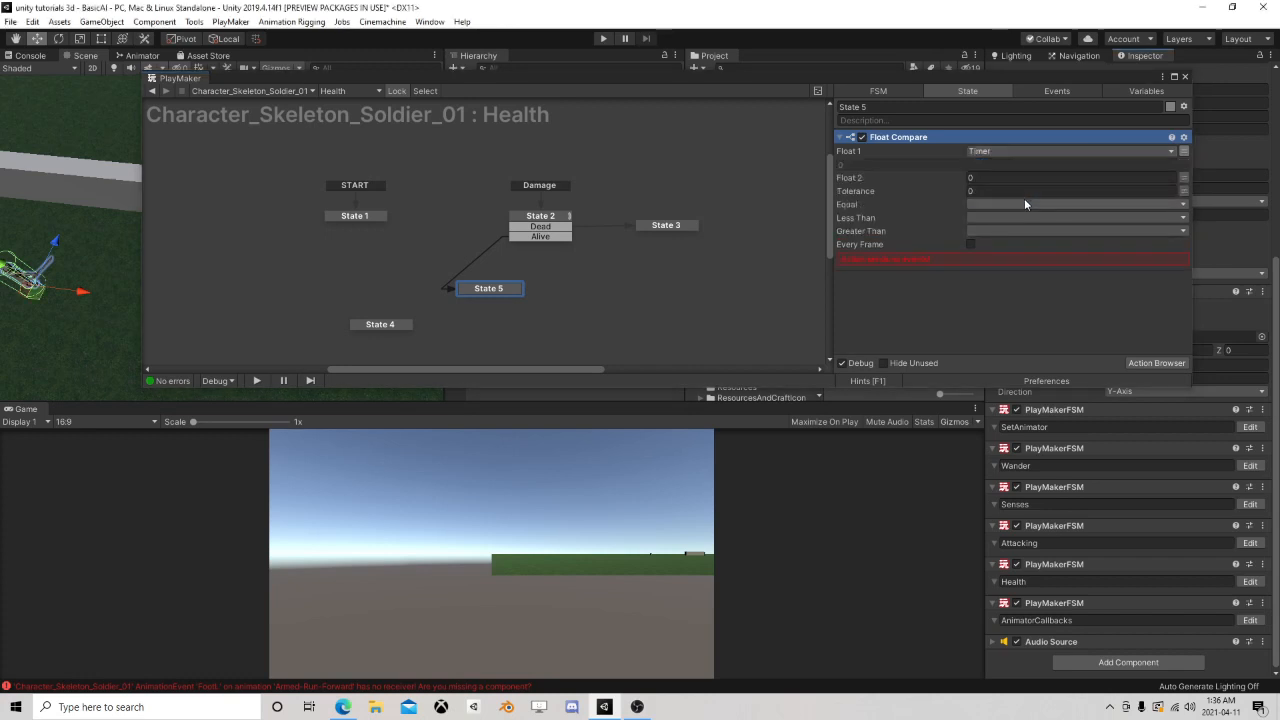
{"action": "left_click", "coordinate": [985, 178]}
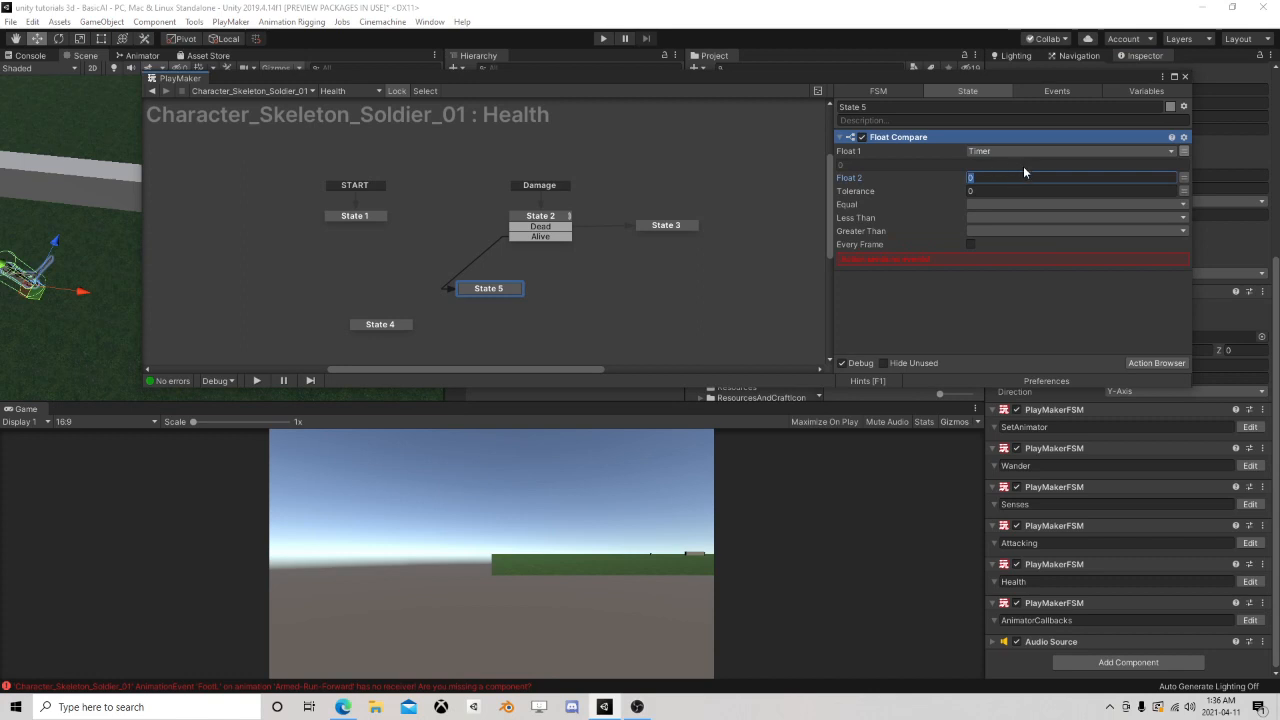
{"action": "type", "text": "4"}
{"action": "key", "text": "BackSpace"}
{"action": "type", "text": "3"}
- Create a new event named trigger for the Equal result and assign it to Greater Than as well
{"action": "left_click", "coordinate": [982, 204]}
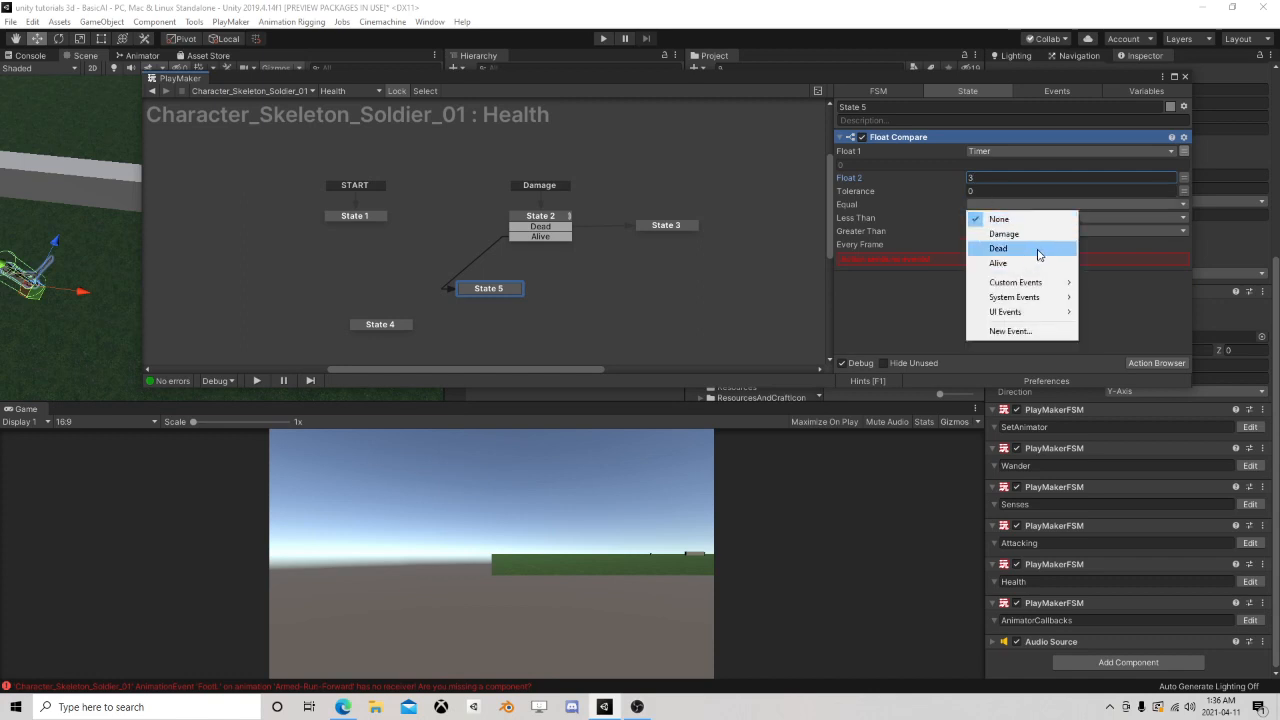
{"action": "left_click", "coordinate": [1012, 331]}
{"action": "type", "text": "trigge"}
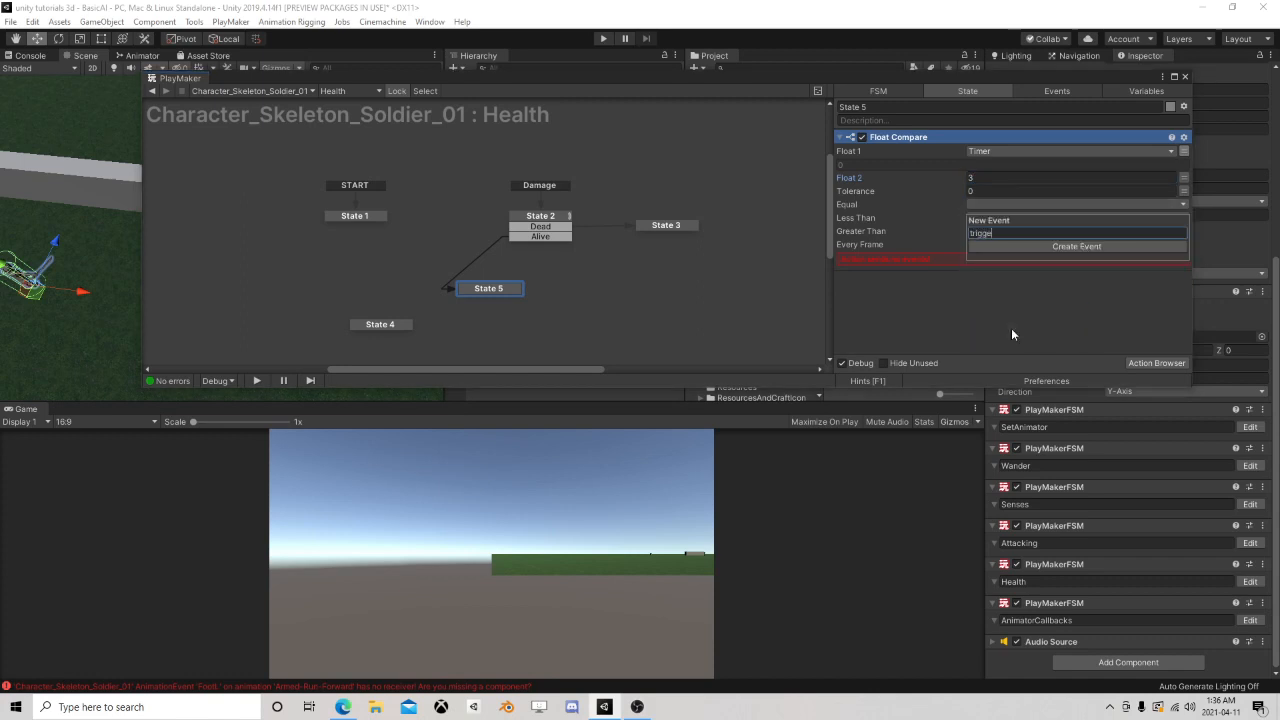
{"action": "type", "text": "r"}
{"action": "key", "text": "Return"}
{"action": "left_click", "coordinate": [987, 230]}
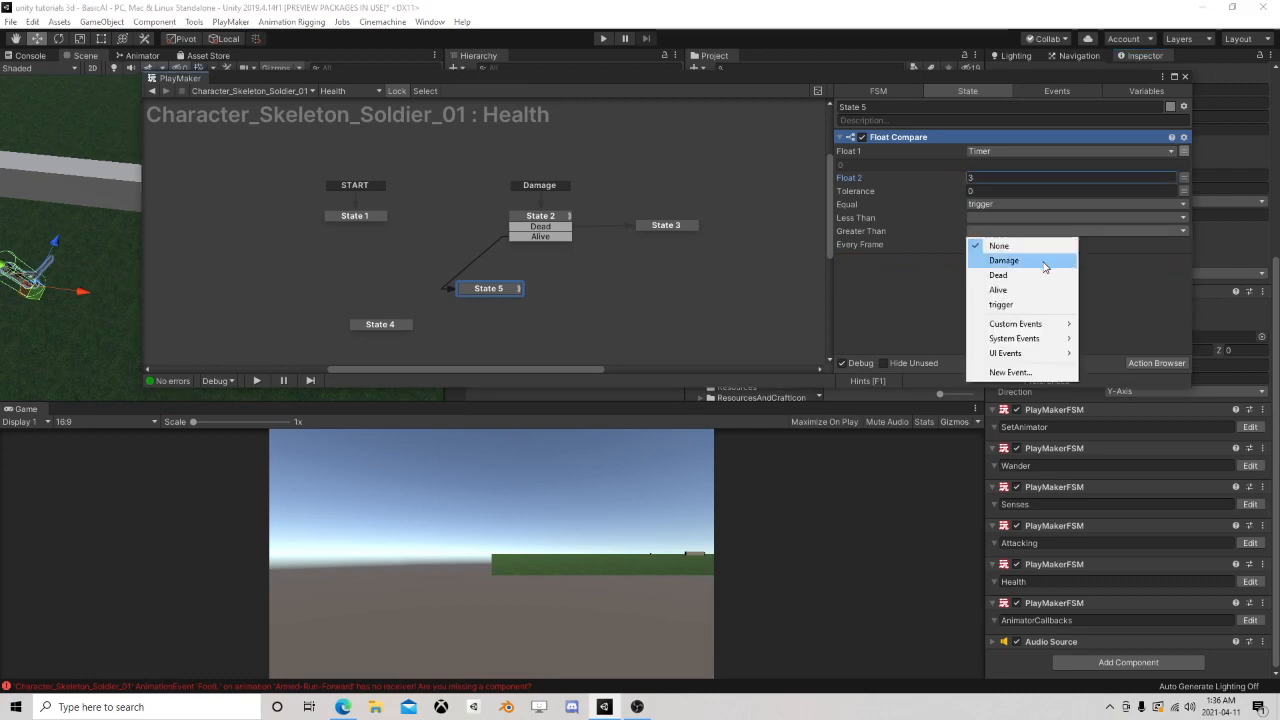
{"action": "left_click", "coordinate": [997, 290]}
- Create a new event named no trigger for the Less Than result of the Float Compare action
{"action": "left_click", "coordinate": [987, 218]}
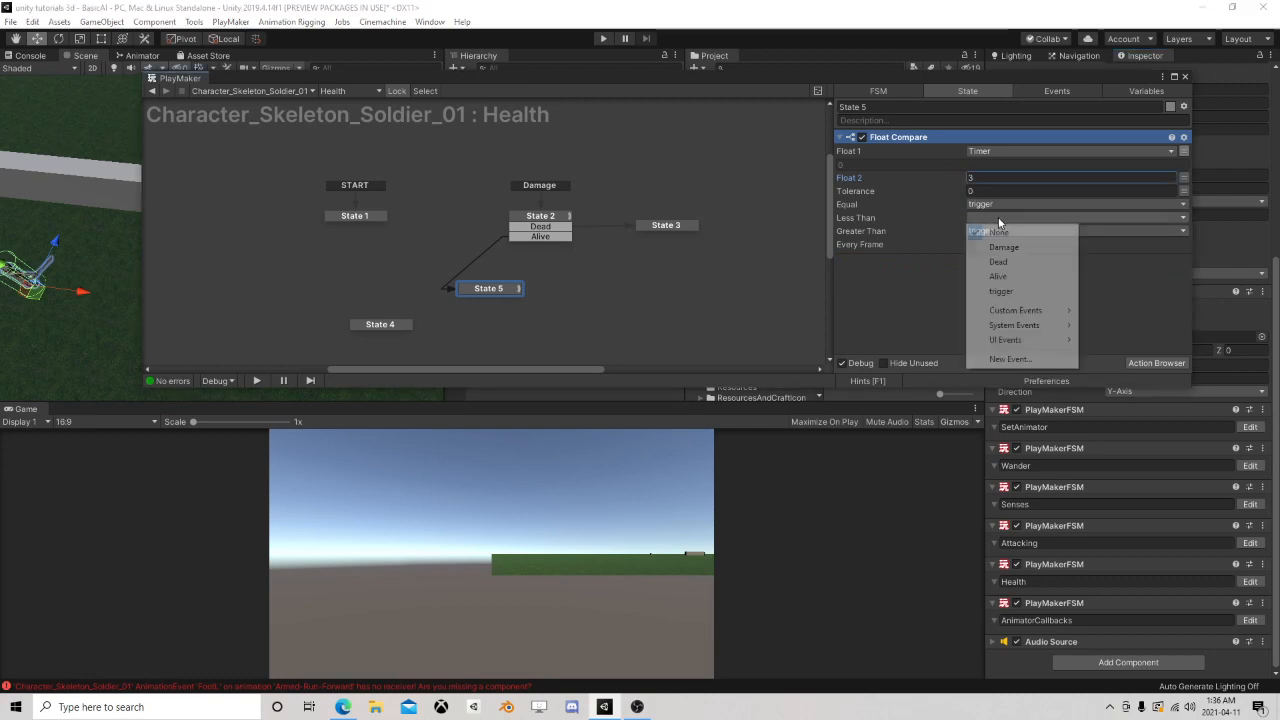
{"action": "left_click", "coordinate": [1010, 359]}
{"action": "type", "text": "no trig"}
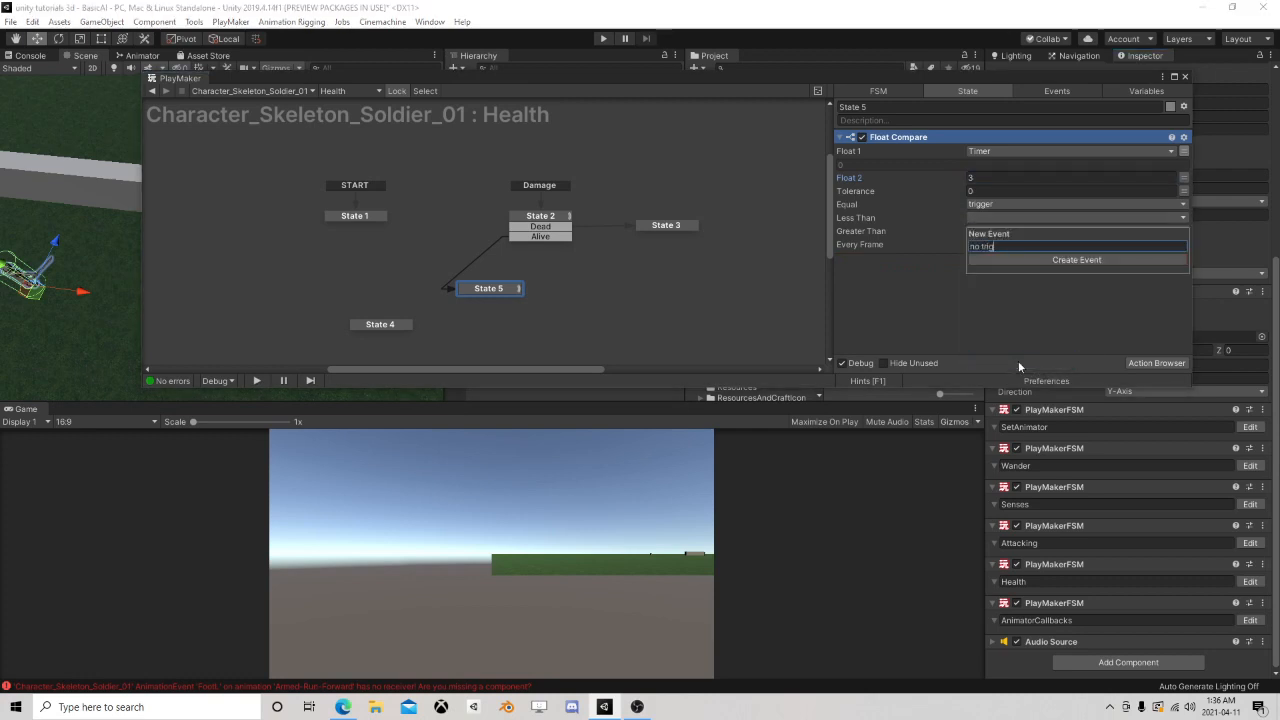
{"action": "type", "text": "ger"}
{"action": "key", "text": "Return"}
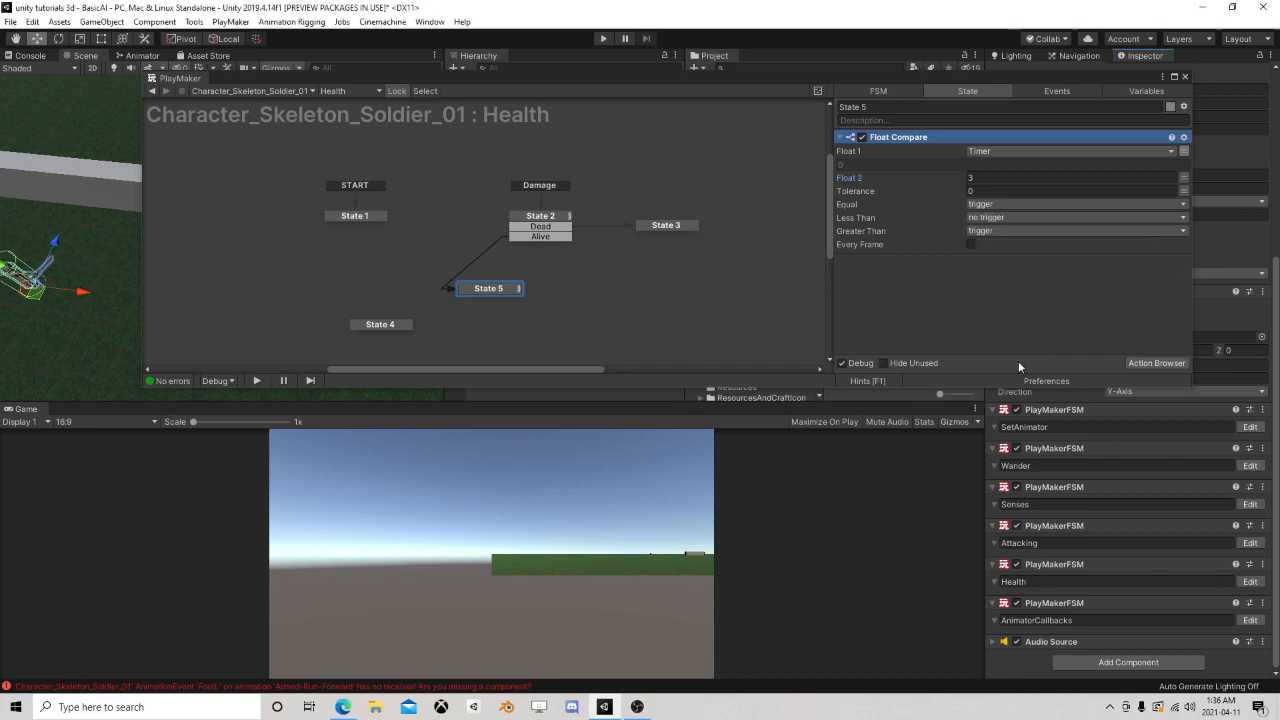
- Add no trigger and trigger transitions to State 5
{"action": "right_click", "coordinate": [486, 289]}
{"action": "mouse_move", "coordinate": [560, 299]}
{"action": "left_click", "coordinate": [692, 359]}
{"action": "right_click", "coordinate": [505, 288]}
{"action": "left_click", "coordinate": [692, 339]}
- Link State 5's trigger transition to State 4 and its no trigger transition to a new state on the opposite side
{"action": "left_click_drag", "start_coordinate": [505, 309], "coordinate": [363, 307]}
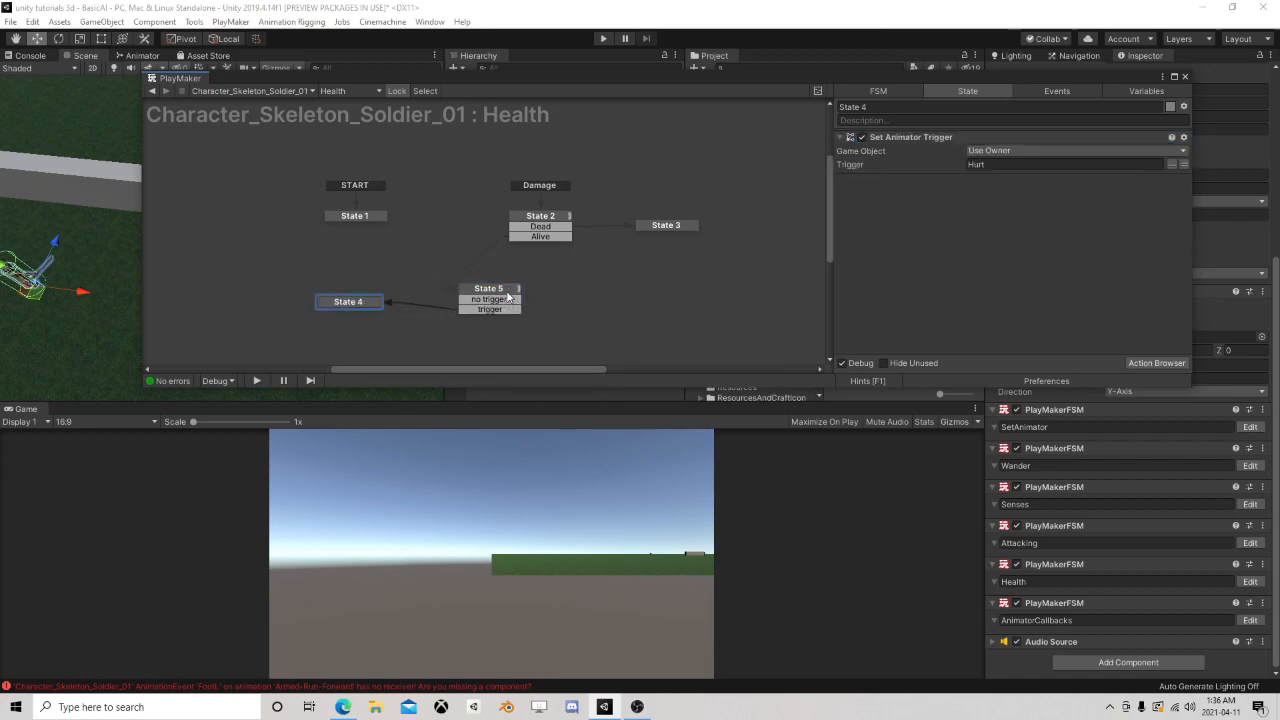
{"action": "left_click_drag", "start_coordinate": [506, 290], "coordinate": [581, 296]}
{"action": "left_click", "coordinate": [475, 281]}
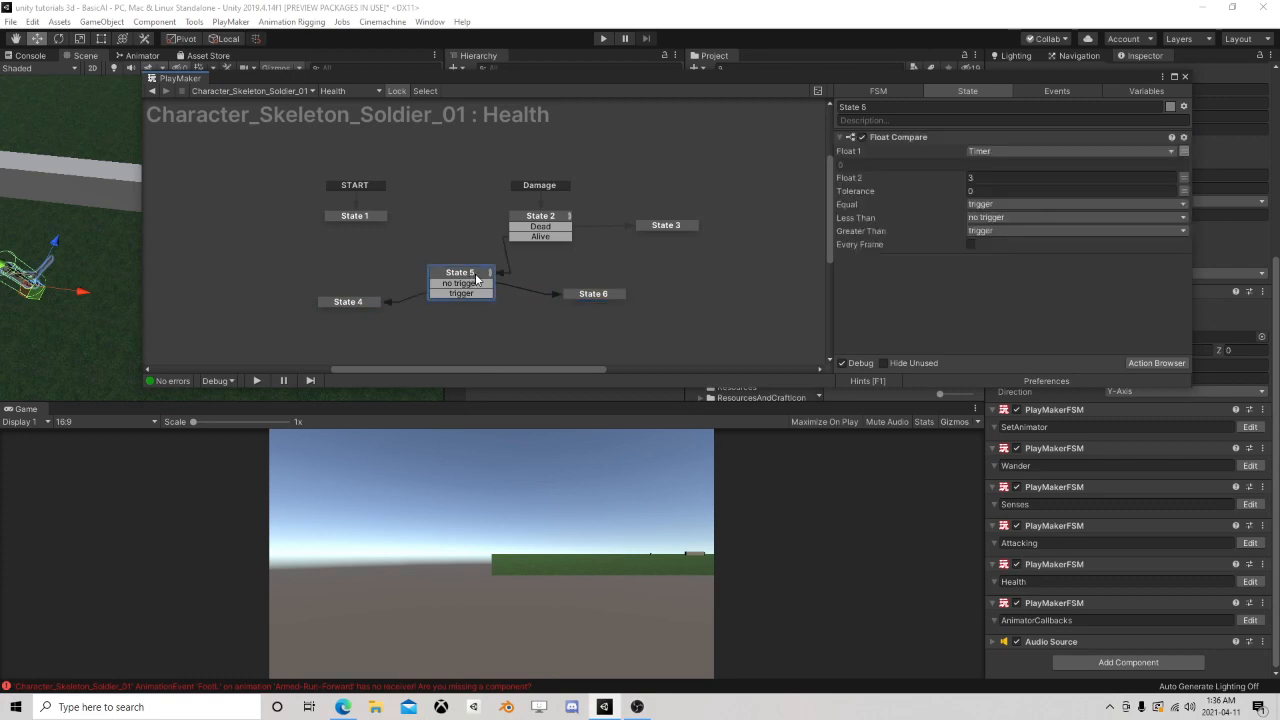
- Add a Set Float Value action to State 4
{"action": "left_click", "coordinate": [360, 301]}
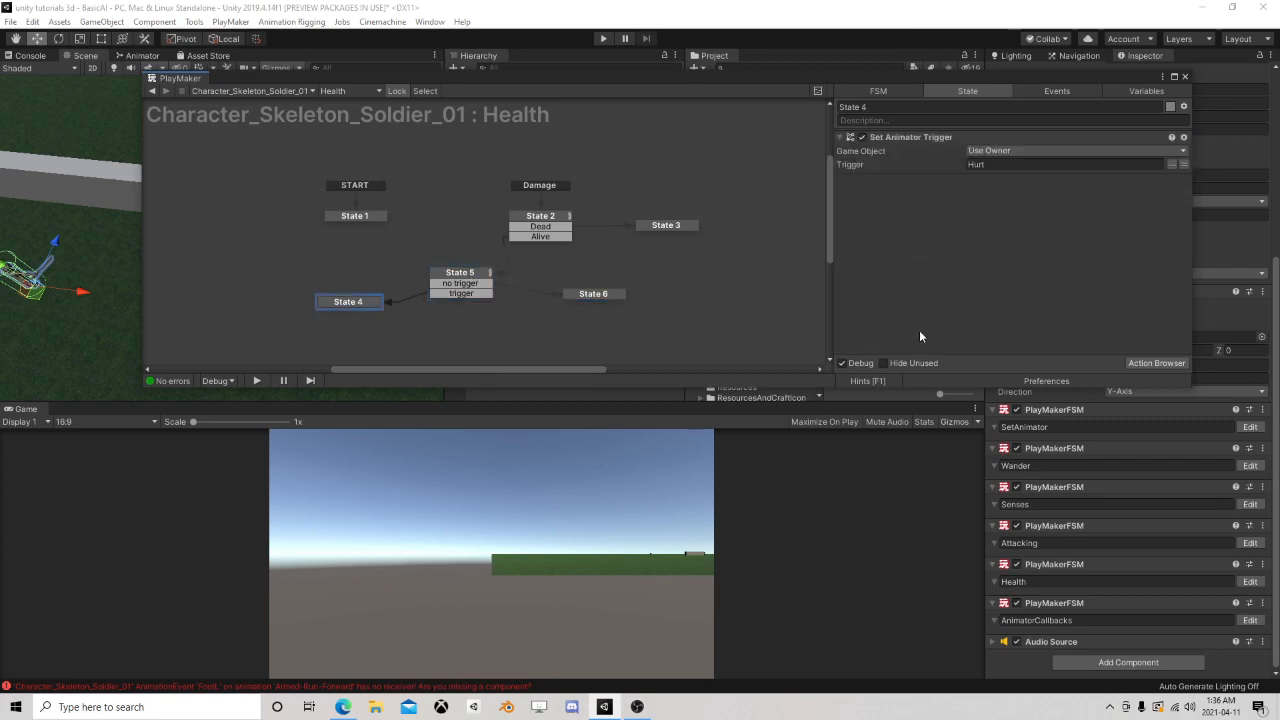
{"action": "left_click", "coordinate": [1155, 363]}
{"action": "type", "text": "set"}
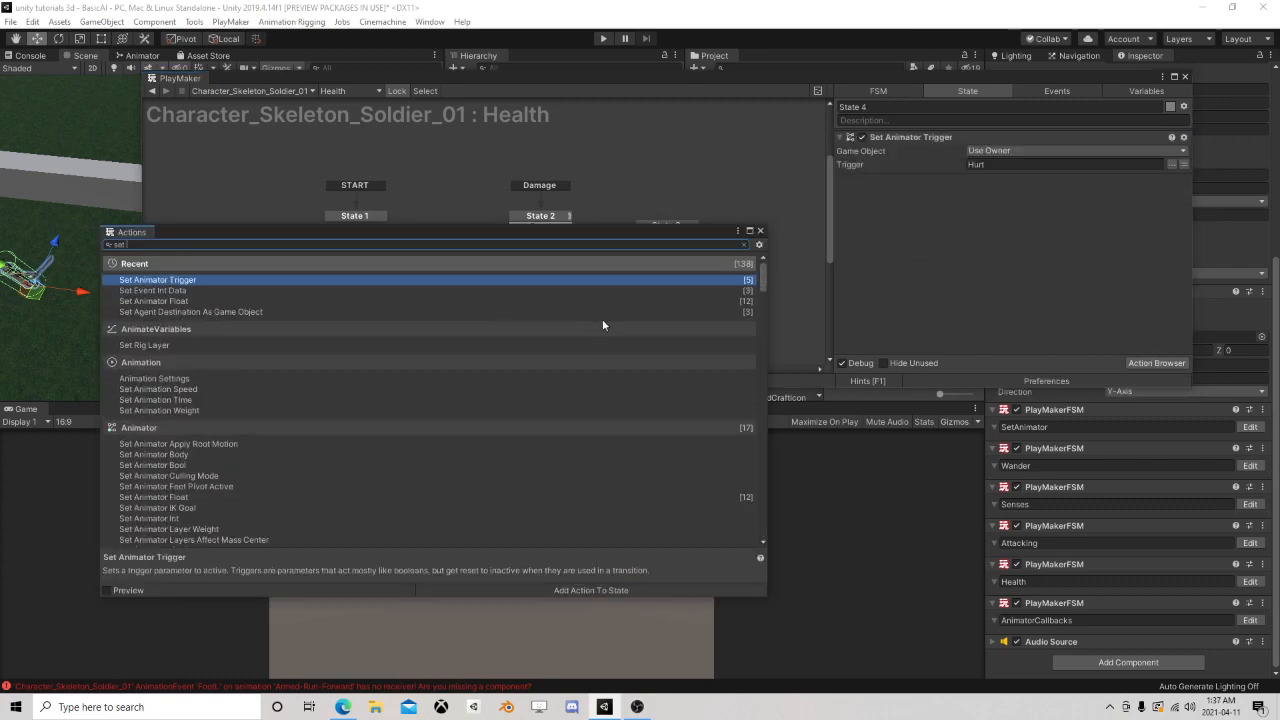
{"action": "type", "text": " floa"}
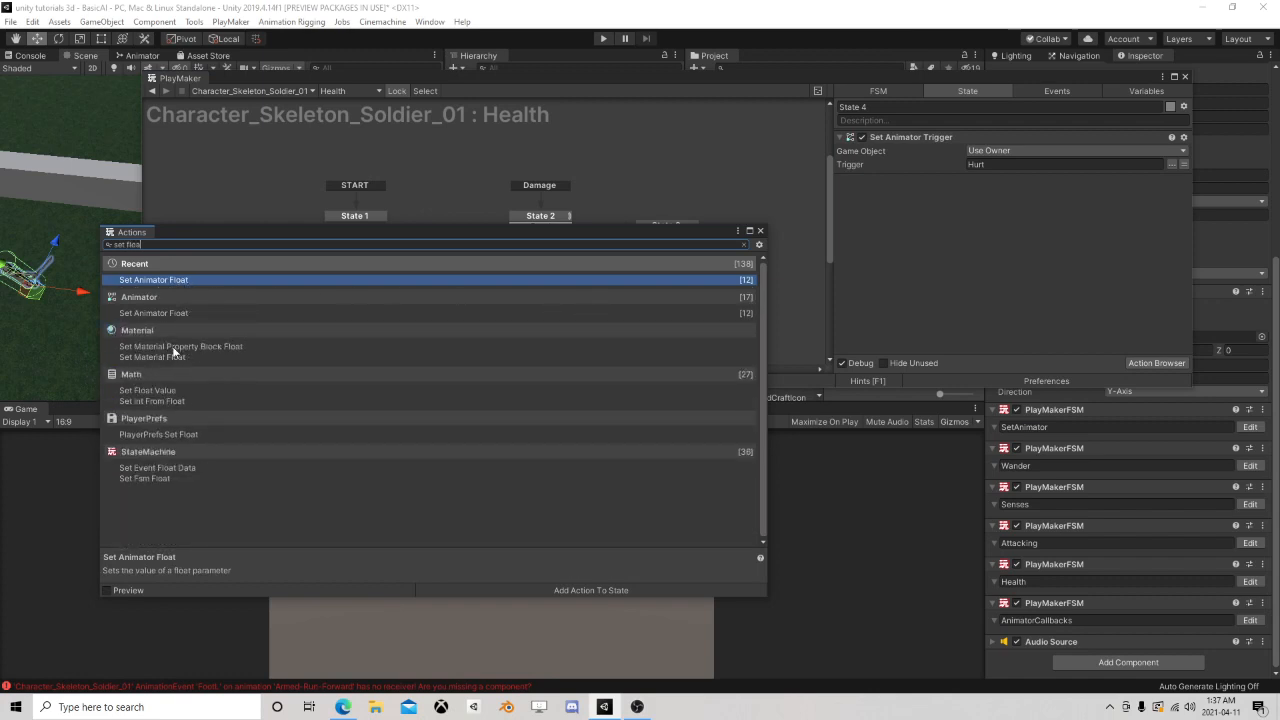
{"action": "double_click", "coordinate": [150, 390]}
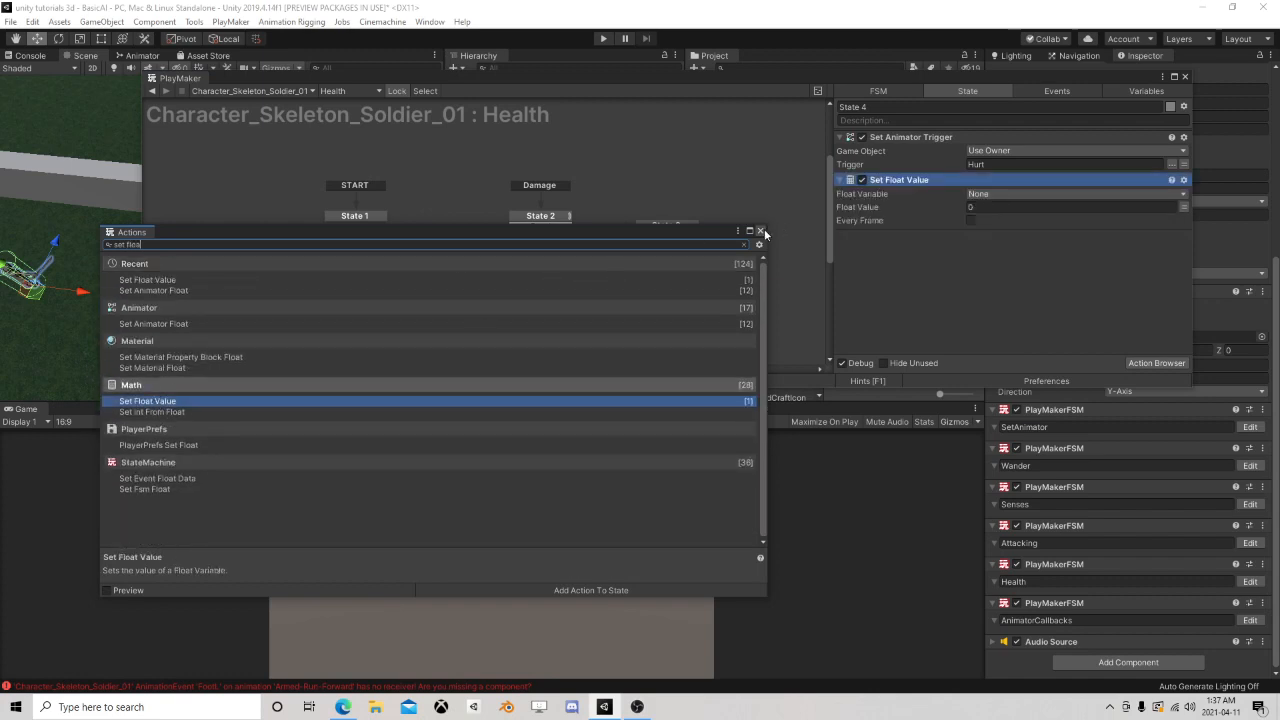
- Set the Set Float Value action's variable to Timer with a value of 0, and close the action browser
{"action": "left_click", "coordinate": [1010, 193]}
{"action": "left_click", "coordinate": [995, 208]}
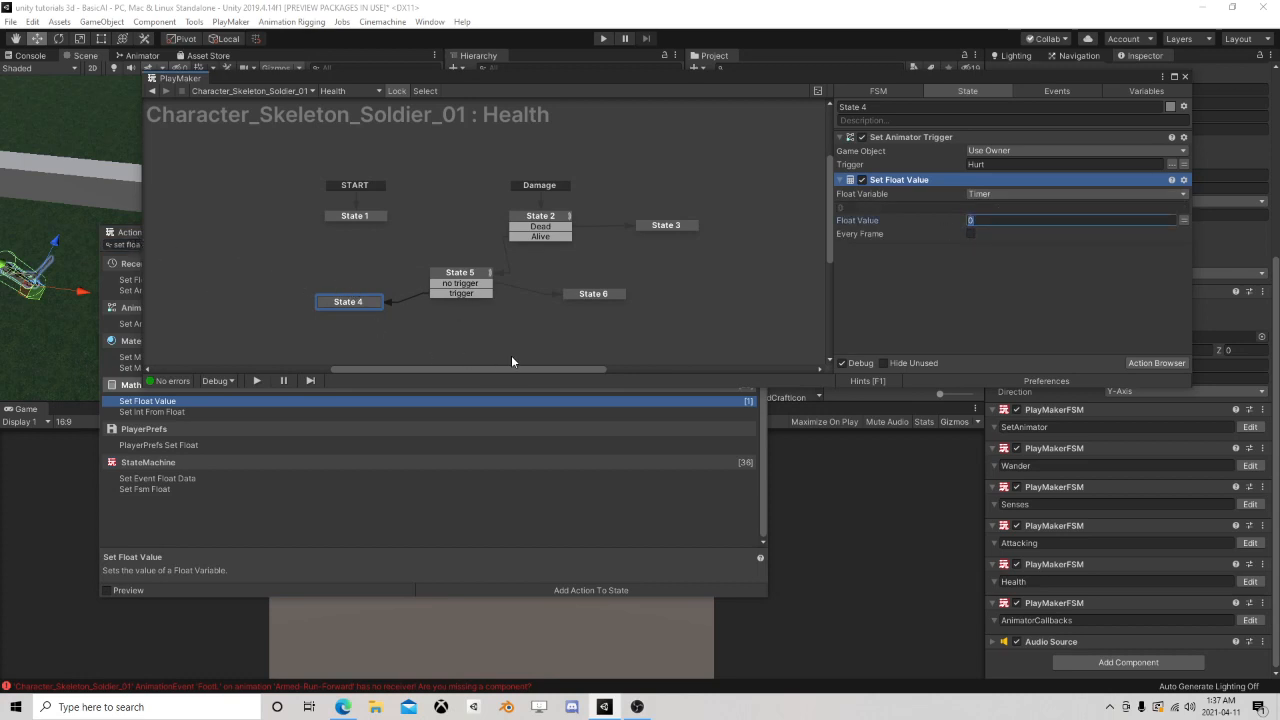
{"action": "left_click", "coordinate": [529, 330]}
{"action": "left_click", "coordinate": [612, 479]}
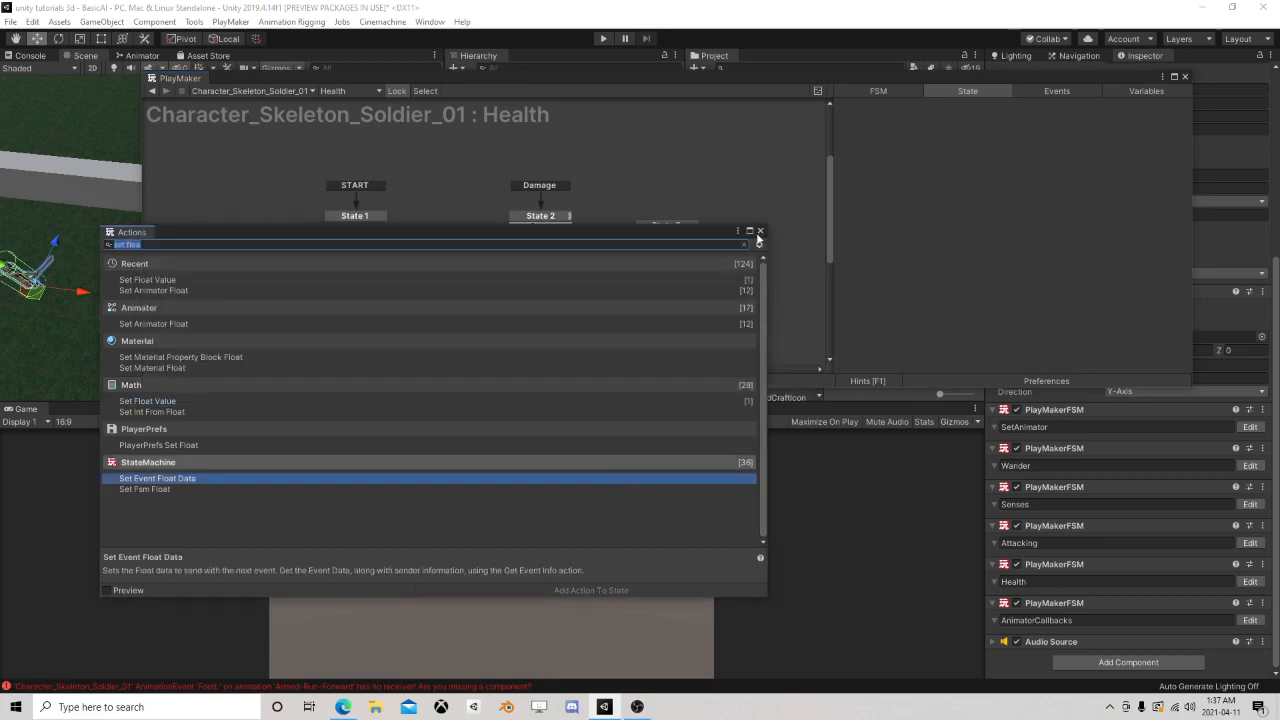
{"action": "left_click", "coordinate": [759, 232]}
- Add a FINISHED transition to State 4, link it to State 6, and move State 6 slightly lower
{"action": "left_click", "coordinate": [342, 302]}
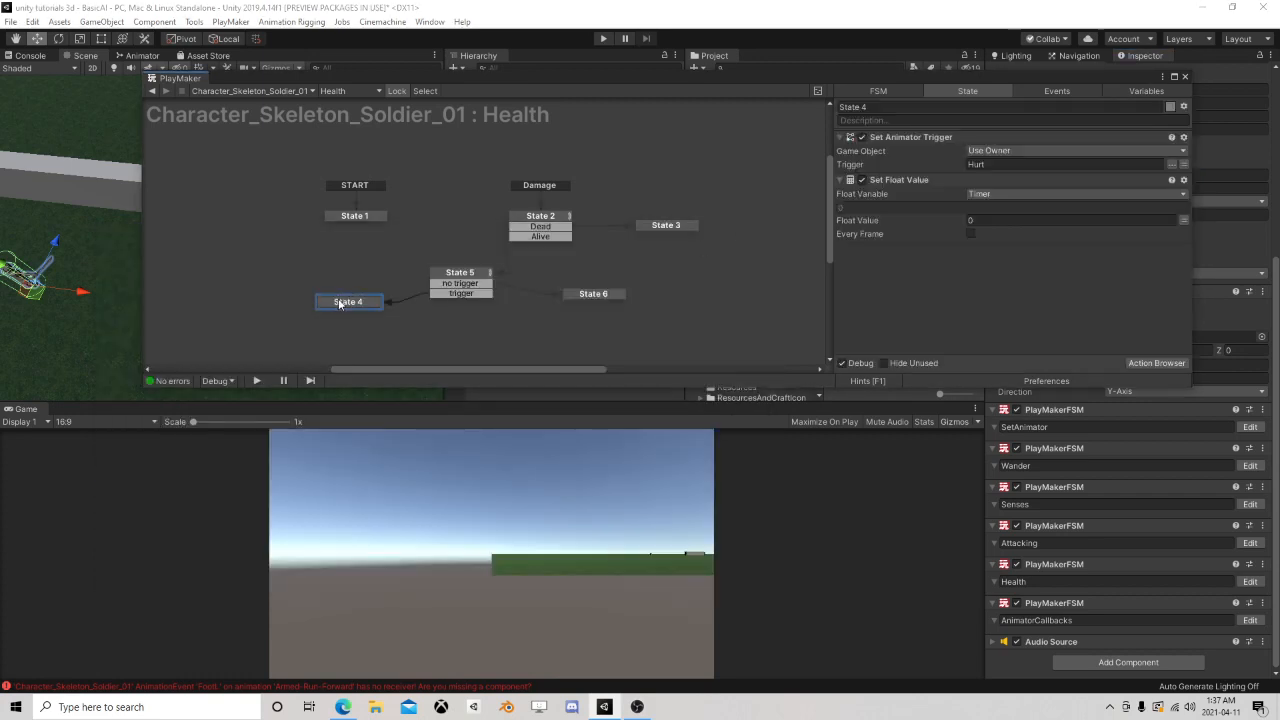
{"action": "left_click", "coordinate": [593, 294]}
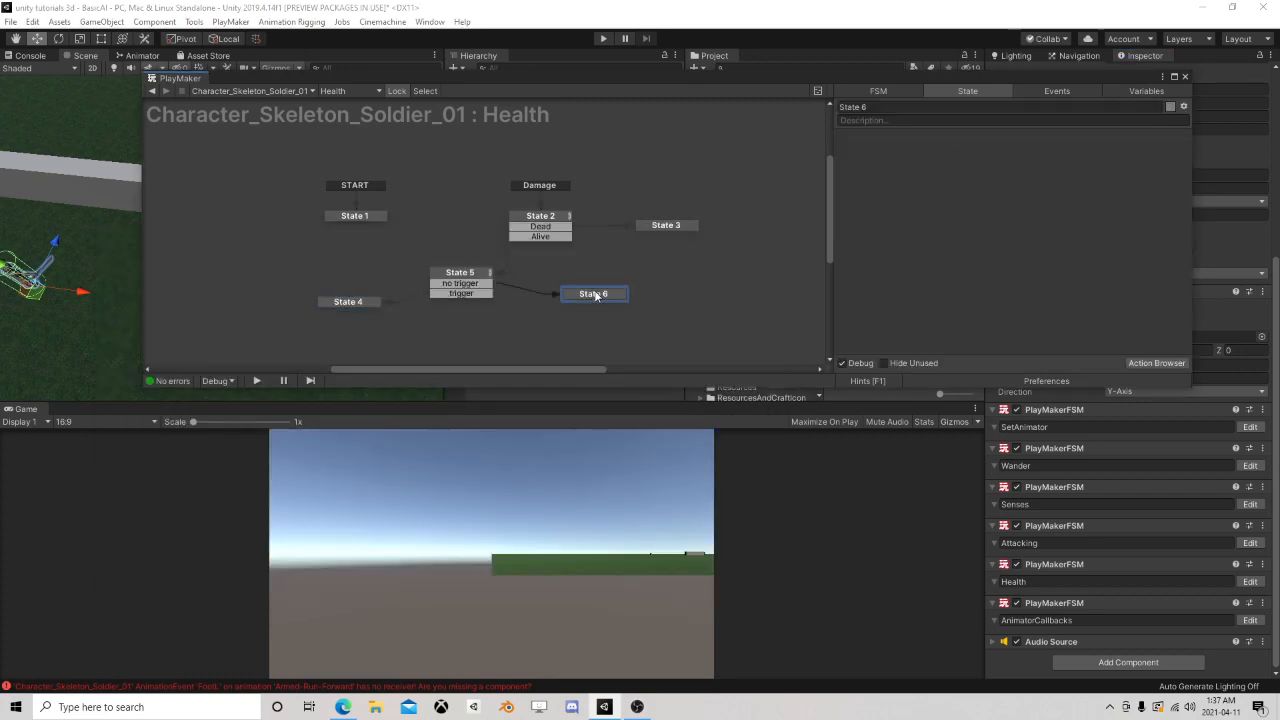
{"action": "left_click", "coordinate": [355, 301]}
{"action": "right_click", "coordinate": [353, 300]}
{"action": "mouse_move", "coordinate": [486, 312]}
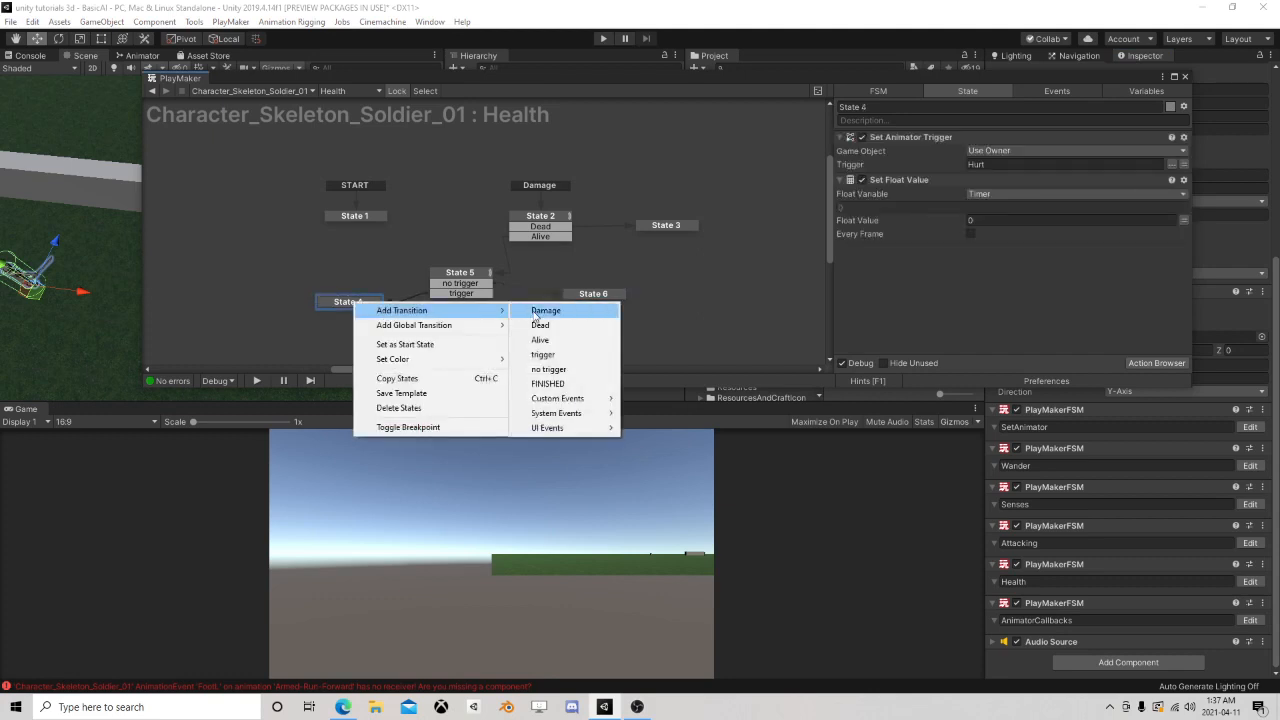
{"action": "left_click", "coordinate": [552, 383]}
{"action": "left_click_drag", "start_coordinate": [348, 312], "coordinate": [585, 293]}
{"action": "left_click_drag", "start_coordinate": [585, 294], "coordinate": [572, 321]}
- Add a Float Add action to State 6 and close the action browser
{"action": "left_click", "coordinate": [1144, 363]}
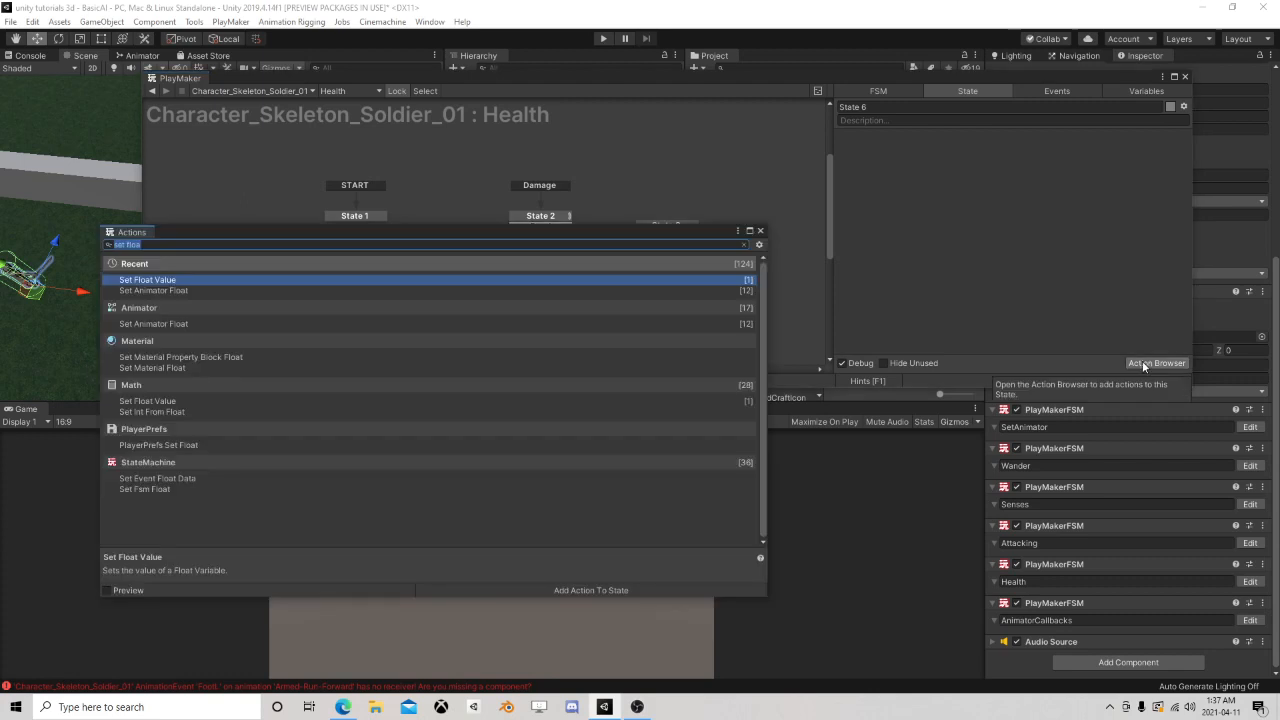
{"action": "type", "text": "float add"}
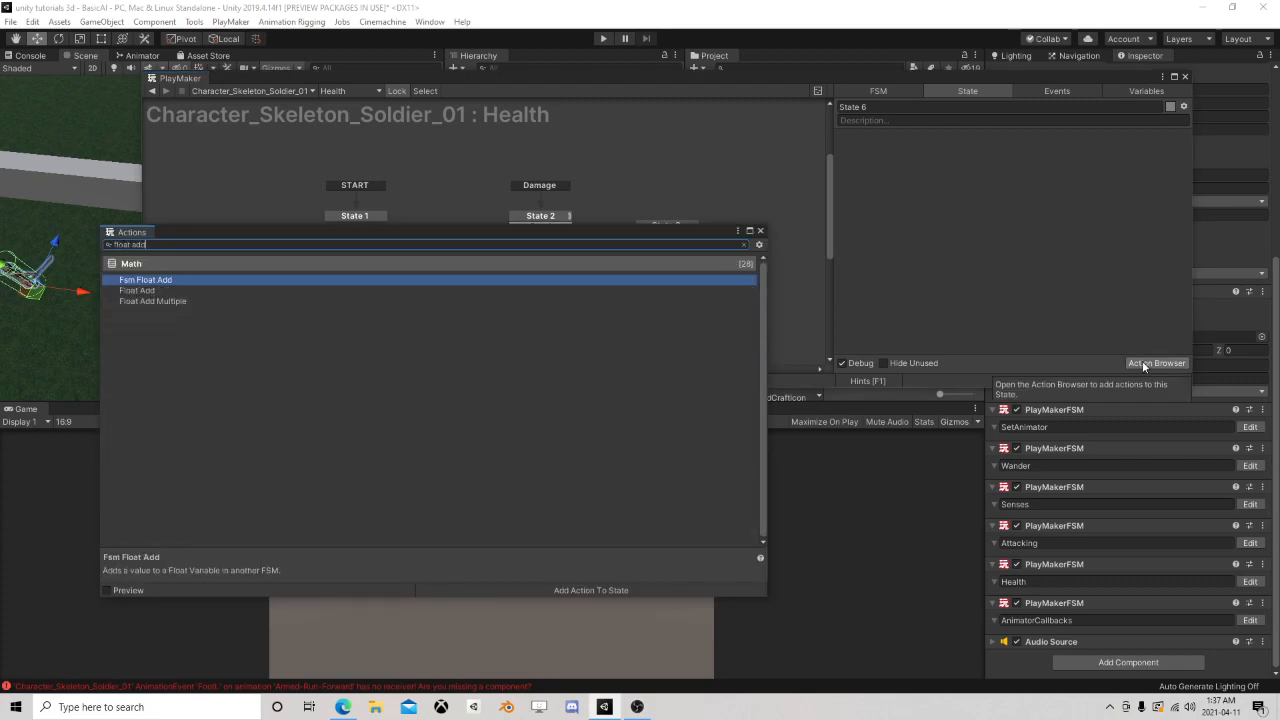
{"action": "double_click", "coordinate": [164, 290]}
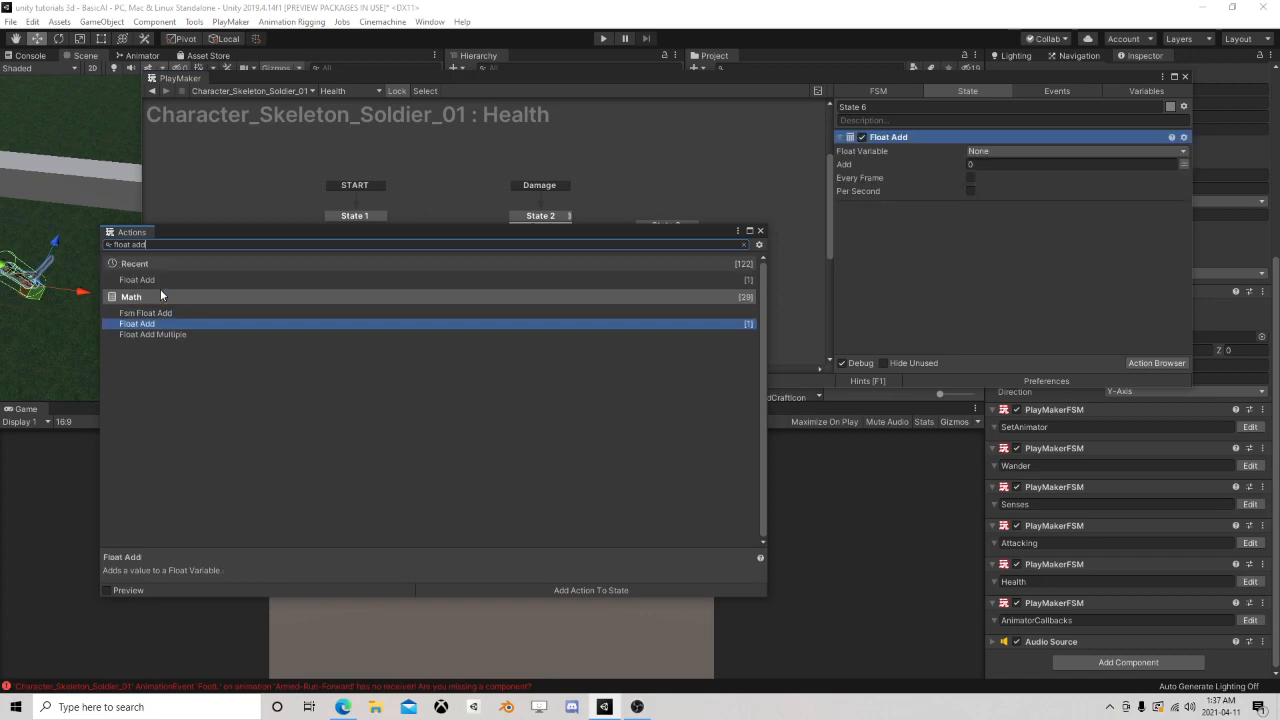
{"action": "left_click", "coordinate": [760, 231]}
- Set State 6's Float Add action to add 1 to Timer, with Every Frame and Per Second enabled
{"action": "left_click", "coordinate": [1000, 151]}
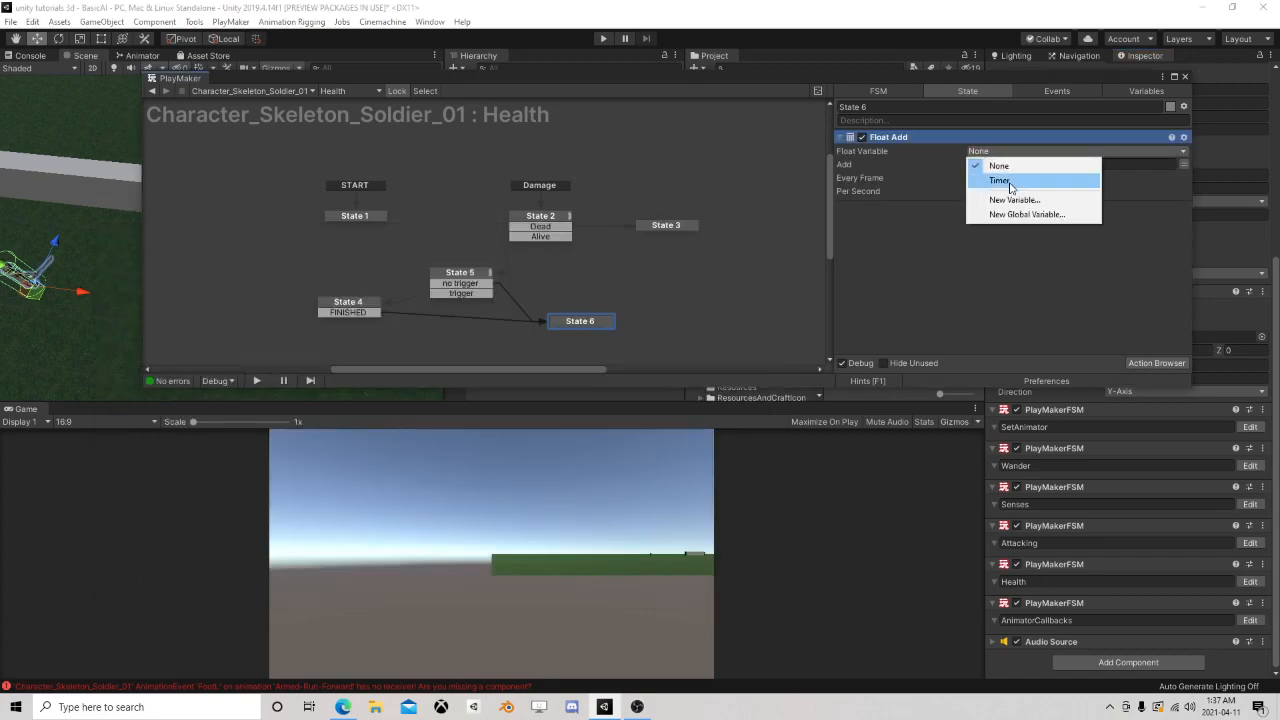
{"action": "left_click", "coordinate": [997, 170]}
{"action": "left_click", "coordinate": [997, 177]}
{"action": "key", "text": "Return"}
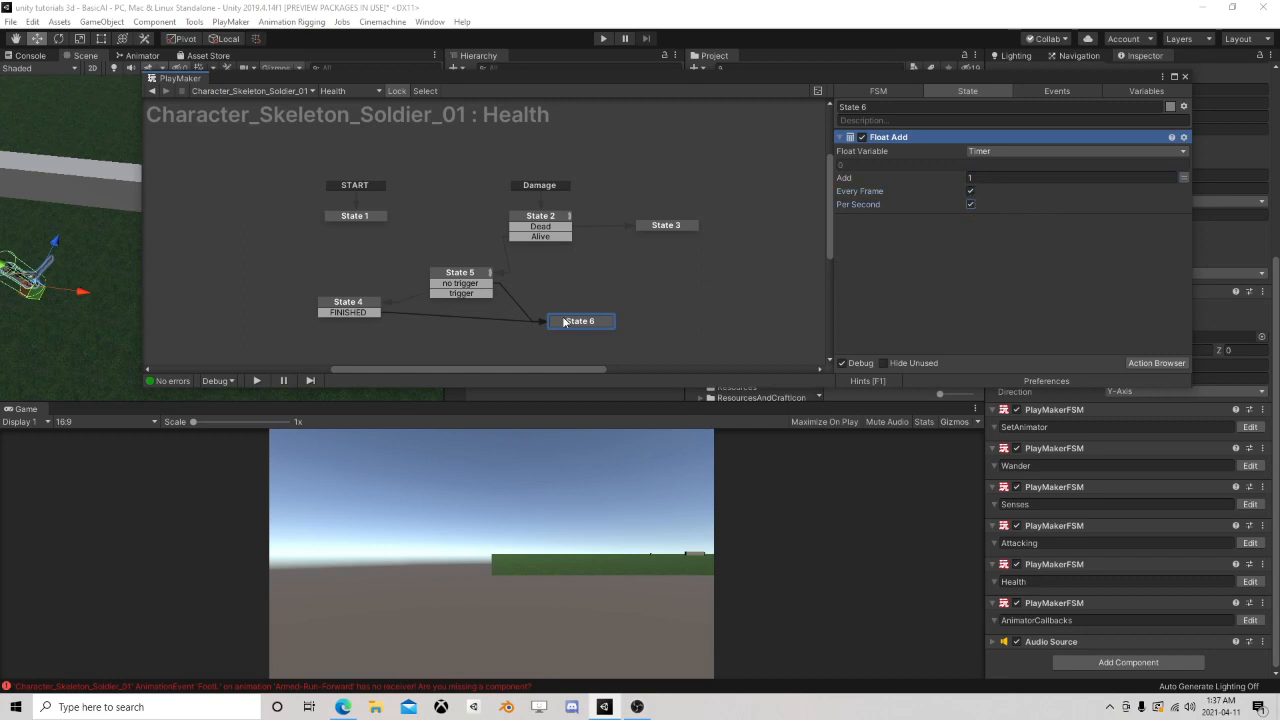
- Nudge State 6 and State 4 to tidy the Health graph, and close the PlayMaker editor
{"action": "left_click_drag", "start_coordinate": [565, 322], "coordinate": [557, 314]}
{"action": "left_click", "coordinate": [351, 308]}
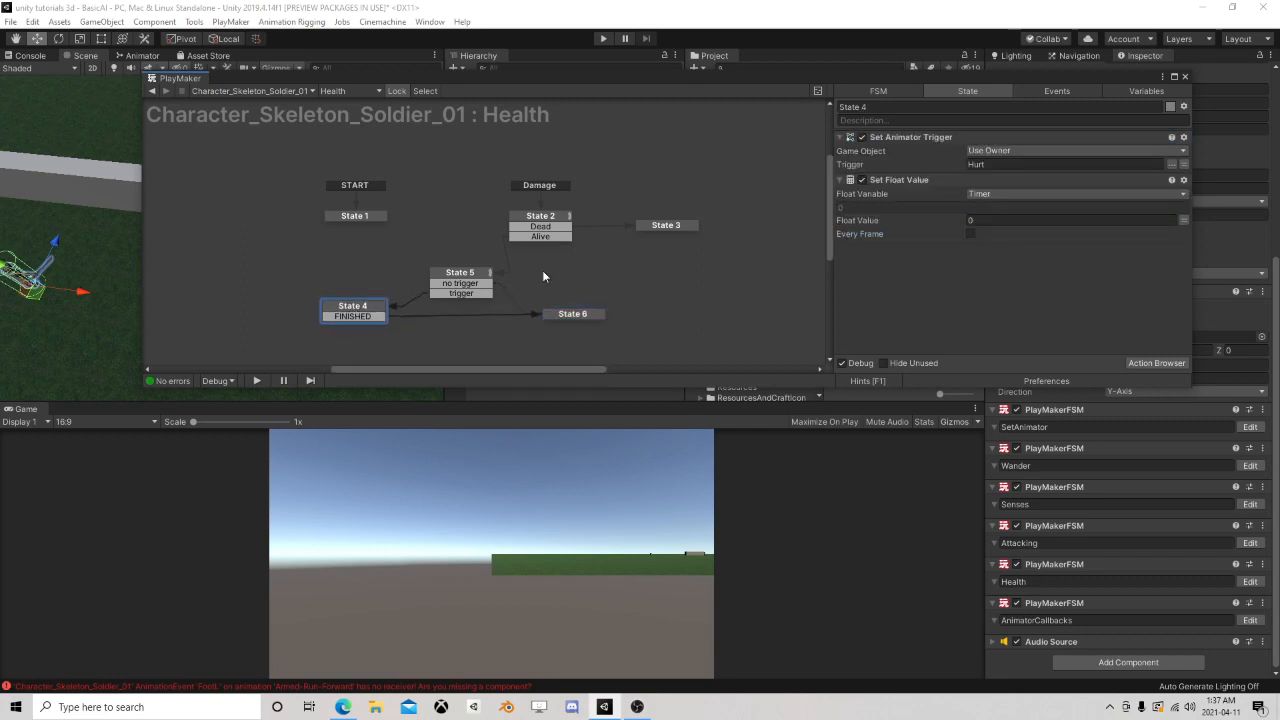
{"action": "left_click", "coordinate": [1186, 77]}
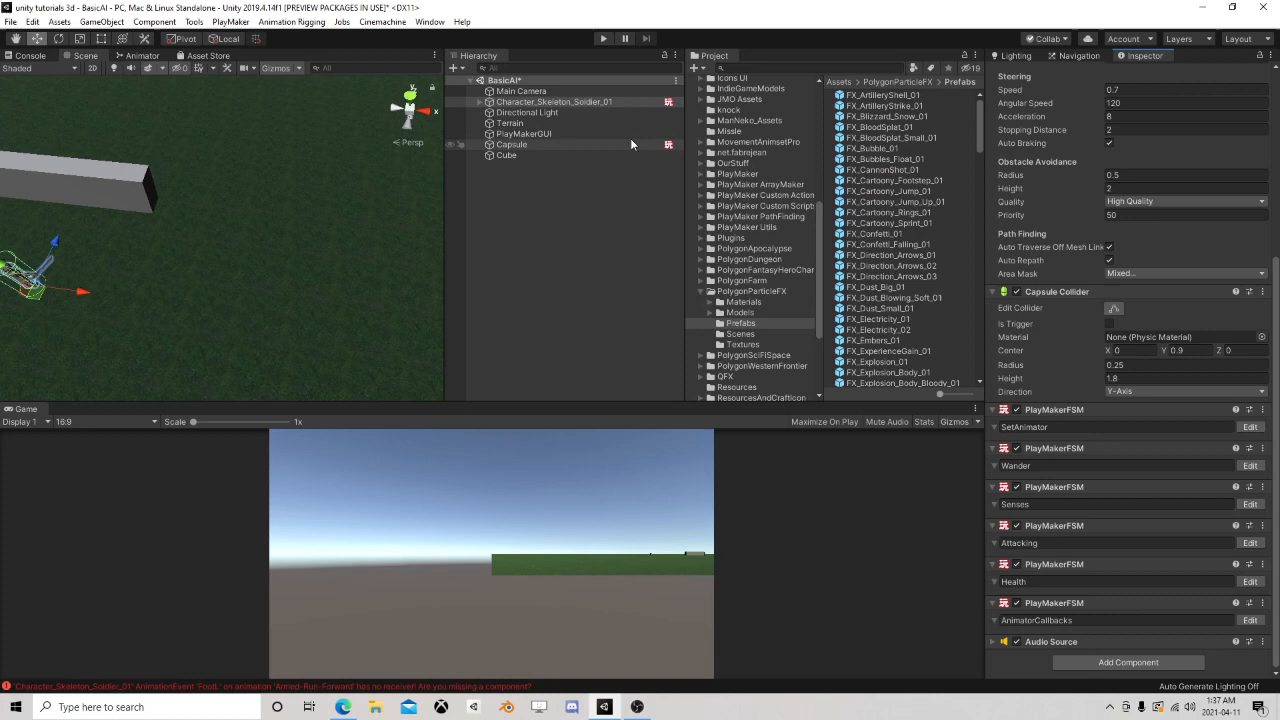
- Create a sphere with a trigger collider and move it away from the skeleton to about X 122.42, Y 2.26, Z 106.35
{"action": "left_click", "coordinate": [516, 156]}
{"action": "scroll", "coordinate": [378, 248], "scroll_direction": "up", "scroll_amount": 2}
{"action": "right_click", "coordinate": [498, 189]}
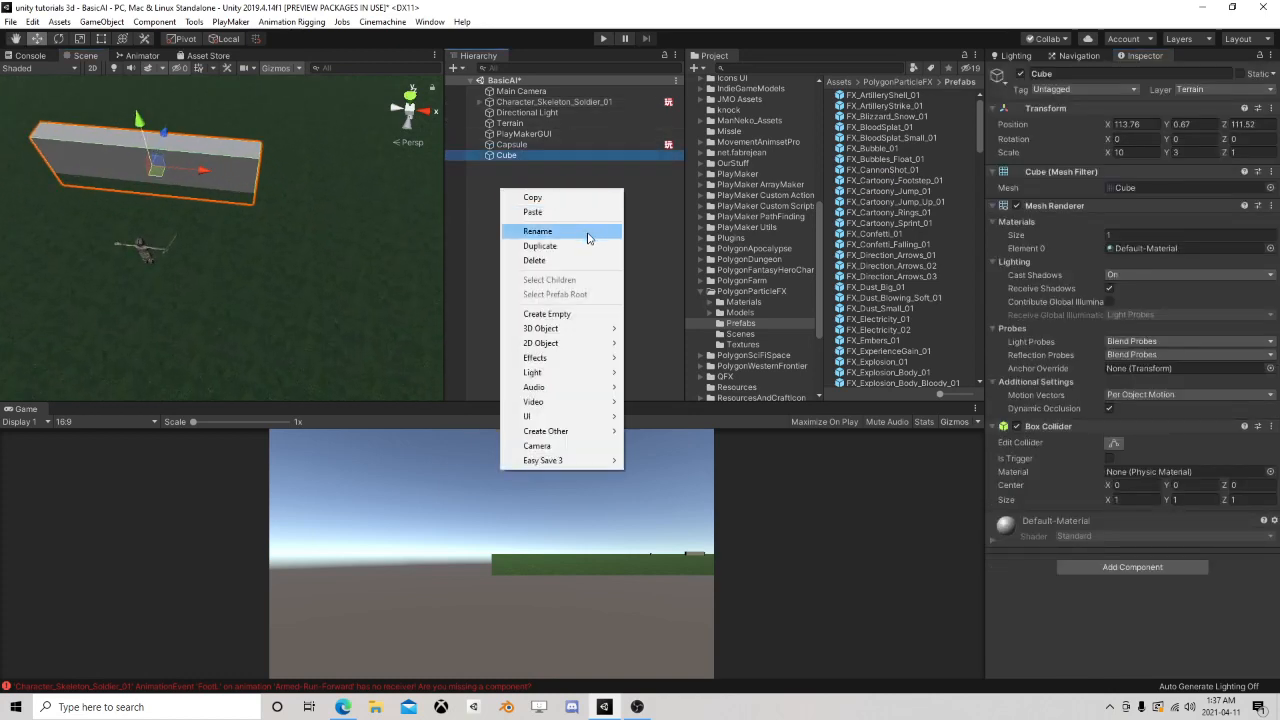
{"action": "mouse_move", "coordinate": [549, 336]}
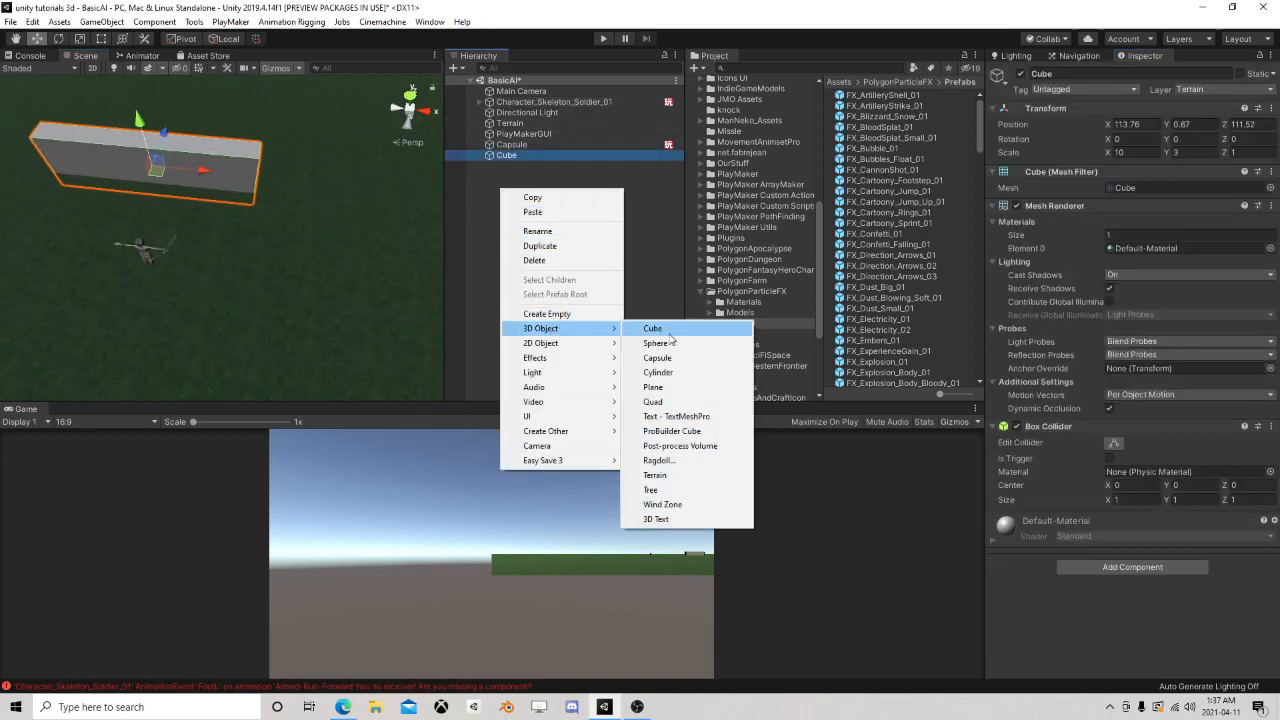
{"action": "left_click", "coordinate": [655, 343]}
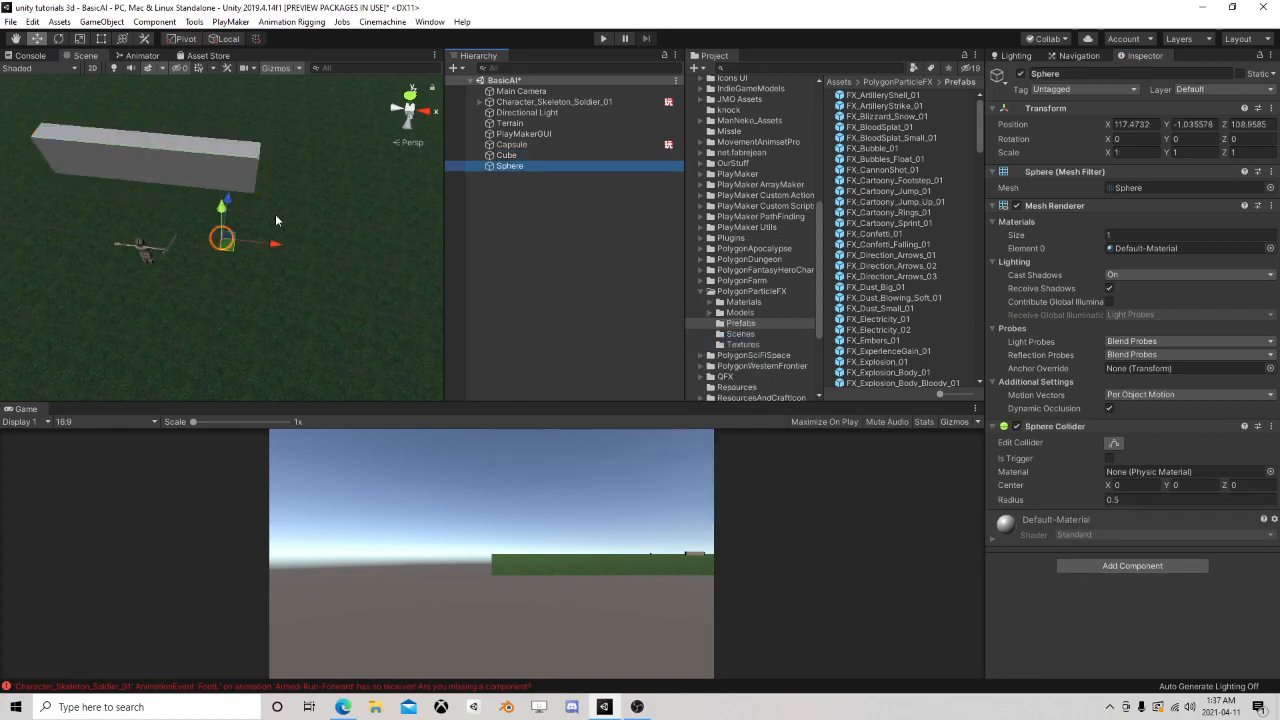
{"action": "left_click_drag", "start_coordinate": [221, 213], "coordinate": [365, 246]}
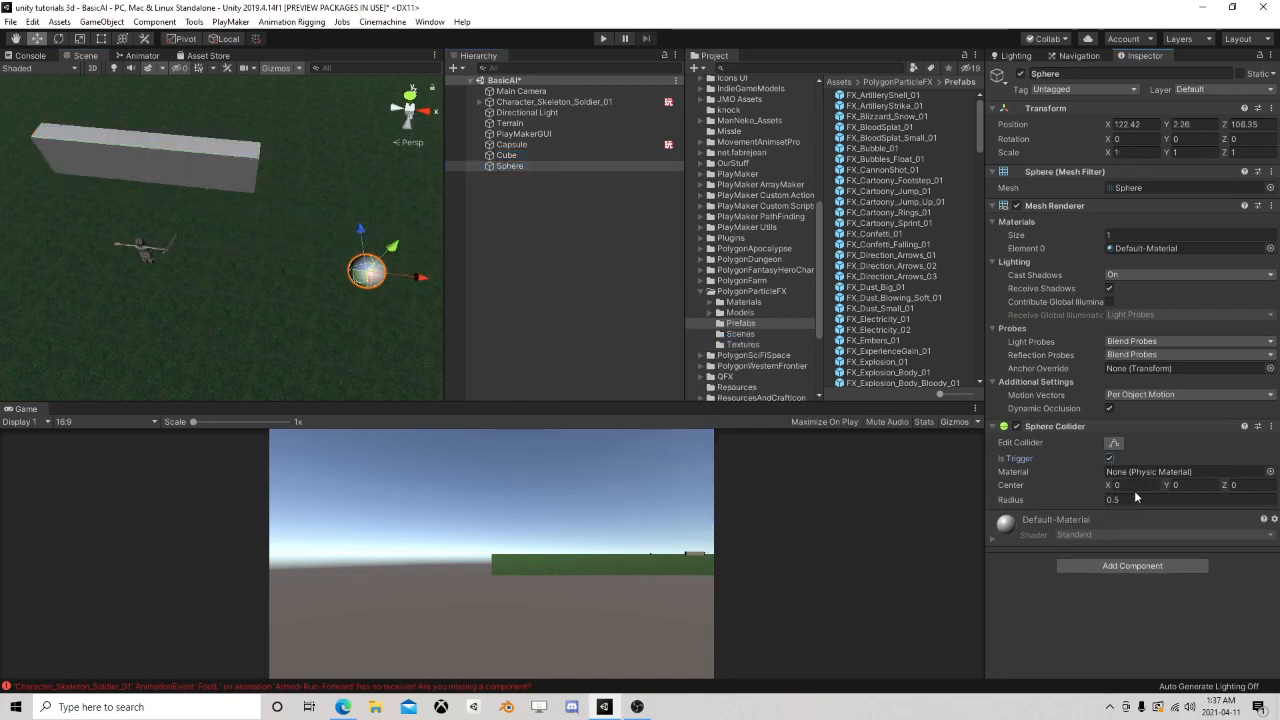
- Add a PlayMakerFSM component to the sphere and open its FSM for editing
{"action": "left_click", "coordinate": [1131, 562]}
{"action": "left_click", "coordinate": [1082, 536]}
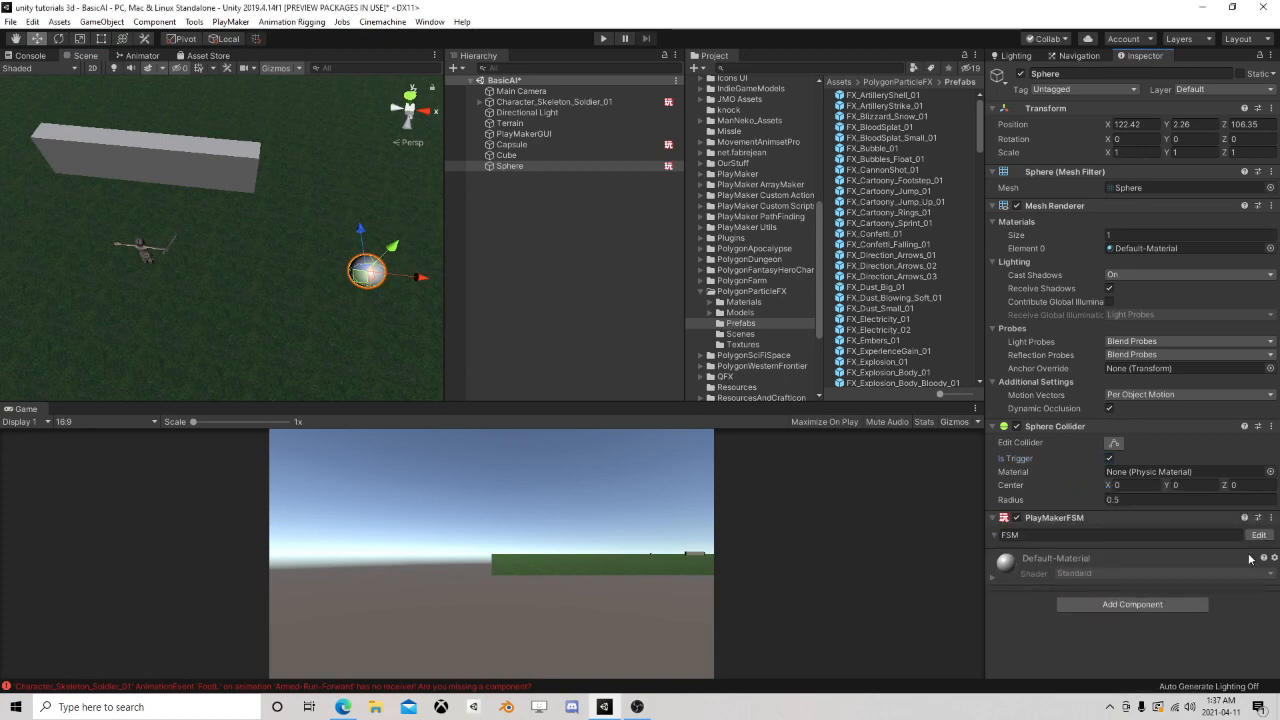
{"action": "left_click", "coordinate": [1258, 536]}
- Add a Physics Trigger Event action to State 1 of the sphere's FSM and close the action browser
{"action": "left_click", "coordinate": [1136, 363]}
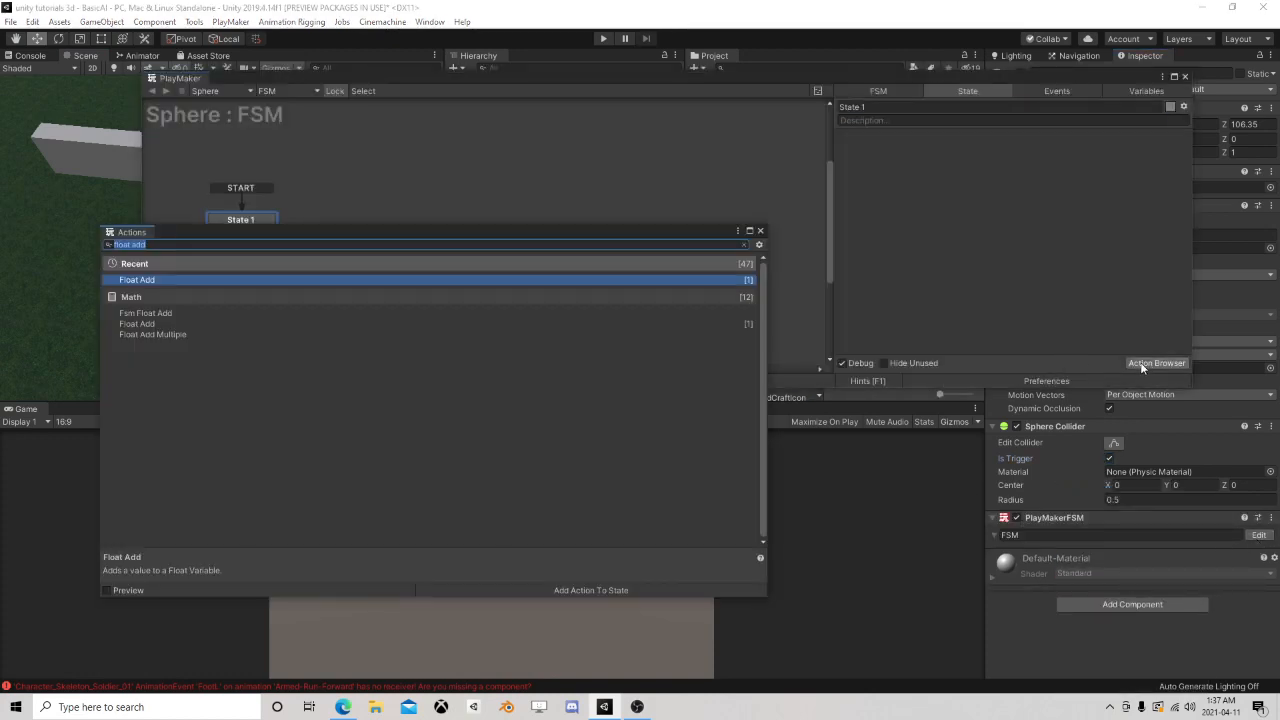
{"action": "type", "text": "tre"}
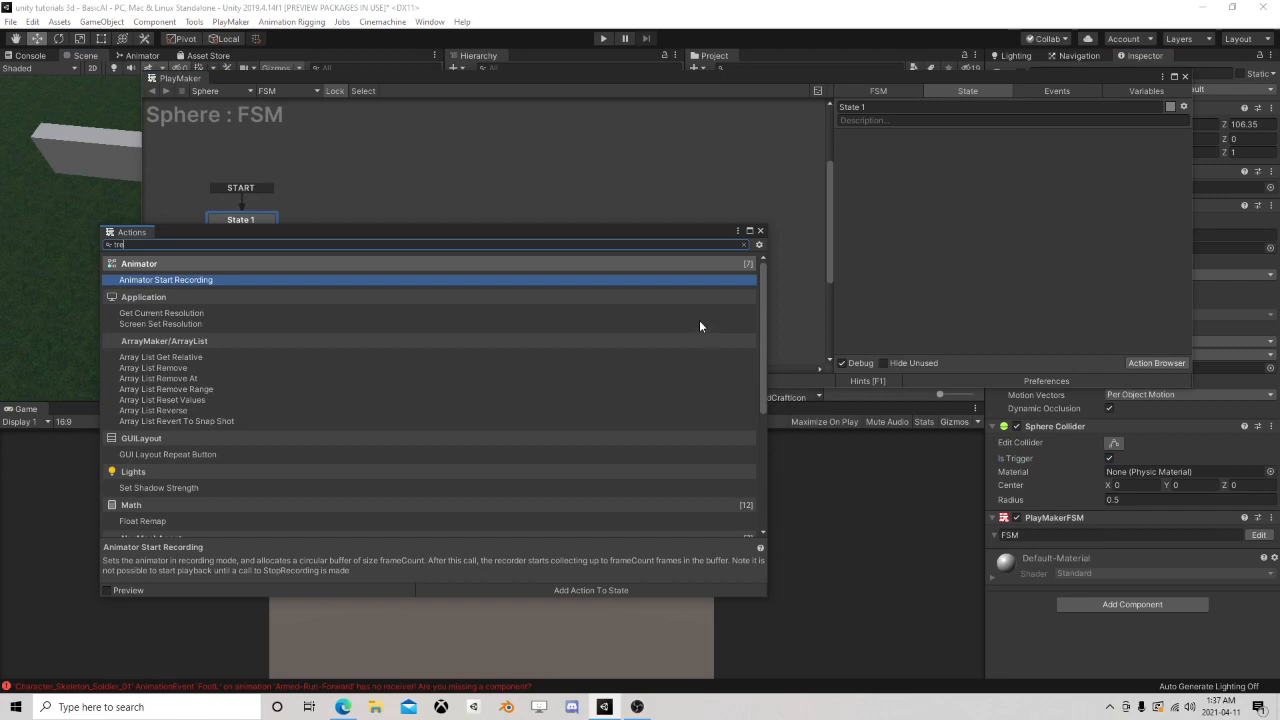
{"action": "key", "text": "BackSpace"}
{"action": "type", "text": "gger"}
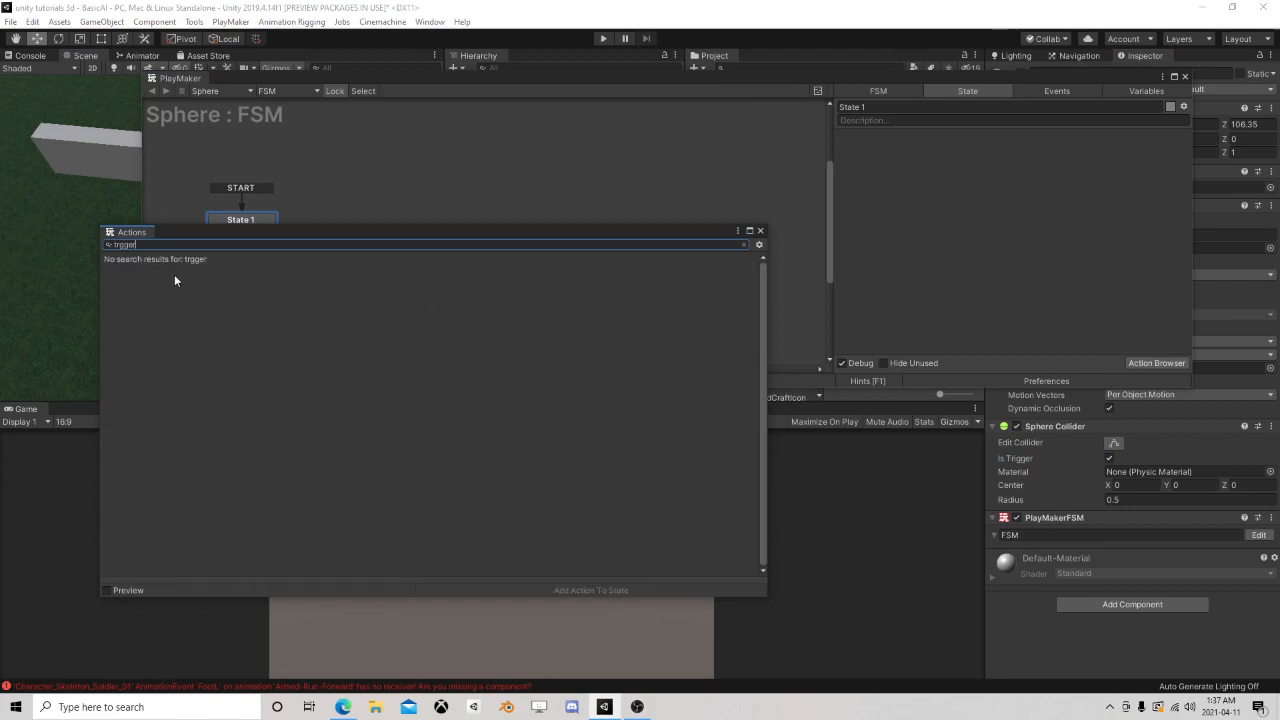
{"action": "key", "text": "BackSpace"}
{"action": "type", "text": "igge"}
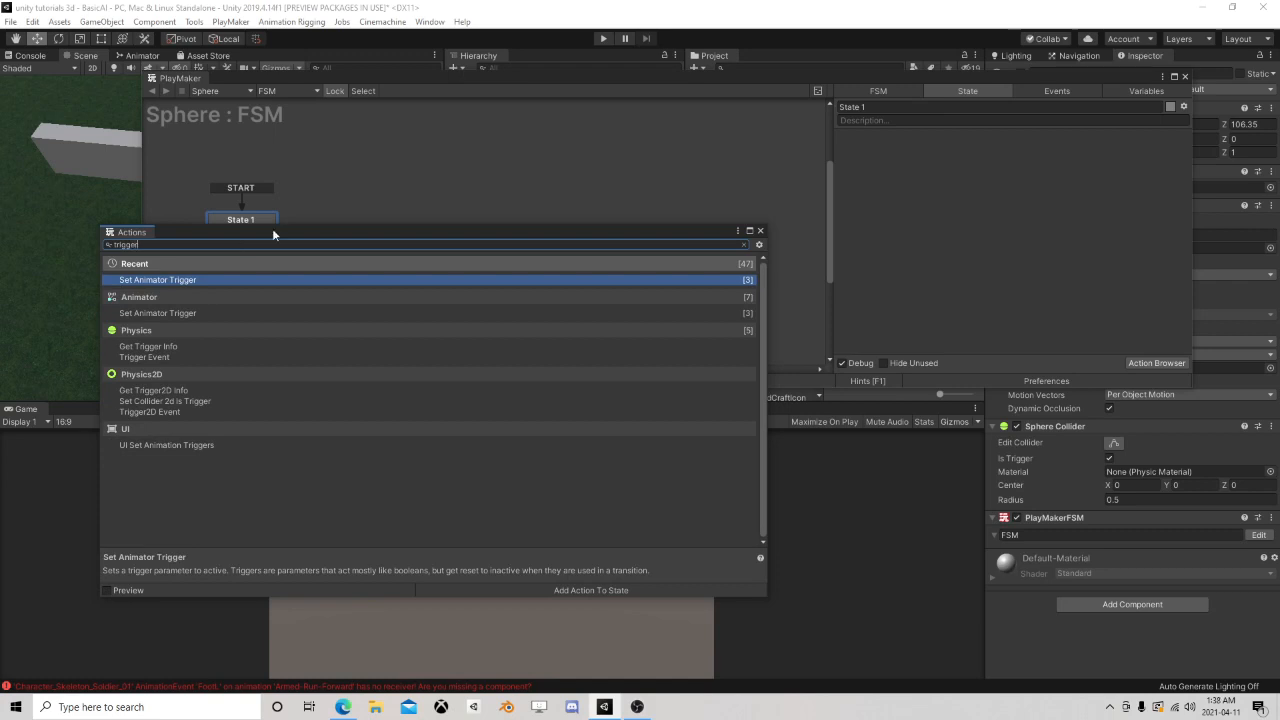
{"action": "double_click", "coordinate": [144, 356]}
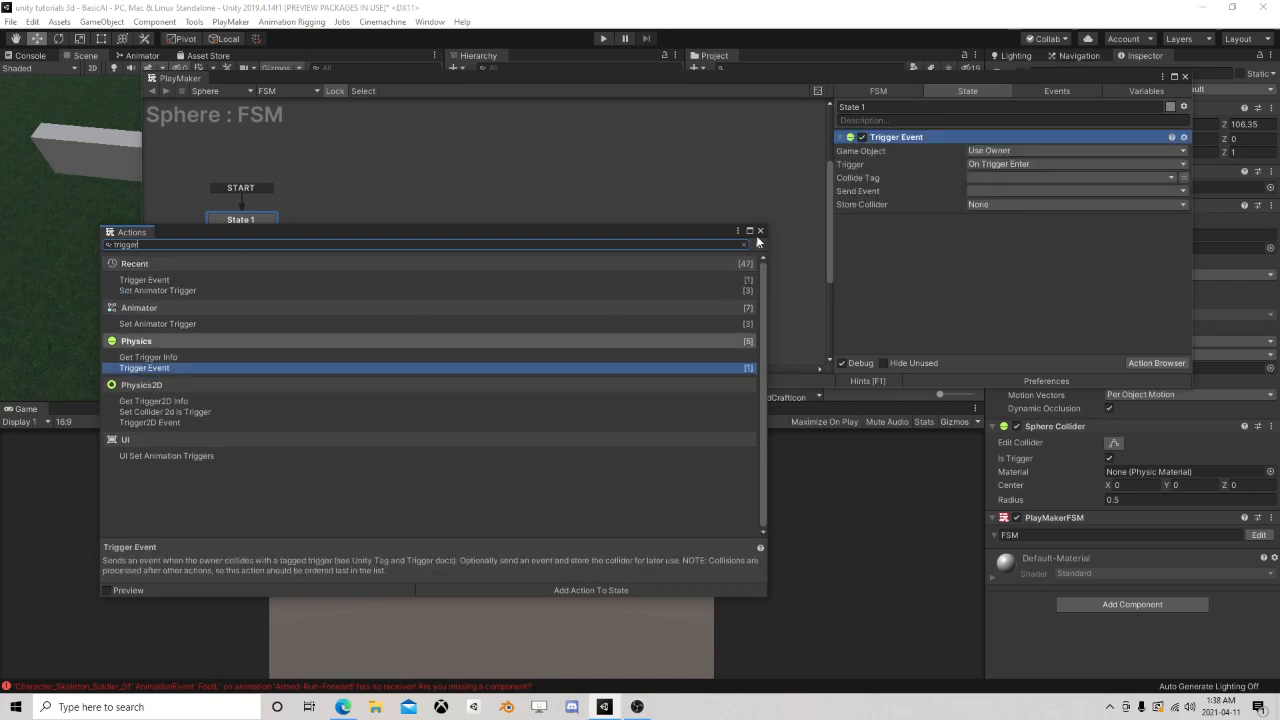
{"action": "left_click", "coordinate": [759, 231]}
- Set the Trigger Event's collide tag to Enemy and store the collider in a new variable named HitObj
{"action": "left_click", "coordinate": [995, 180]}
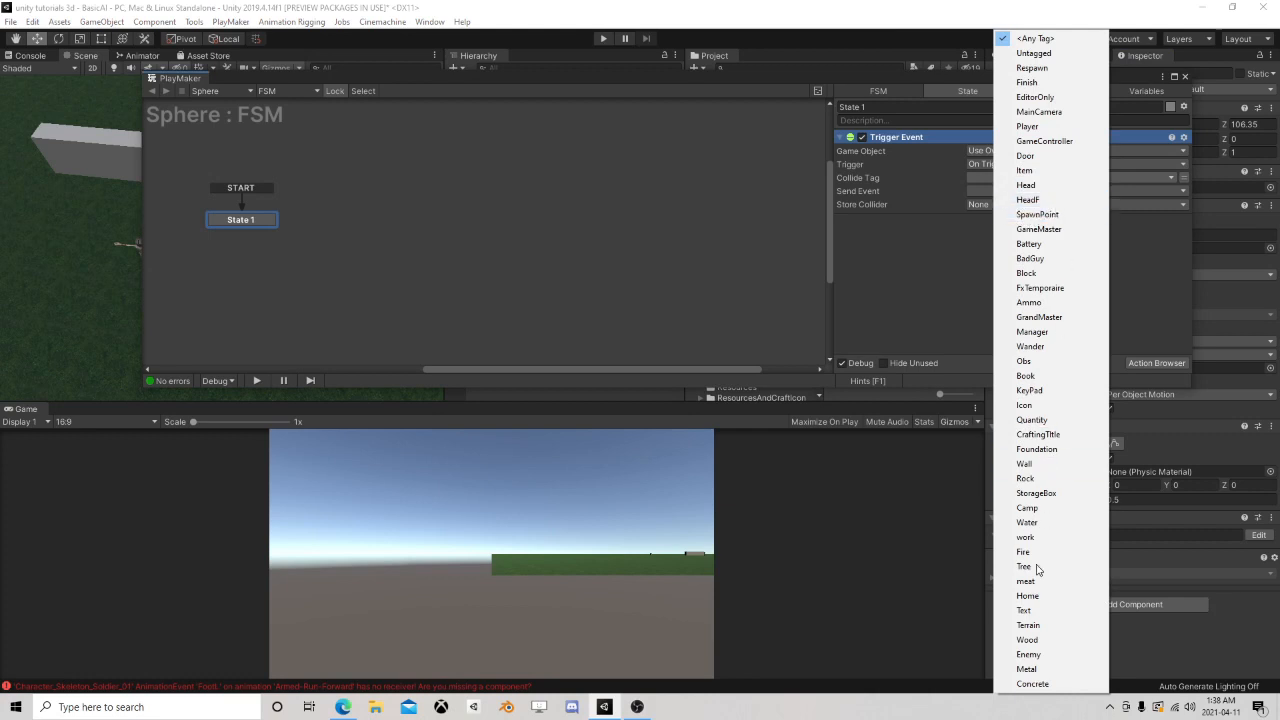
{"action": "left_click", "coordinate": [1040, 655]}
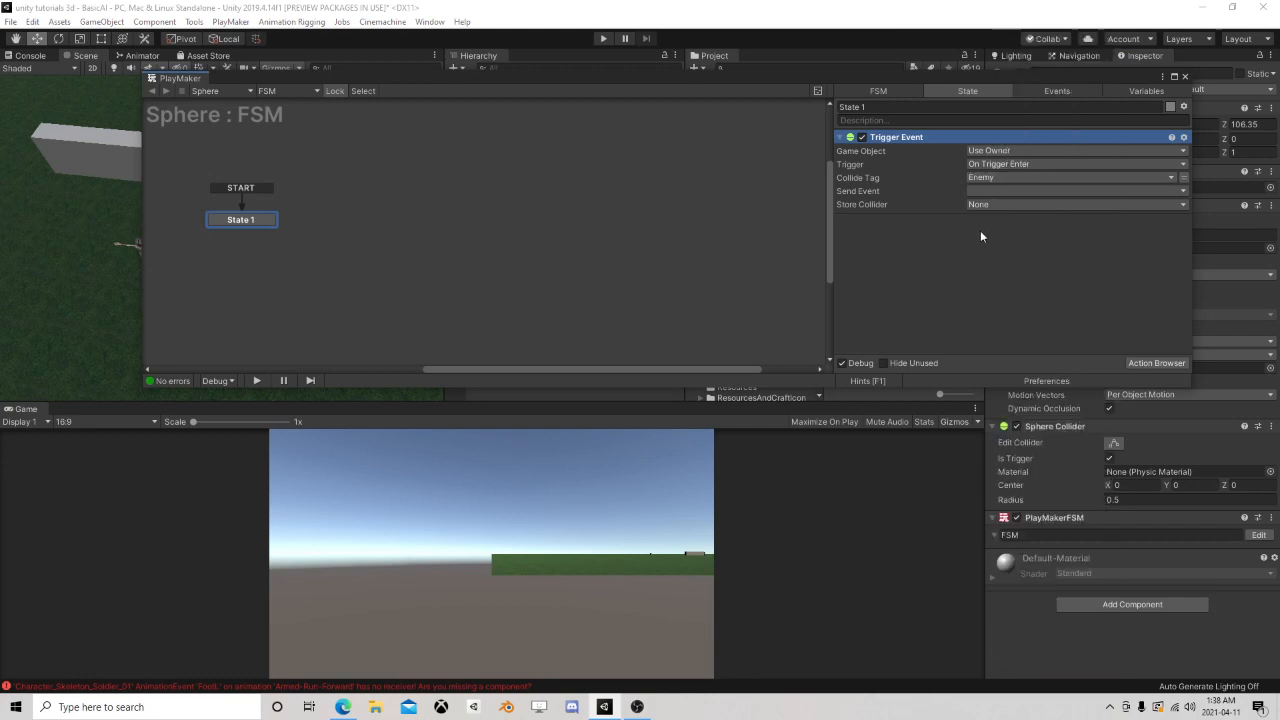
{"action": "left_click", "coordinate": [975, 203]}
{"action": "left_click", "coordinate": [1010, 254]}
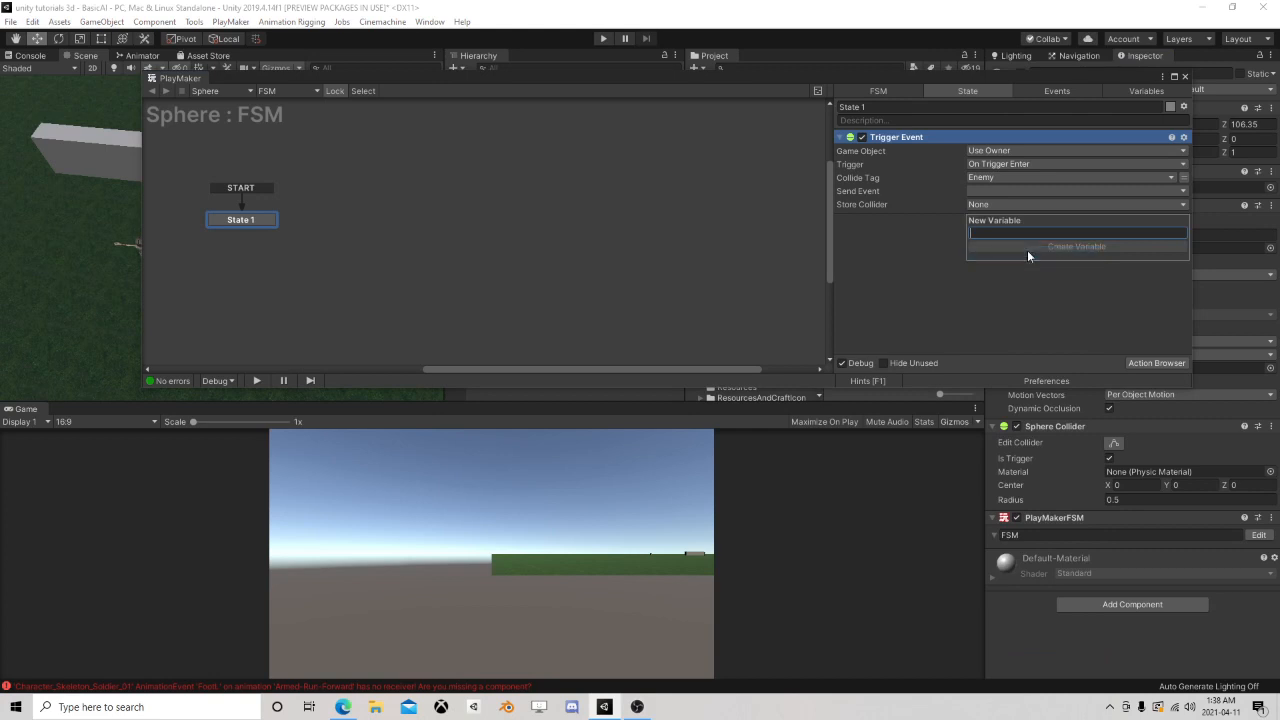
{"action": "type", "text": "HitObj"}
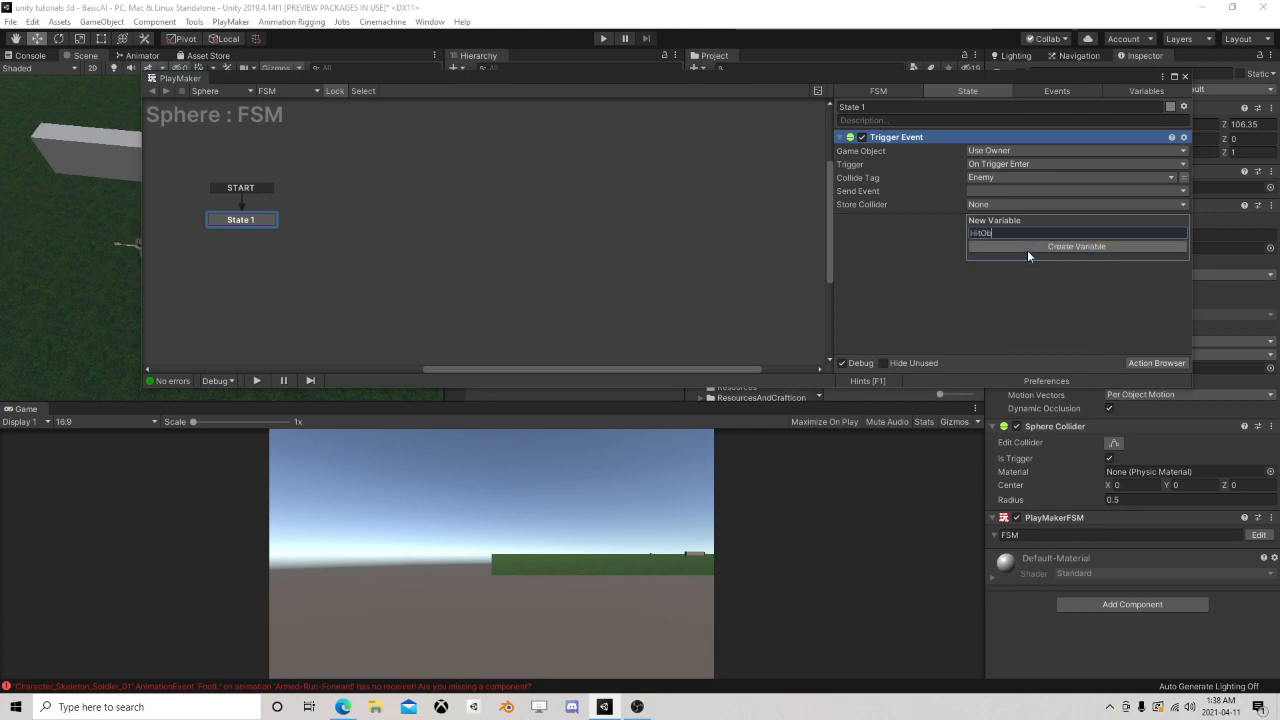
{"action": "key", "text": "Return"}
- Make the Trigger Event send a new event named "hit him"
{"action": "left_click", "coordinate": [979, 192]}
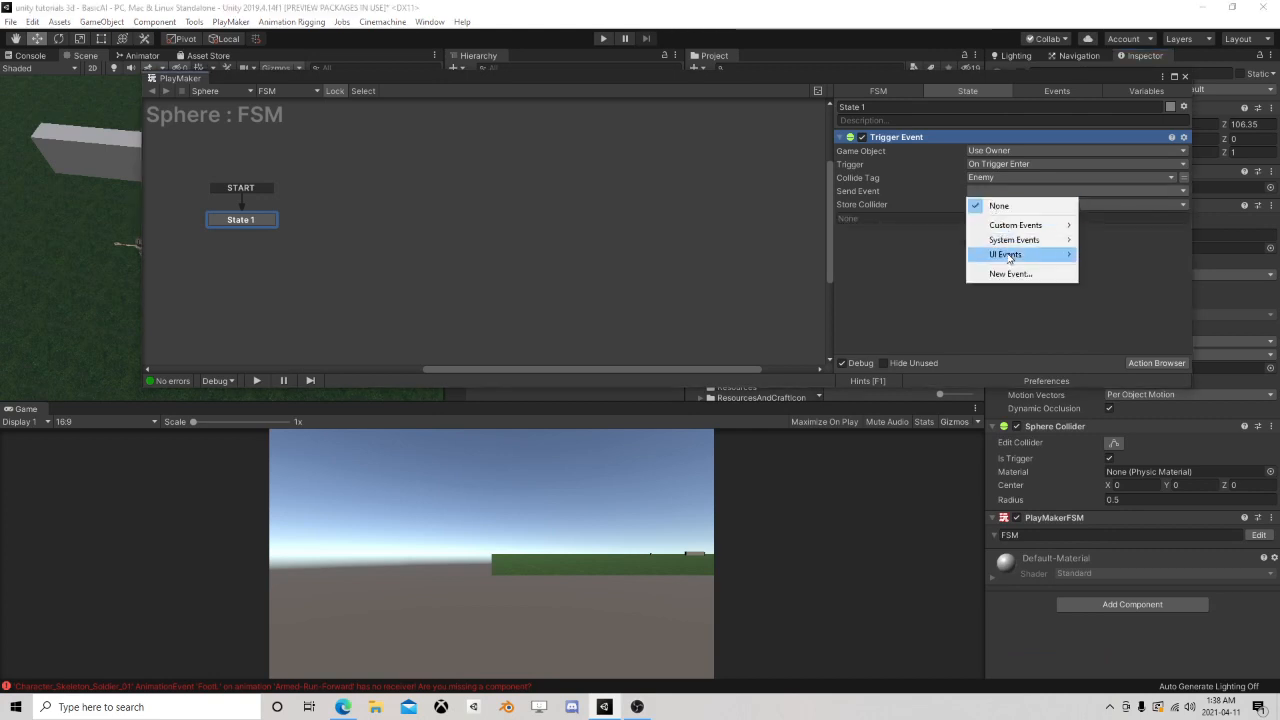
{"action": "left_click", "coordinate": [1004, 270]}
{"action": "type", "text": "hit him"}
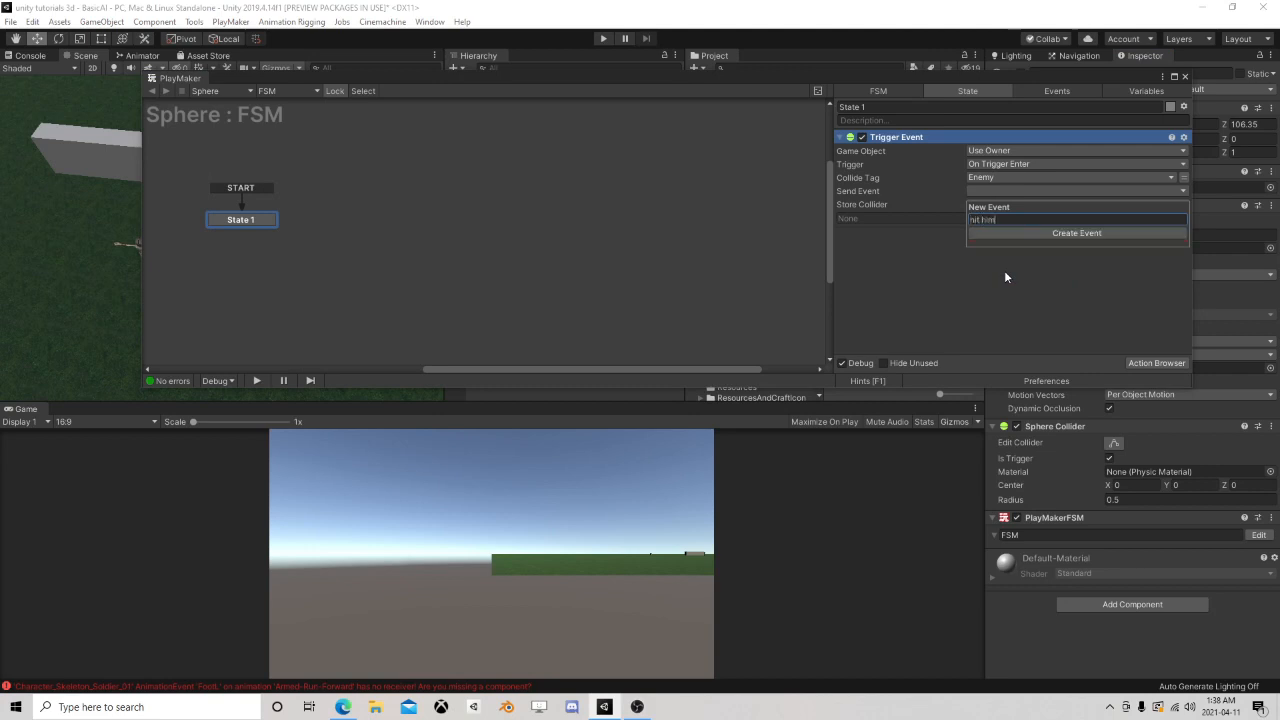
{"action": "key", "text": "Return"}
- Add a "hit him" transition to State 1 and link it to a new State 2 beside it
{"action": "right_click", "coordinate": [266, 222]}
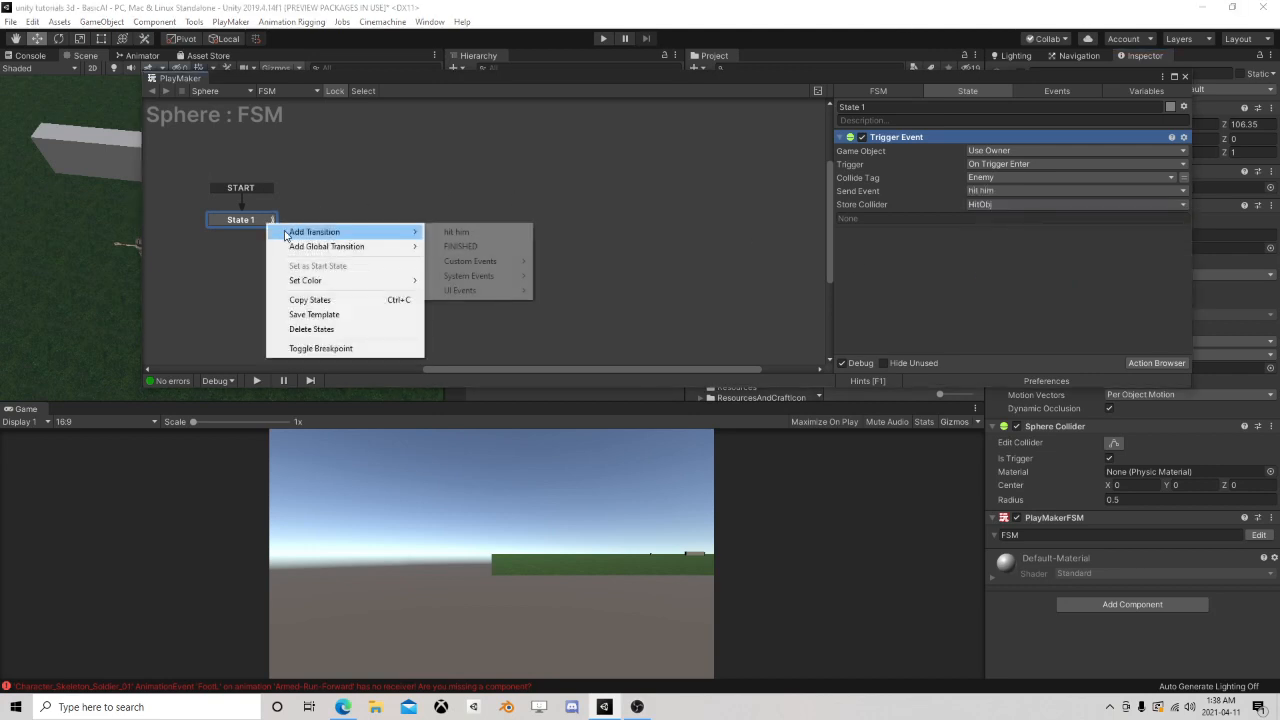
{"action": "mouse_move", "coordinate": [314, 229]}
{"action": "left_click", "coordinate": [457, 243]}
{"action": "left_click_drag", "start_coordinate": [272, 232], "coordinate": [371, 229]}
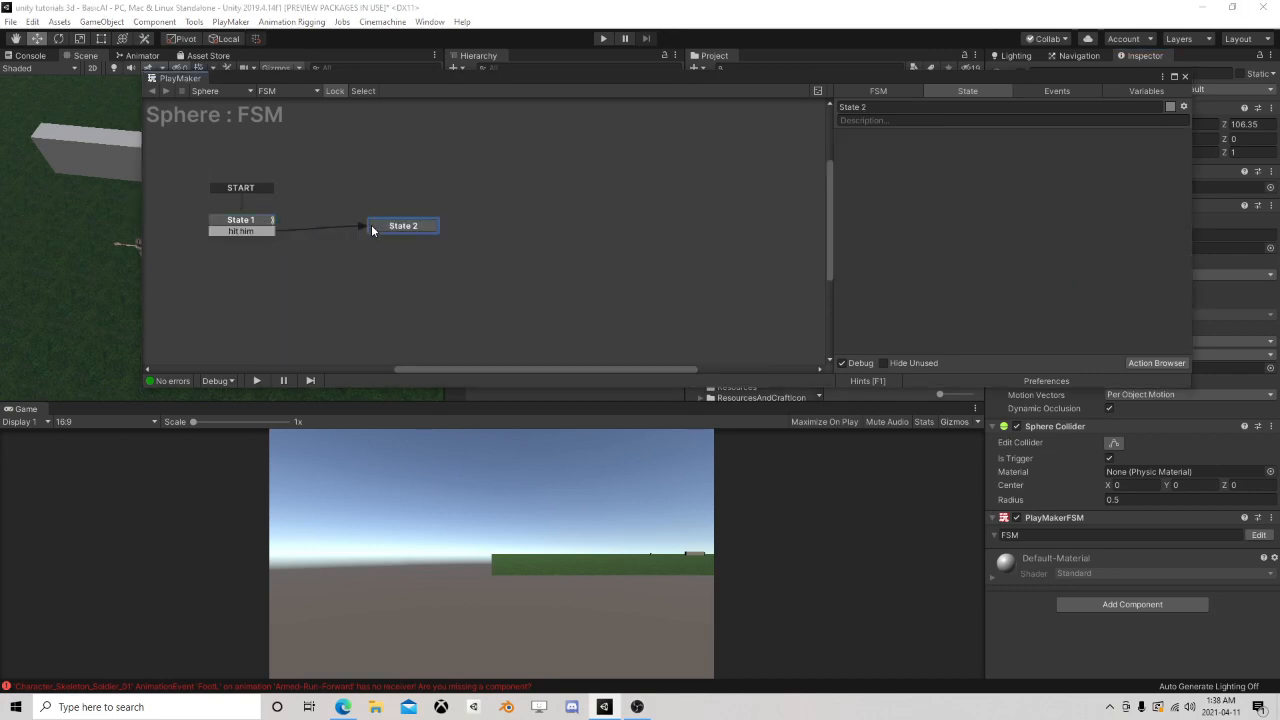
- Add Set Event Int Data and Send Event actions to State 2, and close the action browser
{"action": "left_click", "coordinate": [1157, 363]}
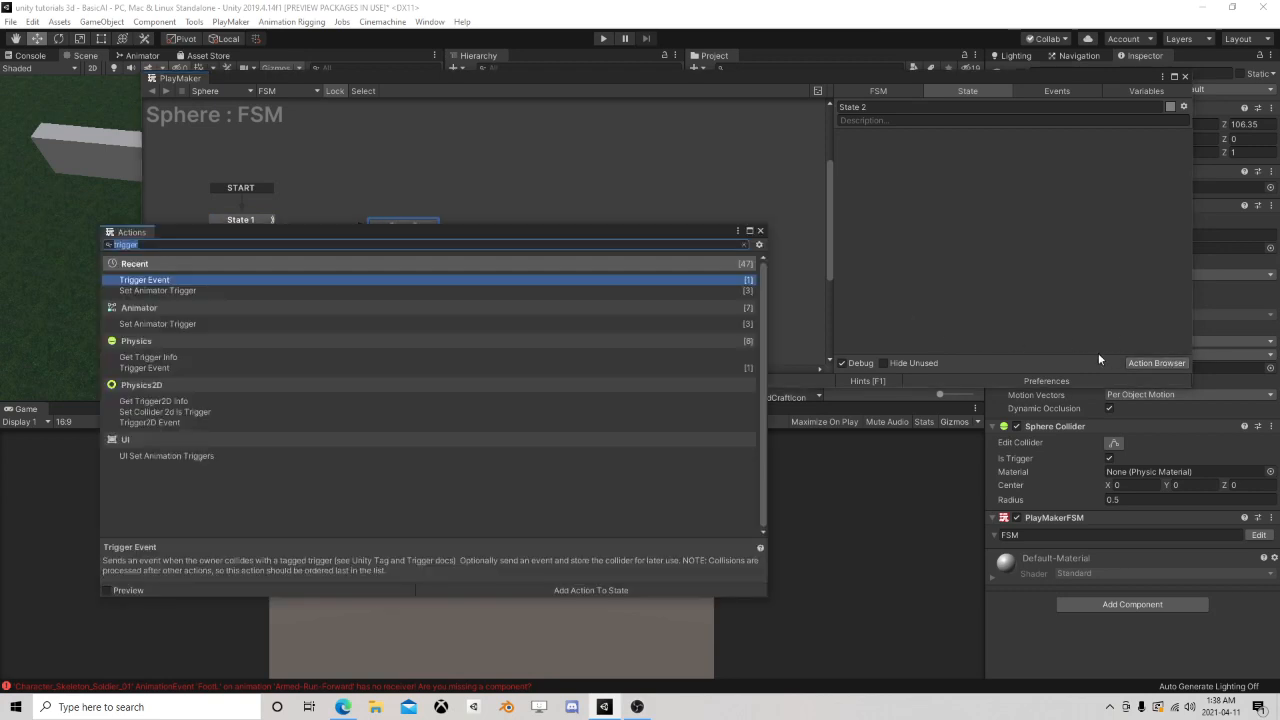
{"action": "type", "text": "set"}
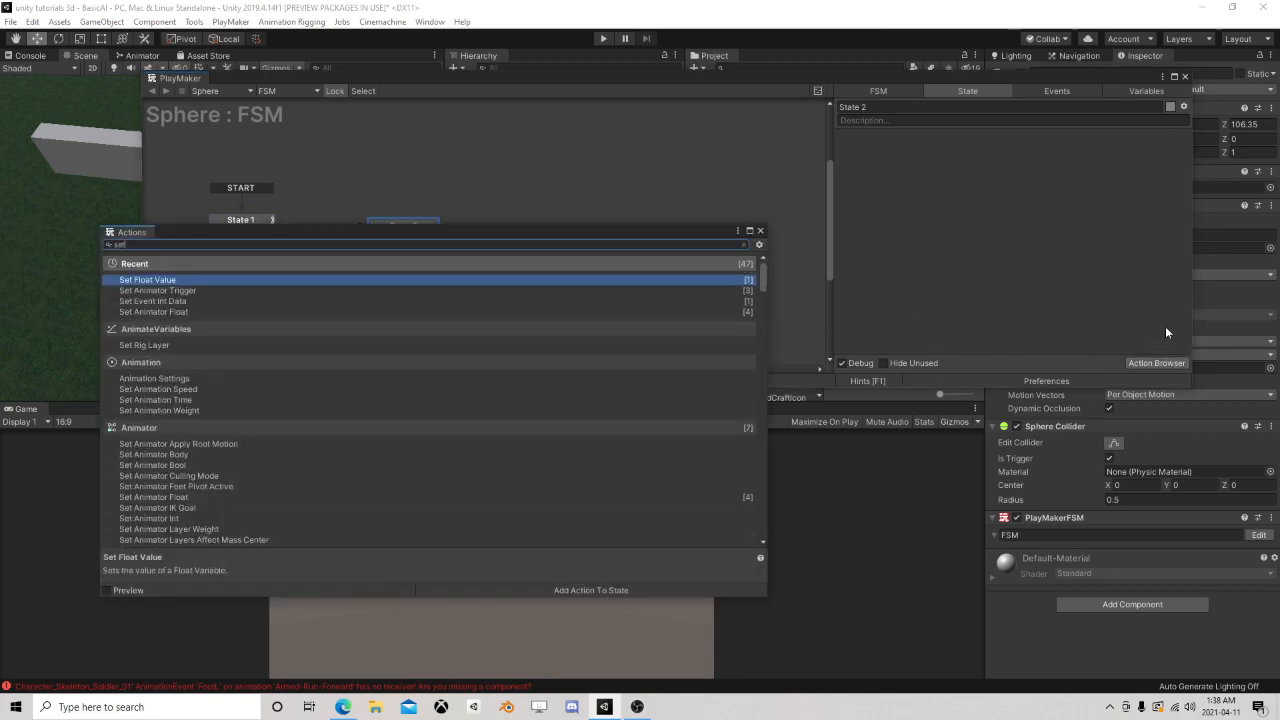
{"action": "double_click", "coordinate": [170, 302]}
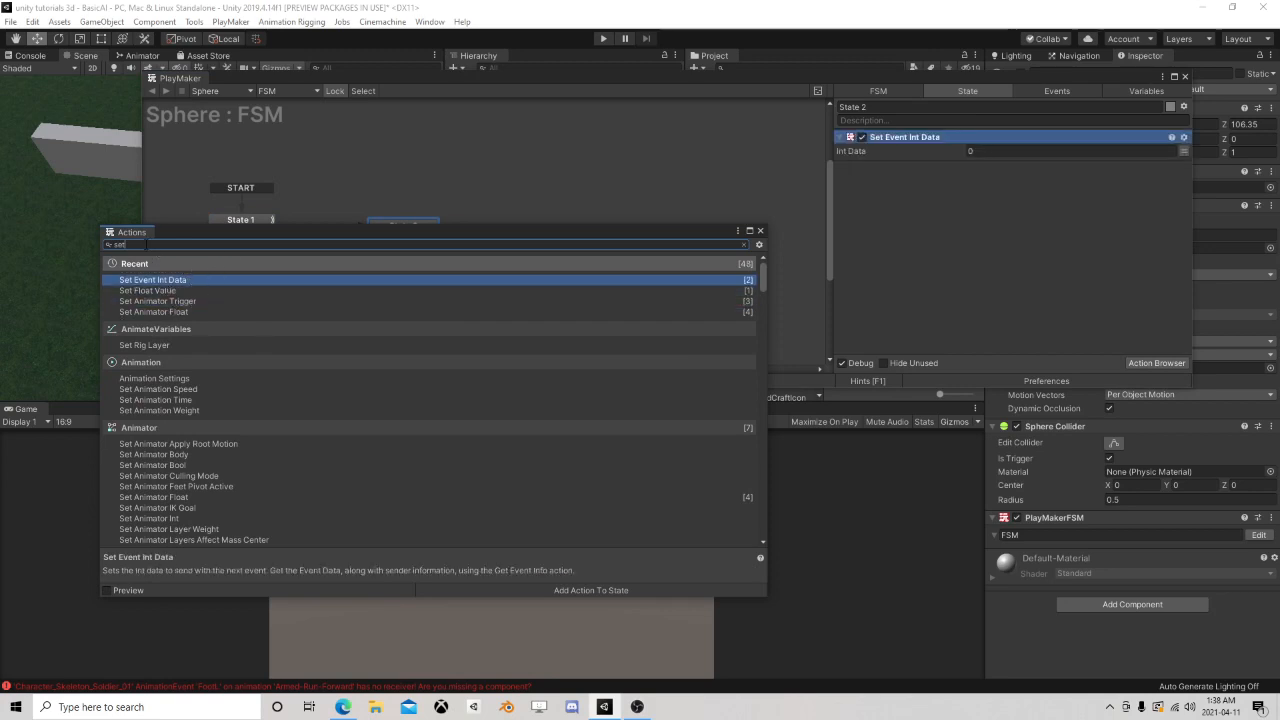
{"action": "key", "text": "BackSpace"}
{"action": "type", "text": "nd"}
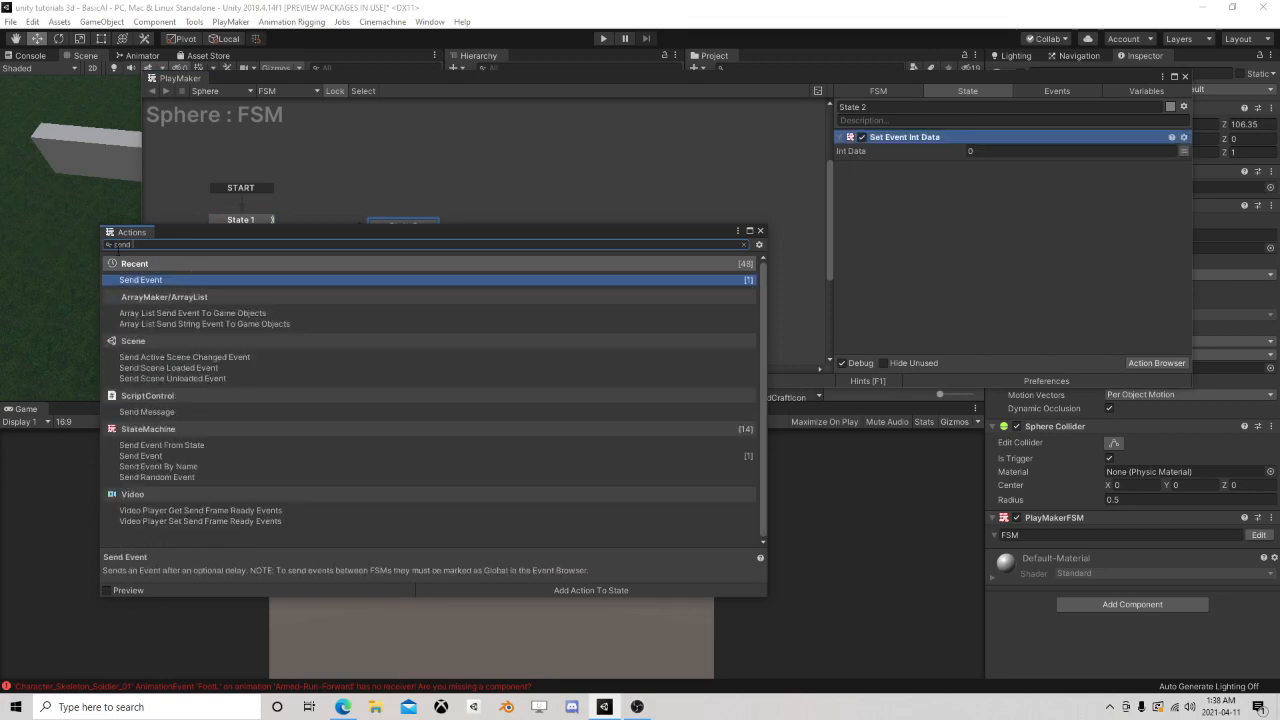
{"action": "double_click", "coordinate": [140, 280]}
{"action": "left_click", "coordinate": [760, 231]}
- Set the Send Event action's target to Game Object FSM with a specified game object
{"action": "left_click", "coordinate": [1000, 150]}
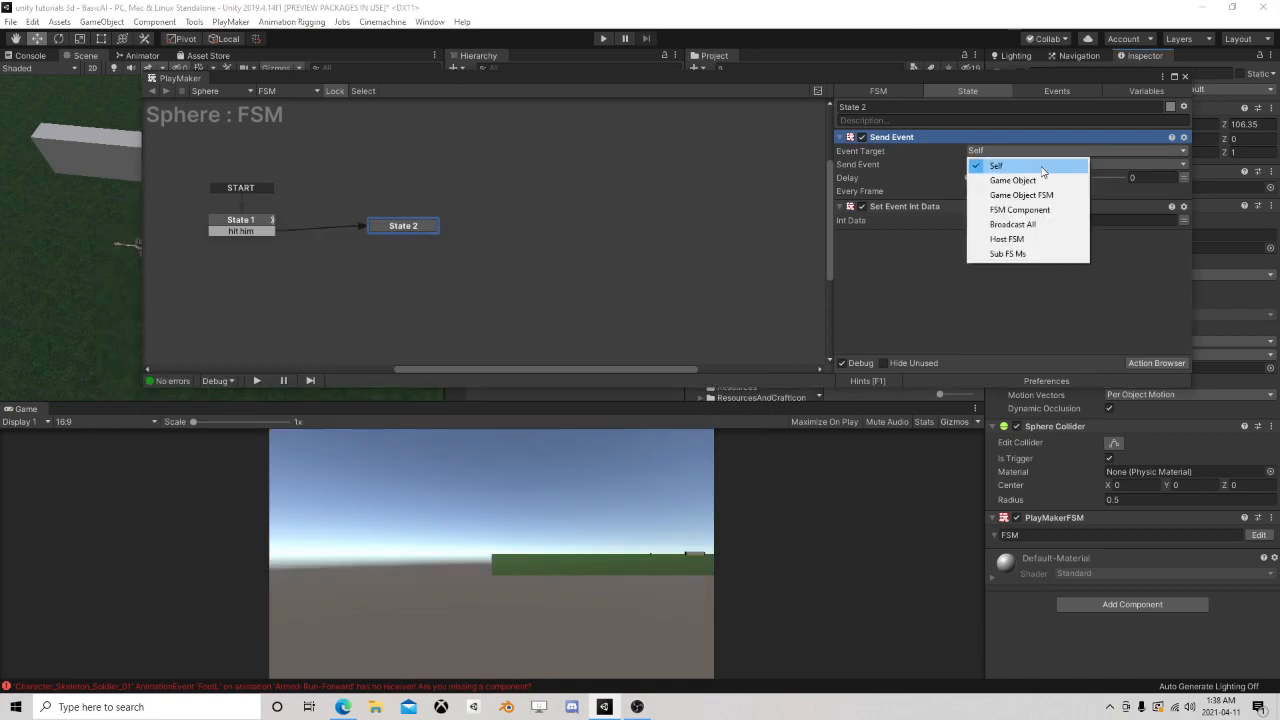
{"action": "left_click", "coordinate": [1003, 193]}
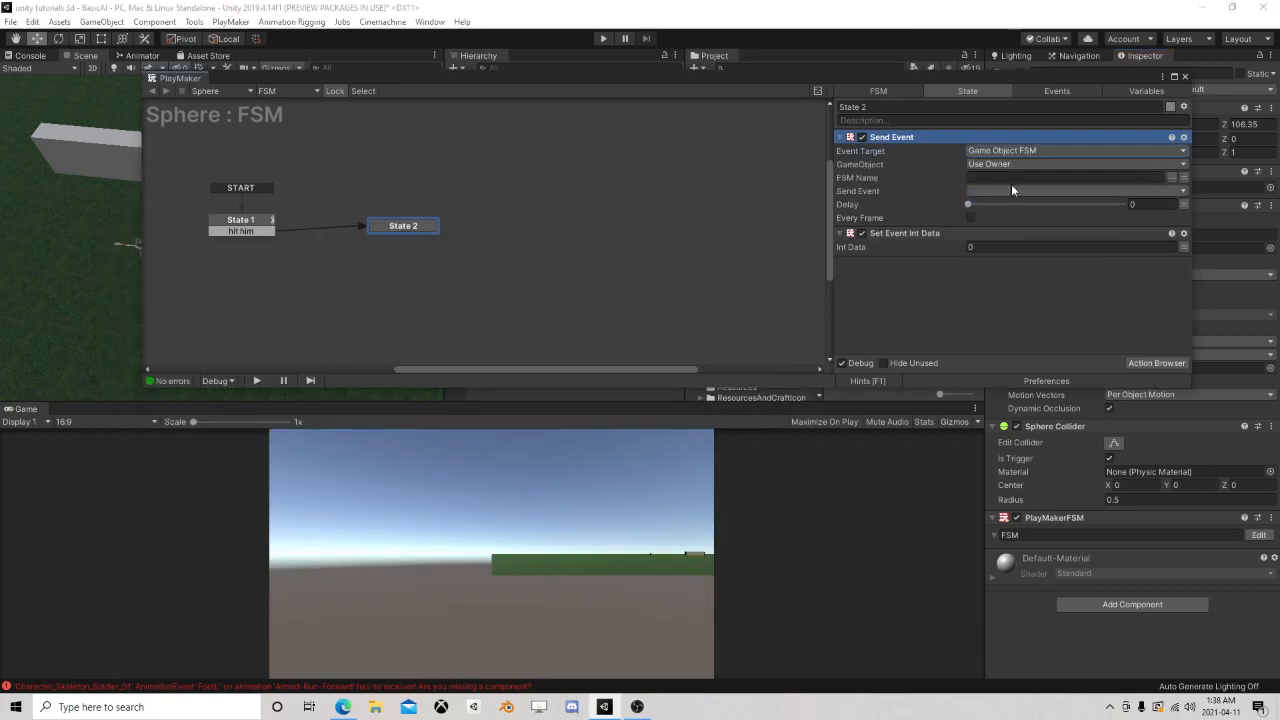
{"action": "left_click", "coordinate": [1077, 165]}
{"action": "left_click", "coordinate": [1025, 191]}
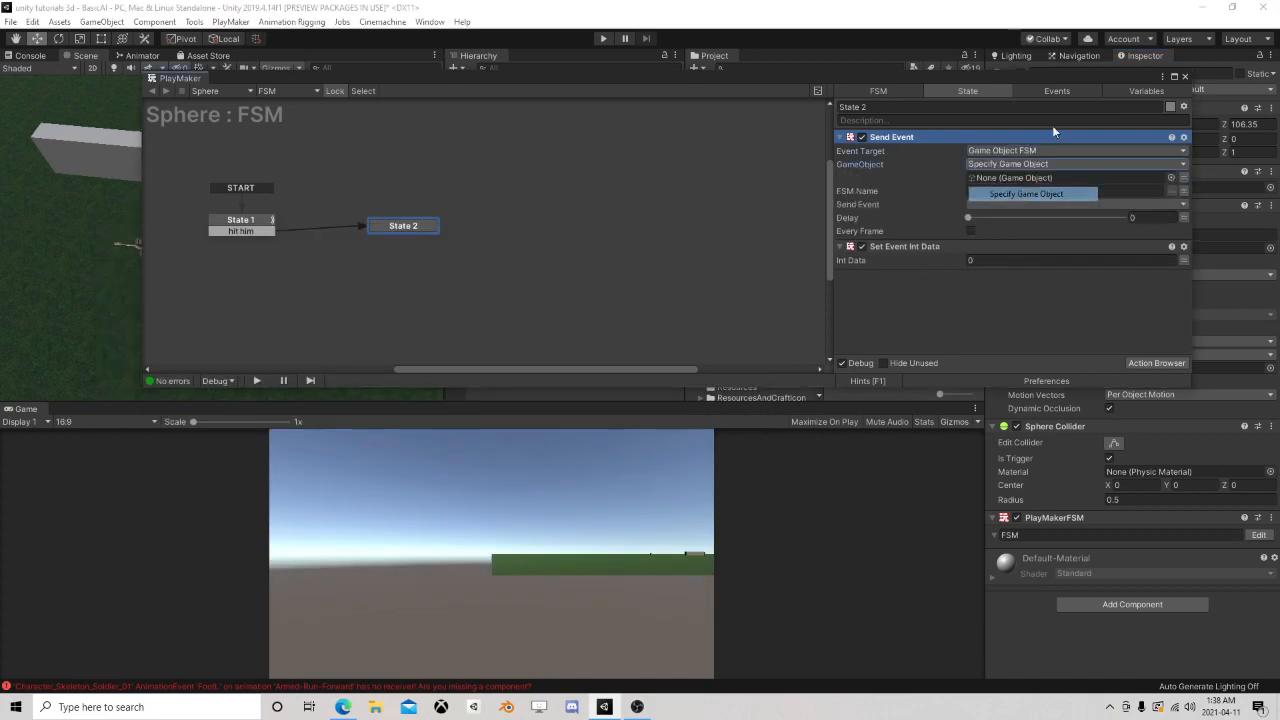
- Assign Character_Skeleton_Soldier_01 as the Send Event's game object, with FSM name Health and event Damage
{"action": "left_click_drag", "start_coordinate": [1012, 83], "coordinate": [271, 115]}
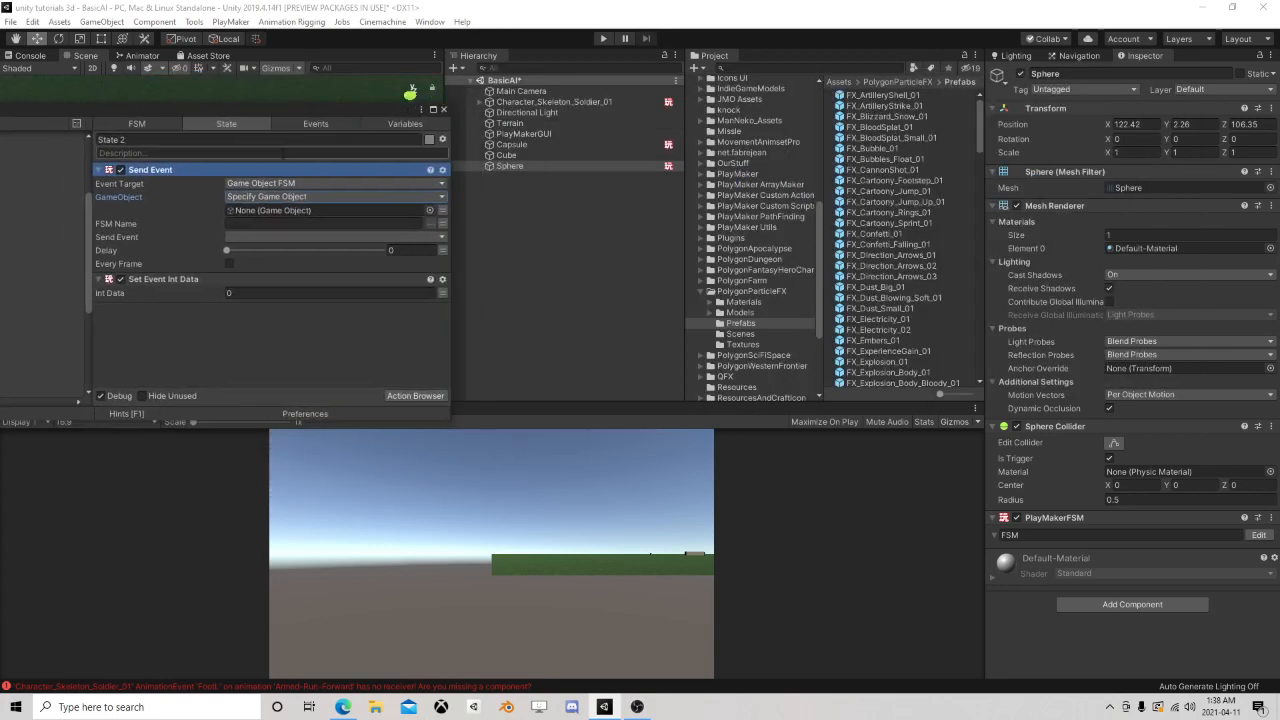
{"action": "left_click_drag", "start_coordinate": [530, 102], "coordinate": [283, 215]}
{"action": "left_click", "coordinate": [426, 224]}
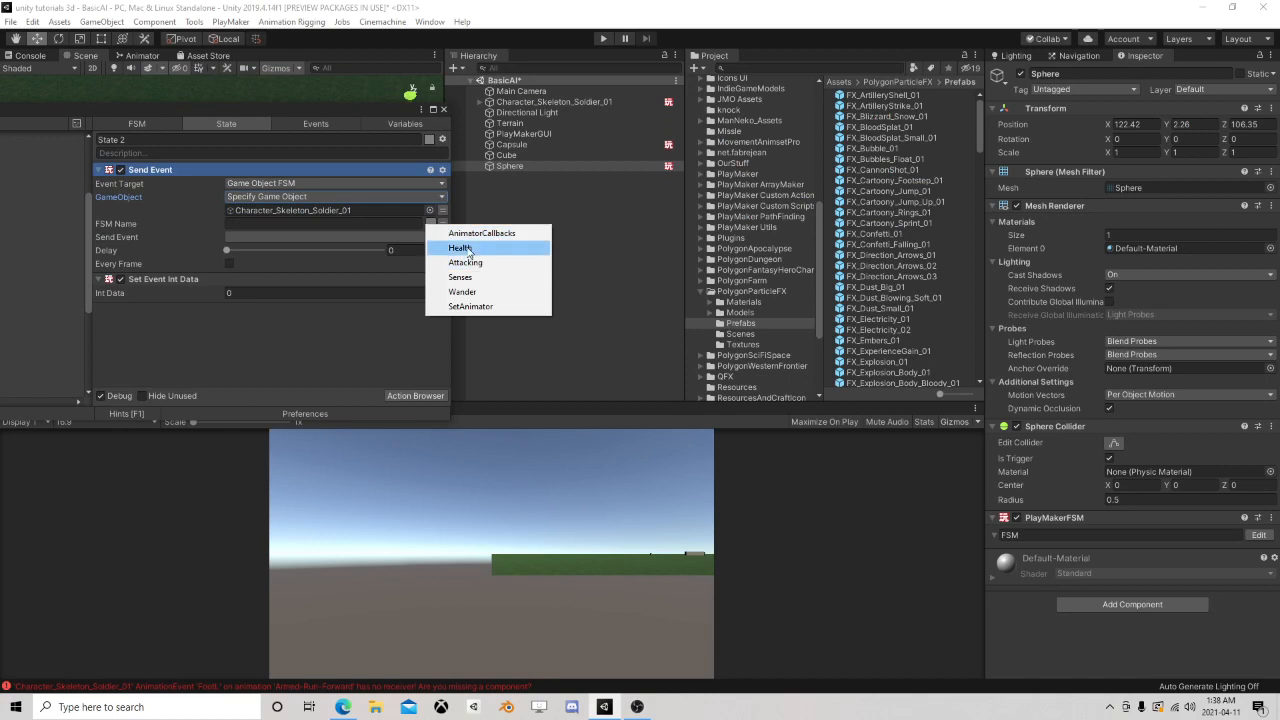
{"action": "left_click", "coordinate": [460, 248]}
{"action": "left_click", "coordinate": [372, 236]}
{"action": "left_click", "coordinate": [262, 266]}
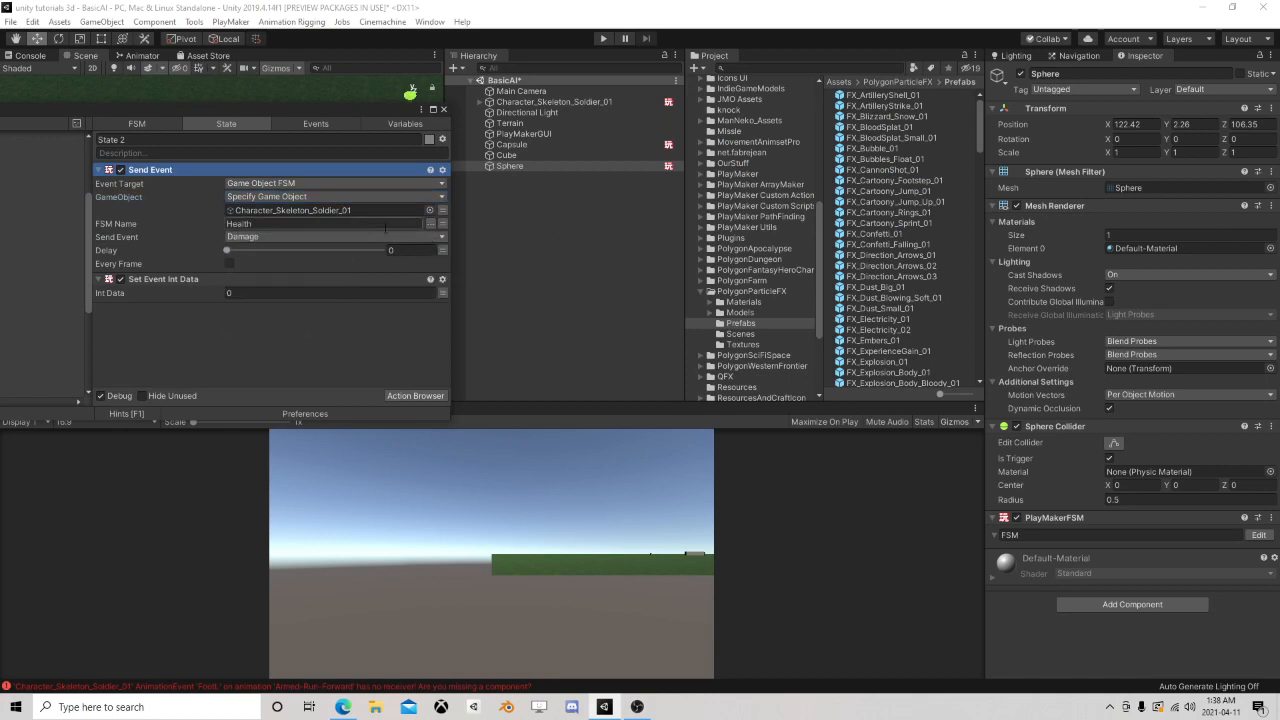
- Use the HitObj variable as the Send Event's game object, and place Set Event Int Data with value 3 above it
{"action": "left_click", "coordinate": [443, 210]}
{"action": "left_click", "coordinate": [370, 211]}
{"action": "left_click", "coordinate": [300, 238]}
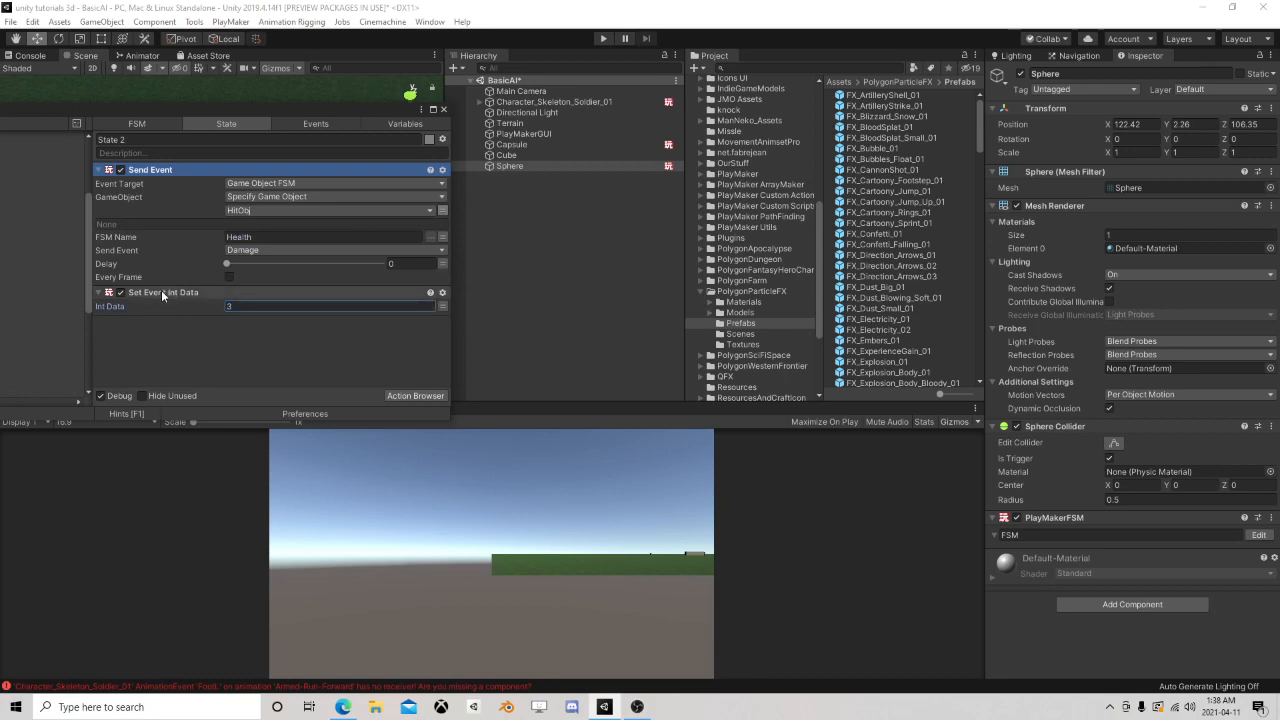
{"action": "left_click_drag", "start_coordinate": [161, 291], "coordinate": [180, 176]}
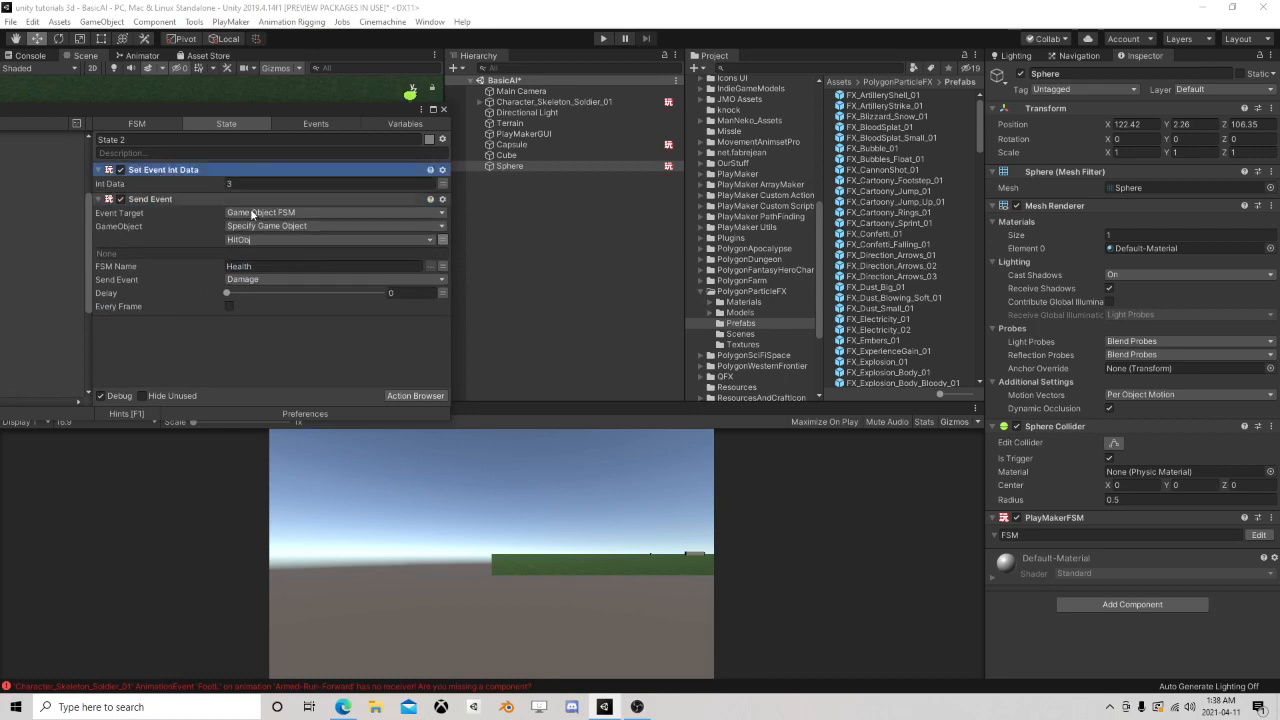
- Add a FINISHED transition to State 2, link it back to State 1, and close the FSM editor
{"action": "left_click_drag", "start_coordinate": [288, 109], "coordinate": [1032, 128]}
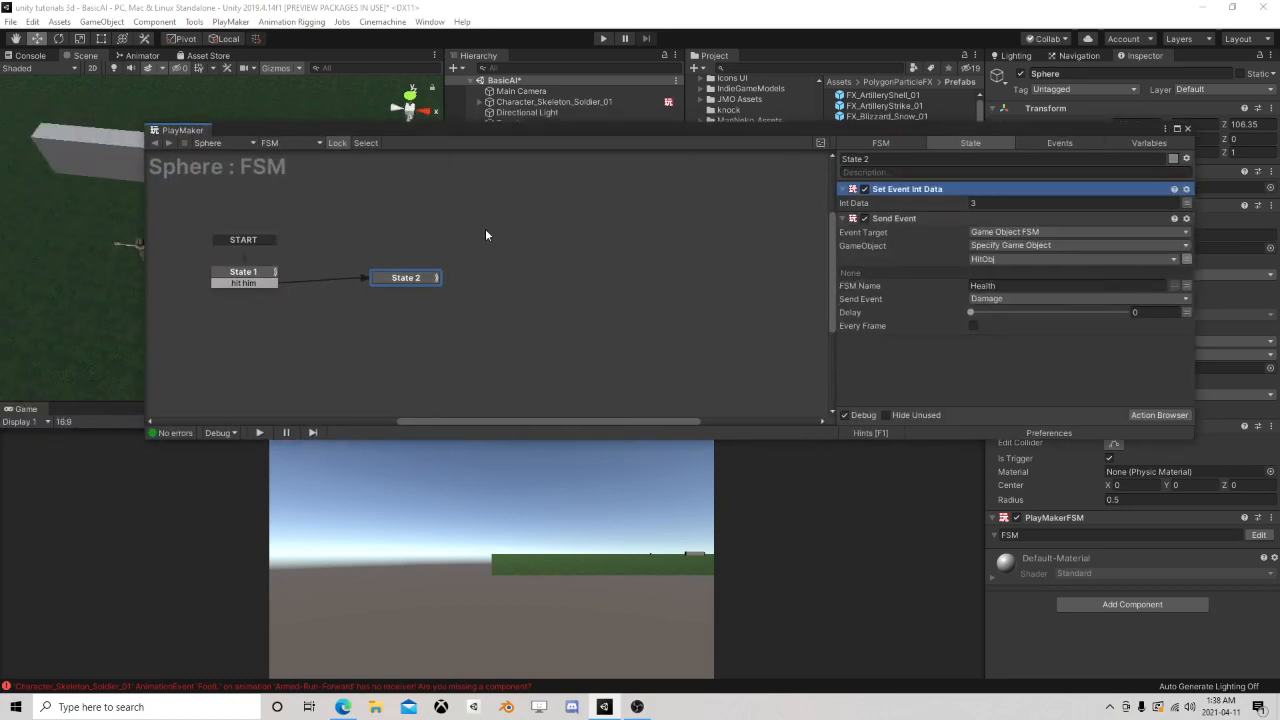
{"action": "right_click", "coordinate": [390, 282]}
{"action": "left_click", "coordinate": [585, 312]}
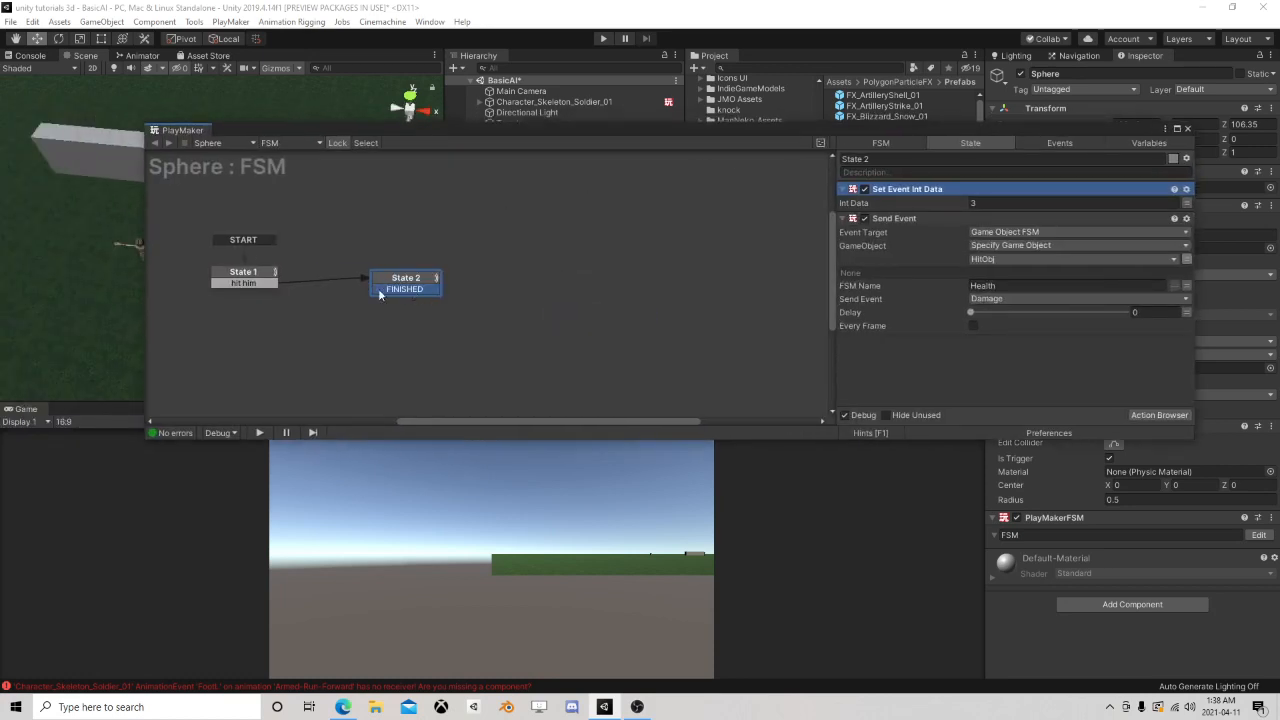
{"action": "left_click_drag", "start_coordinate": [379, 294], "coordinate": [245, 274]}
{"action": "left_click", "coordinate": [1187, 128]}
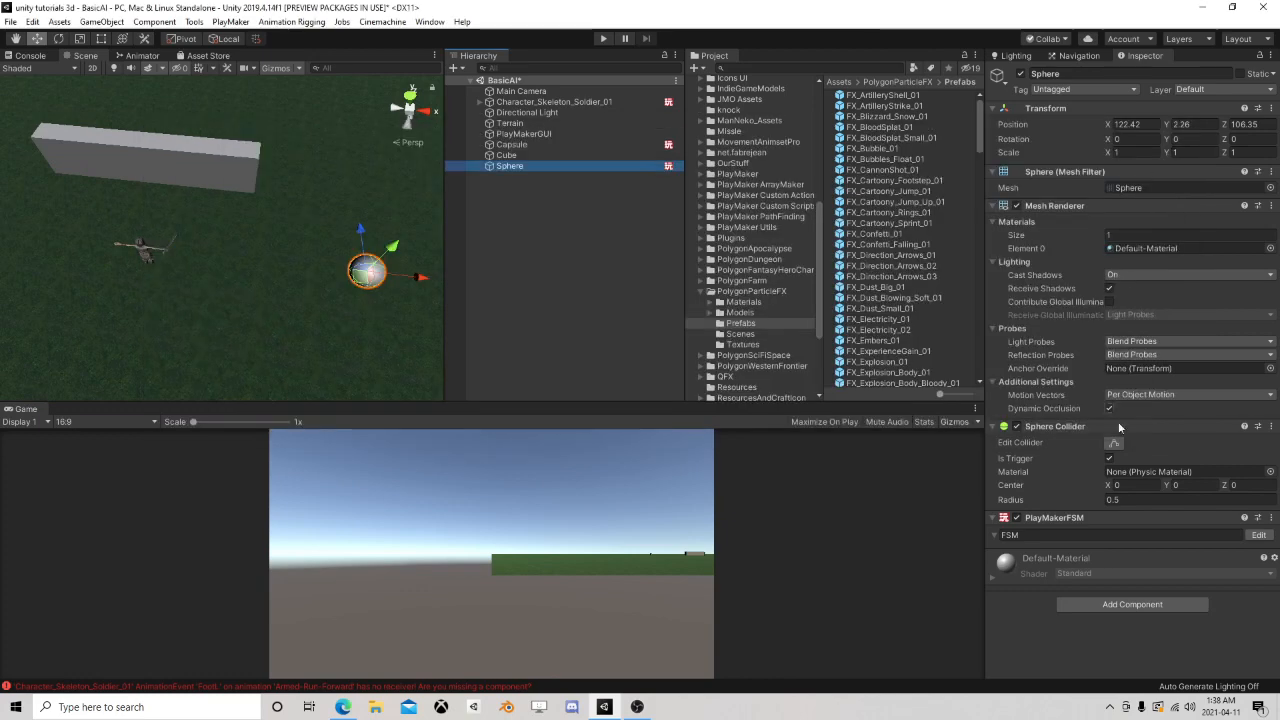
- Expose the Health variable of Character_Skeleton_Soldier_01's Health FSM as an input, and close the editor
{"action": "left_click", "coordinate": [554, 102]}
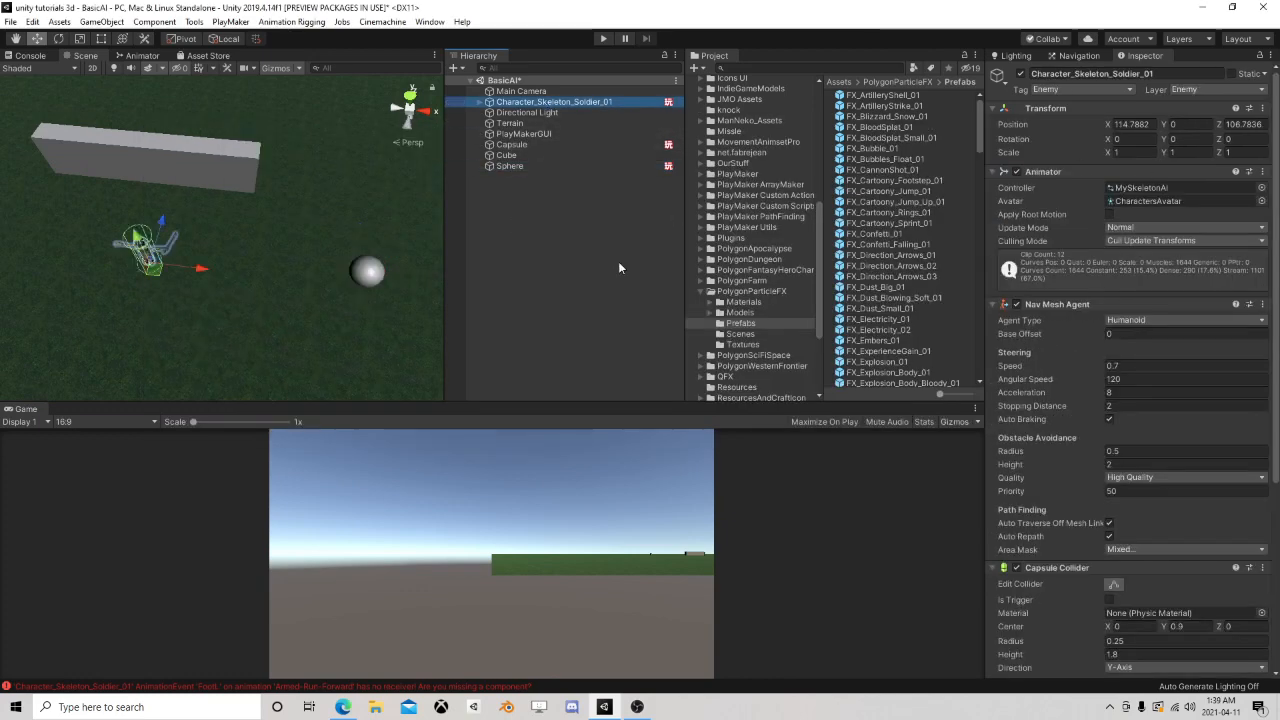
{"action": "scroll", "coordinate": [745, 260], "scroll_direction": "down", "scroll_amount": 2}
{"action": "scroll", "coordinate": [1130, 535], "scroll_direction": "down", "scroll_amount": 3}
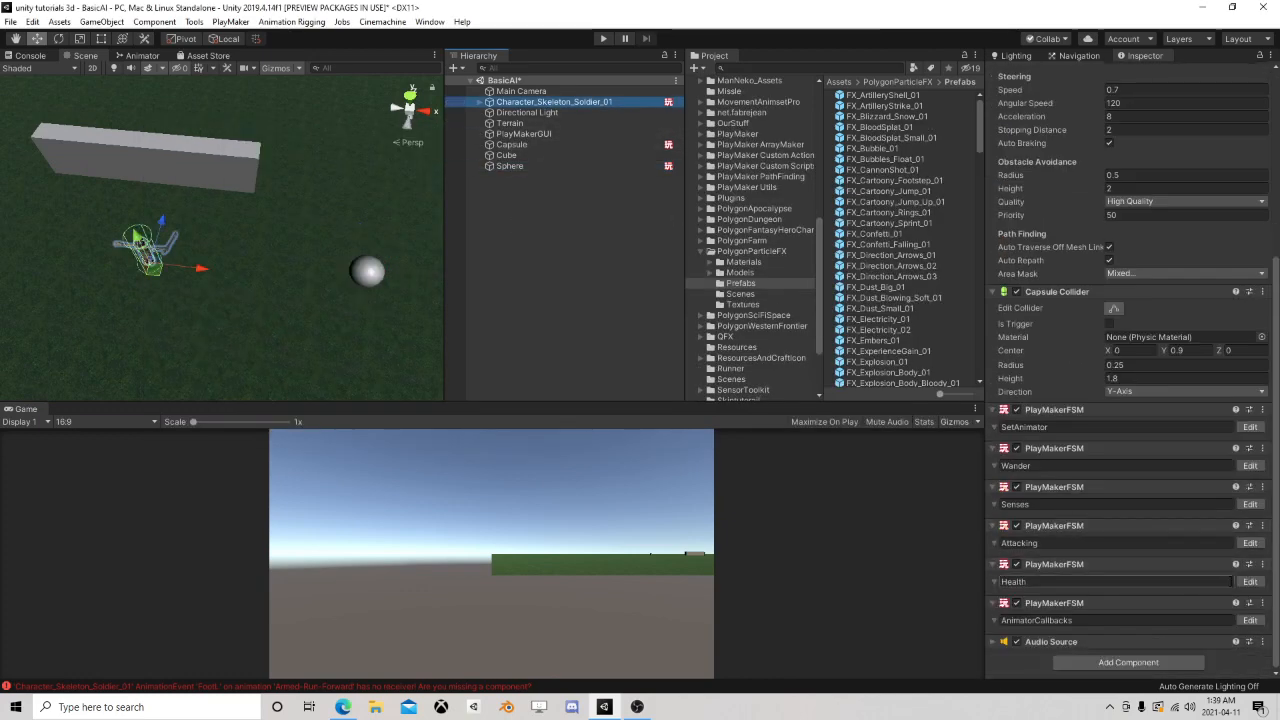
{"action": "left_click", "coordinate": [1250, 582]}
{"action": "left_click", "coordinate": [1149, 142]}
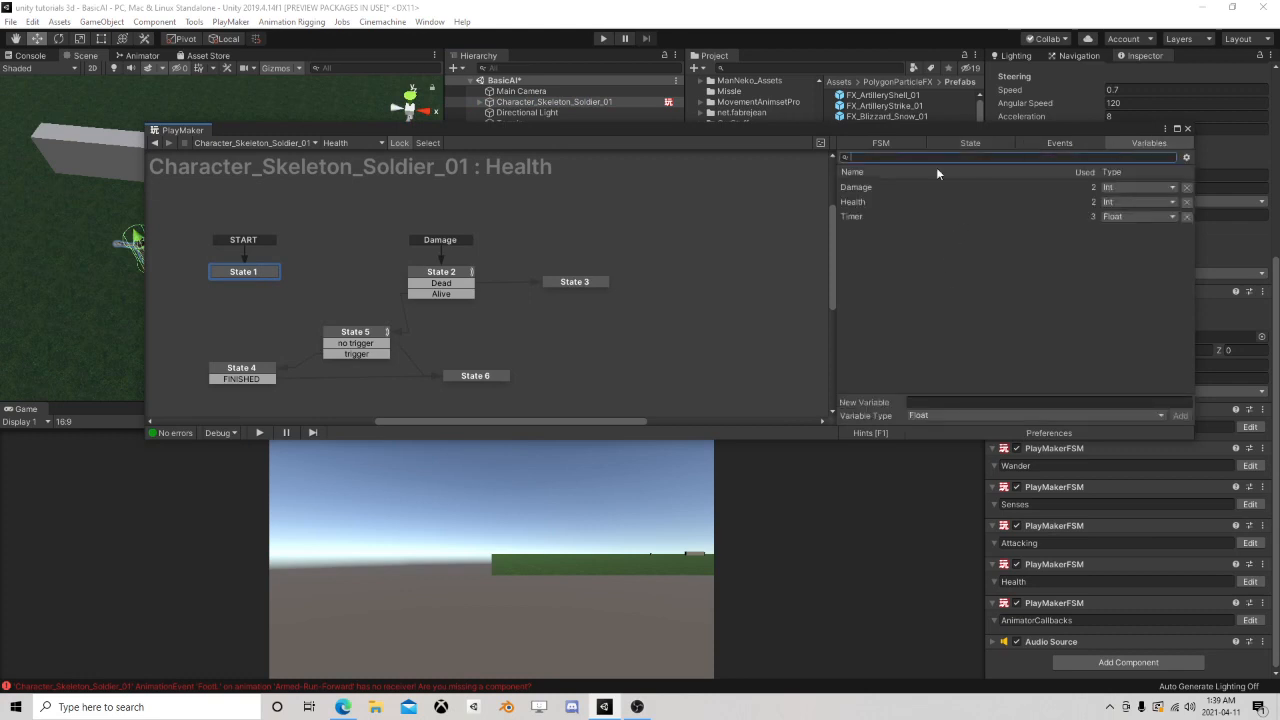
{"action": "left_click", "coordinate": [859, 203]}
{"action": "left_click", "coordinate": [910, 402]}
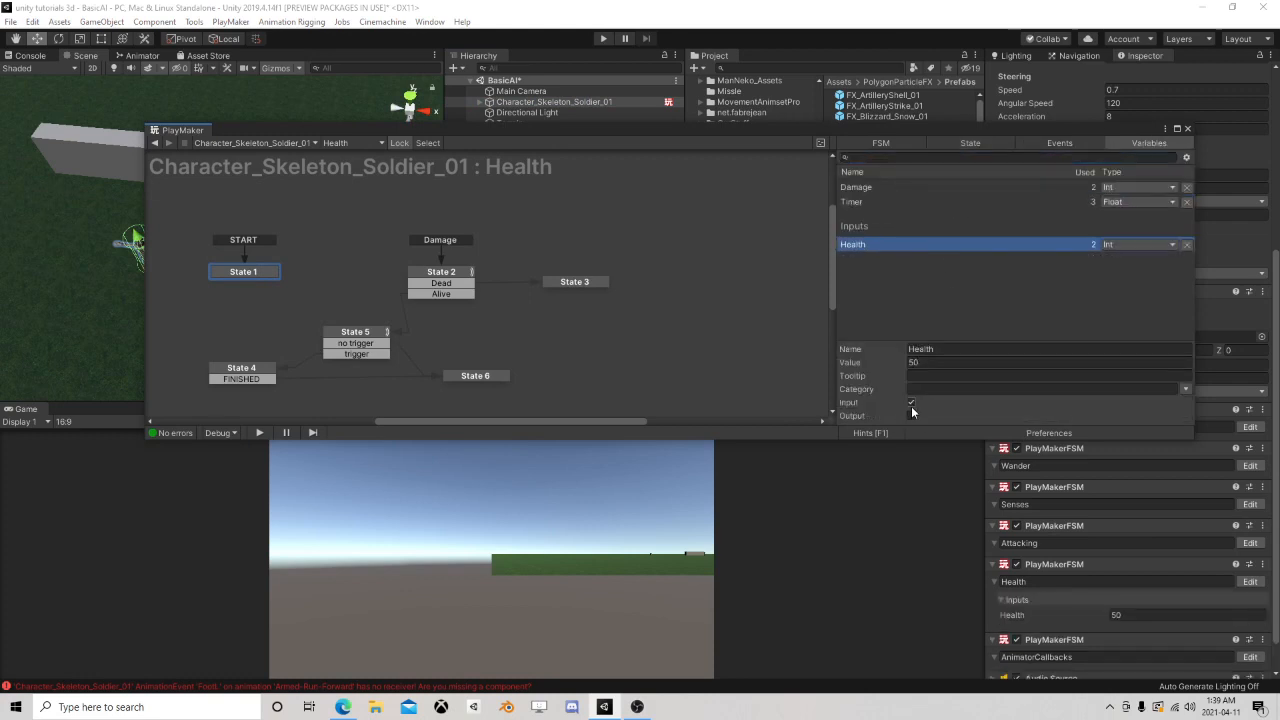
{"action": "left_click", "coordinate": [1187, 128]}
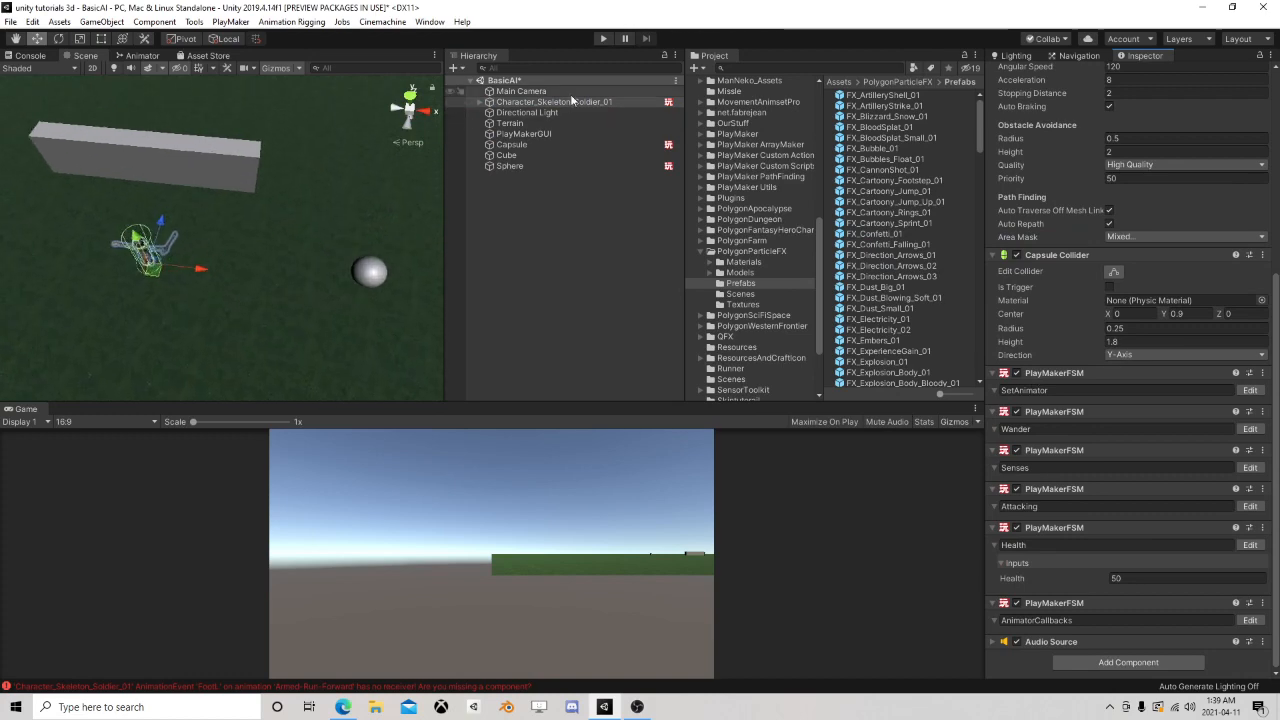
- Test the Sphere in play mode by moving it across the scene toward the skeleton, and stop playing
{"action": "left_click", "coordinate": [521, 165]}
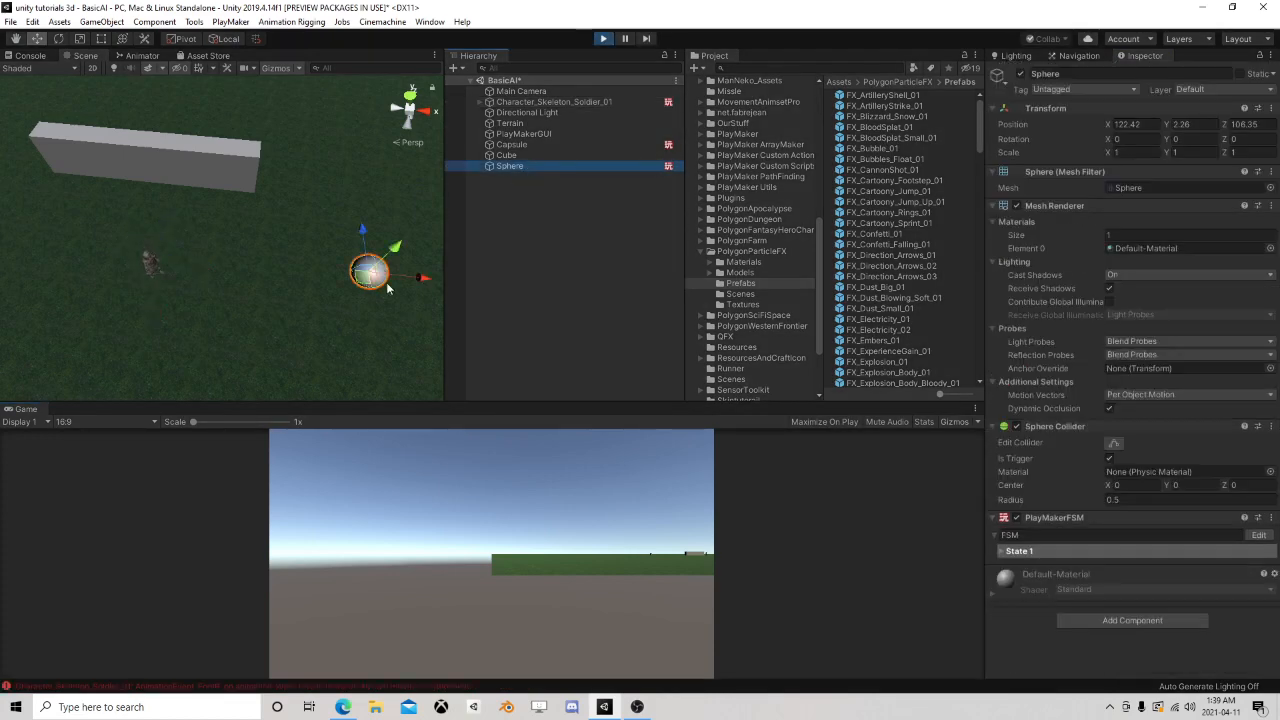
{"action": "left_click_drag", "start_coordinate": [369, 274], "coordinate": [326, 331]}
{"action": "left_click", "coordinate": [602, 39]}
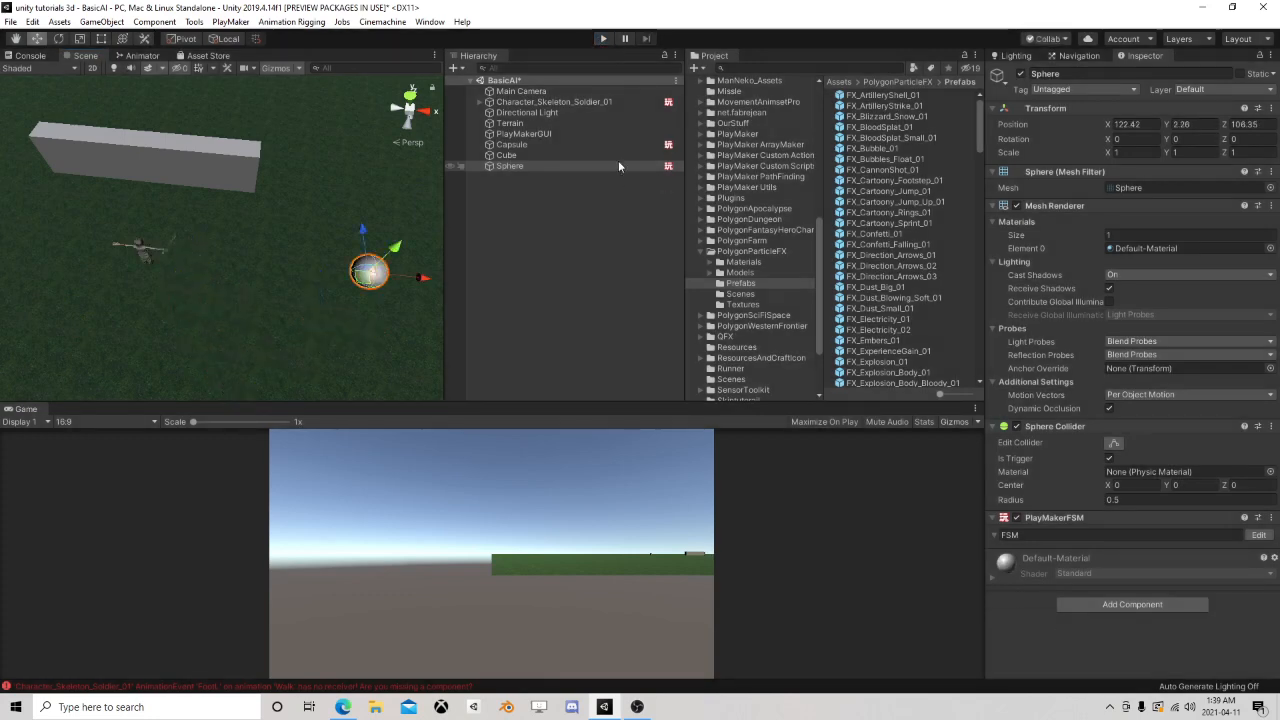
- Add a Rigidbody to the Sphere with Use Gravity off and Is Kinematic on
{"action": "left_click", "coordinate": [520, 168]}
{"action": "left_click", "coordinate": [1150, 605]}
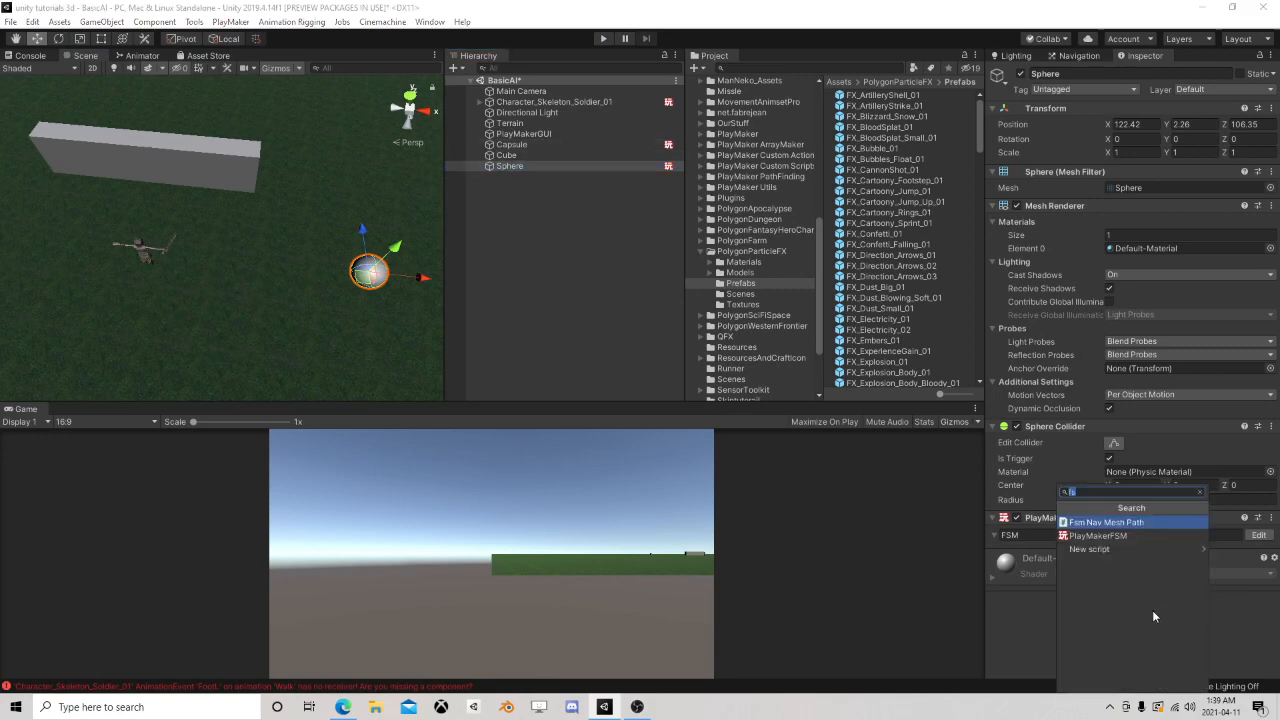
{"action": "type", "text": "ri"}
{"action": "left_click", "coordinate": [1090, 565]}
{"action": "scroll", "coordinate": [1135, 553], "scroll_direction": "down", "scroll_amount": 4}
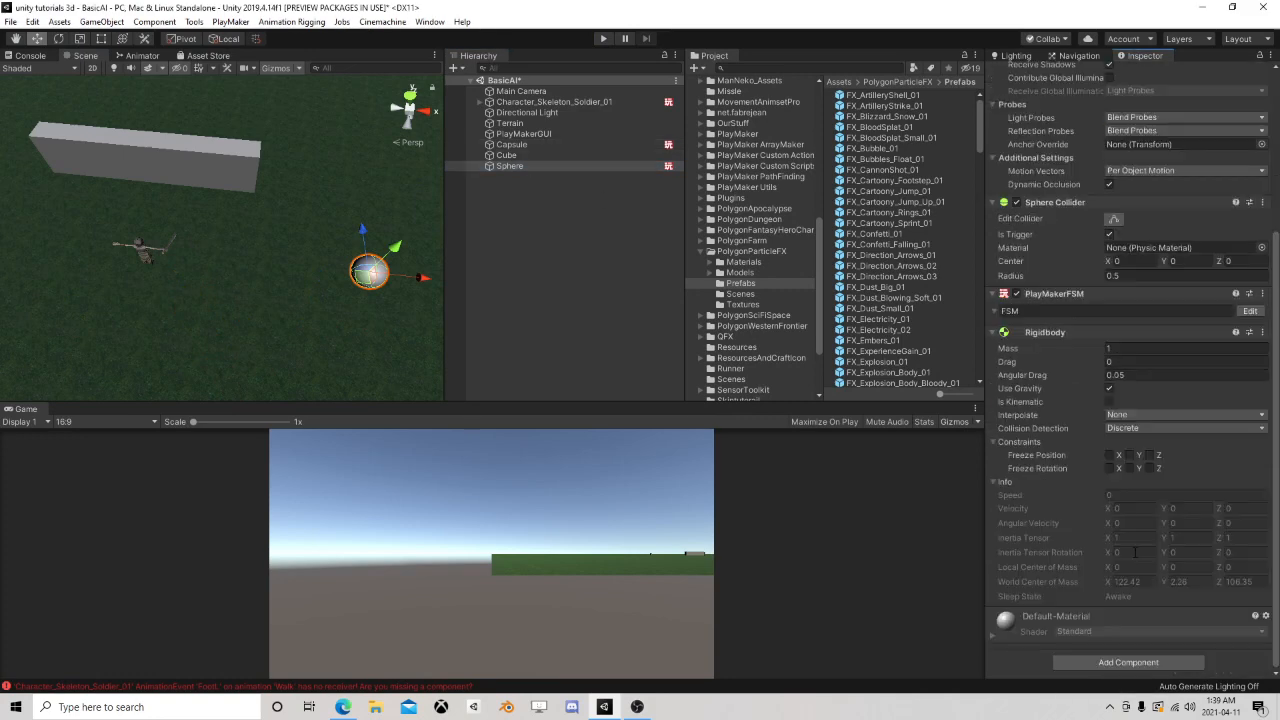
{"action": "left_click", "coordinate": [1109, 389]}
- Run the scene and move the Sphere against the walking skeleton to test the damage trigger
{"action": "left_click", "coordinate": [600, 39]}
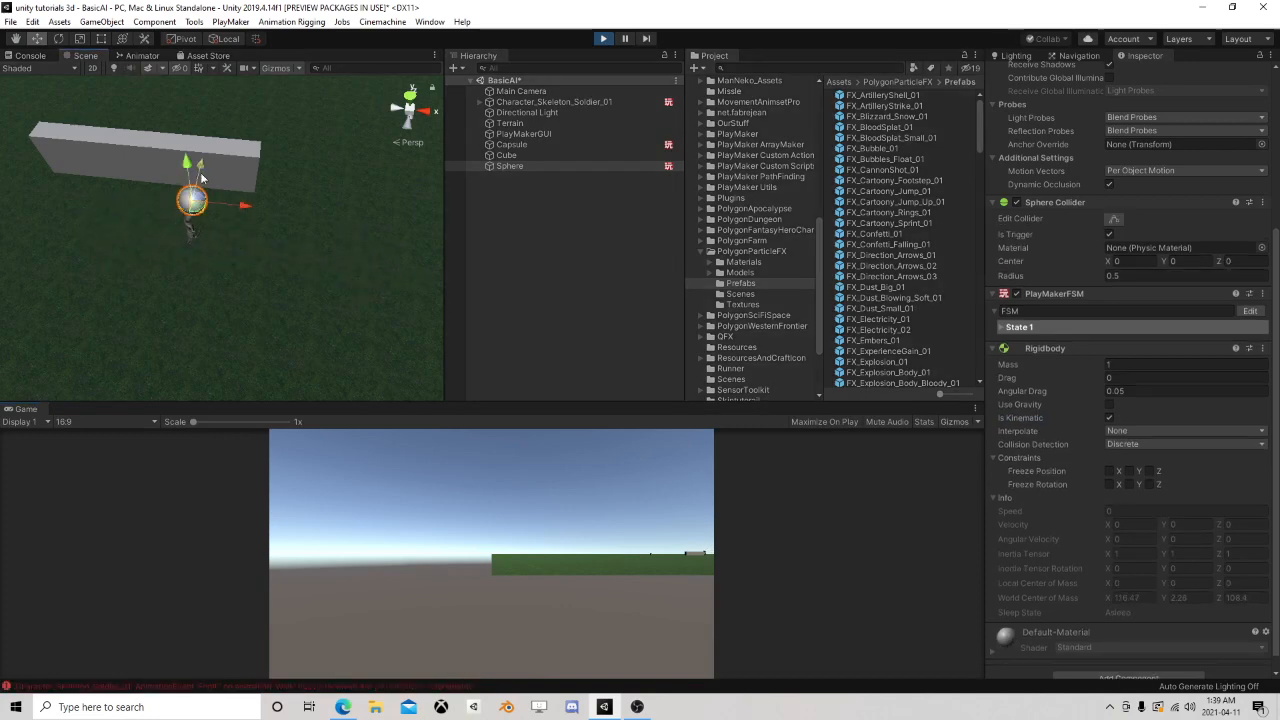
{"action": "left_click_drag", "start_coordinate": [184, 166], "coordinate": [188, 184]}
{"action": "left_click_drag", "start_coordinate": [201, 229], "coordinate": [380, 187]}
{"action": "scroll", "coordinate": [325, 270], "scroll_direction": "up", "scroll_amount": 5}
{"action": "middle_click_drag", "start_coordinate": [380, 187], "coordinate": [161, 278]}
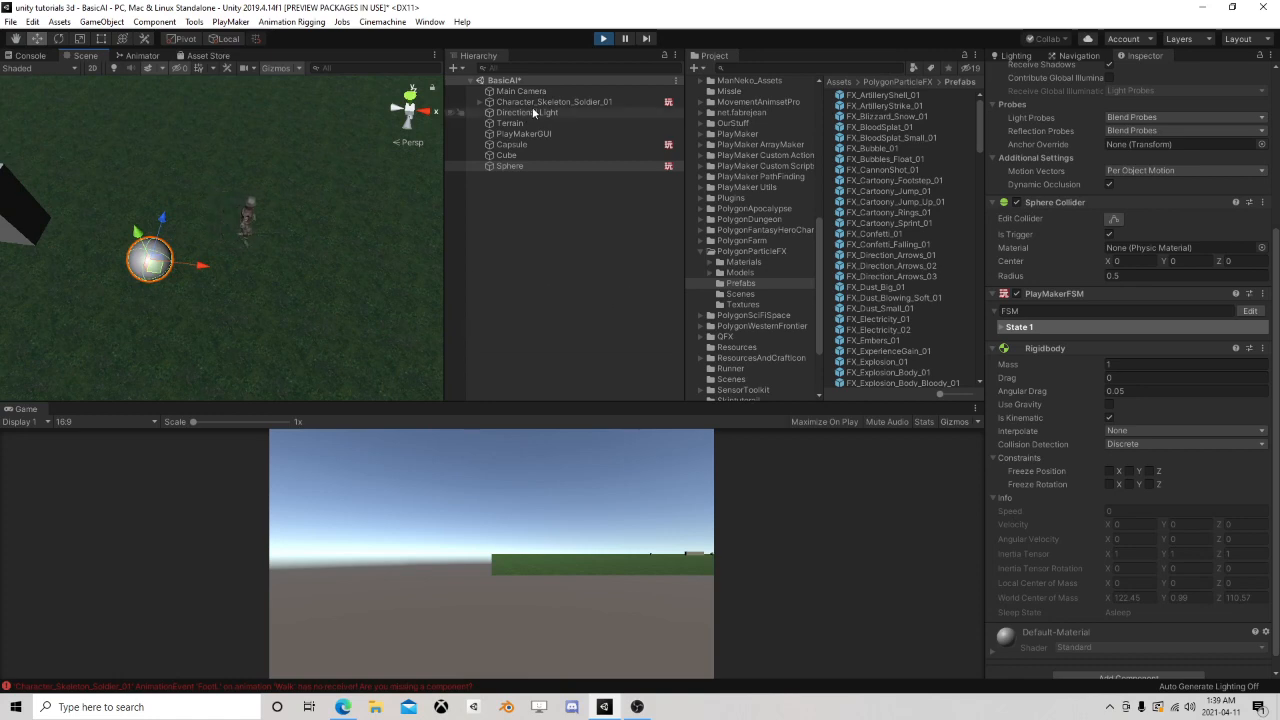
- Check the skeleton's Health input during play, move the Sphere once more, and stop playing
{"action": "left_click", "coordinate": [534, 102]}
{"action": "scroll", "coordinate": [1127, 440], "scroll_direction": "down", "scroll_amount": 5}
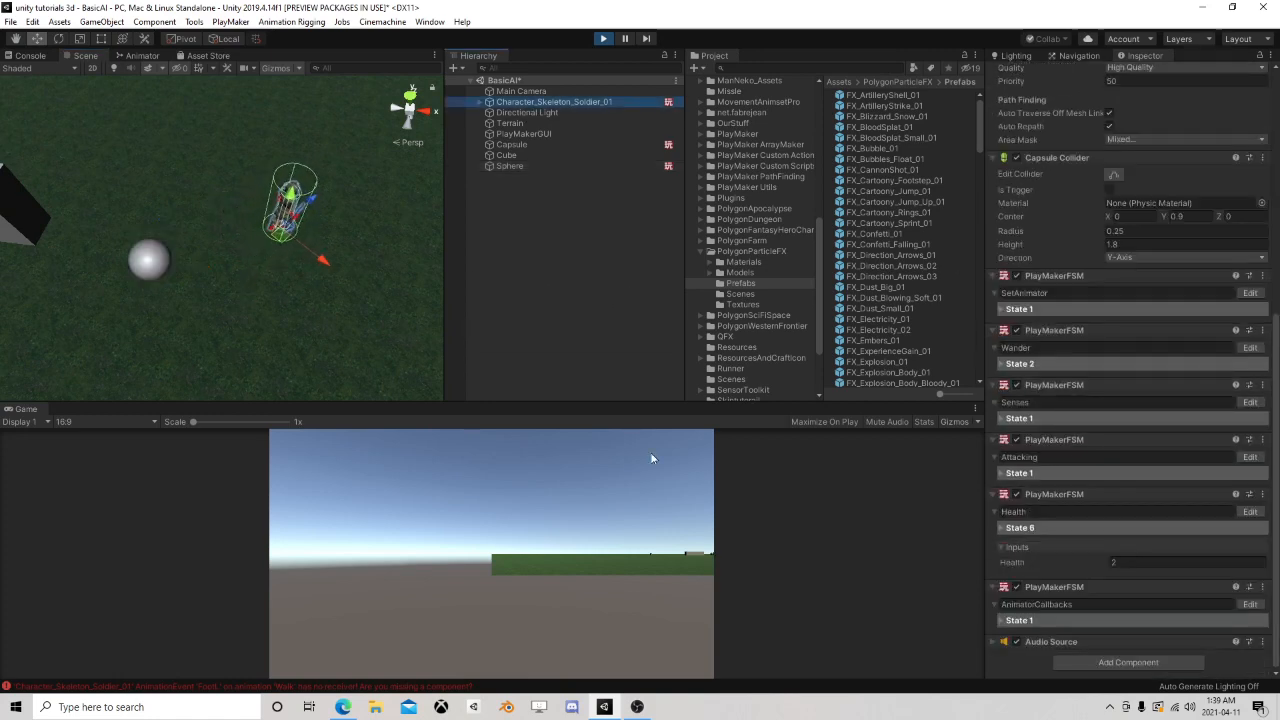
{"action": "left_click", "coordinate": [156, 265]}
{"action": "left_click_drag", "start_coordinate": [156, 265], "coordinate": [218, 312]}
{"action": "left_click", "coordinate": [603, 38]}
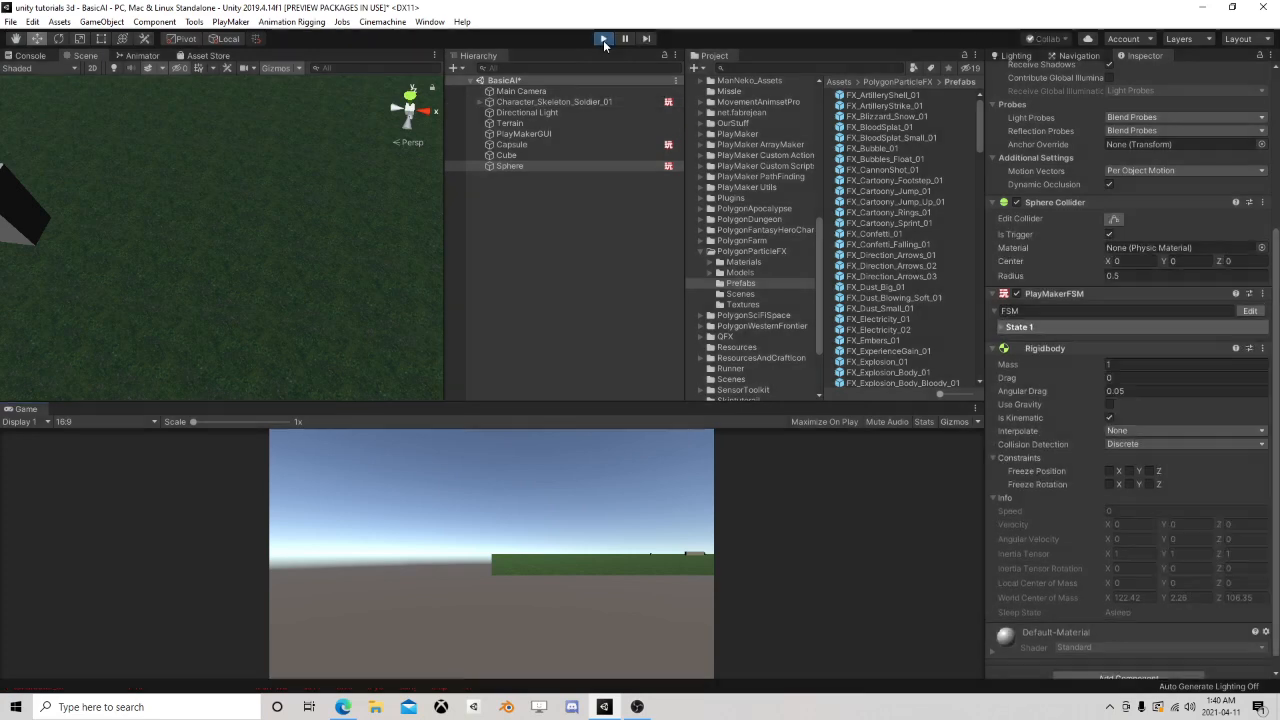
- Set the Timer variable in the skeleton's Health FSM to 6, review States 6 and 5, and close the editor
{"action": "left_click", "coordinate": [562, 101]}
{"action": "scroll", "coordinate": [1136, 436], "scroll_direction": "down", "scroll_amount": 3}
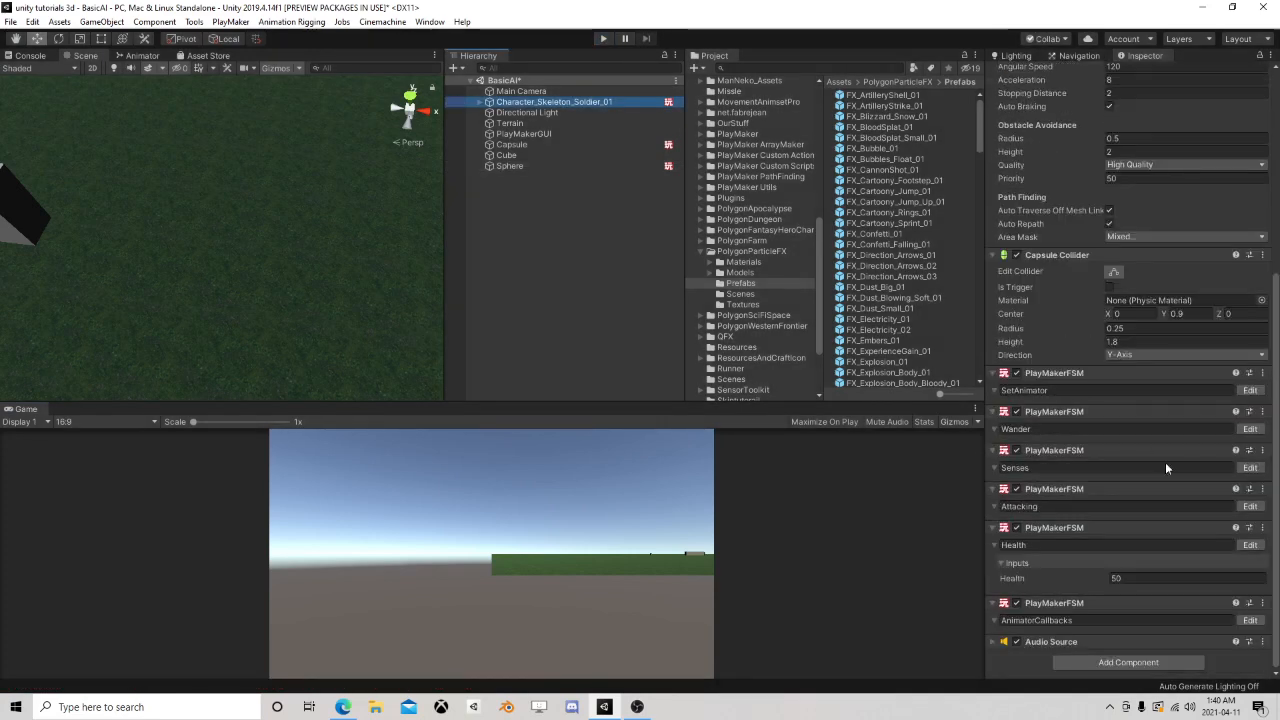
{"action": "left_click", "coordinate": [1249, 545]}
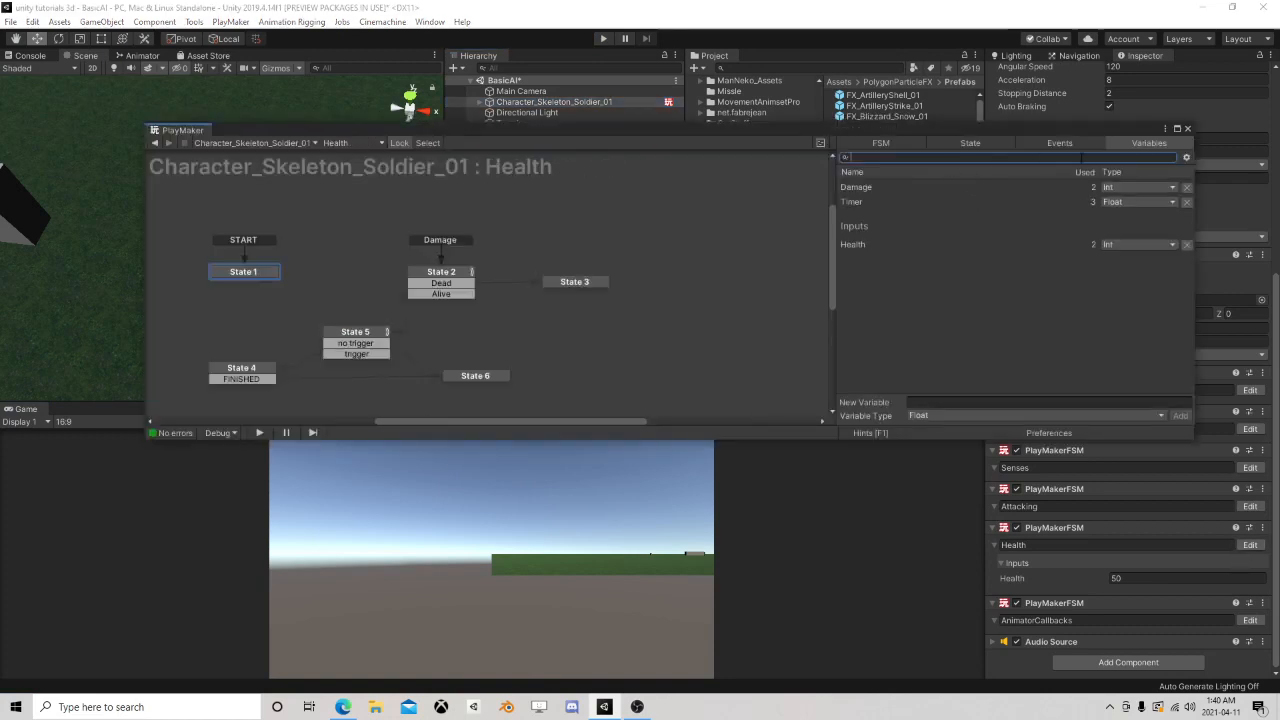
{"action": "left_click", "coordinate": [860, 203]}
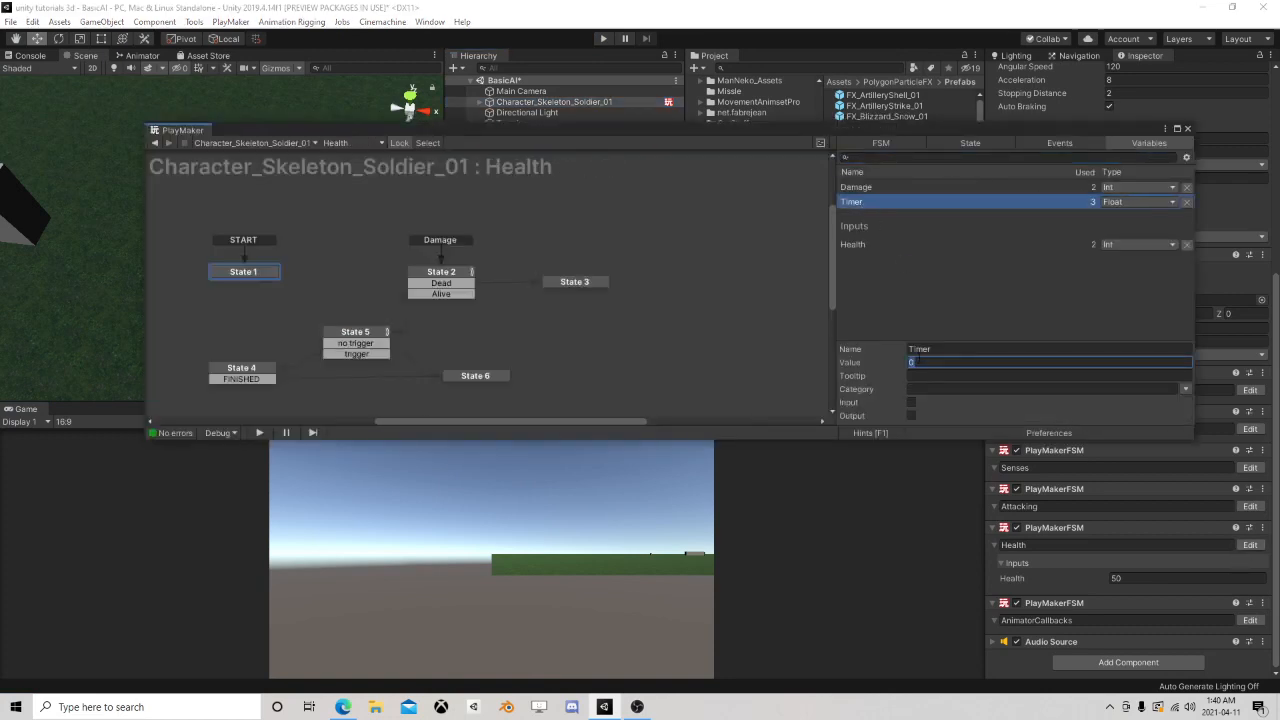
{"action": "type", "text": "5"}
{"action": "left_click", "coordinate": [475, 377]}
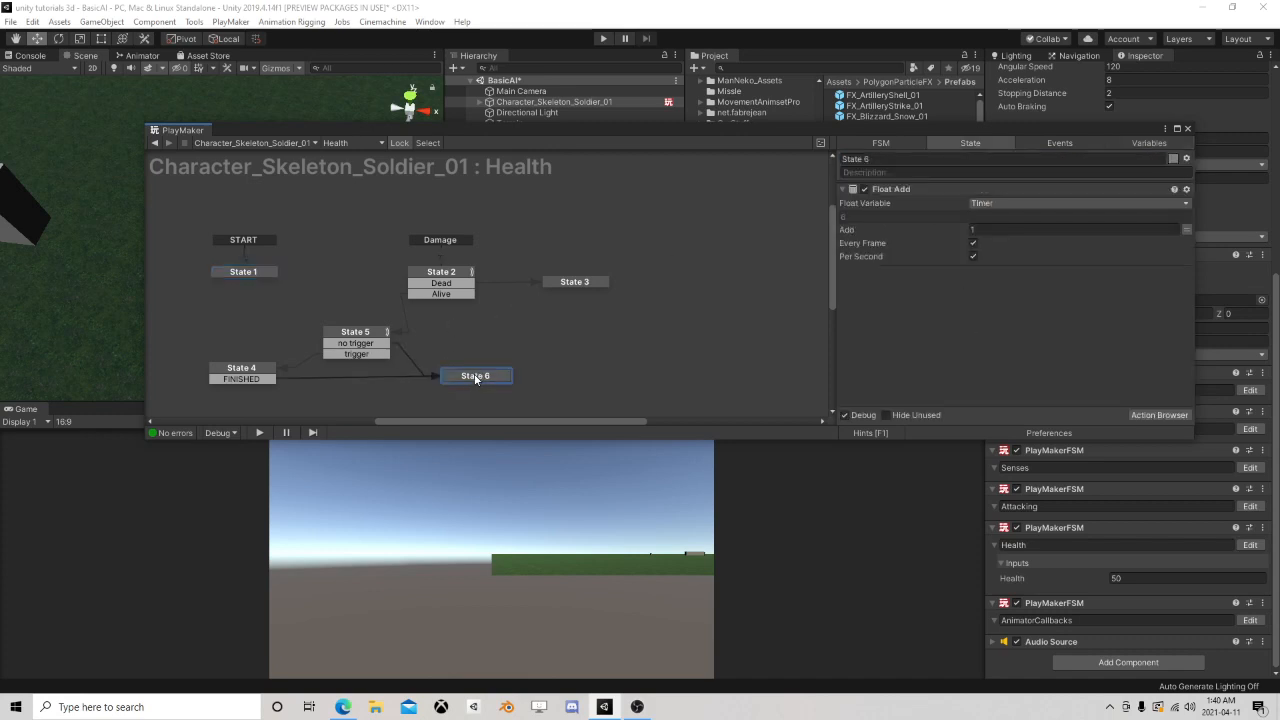
{"action": "left_click", "coordinate": [356, 333]}
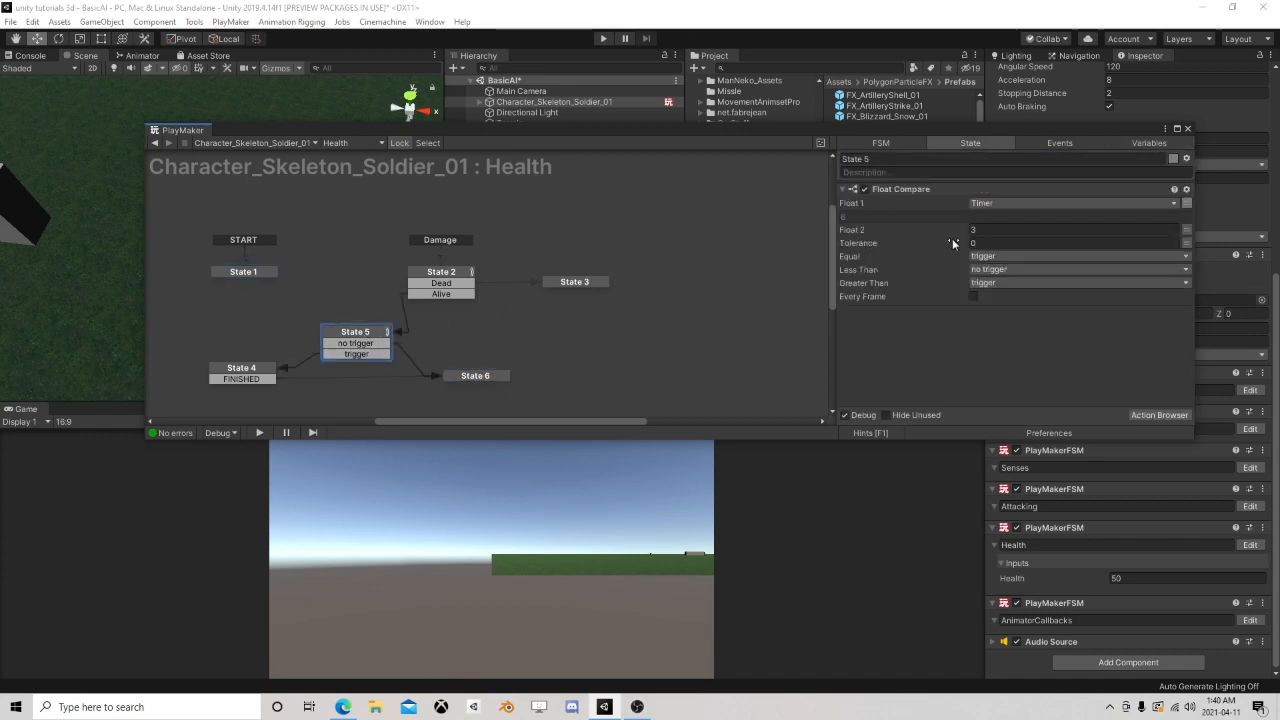
{"action": "left_click", "coordinate": [1188, 129]}
- Replay the scene, move the Sphere around the skeleton to test its hurt reaction and death, and stop playing
{"action": "left_click", "coordinate": [600, 38]}
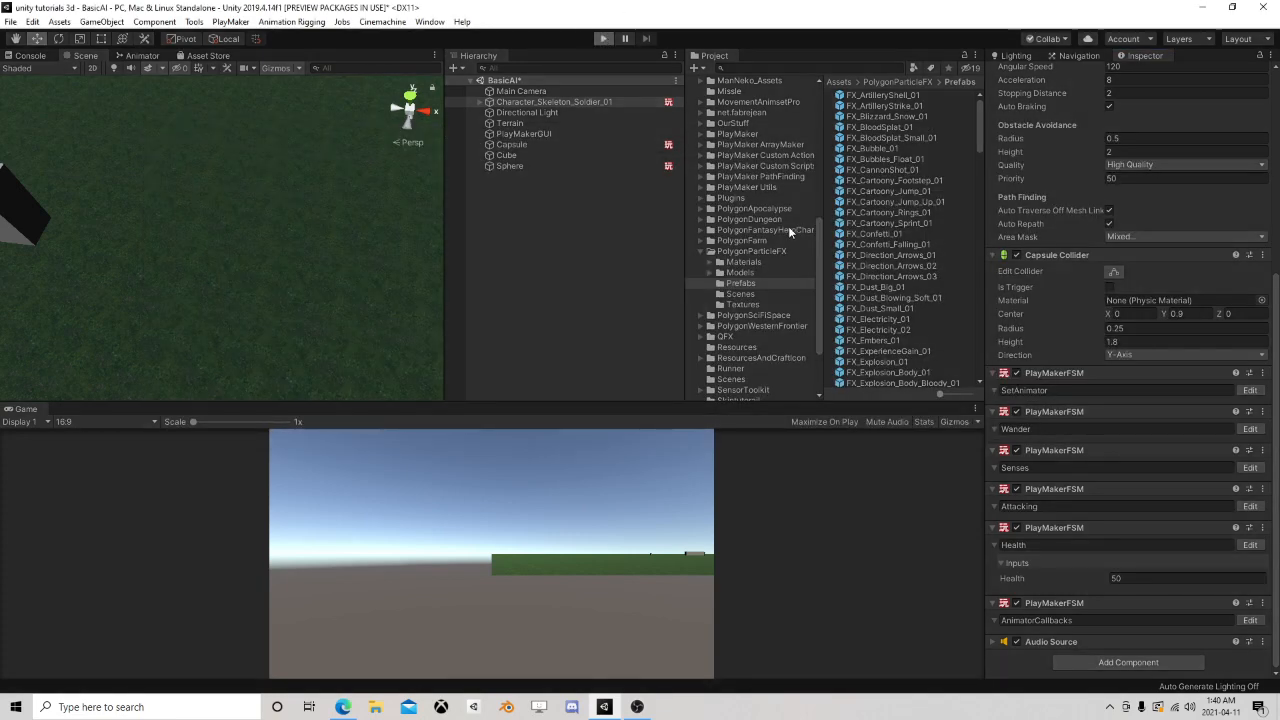
{"action": "left_click", "coordinate": [516, 164]}
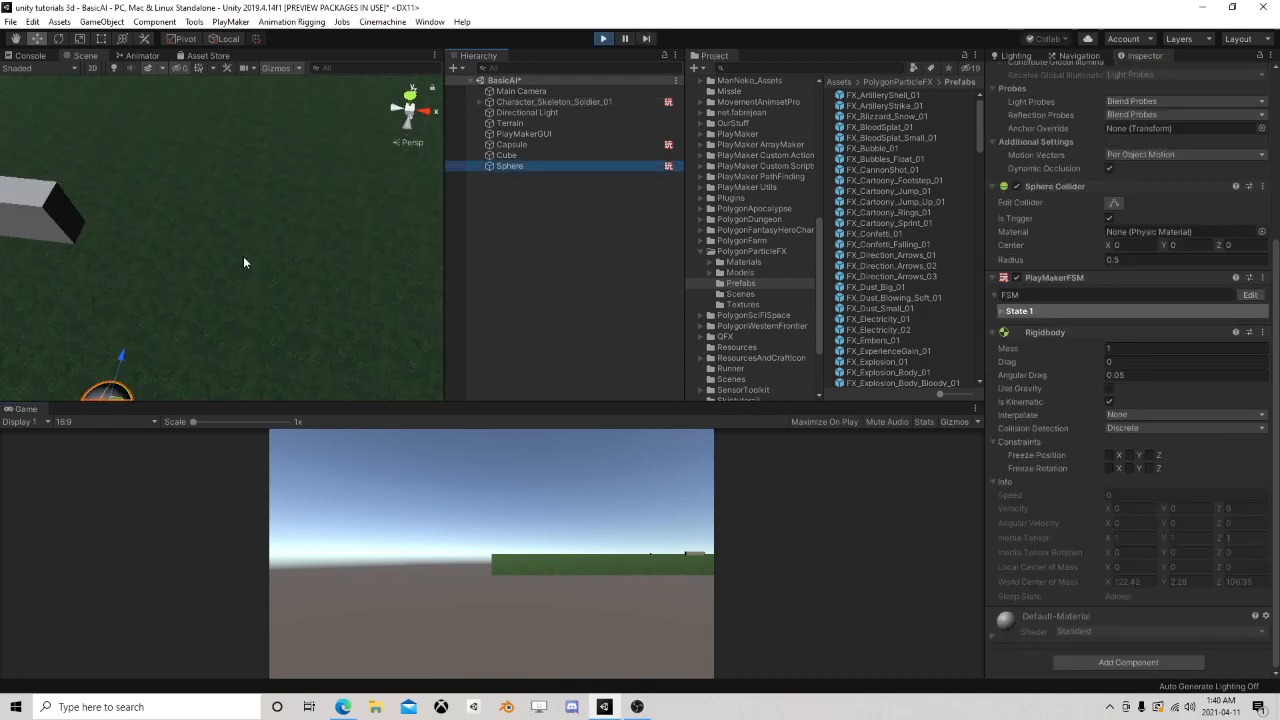
{"action": "middle_click_drag", "start_coordinate": [220, 257], "coordinate": [354, 172]}
{"action": "left_click_drag", "start_coordinate": [355, 228], "coordinate": [325, 296]}
{"action": "scroll", "coordinate": [300, 290], "scroll_direction": "down", "scroll_amount": 1}
{"action": "middle_click_drag", "start_coordinate": [144, 355], "coordinate": [133, 293]}
{"action": "scroll", "coordinate": [290, 264], "scroll_direction": "up", "scroll_amount": 1}
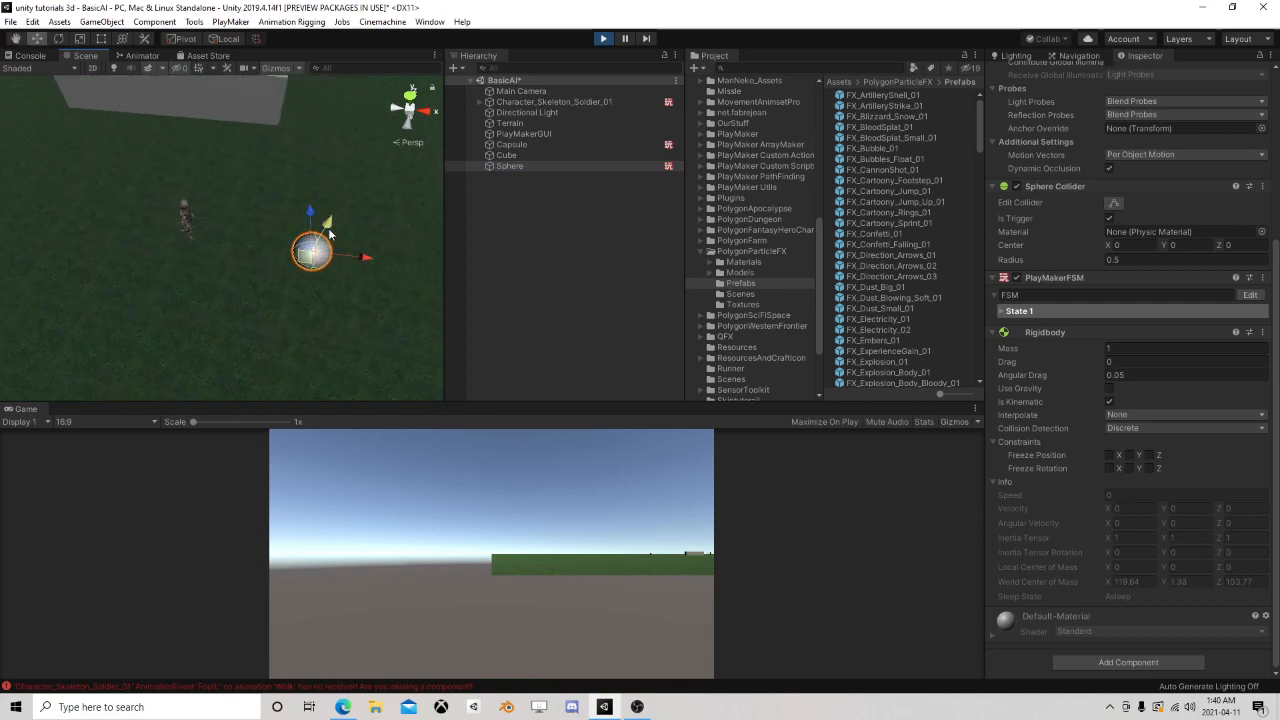
{"action": "left_click_drag", "start_coordinate": [328, 228], "coordinate": [347, 191]}
{"action": "left_click", "coordinate": [601, 38]}
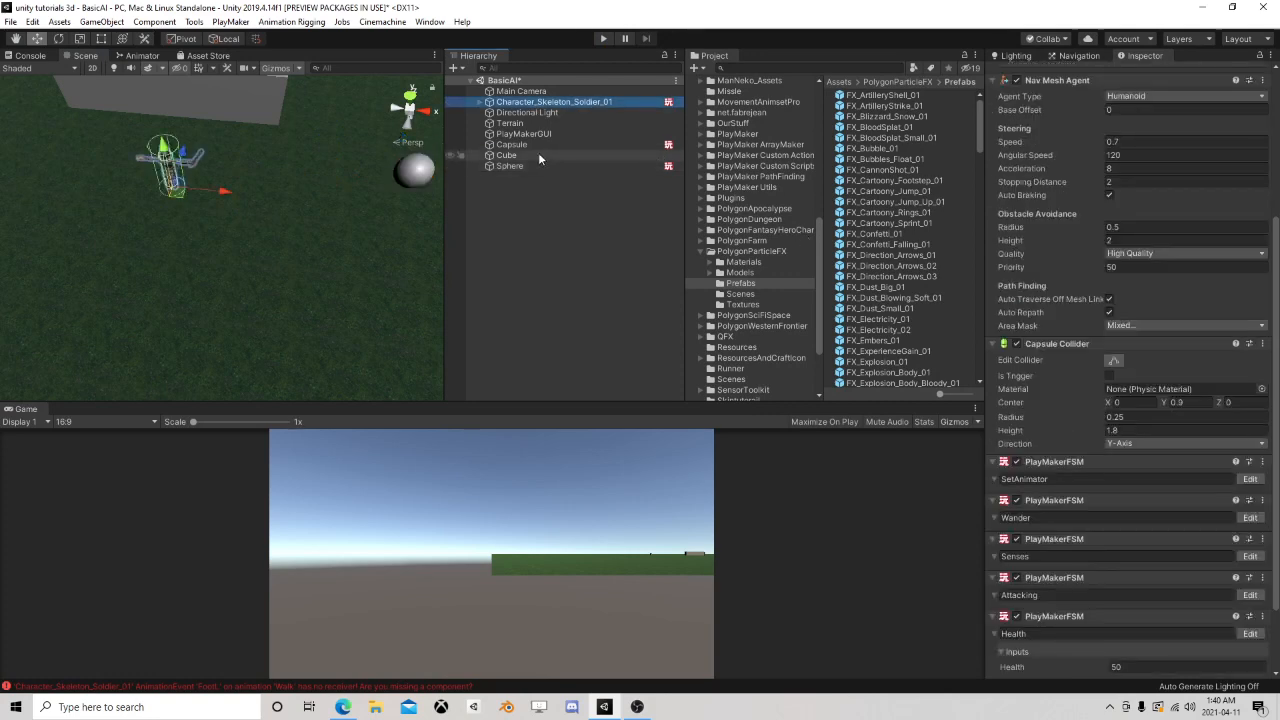
- Add a Set Agent Is Stopped action to State 3, the death state of the skeleton's Health FSM
{"action": "scroll", "coordinate": [1120, 420], "scroll_direction": "down", "scroll_amount": 3}
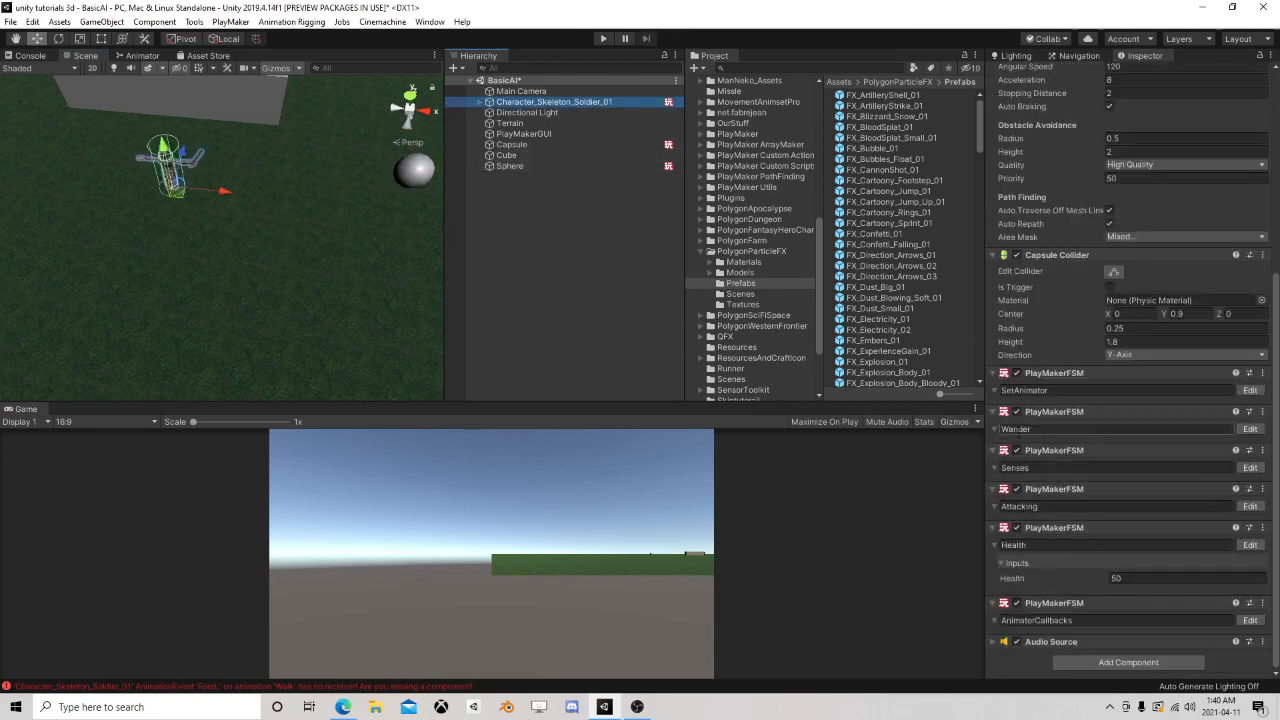
{"action": "left_click", "coordinate": [1250, 545]}
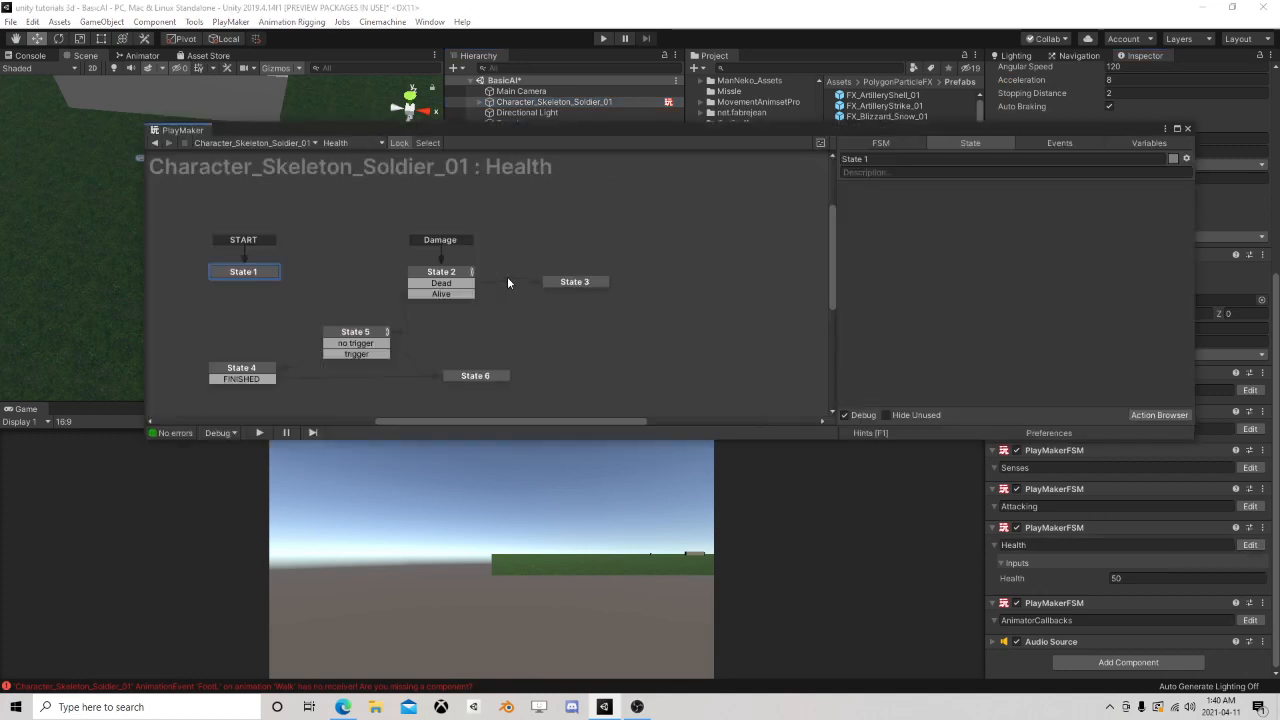
{"action": "left_click", "coordinate": [567, 283]}
{"action": "middle_click_drag", "start_coordinate": [648, 299], "coordinate": [502, 294]}
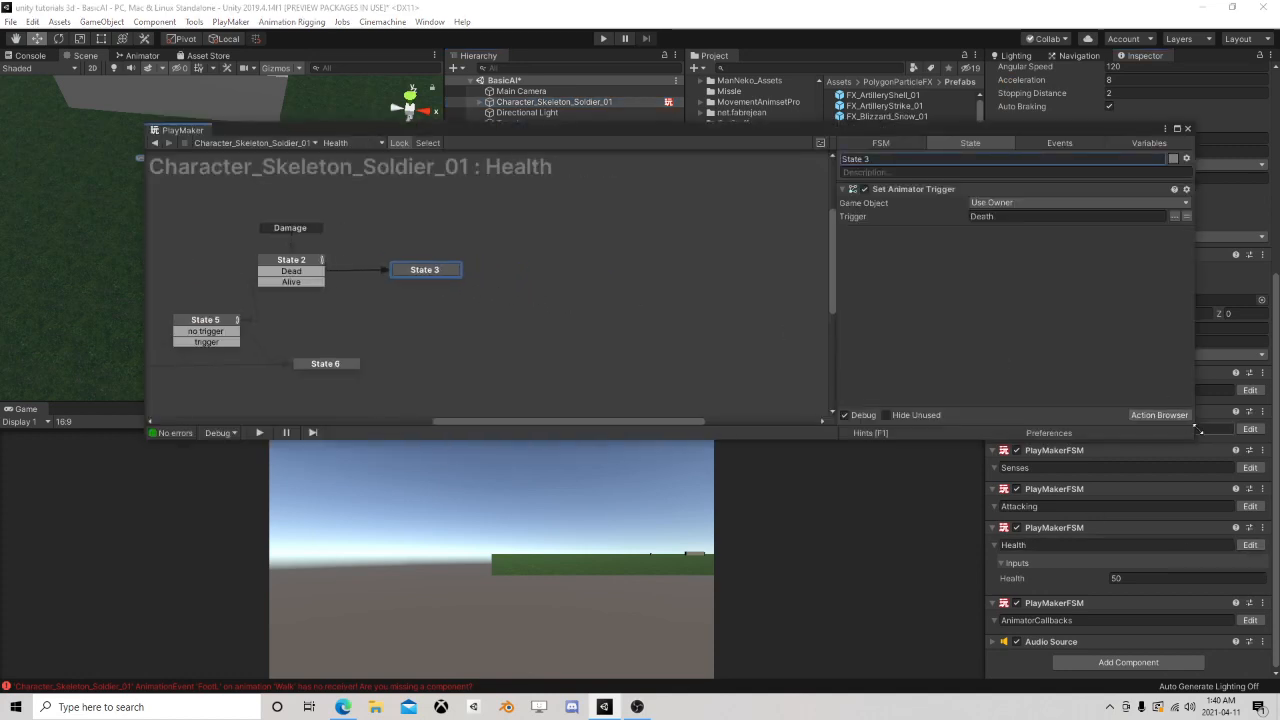
{"action": "left_click", "coordinate": [1151, 413]}
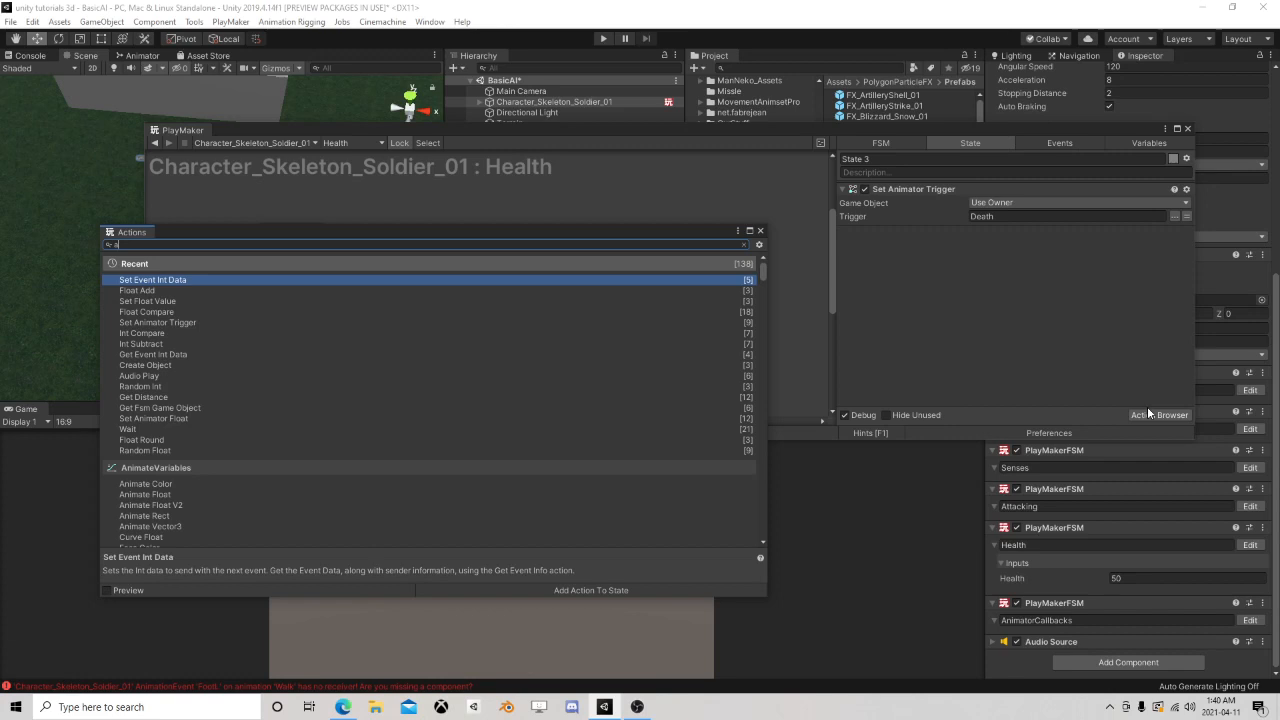
{"action": "type", "text": "agen"}
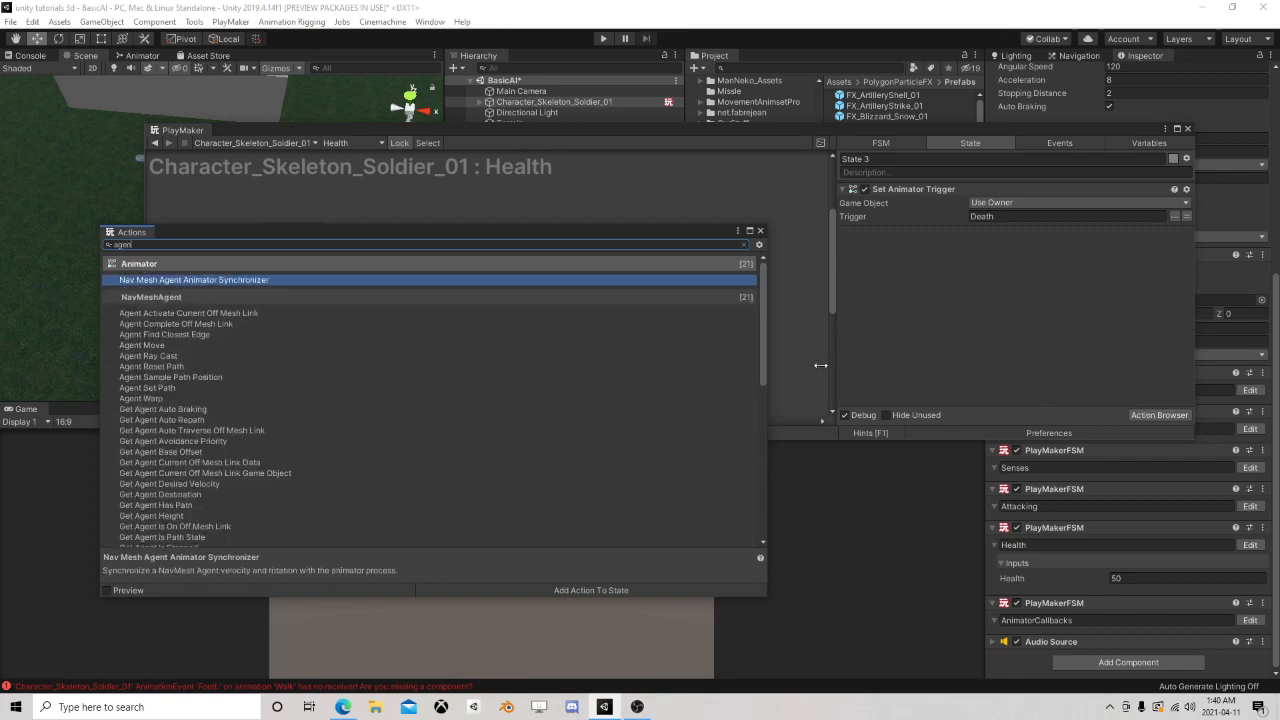
{"action": "type", "text": "t set"}
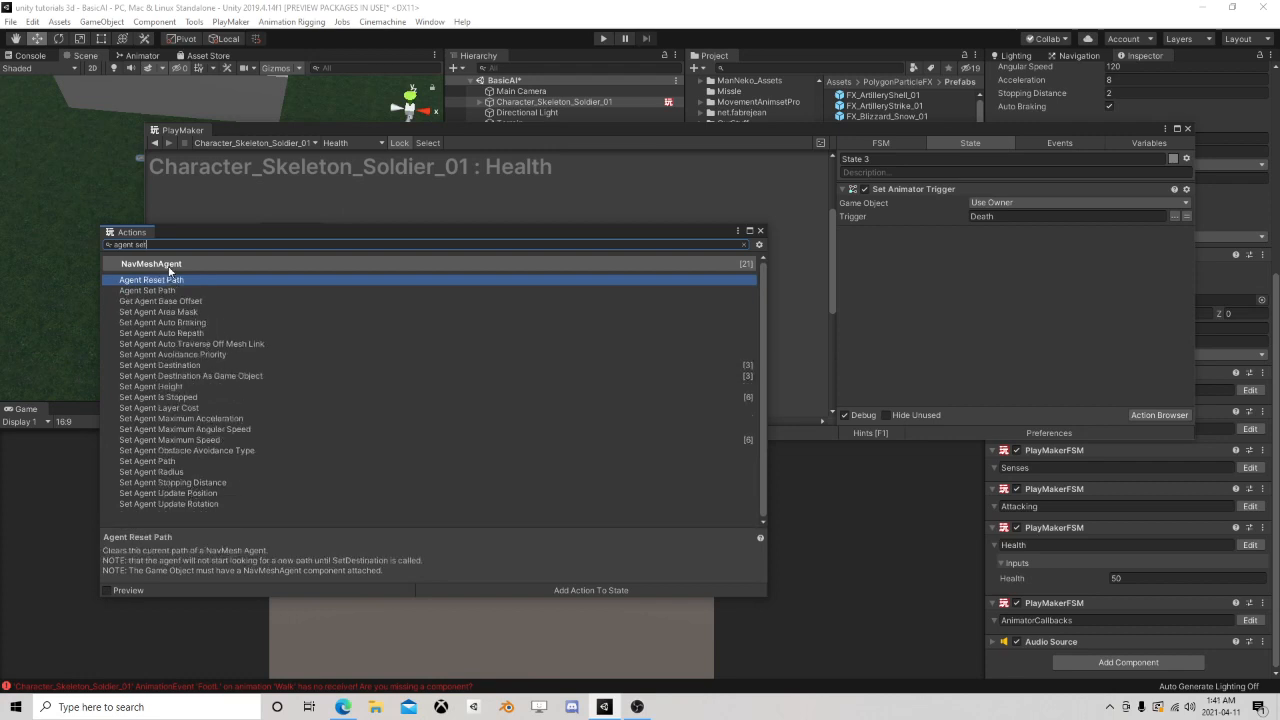
{"action": "key", "text": "BackSpace"}
{"action": "key", "text": "BackSpace"}
{"action": "type", "text": "topp"}
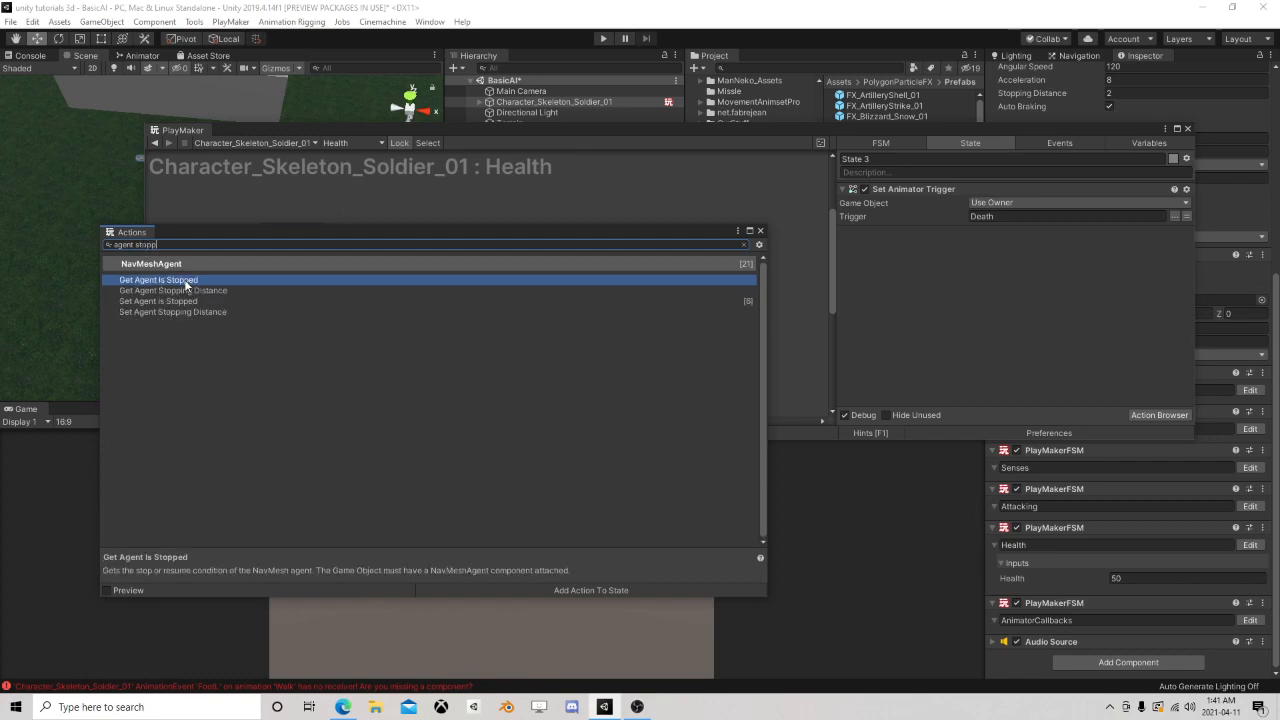
{"action": "double_click", "coordinate": [184, 300]}
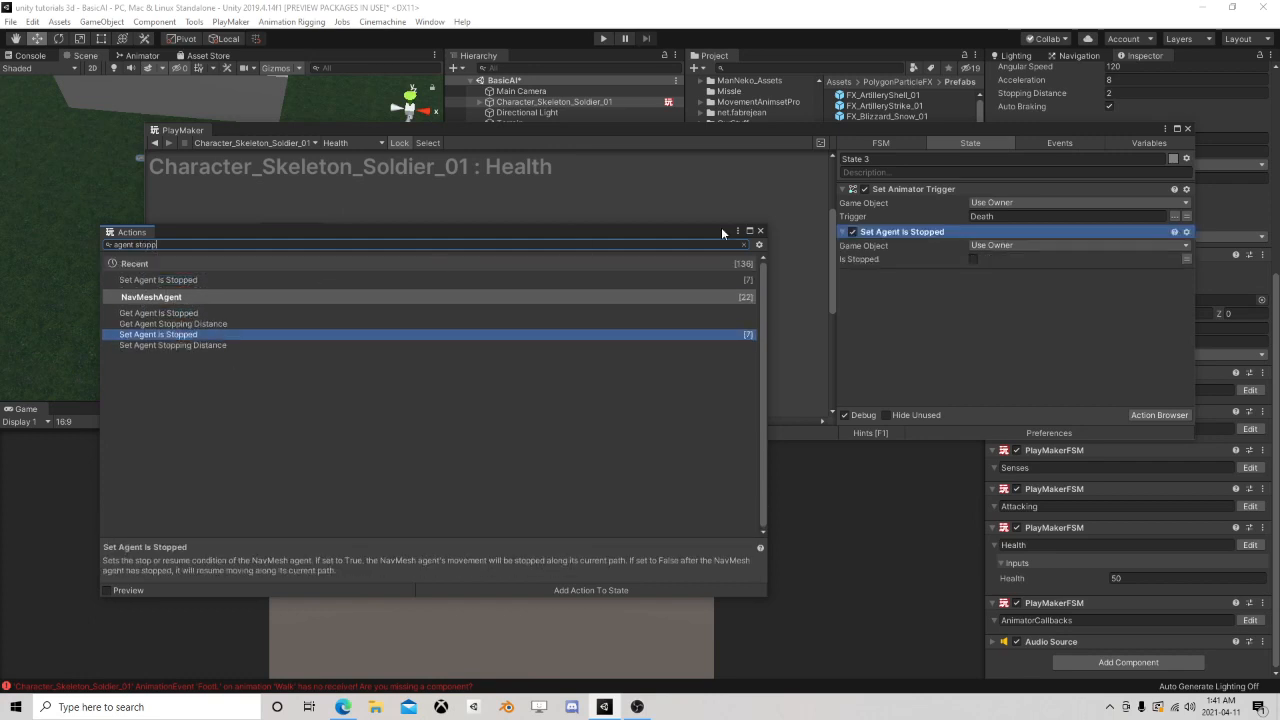
- Turn on Is Stopped in State 3's Set Agent Is Stopped action and move the FSM editor clear of the scene panels
{"action": "left_click", "coordinate": [759, 231]}
{"action": "left_click", "coordinate": [973, 259]}
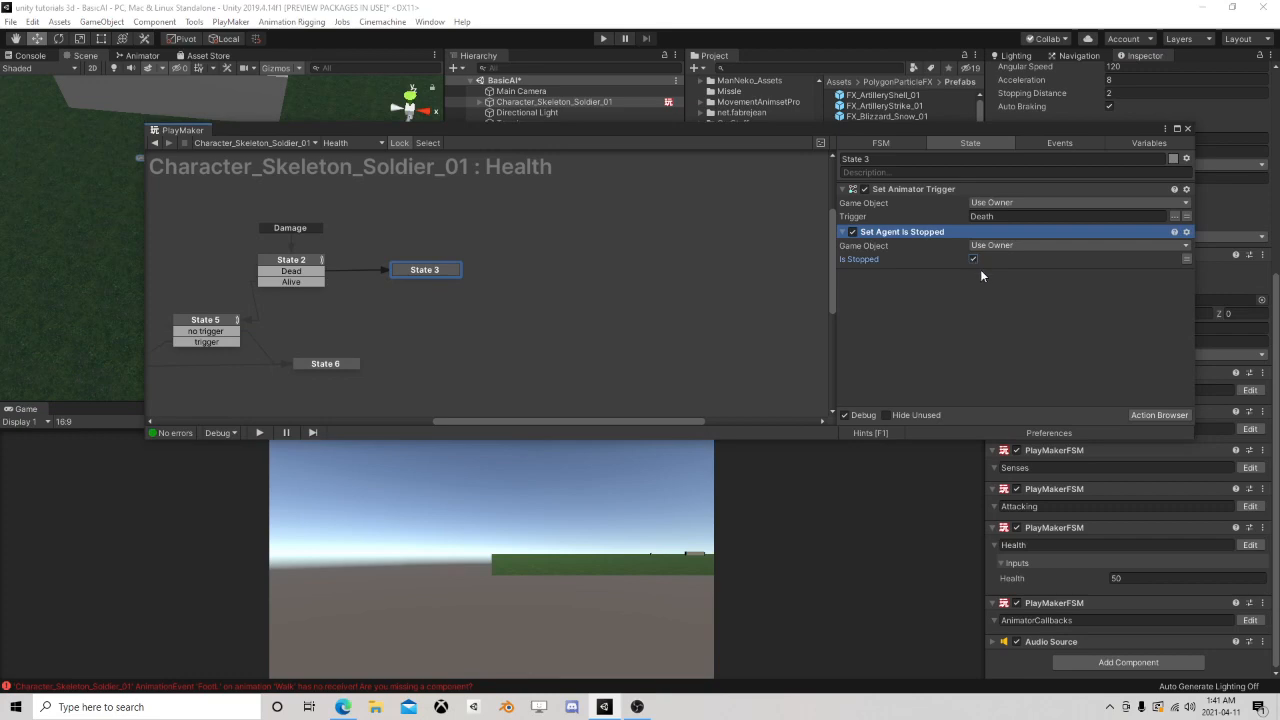
{"action": "left_click_drag", "start_coordinate": [988, 132], "coordinate": [864, 86]}
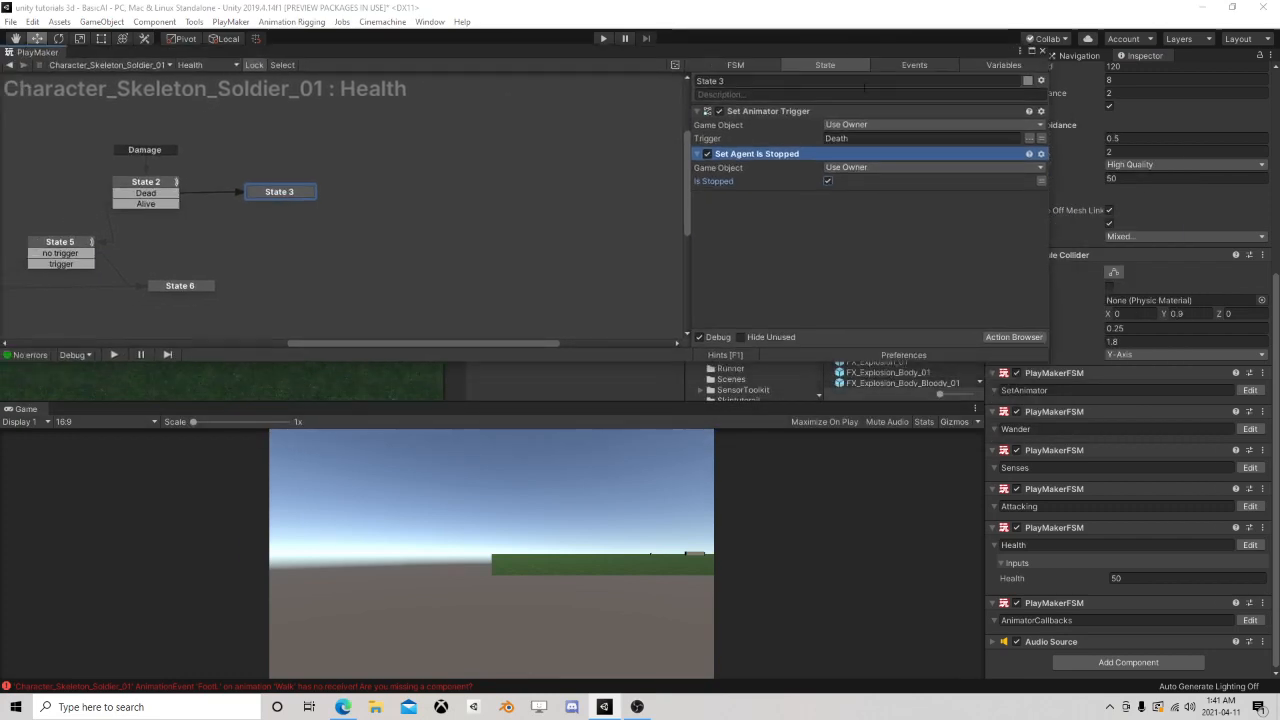
- Add two Enable FSM actions to State 3 of the skeleton's Health FSM
{"action": "left_click", "coordinate": [1016, 338]}
{"action": "type", "text": "ena"}
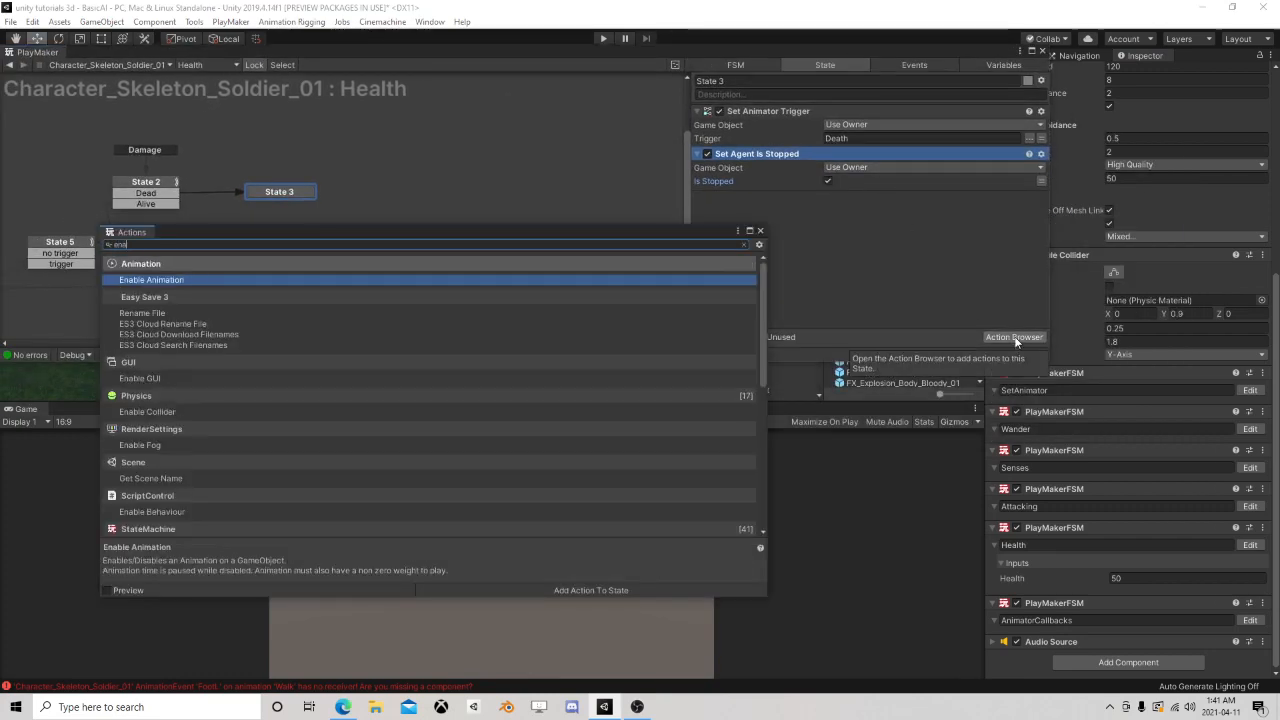
{"action": "type", "text": "ble fsm"}
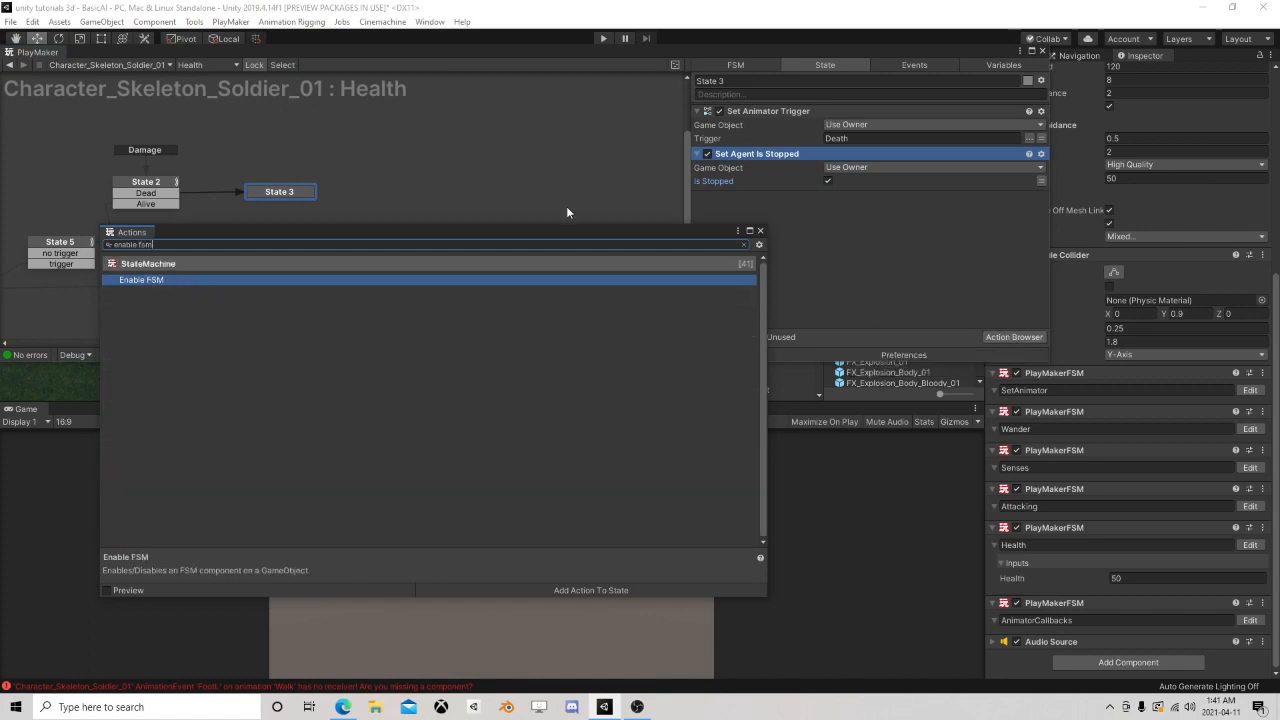
{"action": "double_click", "coordinate": [159, 281]}
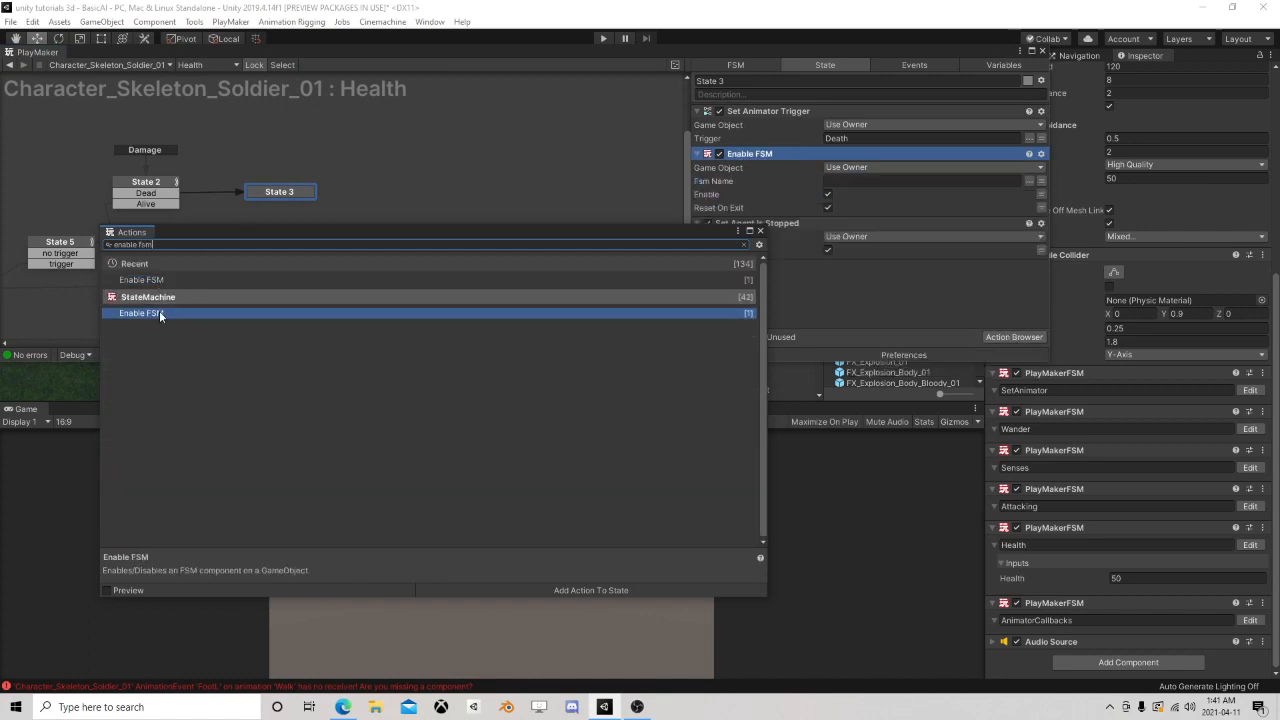
{"action": "double_click", "coordinate": [159, 313]}
{"action": "left_click", "coordinate": [760, 232]}
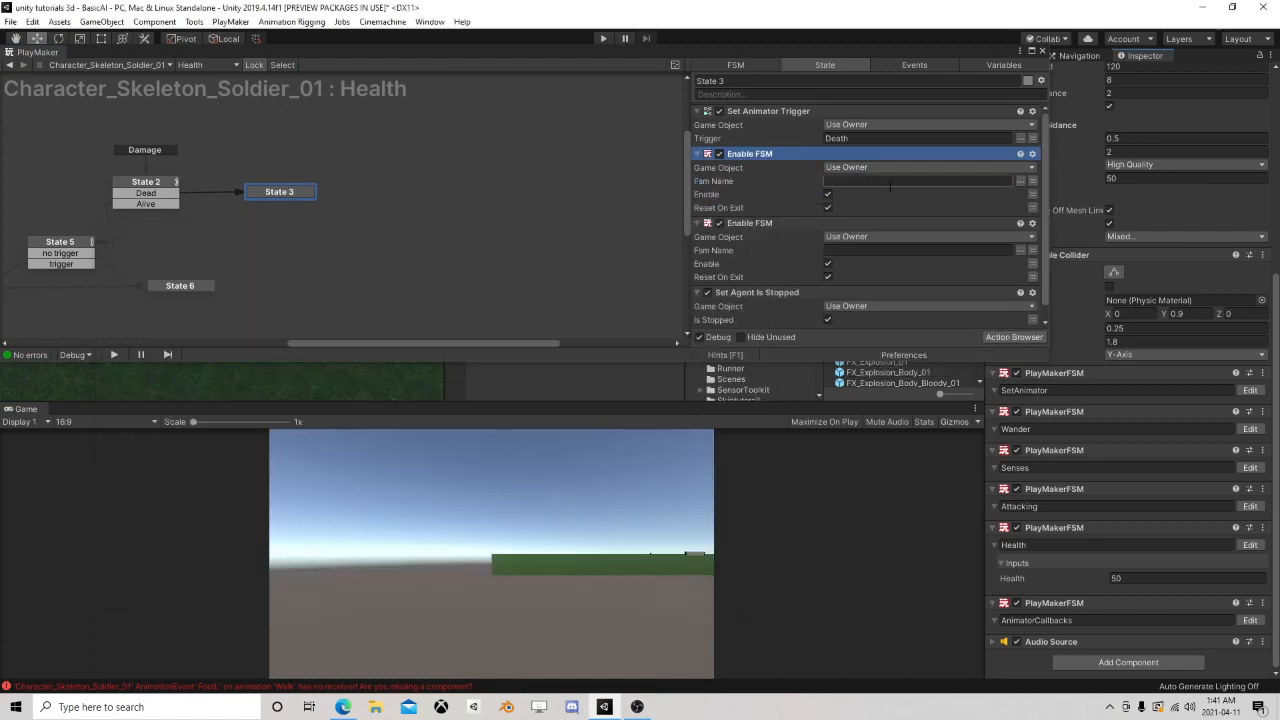
- Set the two Enable FSM actions to target Attacking and Senses, with Enable and Reset On Exit off in both
{"action": "left_click", "coordinate": [1020, 181]}
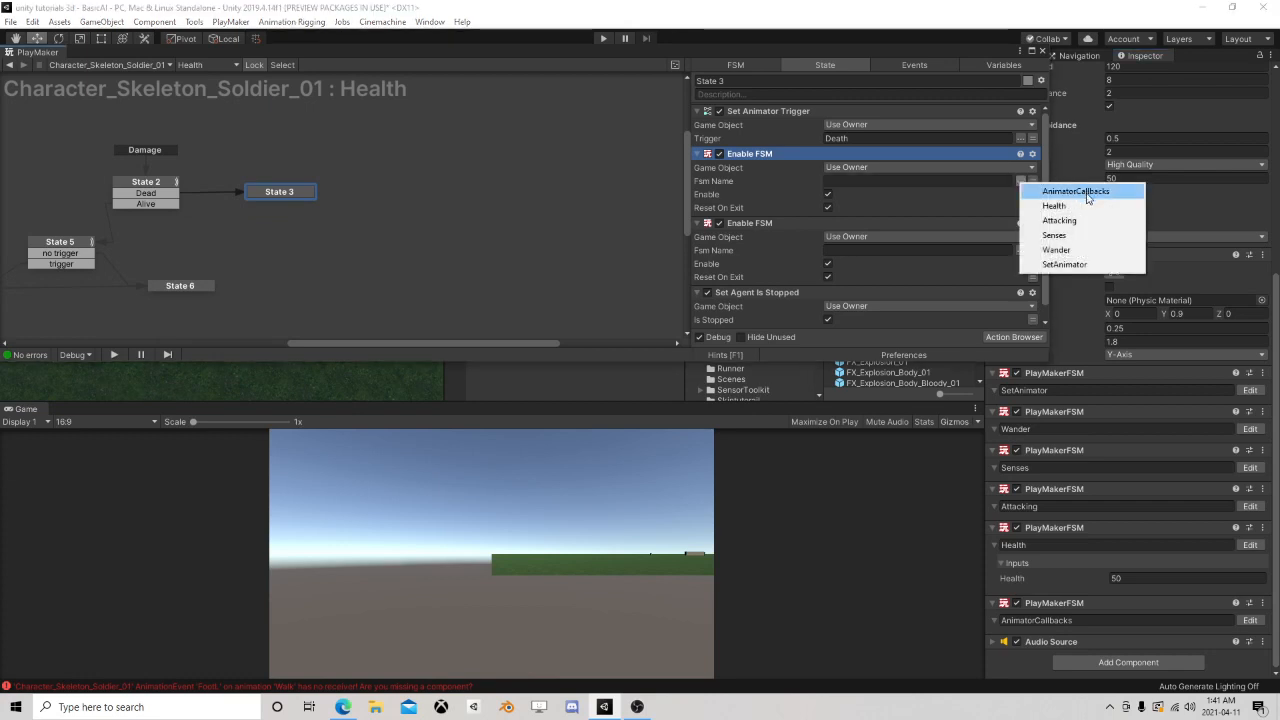
{"action": "left_click", "coordinate": [1060, 220]}
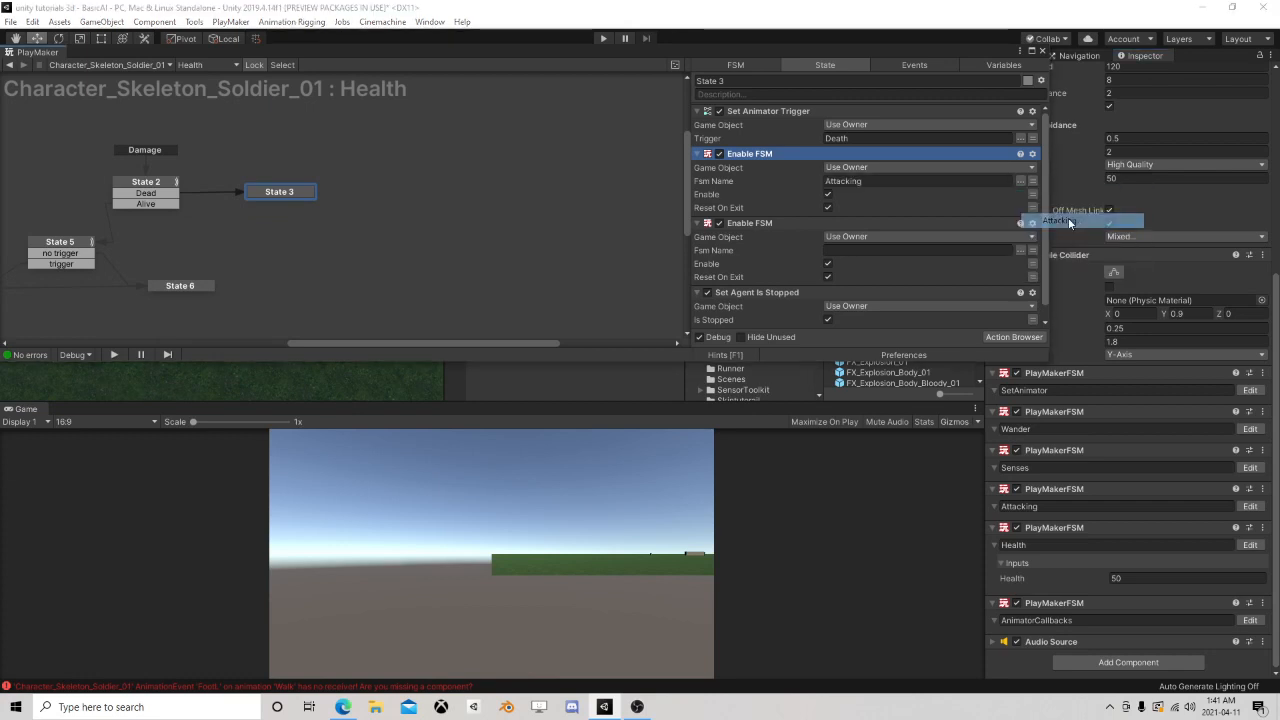
{"action": "left_click", "coordinate": [826, 207]}
{"action": "left_click", "coordinate": [827, 194]}
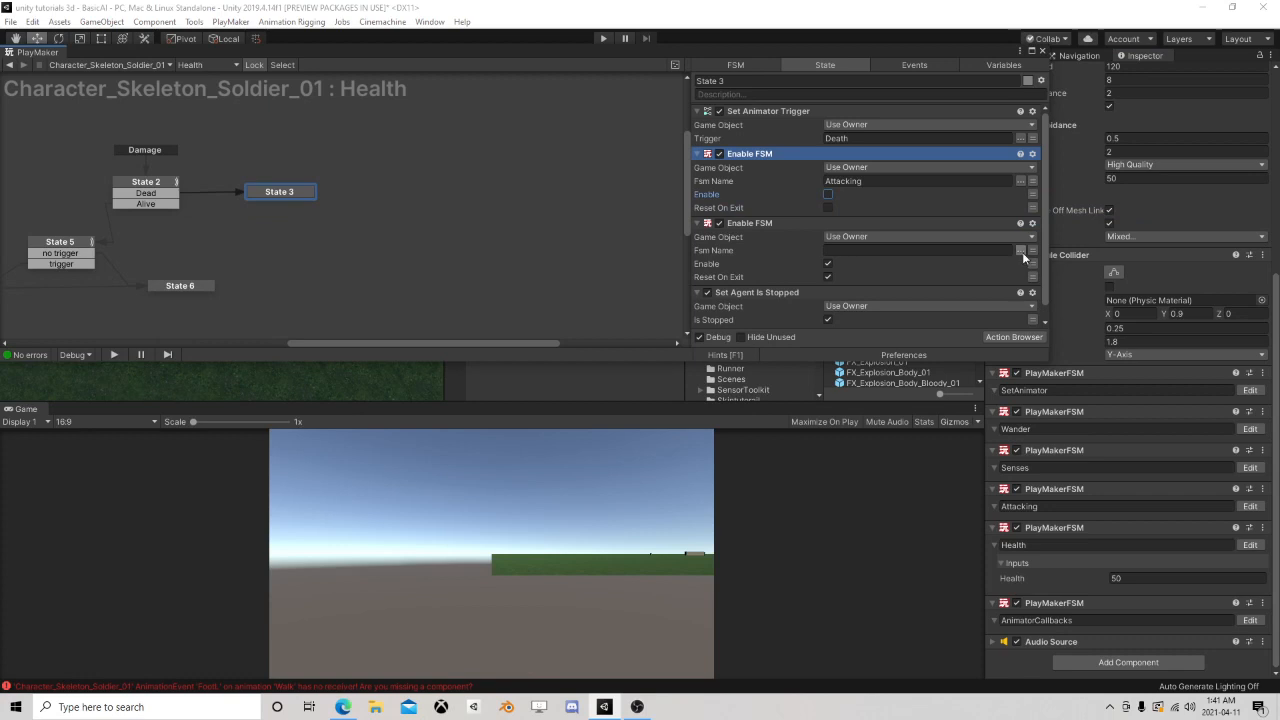
{"action": "left_click", "coordinate": [1020, 250]}
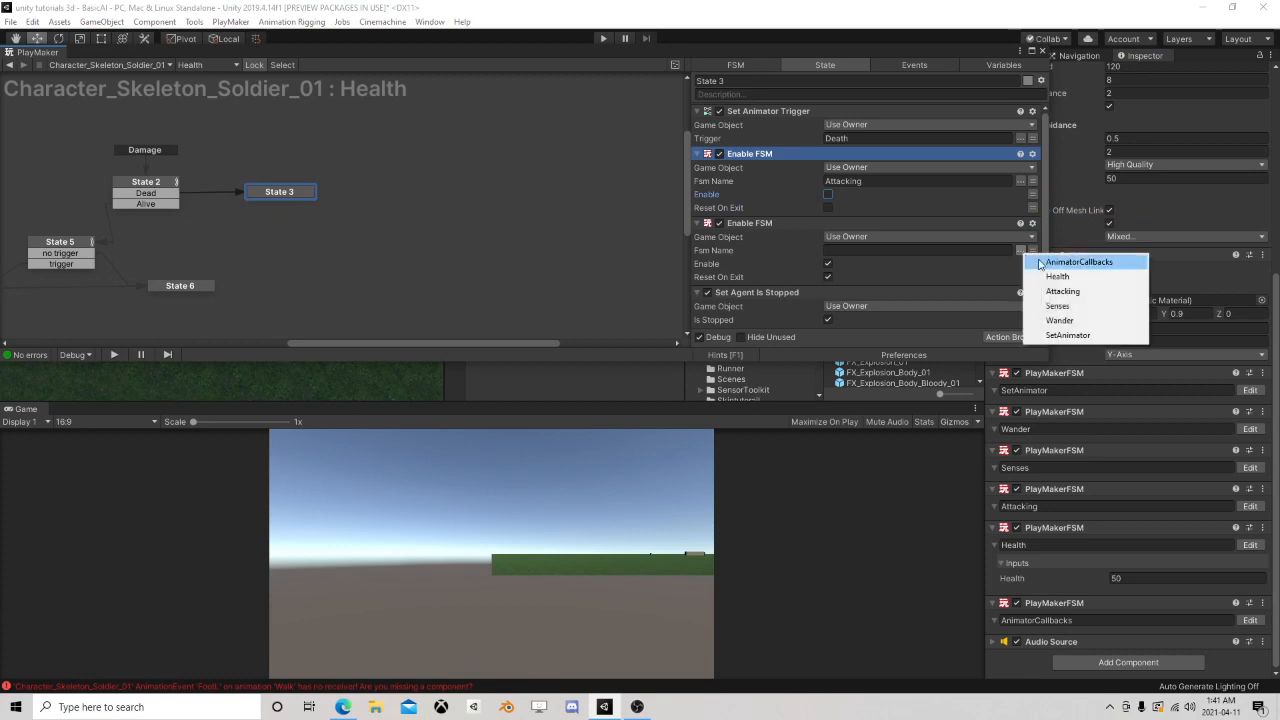
{"action": "left_click", "coordinate": [1093, 308]}
{"action": "left_click", "coordinate": [828, 276]}
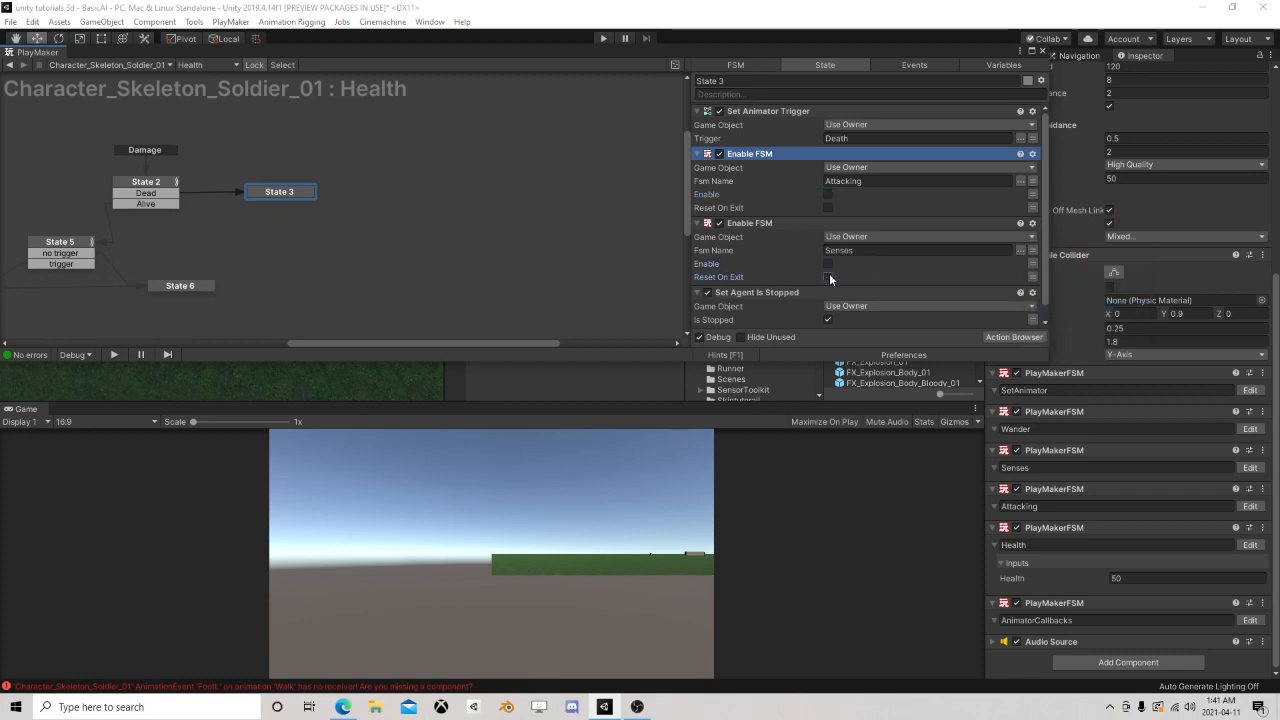
- Duplicate the Attacking Enable FSM action before itself and set the copy's Fsm Name to Wander
{"action": "right_click", "coordinate": [761, 157]}
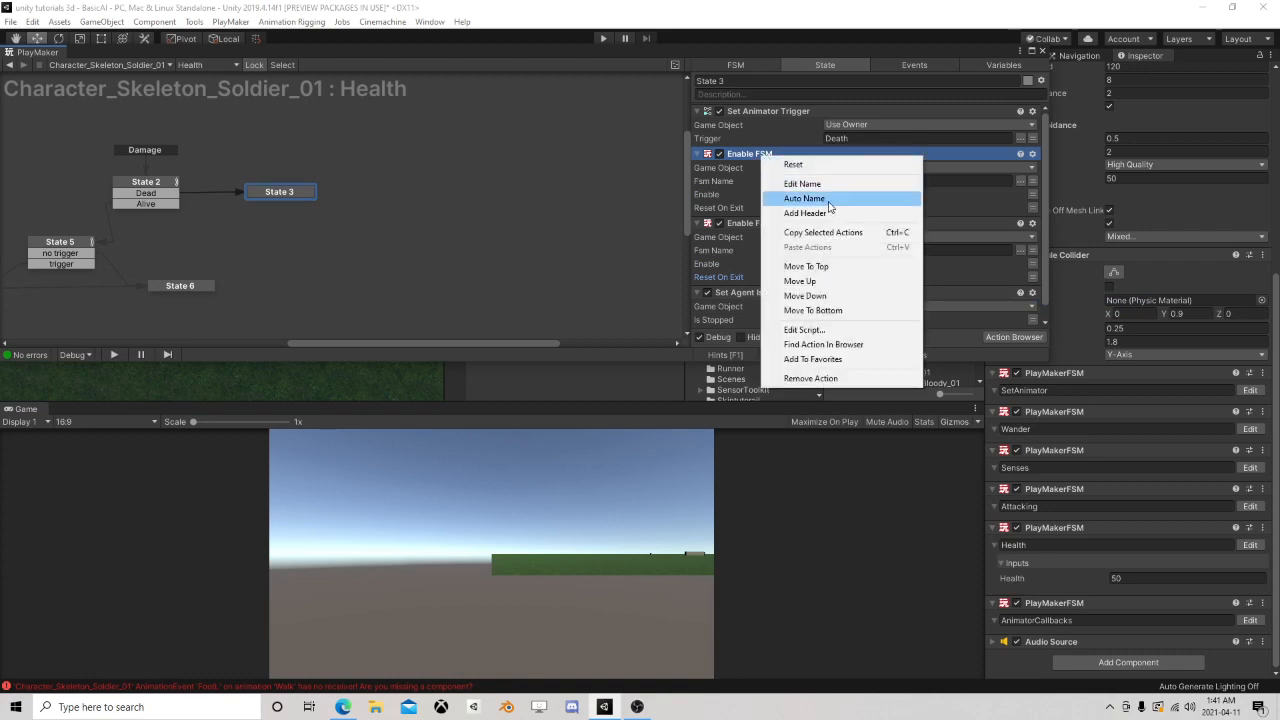
{"action": "left_click", "coordinate": [826, 230]}
{"action": "right_click", "coordinate": [765, 152]}
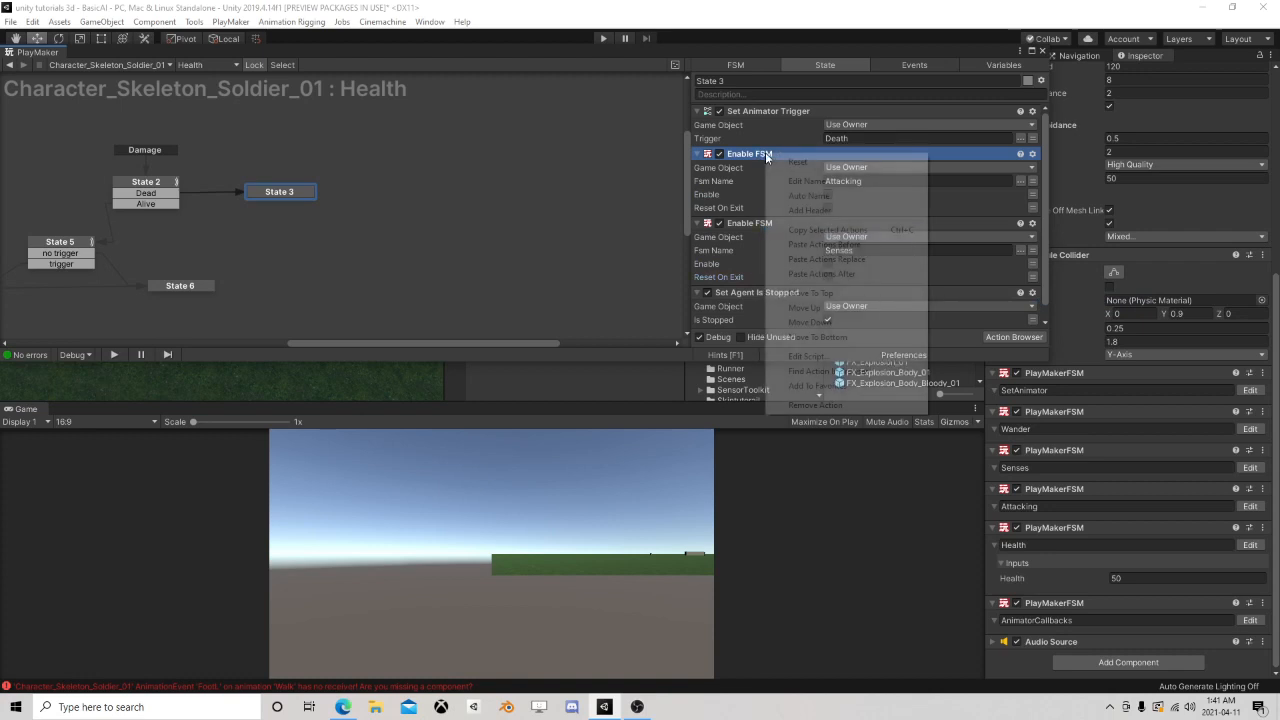
{"action": "left_click", "coordinate": [824, 244]}
{"action": "left_click", "coordinate": [1021, 181]}
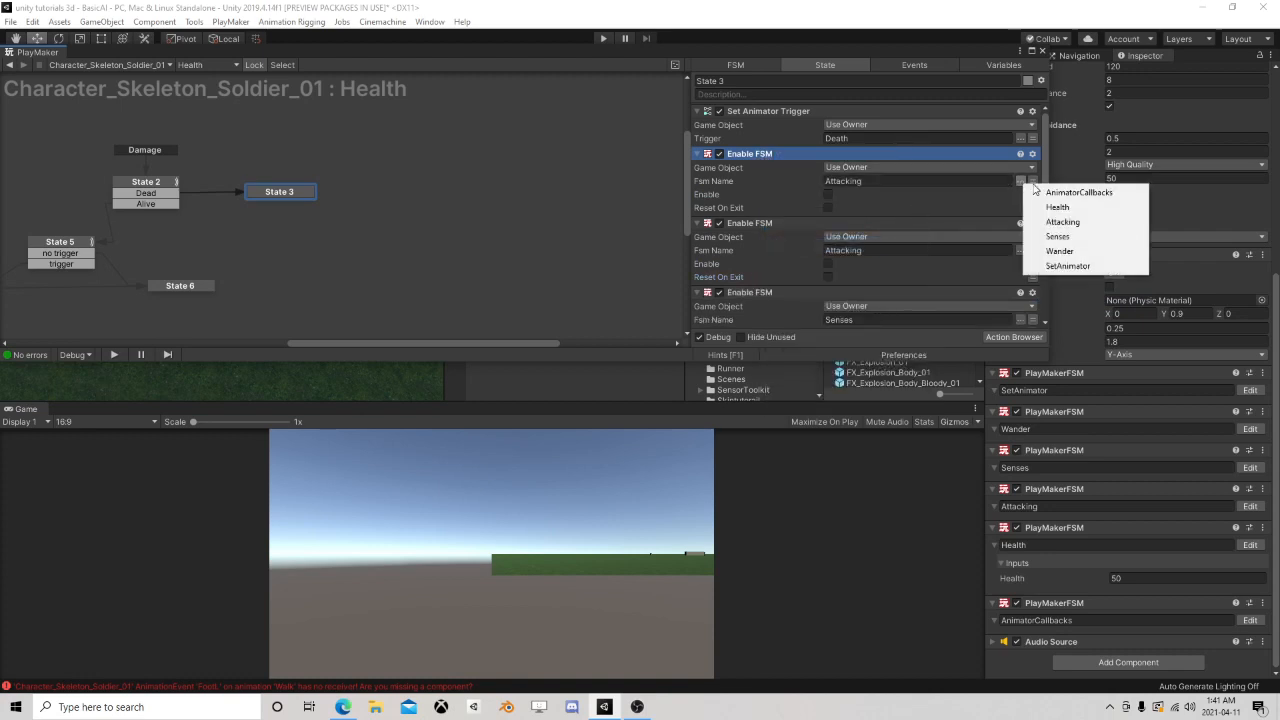
{"action": "left_click", "coordinate": [1086, 251]}
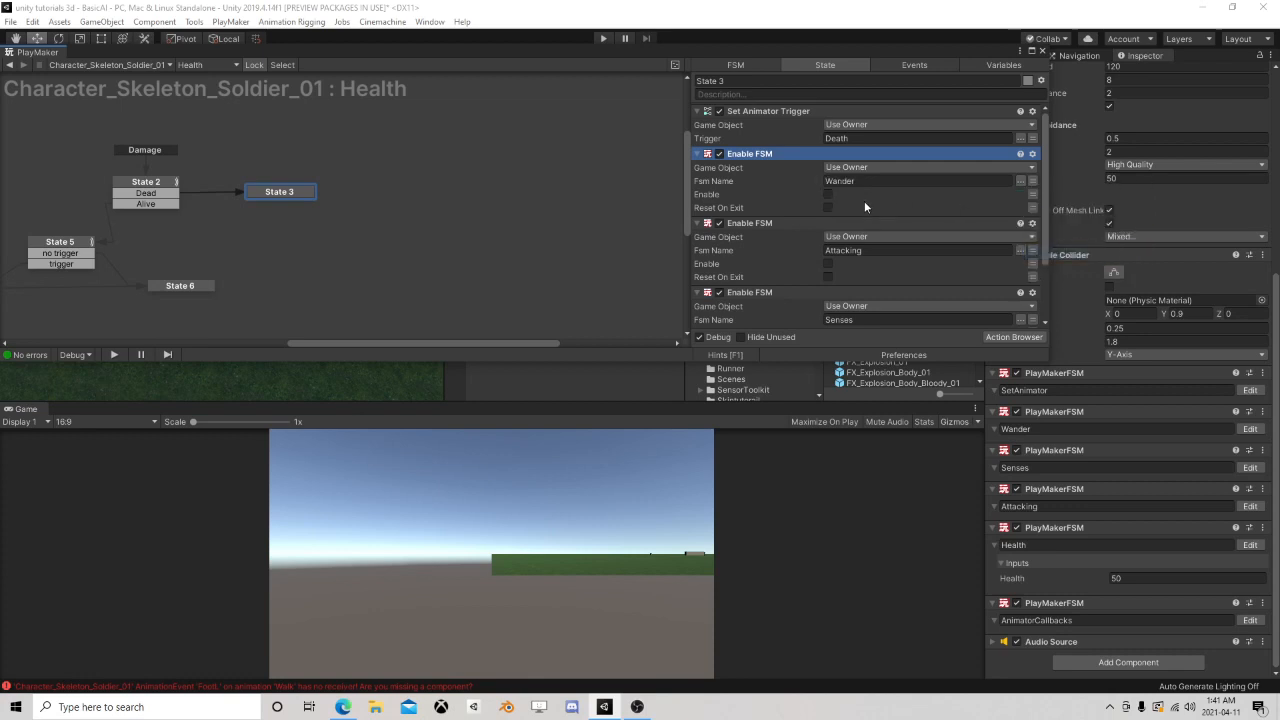
- Duplicate the Wander Enable FSM action before itself and set the copy's Fsm Name to SetAnimator
{"action": "right_click", "coordinate": [750, 152]}
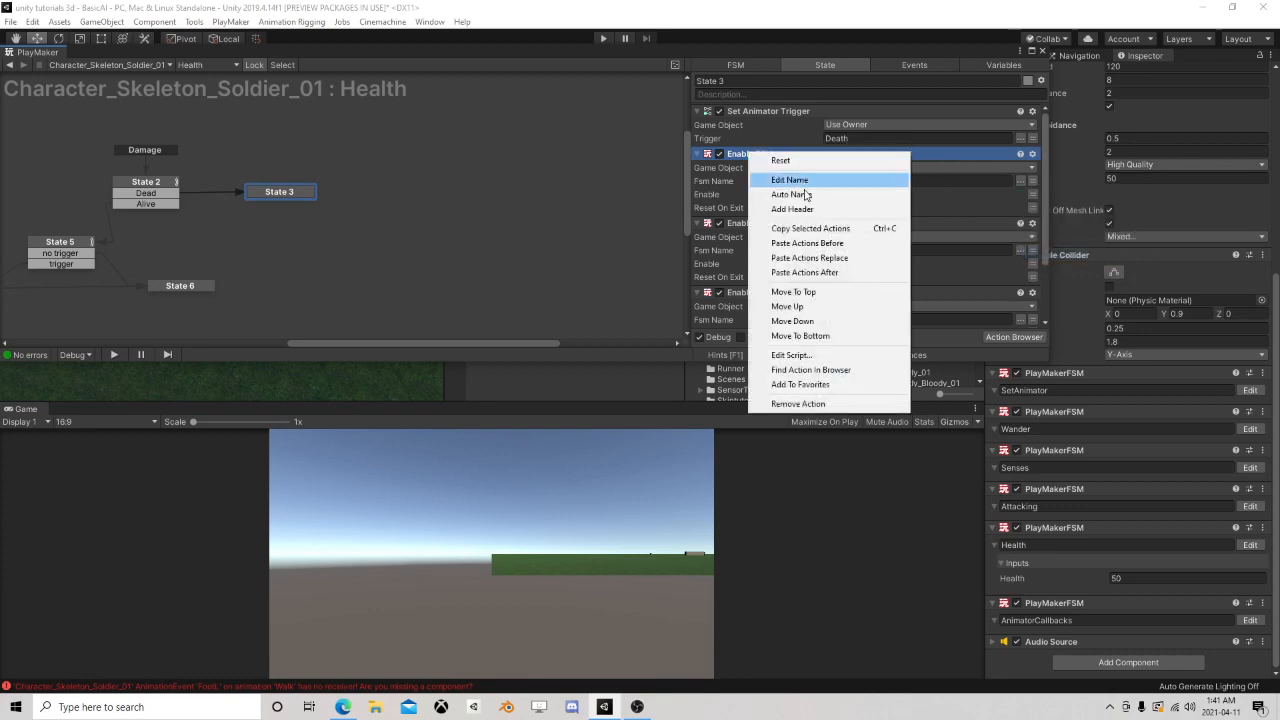
{"action": "right_click", "coordinate": [766, 155]}
{"action": "right_click", "coordinate": [766, 155]}
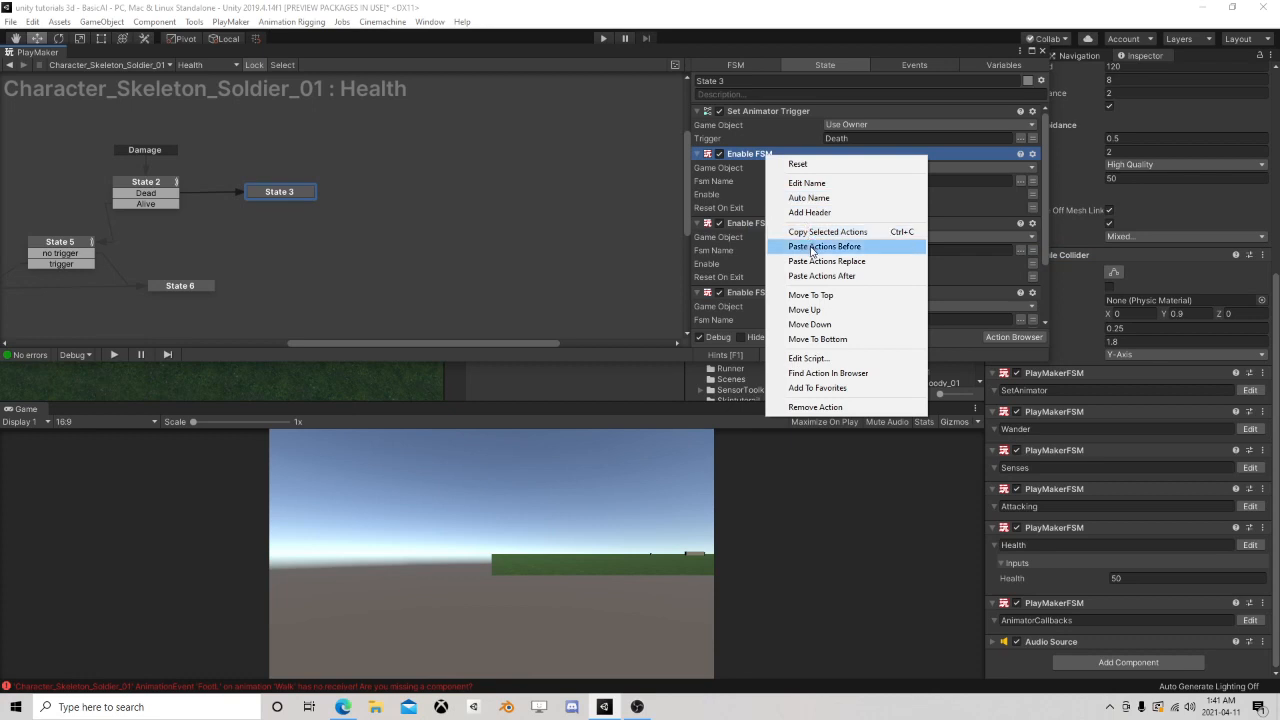
{"action": "left_click", "coordinate": [809, 248]}
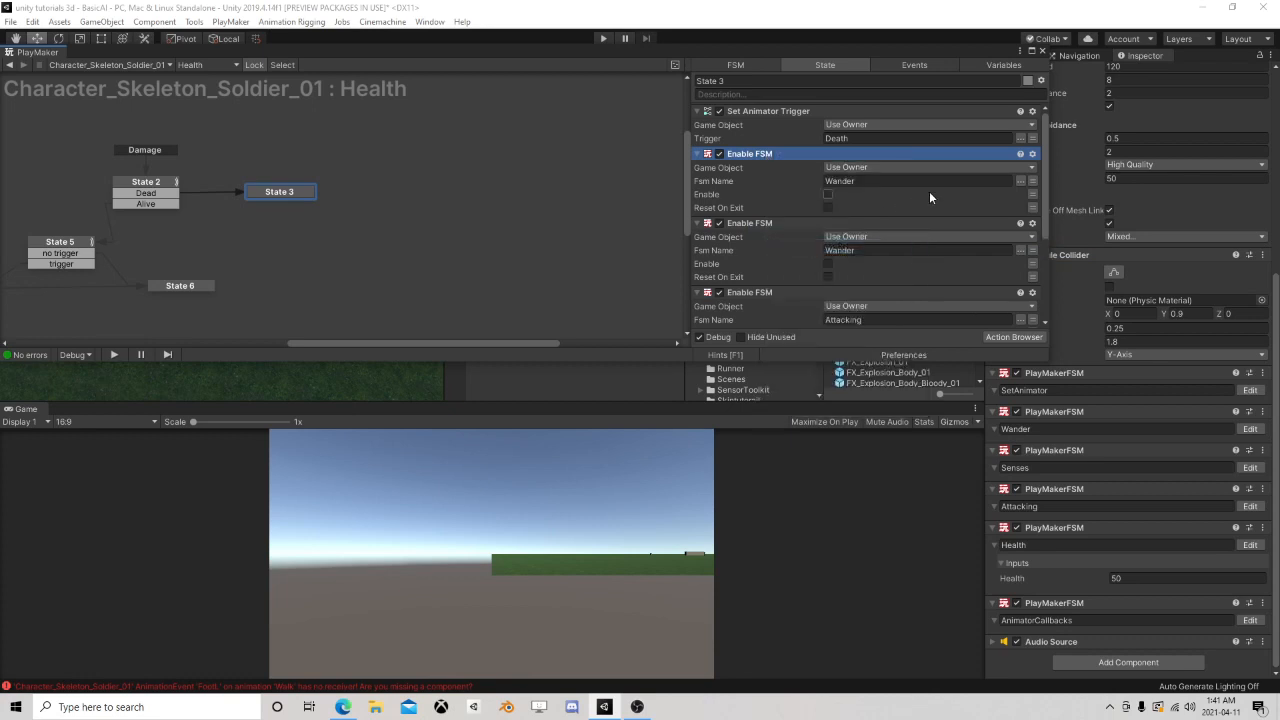
{"action": "left_click", "coordinate": [1021, 181]}
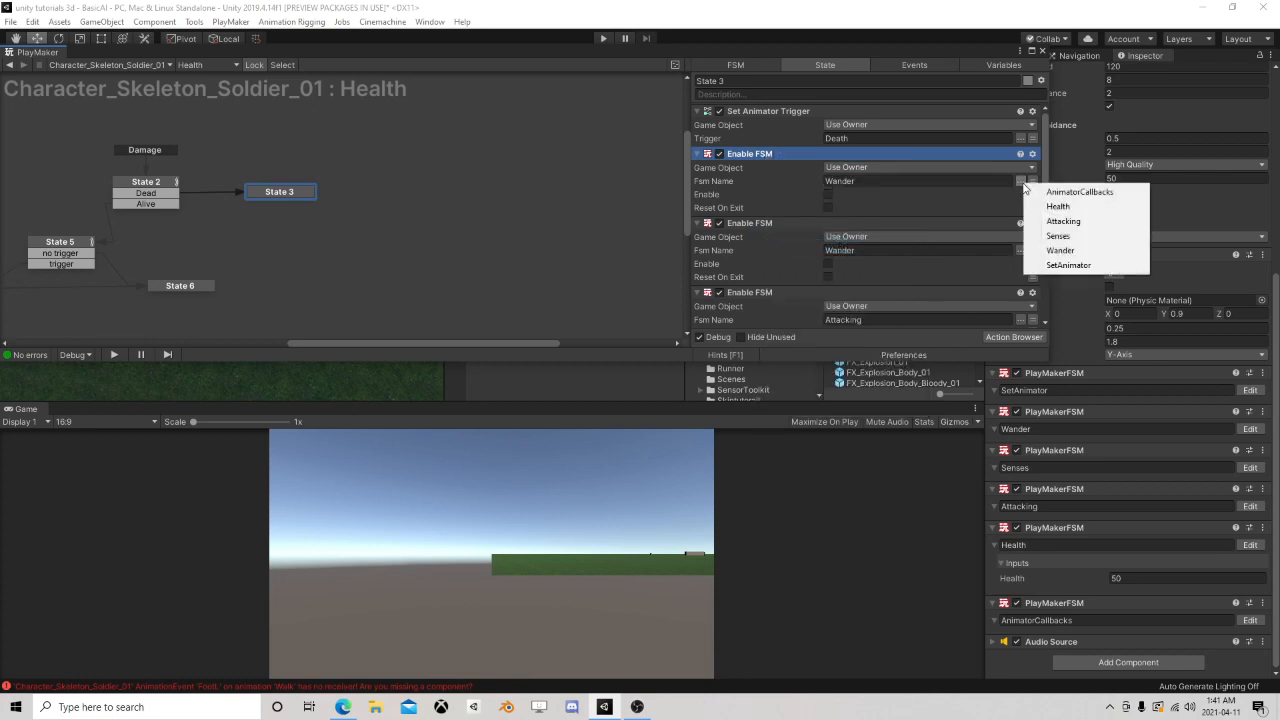
{"action": "left_click", "coordinate": [1065, 266]}
- Move the Set Agent Is Stopped action to the top of State 3's action list and review the order
{"action": "scroll", "coordinate": [805, 205], "scroll_direction": "down", "scroll_amount": 2}
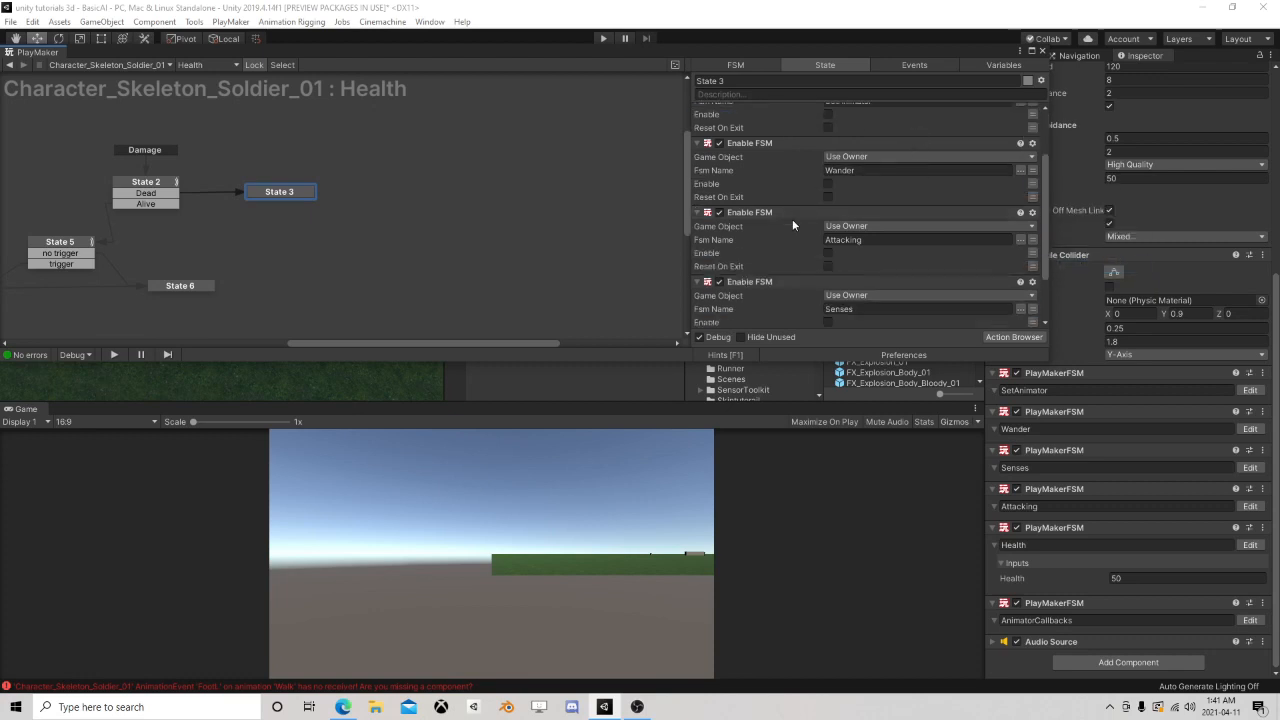
{"action": "scroll", "coordinate": [792, 224], "scroll_direction": "down", "scroll_amount": 2}
{"action": "left_click", "coordinate": [773, 279]}
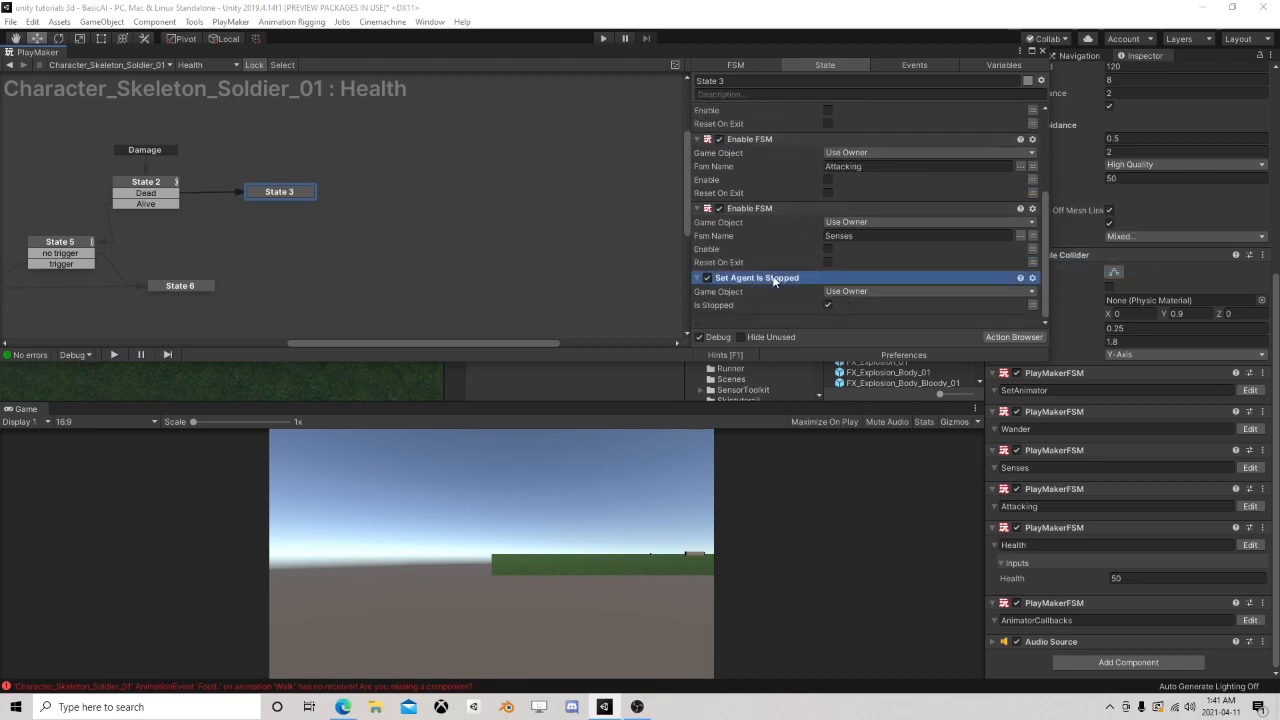
{"action": "right_click", "coordinate": [773, 281]}
{"action": "left_click", "coordinate": [845, 418]}
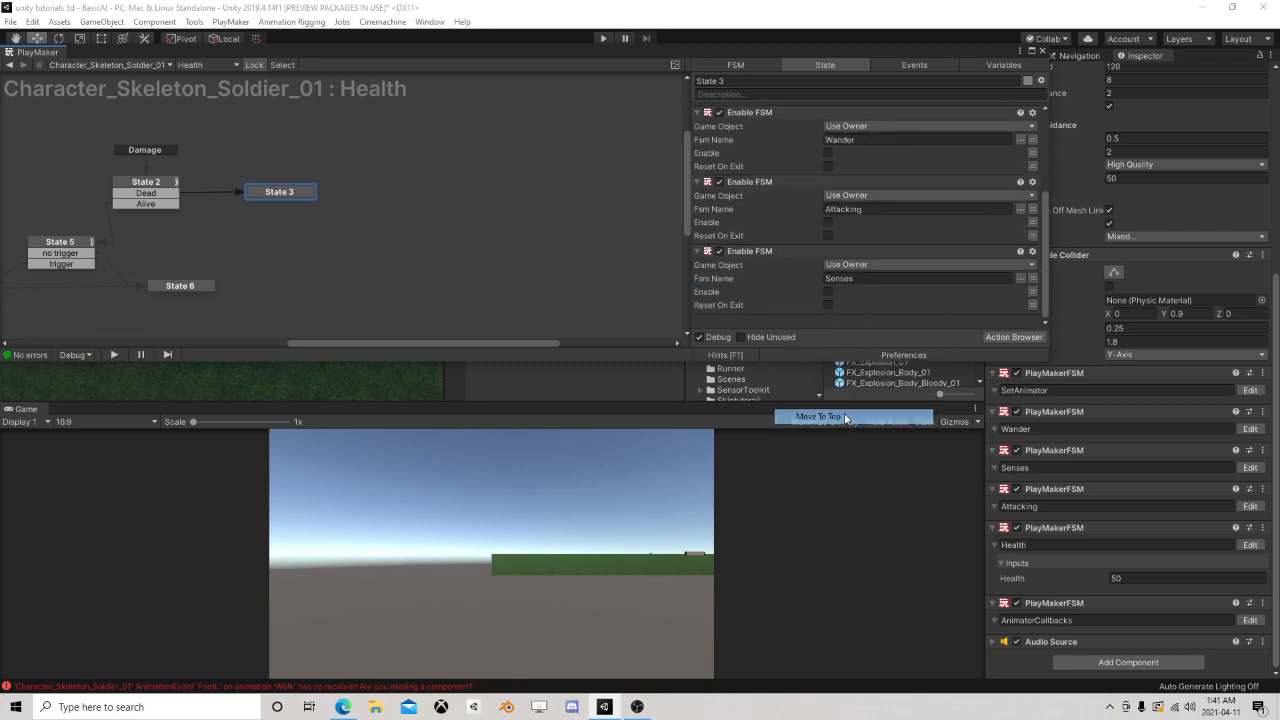
{"action": "scroll", "coordinate": [762, 217], "scroll_direction": "down", "scroll_amount": 3}
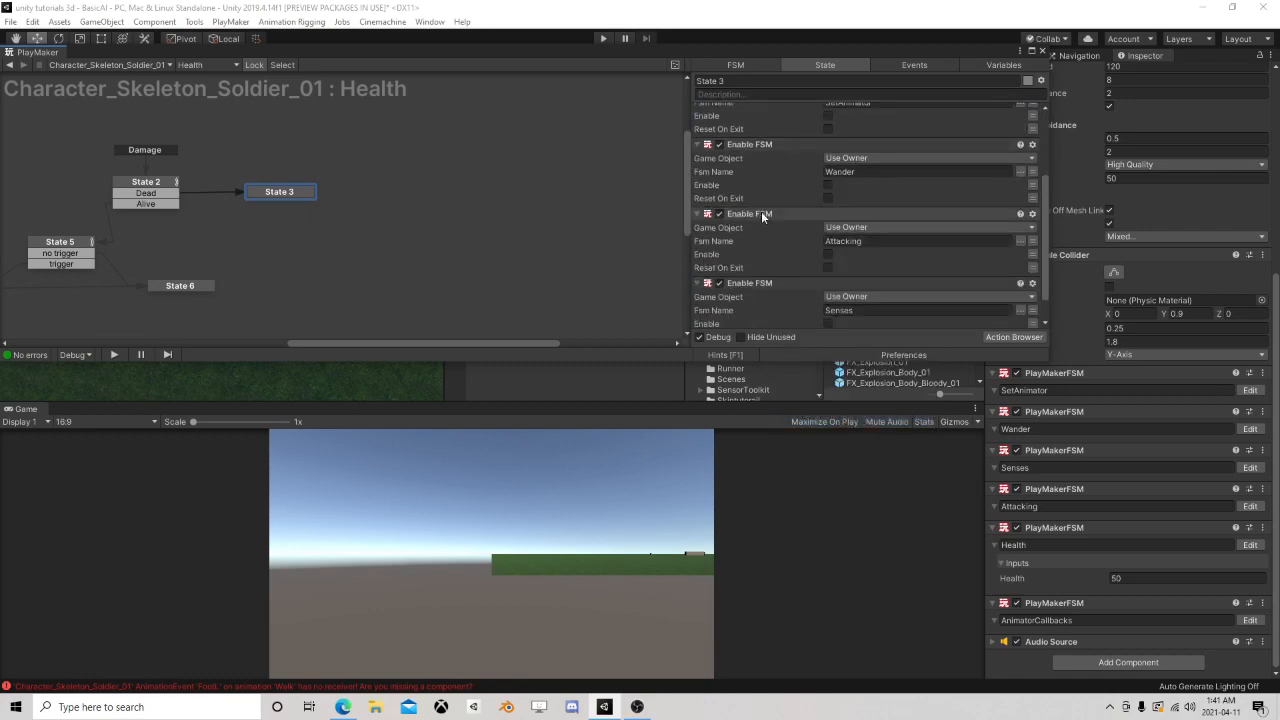
{"action": "scroll", "coordinate": [778, 223], "scroll_direction": "up", "scroll_amount": 3}
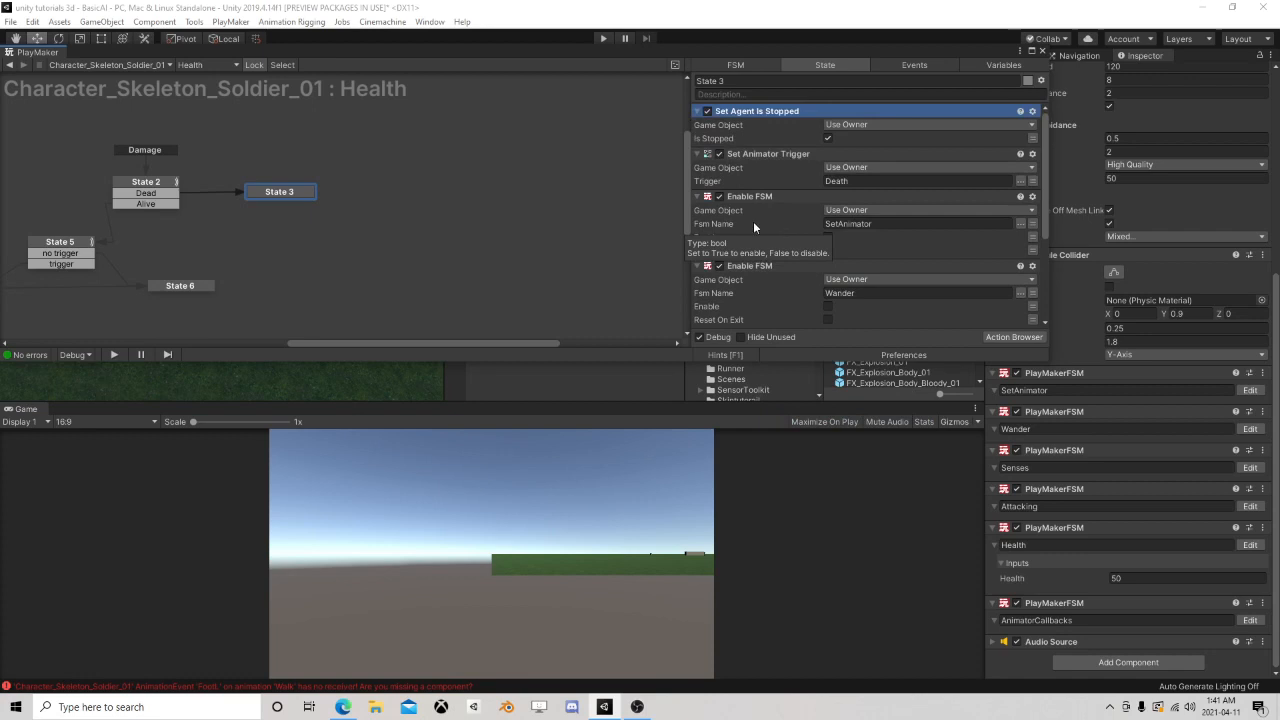
- Duplicate the Senses Enable FSM action at the end of State 3, set the copy's Fsm Name to Health, and close the editor
{"action": "left_click", "coordinate": [764, 154]}
{"action": "scroll", "coordinate": [764, 231], "scroll_direction": "down", "scroll_amount": 3}
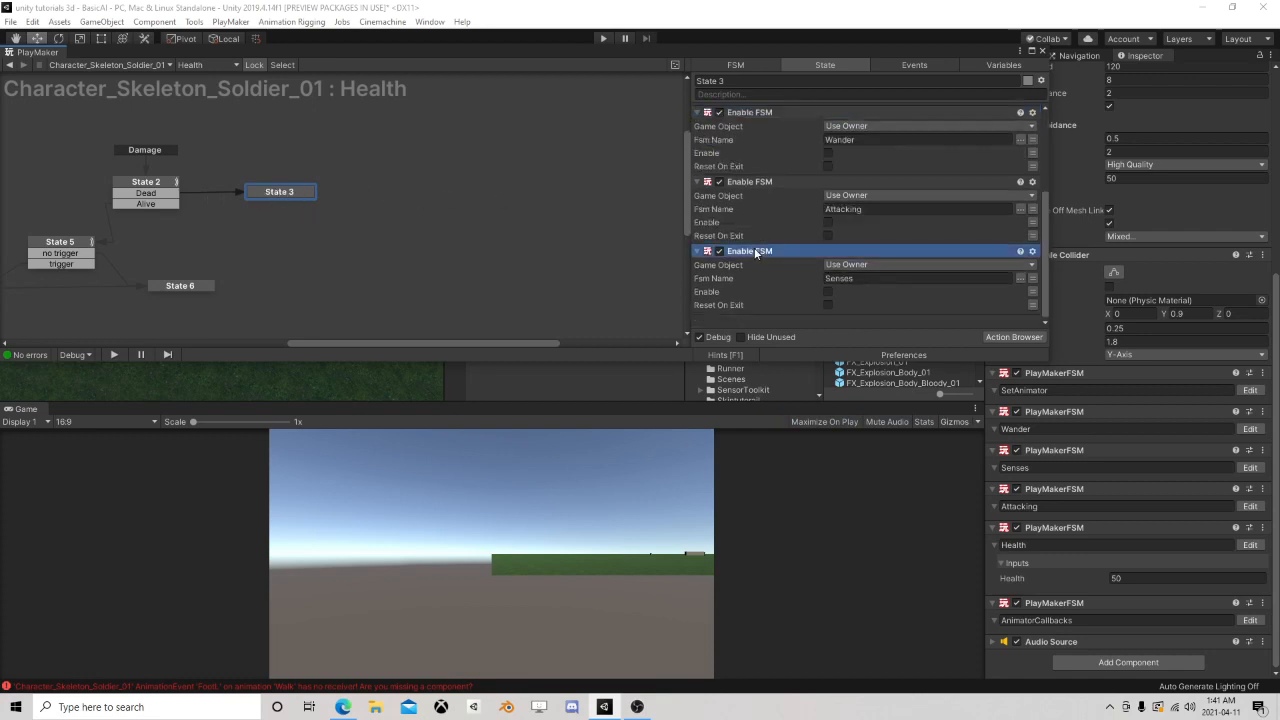
{"action": "right_click", "coordinate": [755, 250]}
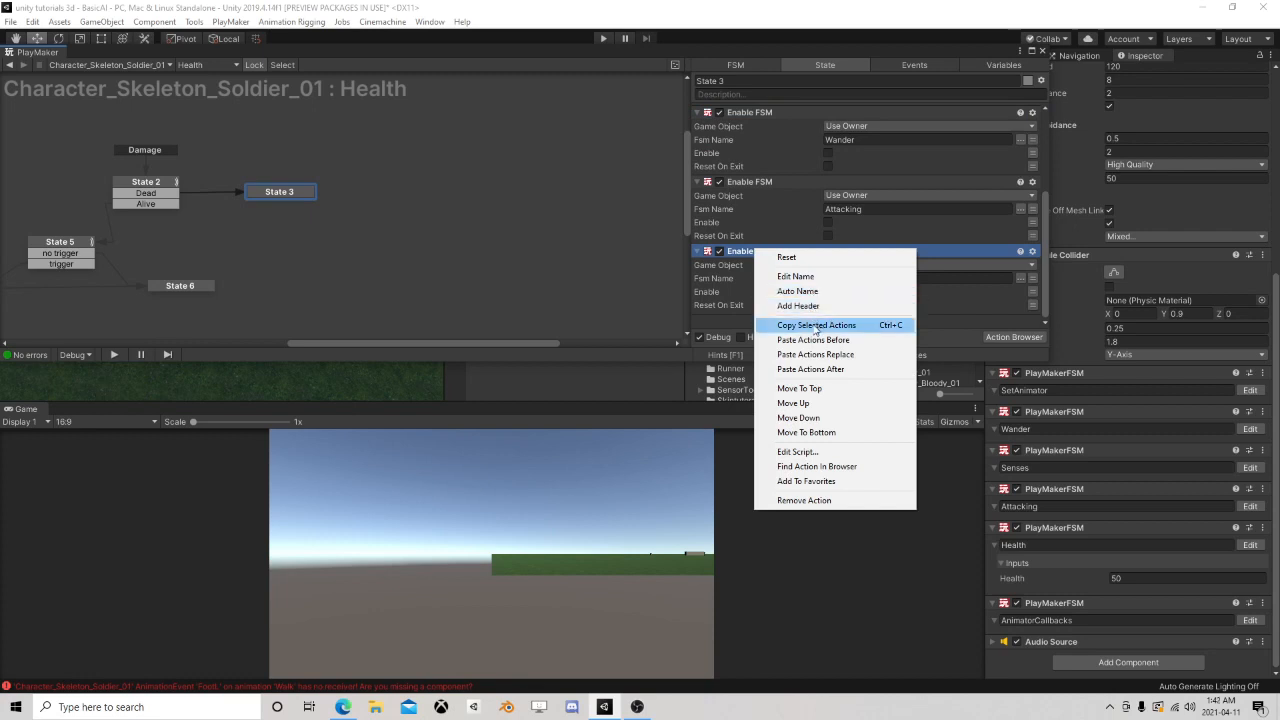
{"action": "left_click", "coordinate": [816, 325]}
{"action": "right_click", "coordinate": [782, 322]}
{"action": "left_click", "coordinate": [828, 446]}
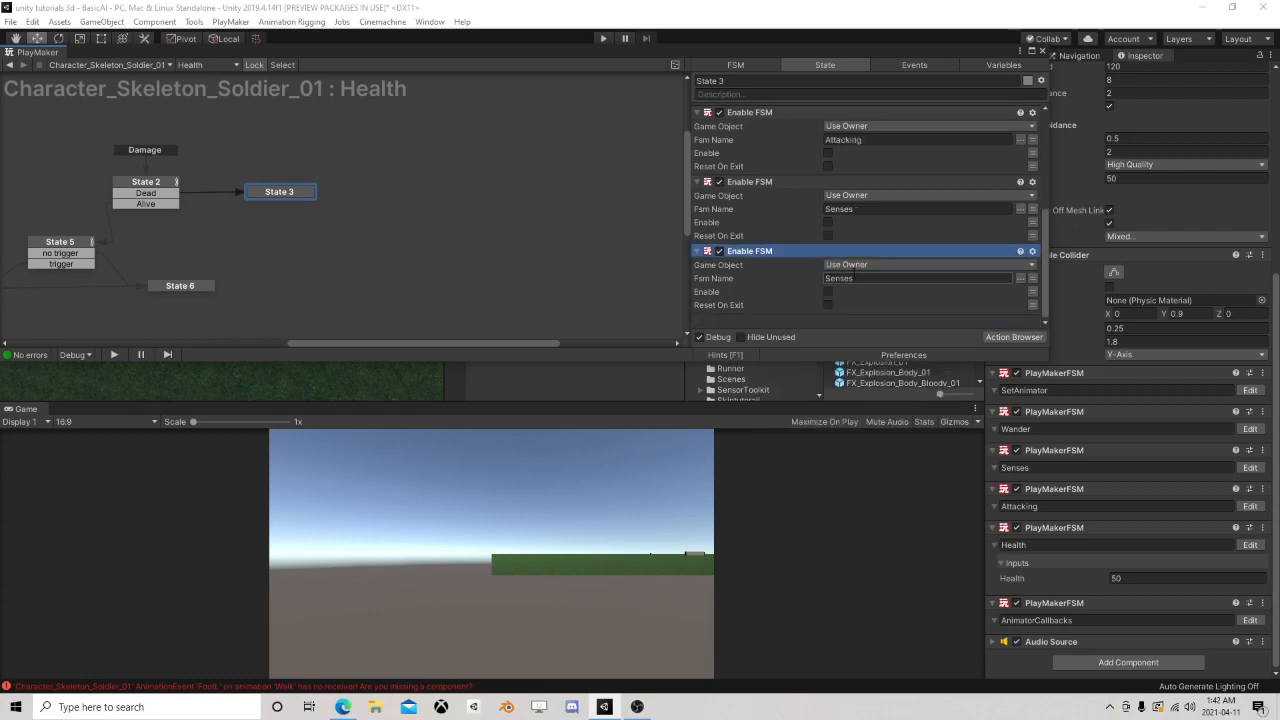
{"action": "left_click", "coordinate": [1022, 279]}
{"action": "left_click", "coordinate": [1058, 298]}
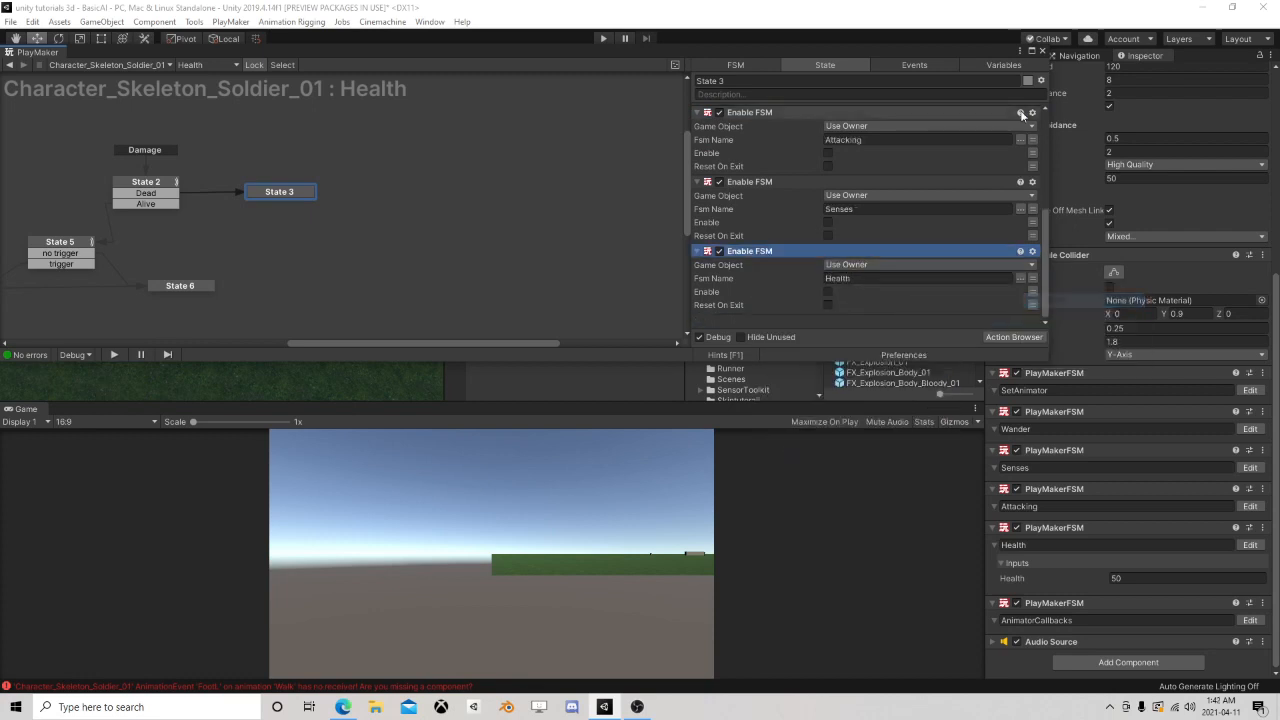
{"action": "left_click", "coordinate": [1040, 51]}
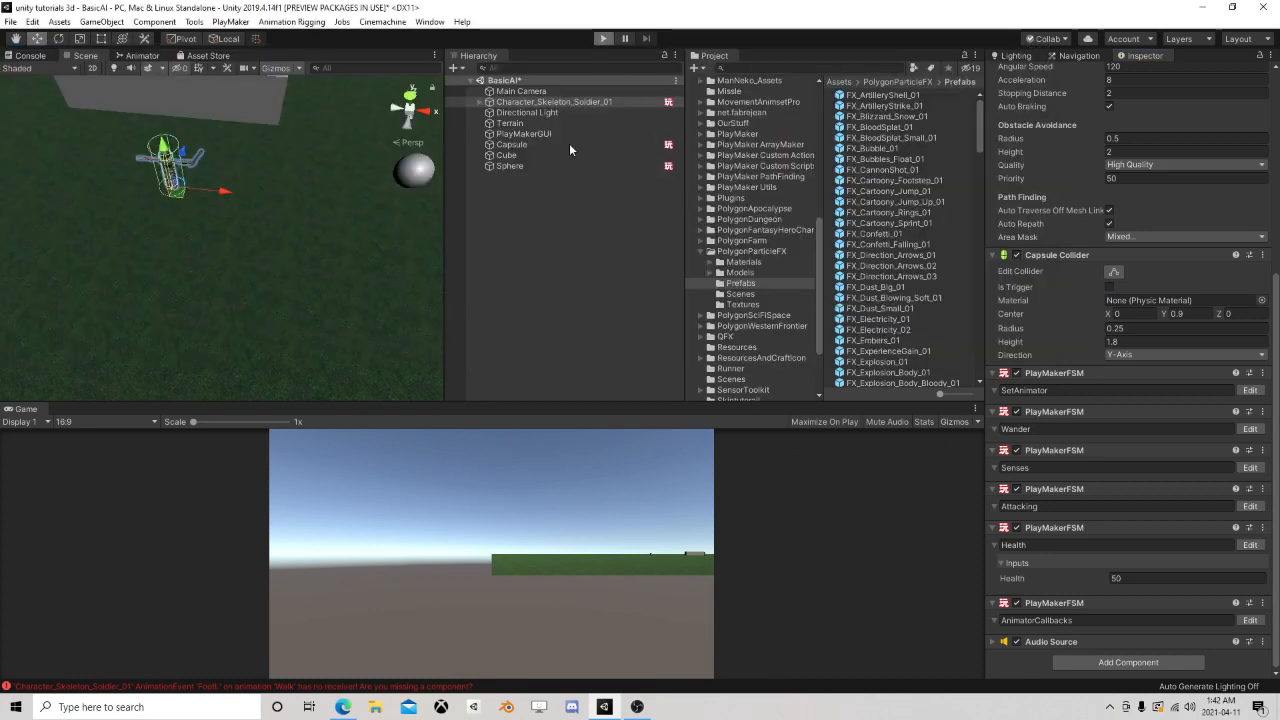
- Play the scene and move the Capsule beside the skeleton to test its attack
{"action": "key", "text": "ctrl+p"}
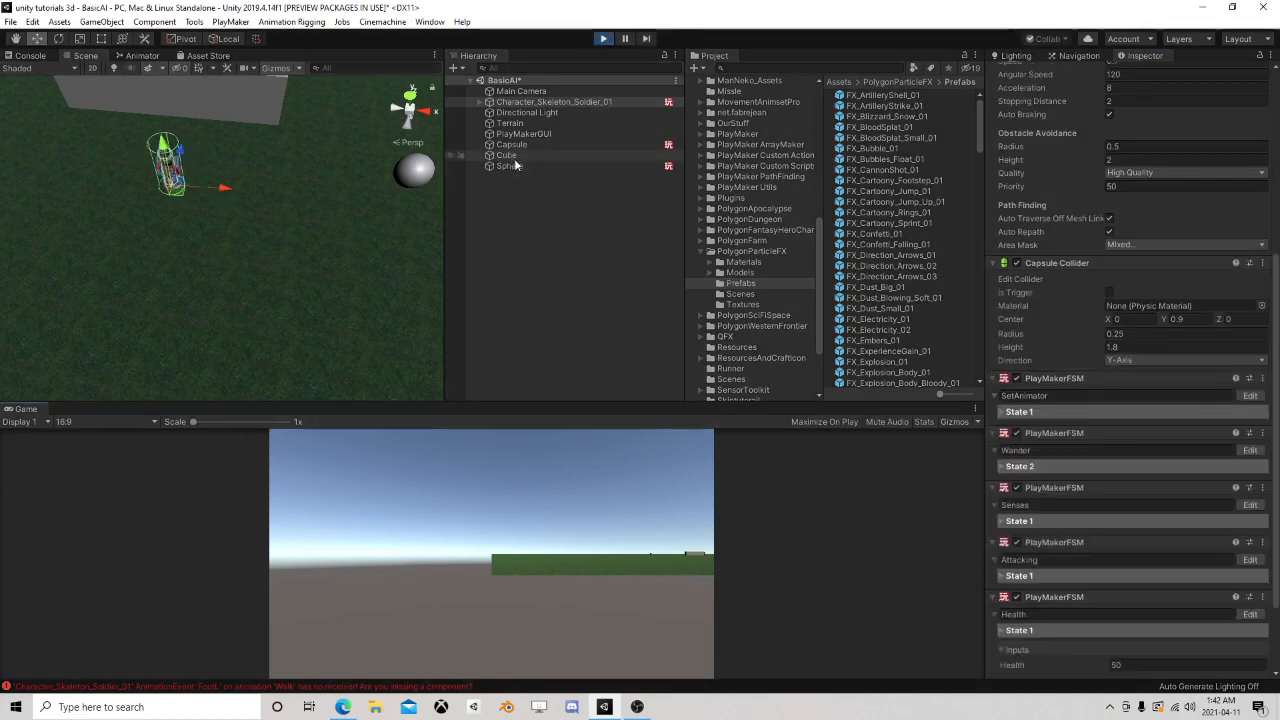
{"action": "left_click", "coordinate": [515, 165]}
{"action": "left_click", "coordinate": [510, 145]}
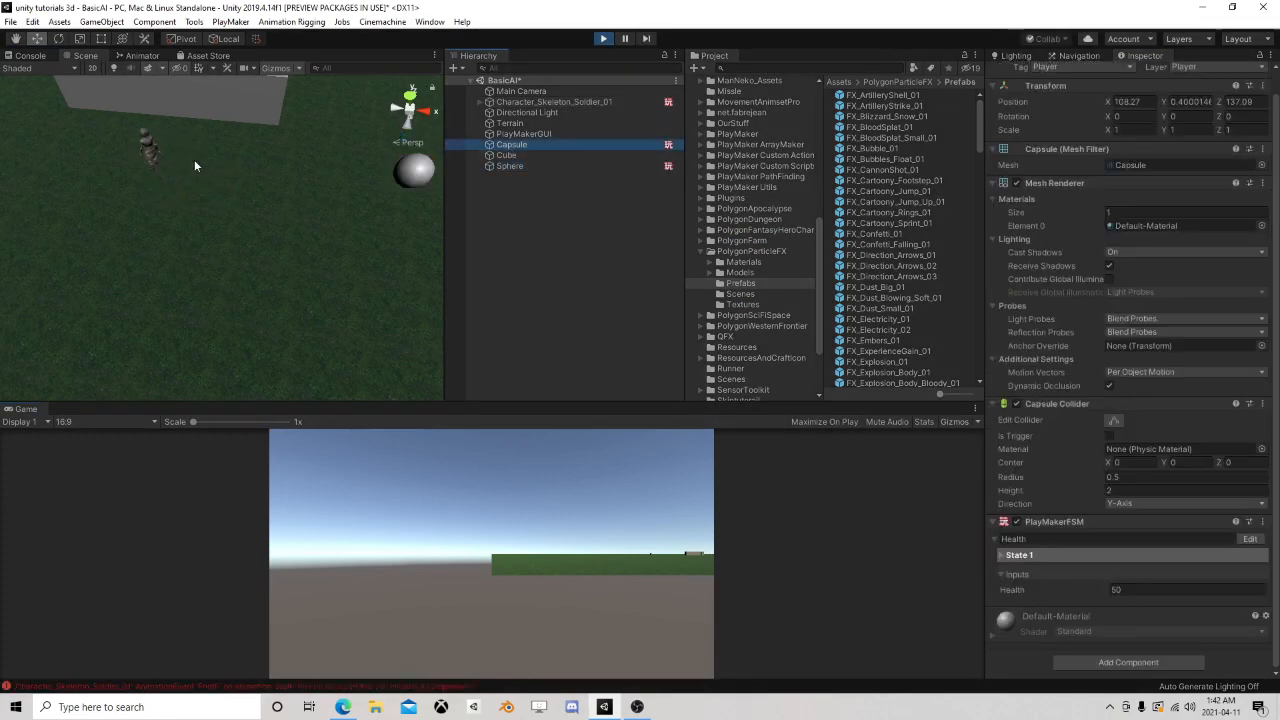
{"action": "key", "text": "f"}
{"action": "left_click_drag", "start_coordinate": [247, 265], "coordinate": [208, 374], "text": "alt"}
{"action": "mouse_move", "coordinate": [281, 345]}
{"action": "middle_mouse_down"}
{"action": "mouse_move", "coordinate": [289, 273]}
{"action": "mouse_move", "coordinate": [347, 218]}
{"action": "middle_mouse_up"}
{"action": "scroll", "coordinate": [295, 264], "scroll_direction": "up", "scroll_amount": 10}
{"action": "right_click_drag", "start_coordinate": [166, 276], "coordinate": [315, 272]}
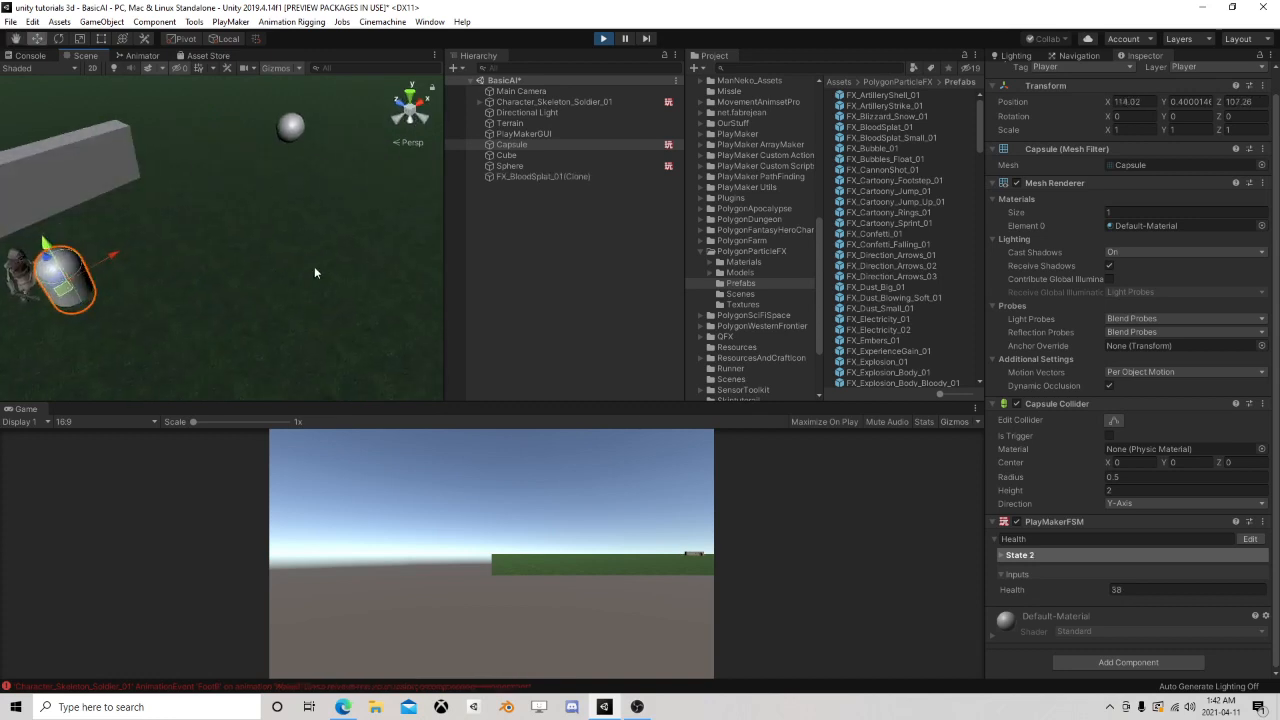
{"action": "left_click_drag", "start_coordinate": [64, 289], "coordinate": [94, 288]}
{"action": "middle_click_drag", "start_coordinate": [183, 252], "coordinate": [291, 279]}
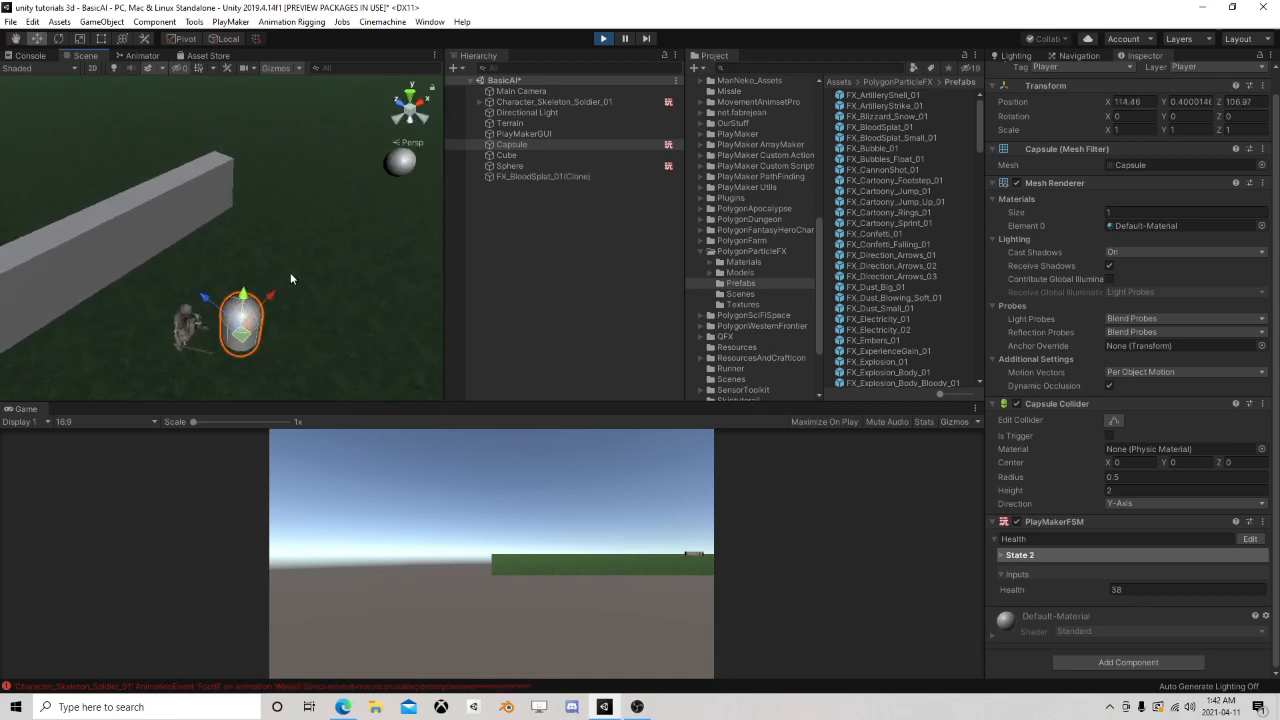
- Move the Sphere into the skeleton and away again to test its damage response, and stop playing
{"action": "left_click", "coordinate": [410, 163]}
{"action": "mouse_move", "coordinate": [410, 163]}
{"action": "left_mouse_down"}
{"action": "mouse_move", "coordinate": [215, 305]}
{"action": "mouse_move", "coordinate": [172, 300]}
{"action": "mouse_move", "coordinate": [176, 255]}
{"action": "mouse_move", "coordinate": [184, 297]}
{"action": "left_mouse_up"}
{"action": "left_click_drag", "start_coordinate": [185, 346], "coordinate": [292, 212]}
{"action": "left_click", "coordinate": [603, 38]}
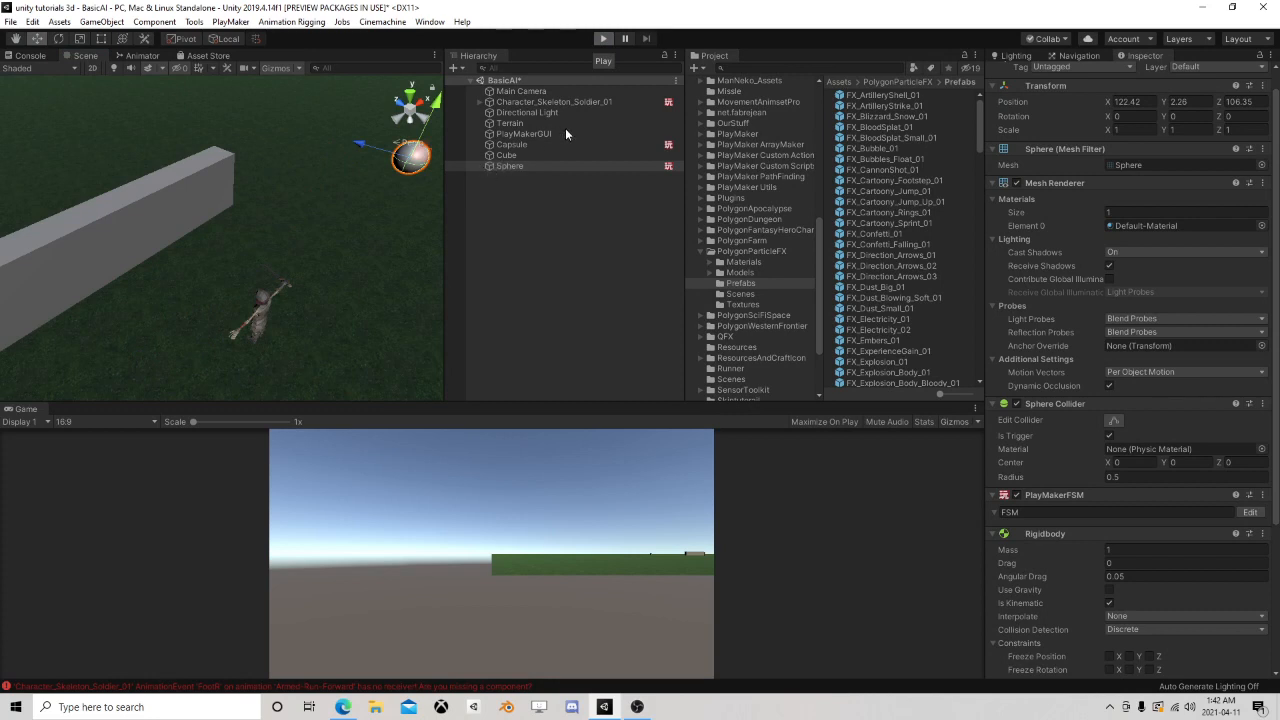
- Play the scene, move the Sphere into the skeleton several times to test its hurt and death reactions, and stop playing
{"action": "left_click", "coordinate": [516, 166]}
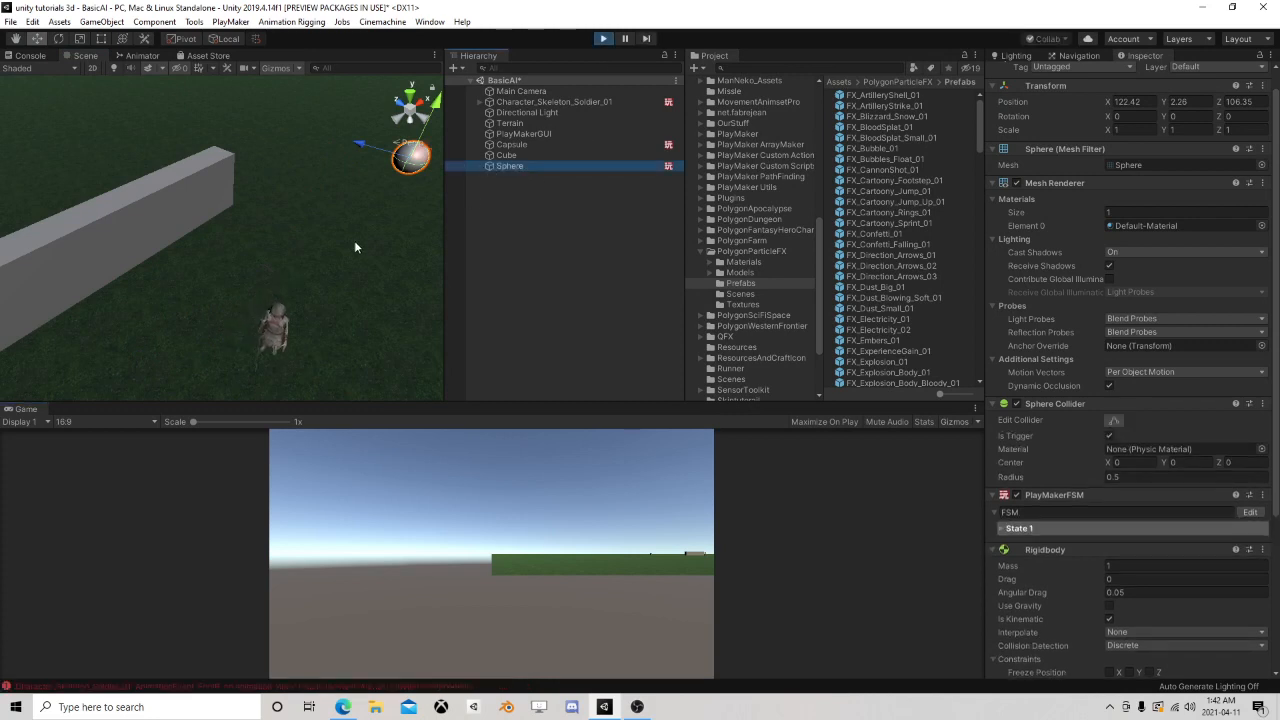
{"action": "scroll", "coordinate": [290, 259], "scroll_direction": "down", "scroll_amount": 3}
{"action": "right_click_drag", "start_coordinate": [100, 200], "coordinate": [197, 243]}
{"action": "middle_click_drag", "start_coordinate": [197, 243], "coordinate": [285, 285]}
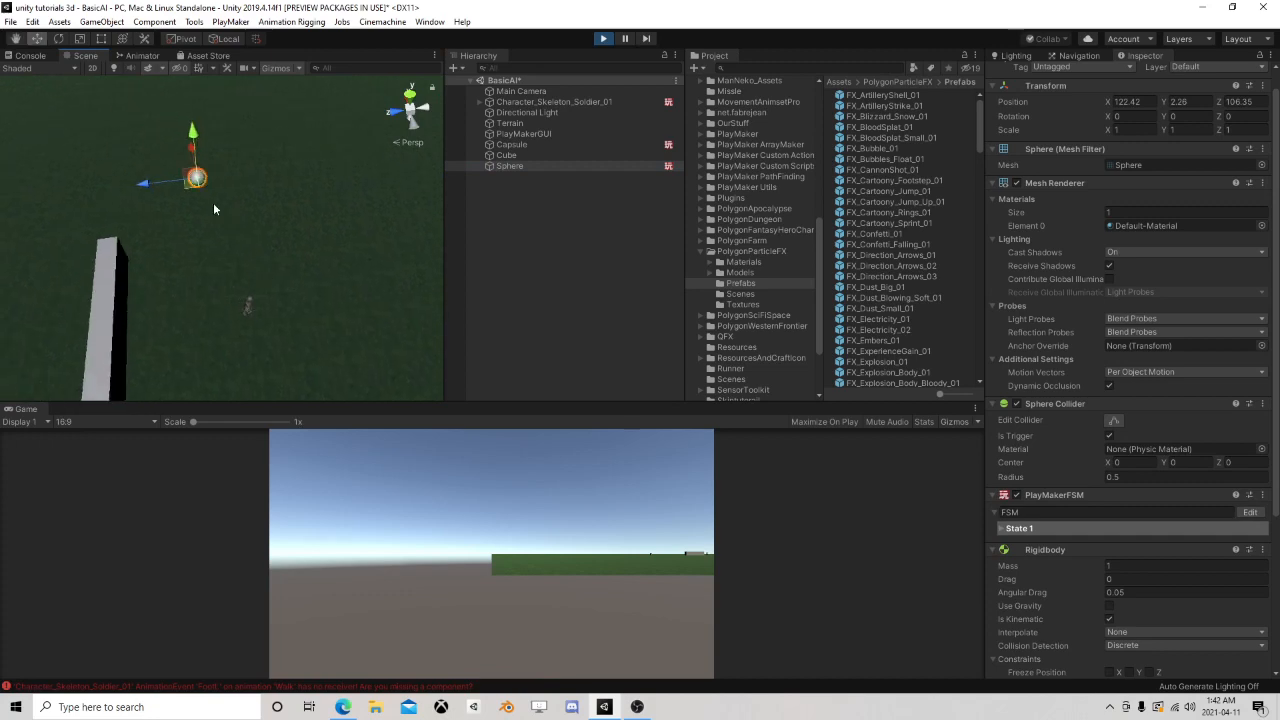
{"action": "left_click_drag", "start_coordinate": [194, 190], "coordinate": [279, 340]}
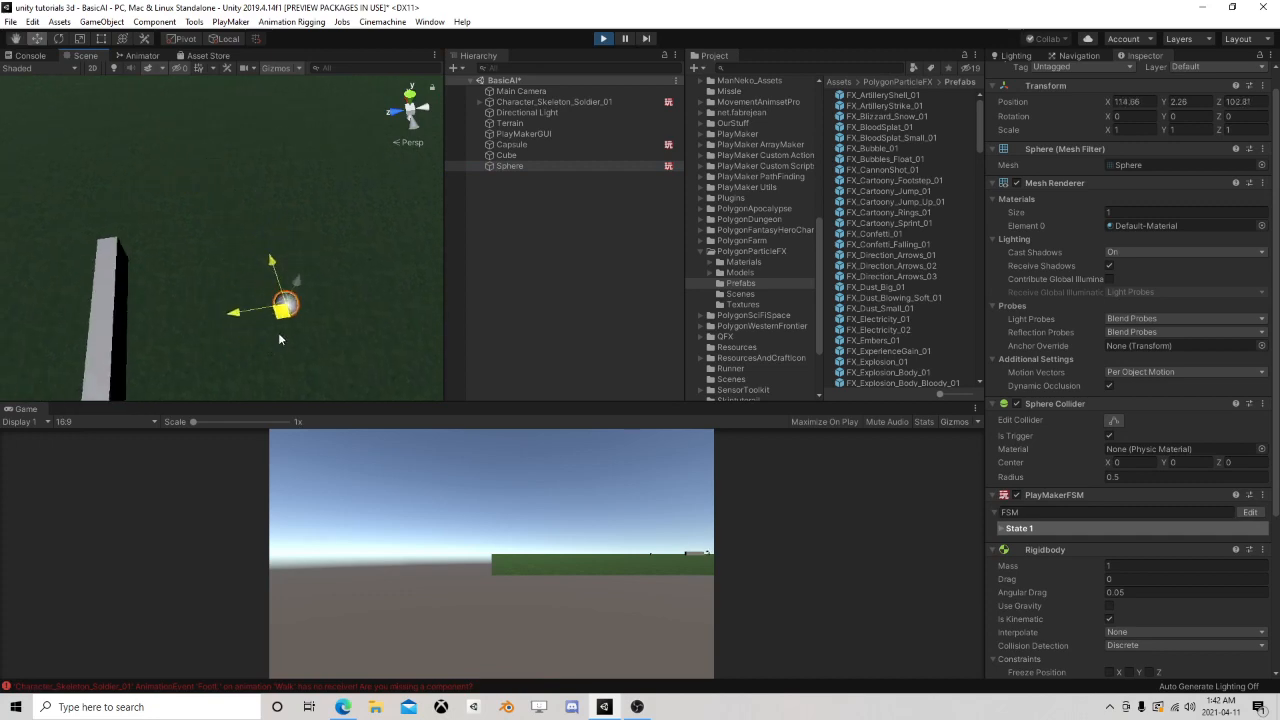
{"action": "left_click_drag", "start_coordinate": [299, 272], "coordinate": [349, 230]}
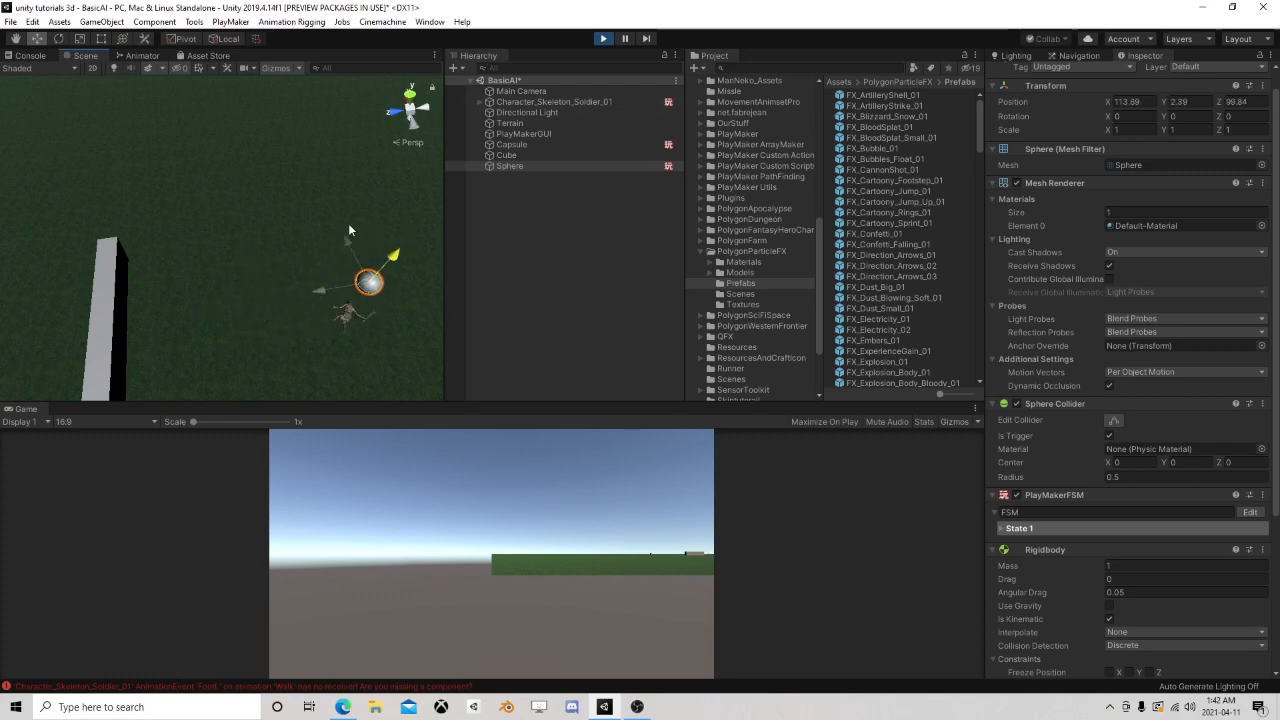
{"action": "left_click_drag", "start_coordinate": [360, 282], "coordinate": [393, 241]}
{"action": "left_click_drag", "start_coordinate": [372, 292], "coordinate": [254, 240]}
{"action": "left_click", "coordinate": [602, 39]}
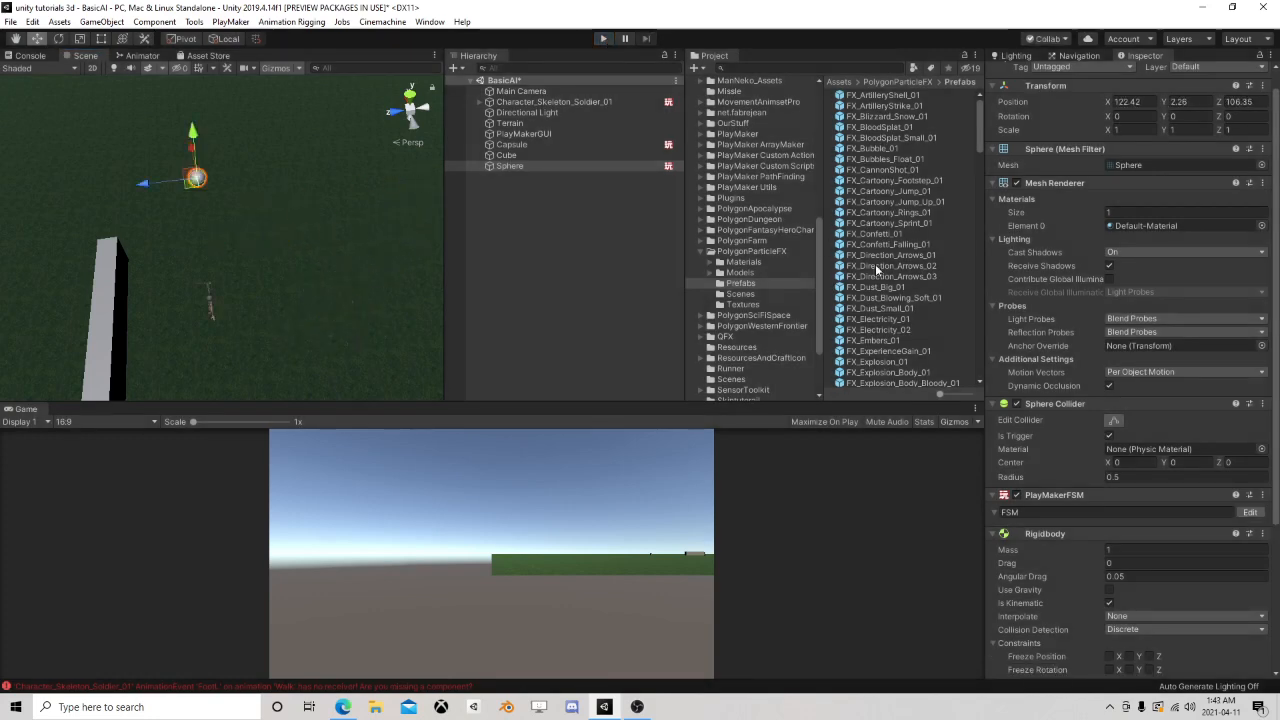
- Select Character_Skeleton_Soldier_01, show its PlayMaker FSM components, and widen the Scene view
{"action": "scroll", "coordinate": [1116, 442], "scroll_direction": "down", "scroll_amount": 4}
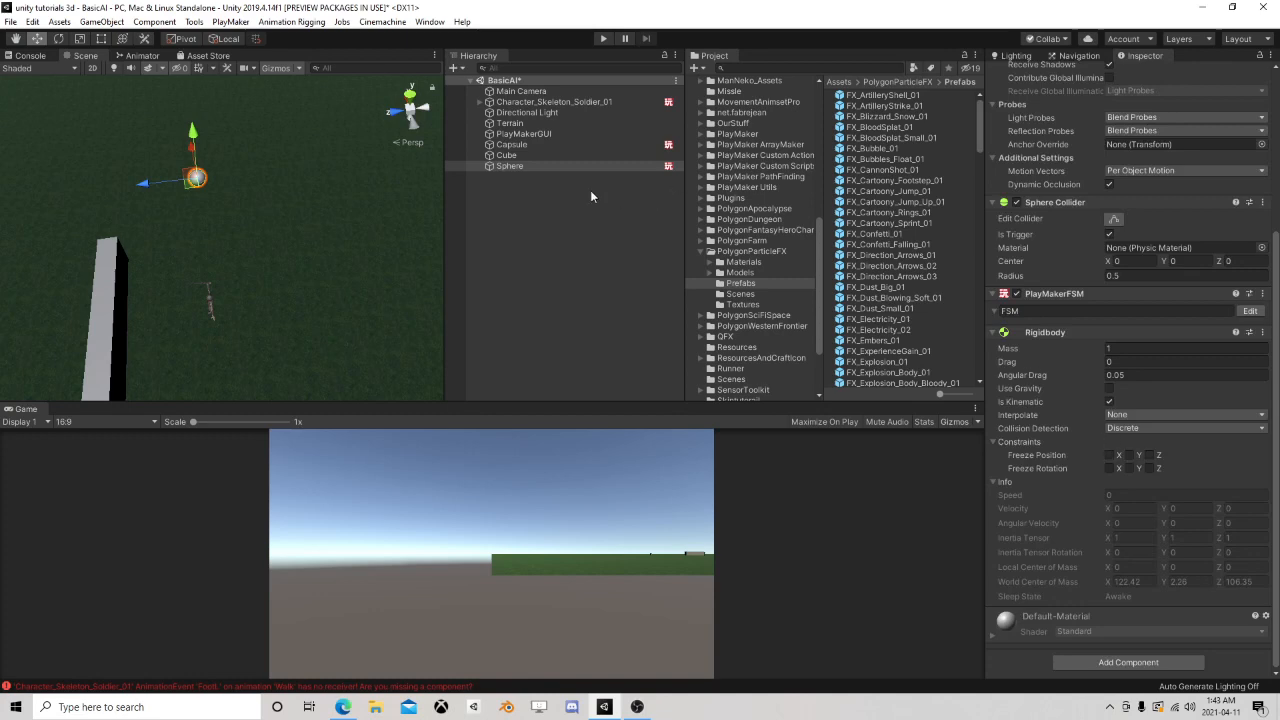
{"action": "right_click_drag", "start_coordinate": [402, 200], "coordinate": [214, 152]}
{"action": "scroll", "coordinate": [276, 240], "scroll_direction": "up", "scroll_amount": 2}
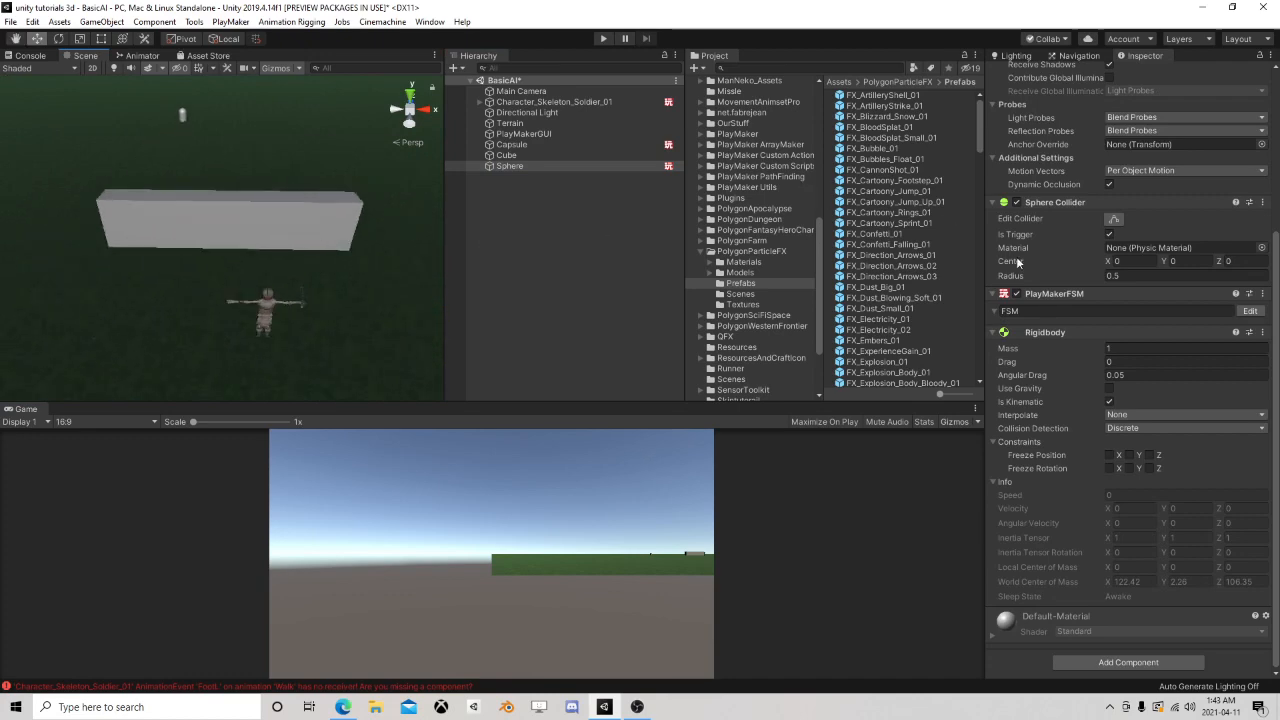
{"action": "left_click", "coordinate": [550, 101]}
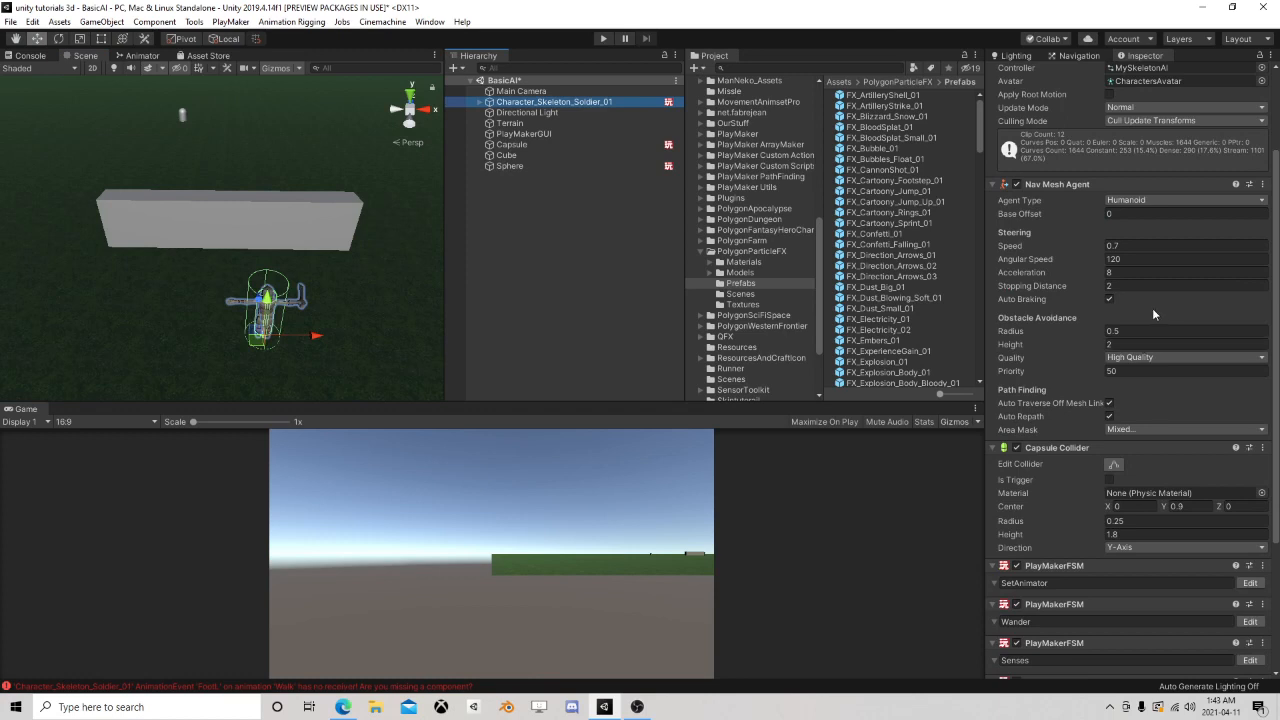
{"action": "scroll", "coordinate": [1150, 320], "scroll_direction": "down", "scroll_amount": 5}
{"action": "right_click_drag", "start_coordinate": [208, 271], "coordinate": [200, 316]}
{"action": "scroll", "coordinate": [200, 316], "scroll_direction": "down", "scroll_amount": 3}
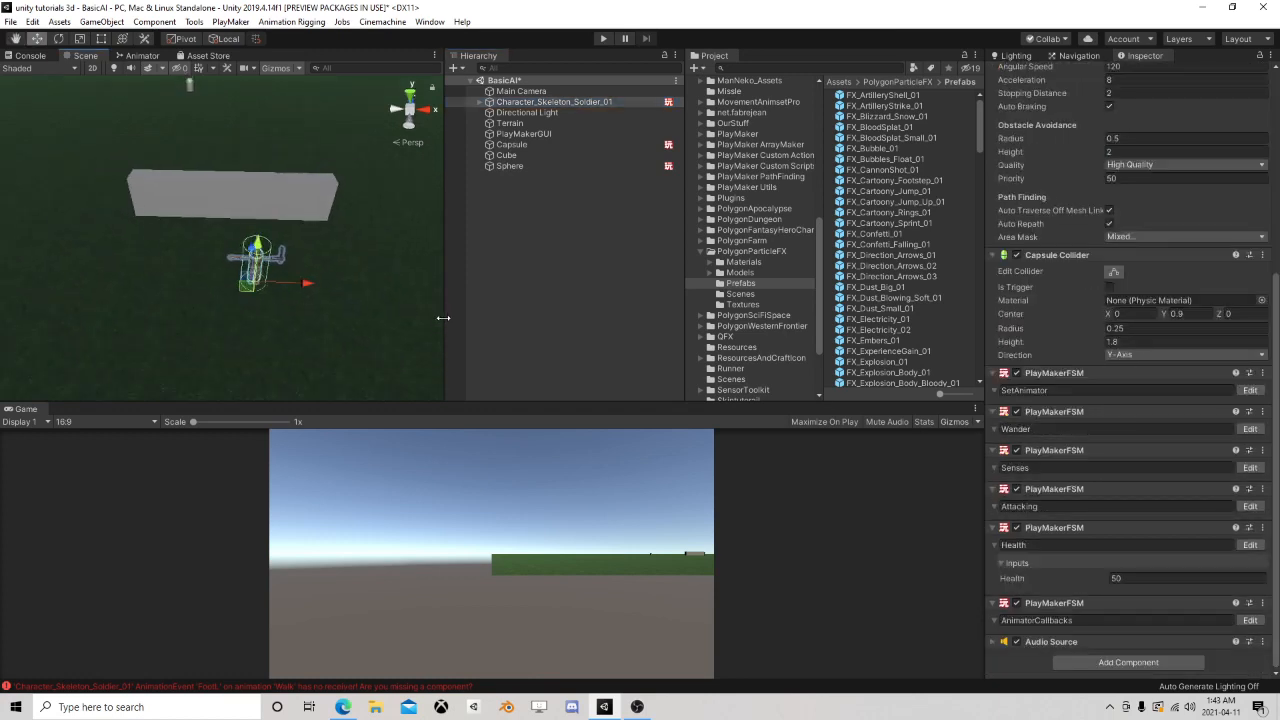
{"action": "left_click_drag", "start_coordinate": [443, 317], "coordinate": [693, 295]}
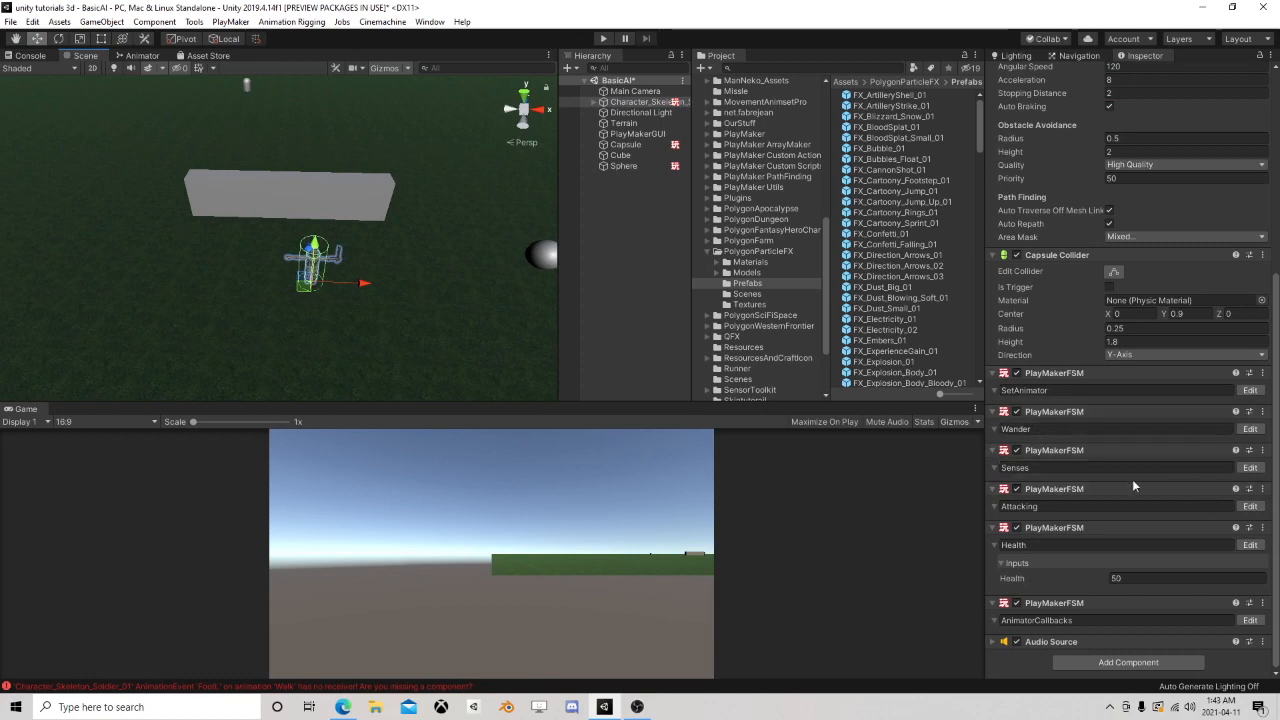
- Open the skeleton's Attacking FSM, examine the actions in States 3, 4, 5 and 6, and close the editor
{"action": "left_click", "coordinate": [1240, 546]}
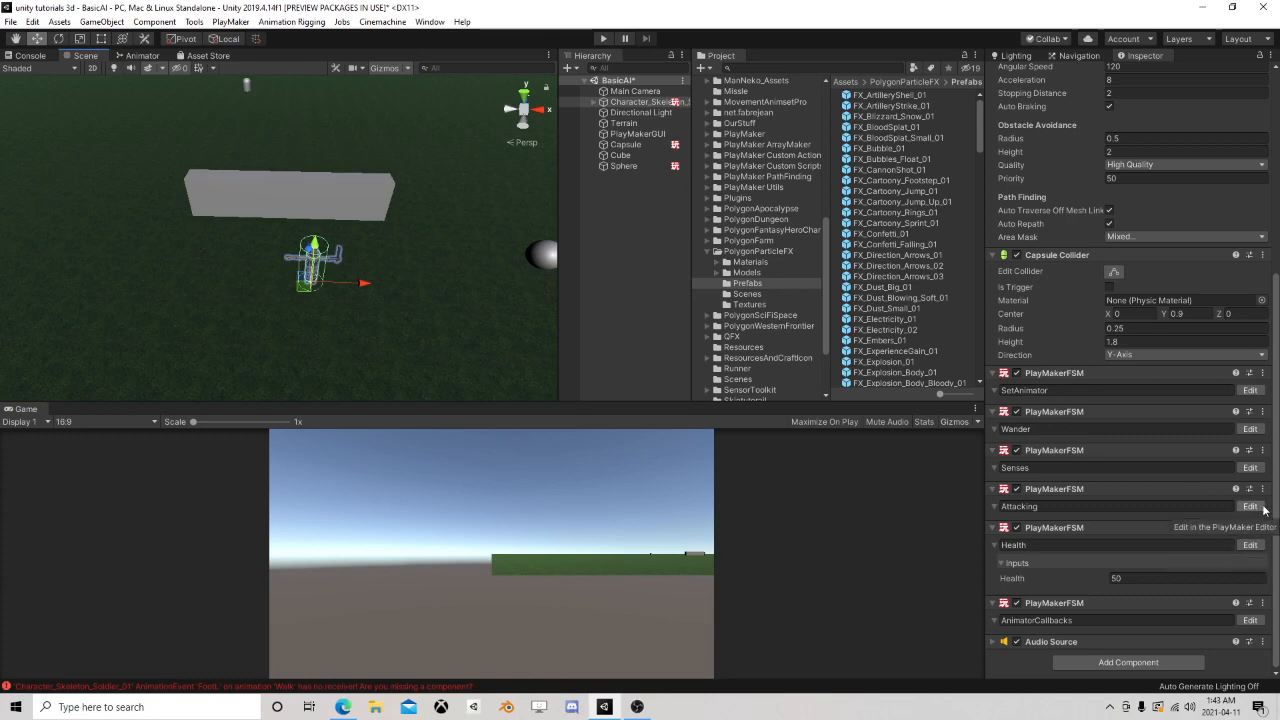
{"action": "left_click", "coordinate": [1252, 507]}
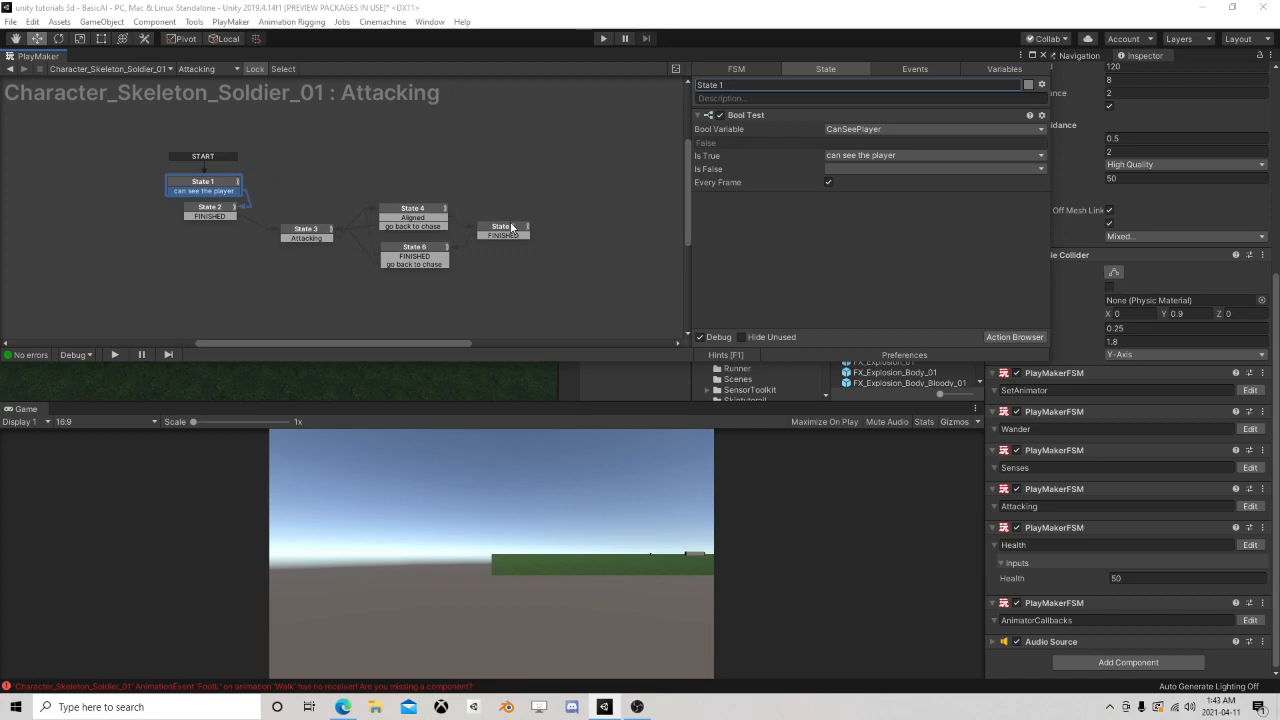
{"action": "left_click", "coordinate": [508, 229]}
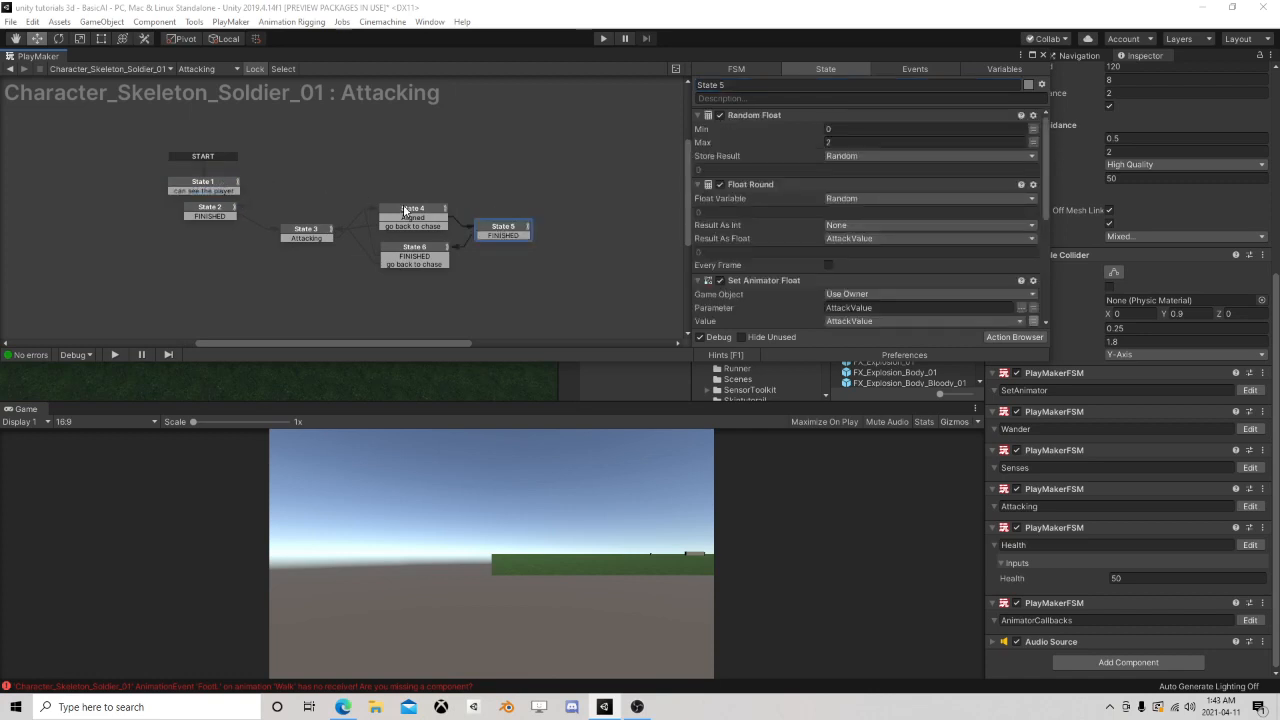
{"action": "left_click", "coordinate": [407, 211]}
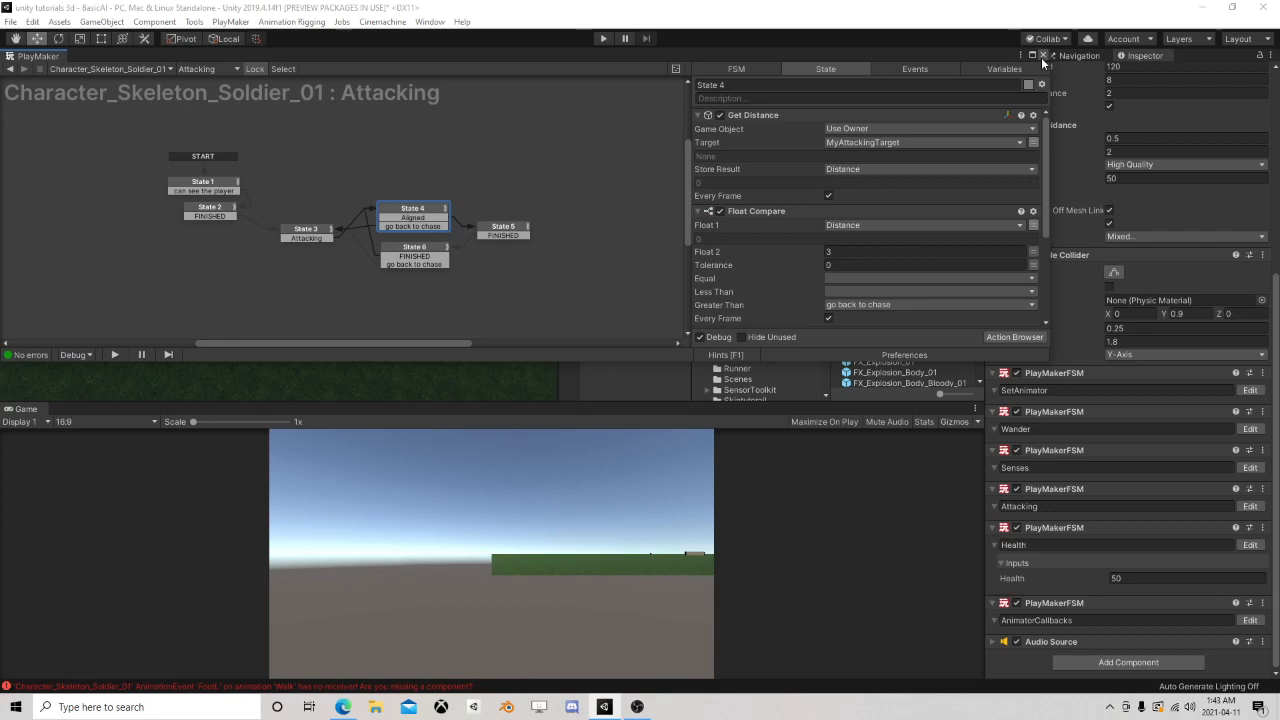
{"action": "left_click", "coordinate": [515, 229]}
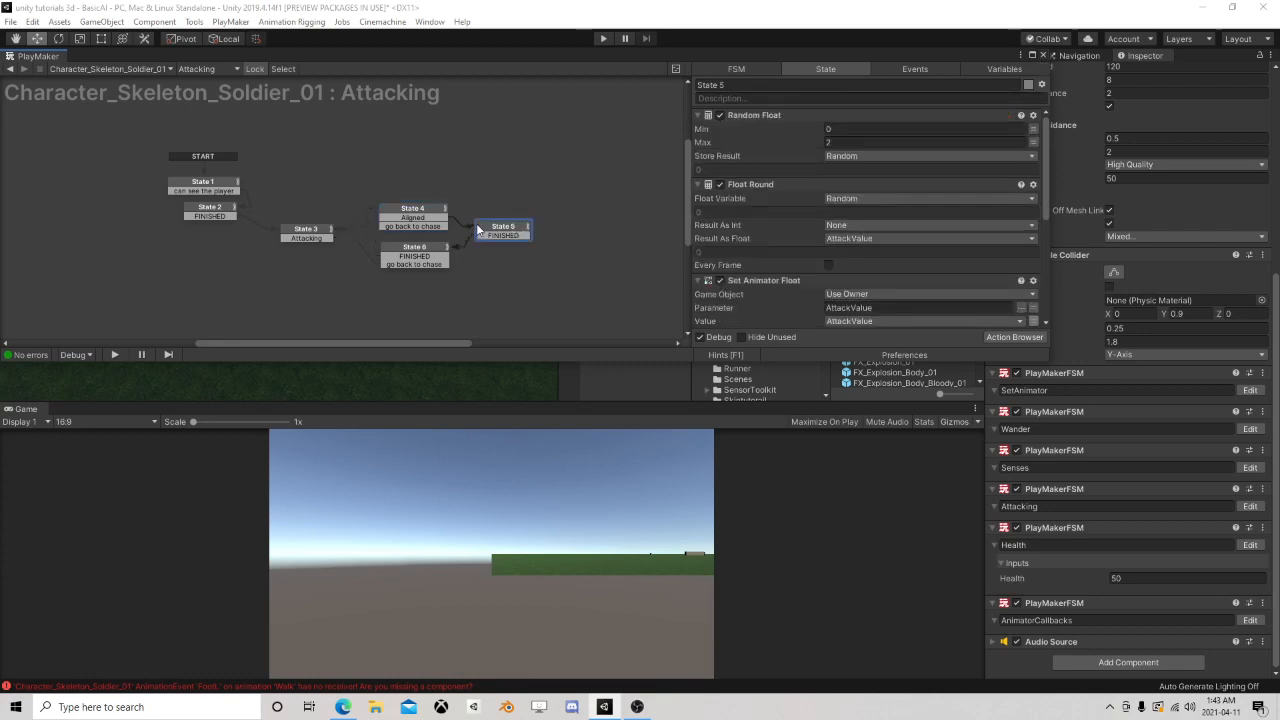
{"action": "left_click", "coordinate": [418, 212]}
{"action": "left_click", "coordinate": [410, 254]}
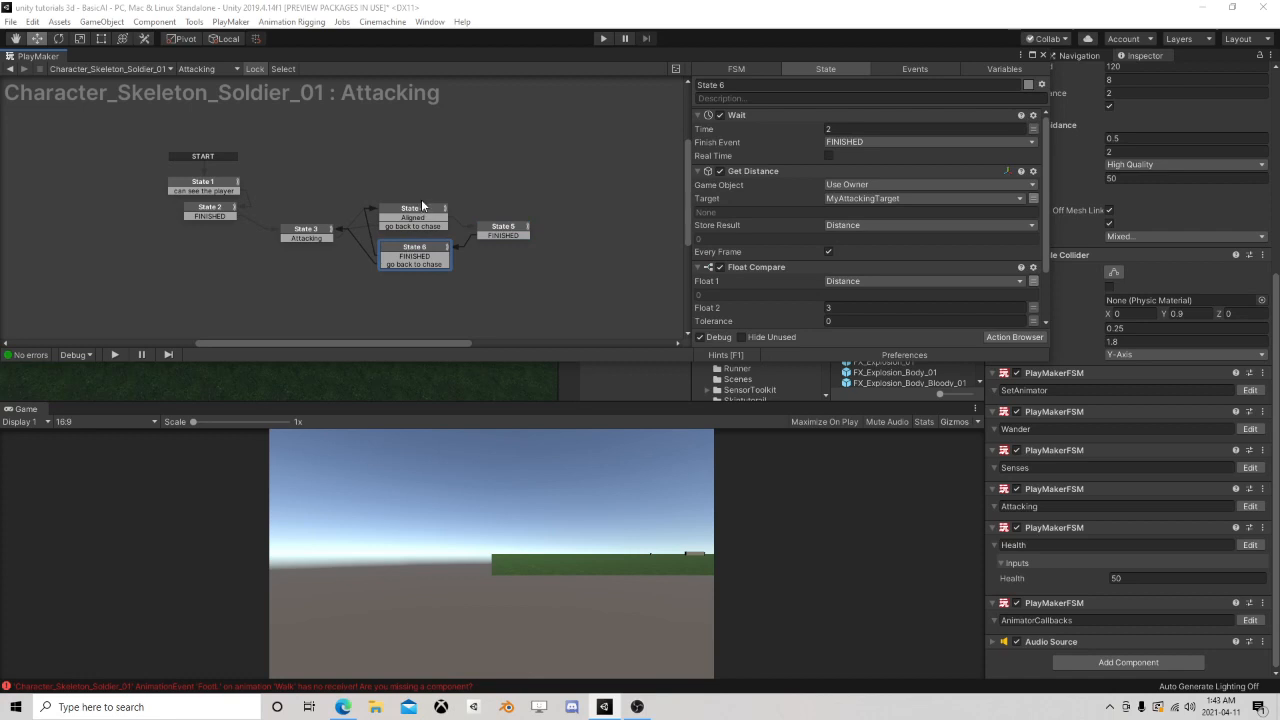
{"action": "left_click", "coordinate": [415, 211]}
{"action": "left_click", "coordinate": [300, 234]}
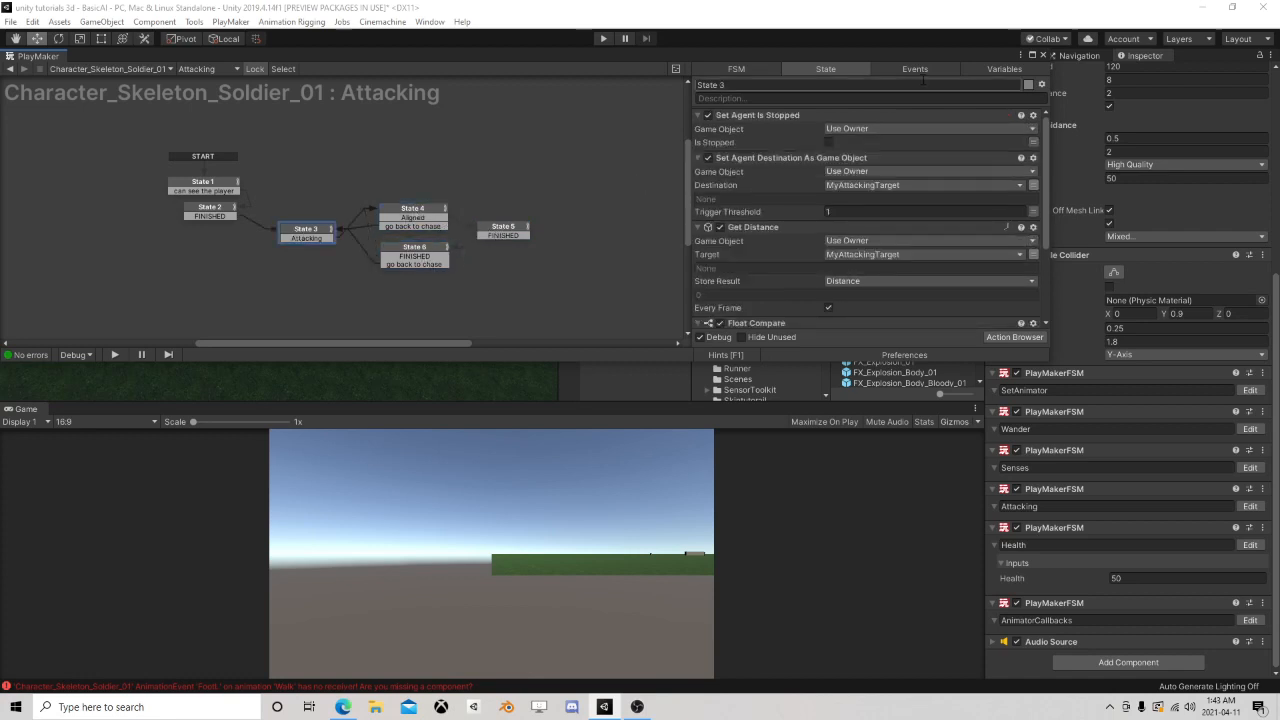
{"action": "left_click", "coordinate": [1043, 55]}
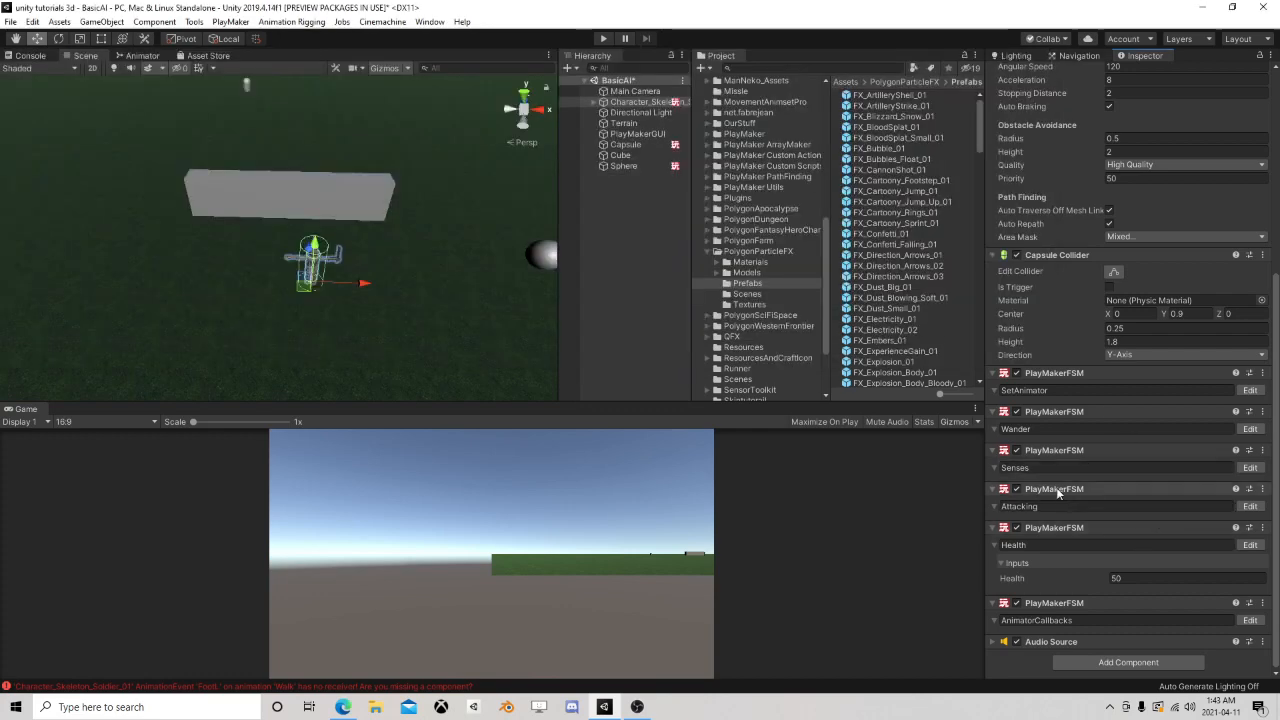
{"action": "scroll", "coordinate": [1059, 485], "scroll_direction": "up", "scroll_amount": 6}
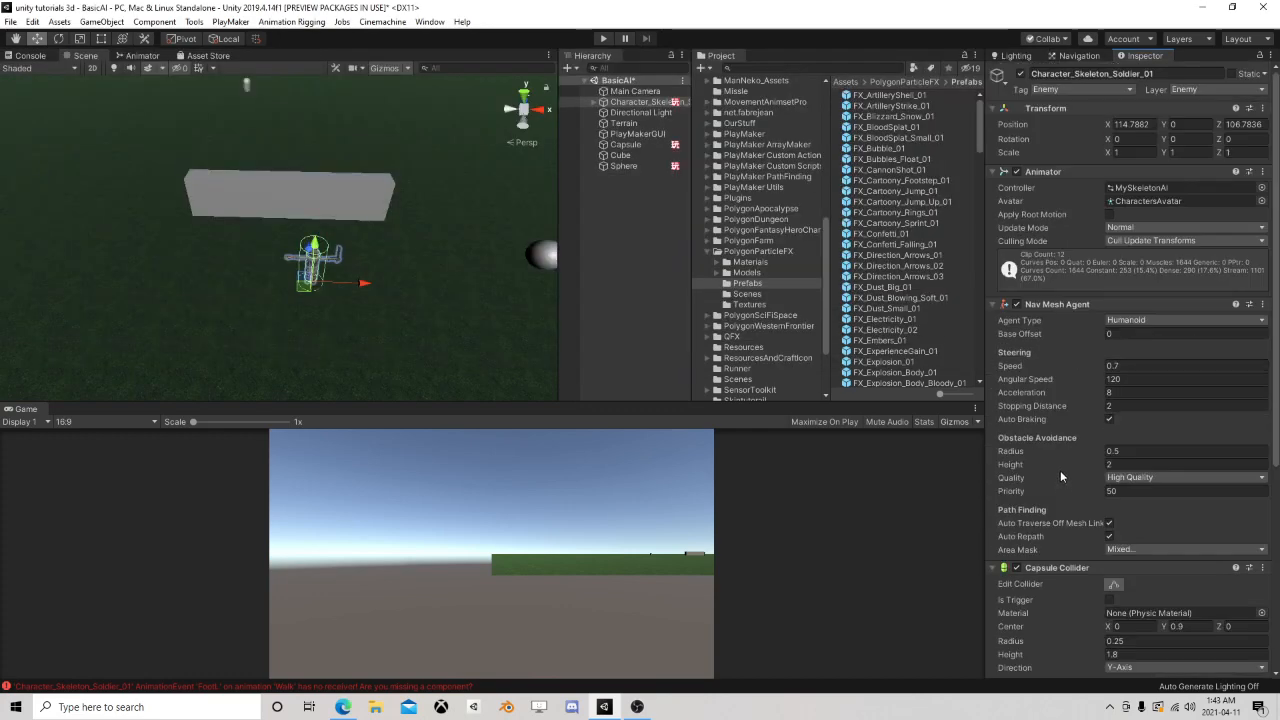
{"action": "scroll", "coordinate": [496, 267], "scroll_direction": "down", "scroll_amount": 4}
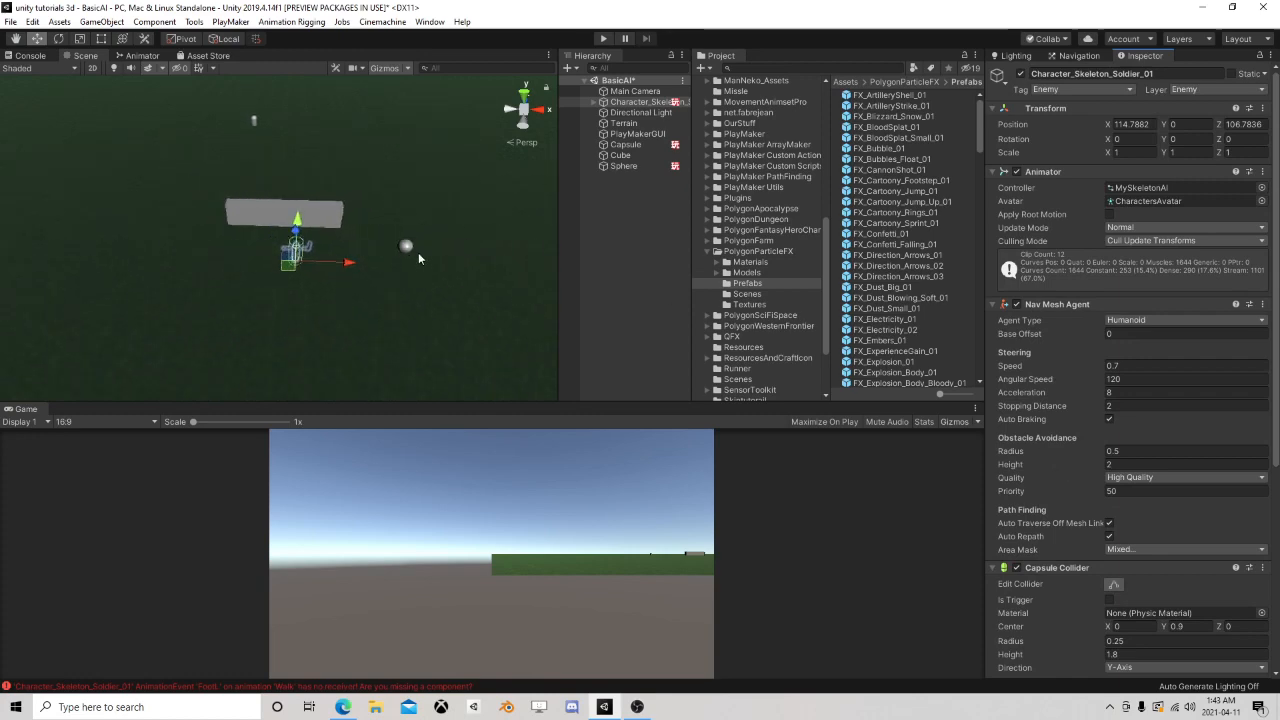
{"action": "scroll", "coordinate": [418, 258], "scroll_direction": "up", "scroll_amount": 6}
{"action": "left_click_drag", "start_coordinate": [378, 245], "coordinate": [265, 250], "text": "alt"}
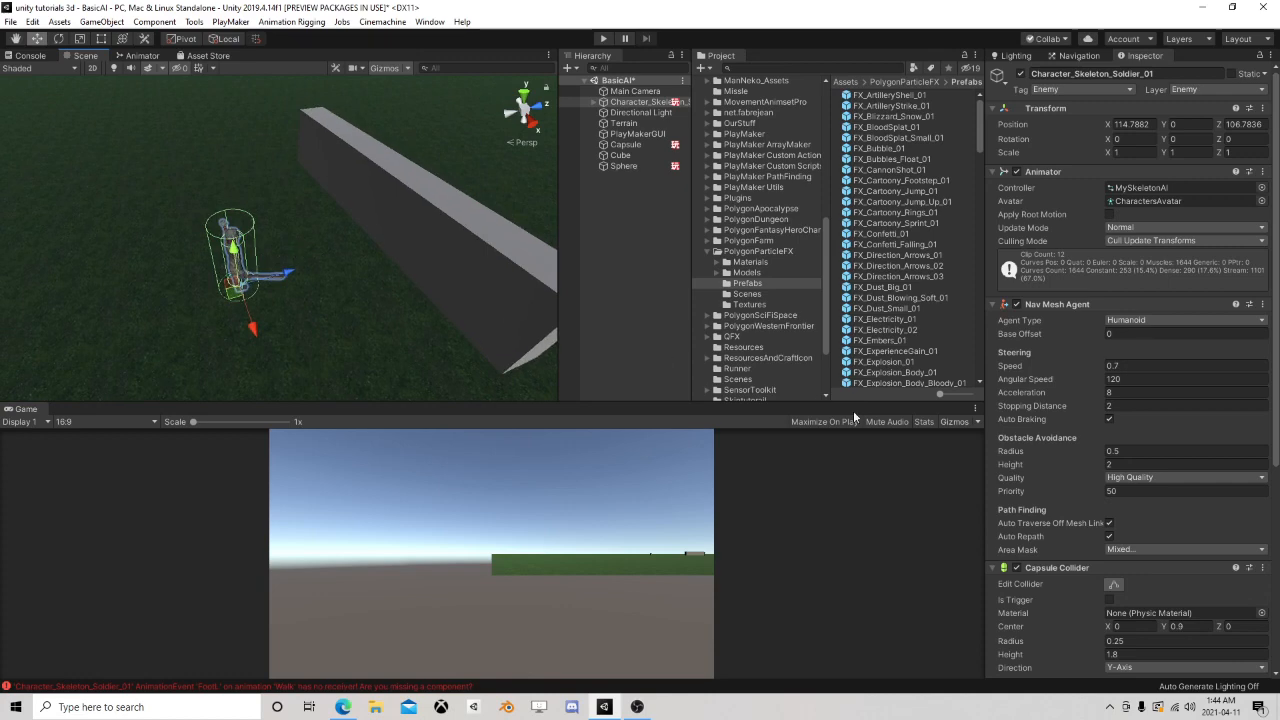
{"action": "scroll", "coordinate": [1081, 456], "scroll_direction": "down", "scroll_amount": 5}
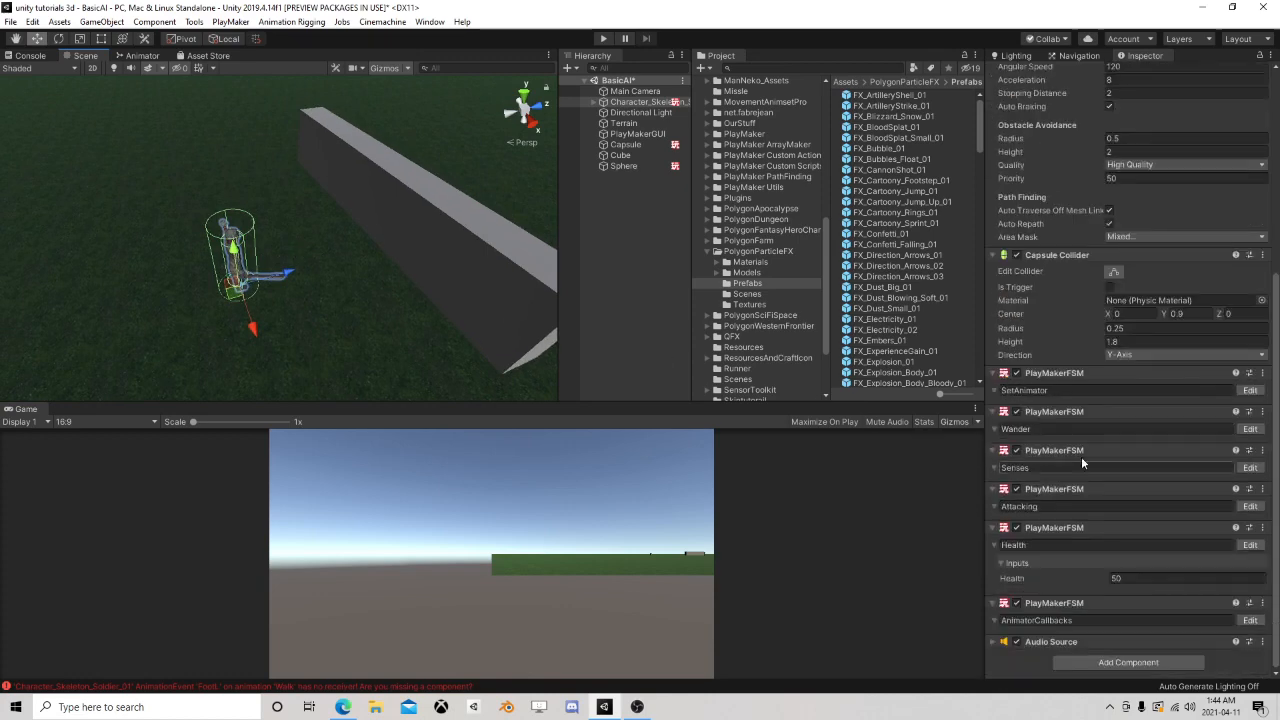
{"action": "left_click", "coordinate": [639, 104]}
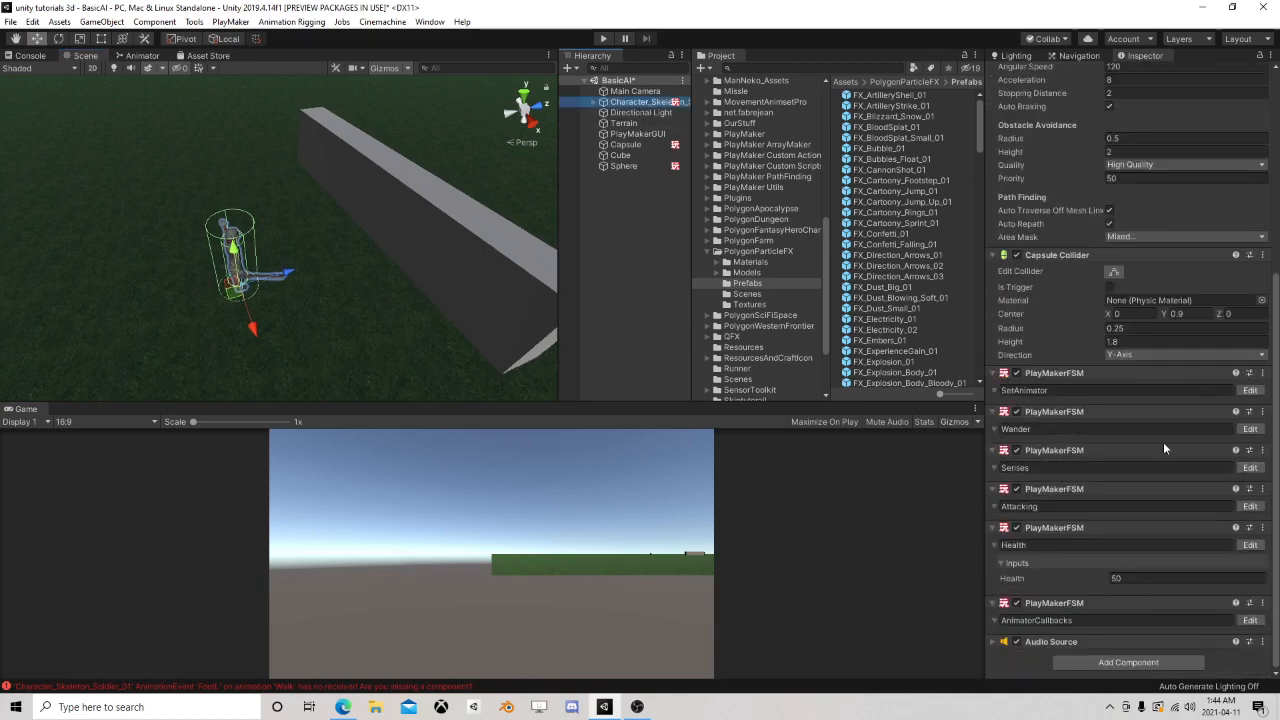
{"action": "mouse_move", "coordinate": [420, 262]}
{"action": "left_mouse_down", "text": "alt"}
{"action": "mouse_move", "coordinate": [378, 268]}
{"action": "mouse_move", "coordinate": [403, 257]}
{"action": "left_mouse_up", "text": "alt"}
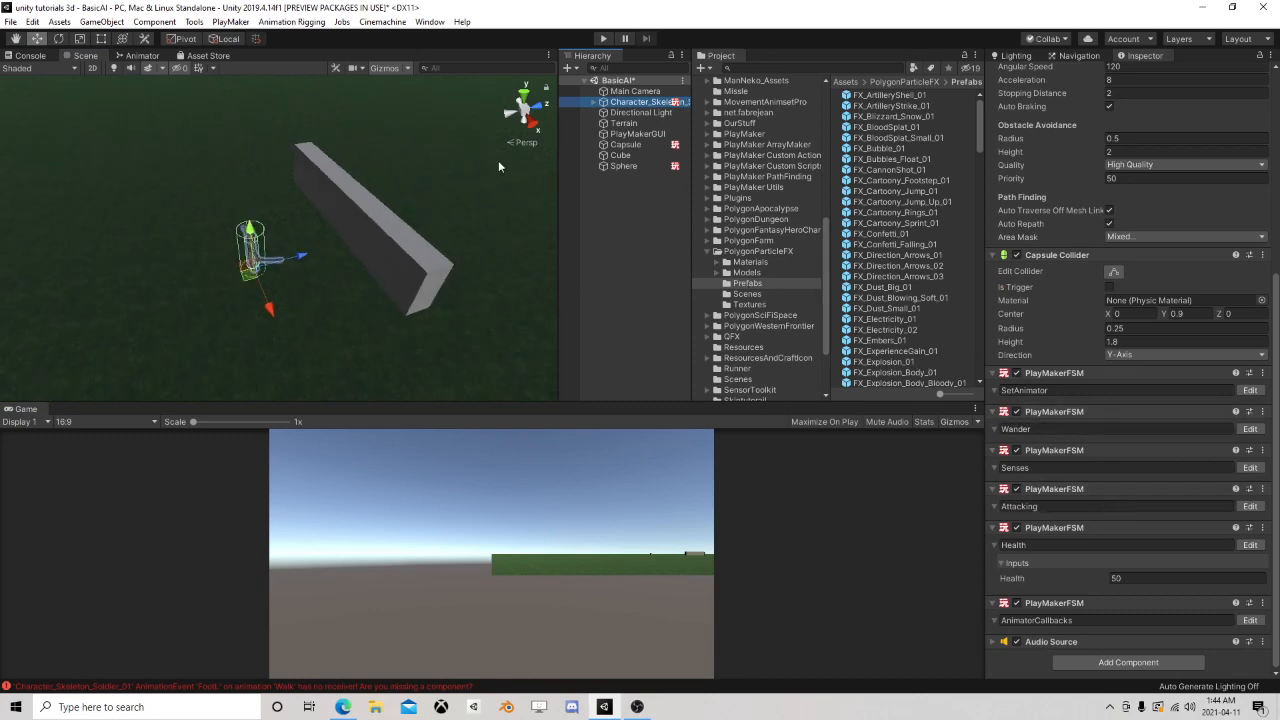
{"action": "left_click_drag", "start_coordinate": [453, 152], "coordinate": [358, 300], "text": "alt"}
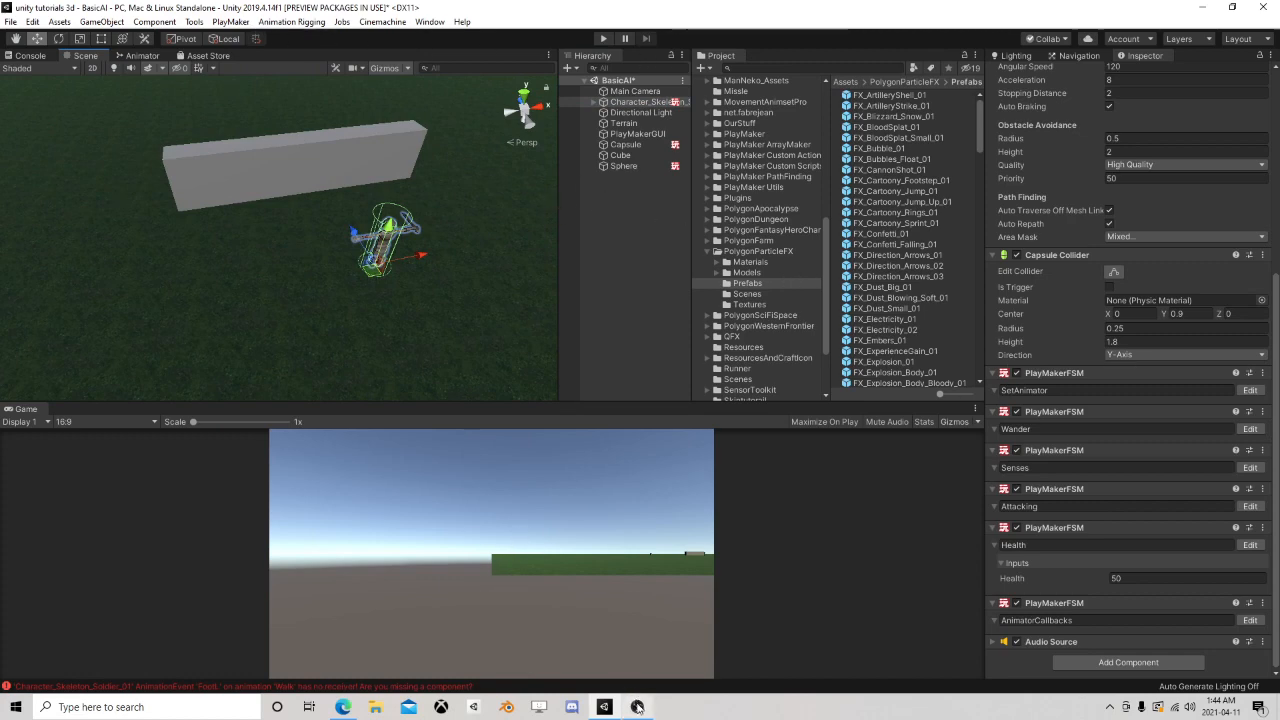
{"action": "mouse_move", "coordinate": [636, 706]}
{"action": "left_click", "coordinate": [640, 625]}
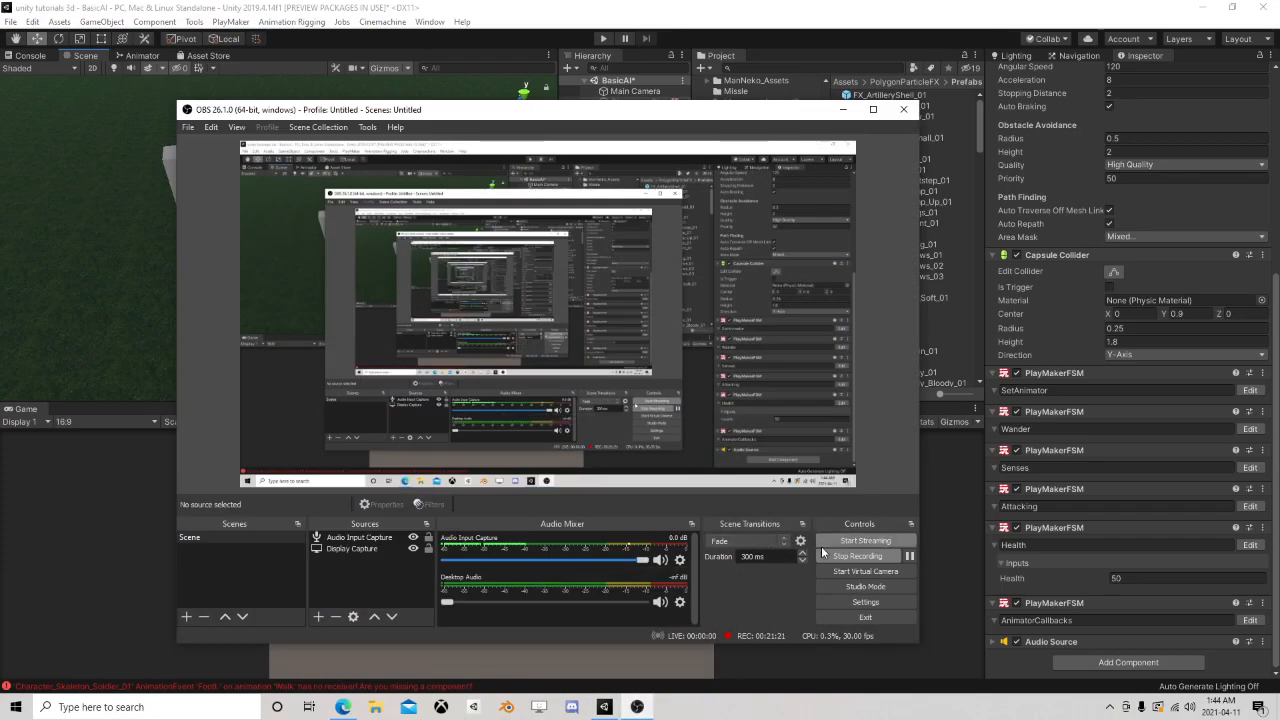